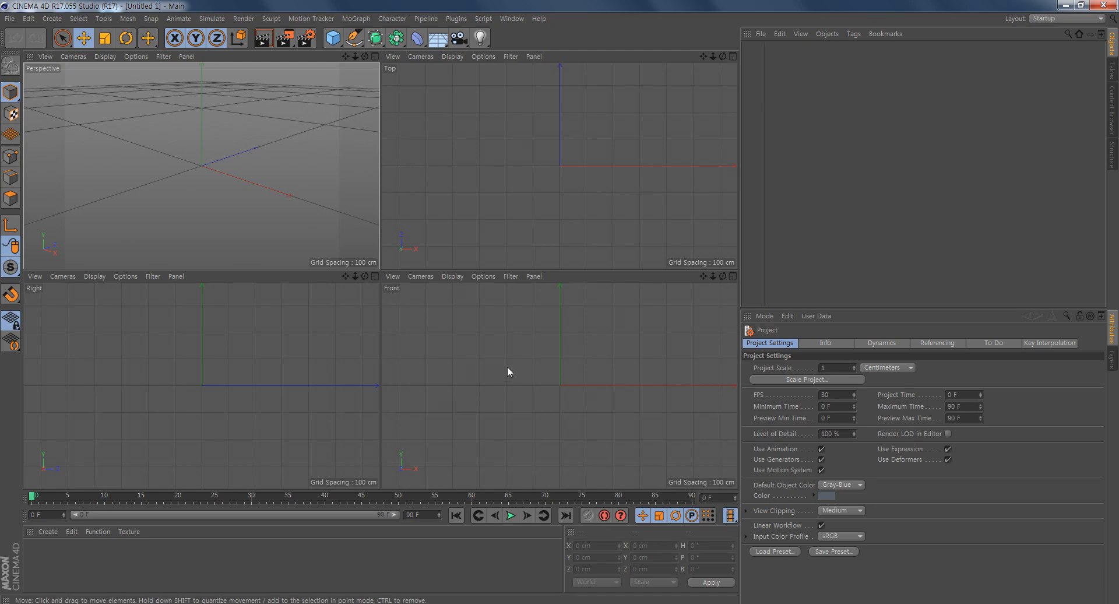
- Switch to the web browser and search Google for "lego blueprint" in a new tab
key(alt+Tab)
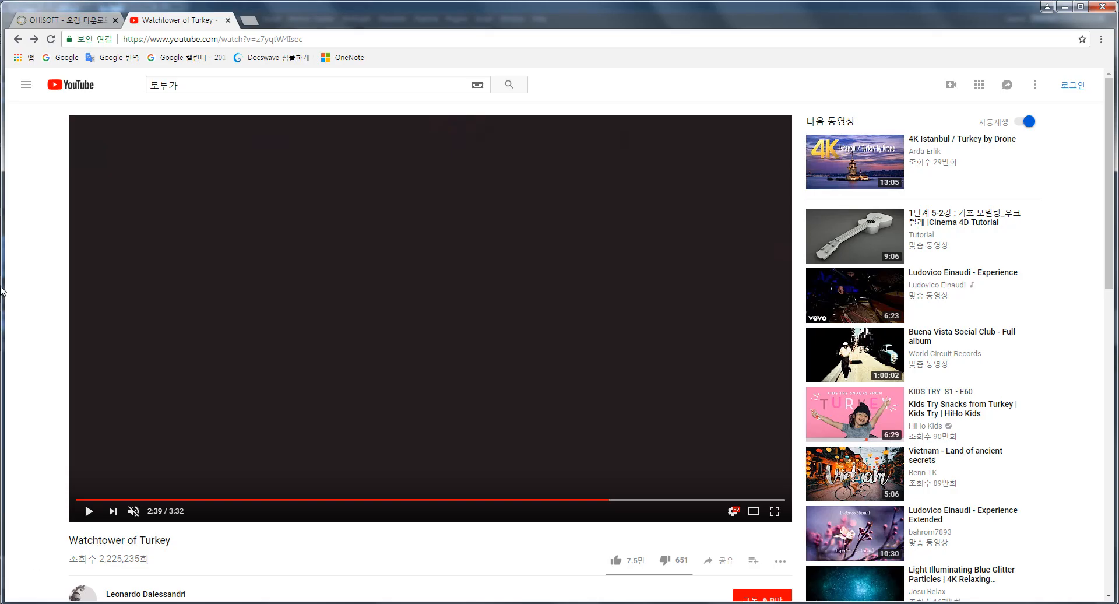
click(252, 21)
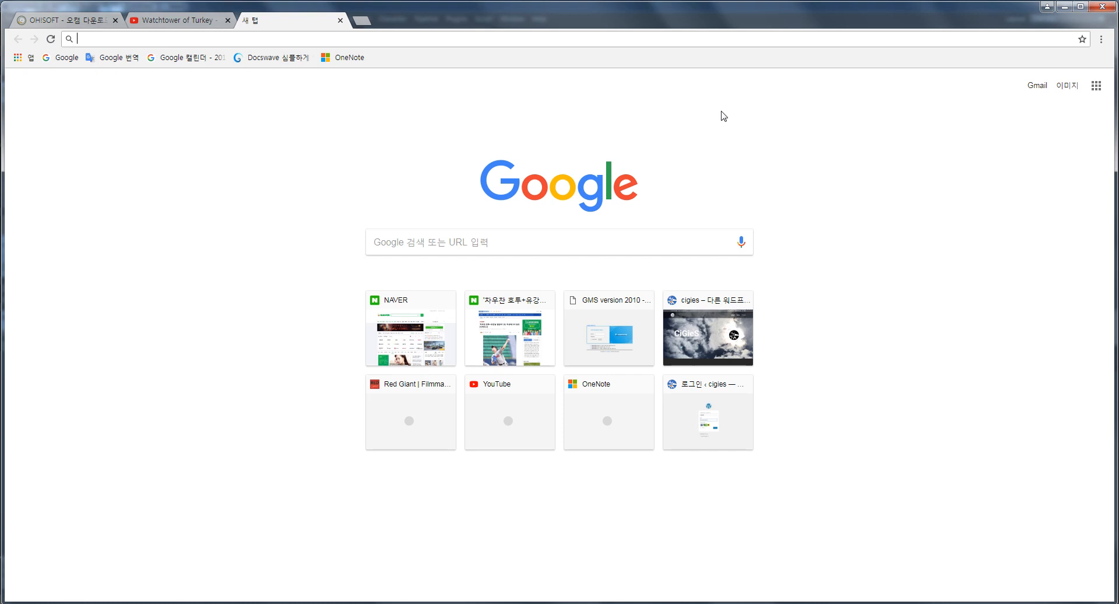
text(logo)
key(BackSpace)
key(BackSpace)
key(BackSpace)
key(BackSpace)
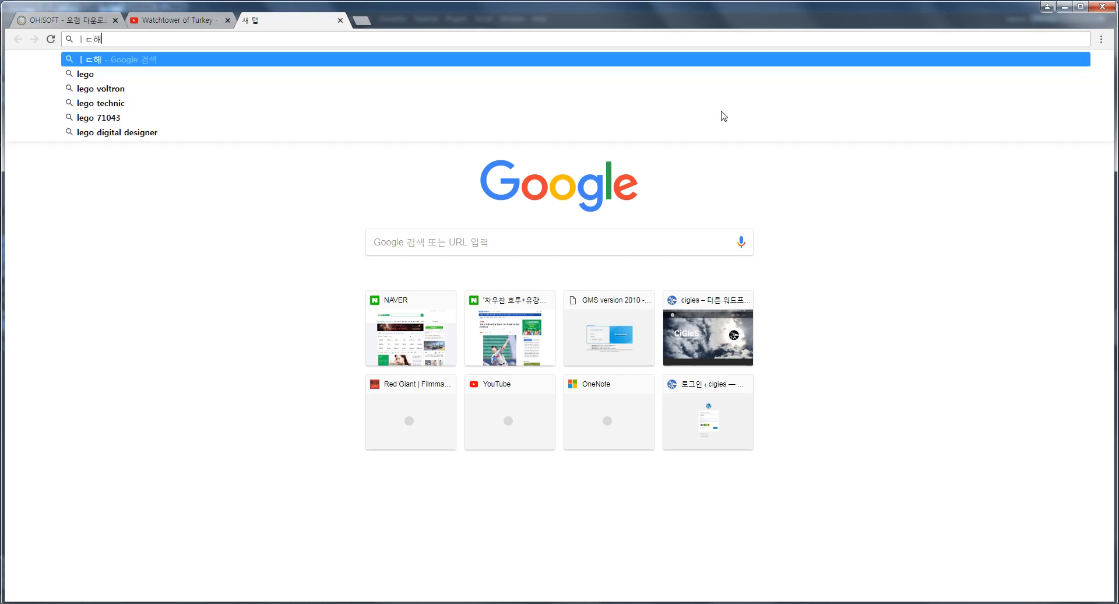
text(lego refer)
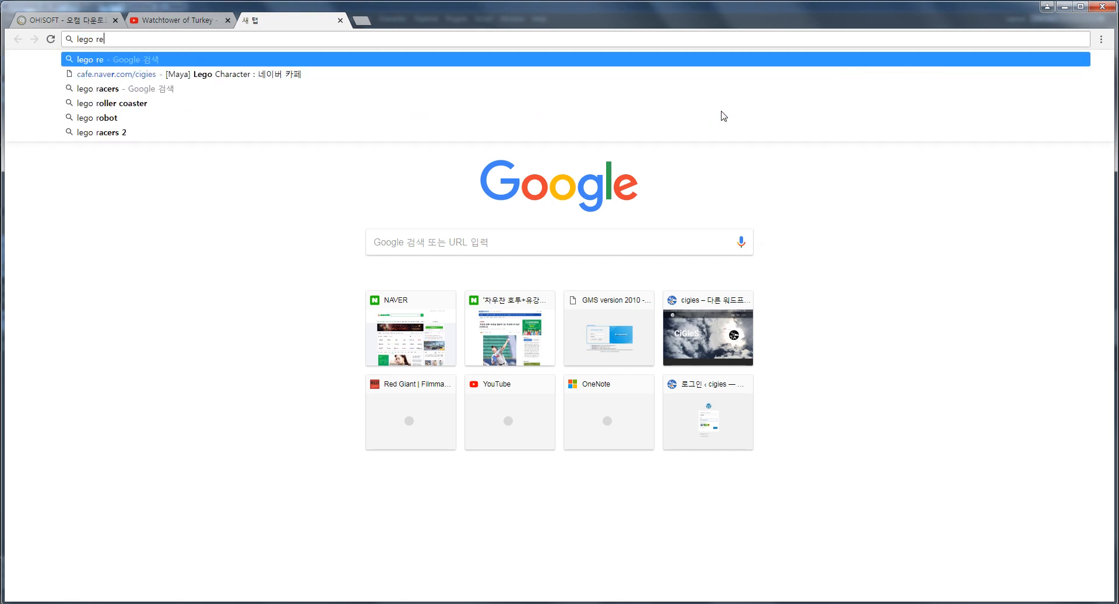
key(BackSpace)
key(BackSpace)
key(BackSpace)
key(BackSpace)
key(BackSpace)
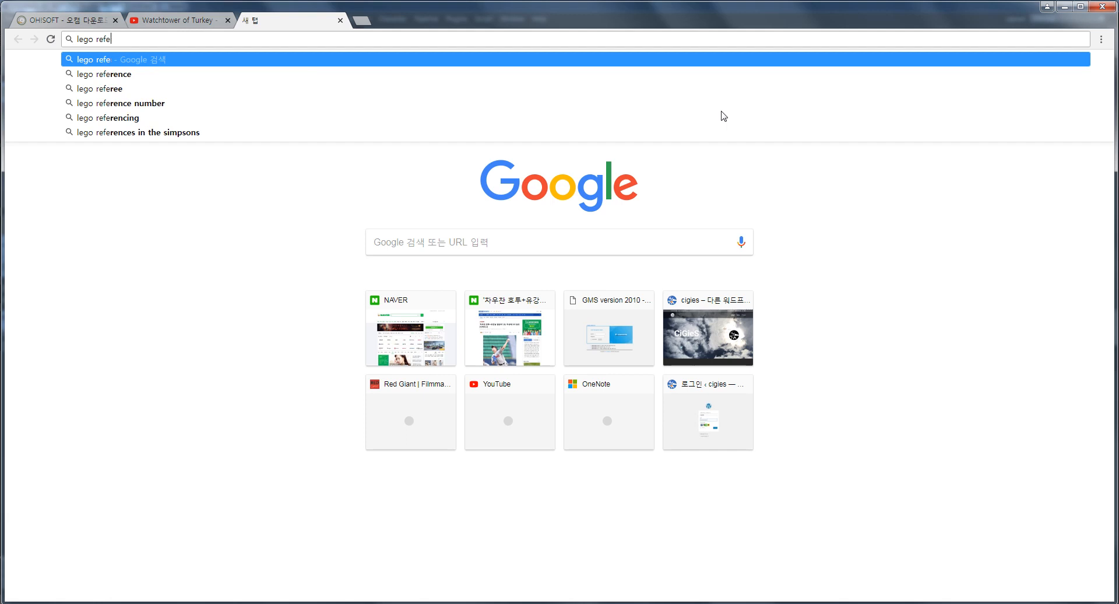
text(blue)
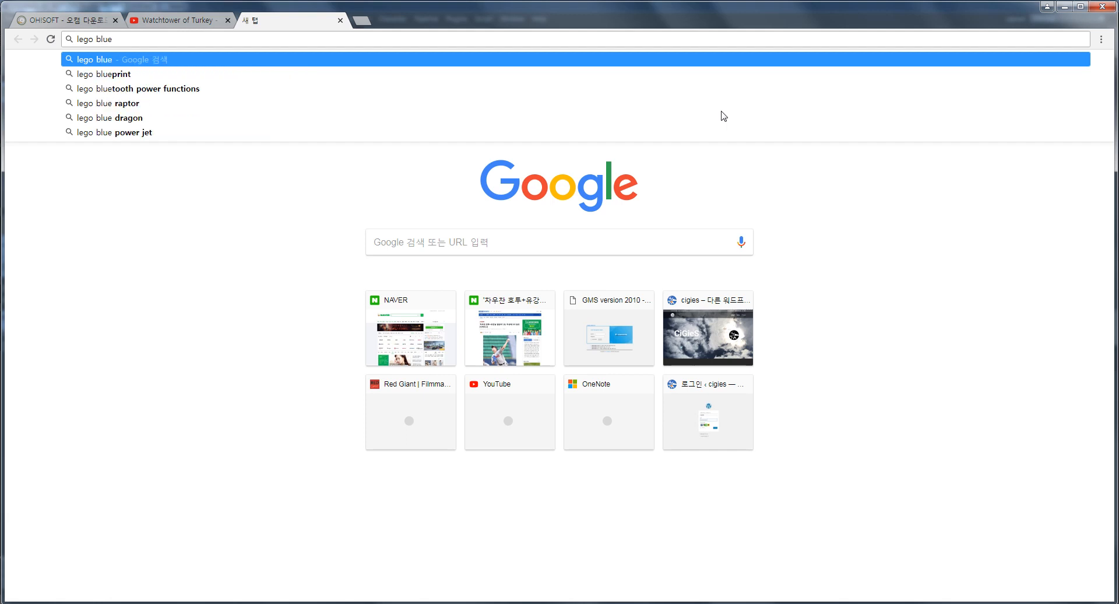
key(Down)
key(Return)
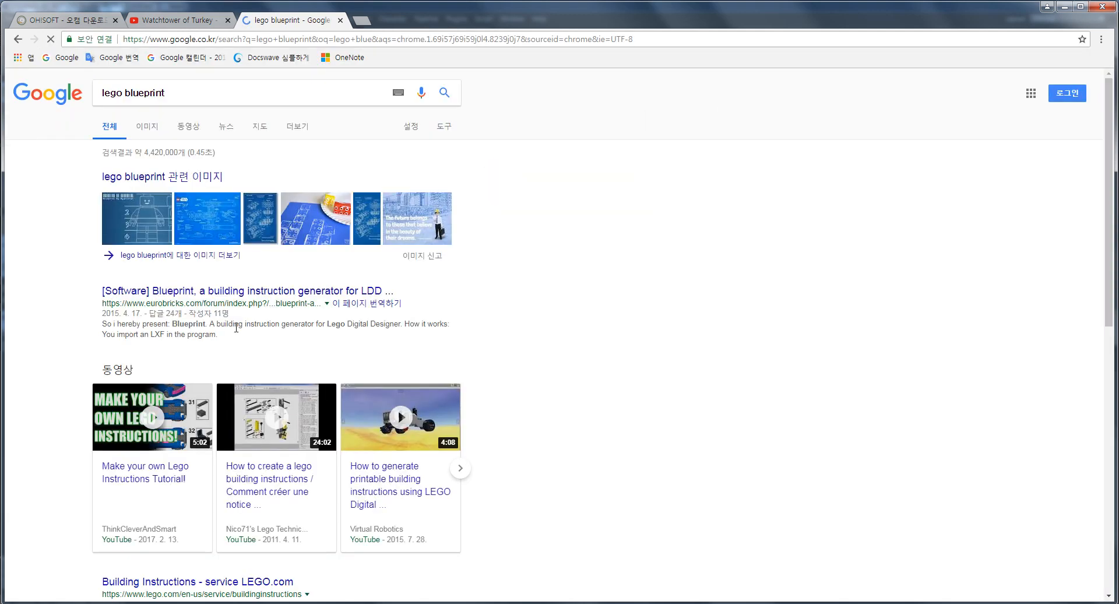
- Show the image results for the search and preview several of the LEGO blueprints, mainly minifigure drawings
click(147, 127)
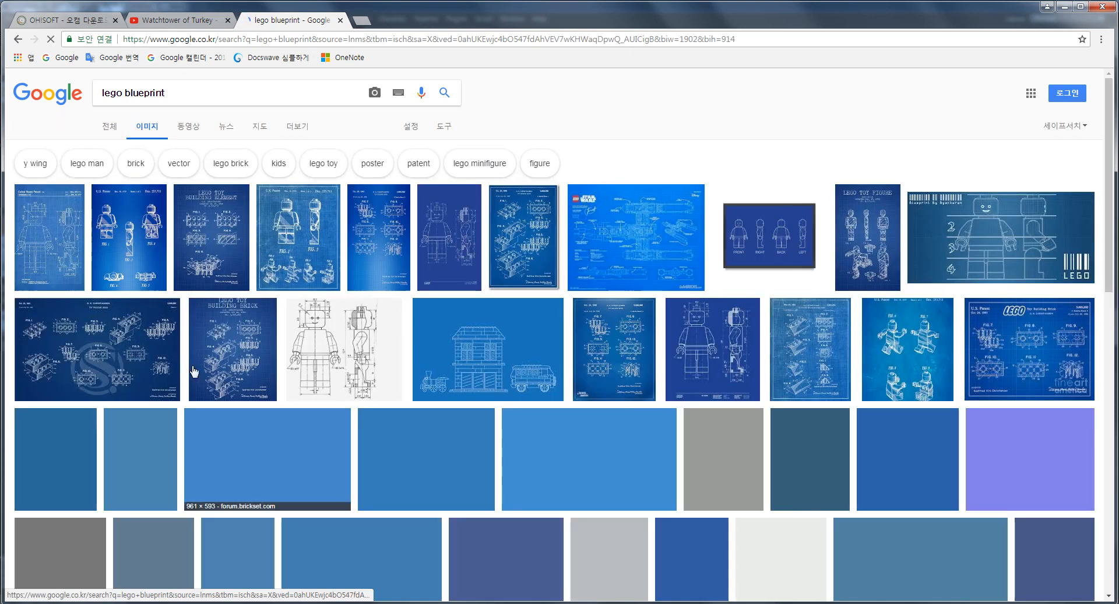
click(455, 221)
click(40, 124)
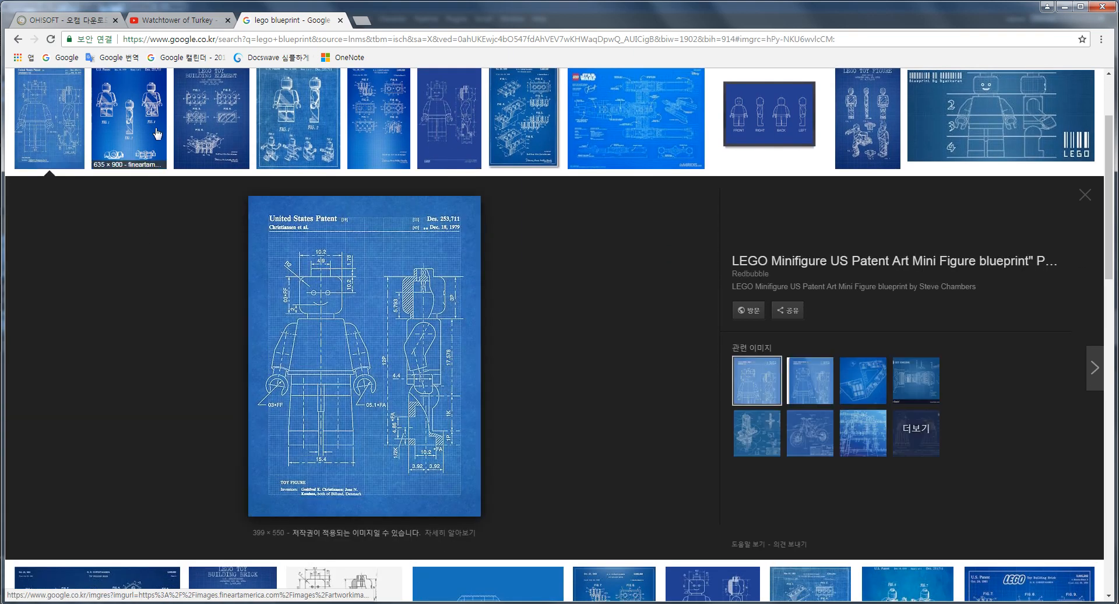
click(129, 123)
click(211, 123)
click(337, 134)
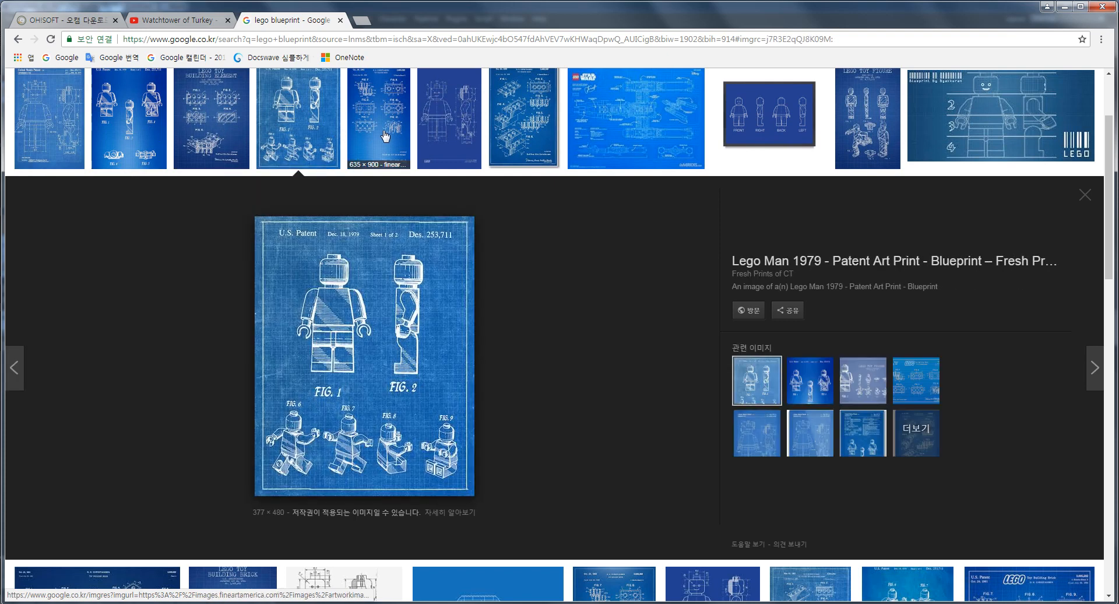
click(379, 133)
click(452, 133)
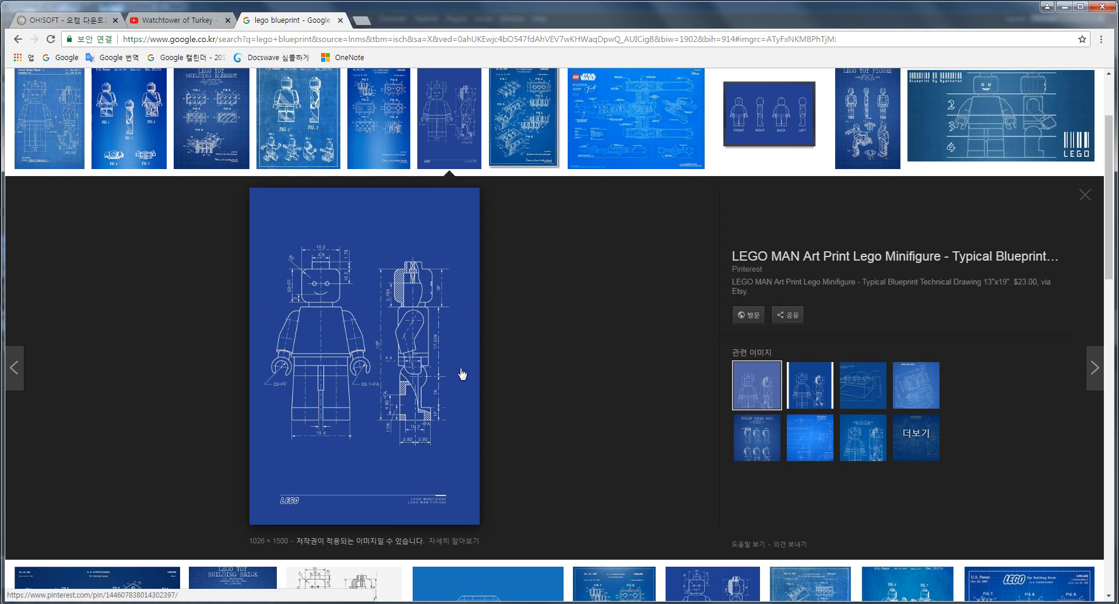
- Return to Cinema 4D and open the background picture settings of the Right viewport
click(1065, 6)
click(182, 376)
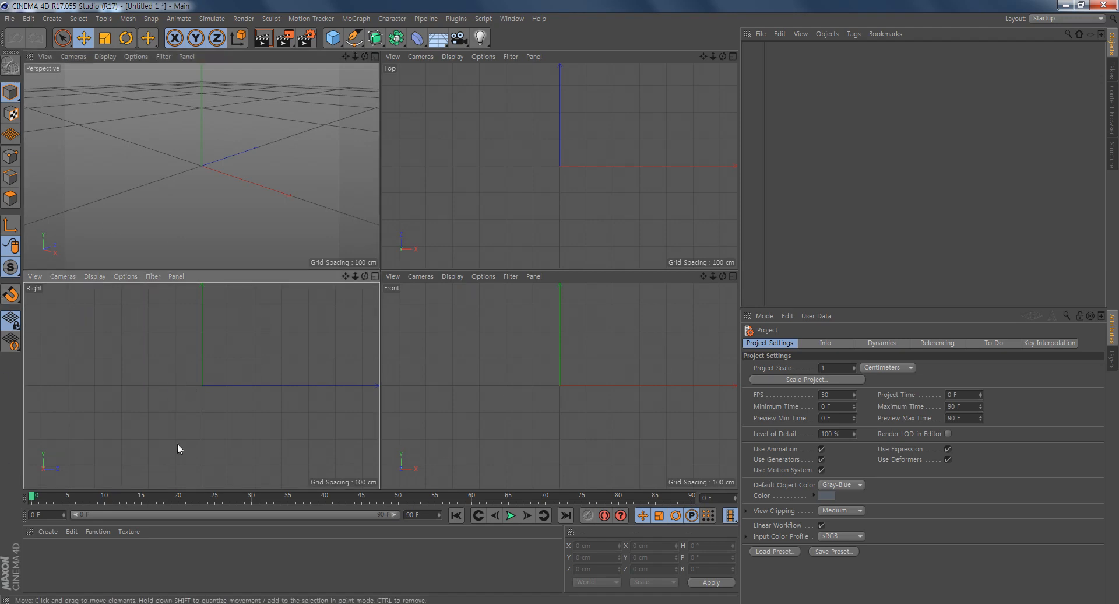
click(121, 277)
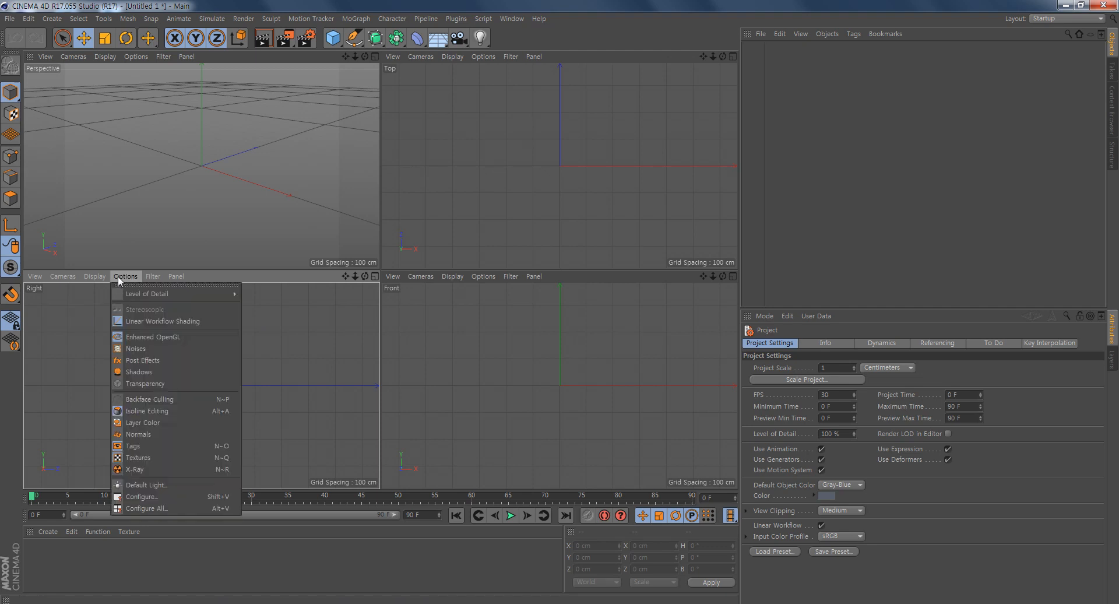
click(62, 343)
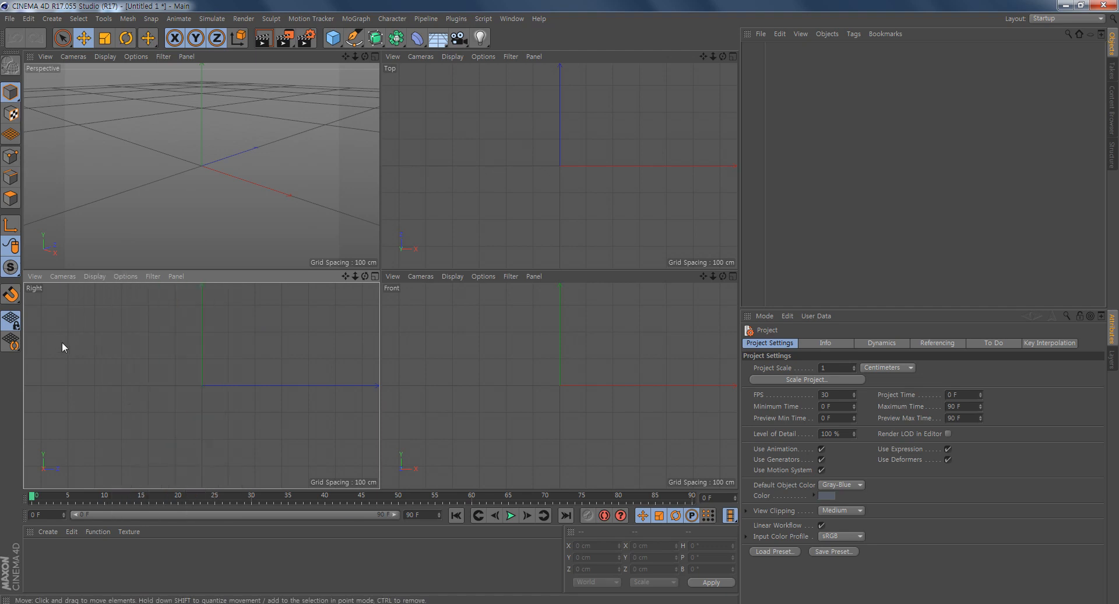
click(126, 275)
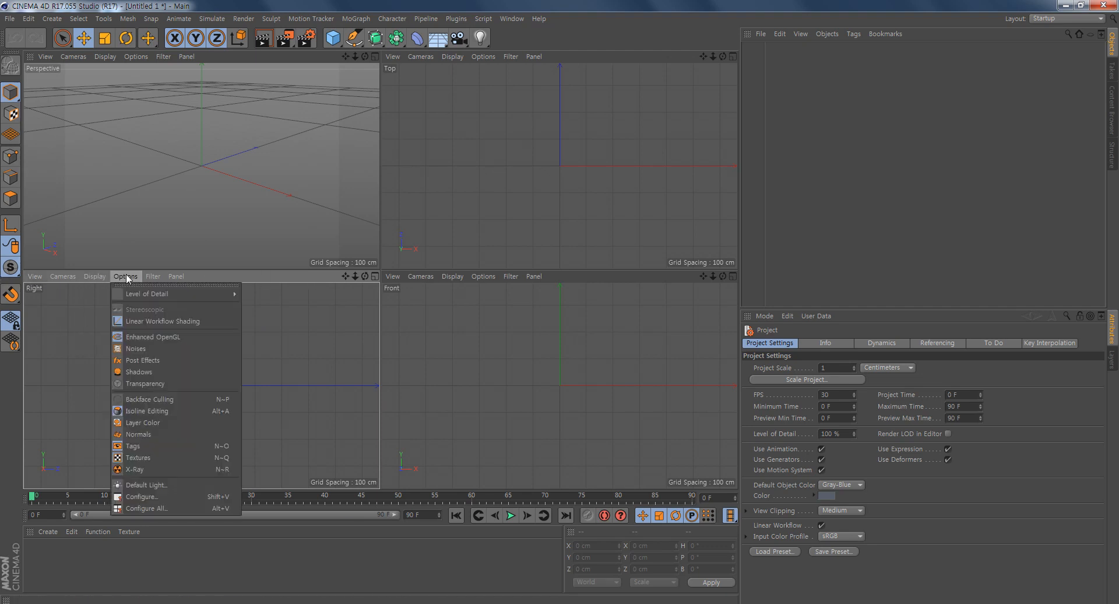
click(184, 496)
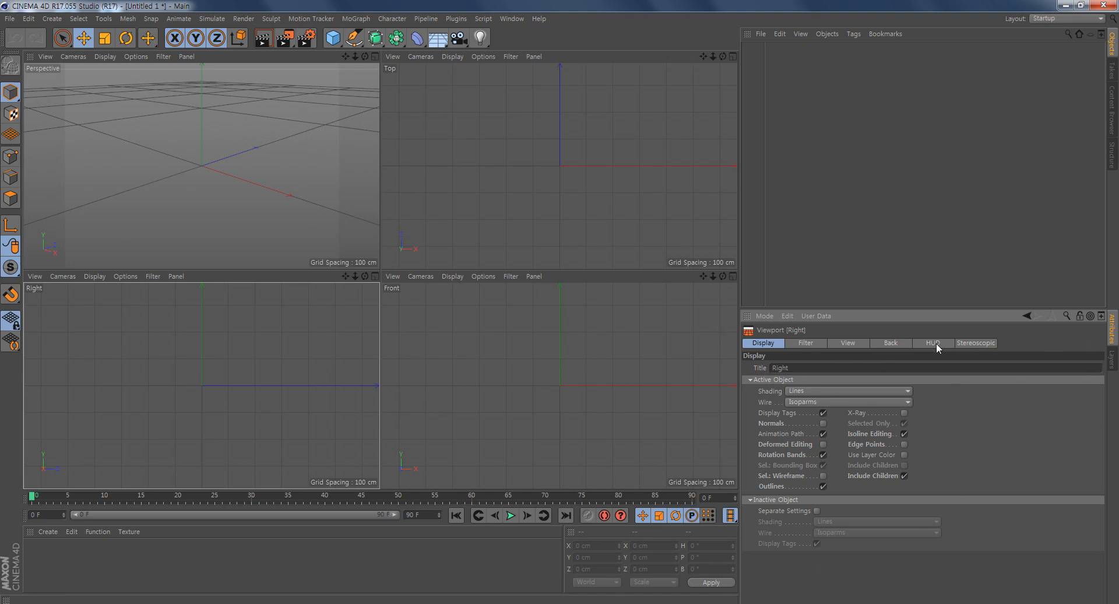
click(893, 343)
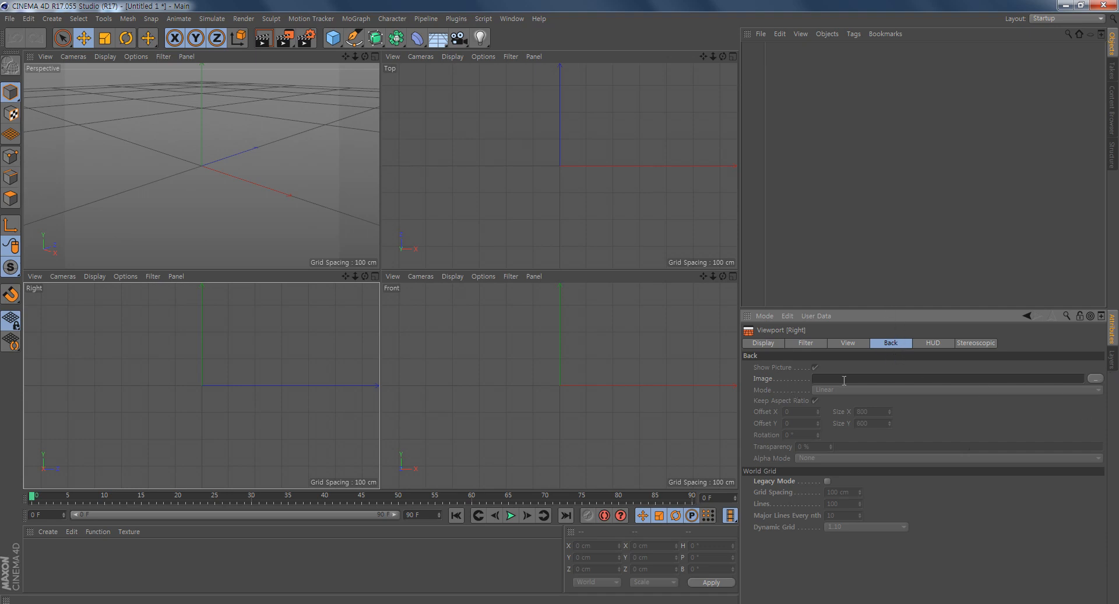
- Load the legobp image from the cigies folder on drive D as the Right viewport's background
click(1094, 379)
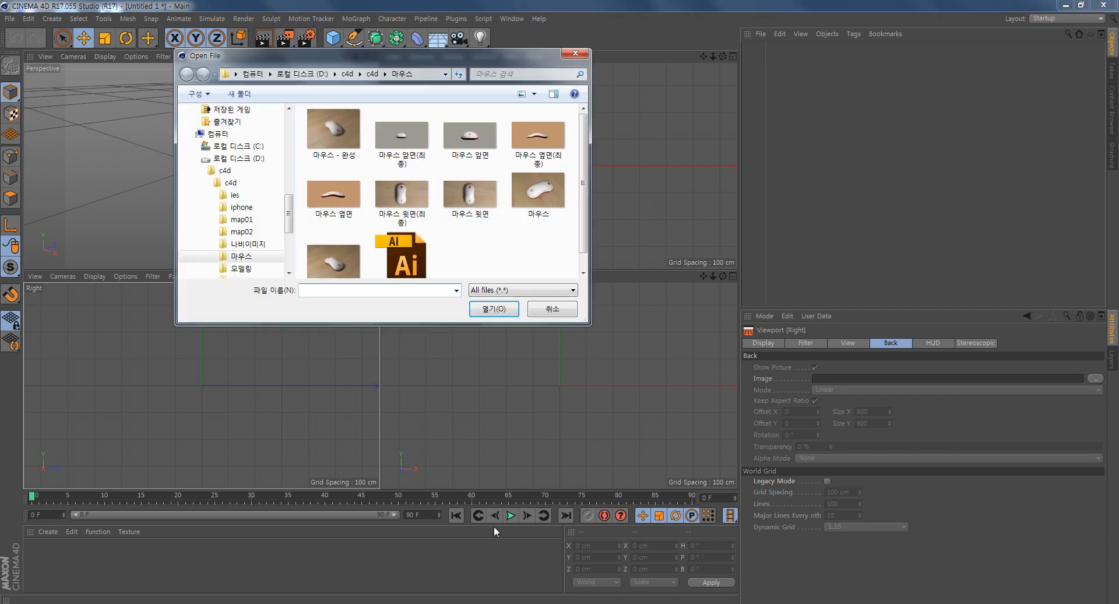
click(239, 158)
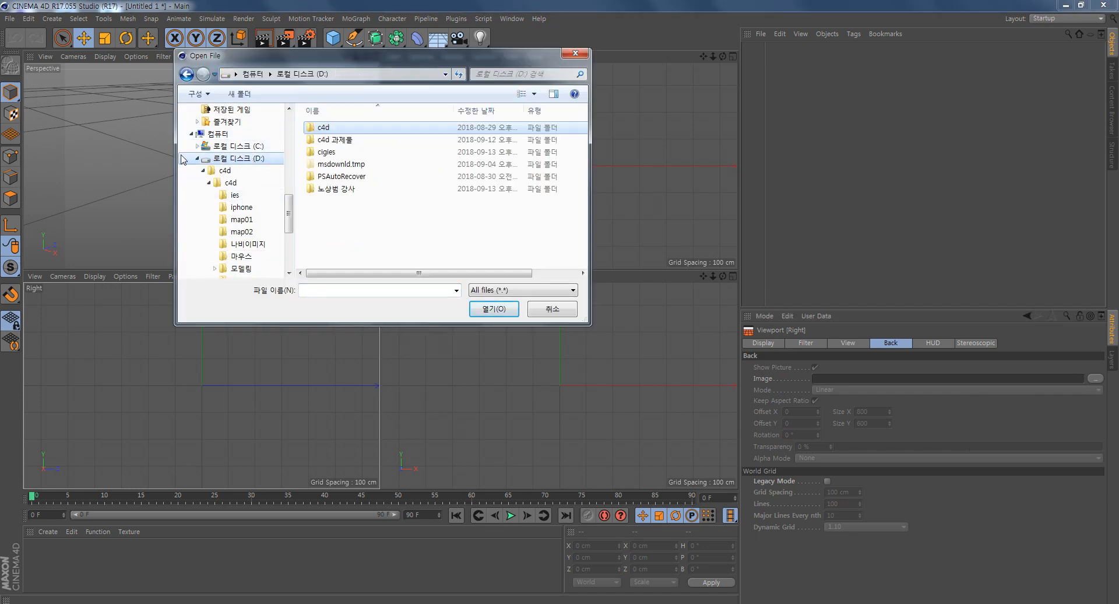
double_click(332, 156)
scroll(446, 221, down, 1)
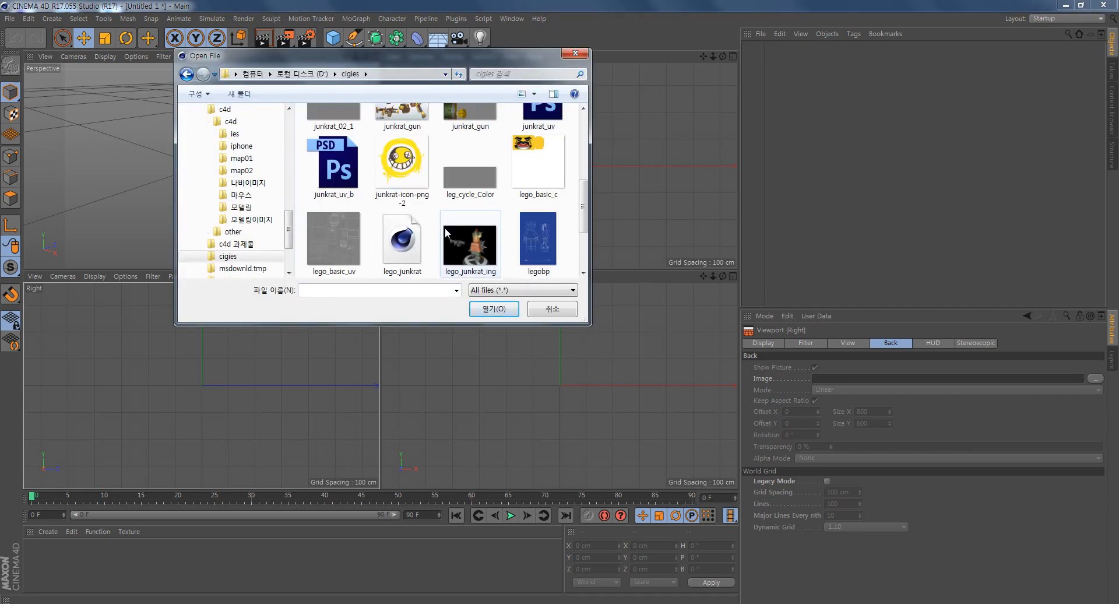
scroll(446, 233, down, 1)
click(536, 167)
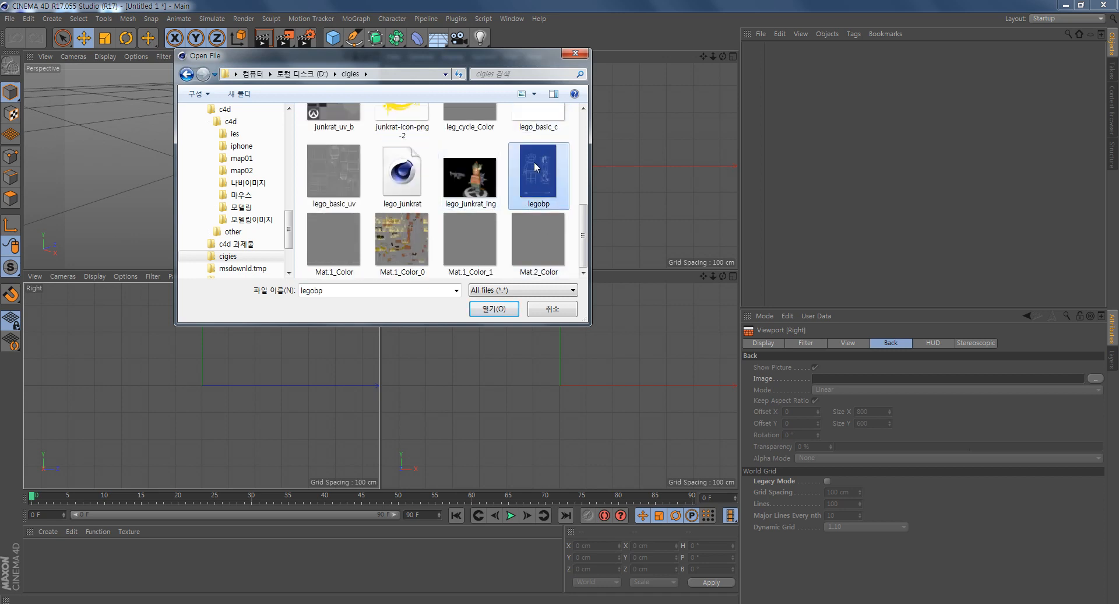
click(493, 314)
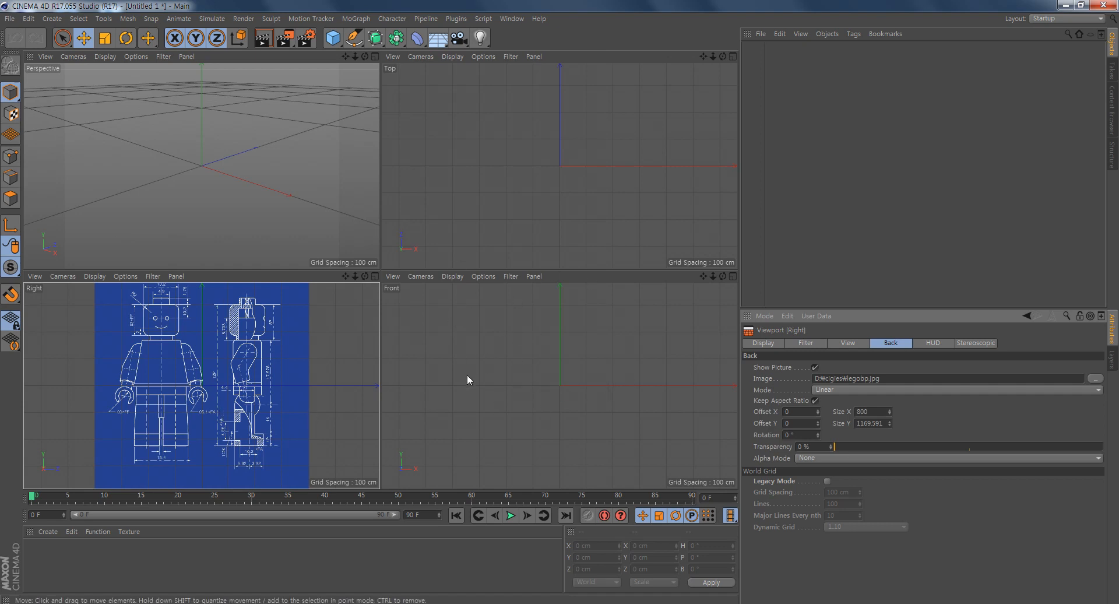
- Open the Front viewport's background settings and load the same legobp image there
click(553, 363)
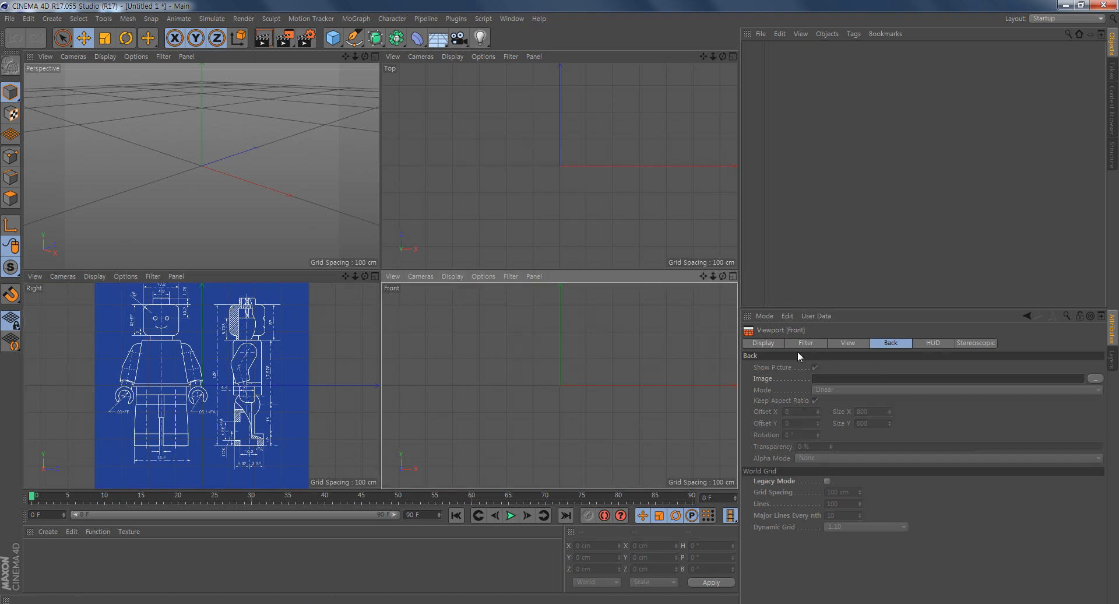
click(198, 416)
click(589, 377)
click(62, 38)
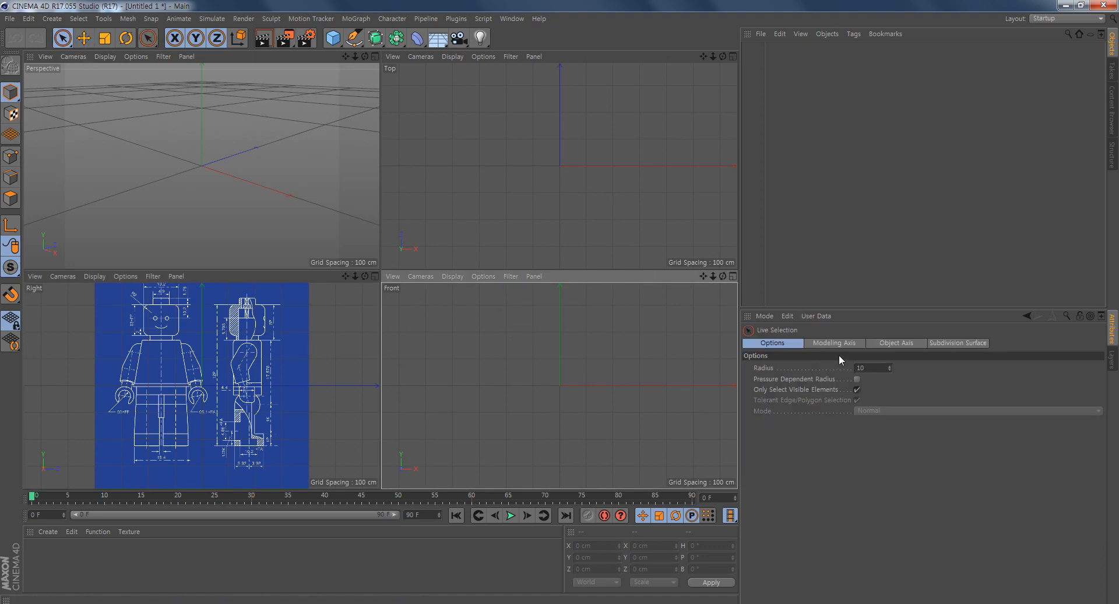
click(481, 276)
click(520, 495)
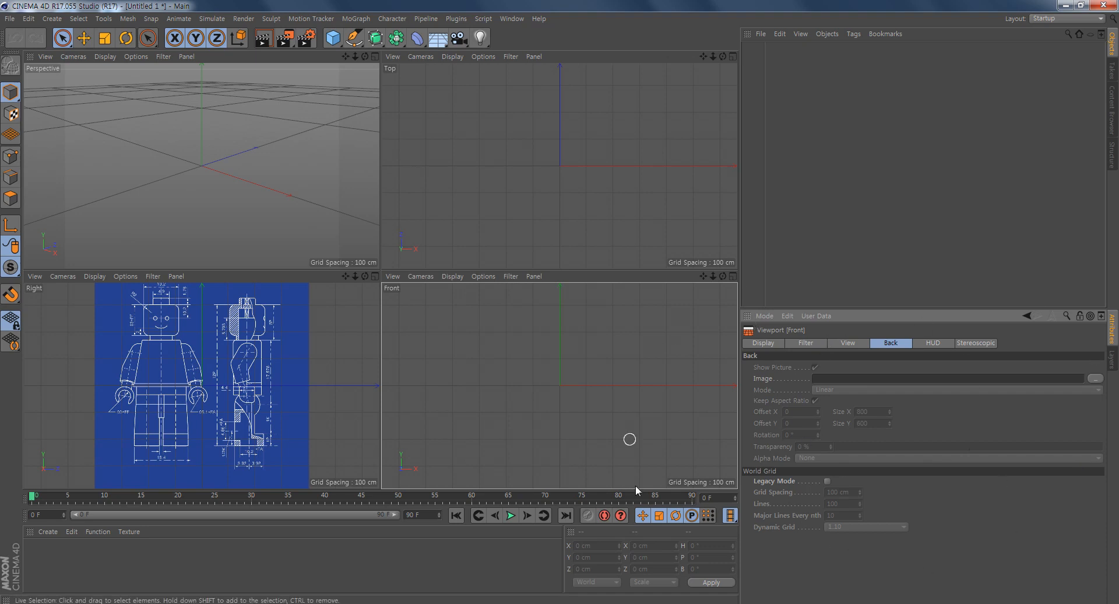
click(1092, 380)
scroll(547, 200, down, 3)
double_click(547, 185)
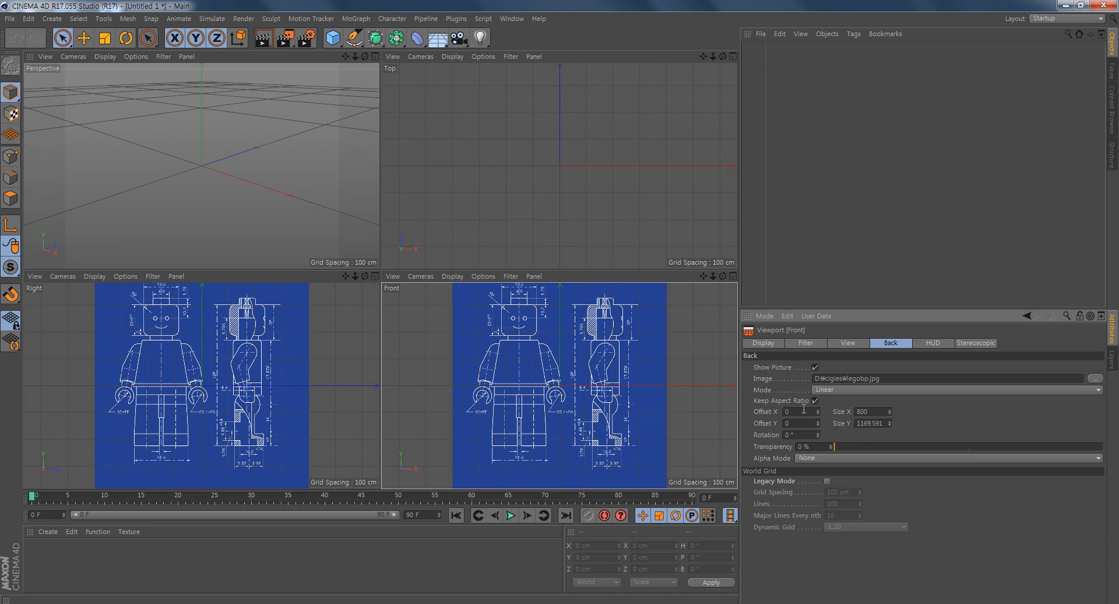
- Centre the minifigure's front drawing on the vertical axis in the Front viewport by setting the background's Offset X to 151.5
drag(817, 408, 874, 410)
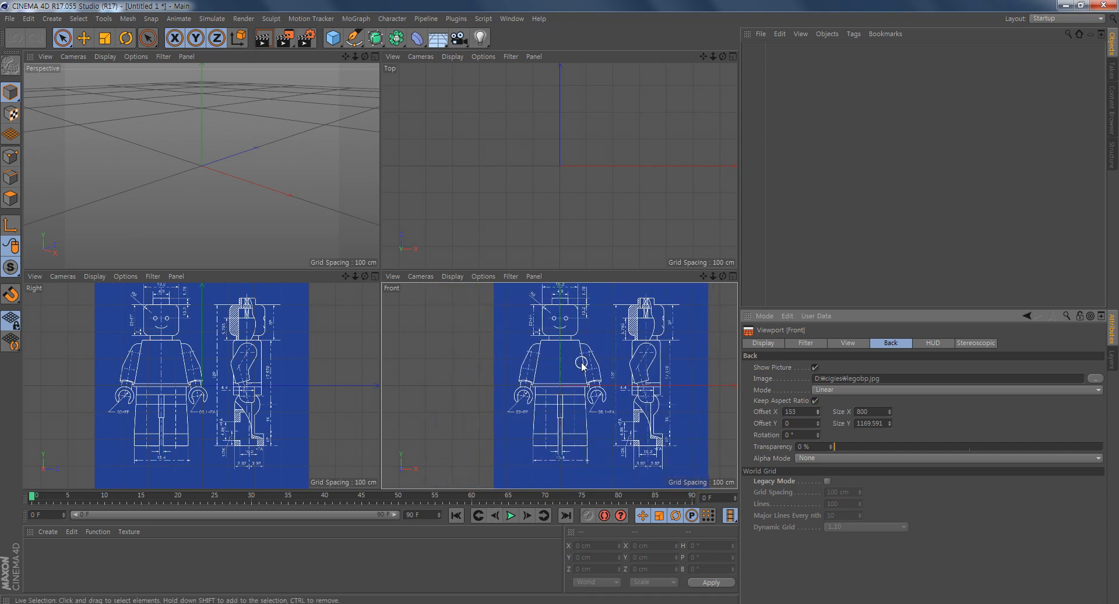
scroll(541, 388, up, 10)
alt+right_drag(728, 375, 705, 404)
alt+middle_drag(669, 377, 536, 400)
alt+right_drag(533, 400, 593, 421)
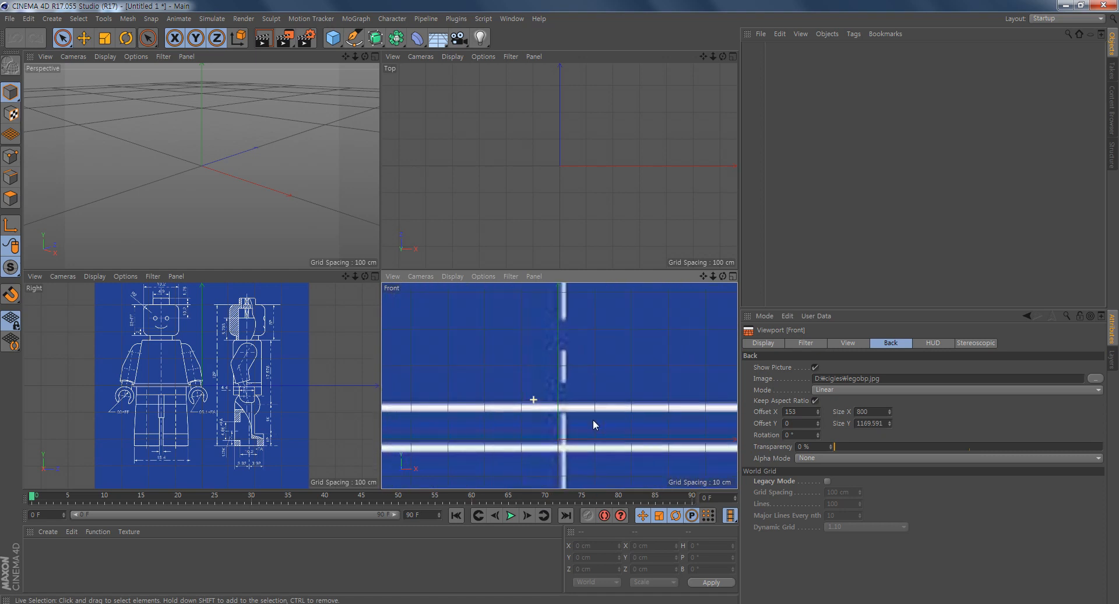
click(818, 410)
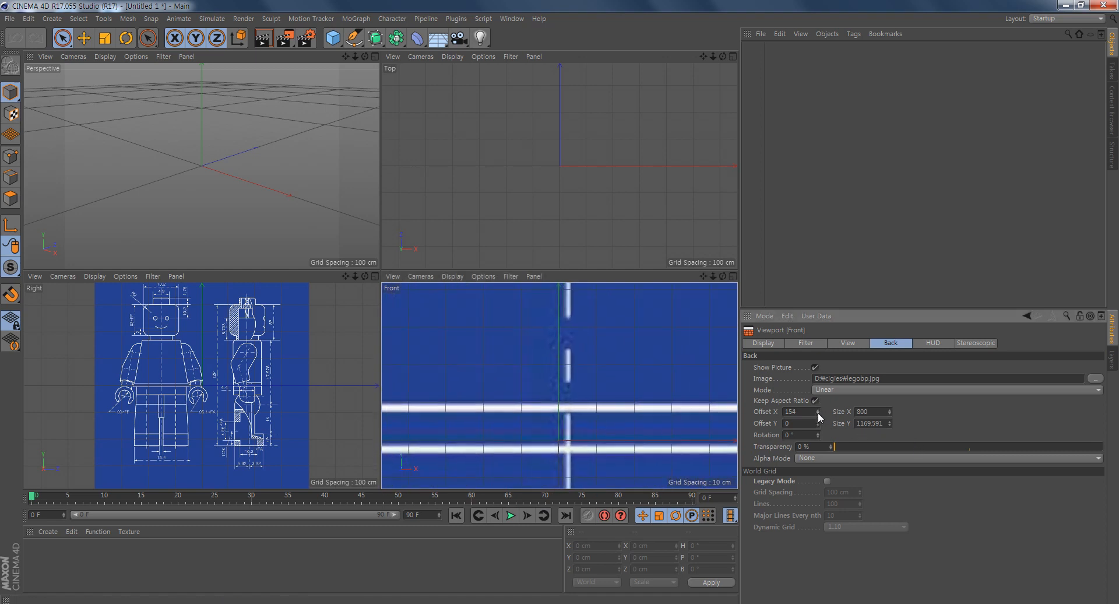
click(817, 413)
click(818, 413)
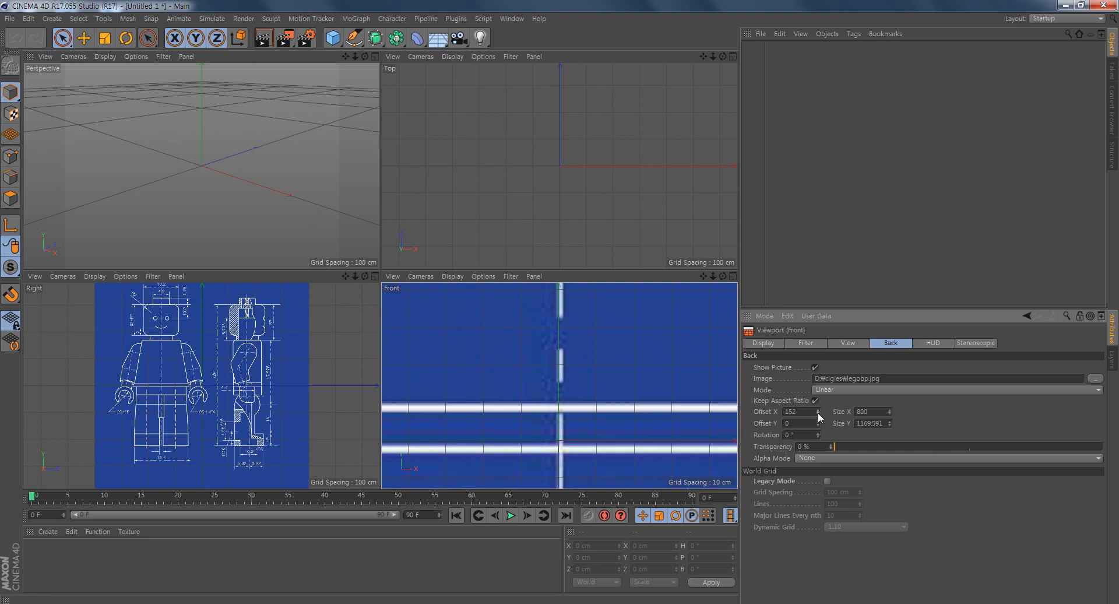
click(818, 413)
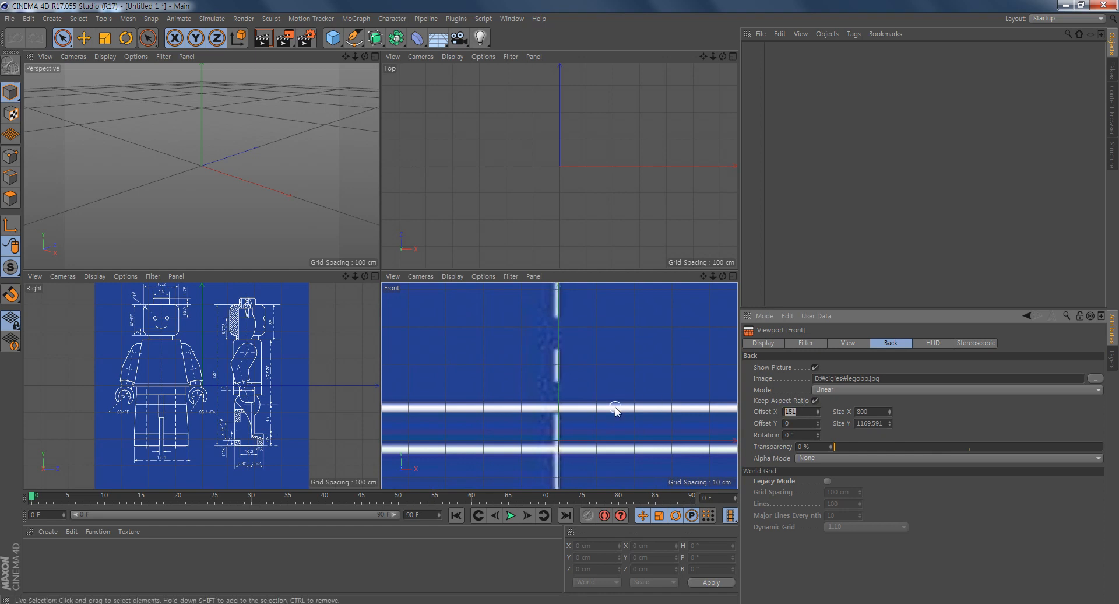
text(.5)
key(Return)
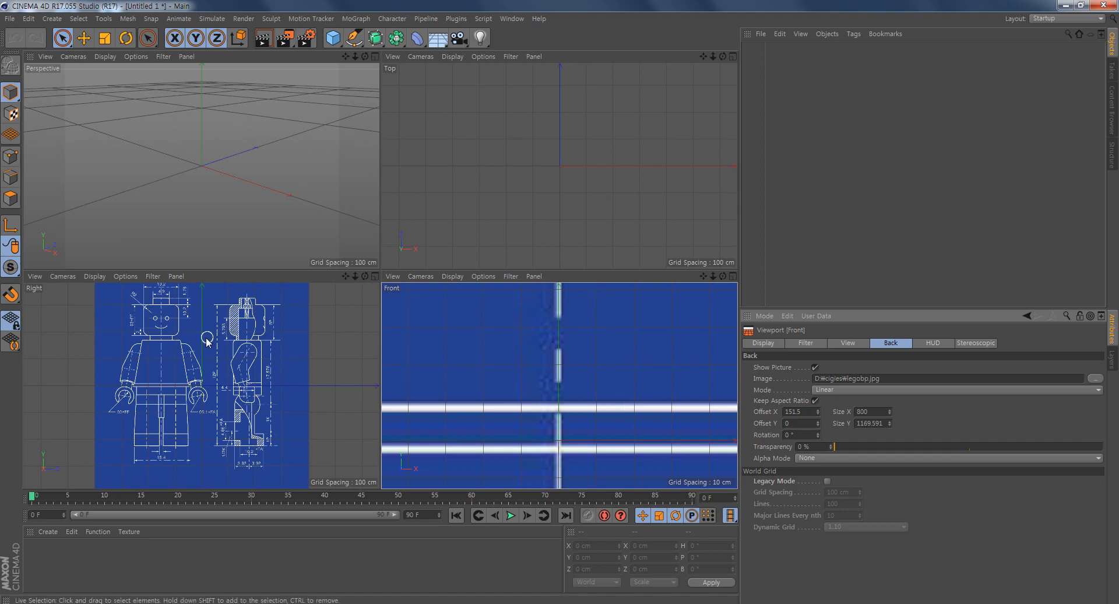
- Centre the minifigure's side drawing on the vertical axis in the Right viewport by setting the background's Offset X to -167.5
alt+middle_drag(176, 365, 199, 372)
alt+right_drag(199, 372, 229, 375)
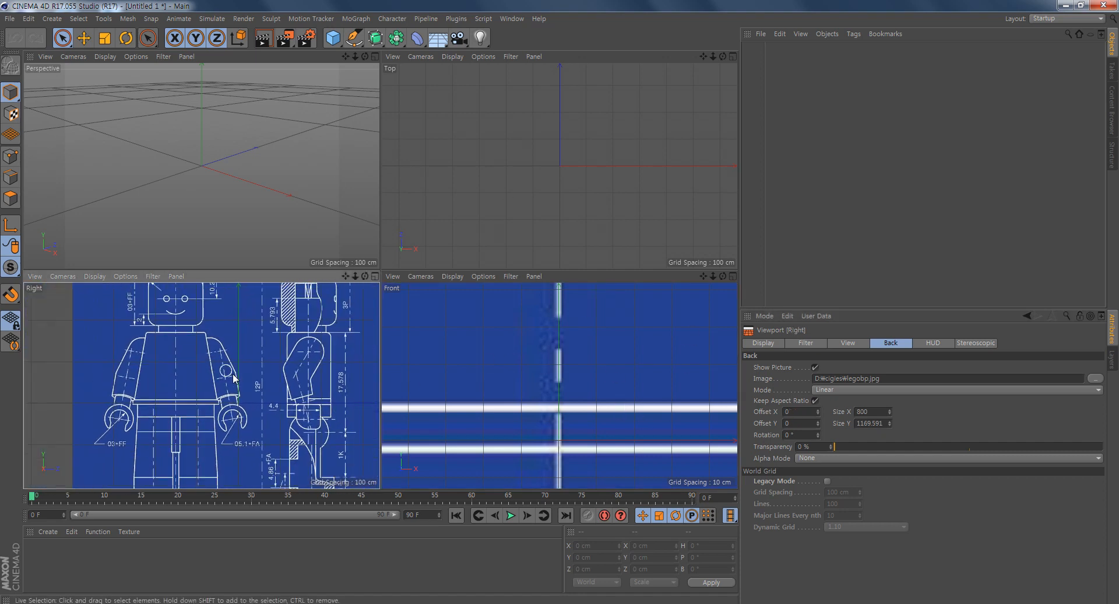
drag(820, 409, 720, 409)
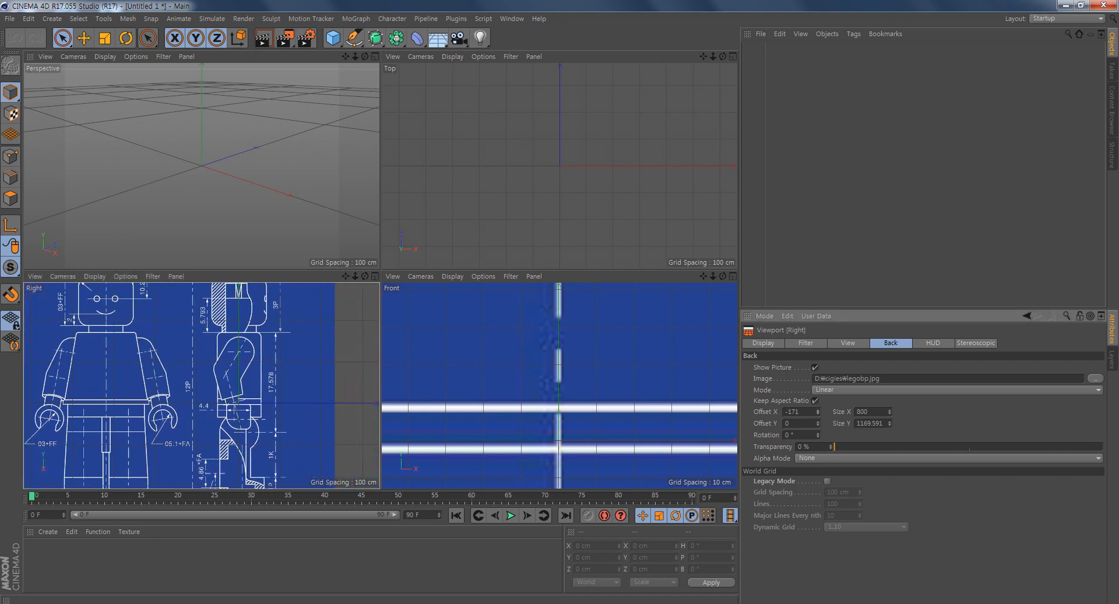
scroll(286, 388, up, 8)
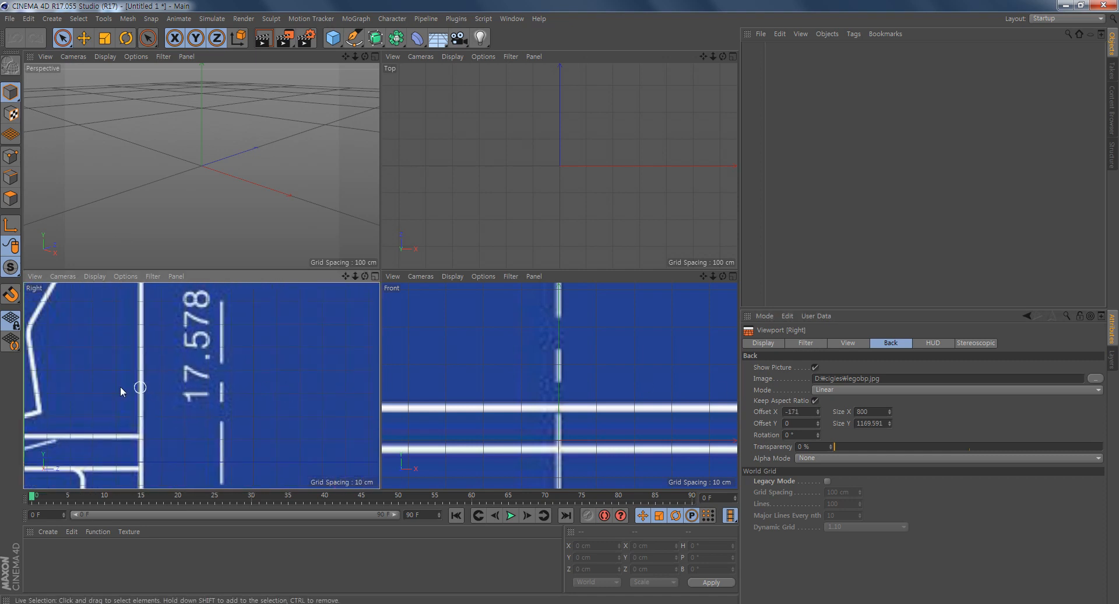
alt+middle_drag(122, 390, 324, 379)
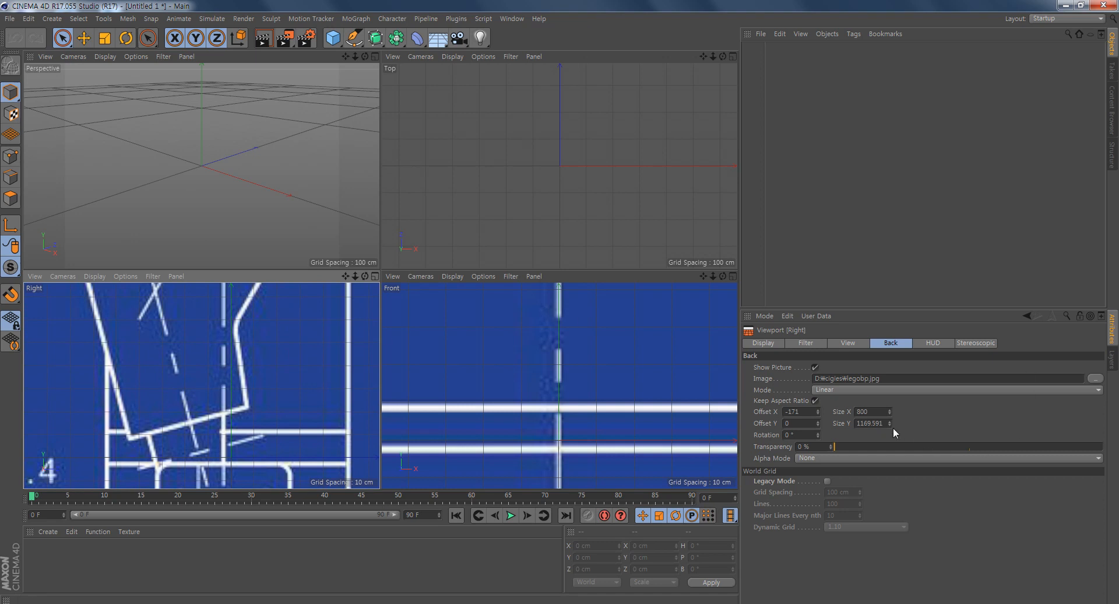
click(817, 409)
click(817, 409)
click(817, 409)
click(817, 409)
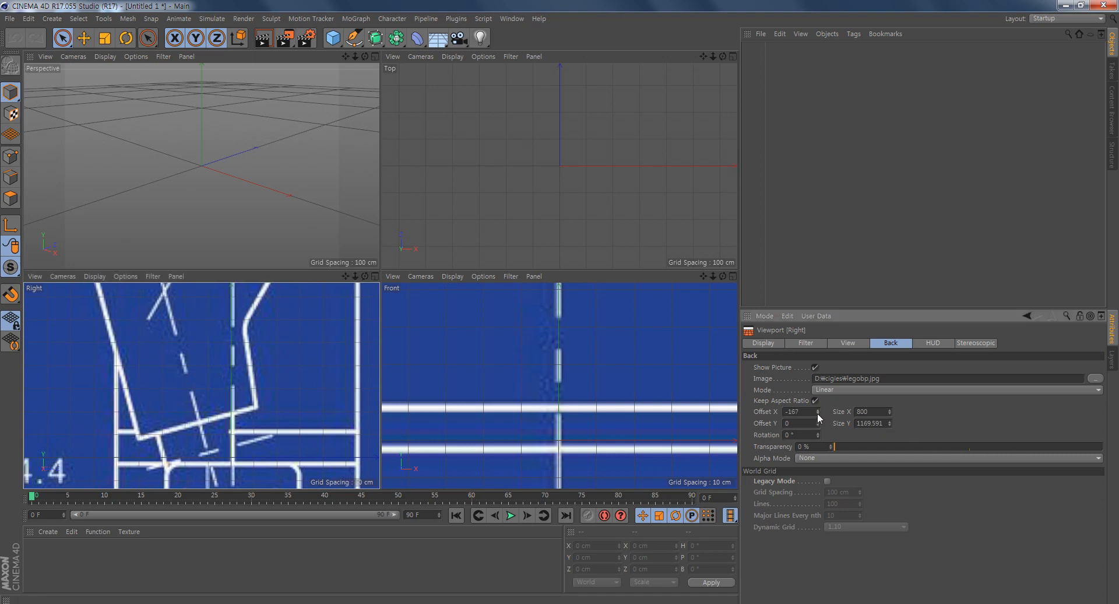
click(818, 414)
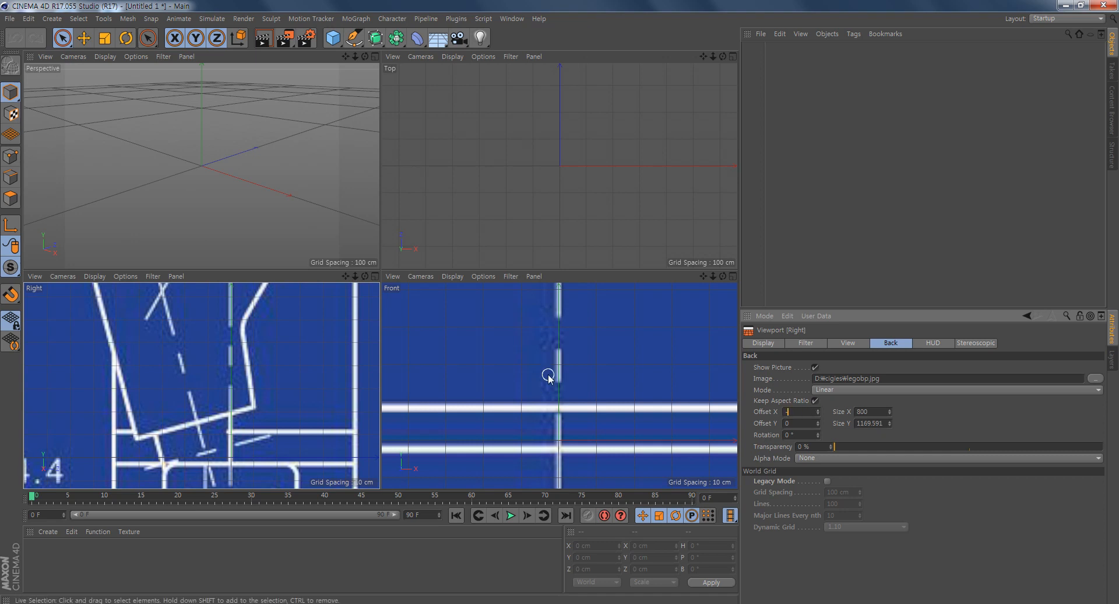
text(.5)
key(Return)
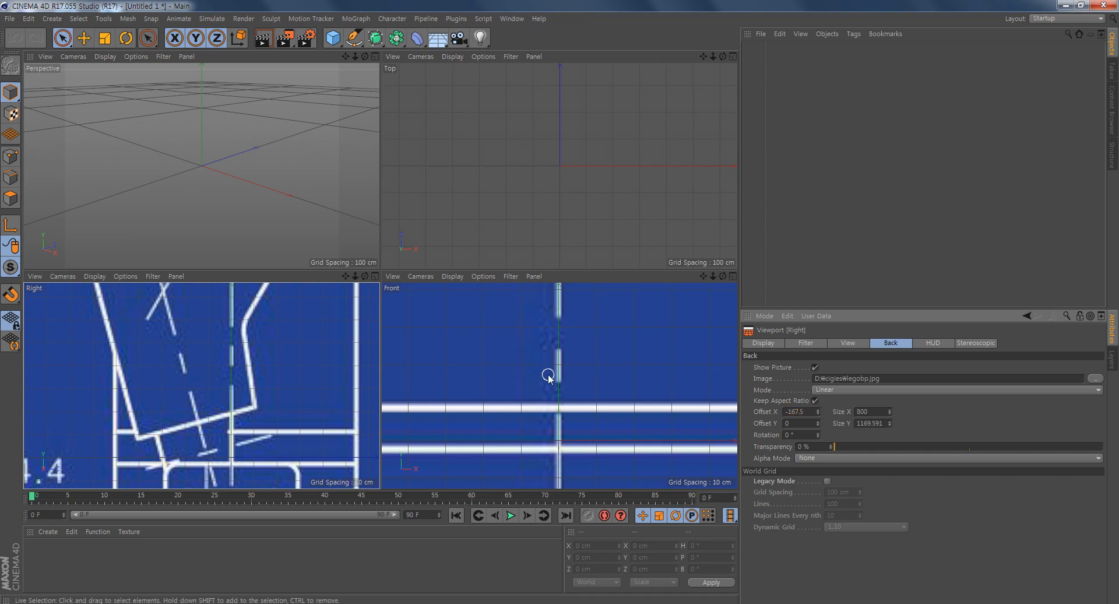
- Examine the full minifigure drawings in the Right and Front viewports to check their alignment with the axes
scroll(325, 358, down, 10)
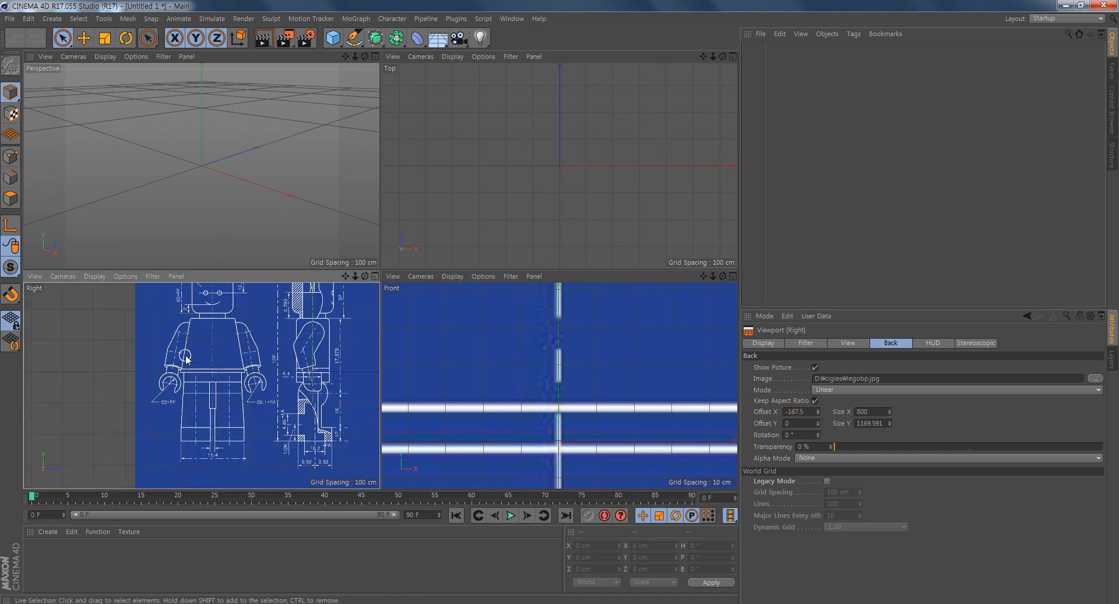
scroll(297, 322, down, 4)
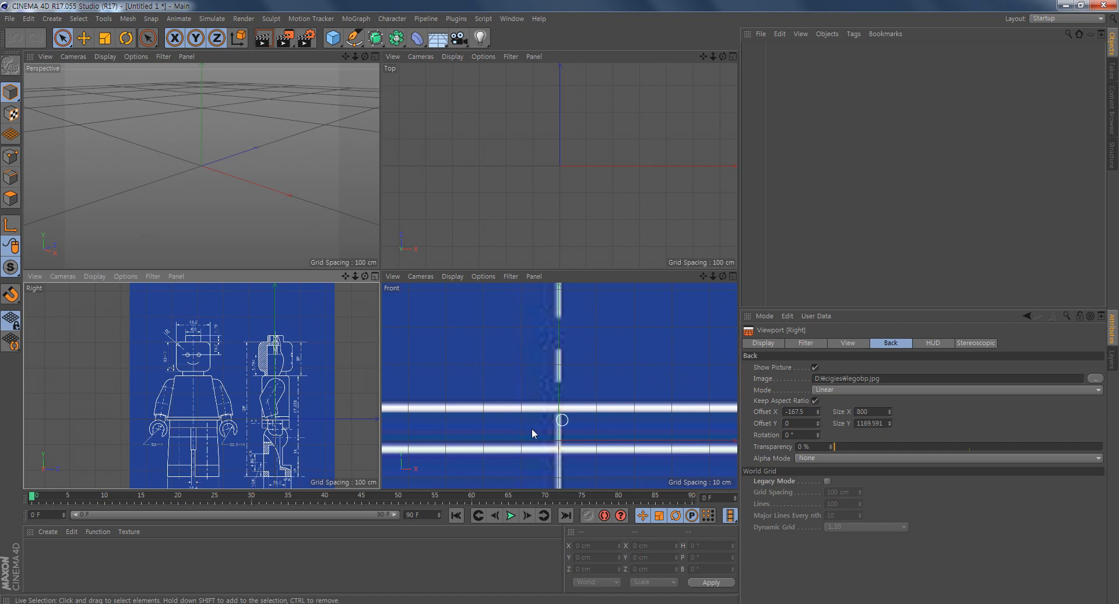
click(460, 357)
scroll(648, 358, down, 10)
alt+middle_drag(610, 376, 539, 425)
alt+right_drag(575, 387, 551, 380)
alt+middle_drag(546, 373, 502, 377)
alt+right_drag(523, 378, 551, 379)
alt+middle_drag(547, 366, 558, 383)
alt+middle_drag(293, 393, 248, 376)
alt+right_drag(249, 375, 266, 376)
alt+middle_drag(266, 385, 274, 377)
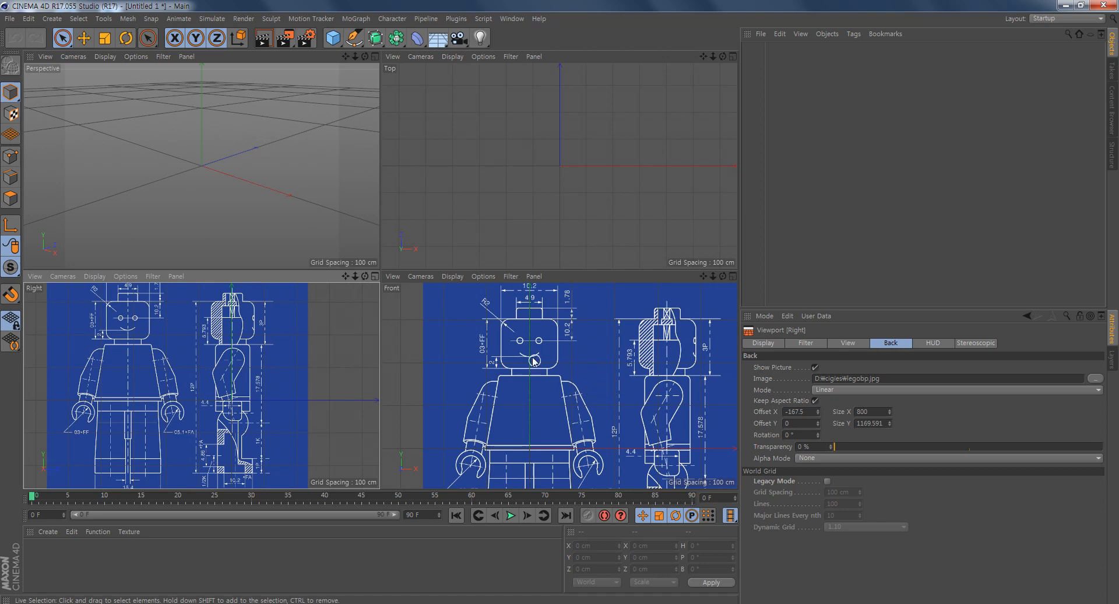
alt+middle_drag(535, 360, 539, 398)
scroll(604, 380, down, 1)
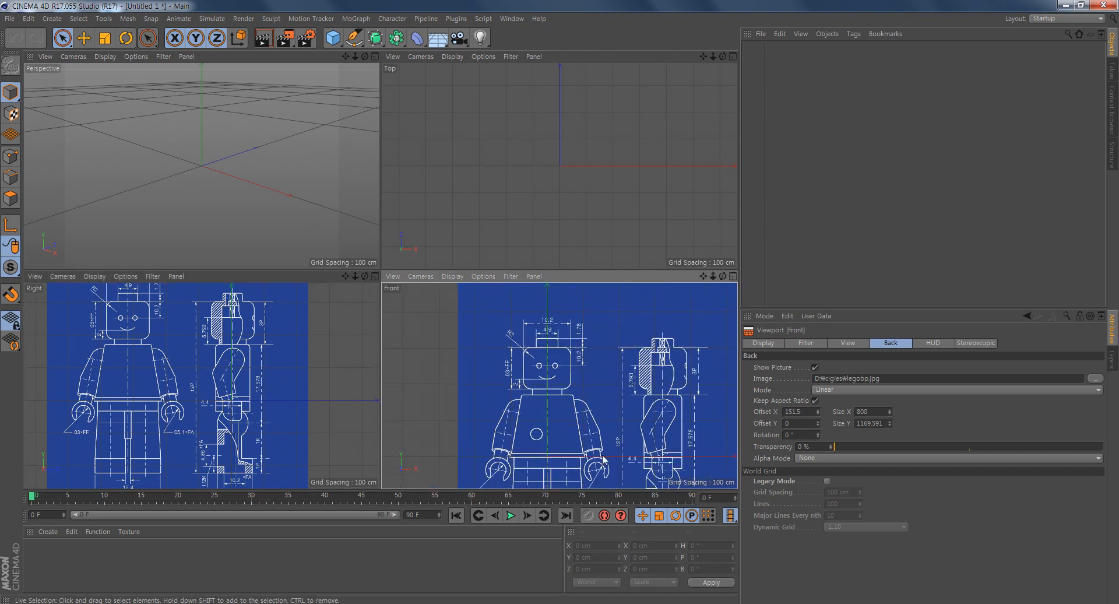
- Switch between the four-view layout and the Front viewport, ending with the Front viewport maximised around the minifigure's head
middle_click(624, 336)
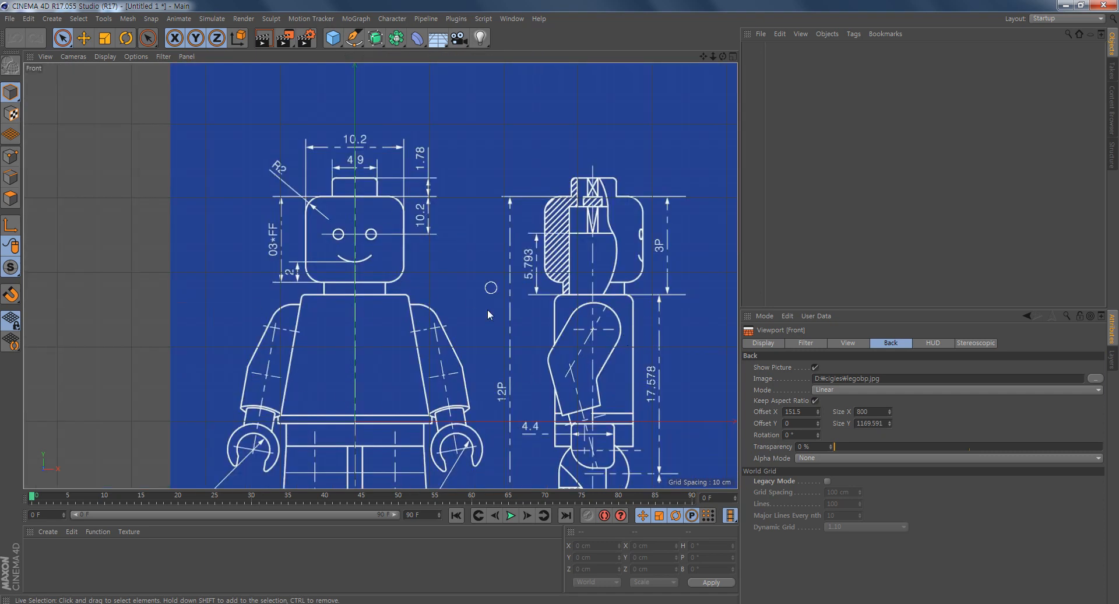
click(733, 58)
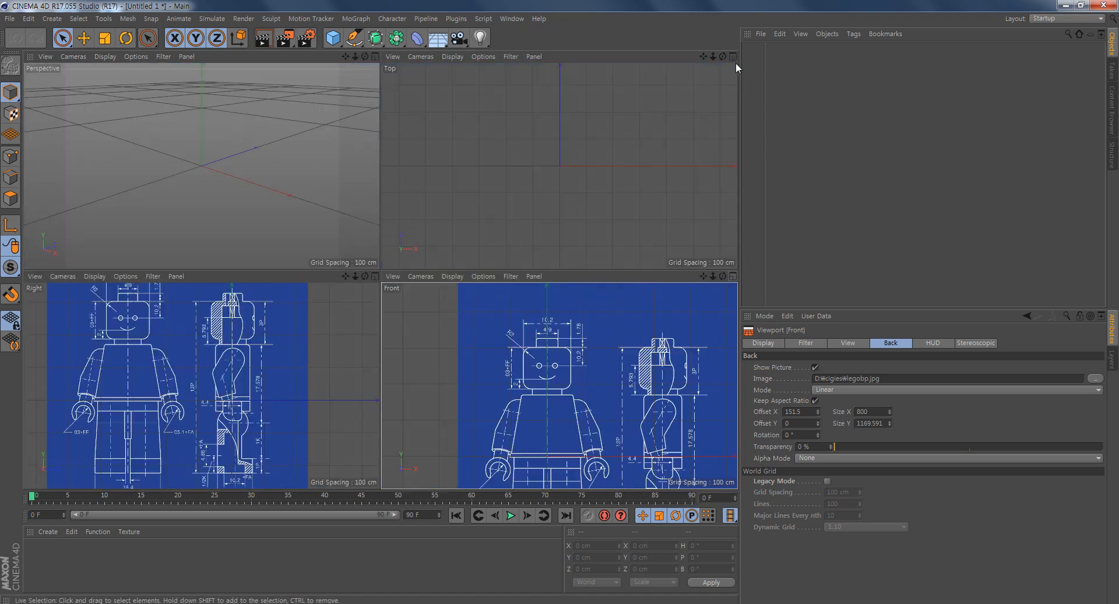
click(733, 276)
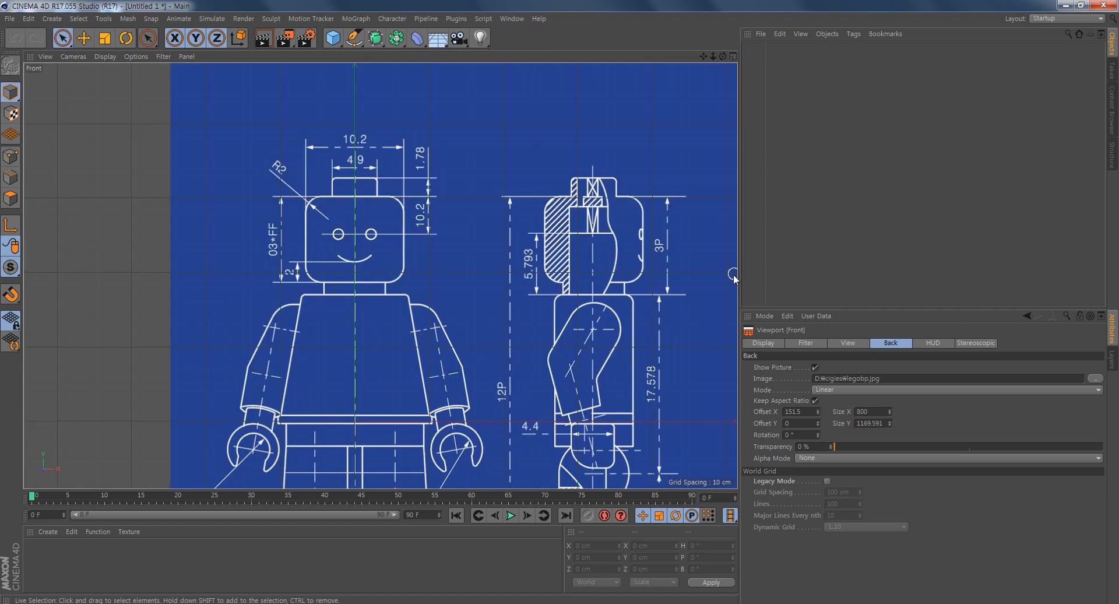
click(733, 57)
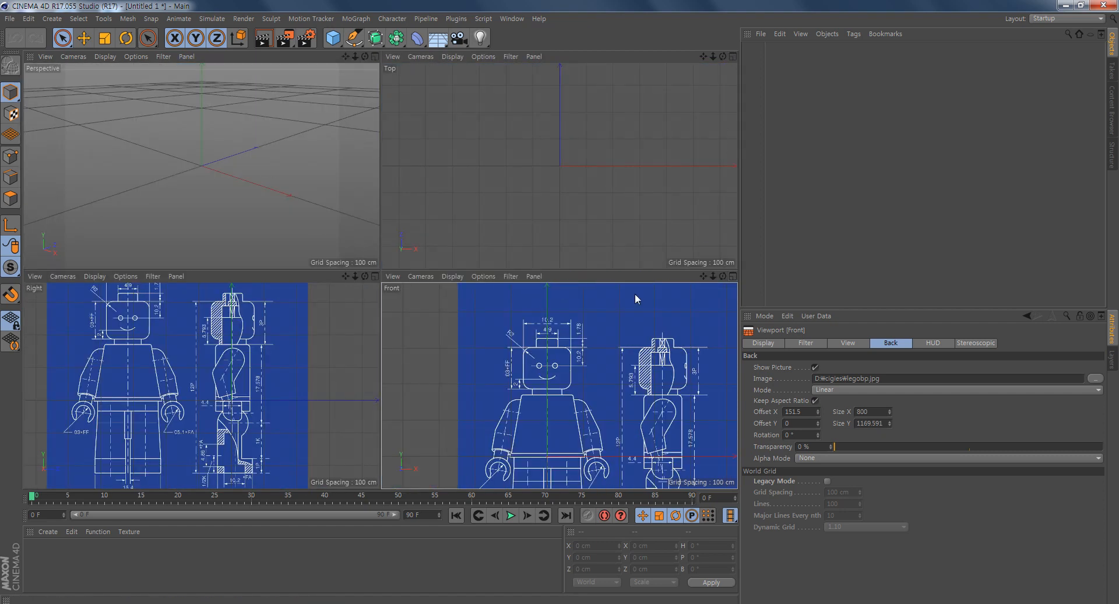
click(734, 276)
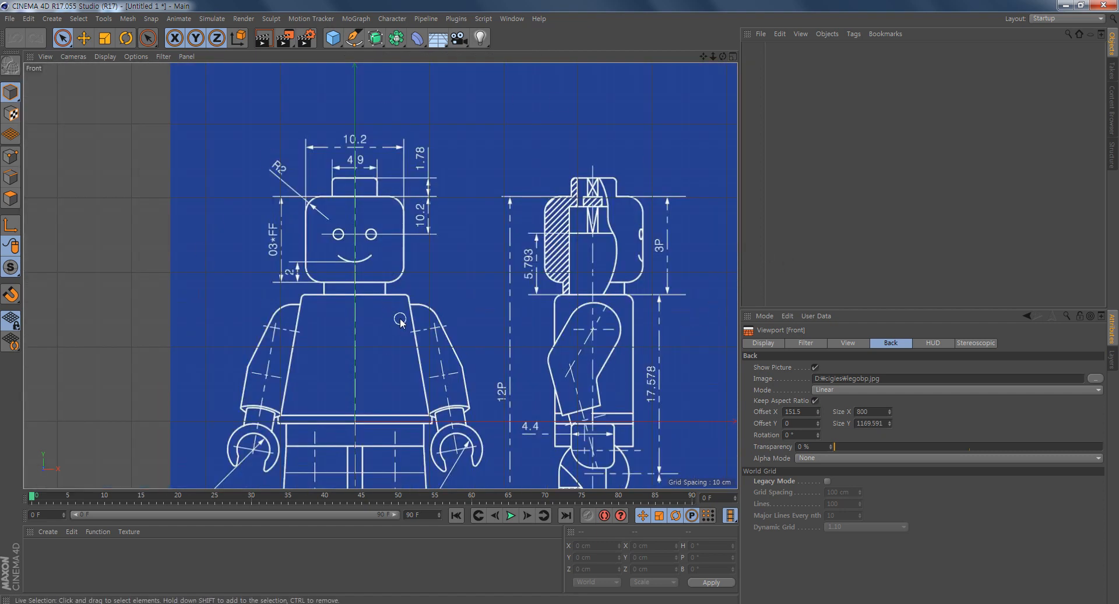
alt+middle_drag(404, 273, 423, 260)
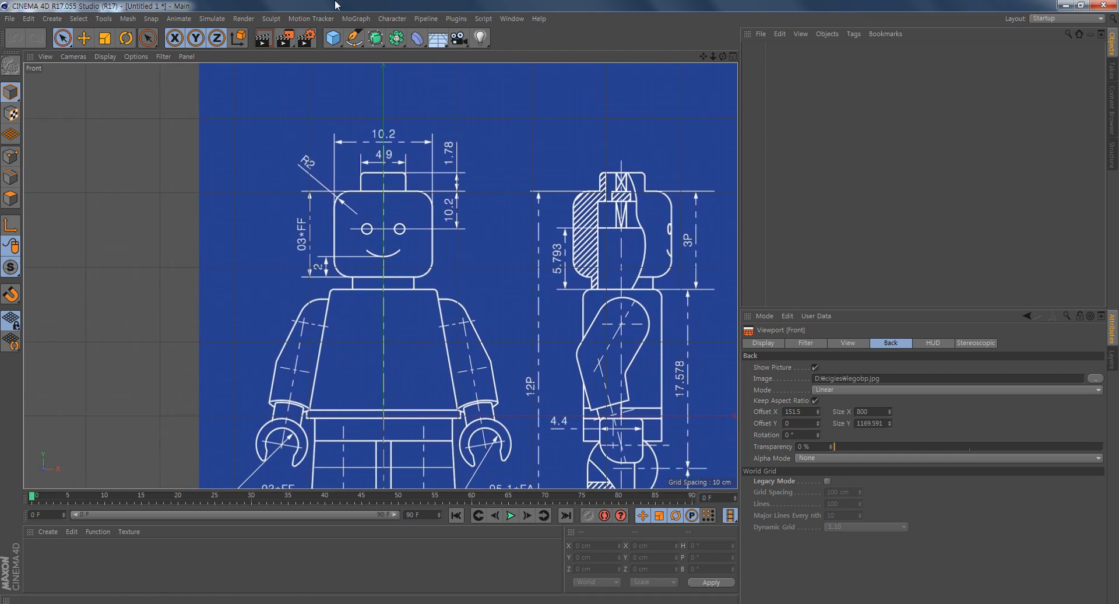
- Add a cylinder and raise it over the minifigure's head to a Y position of about 243 cm
click(333, 38)
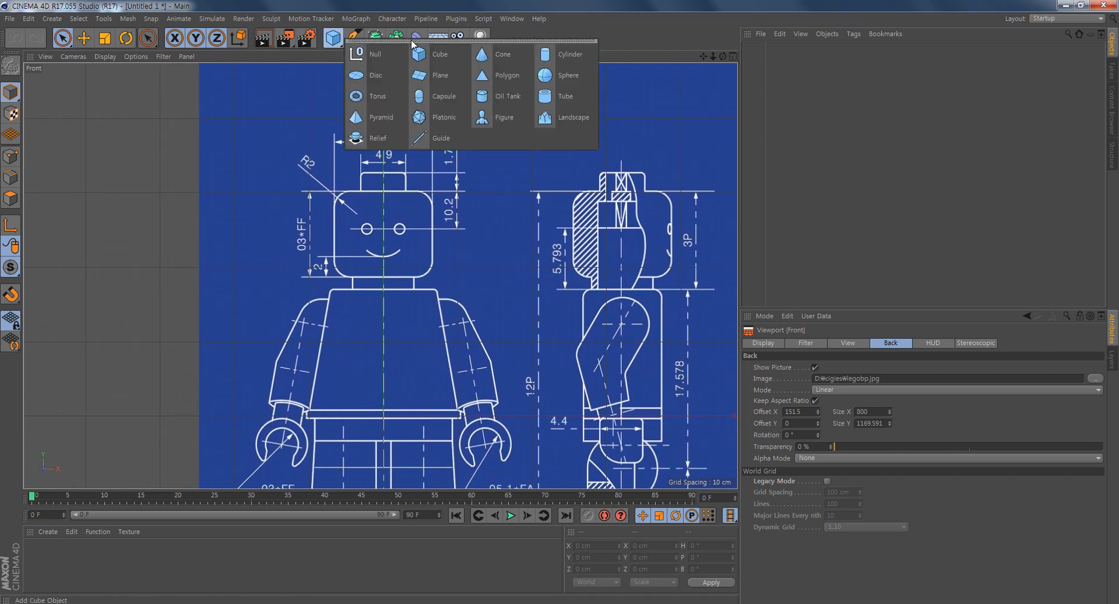
click(562, 57)
scroll(538, 361, down, 1)
scroll(538, 362, down, 2)
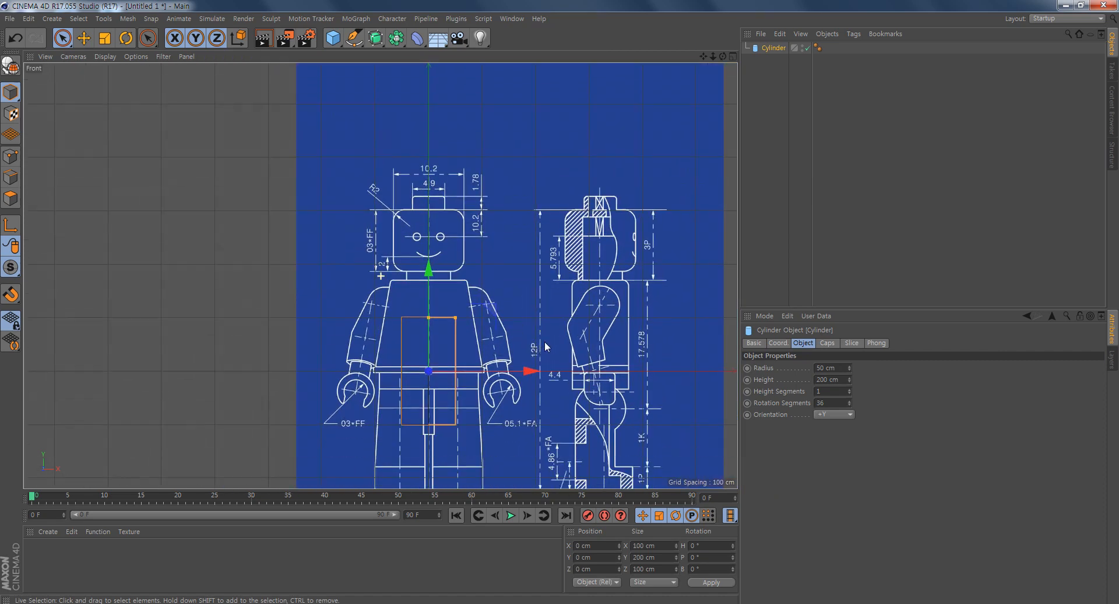
drag(429, 290, 443, 161)
scroll(478, 240, up, 4)
alt+right_drag(477, 241, 473, 242)
- Fit the cylinder to the head outline with a height of about 115.5 cm, radius about 65.9 cm and Y position about 244.8 cm
alt+middle_drag(549, 288, 486, 259)
alt+middle_drag(424, 161, 426, 190)
alt+right_drag(426, 190, 501, 259)
alt+middle_drag(501, 259, 494, 187)
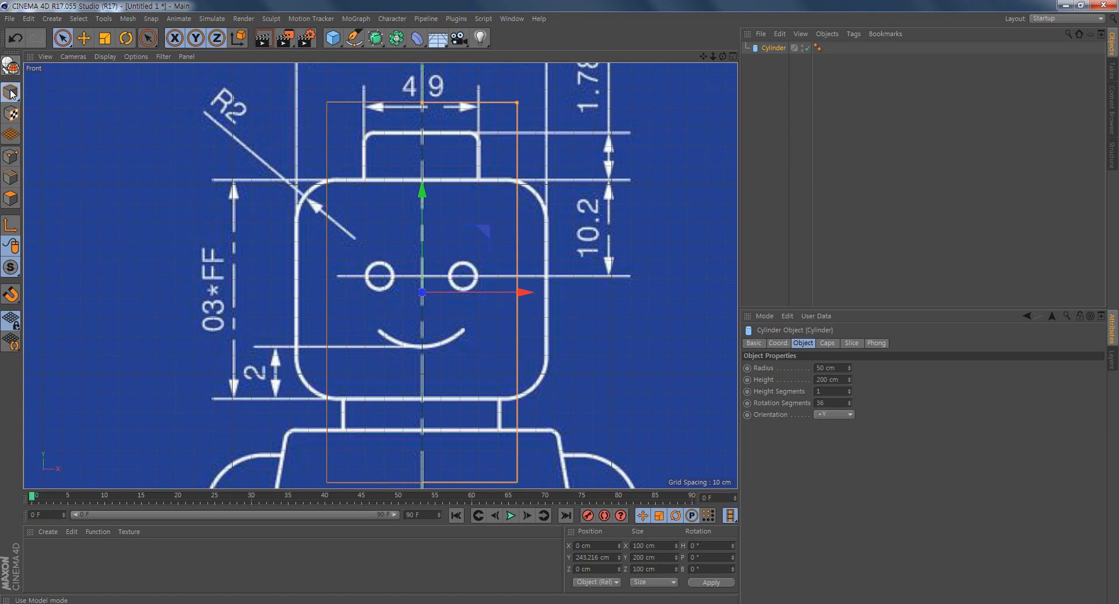
alt+middle_drag(522, 285, 524, 284)
alt+right_drag(524, 284, 522, 279)
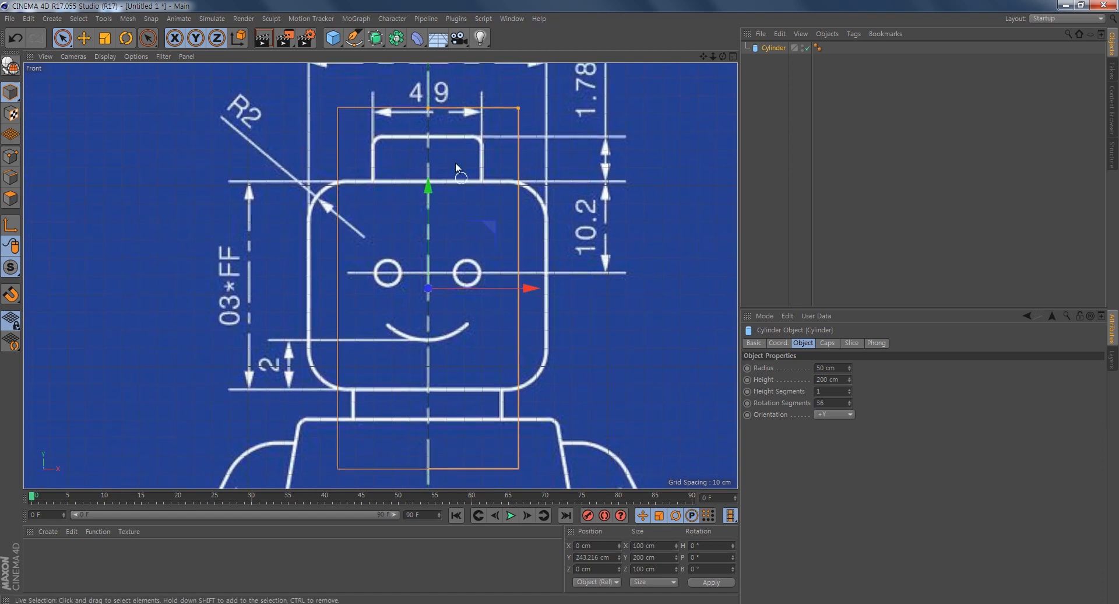
drag(427, 108, 429, 173)
scroll(444, 238, up, 2)
scroll(444, 237, up, 1)
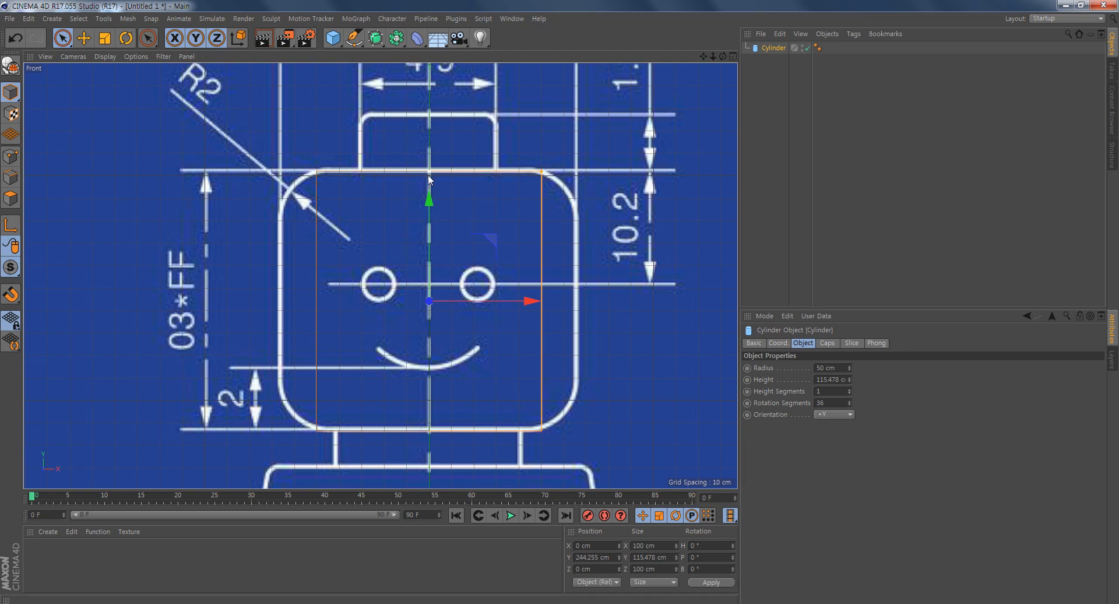
drag(430, 199, 430, 198)
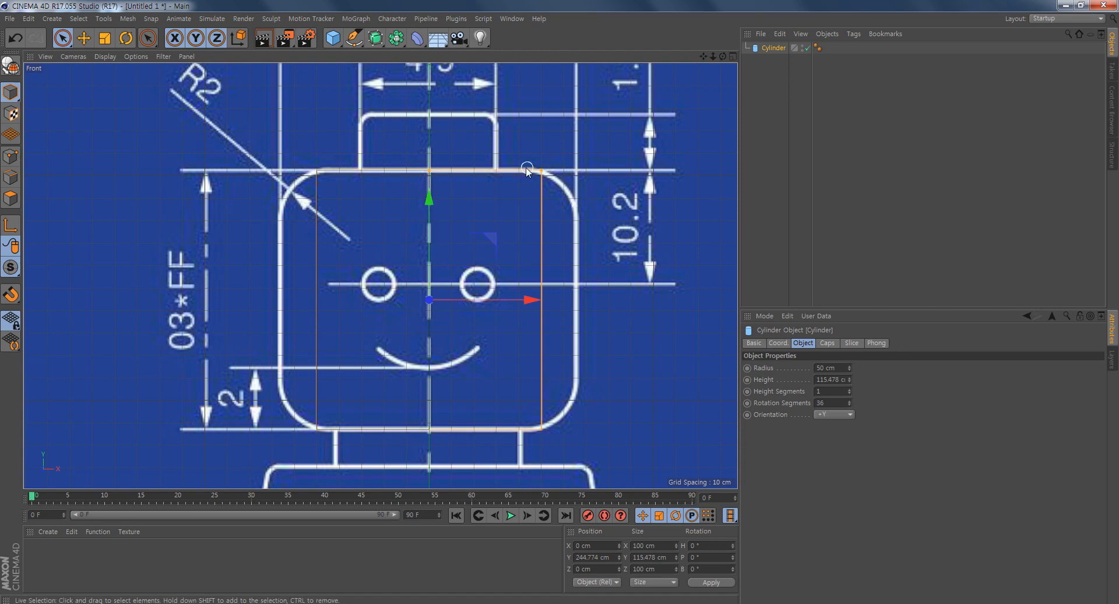
drag(541, 170, 578, 239)
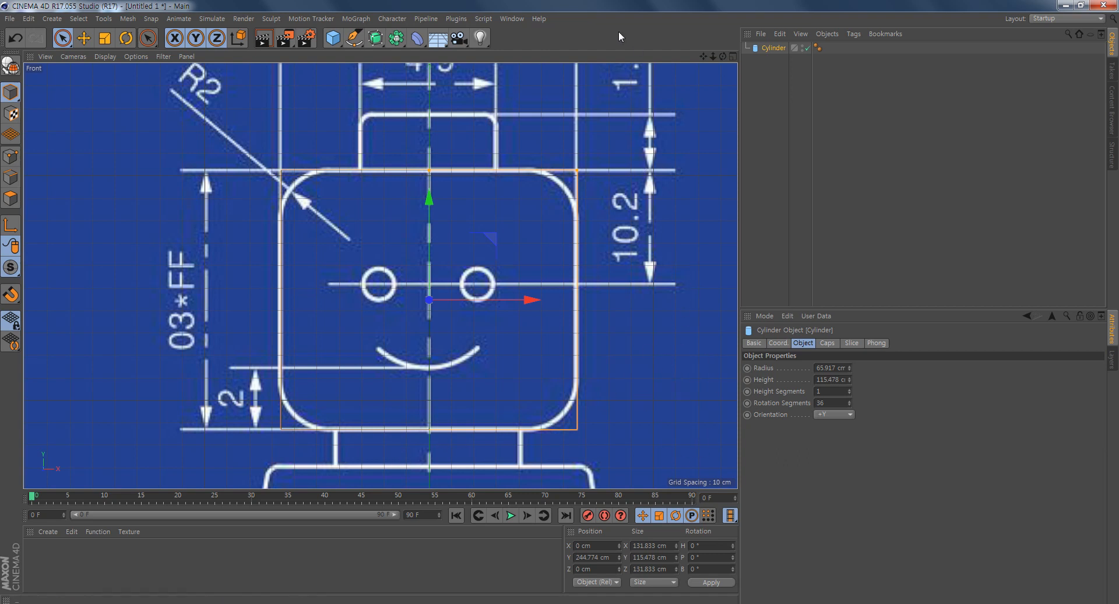
alt+middle_drag(470, 332, 471, 307)
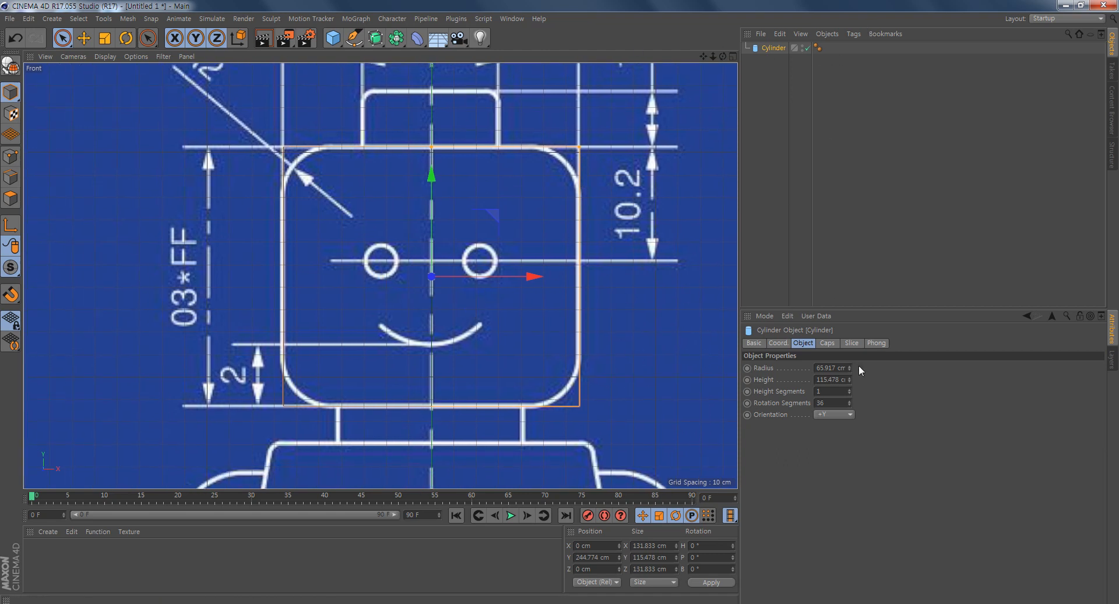
- Show the Front viewport's objects as wireframe and enable the fillet on the cylinder's caps
click(97, 58)
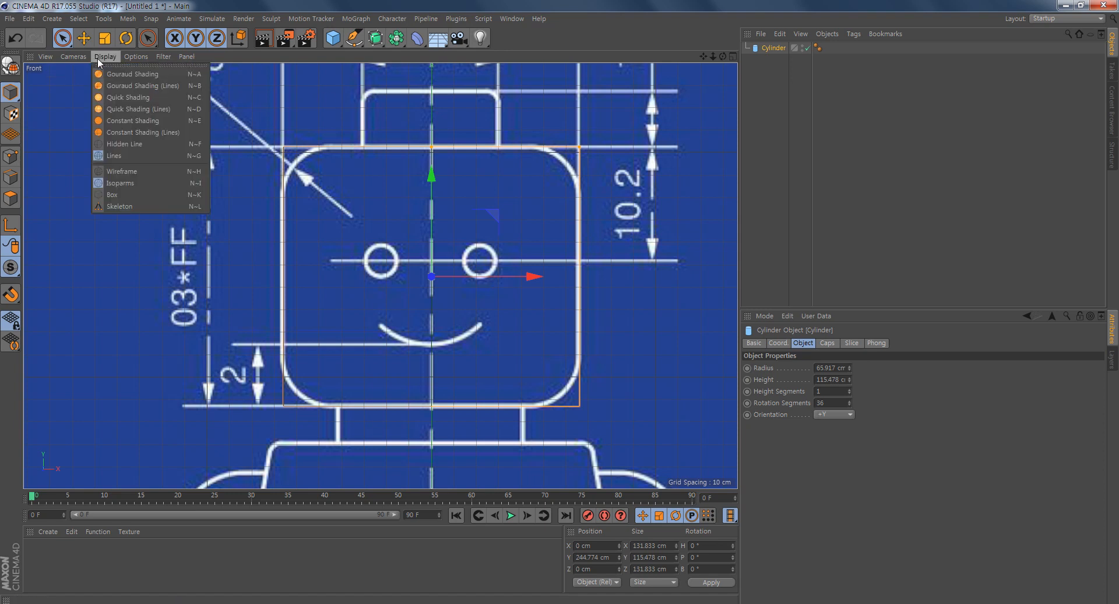
click(133, 173)
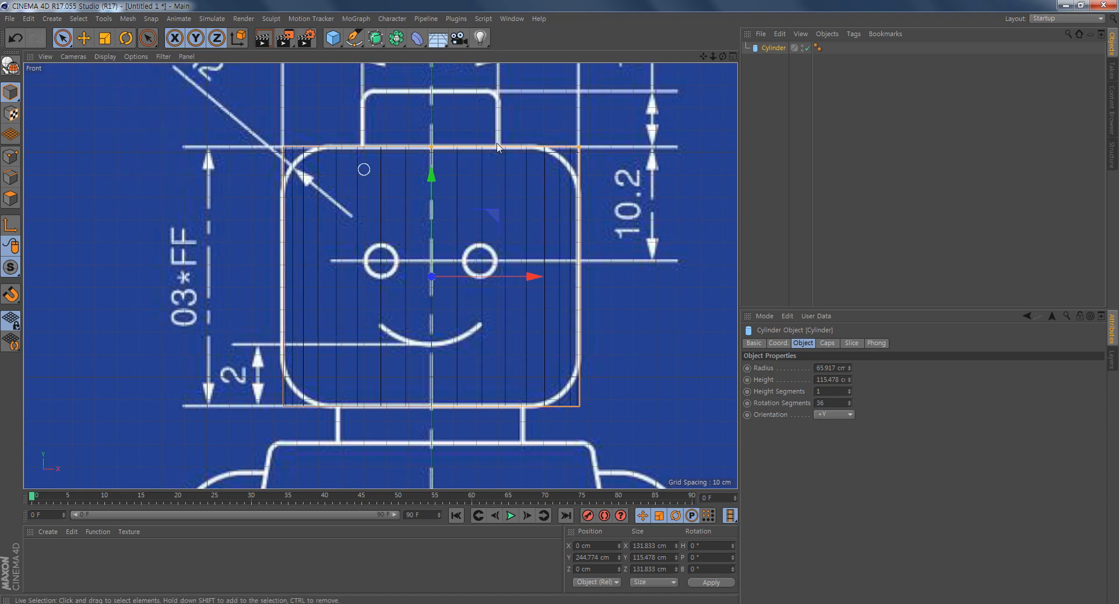
scroll(537, 339, up, 4)
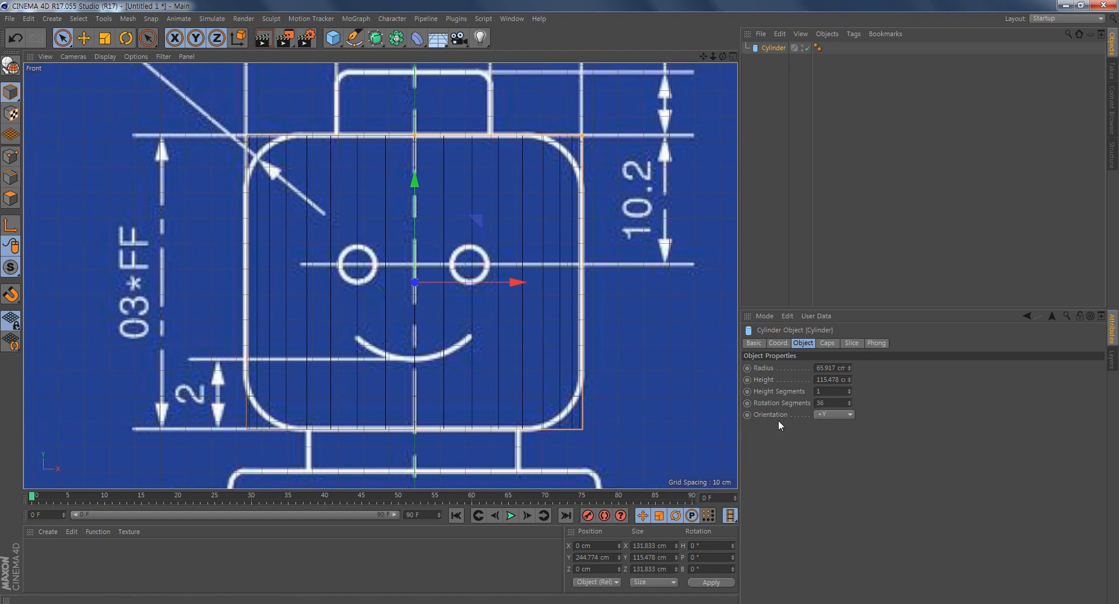
click(827, 344)
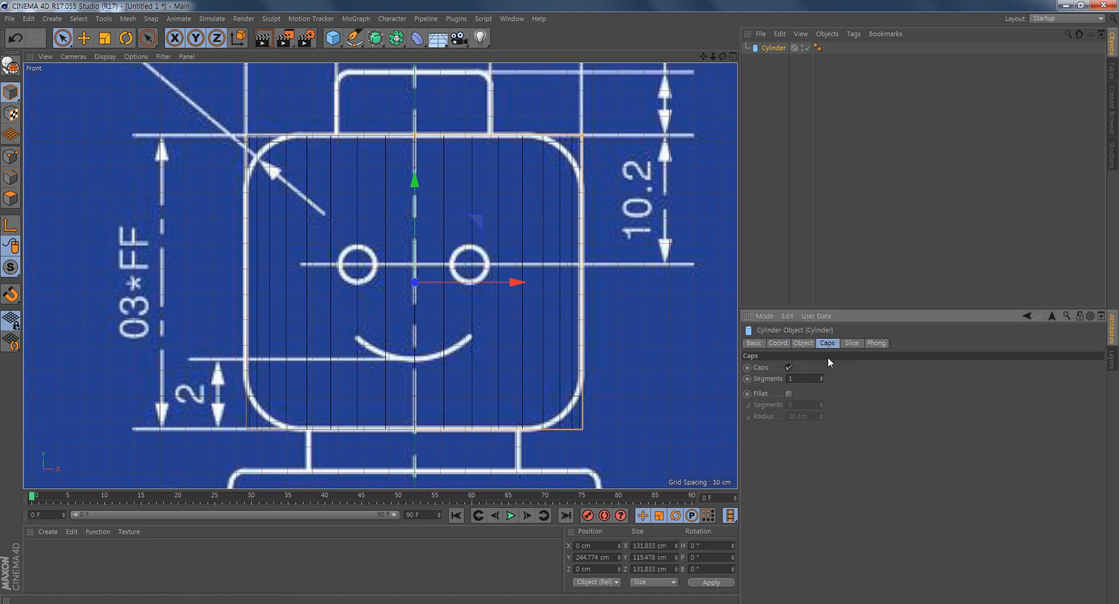
click(789, 394)
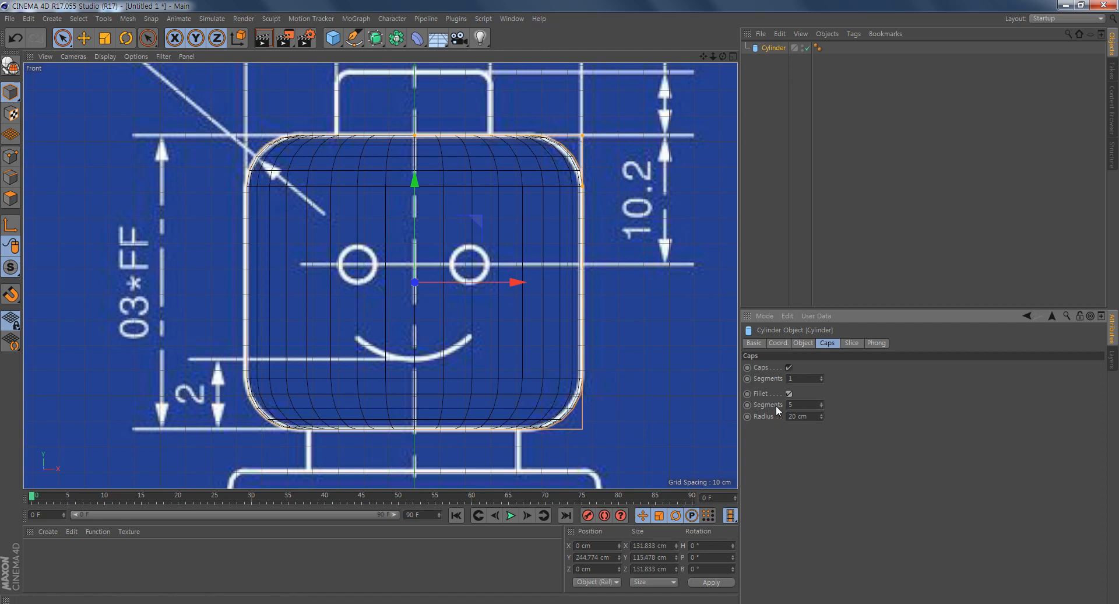
- Try a higher number of fillet segments, such as 8, on the cylinder's caps and return the value to 5
click(820, 402)
click(821, 402)
click(821, 402)
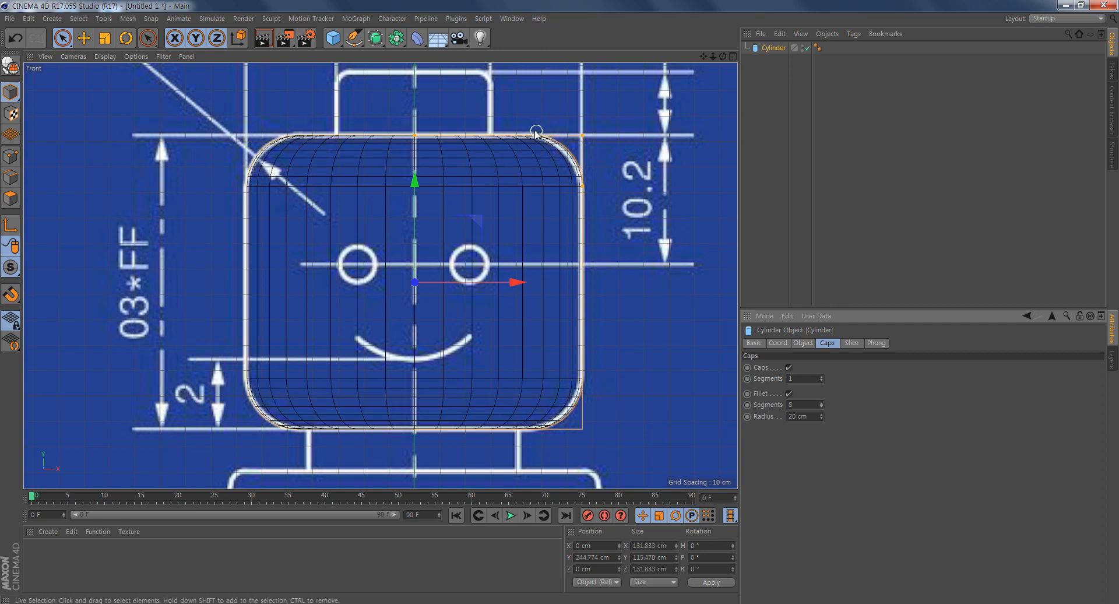
click(821, 402)
click(821, 403)
click(820, 402)
click(821, 406)
click(822, 407)
click(822, 407)
click(822, 406)
click(822, 407)
click(822, 406)
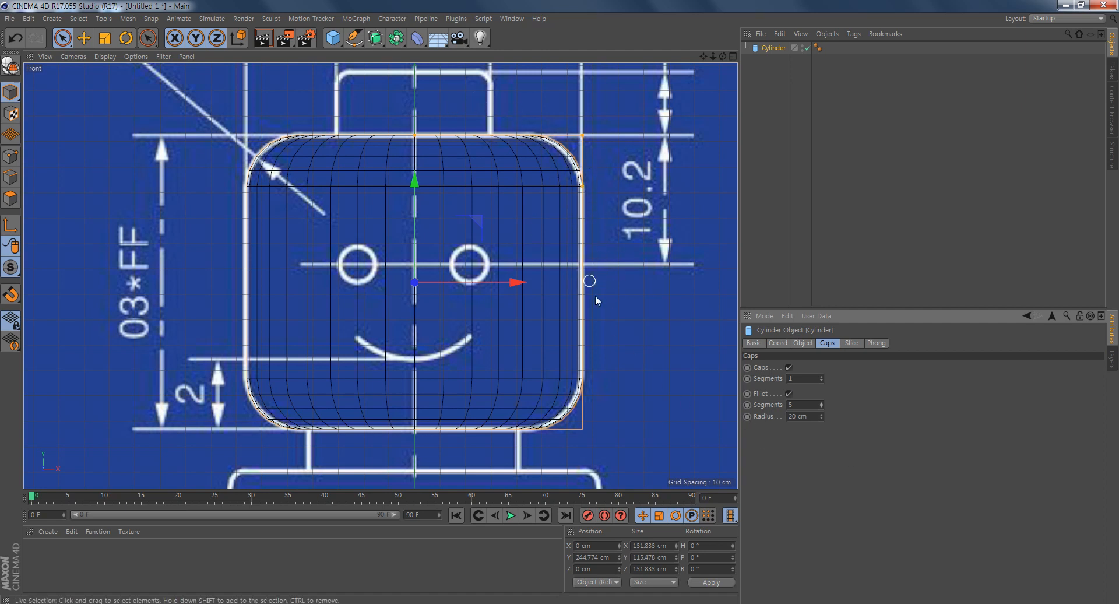
- Set the cylinder's rotation segments to 20
alt+middle_drag(568, 356, 569, 330)
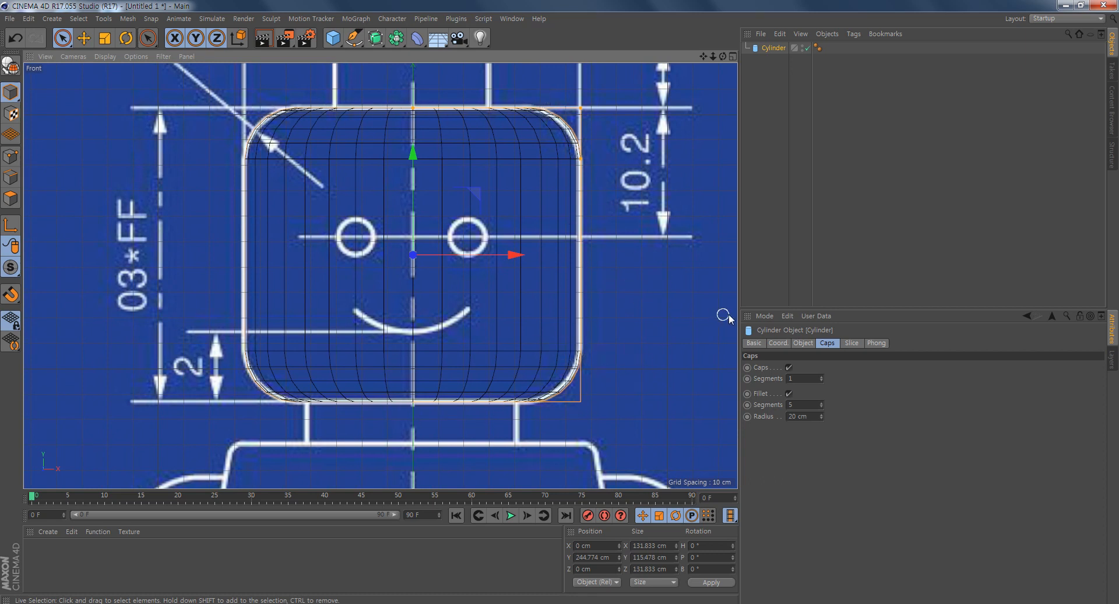
click(803, 343)
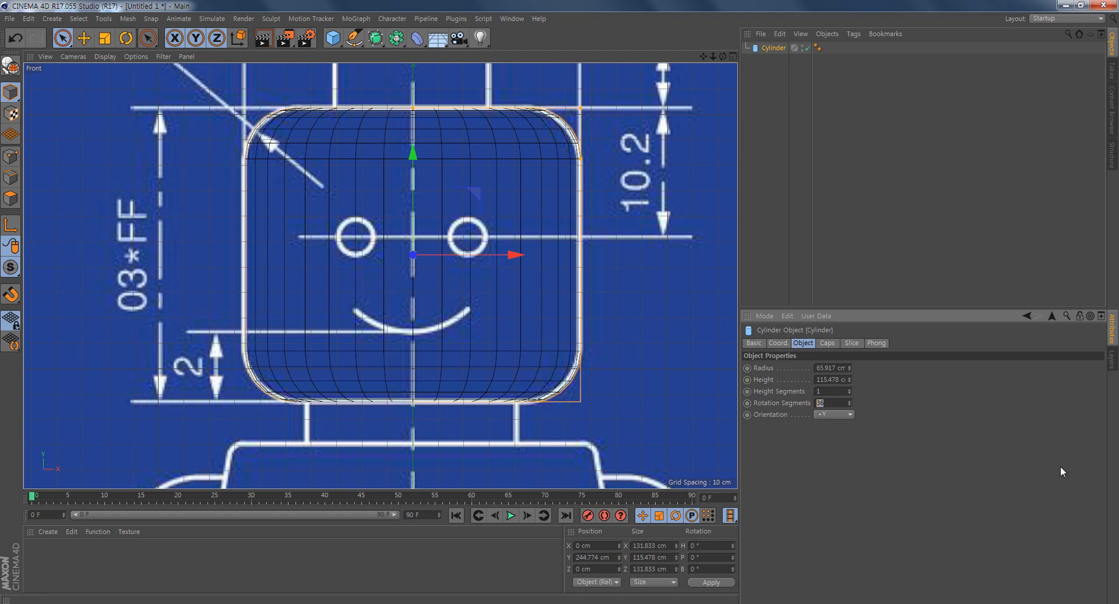
key(Return)
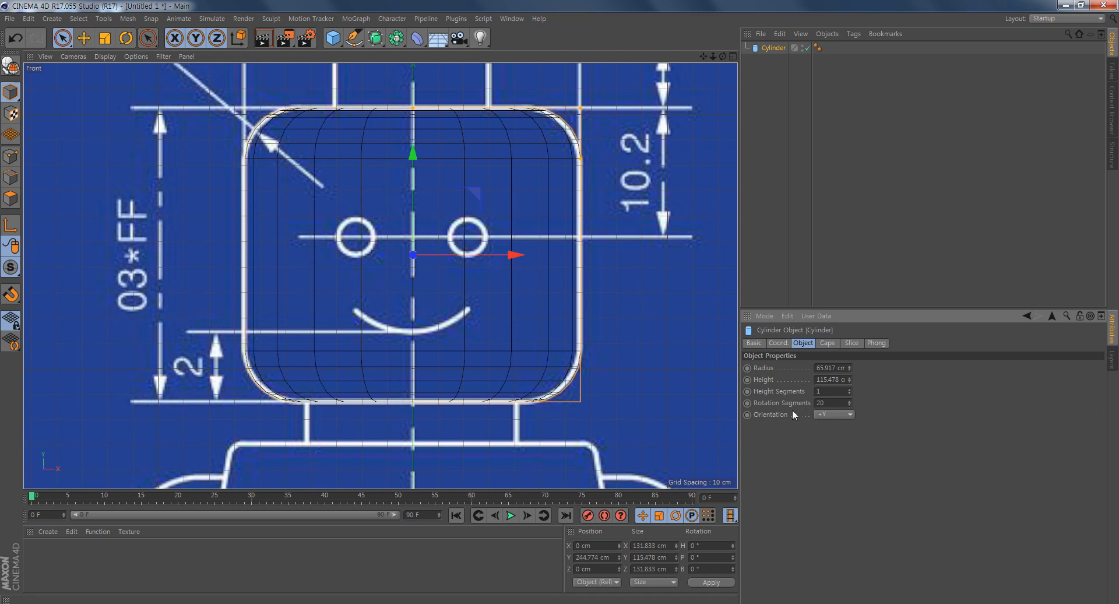
- Try 5 height segments on the head cylinder and return the value to 1
click(849, 389)
click(849, 389)
click(849, 390)
click(849, 389)
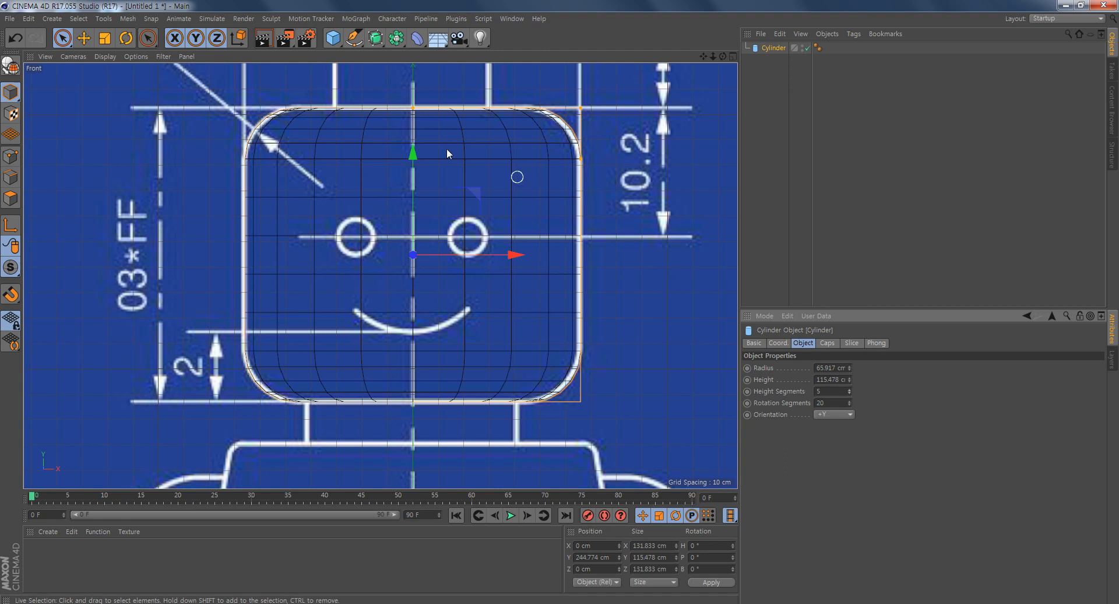
click(850, 392)
click(850, 393)
click(850, 393)
click(849, 392)
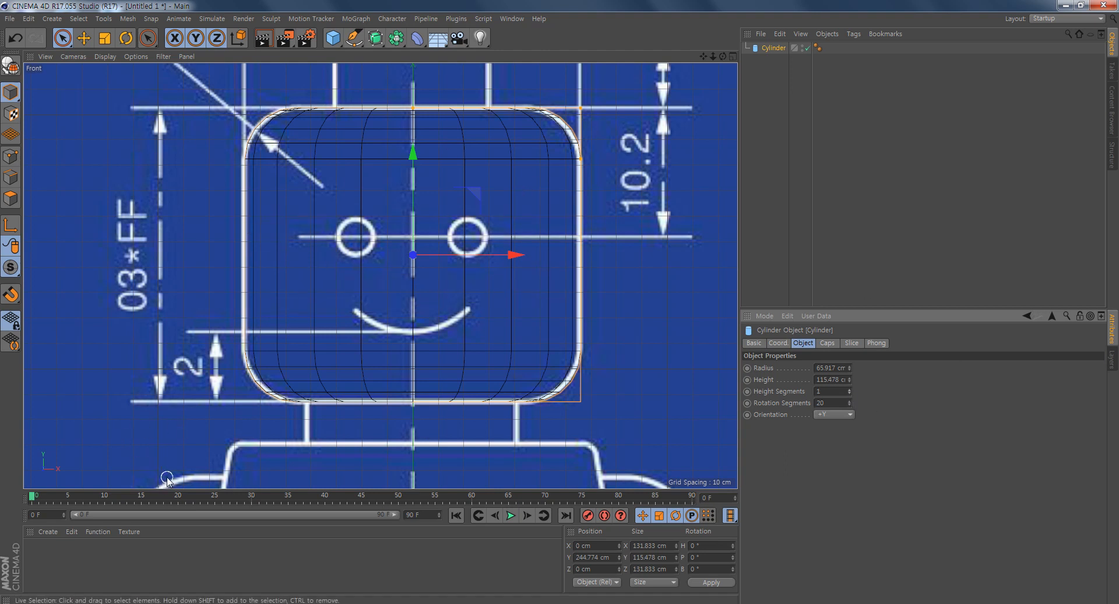
- Duplicate the head cylinder, raise the copy over the head's stud and reduce its radius to about 30.5 cm
scroll(542, 304, down, 4)
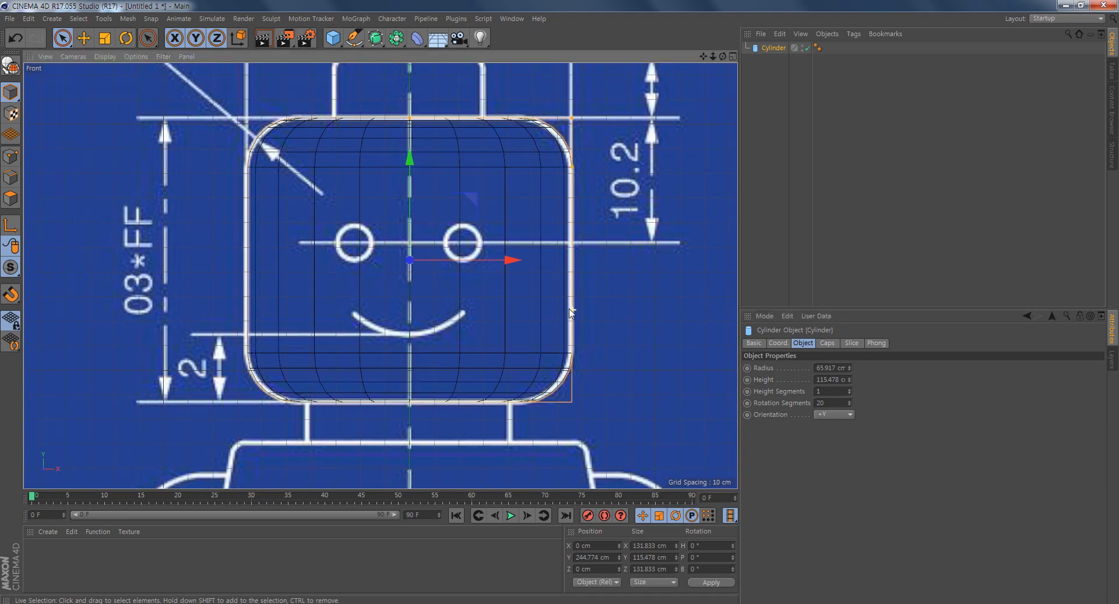
alt+middle_drag(600, 303, 568, 287)
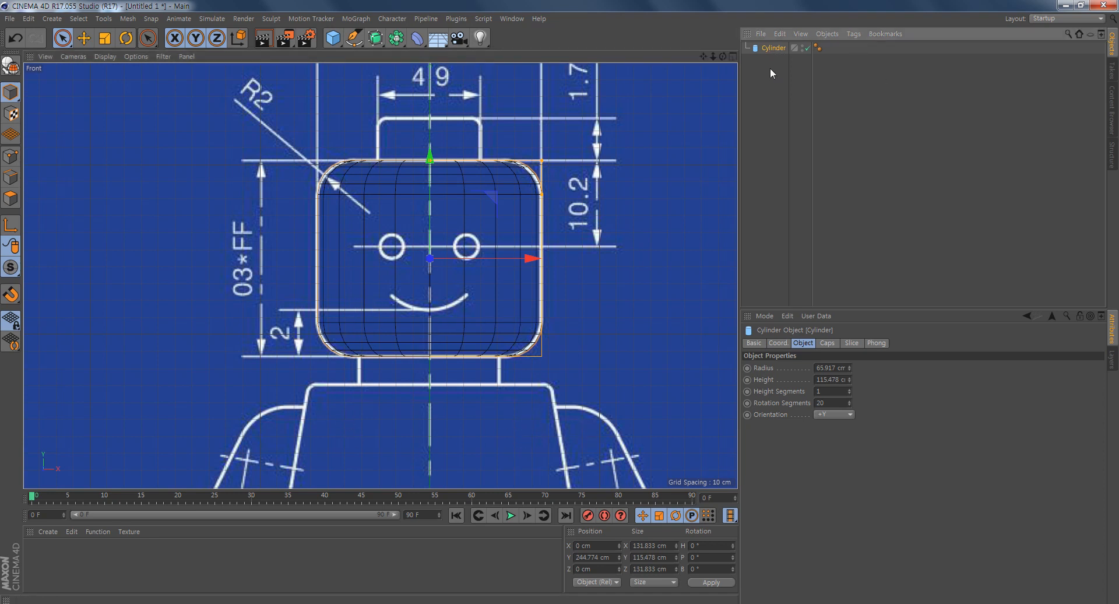
key(ctrl+v)
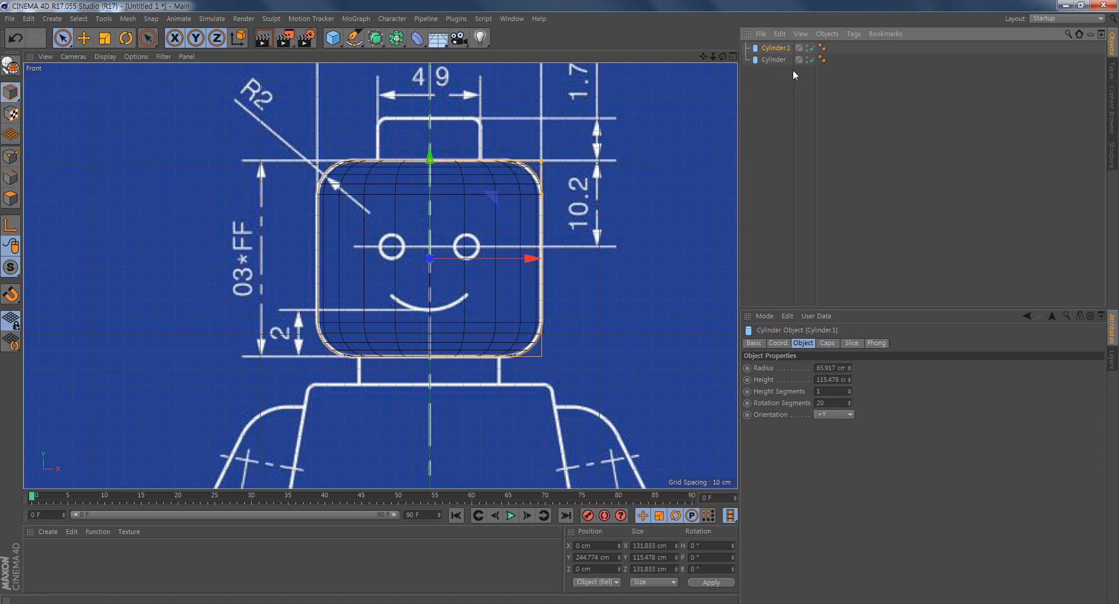
scroll(419, 251, down, 2)
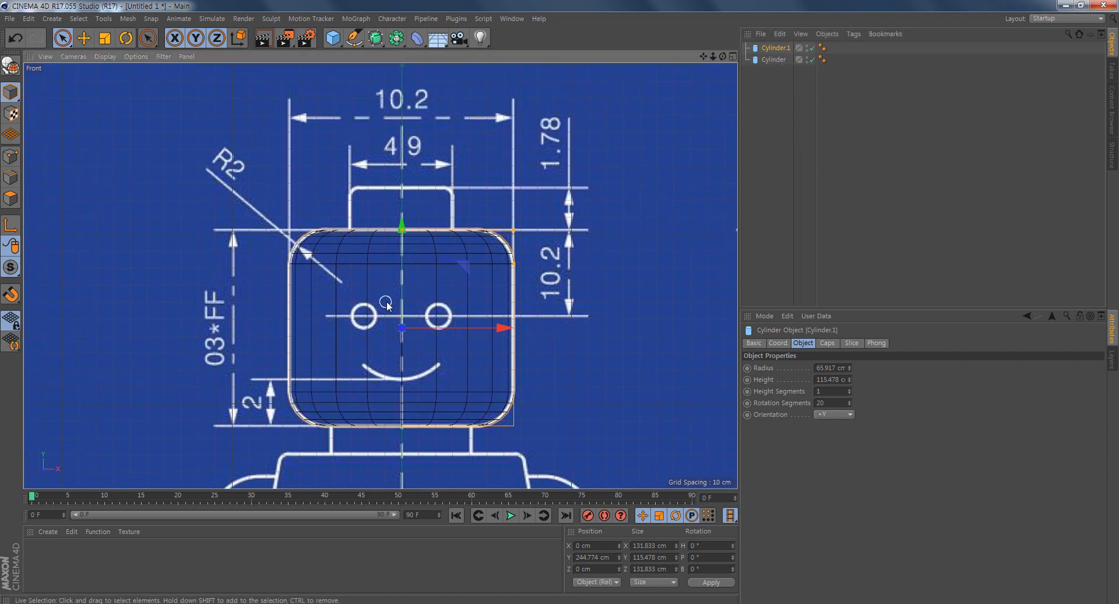
scroll(415, 244, up, 5)
drag(415, 245, 416, 79)
alt+middle_drag(482, 182, 490, 264)
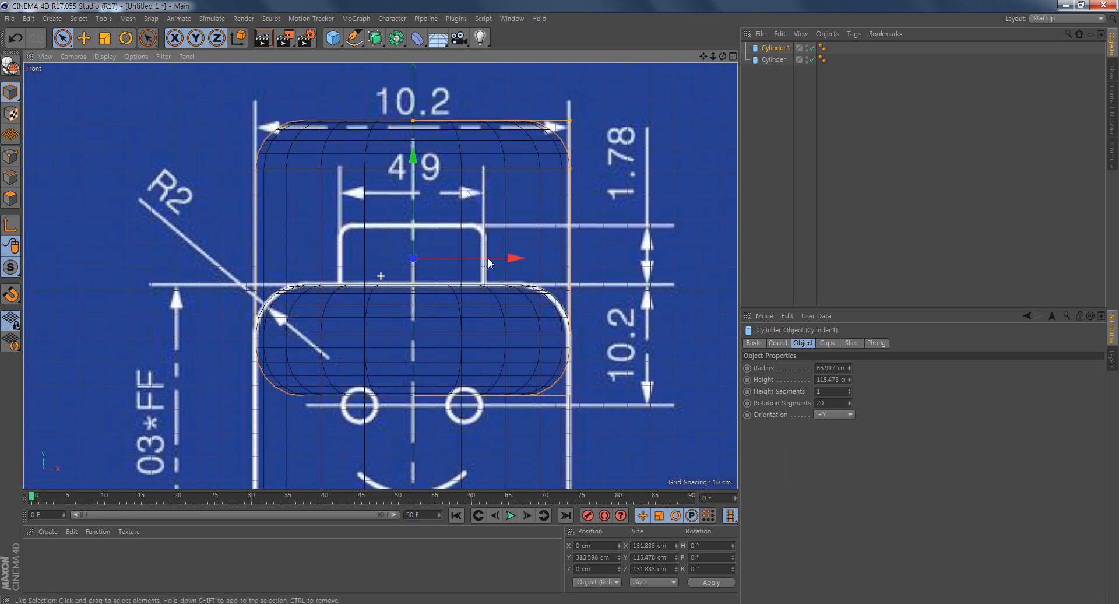
drag(570, 121, 485, 141)
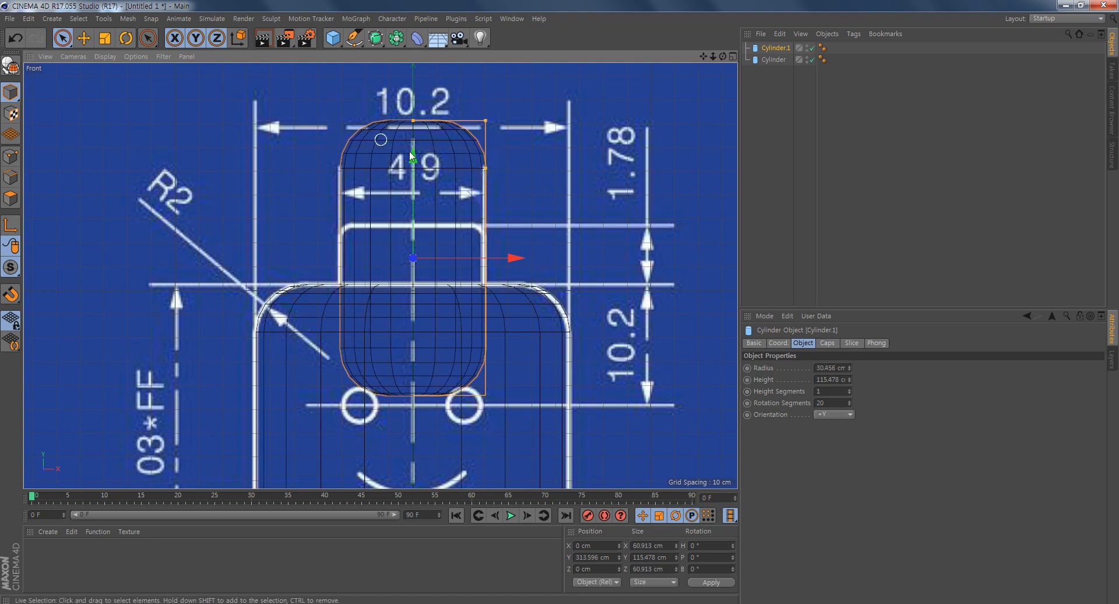
- Fit the copied cylinder to the stud outline with a fillet radius of about 3.7 cm, height about 35.6 cm and Y position about 309.7 cm
alt+middle_drag(440, 173, 456, 225)
alt+right_drag(450, 250, 566, 249)
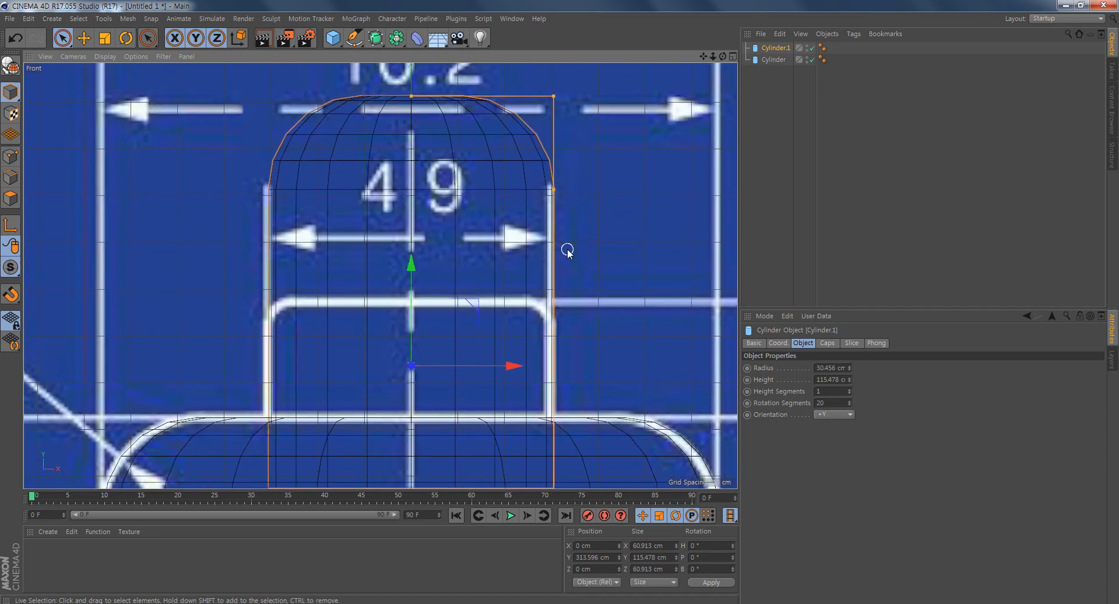
alt+middle_drag(567, 249, 557, 279)
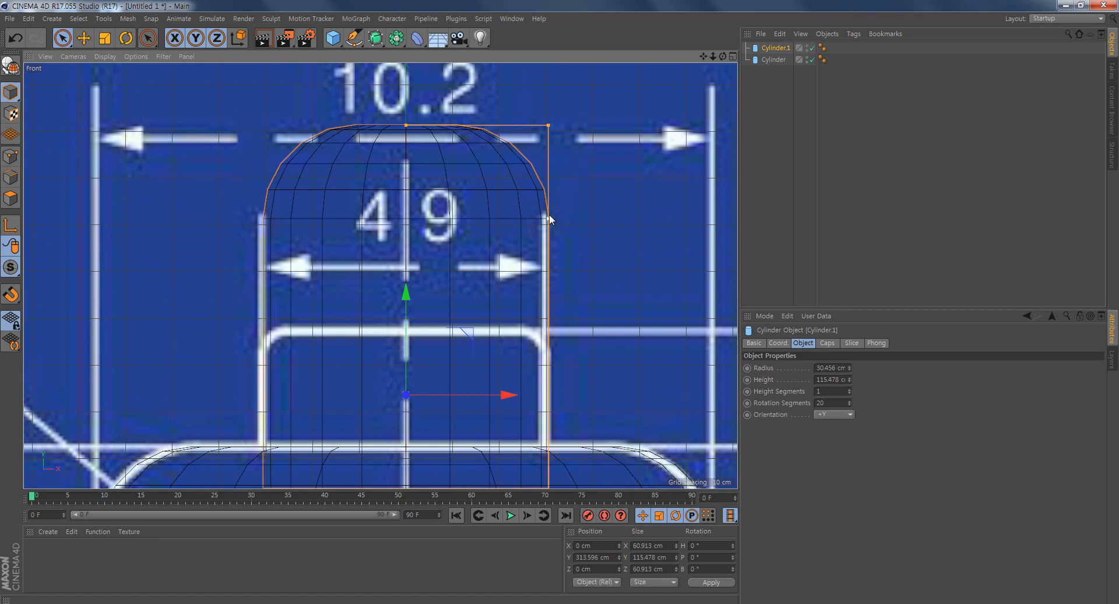
drag(550, 218, 548, 144)
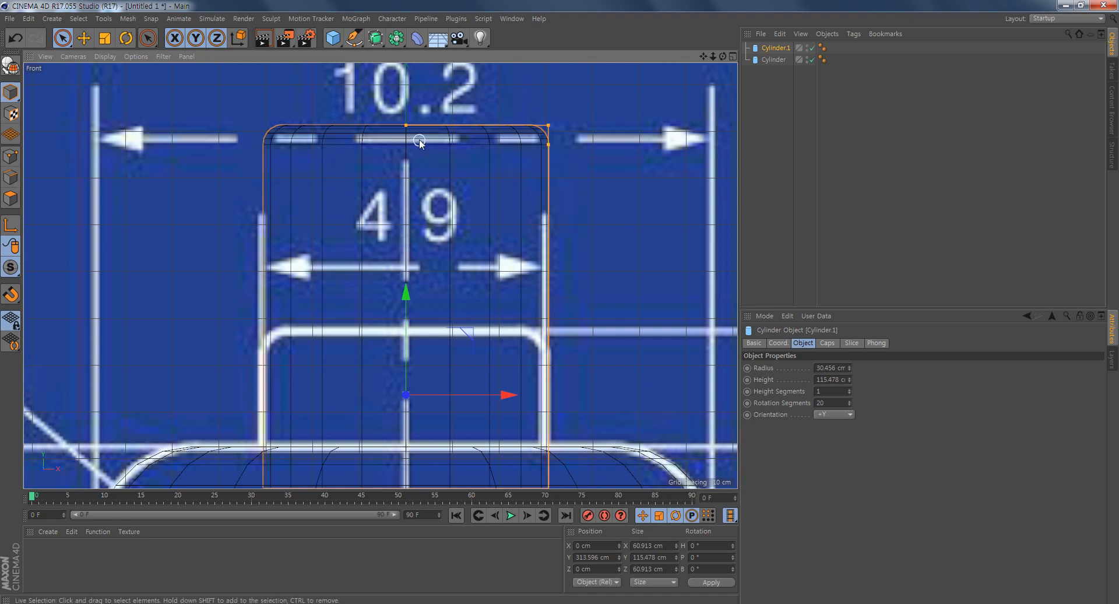
drag(407, 126, 406, 313)
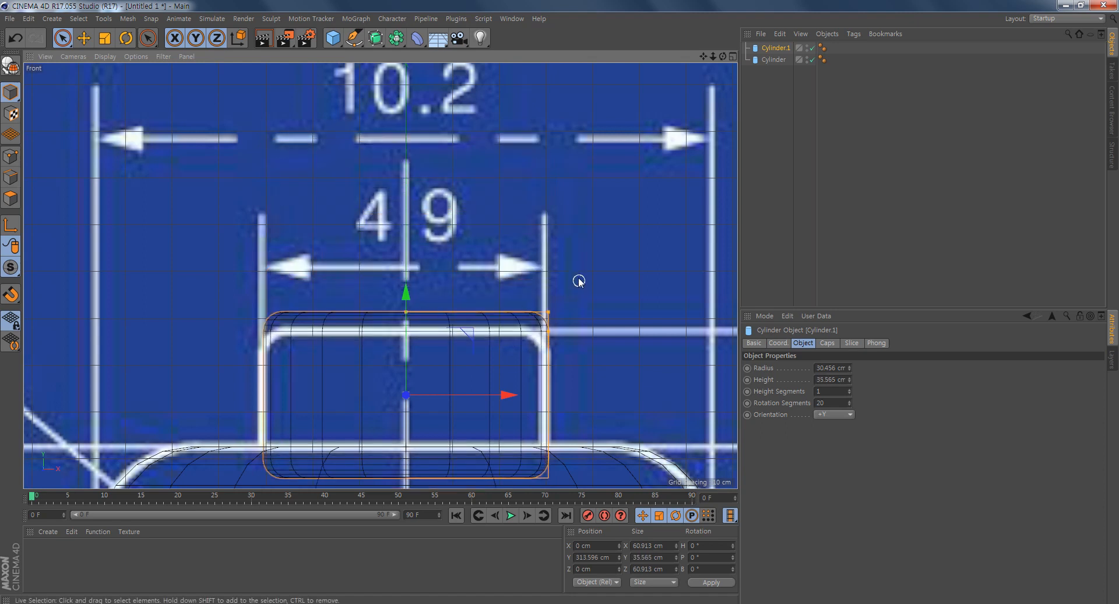
alt+middle_drag(580, 279, 580, 117)
drag(413, 136, 411, 158)
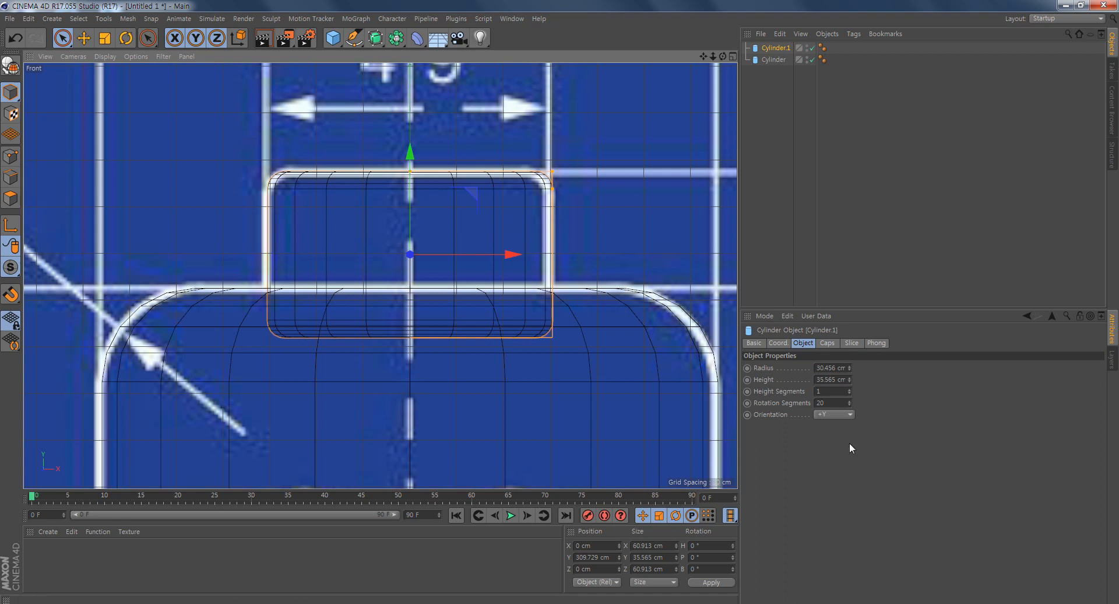
- Set the fillet segments on the stud cylinder's caps to 1
click(827, 343)
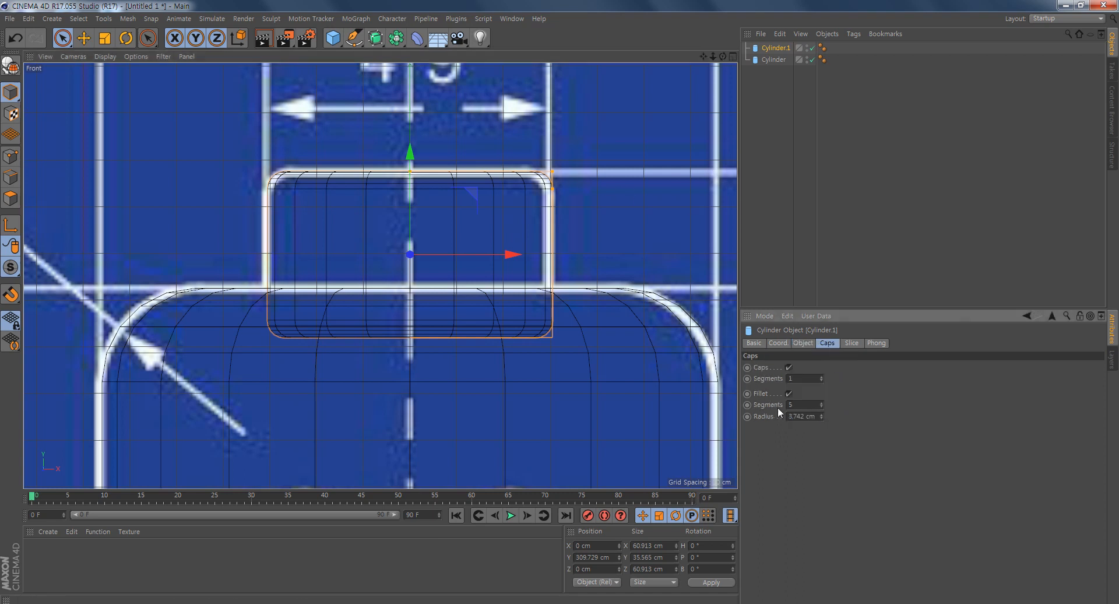
click(820, 404)
click(821, 404)
click(821, 404)
click(820, 404)
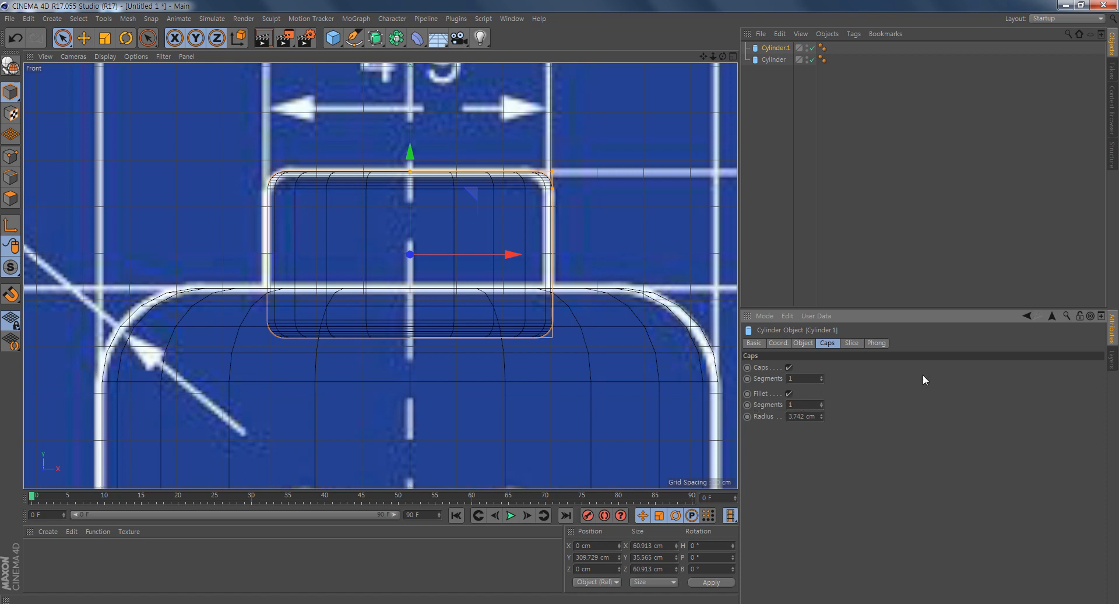
key(Return)
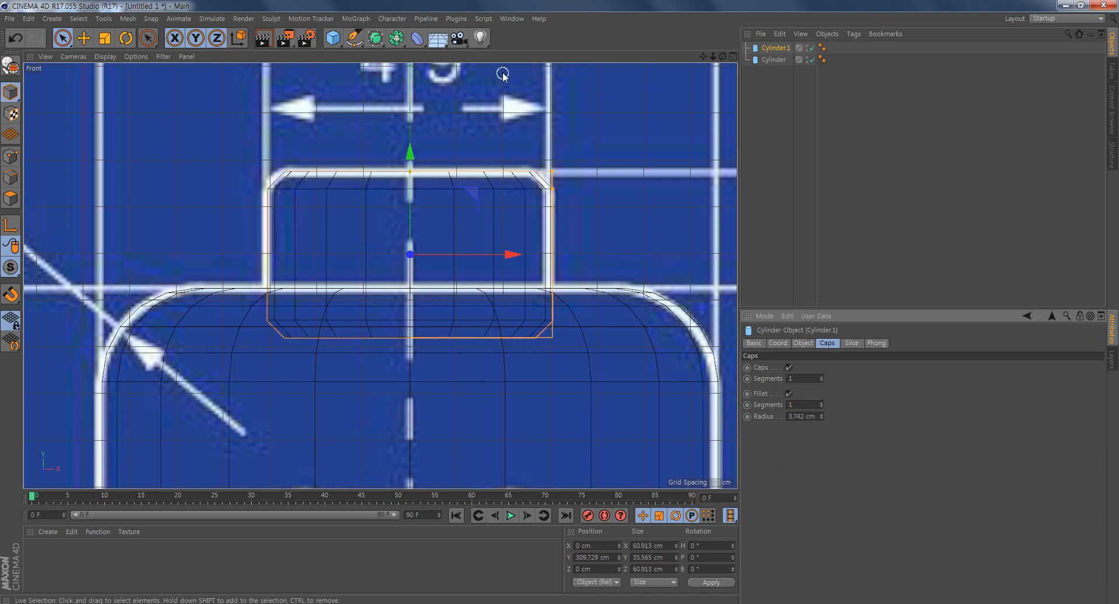
- Duplicate the stud cylinder and fit the copy to the neck outline at a Y position of about 178.7 cm and width of about 82.4 cm
scroll(582, 274, down, 5)
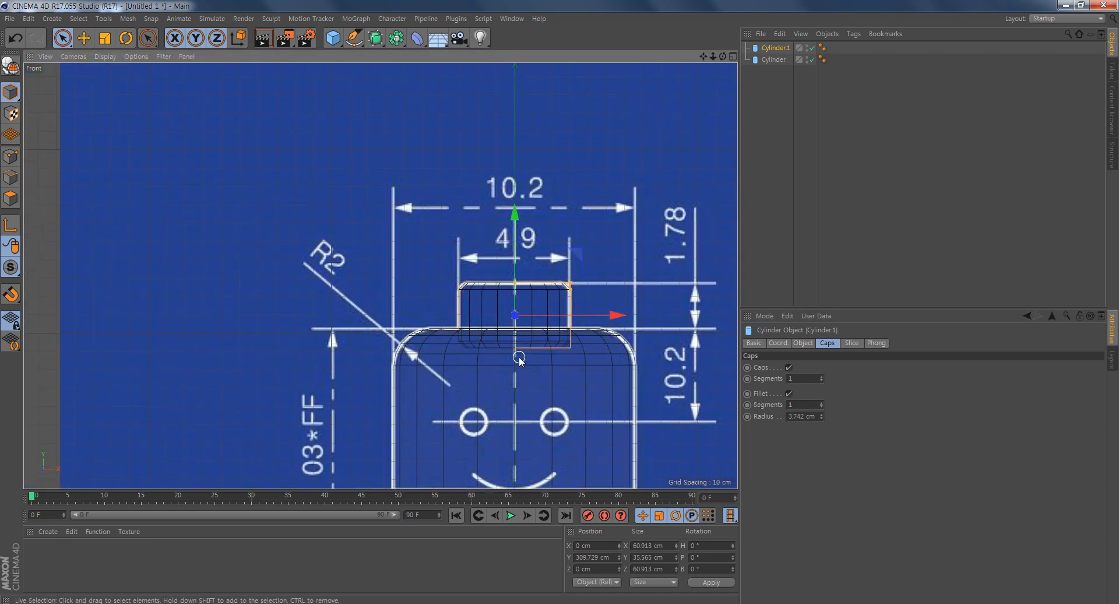
alt+middle_drag(556, 289, 541, 250)
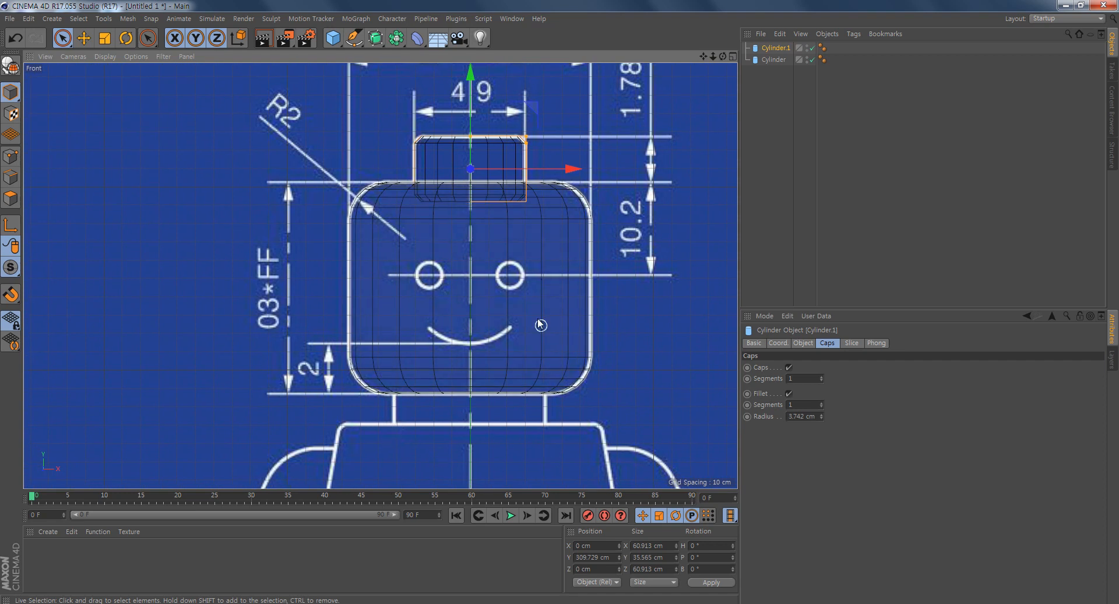
alt+middle_drag(554, 379, 545, 367)
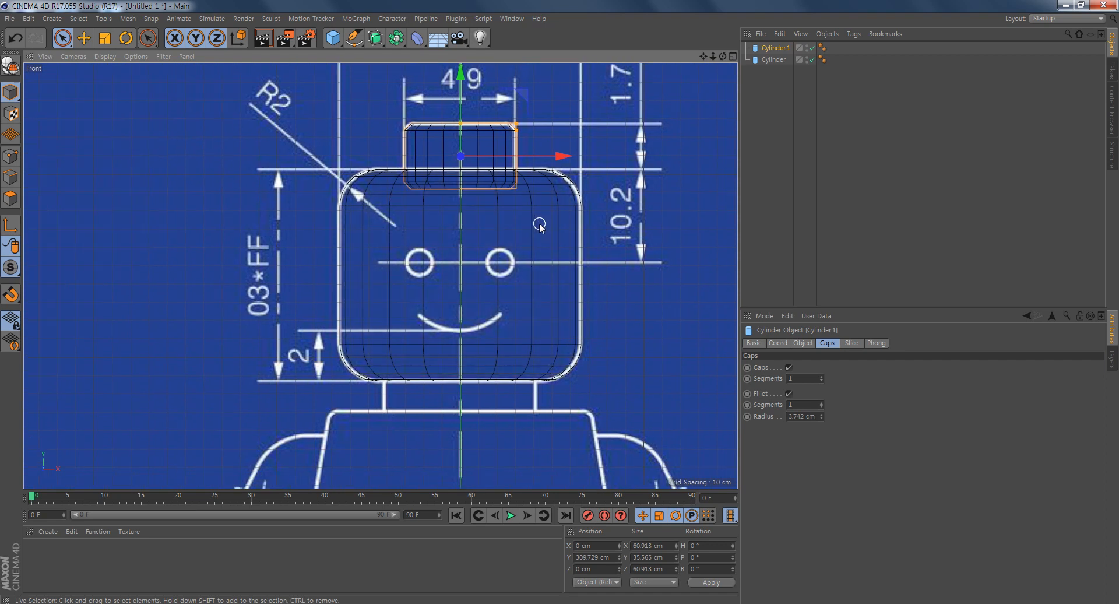
key(ctrl+c)
key(ctrl+v)
drag(465, 78, 468, 319)
scroll(557, 316, up, 5)
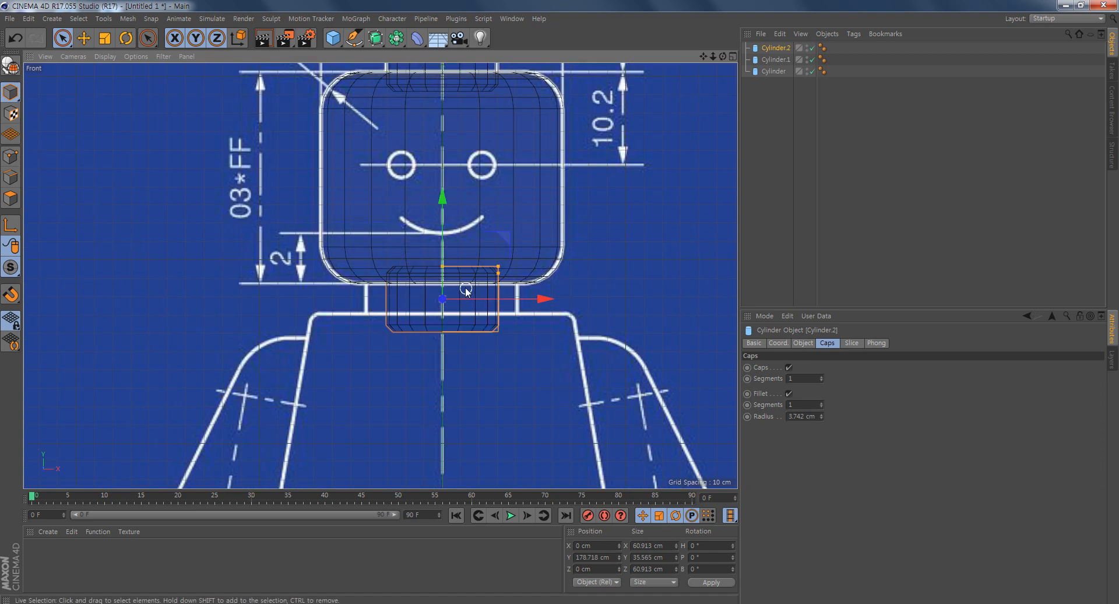
drag(550, 239, 600, 246)
scroll(610, 357, down, 4)
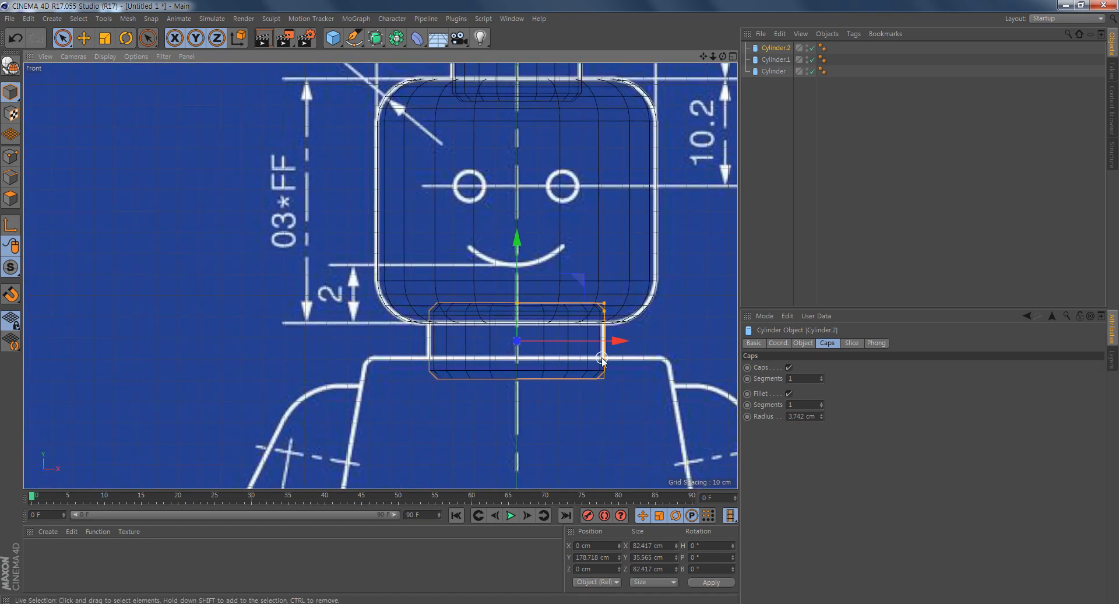
alt+middle_drag(601, 357, 533, 418)
scroll(602, 409, down, 1)
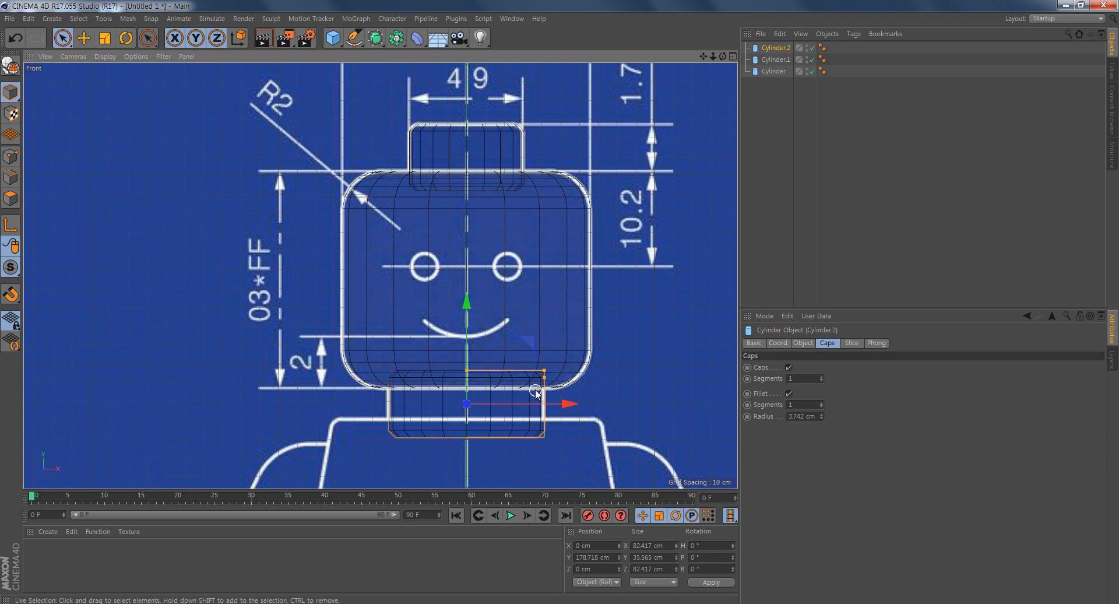
- Add a Boole object and place the stud cylinder and the head cylinder inside it as children
scroll(599, 341, down, 3)
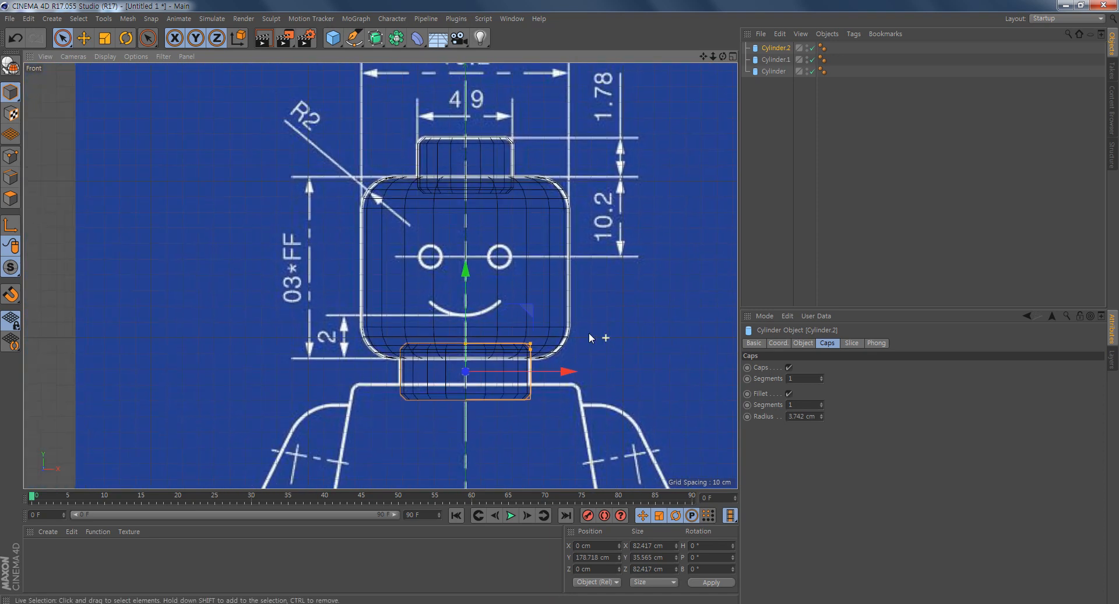
scroll(505, 258, up, 4)
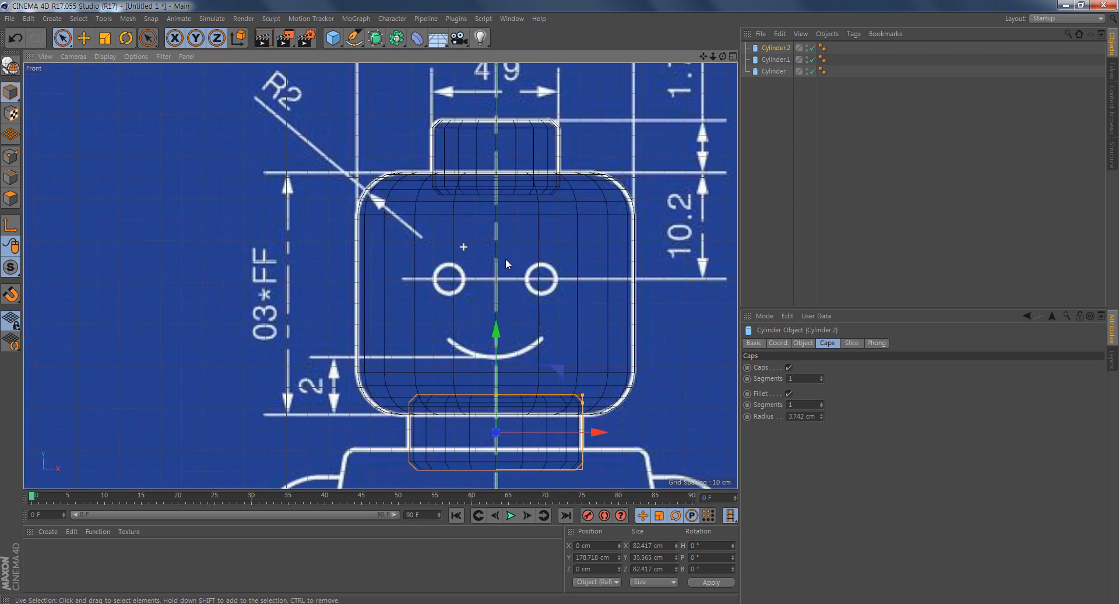
alt+middle_drag(582, 295, 547, 277)
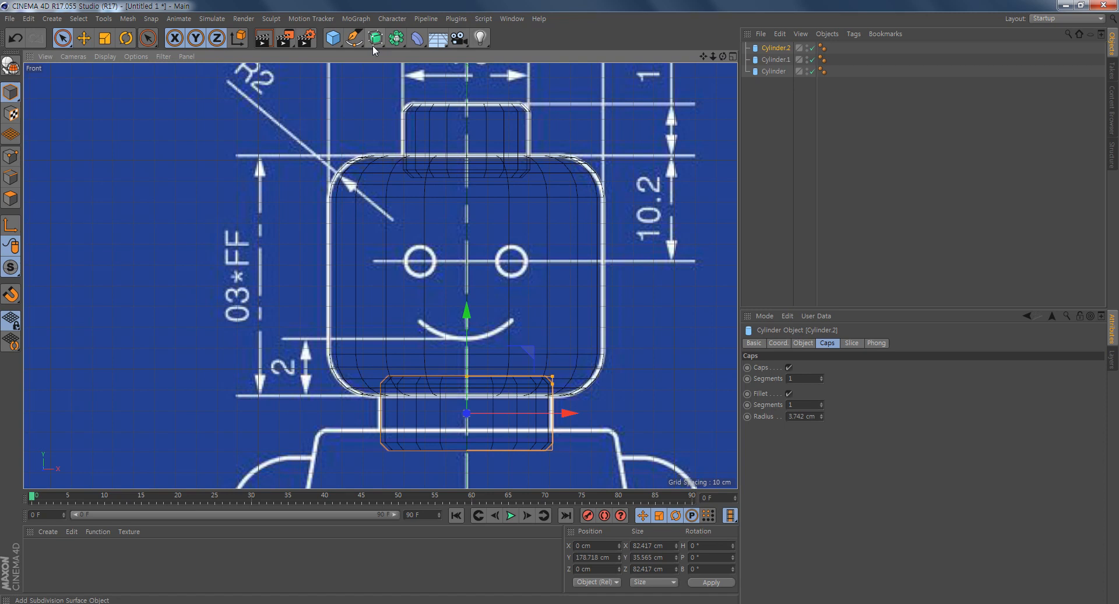
click(395, 44)
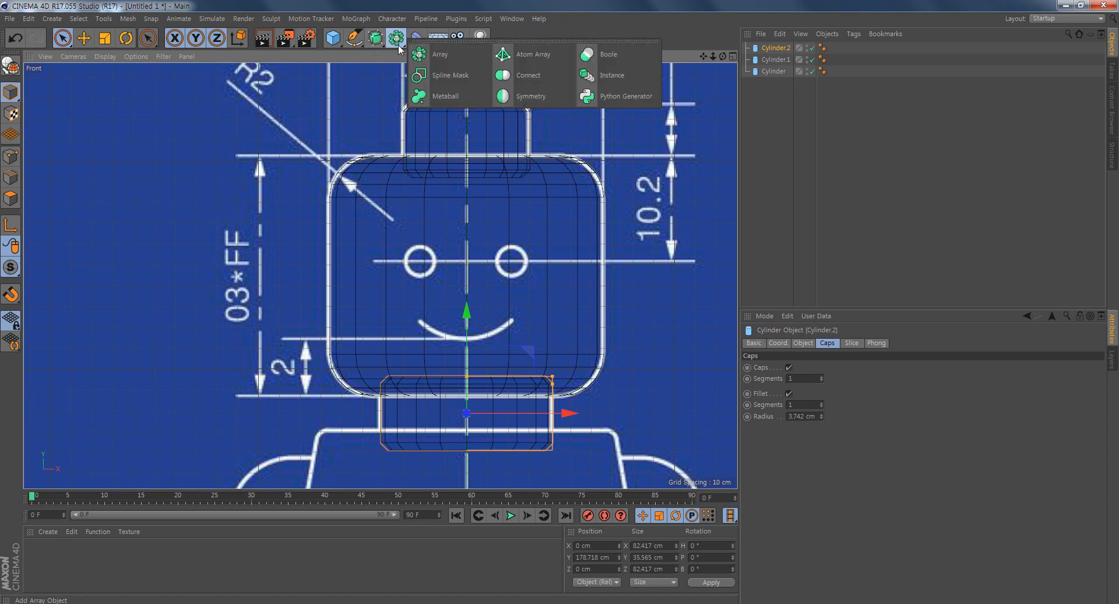
click(617, 54)
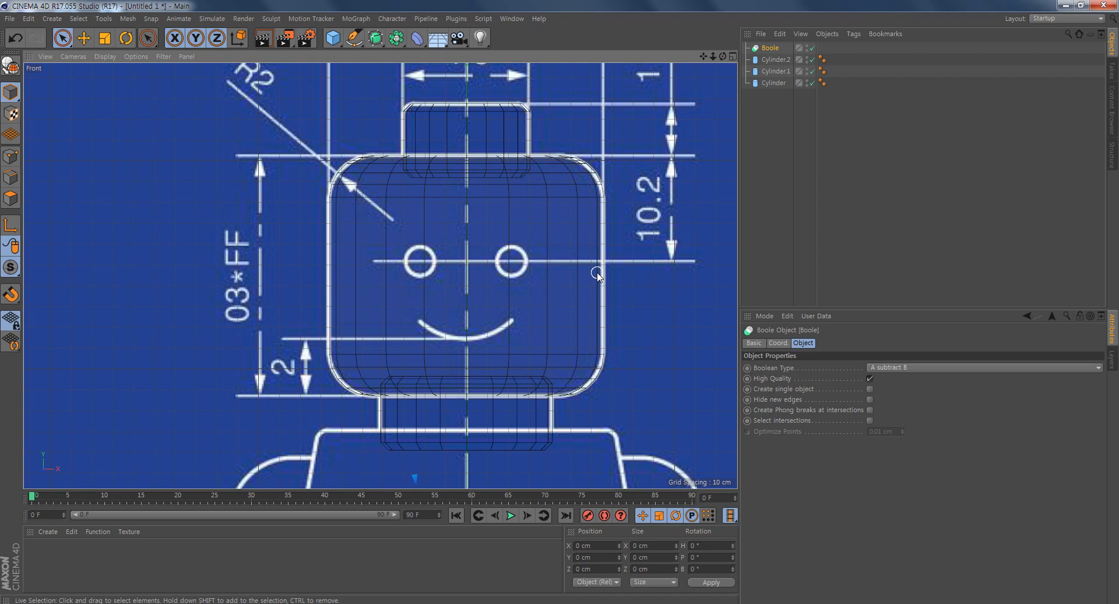
click(775, 83)
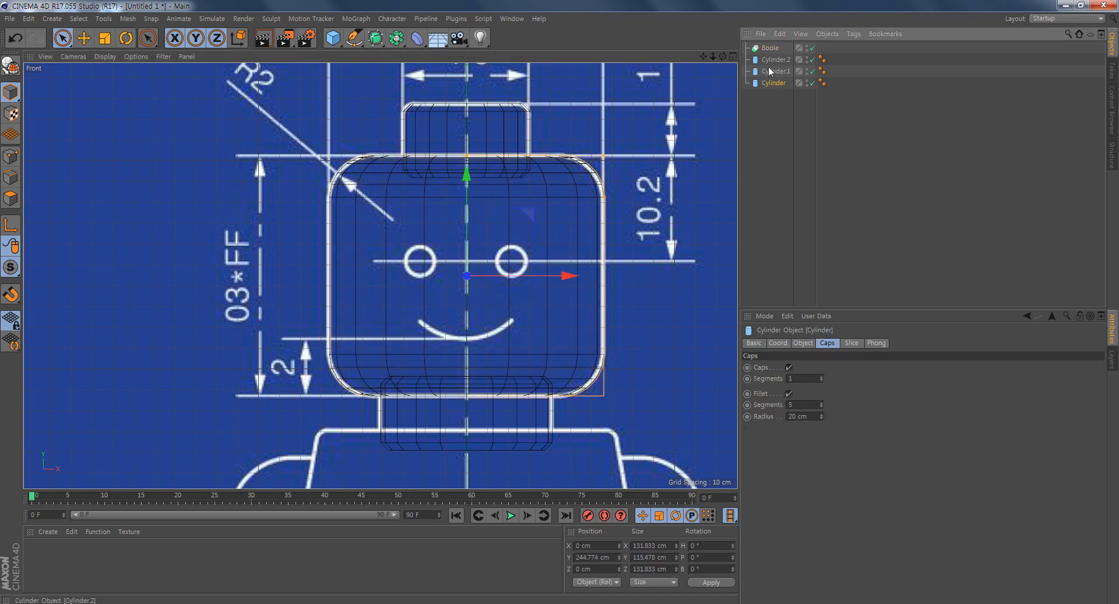
click(778, 73)
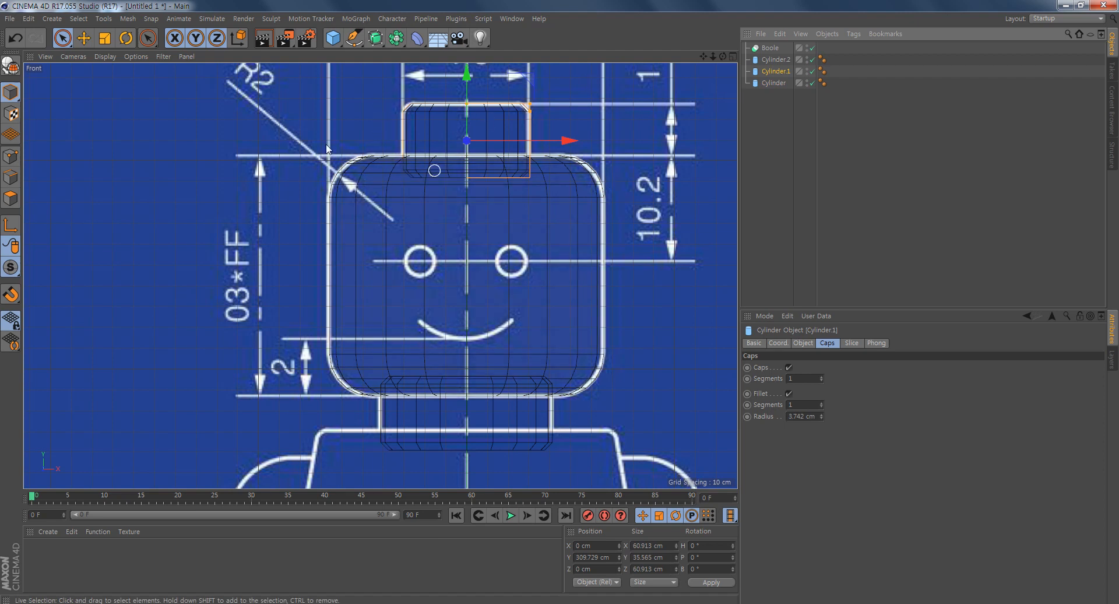
ctrl+click(783, 85)
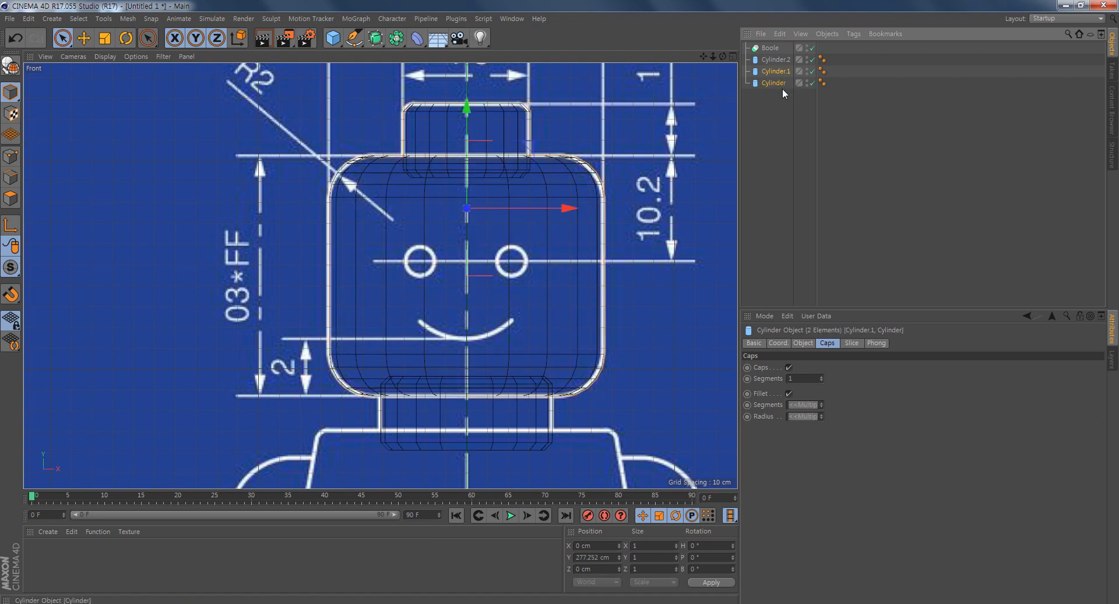
drag(779, 56, 775, 44)
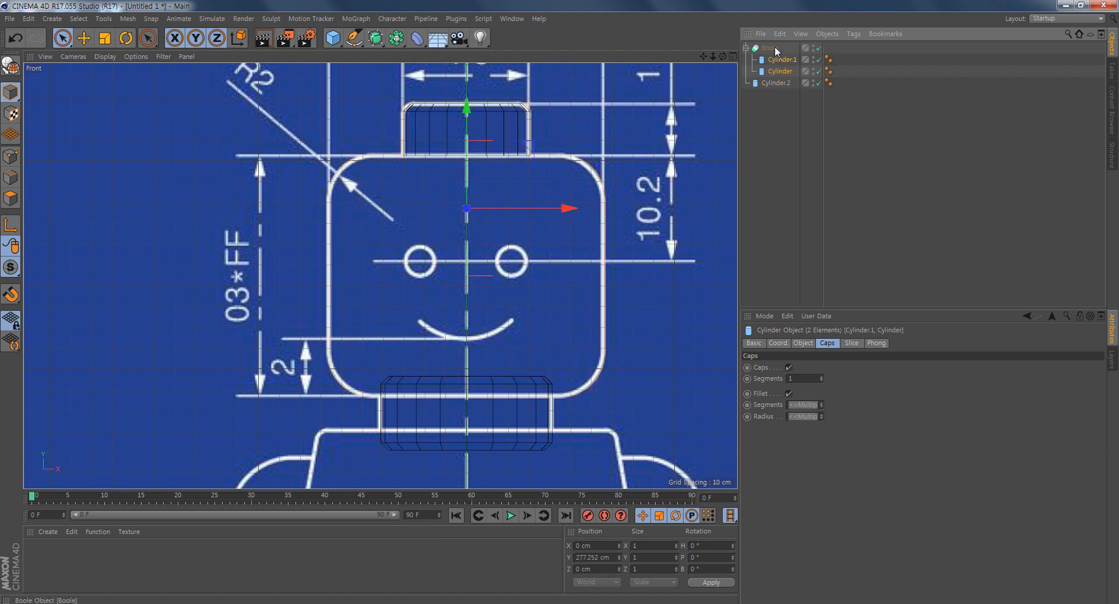
- Show all four viewports and examine the Boole object's result from several angles in the Perspective viewport
click(771, 50)
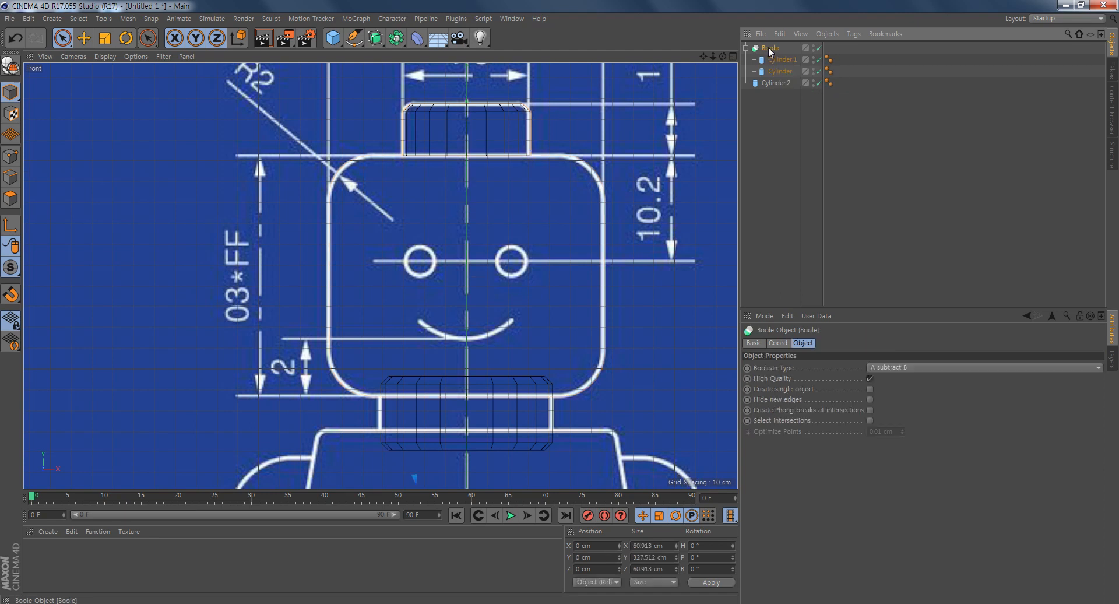
middle_click(467, 225)
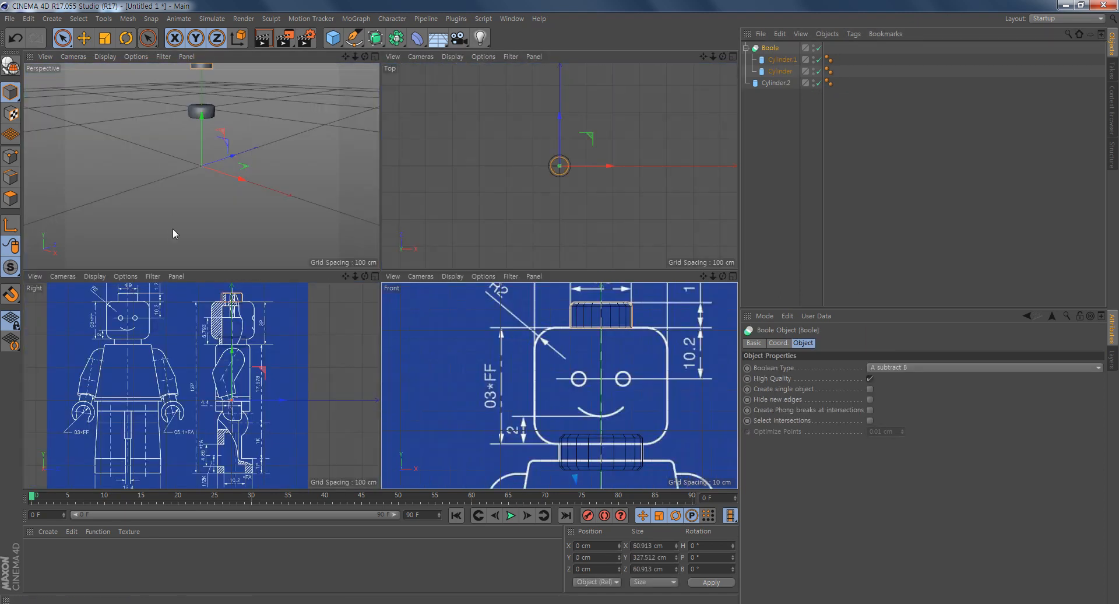
alt+middle_drag(233, 180, 232, 207)
alt+right_drag(231, 207, 279, 215)
alt+middle_drag(264, 143, 256, 190)
alt+drag(225, 164, 226, 93)
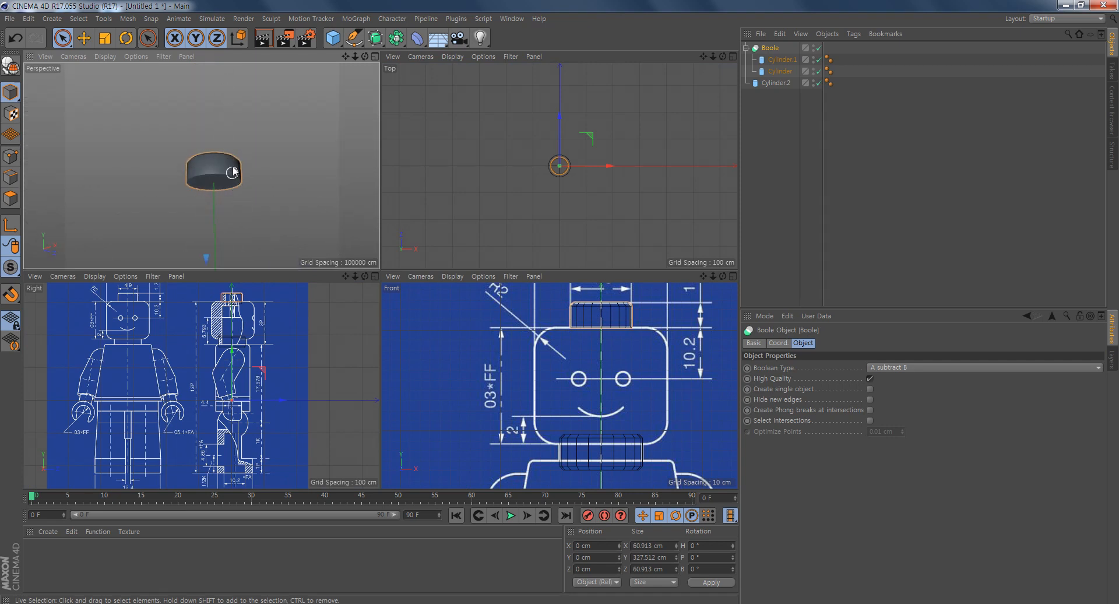
alt+drag(230, 166, 228, 229)
alt+middle_drag(219, 167, 223, 123)
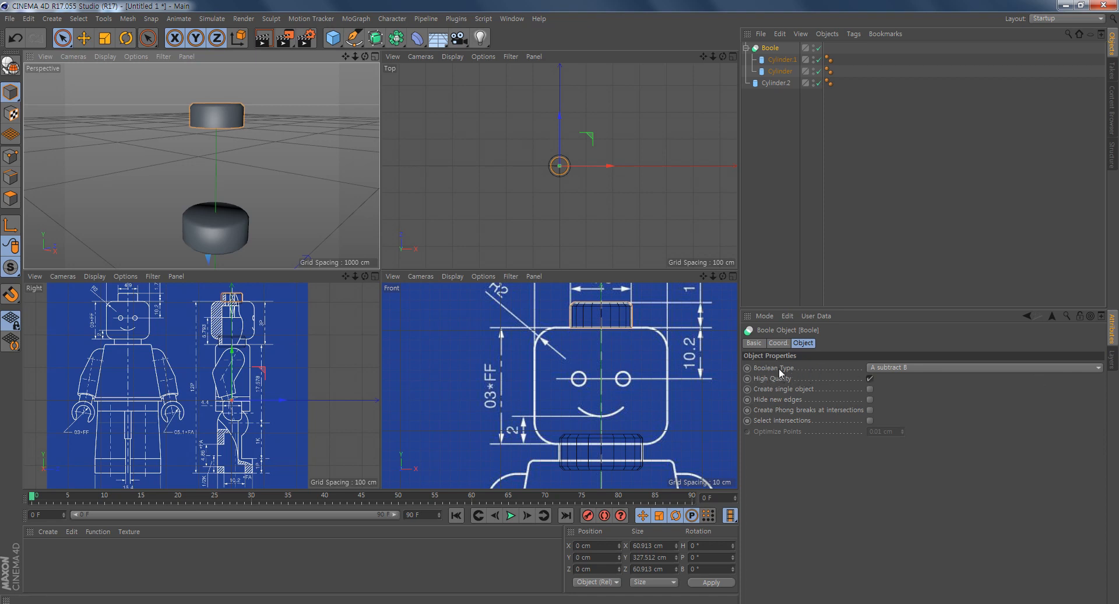
- Set the Boole object's type to A union B so the stud and head cylinders are joined
click(903, 369)
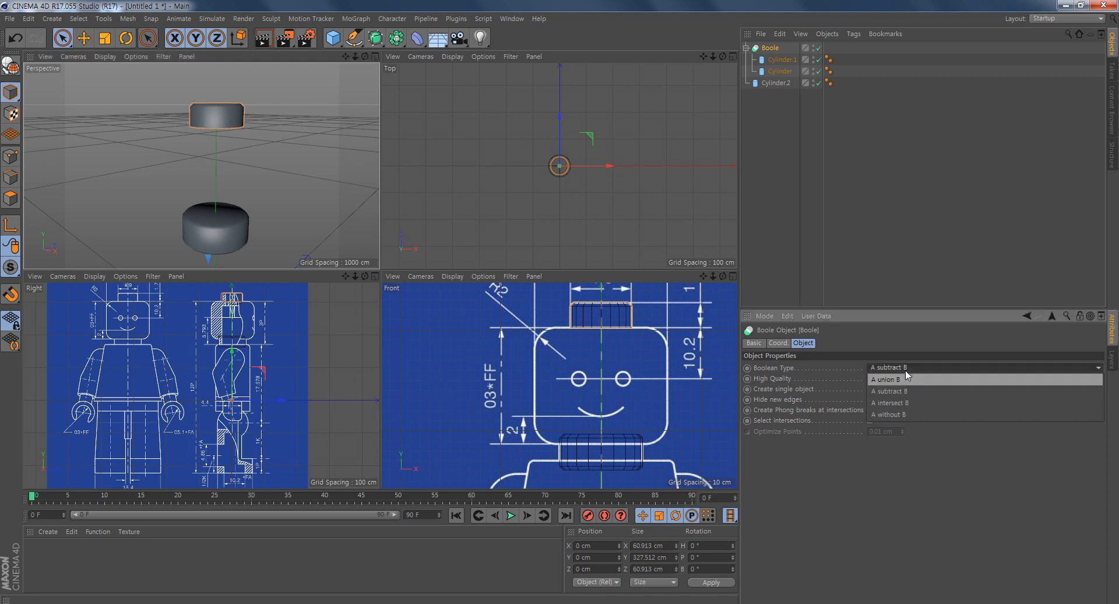
click(907, 379)
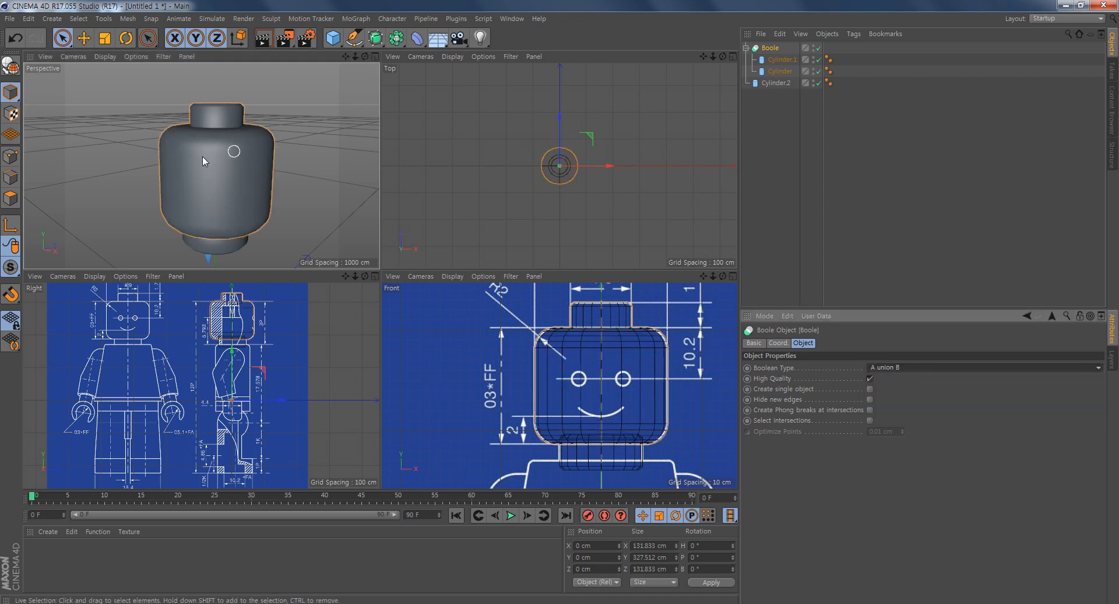
scroll(572, 399, up, 5)
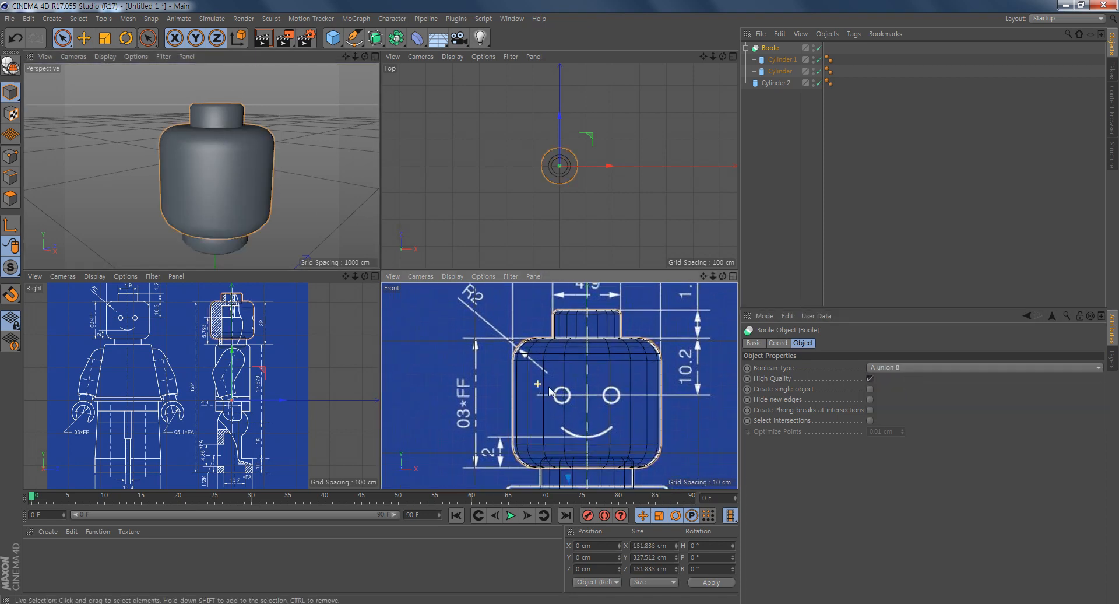
scroll(572, 400, up, 1)
scroll(617, 381, up, 1)
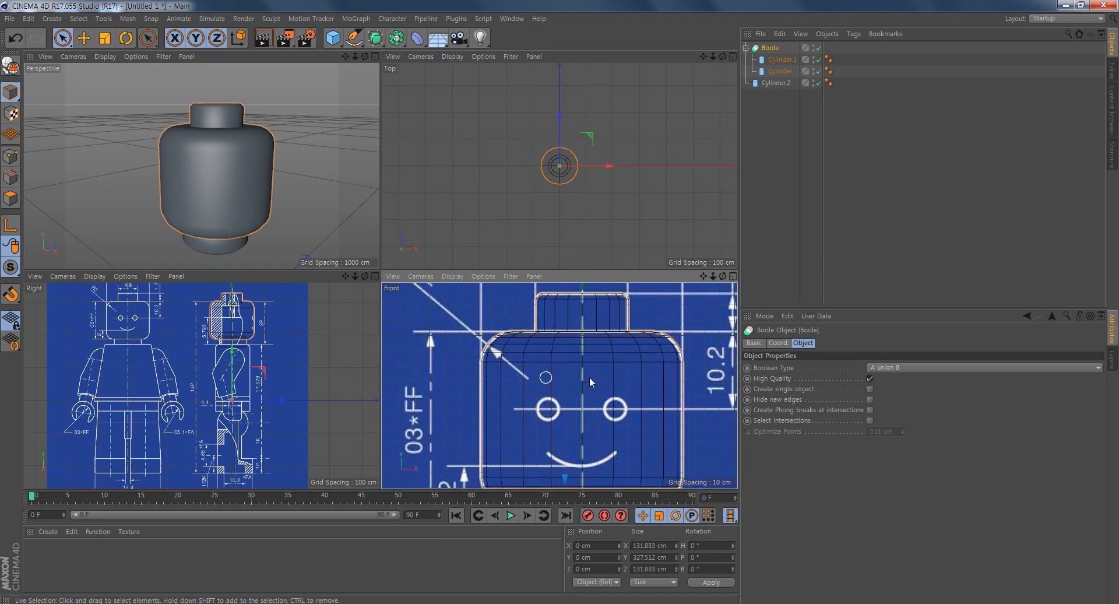
- Try to merge the Boole and its two child cylinders into one polygon object with Connect Objects + Delete
click(778, 83)
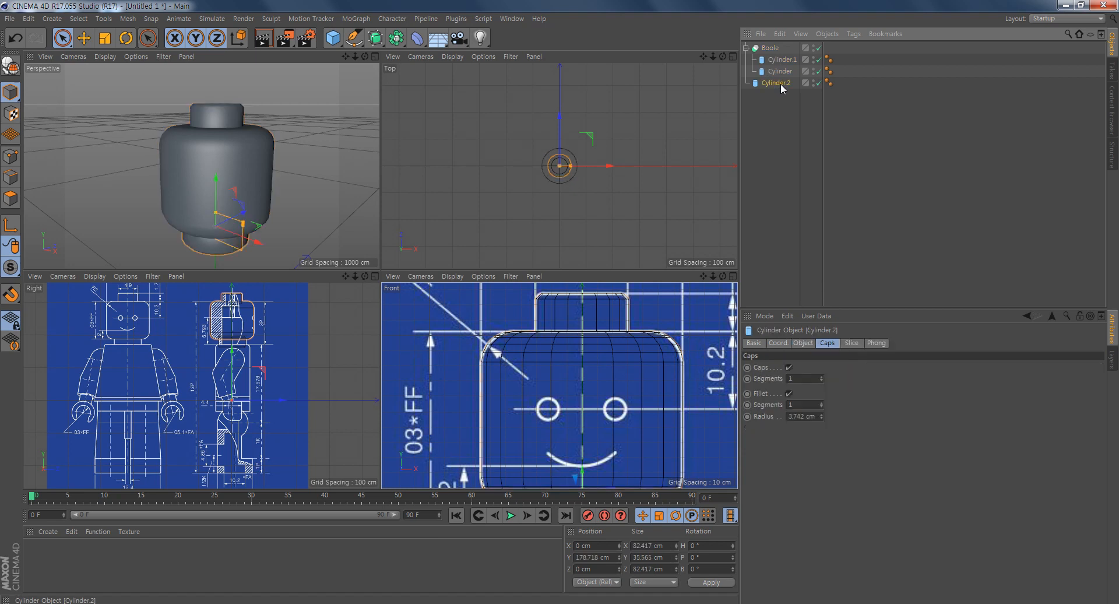
click(775, 48)
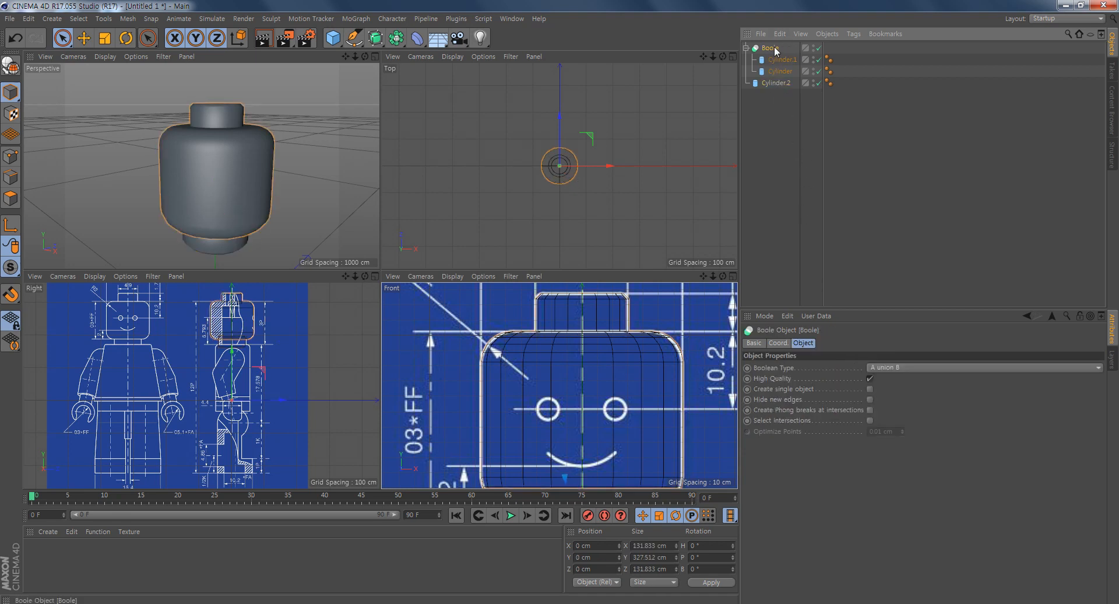
shift+click(778, 73)
click(773, 49)
shift+click(786, 72)
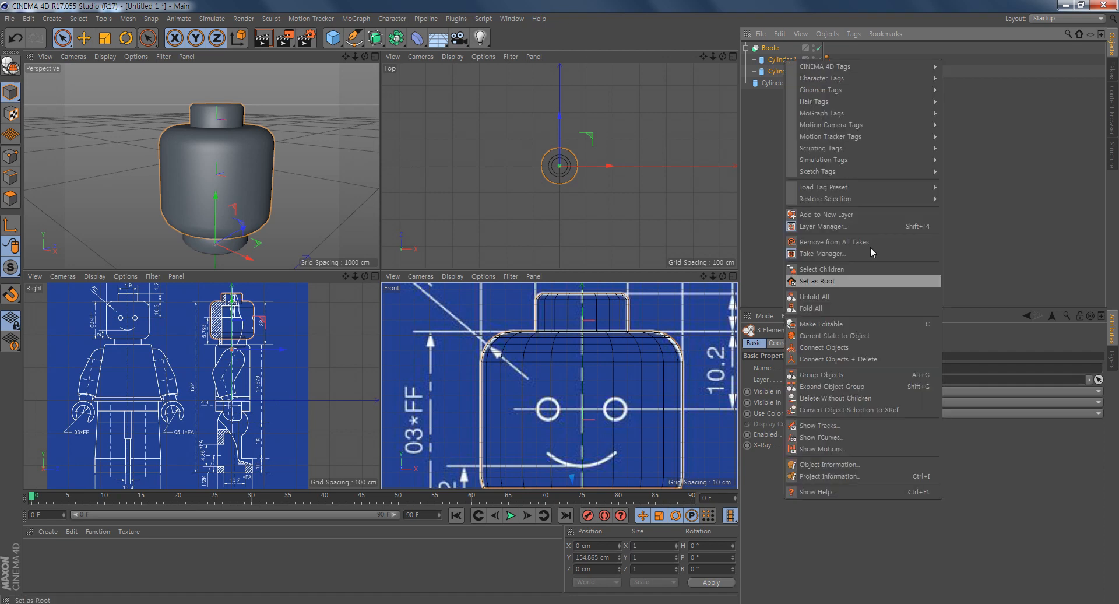
click(823, 358)
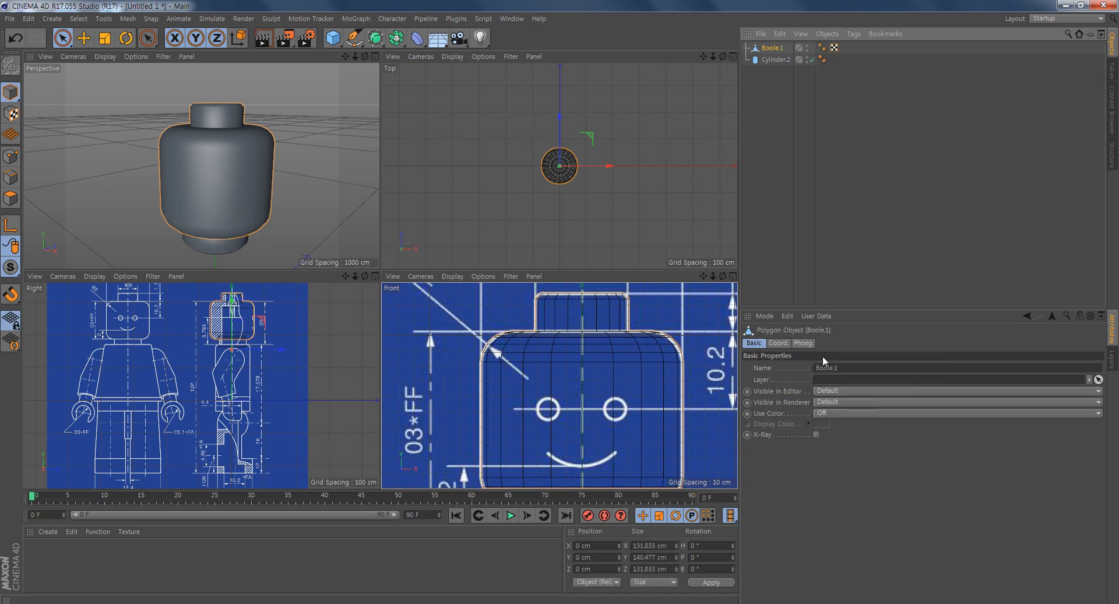
click(779, 60)
click(777, 49)
click(778, 59)
click(777, 48)
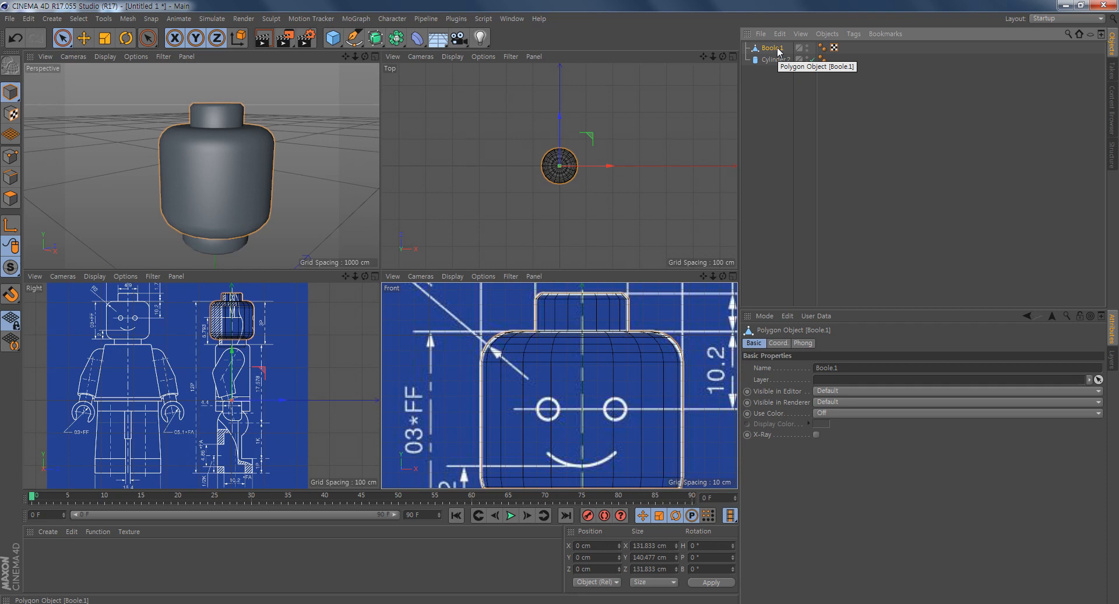
- Undo the merge of the Boole and its two child cylinders
key(ctrl+z)
key(ctrl+z)
key(ctrl+z)
key(ctrl+z)
key(ctrl+z)
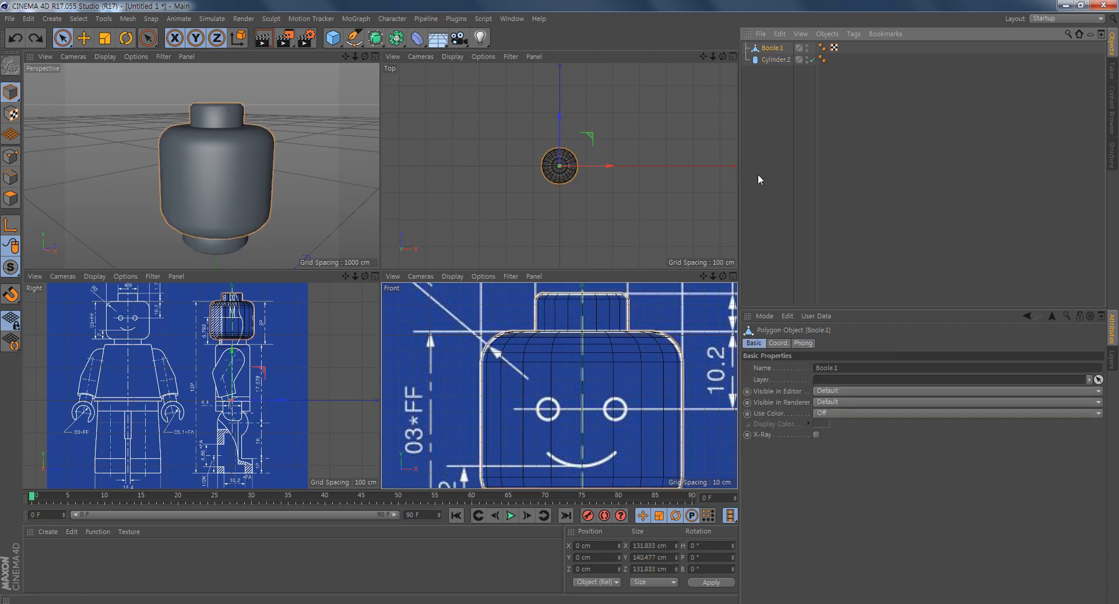
click(791, 120)
click(776, 51)
click(779, 61)
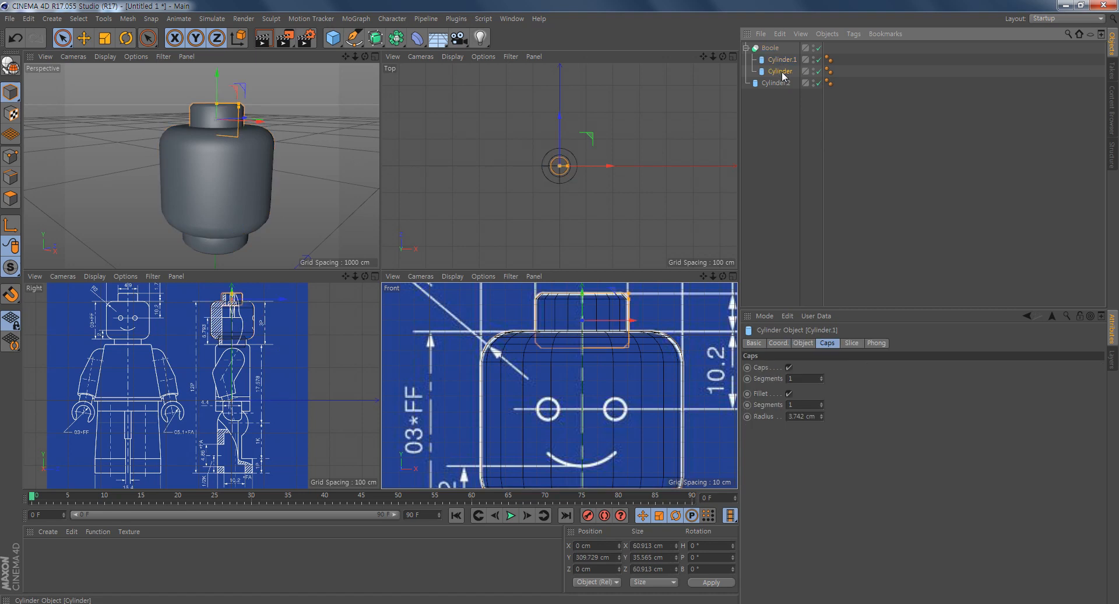
click(783, 72)
click(781, 62)
click(787, 143)
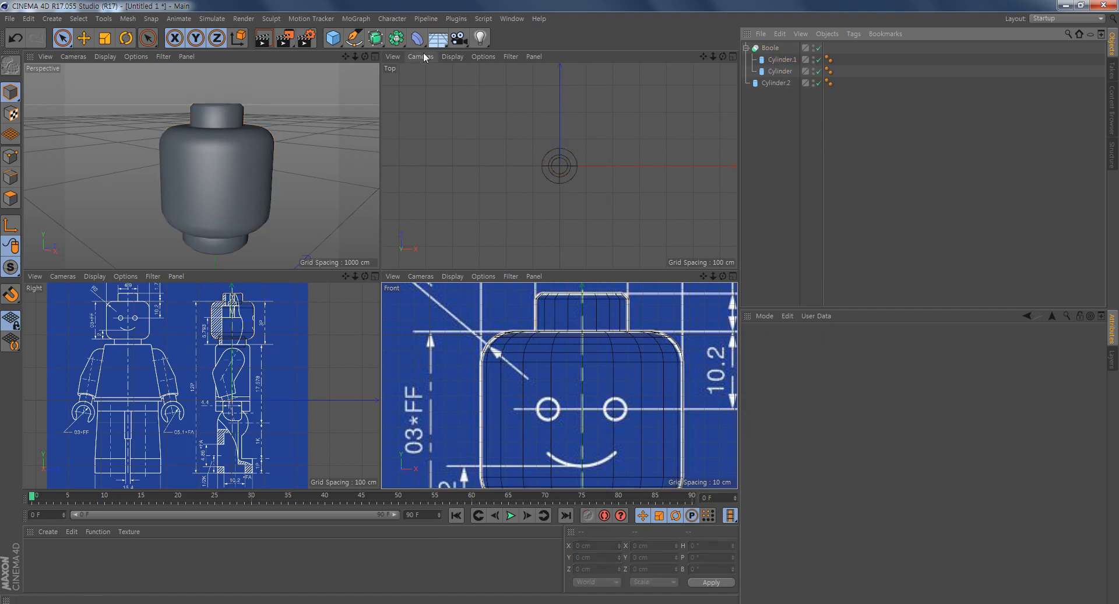
- Add a second Boole object and place the first Boole and the neck cylinder inside it as children
drag(388, 41, 606, 51)
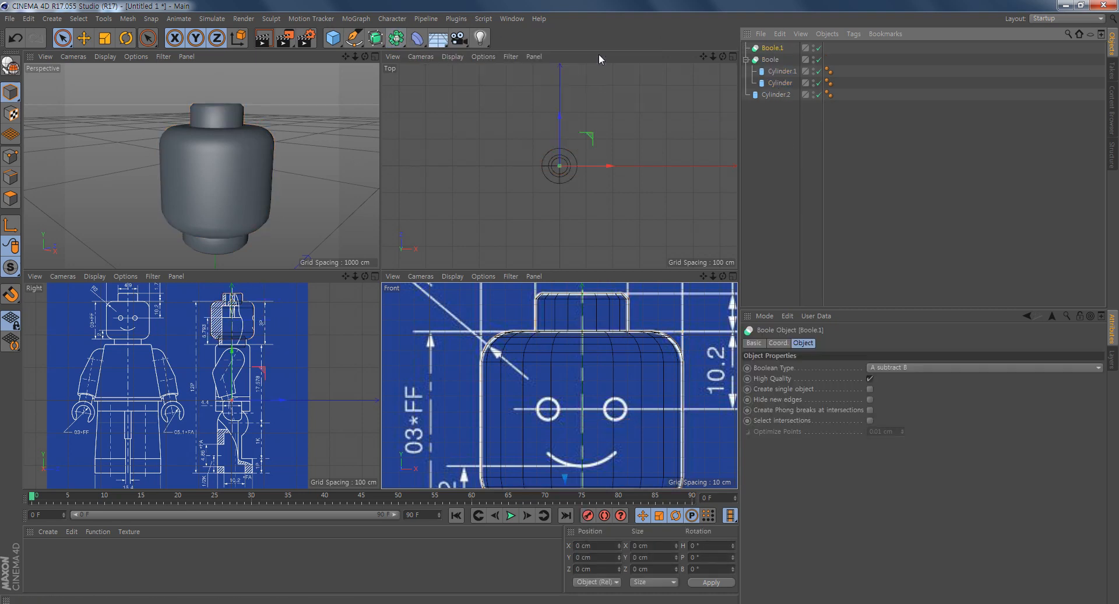
click(778, 84)
click(770, 60)
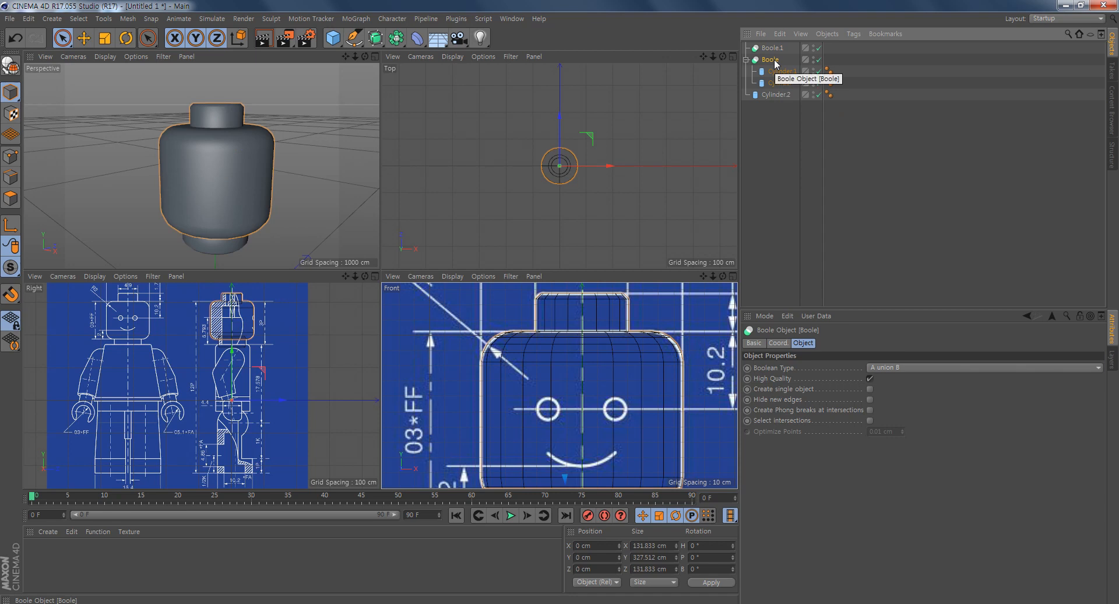
click(747, 60)
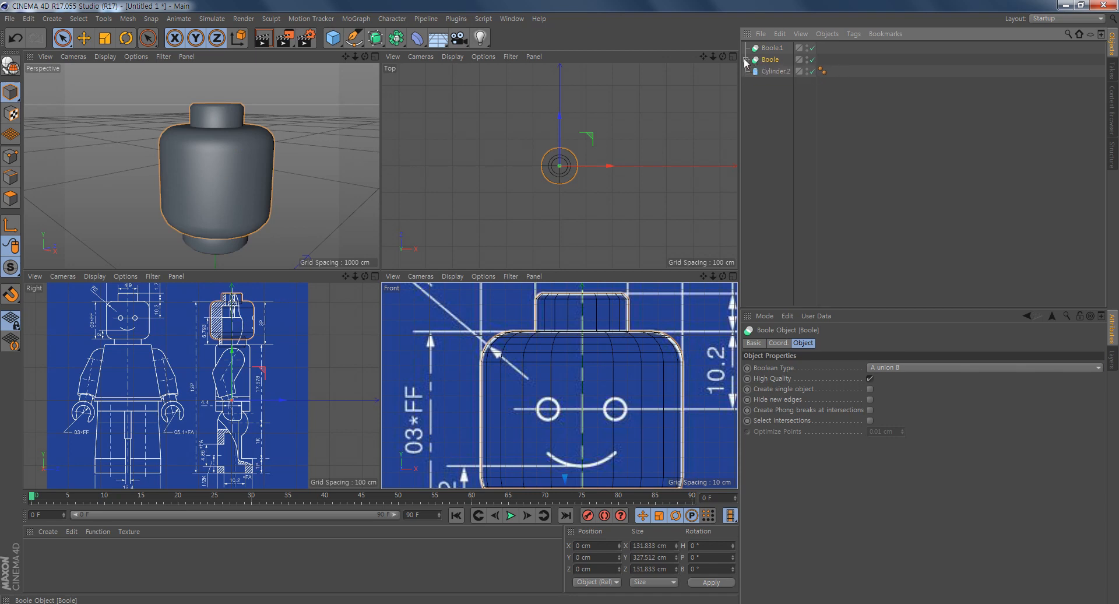
ctrl+click(772, 72)
drag(772, 71, 774, 49)
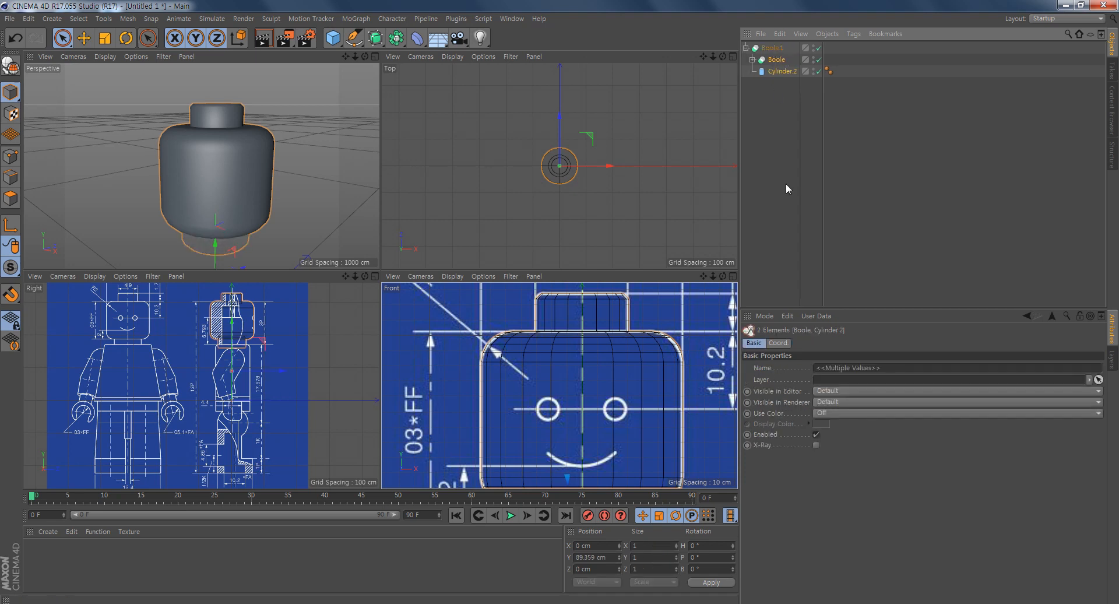
- Set the second Boole's type to A union B and check the joined head and neck in the Perspective viewport
click(772, 48)
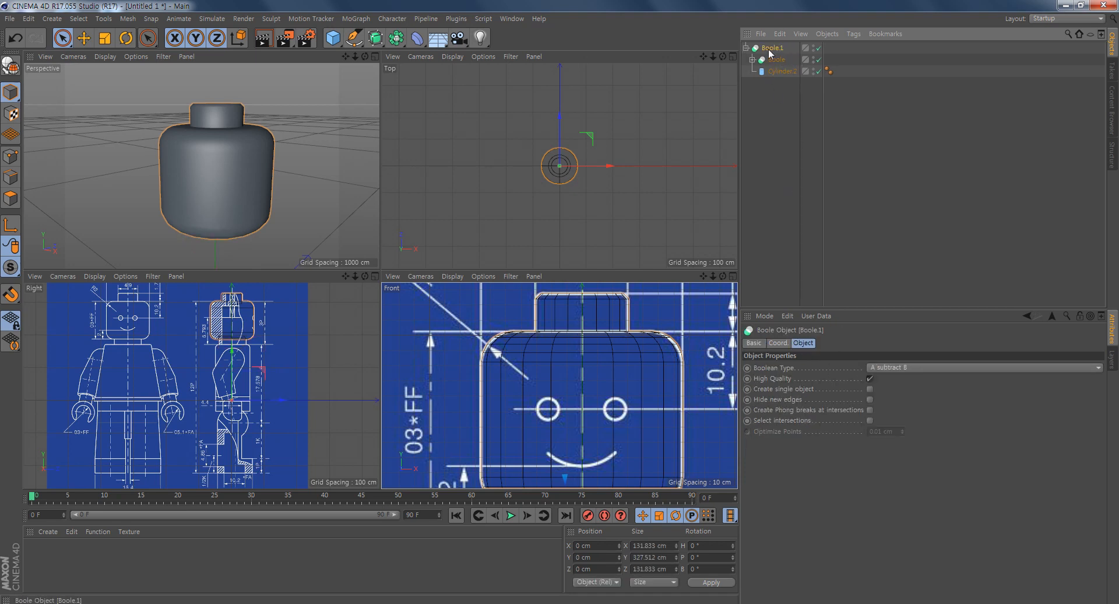
click(897, 369)
click(893, 379)
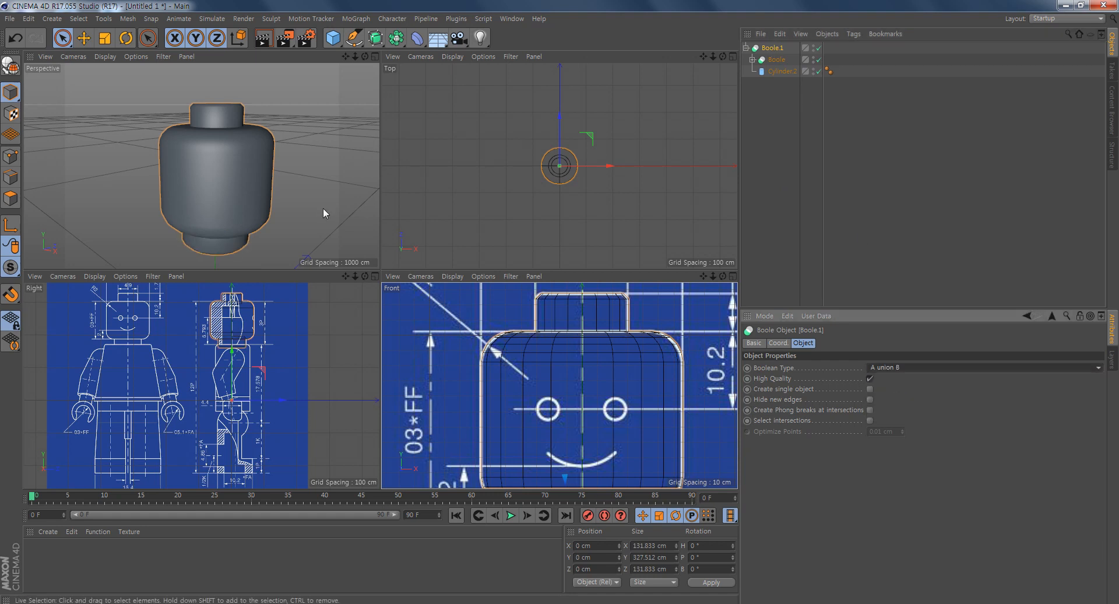
alt+drag(322, 209, 281, 185)
alt+middle_drag(282, 210, 282, 186)
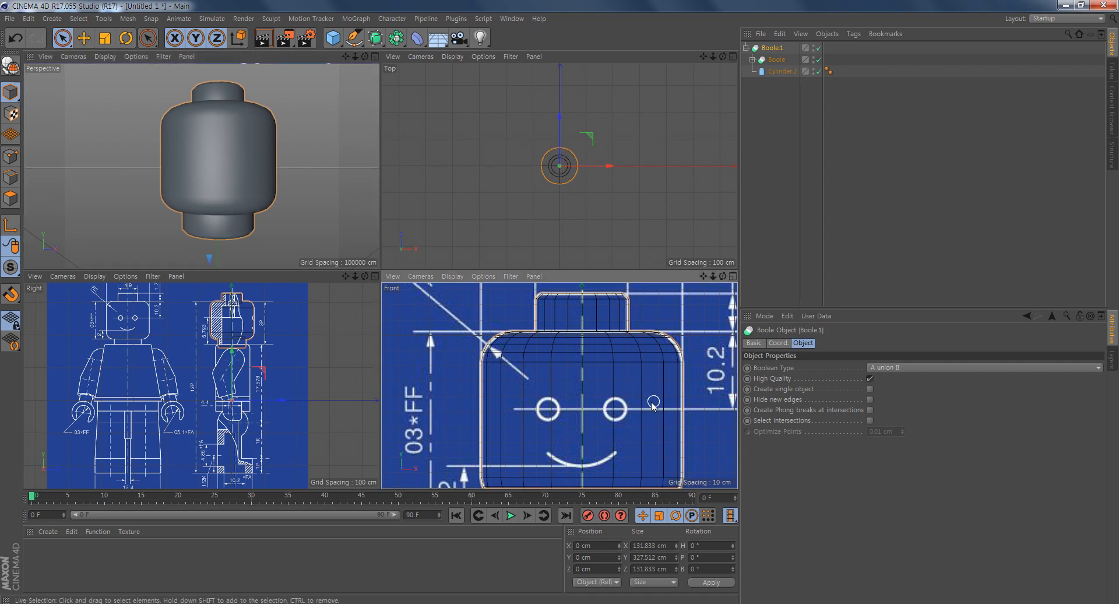
- Merge the second Boole, its nested Boole and the neck cylinder into one polygon object with Connect Objects + Delete
scroll(610, 380, down, 5)
middle_click(610, 380)
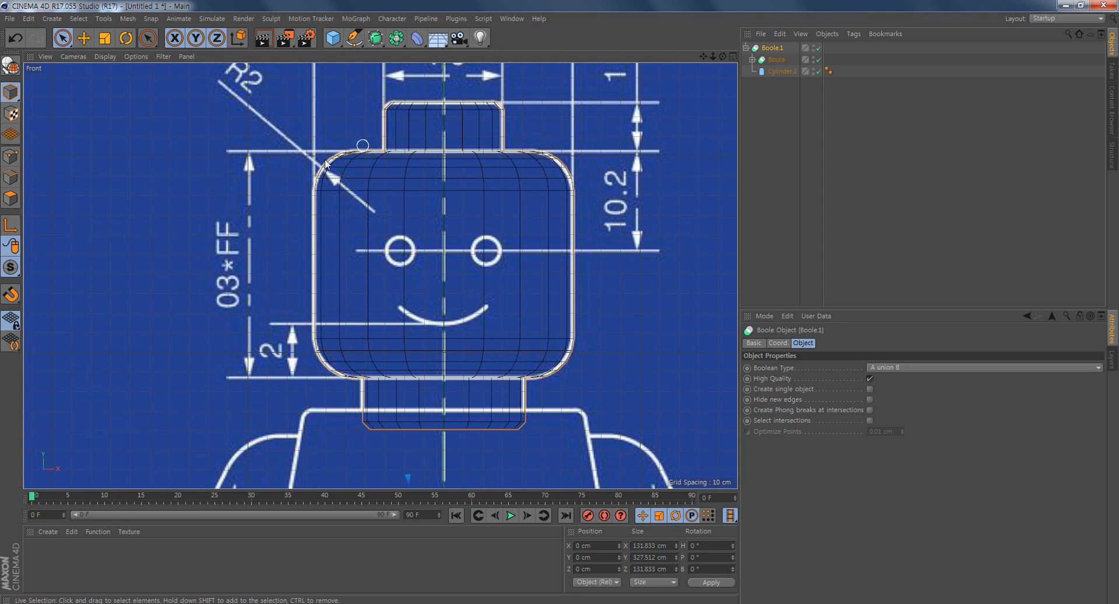
right_click(779, 73)
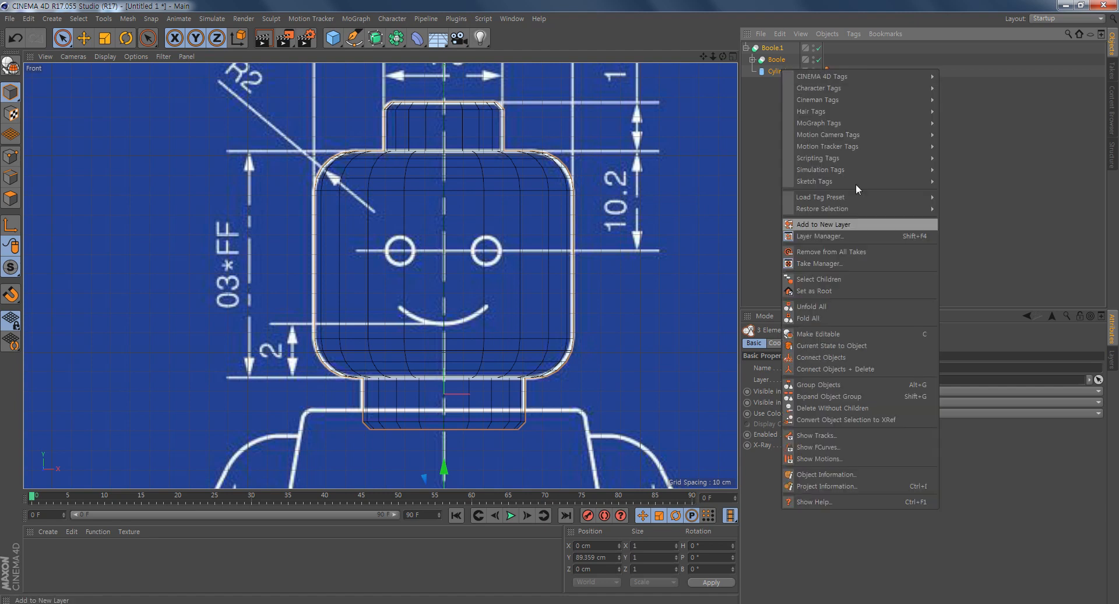
click(765, 128)
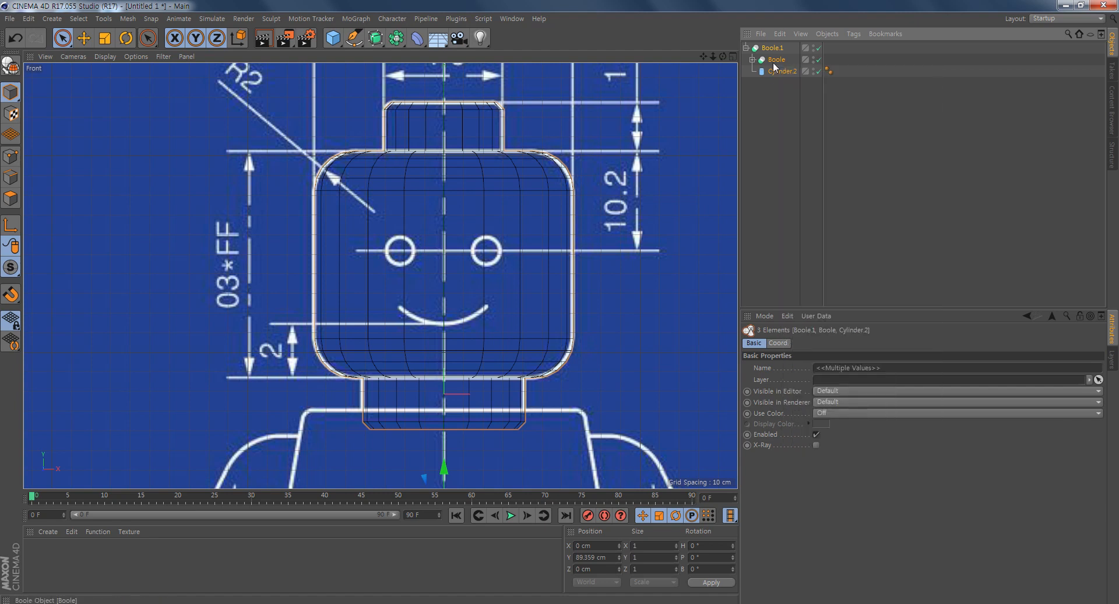
click(770, 49)
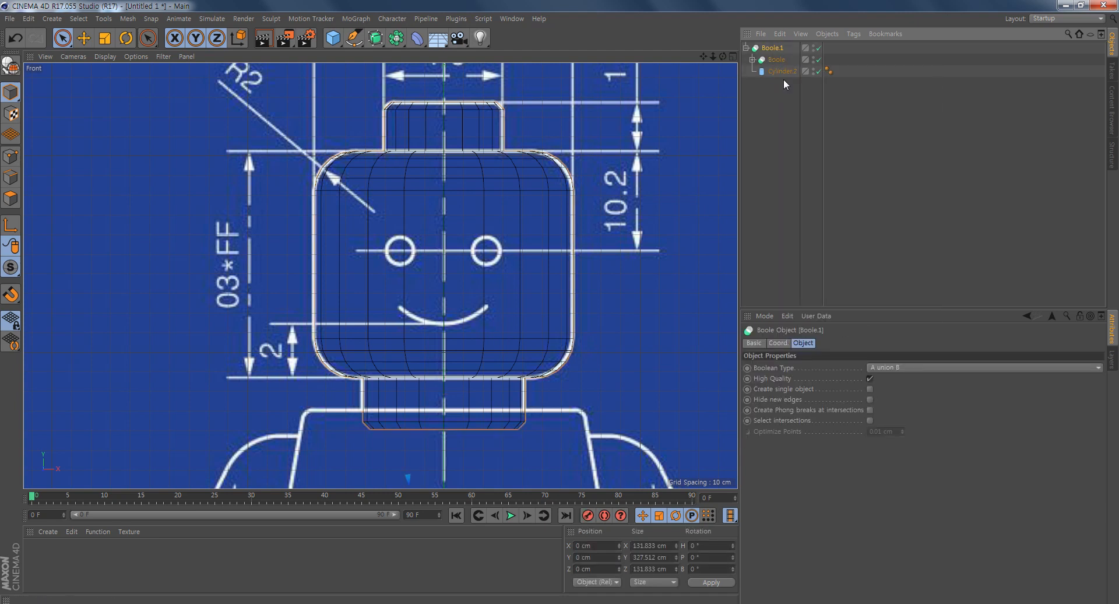
shift+click(781, 71)
right_click(781, 71)
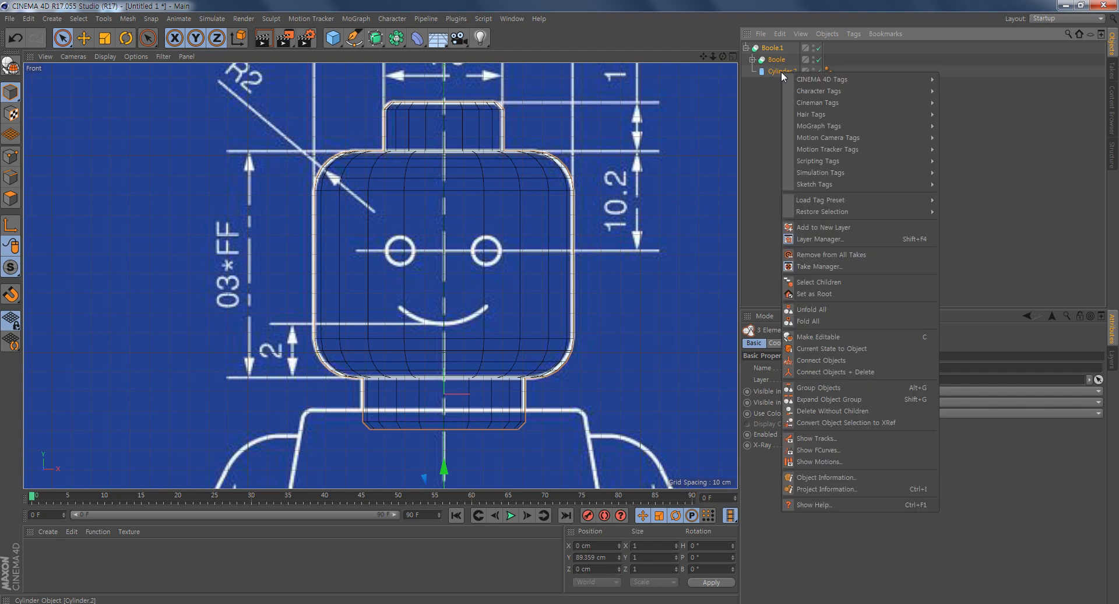
click(862, 371)
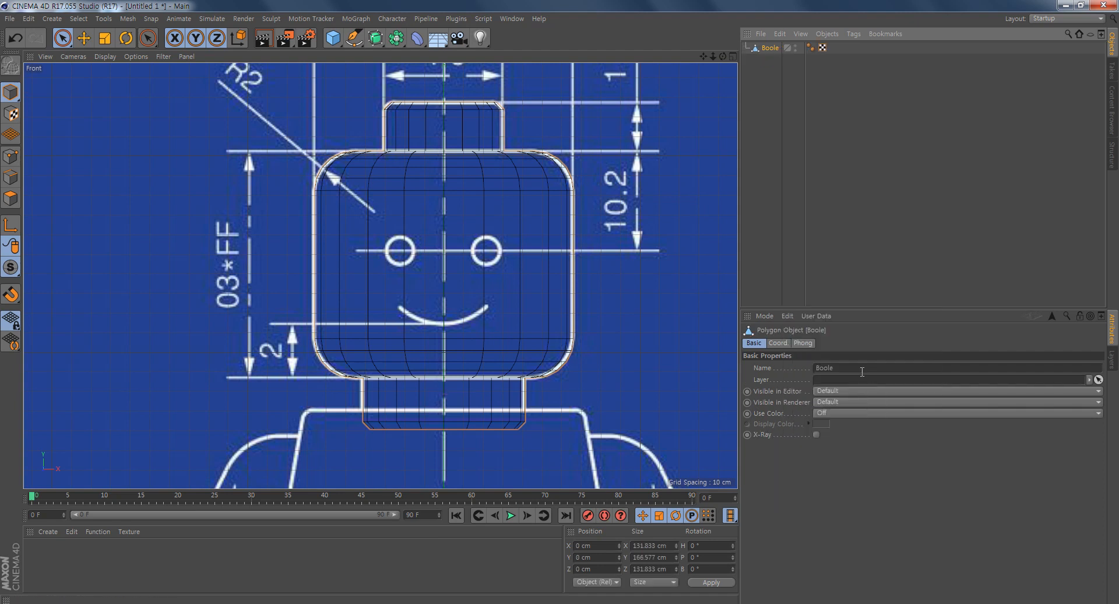
- Rename the merged polygon object as head
double_click(770, 49)
text(head)
key(Return)
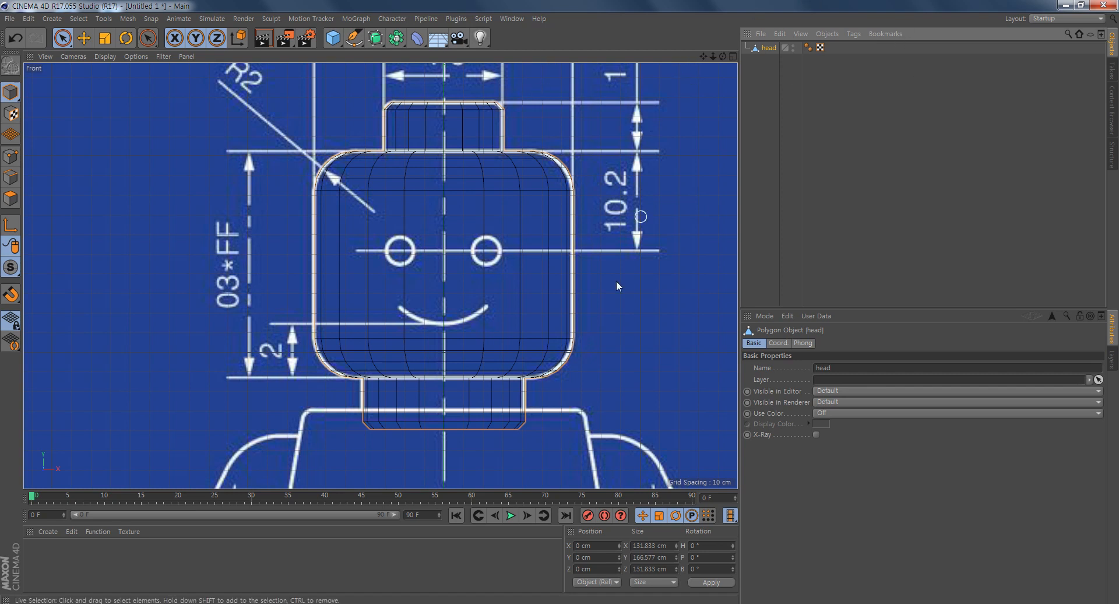
- Add a cube for the torso and raise it over the torso outline to a Y position of about 97.2 cm
scroll(457, 320, down, 4)
scroll(460, 320, up, 3)
alt+middle_drag(547, 348, 525, 193)
alt+right_drag(576, 315, 534, 320)
alt+middle_drag(560, 358, 538, 315)
alt+right_drag(538, 316, 576, 333)
alt+middle_drag(540, 361, 547, 322)
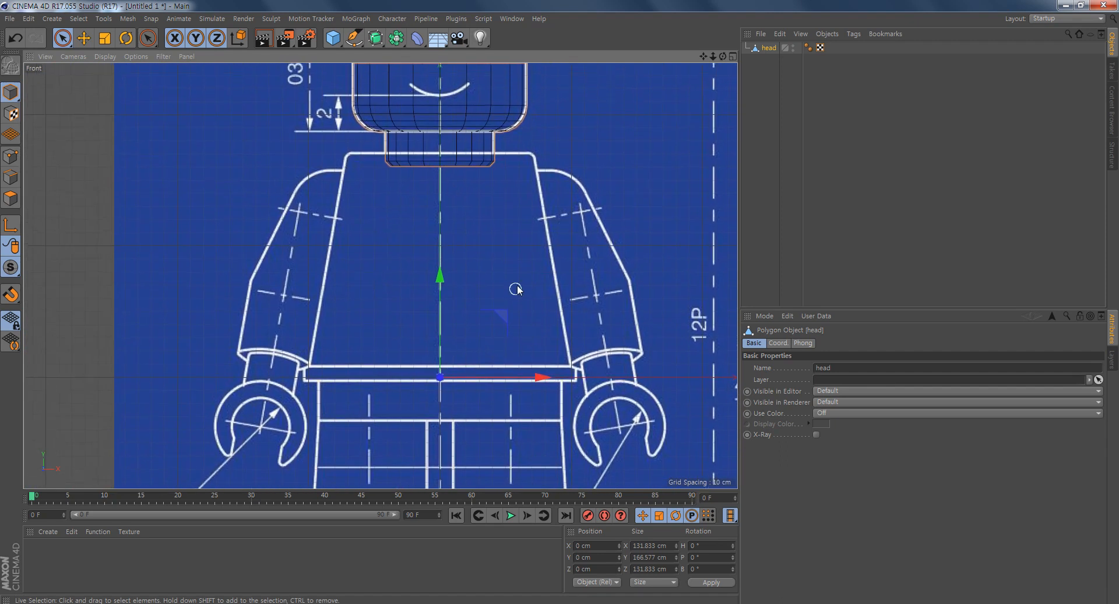
click(334, 39)
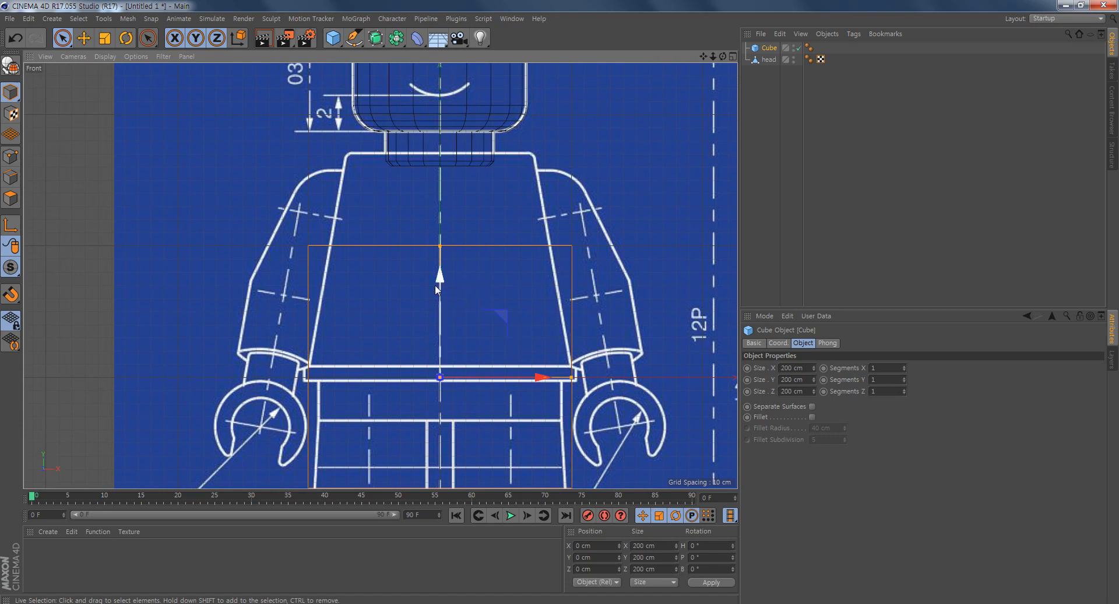
drag(439, 275, 435, 165)
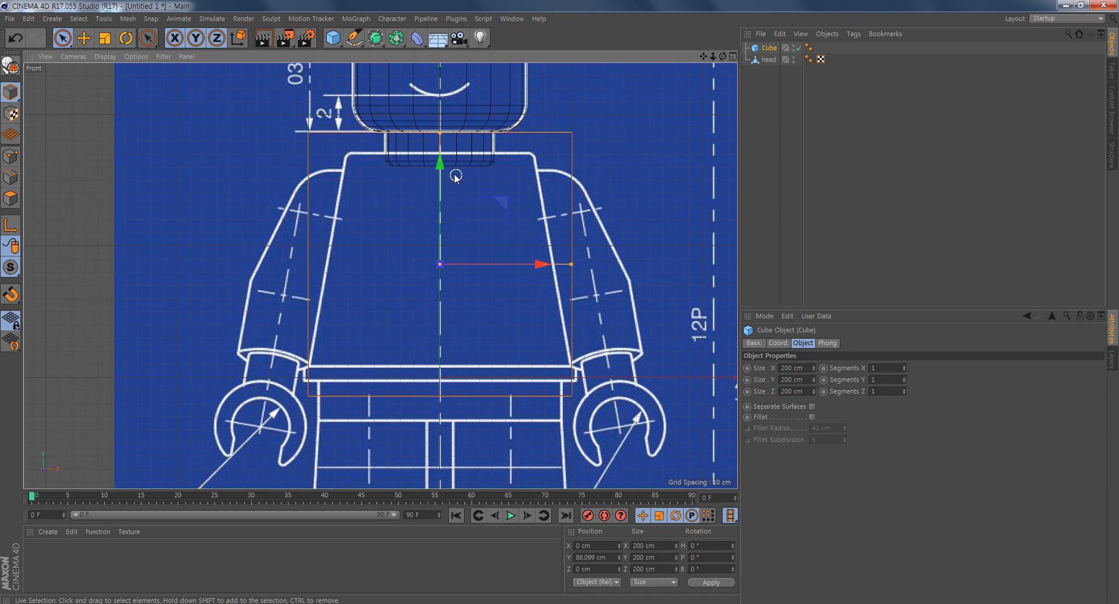
drag(442, 169, 436, 151)
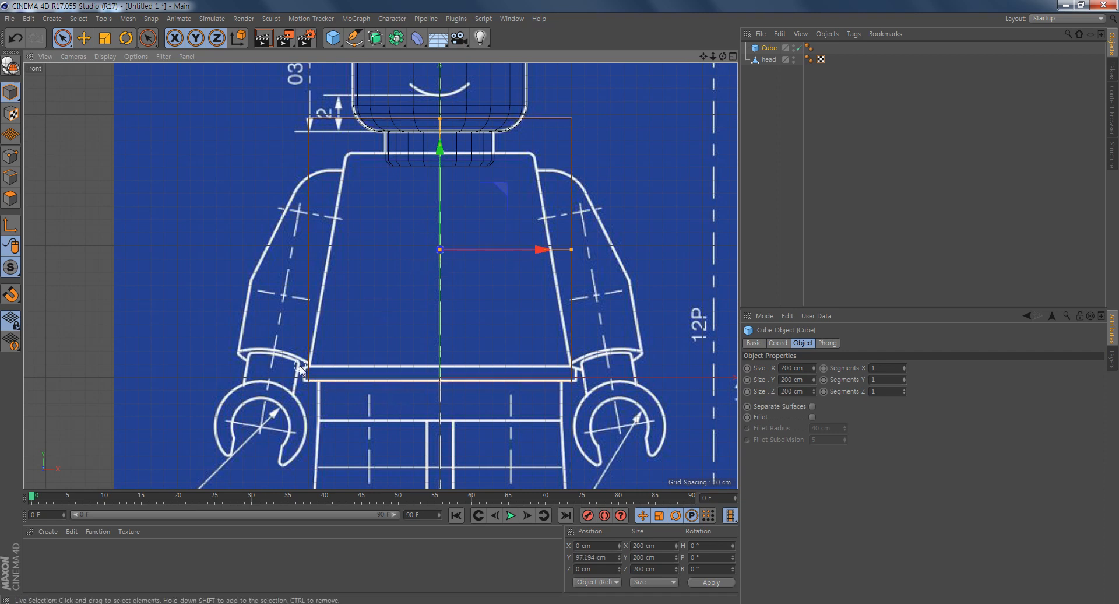
- Widen the torso cube to about 207 cm in X and raise it to a Y position of about 108.7 cm
drag(572, 249, 575, 250)
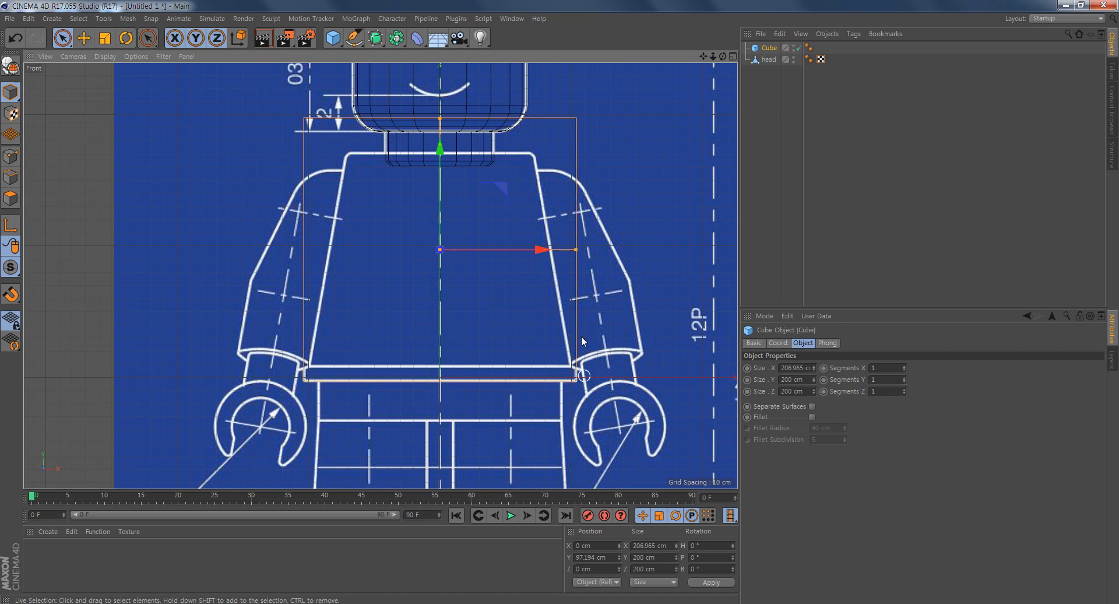
drag(440, 149, 438, 134)
alt+middle_drag(506, 314, 507, 327)
alt+middle_drag(504, 204, 506, 230)
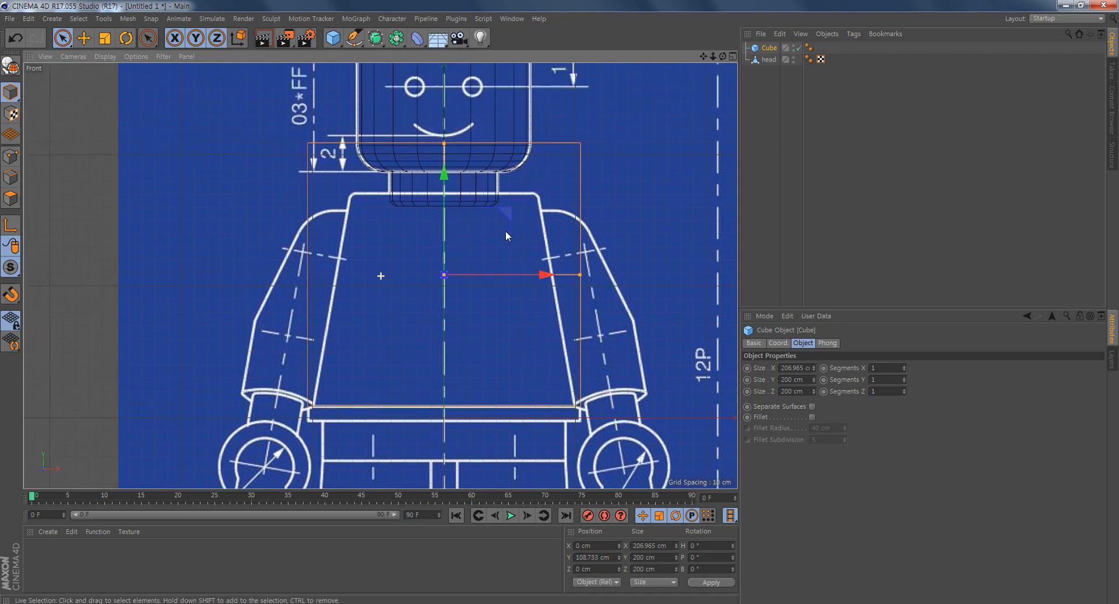
- Make the torso cube editable and switch to Point mode
click(11, 65)
alt+middle_drag(575, 215, 563, 218)
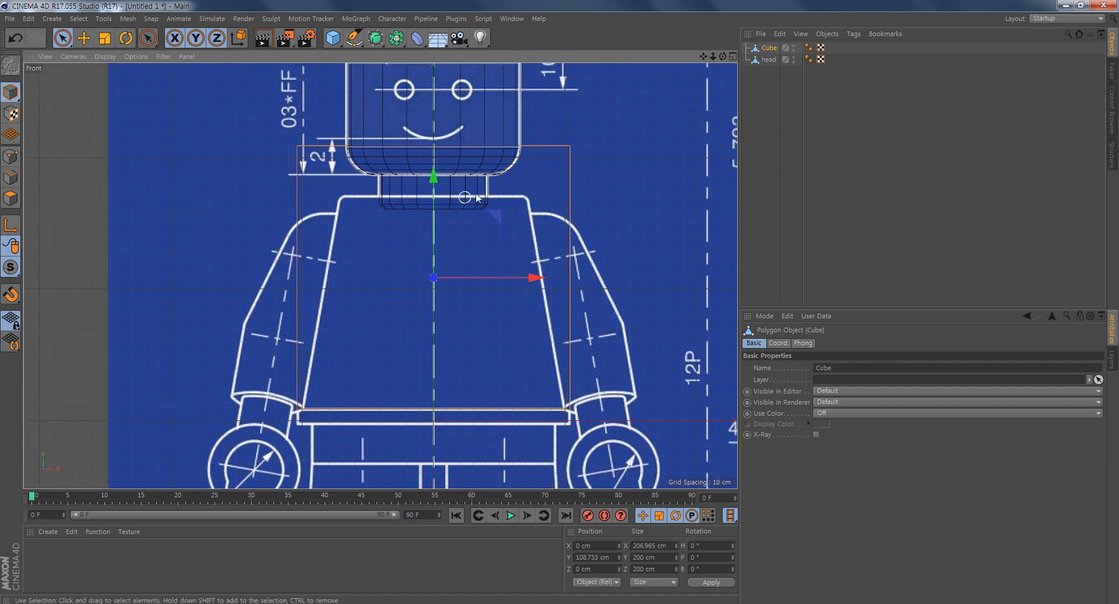
click(10, 156)
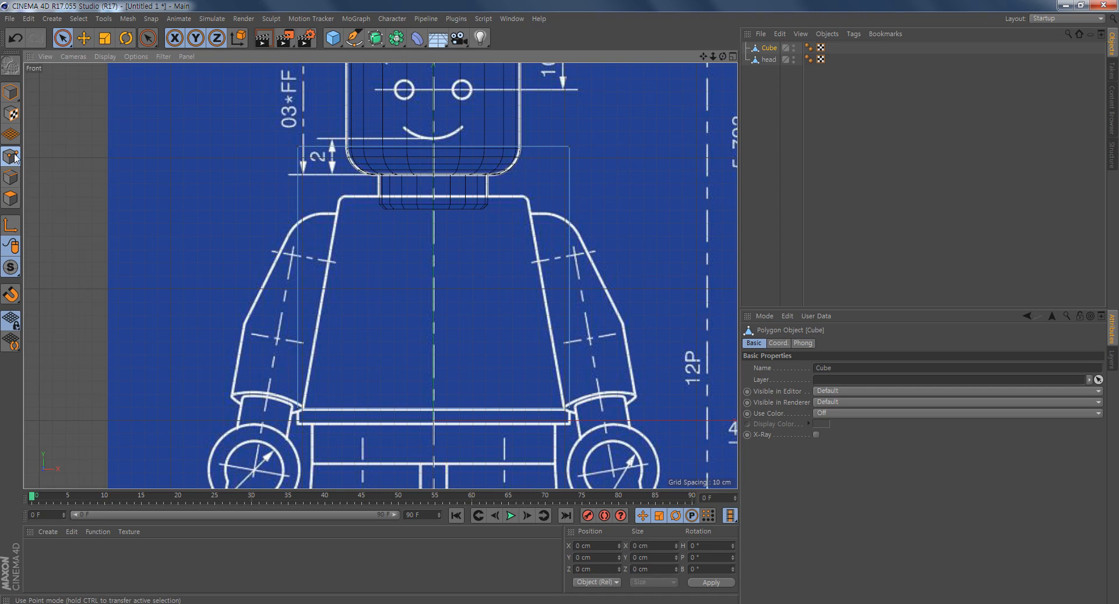
- Select the torso cube's upper points in the front view with Rectangle Selection
click(66, 38)
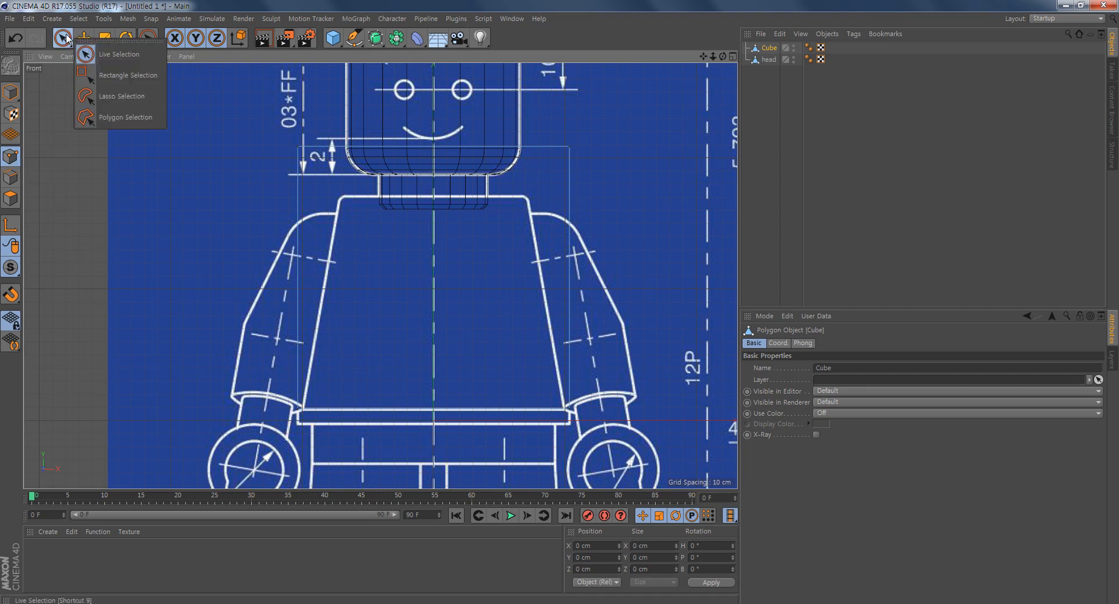
click(65, 39)
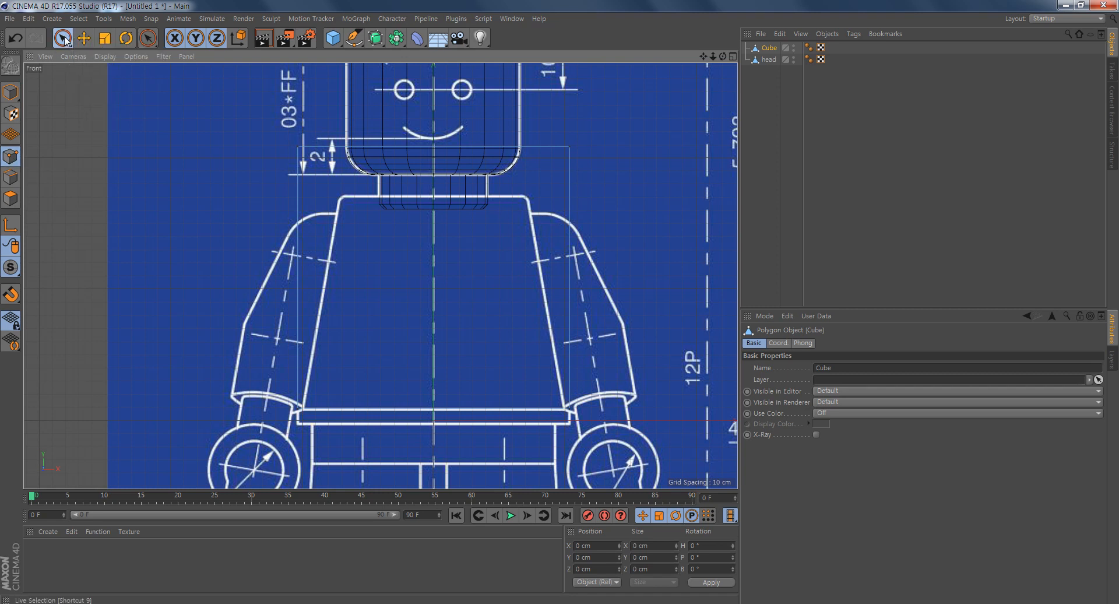
click(65, 40)
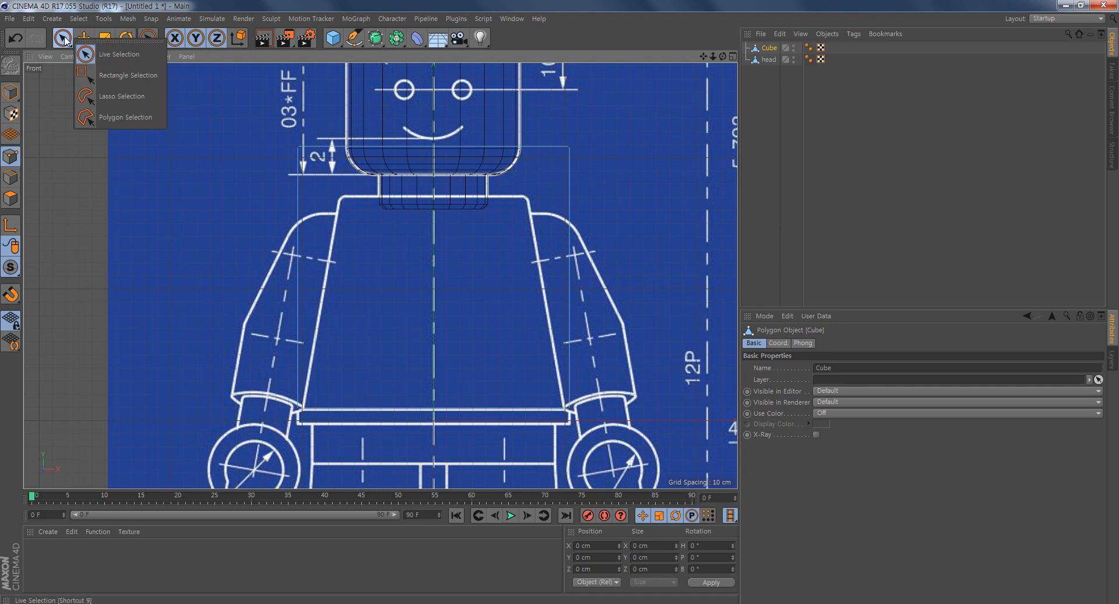
click(143, 76)
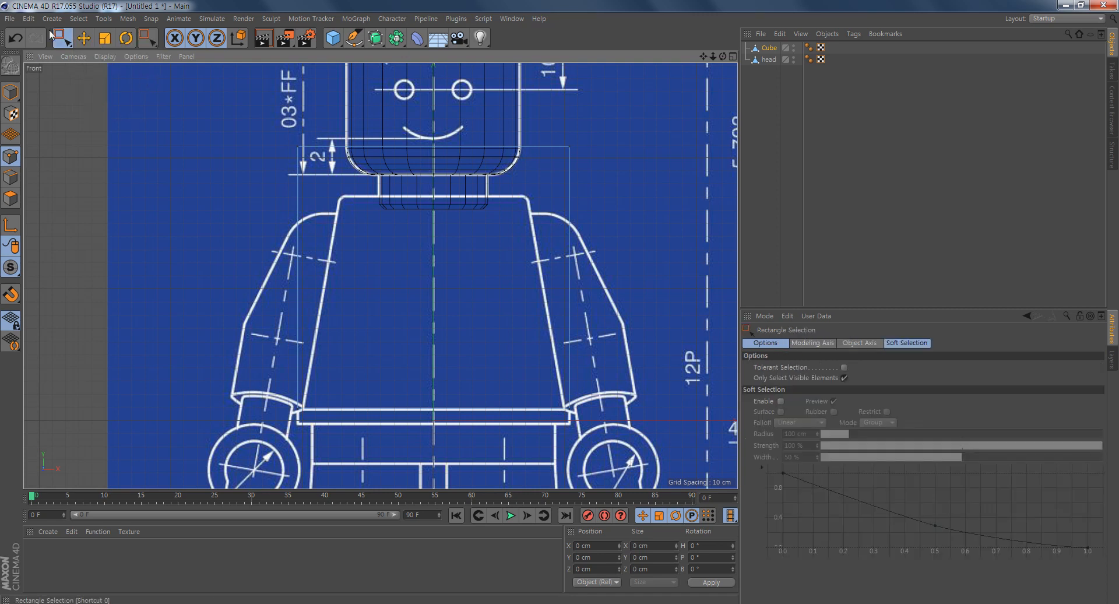
drag(627, 107, 228, 183)
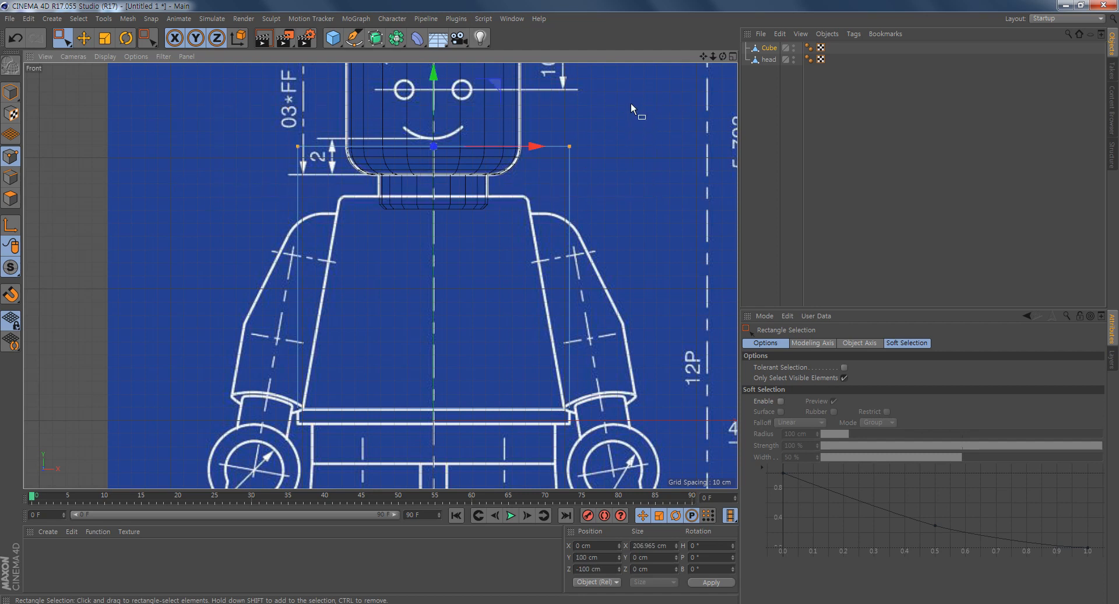
- Check in the perspective view which upper corner points of the torso cube a rectangle selection in the front view catches
middle_click(455, 258)
alt+drag(185, 226, 225, 224)
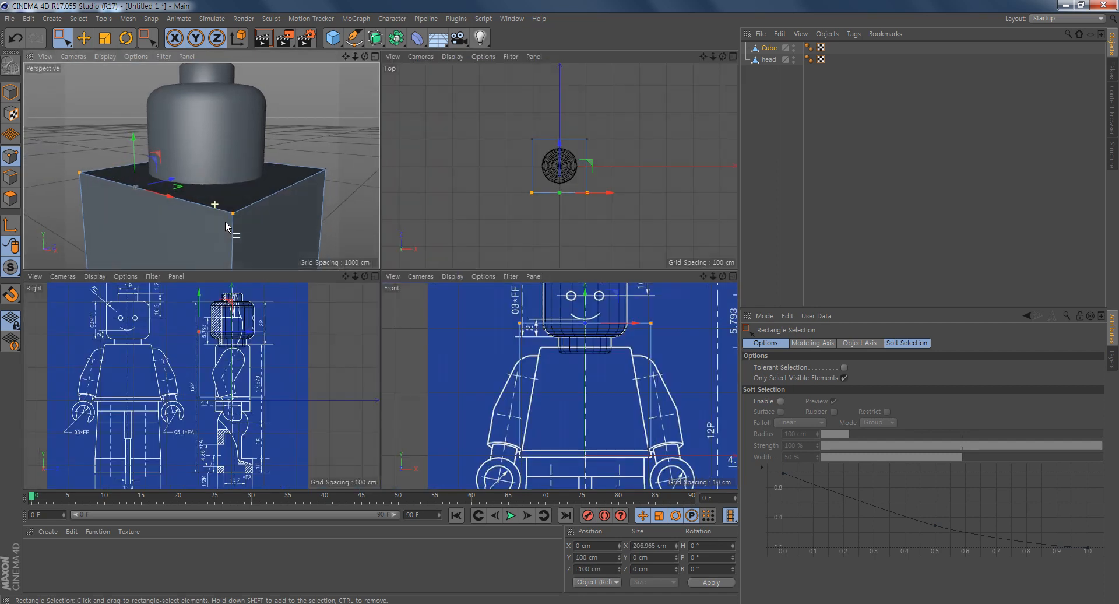
alt+right_drag(253, 219, 216, 210)
alt+drag(217, 211, 286, 212)
drag(290, 167, 240, 229)
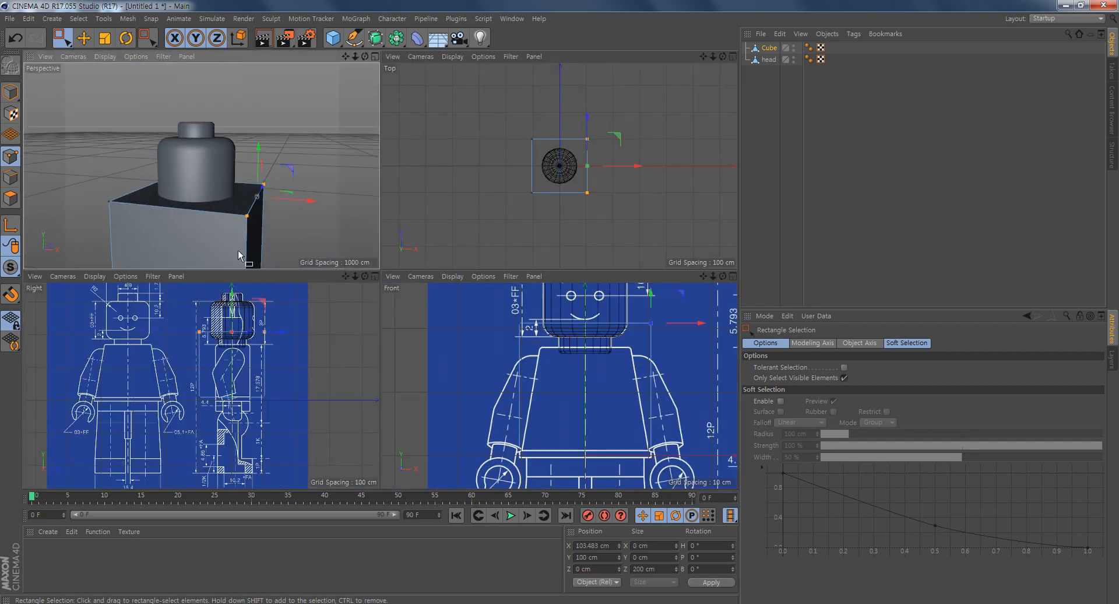
alt+middle_drag(680, 359, 631, 375)
drag(651, 378, 586, 313)
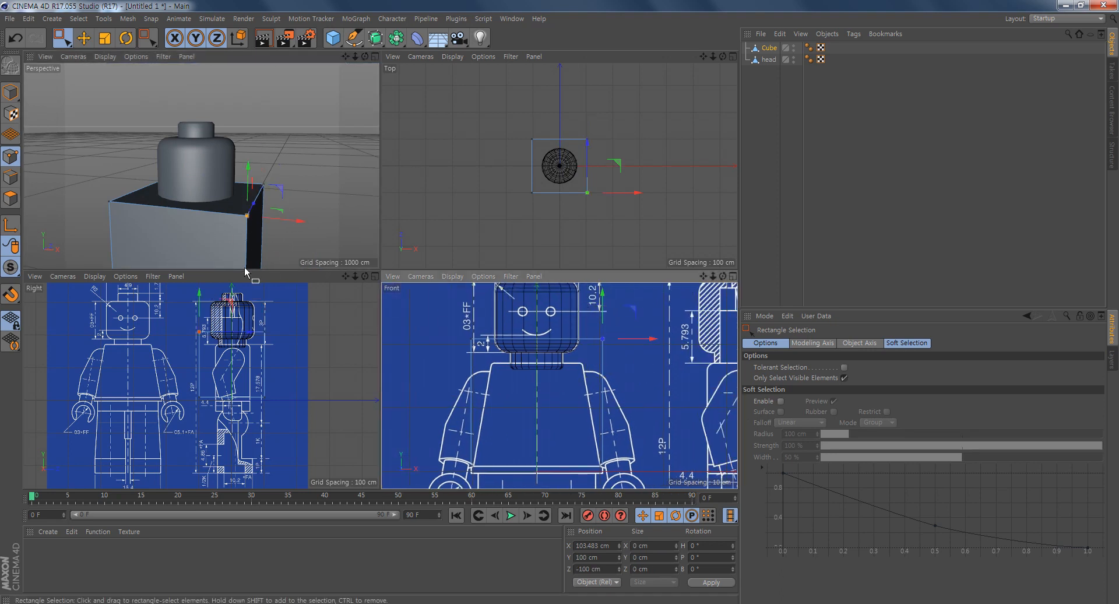
alt+drag(290, 221, 229, 210)
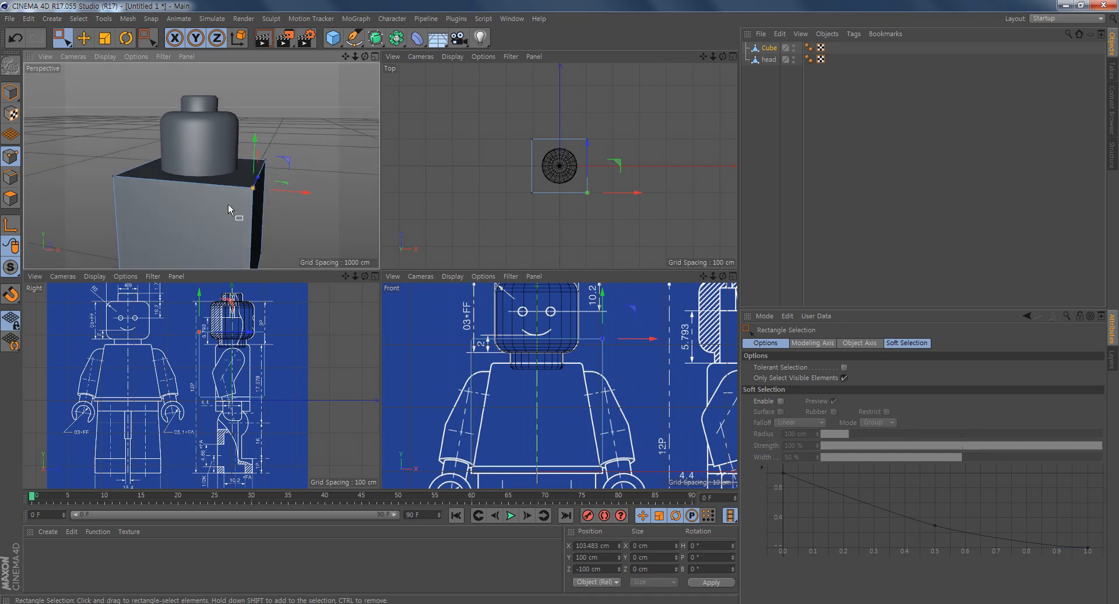
- Turn off Only Select Visible Elements and rectangle-select all four upper points of the torso cube
click(844, 379)
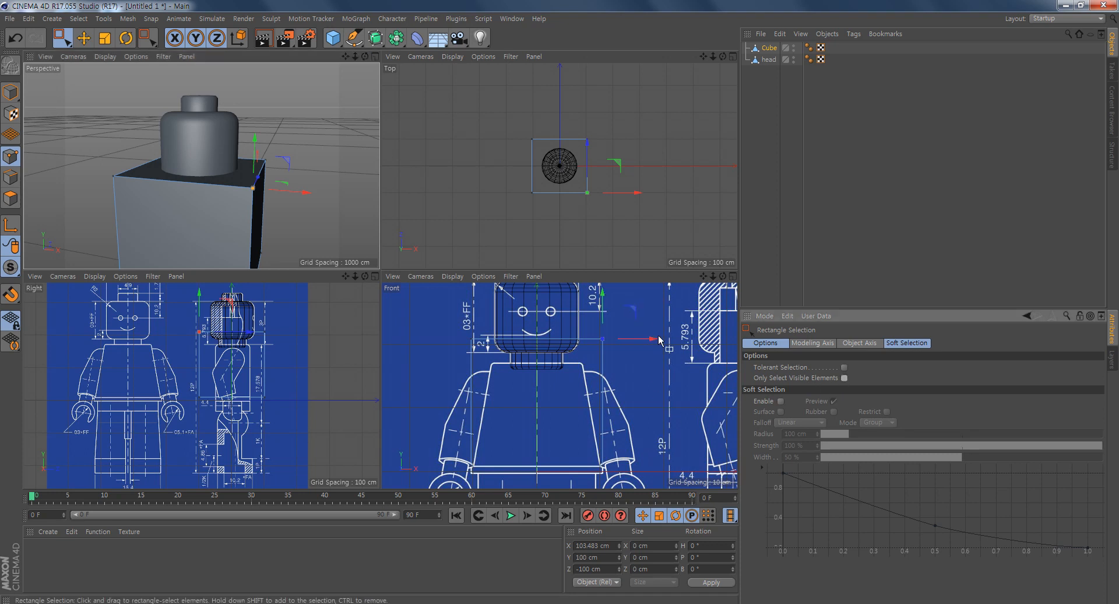
drag(666, 304, 583, 374)
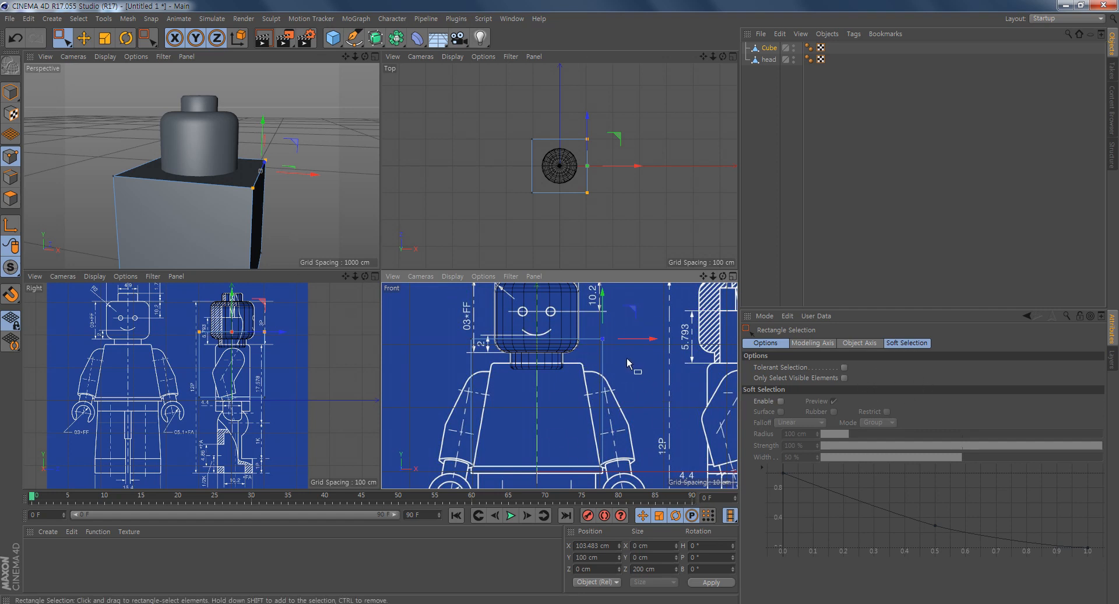
drag(652, 380, 434, 310)
mouse_move(292, 207)
alt+mouse_down()
mouse_move(326, 219)
mouse_move(279, 219)
alt+mouse_up()
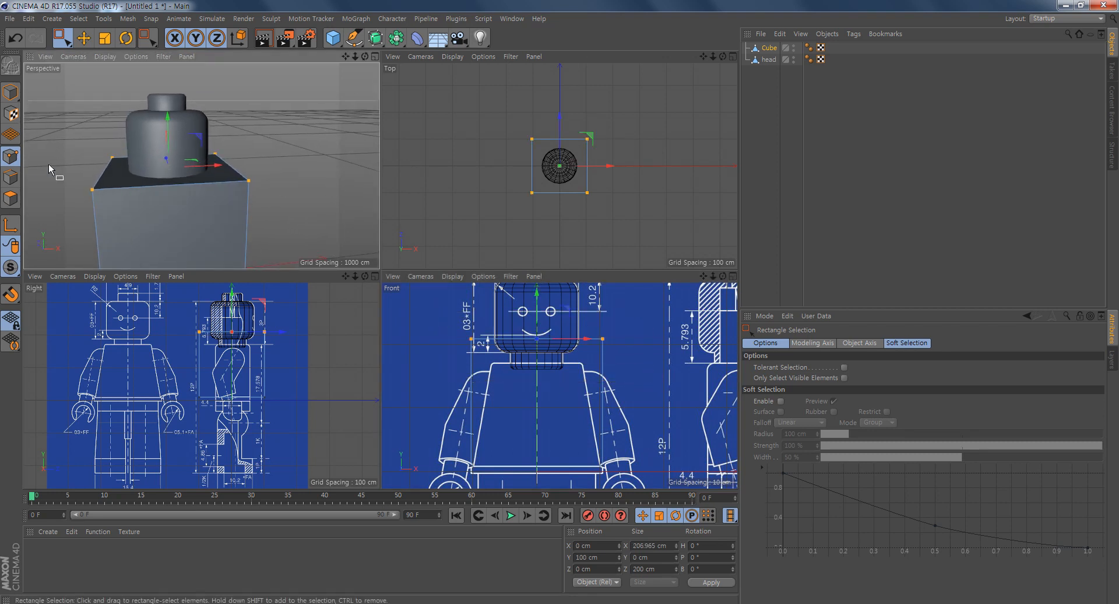
- Lower the four upper points to the blueprint's shoulder line, at a Y position of about 61.9 cm, and activate the Scale tool
scroll(582, 396, up, 5)
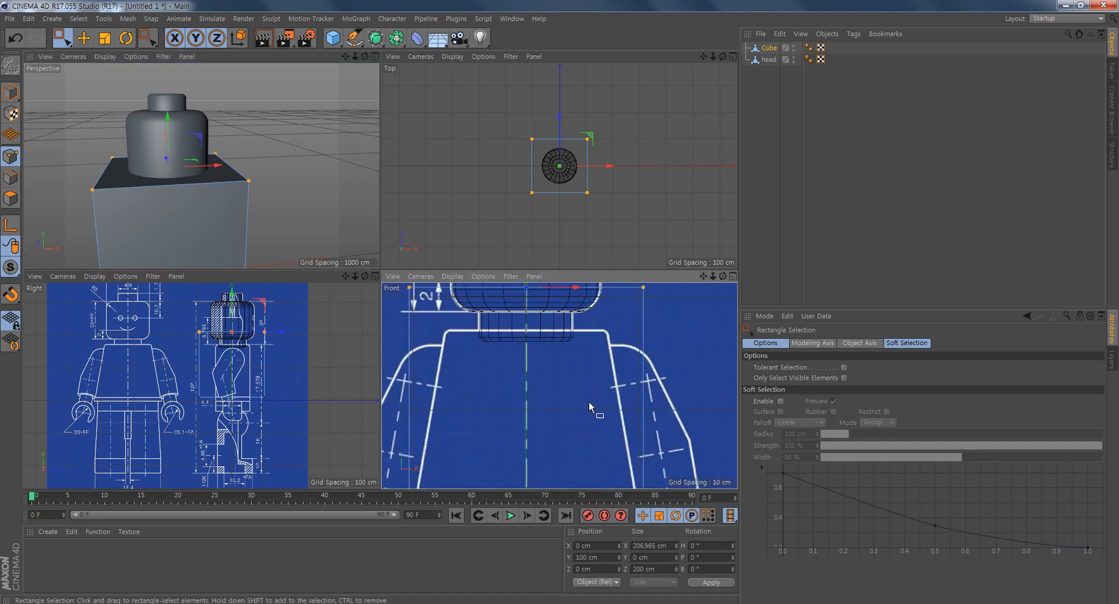
middle_click(585, 387)
alt+middle_drag(509, 241, 588, 360)
drag(388, 94, 385, 185)
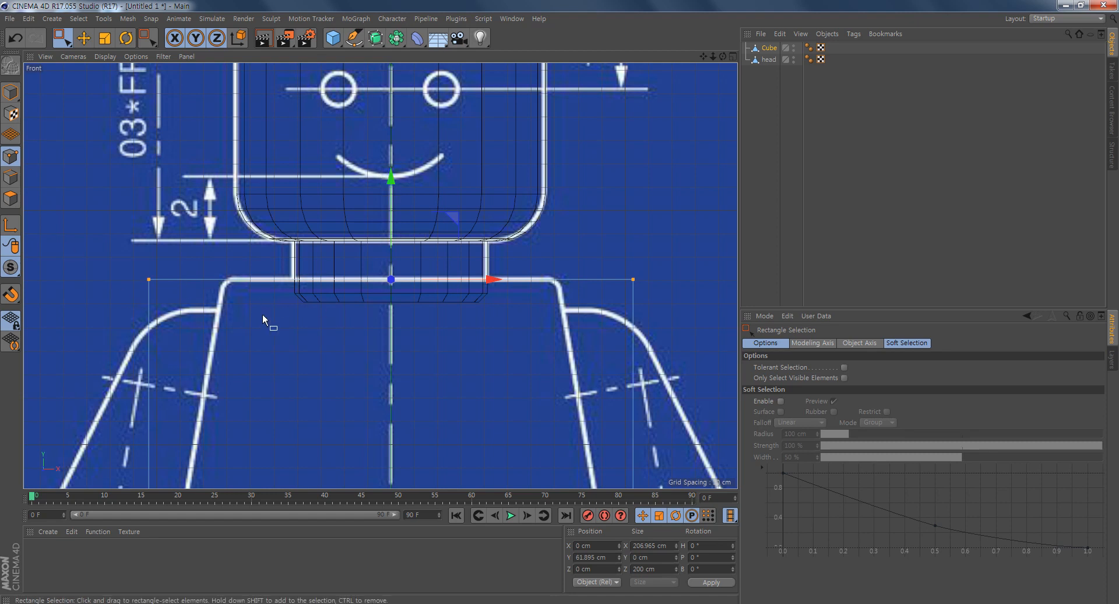
click(105, 39)
scroll(545, 373, down, 1)
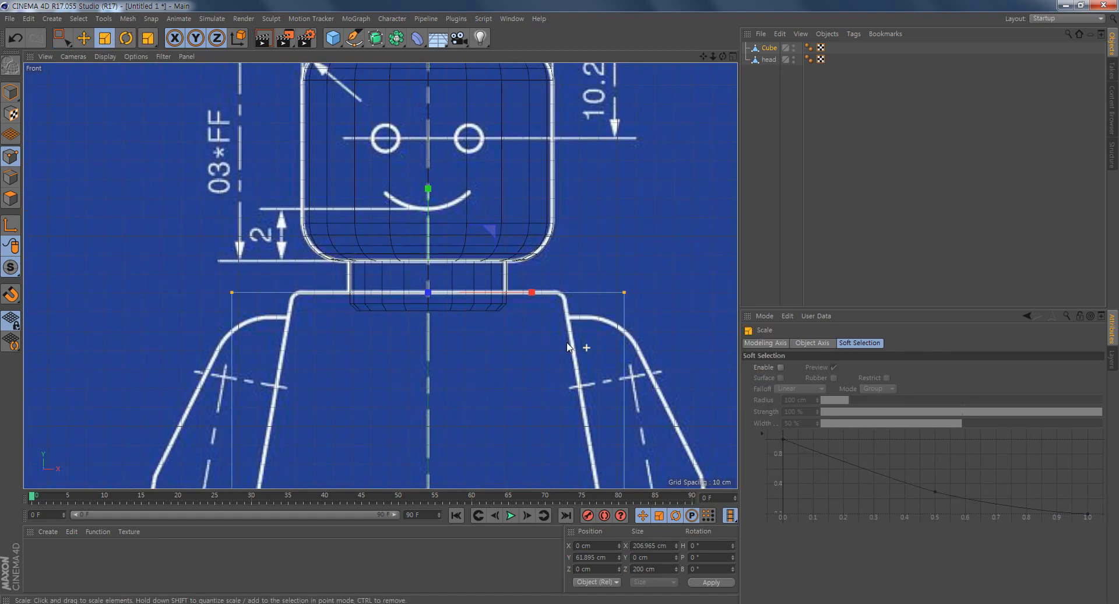
drag(511, 283, 485, 294)
key(ctrl+z)
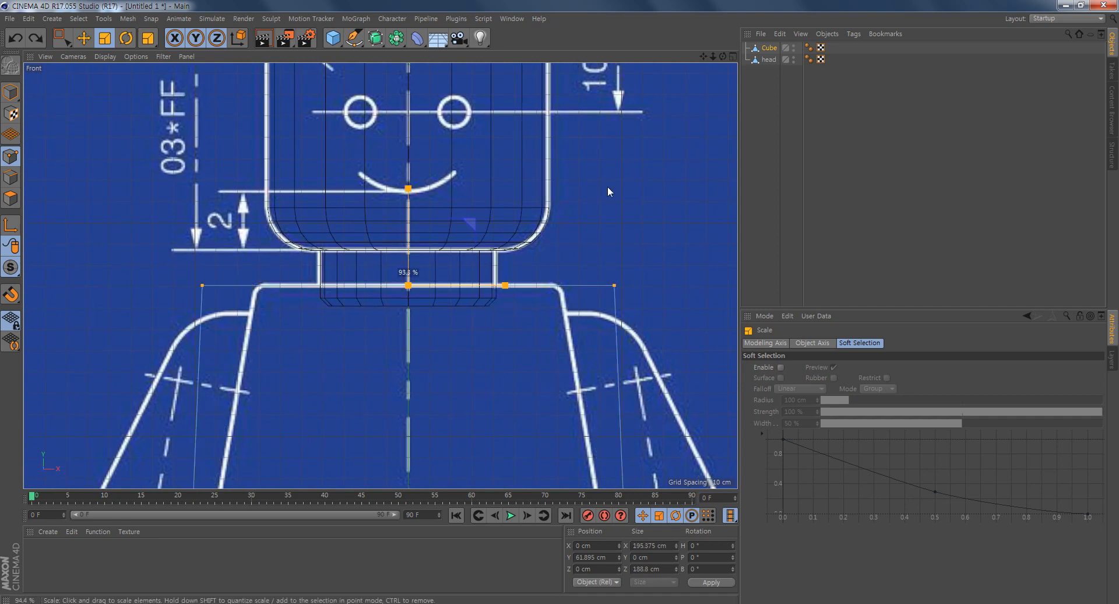
drag(618, 163, 564, 251)
middle_click(564, 250)
alt+drag(270, 235, 217, 230)
alt+middle_drag(326, 215, 298, 136)
drag(296, 137, 62, 258)
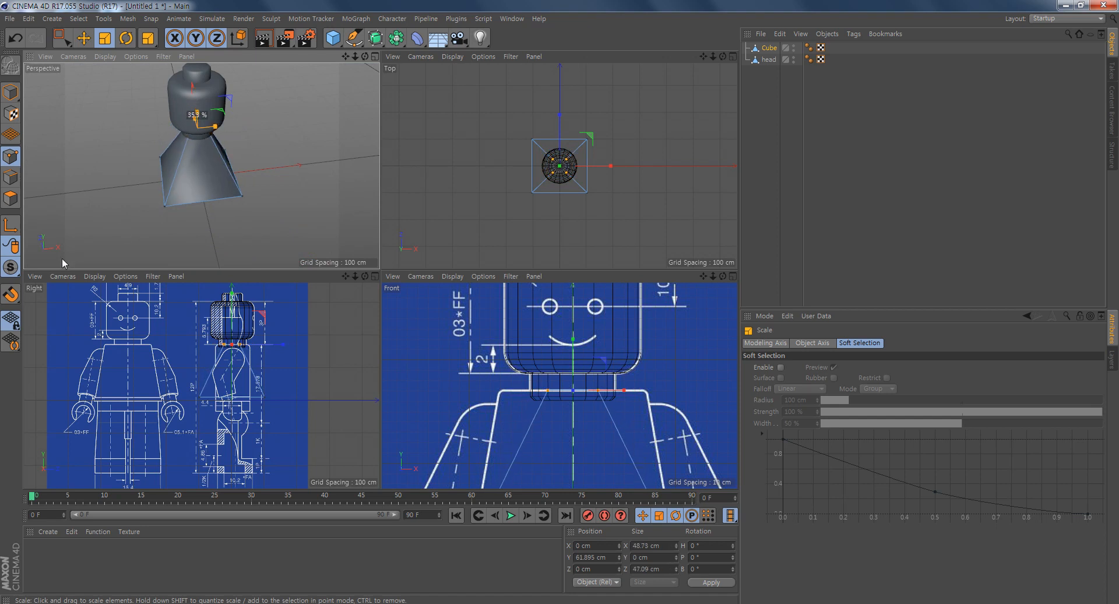
key(ctrl+z)
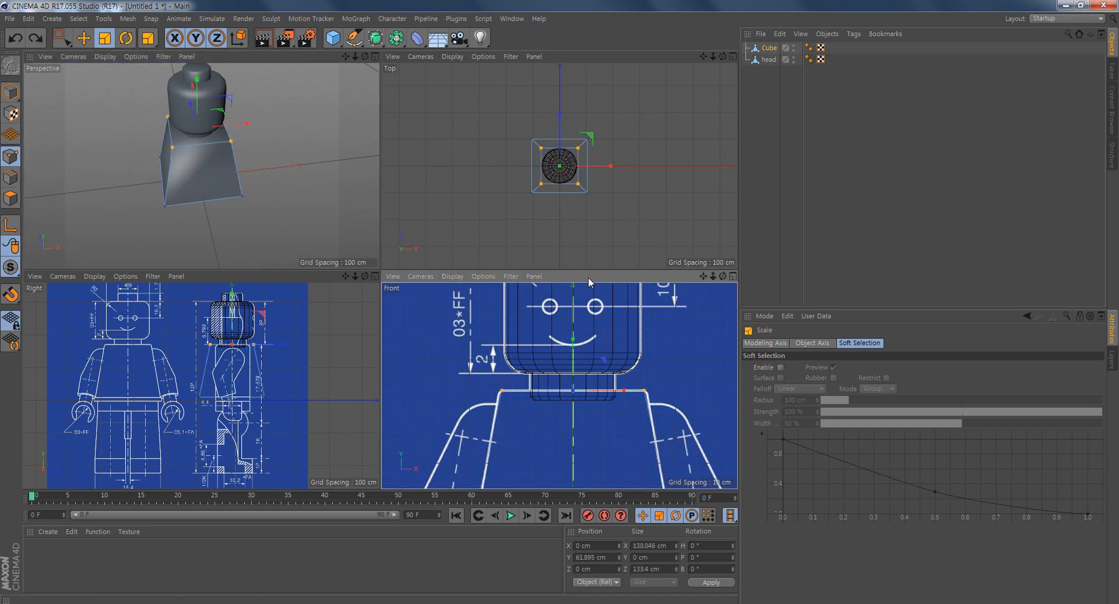
key(ctrl+z)
- Scale the four upper points along X only to about 142.5 cm, matching the torso's shoulder width in the front view
scroll(631, 390, up, 1)
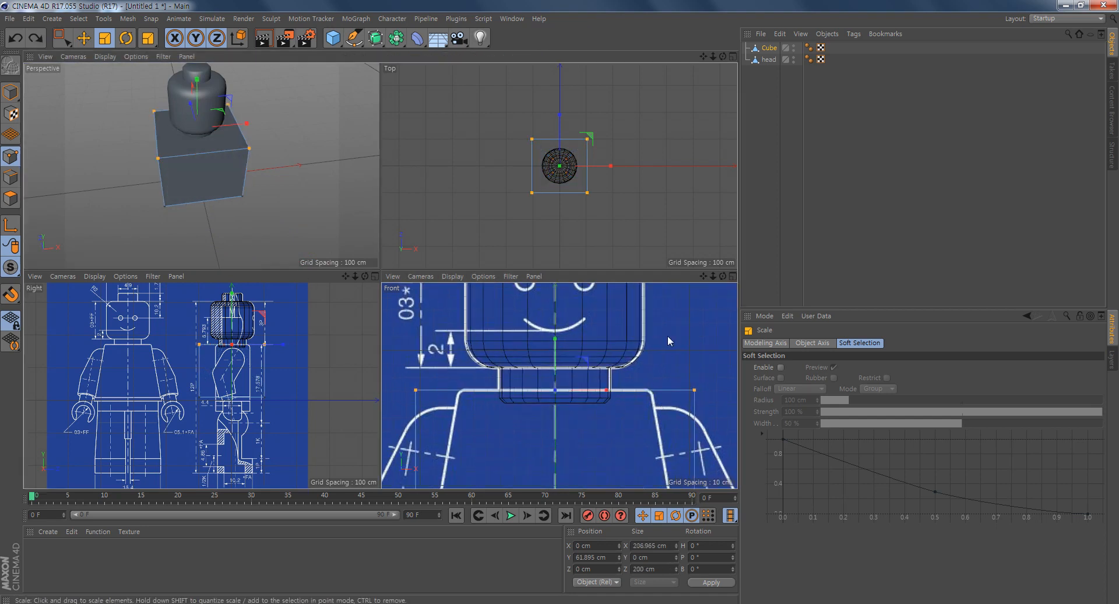
middle_click(668, 340)
middle_click(498, 210)
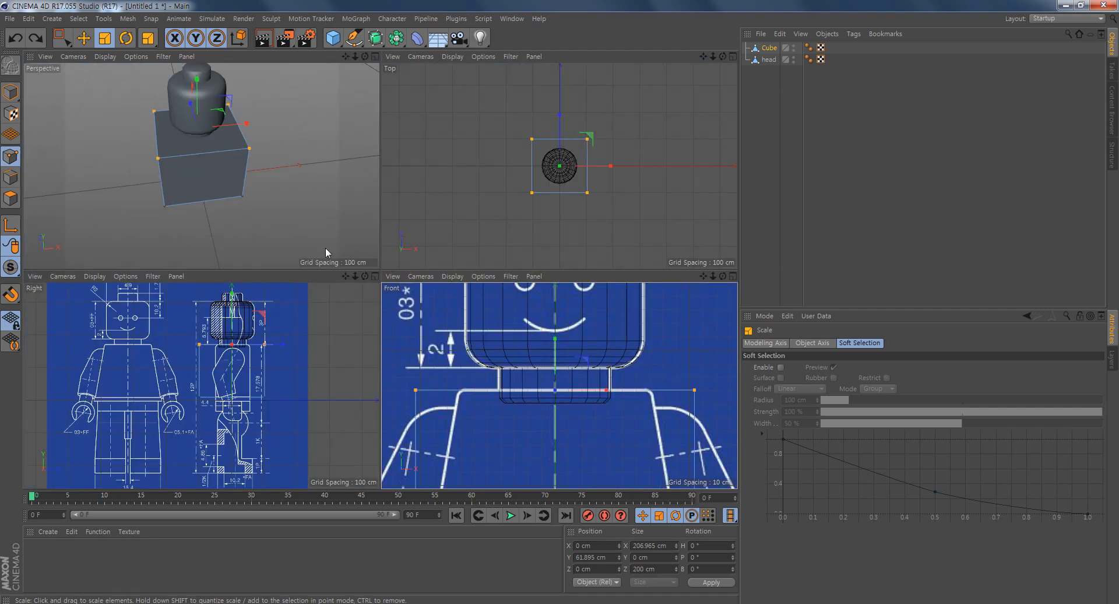
drag(606, 396, 591, 386)
alt+drag(223, 196, 341, 124)
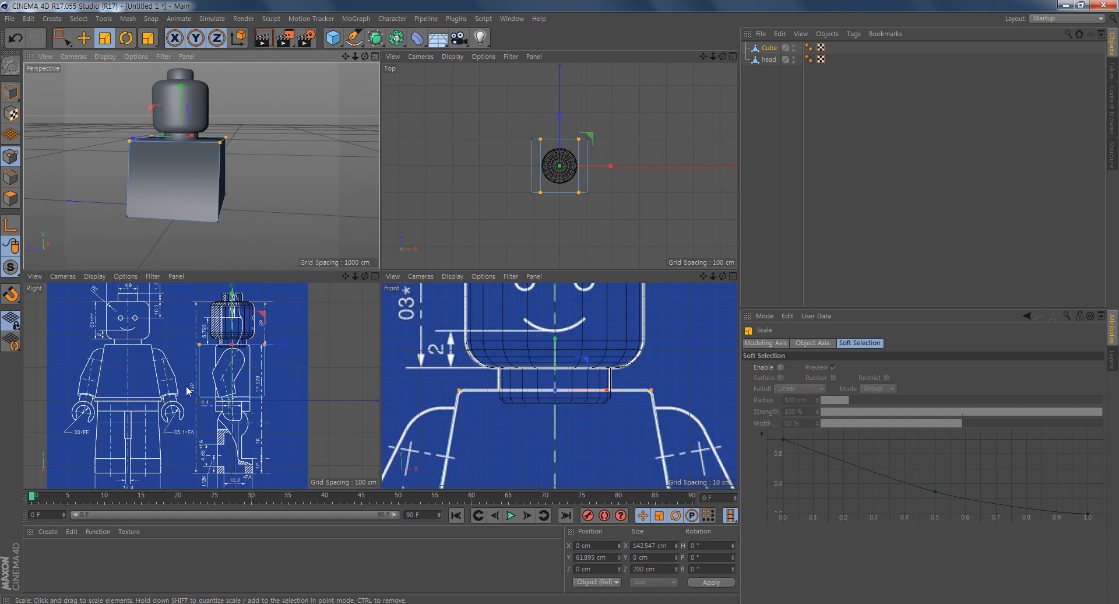
- Select all torso points in the right view, scale them along Z to about 108.3 cm, and clear the selection
scroll(223, 415, up, 5)
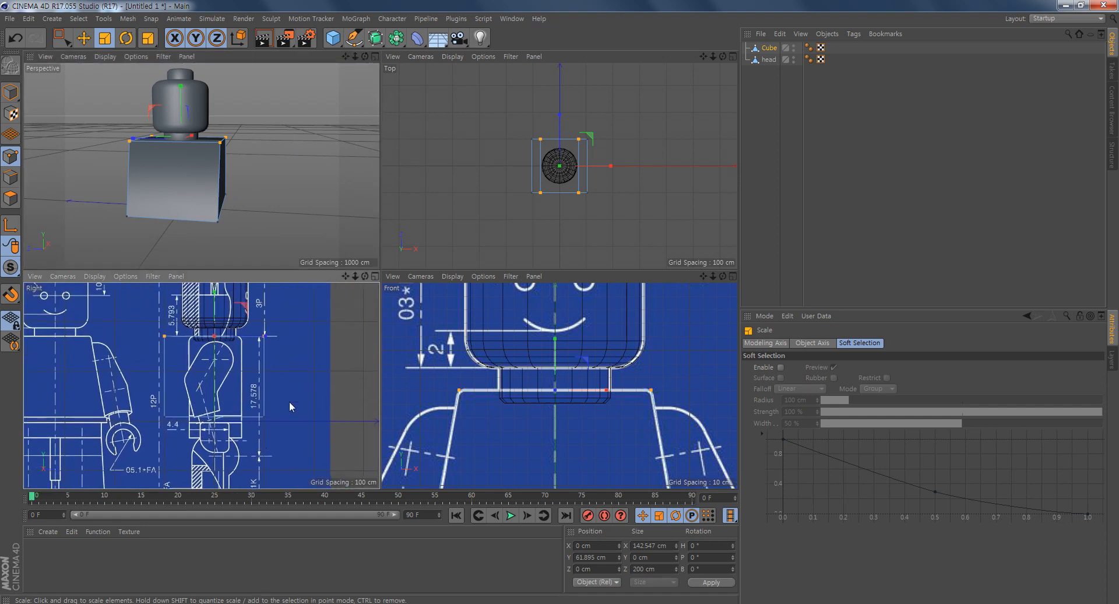
click(61, 38)
drag(283, 314, 149, 452)
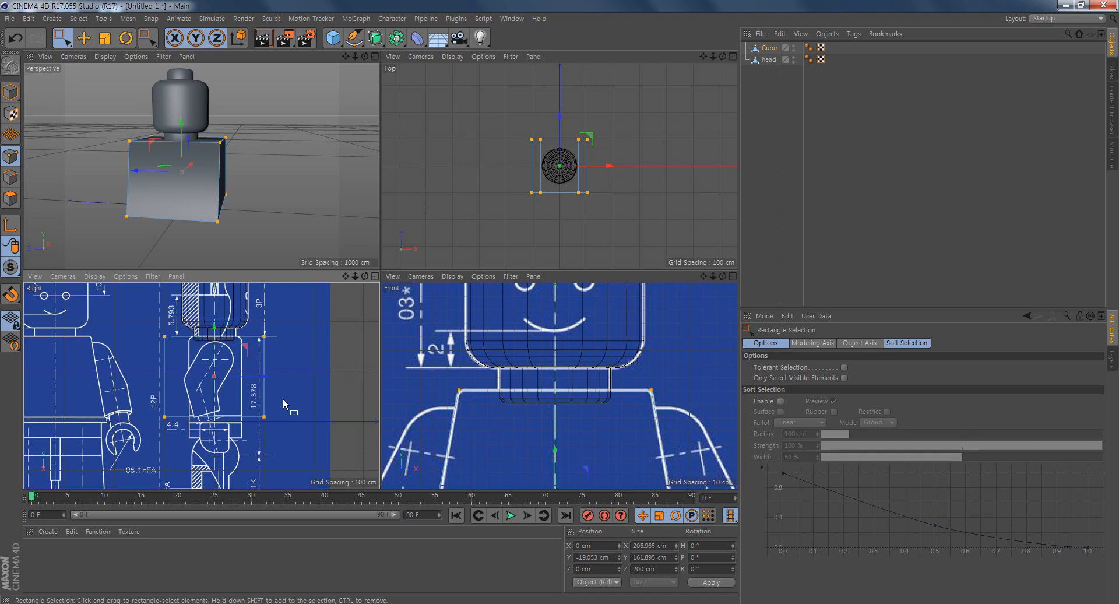
click(105, 38)
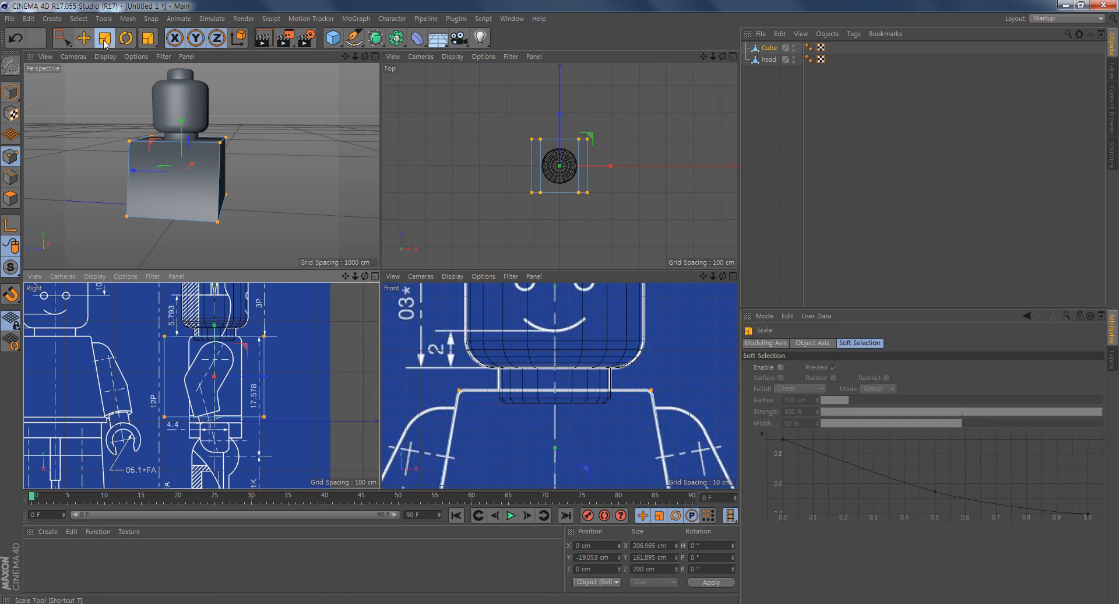
mouse_move(269, 379)
mouse_down()
mouse_move(242, 385)
mouse_move(266, 377)
mouse_up()
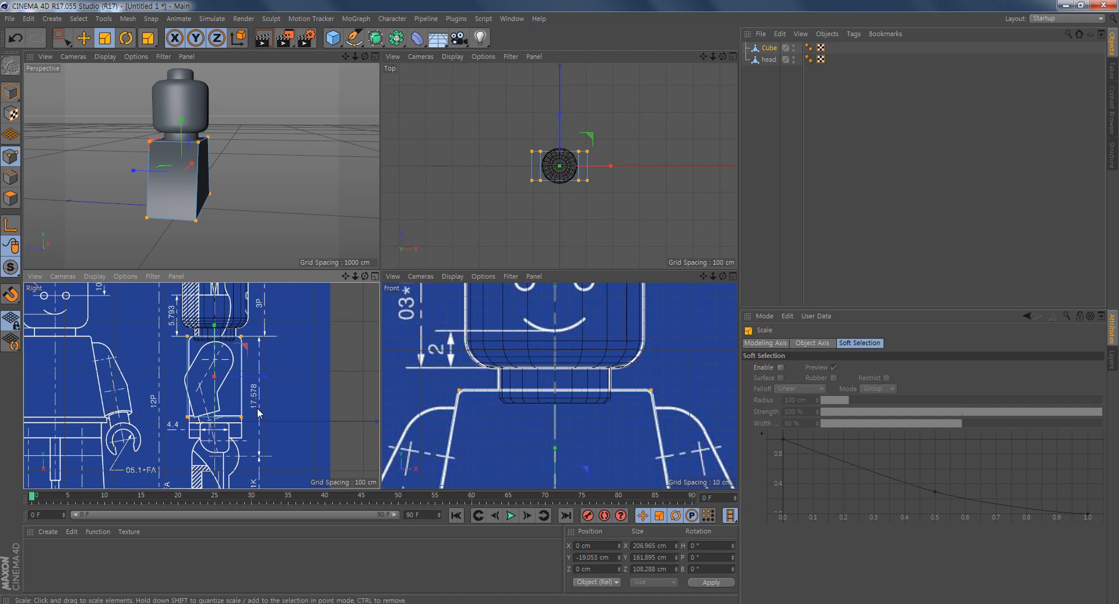
alt+middle_drag(263, 407, 264, 418)
click(339, 353)
- Set the right view's background picture Offset X to -169.5 so the side blueprint lines up with the model
middle_click(297, 367)
scroll(480, 311, up, 1)
alt+right_drag(490, 315, 491, 315)
alt+middle_drag(613, 212, 612, 268)
alt+right_drag(607, 267, 598, 270)
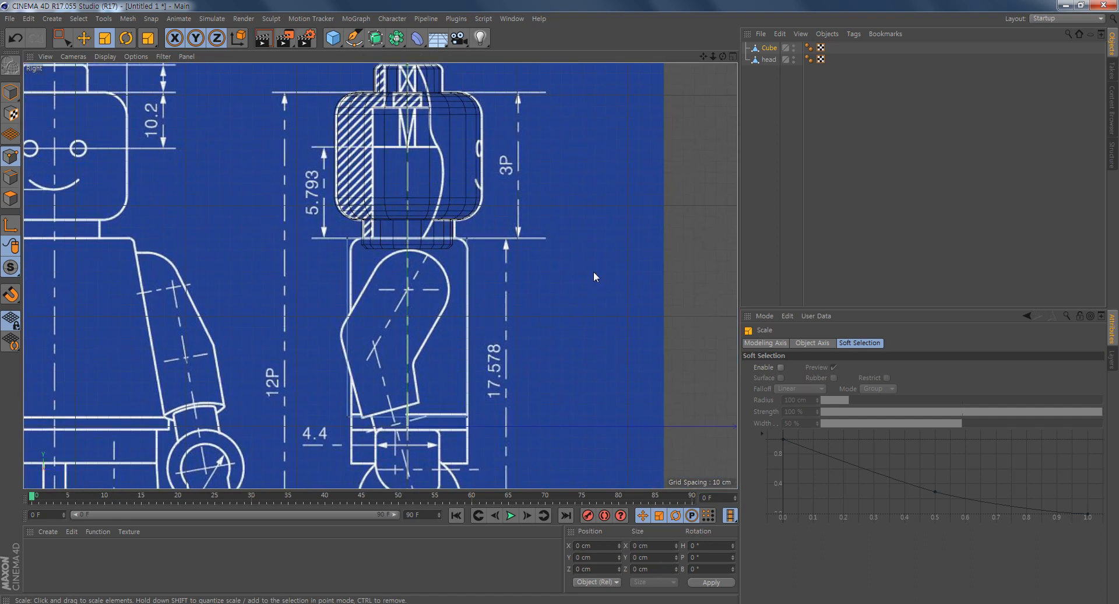
click(142, 57)
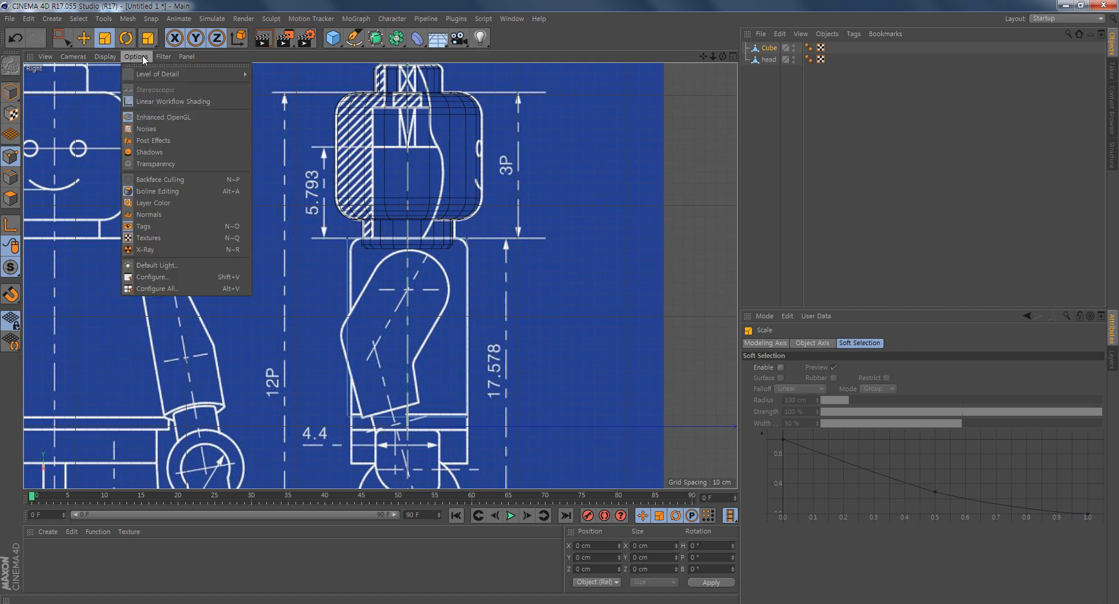
click(188, 278)
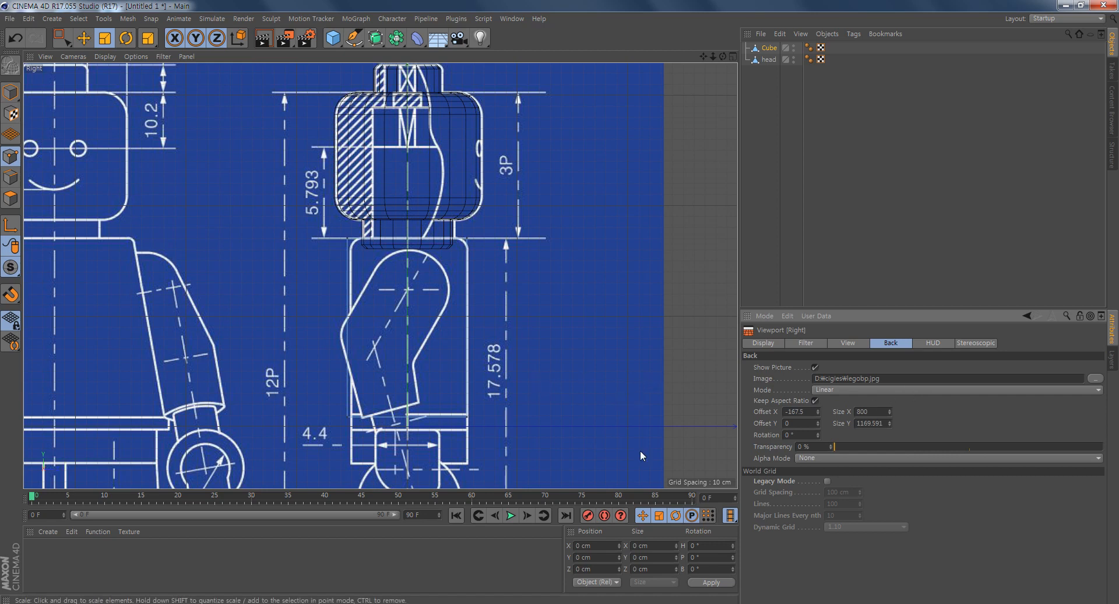
click(817, 413)
click(817, 413)
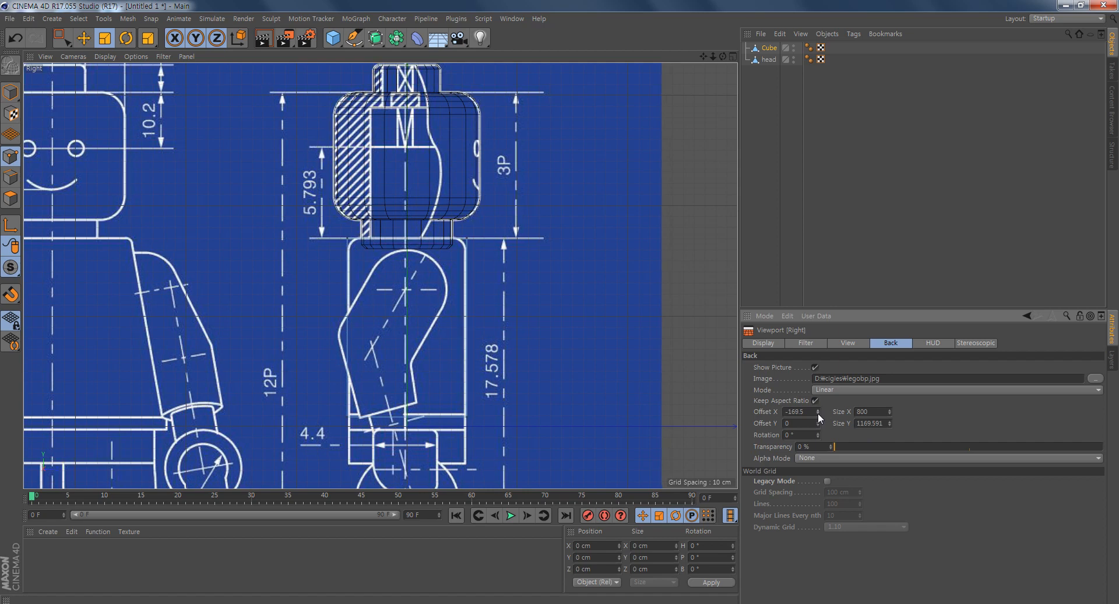
click(817, 408)
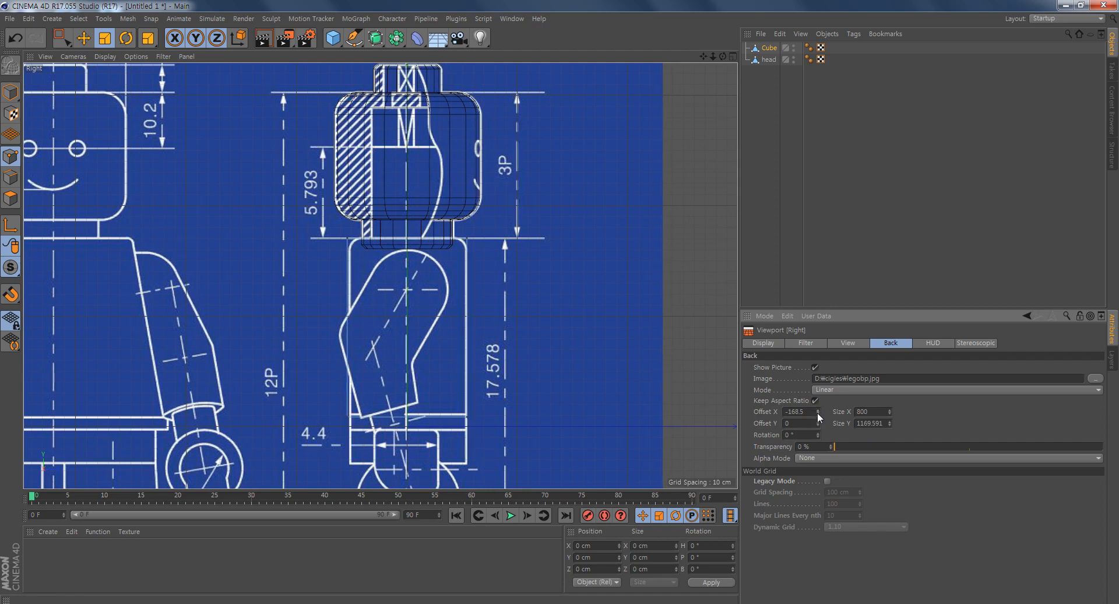
click(817, 413)
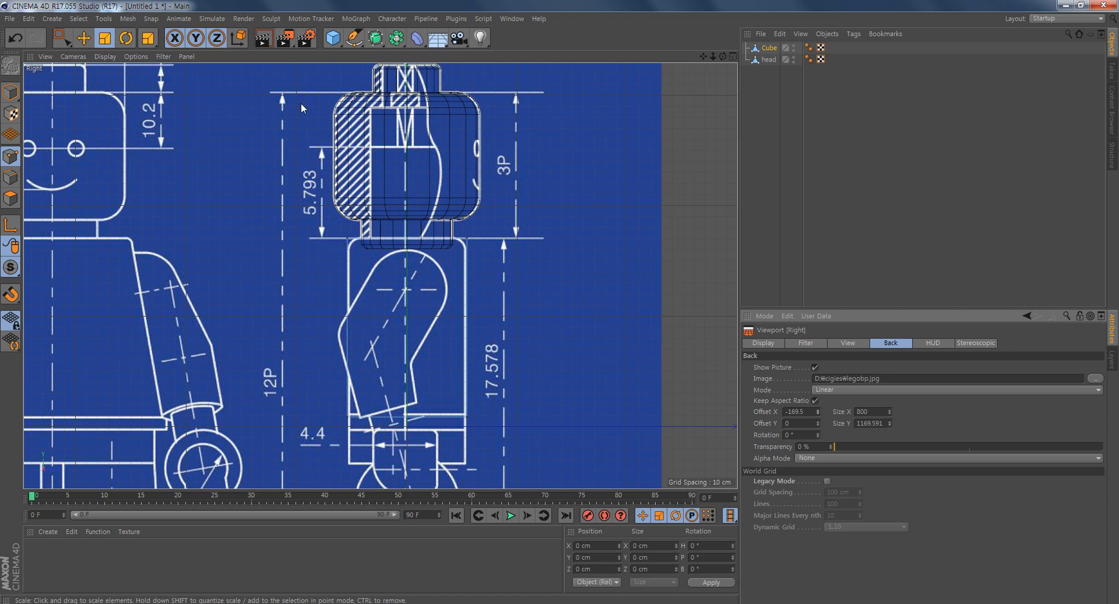
- Reselect all torso points in the right view and scale them along Z to about 106.3 cm
key(0)
drag(522, 220, 272, 465)
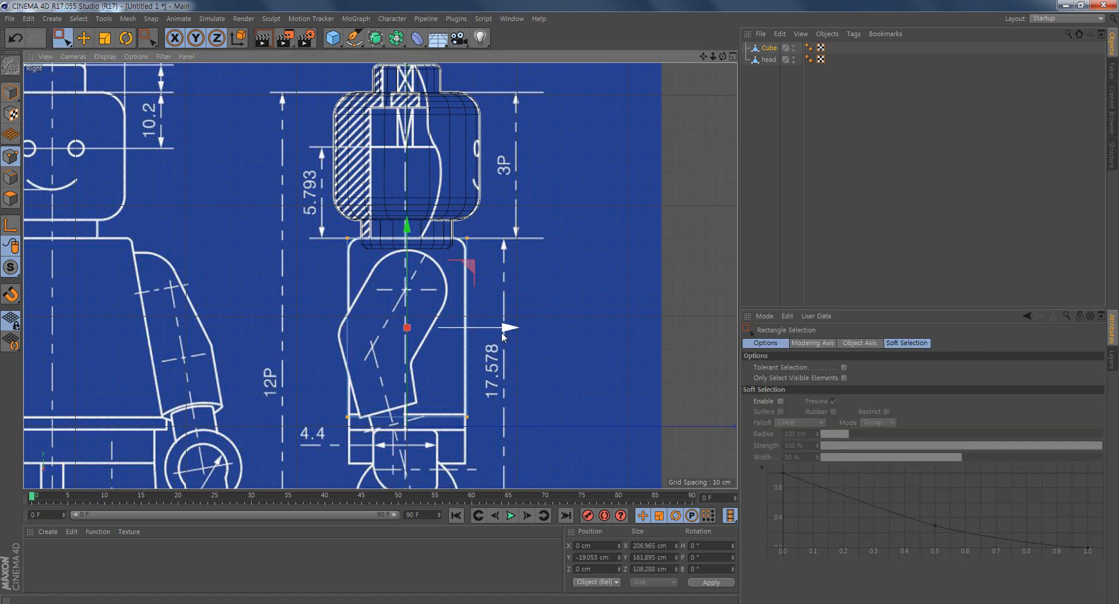
key(t)
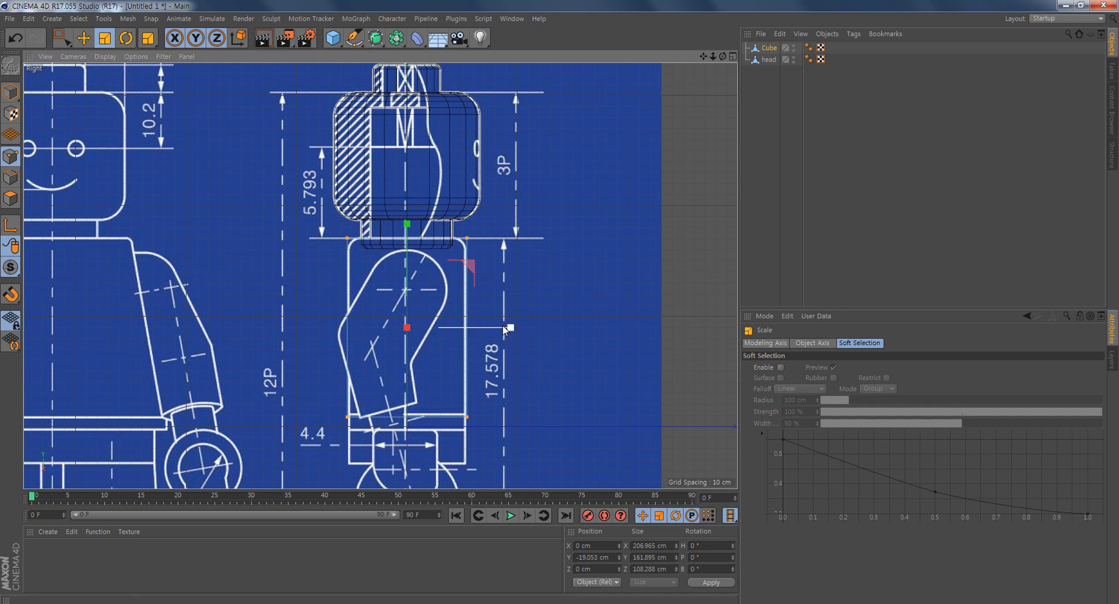
drag(511, 325, 510, 328)
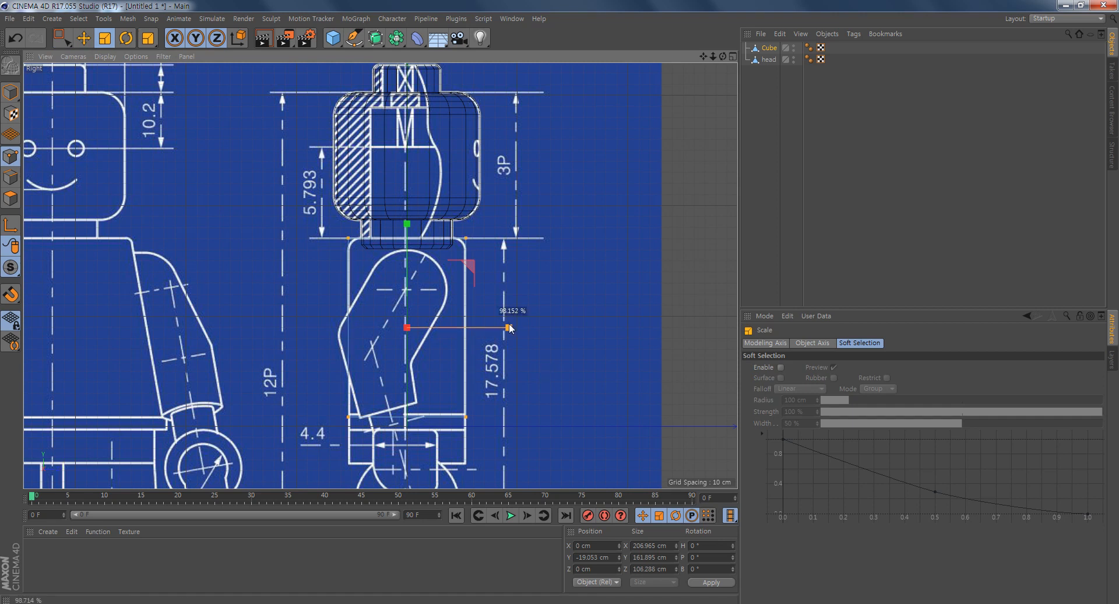
drag(510, 328, 510, 328)
middle_click(423, 285)
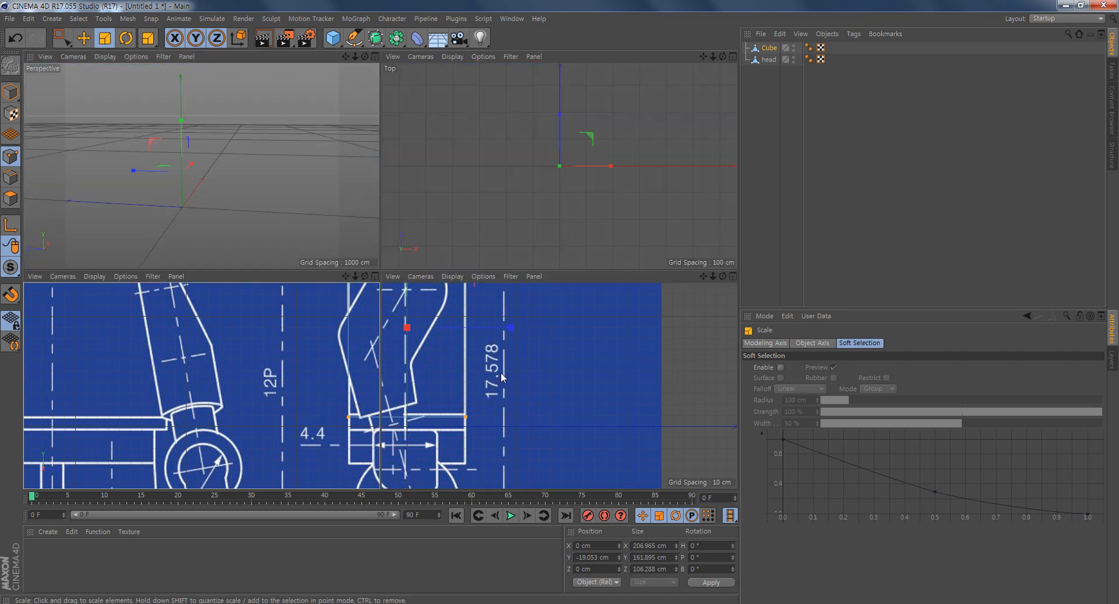
- Examine the torso's lower corners and waist band against the front view blueprint
alt+drag(279, 87, 160, 189)
middle_click(647, 434)
scroll(647, 432, down, 5)
alt+middle_drag(590, 428, 535, 261)
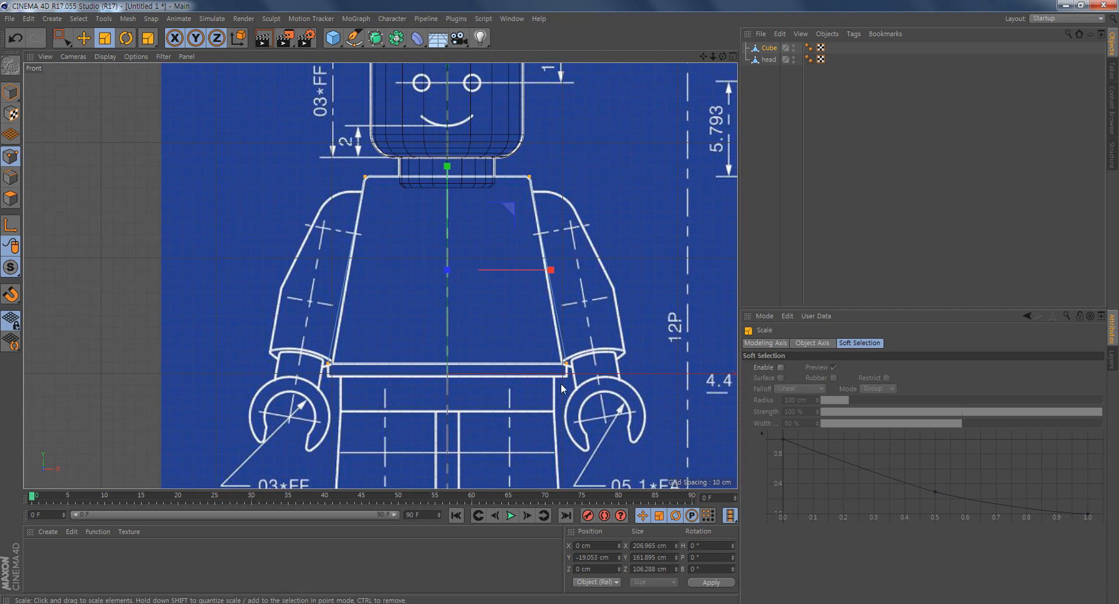
alt+right_drag(397, 383, 461, 384)
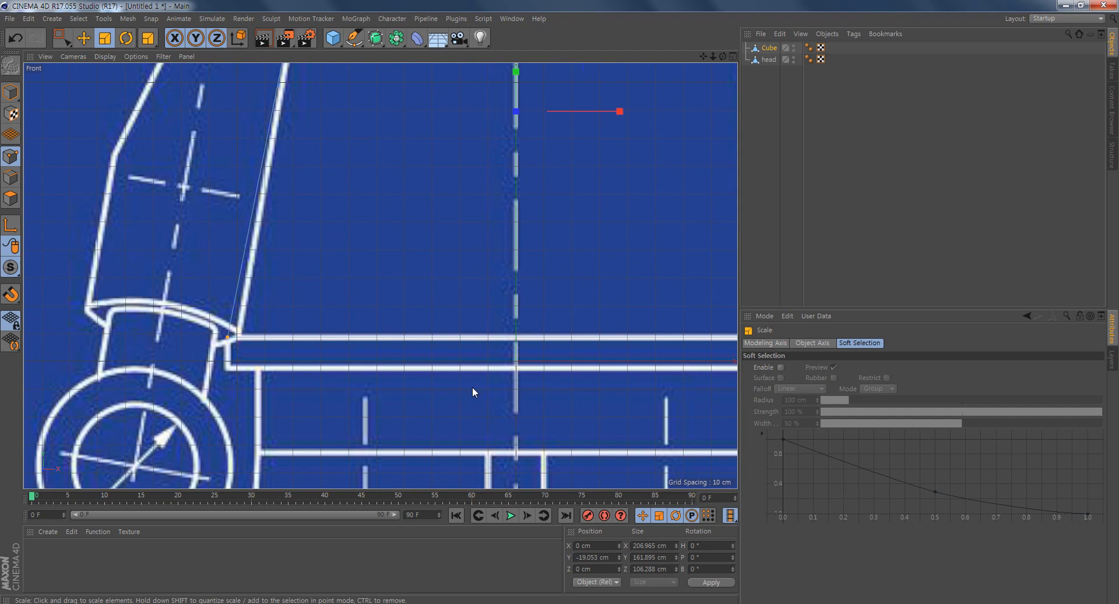
alt+middle_drag(472, 387, 389, 359)
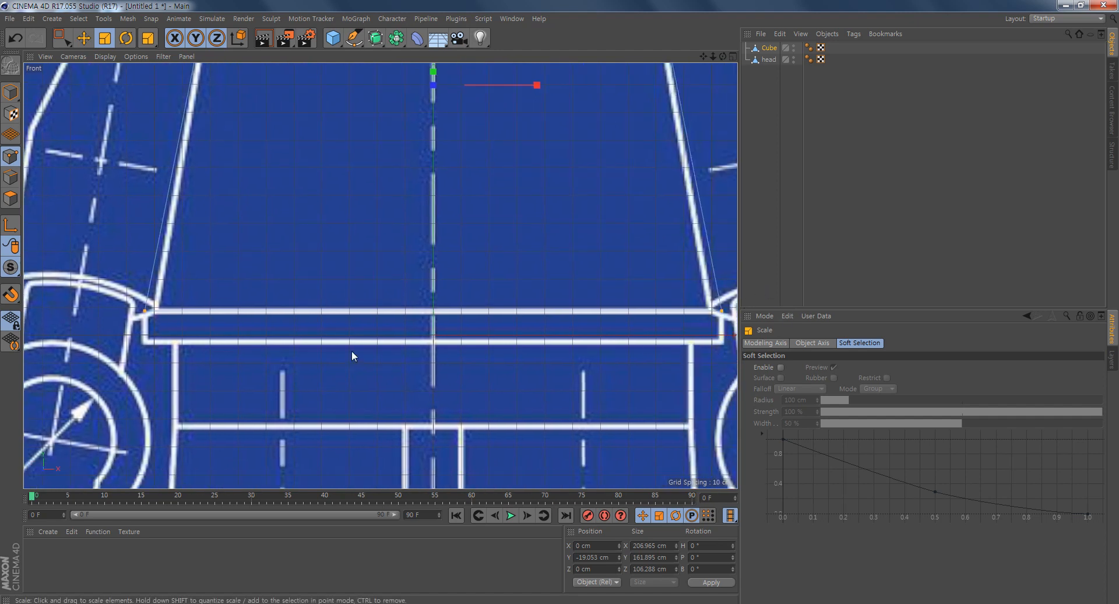
alt+middle_drag(548, 375, 523, 393)
alt+right_drag(579, 414, 559, 411)
alt+middle_drag(592, 418, 547, 355)
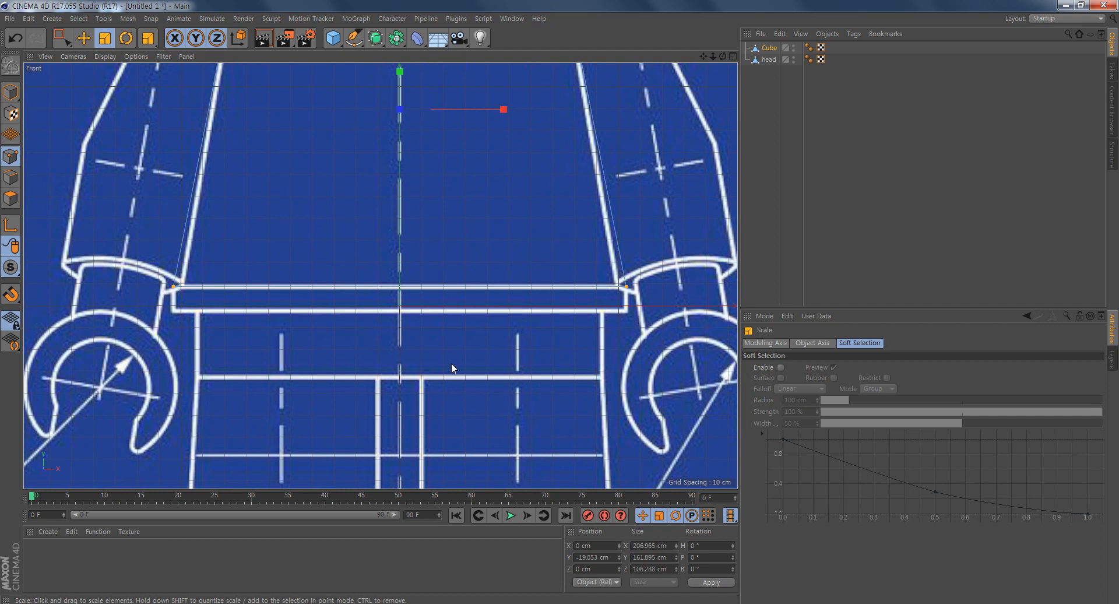
alt+middle_drag(451, 363, 421, 366)
middle_click(424, 356)
- Extrude the torso's bottom polygon downward by 11 cm to fill the waist band in the front blueprint
alt+drag(157, 106, 193, 250)
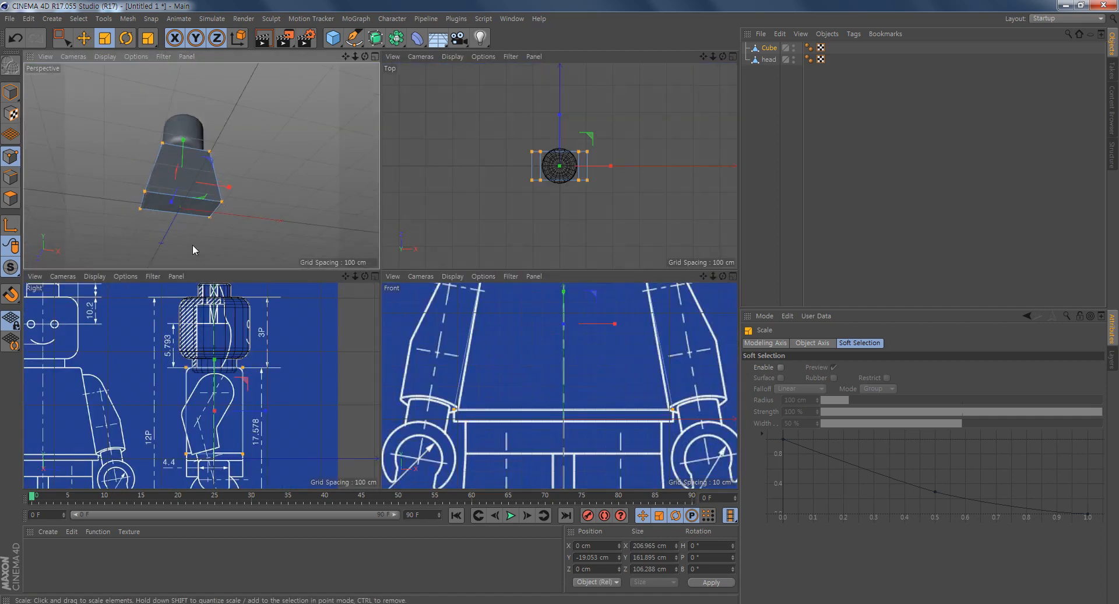
click(11, 199)
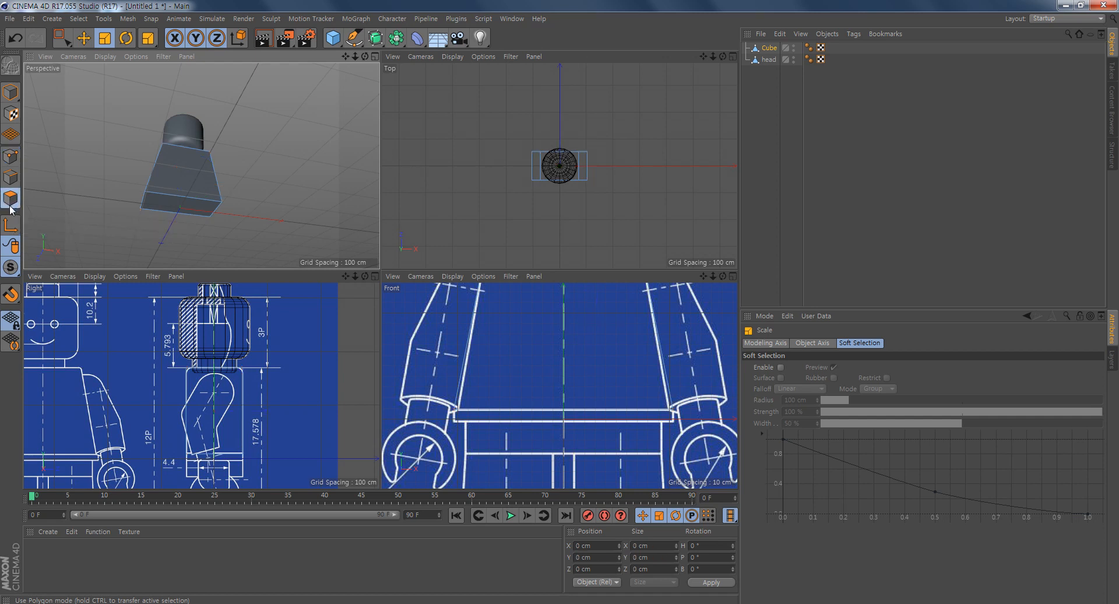
click(84, 38)
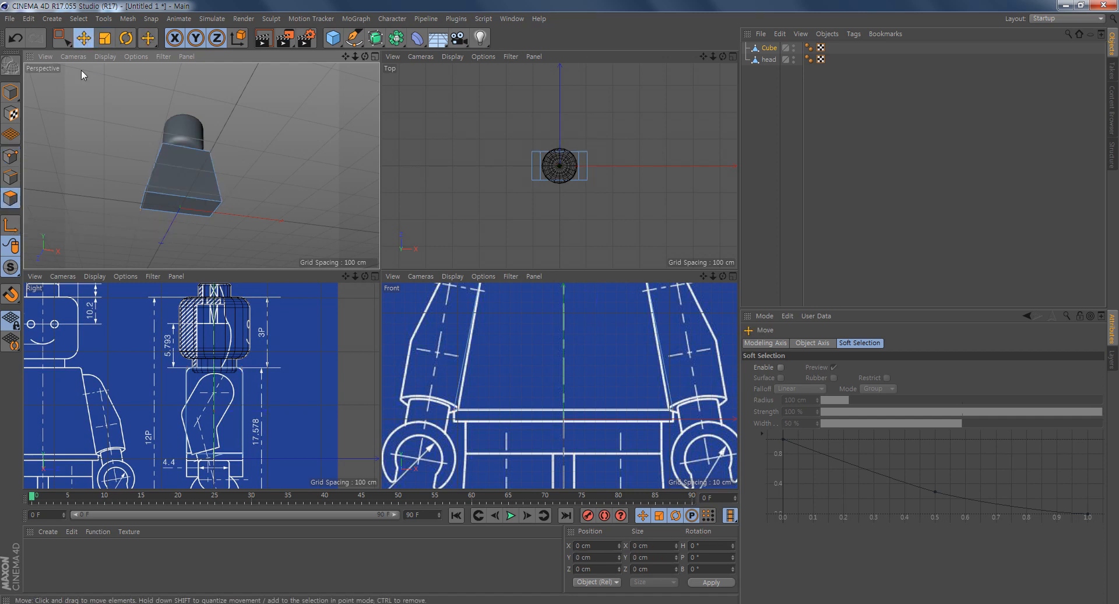
click(185, 205)
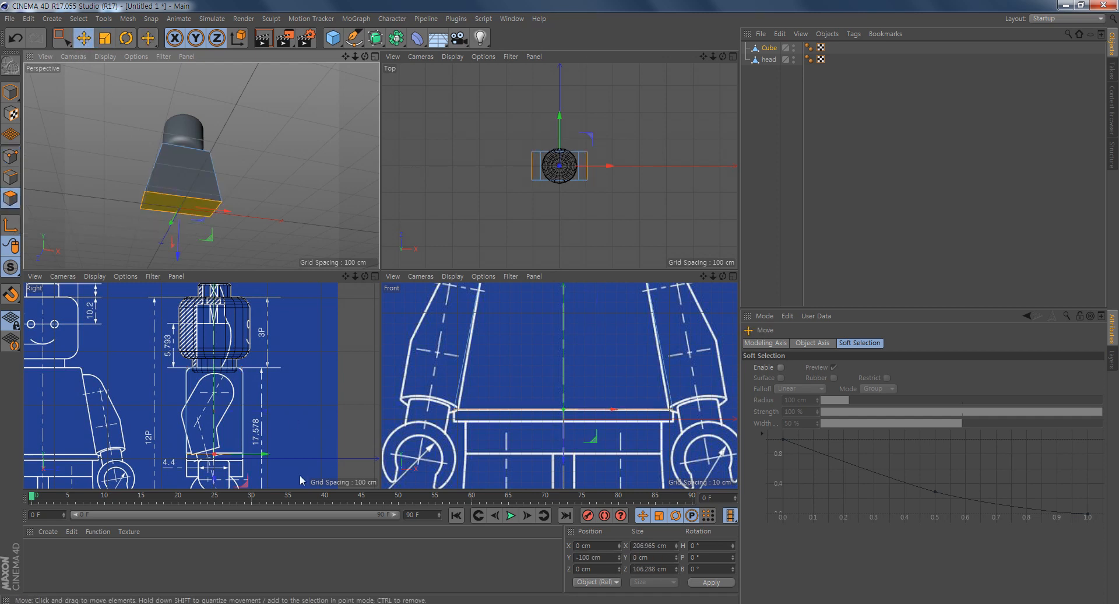
alt+middle_drag(634, 445, 624, 390)
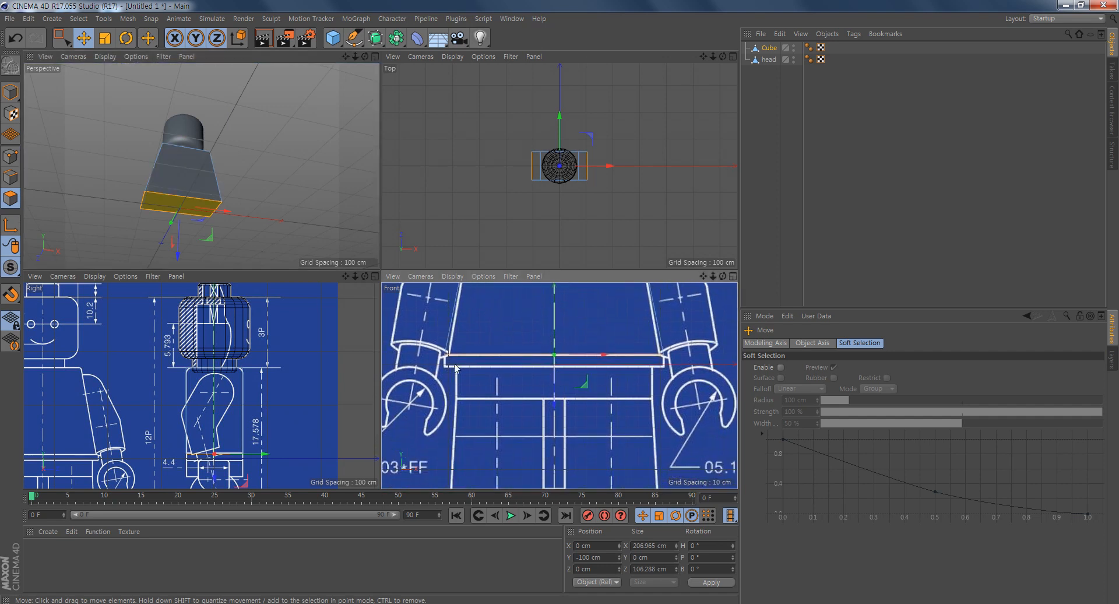
right_click(503, 393)
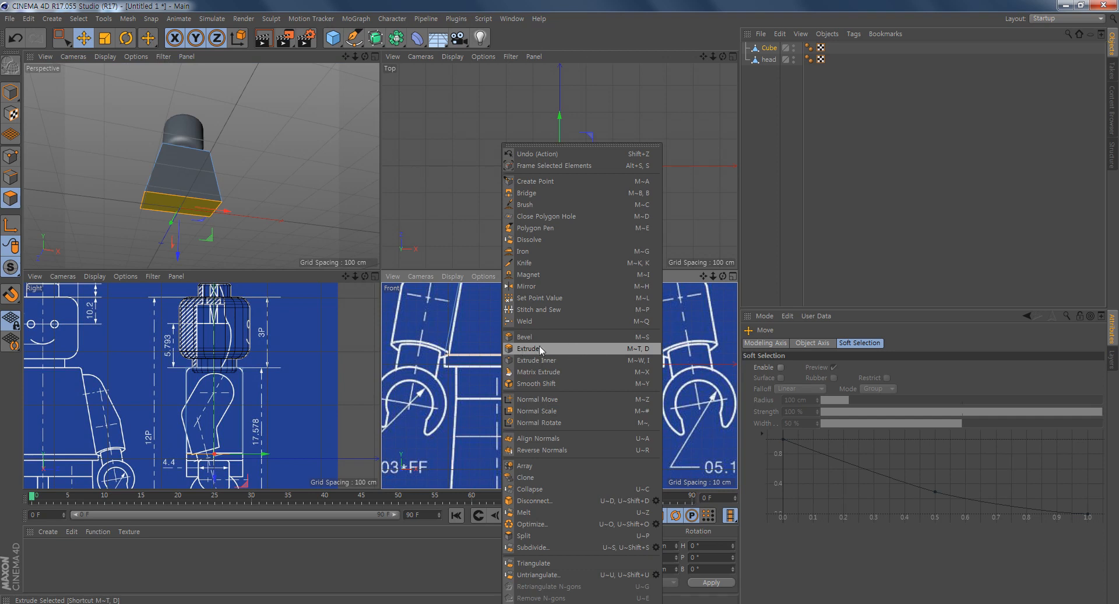
click(566, 347)
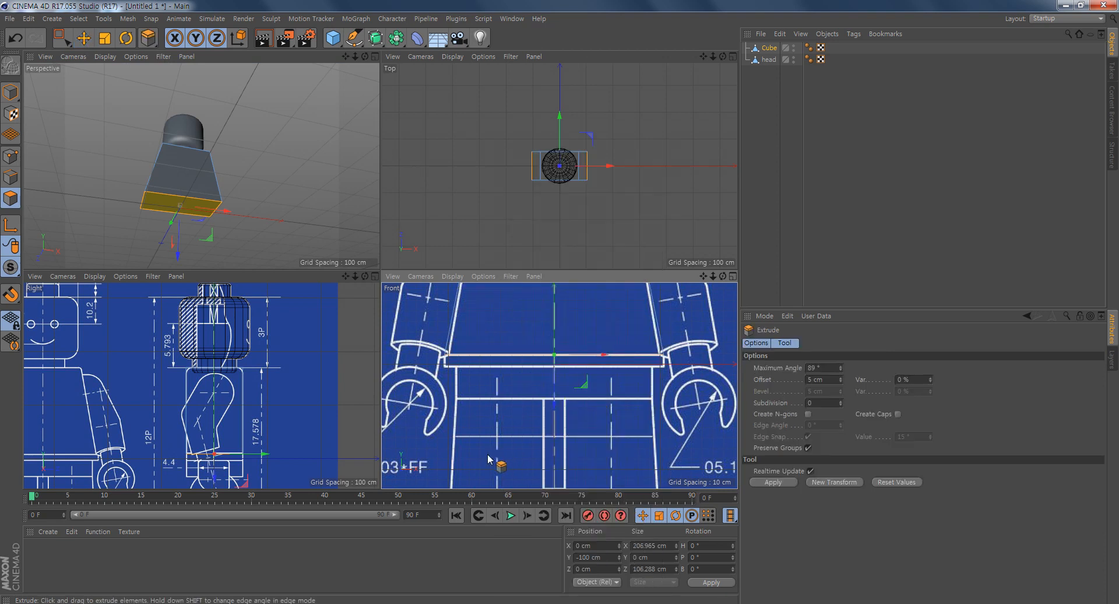
drag(499, 409, 529, 410)
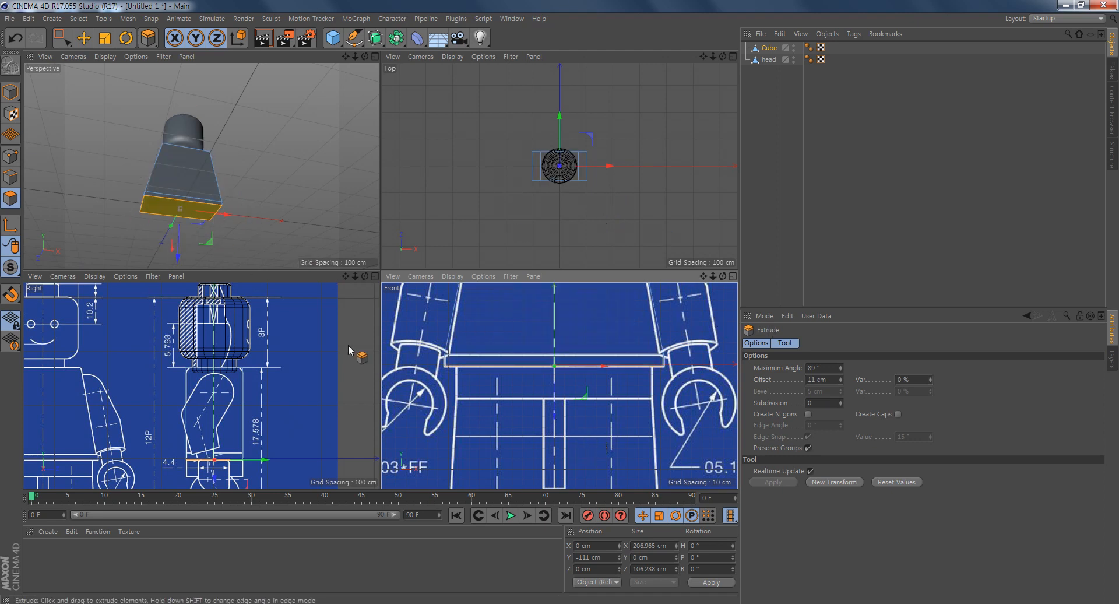
- Switch the torso cube from polygon to edge mode, with its upper part framed in the front view
alt+drag(258, 165, 306, 237)
alt+middle_drag(585, 361, 617, 390)
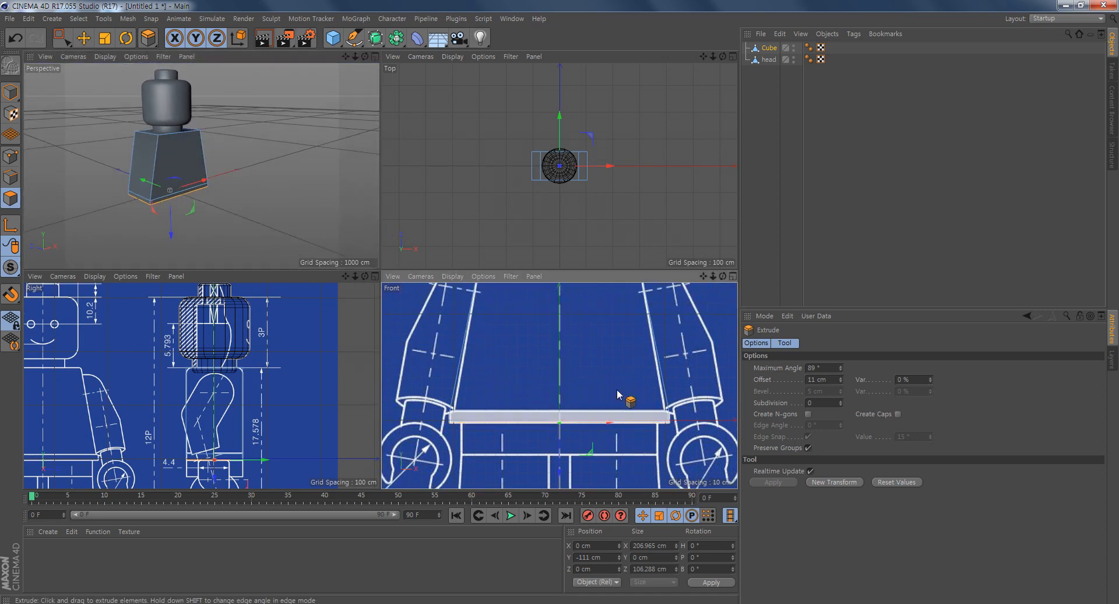
alt+middle_drag(597, 347, 589, 448)
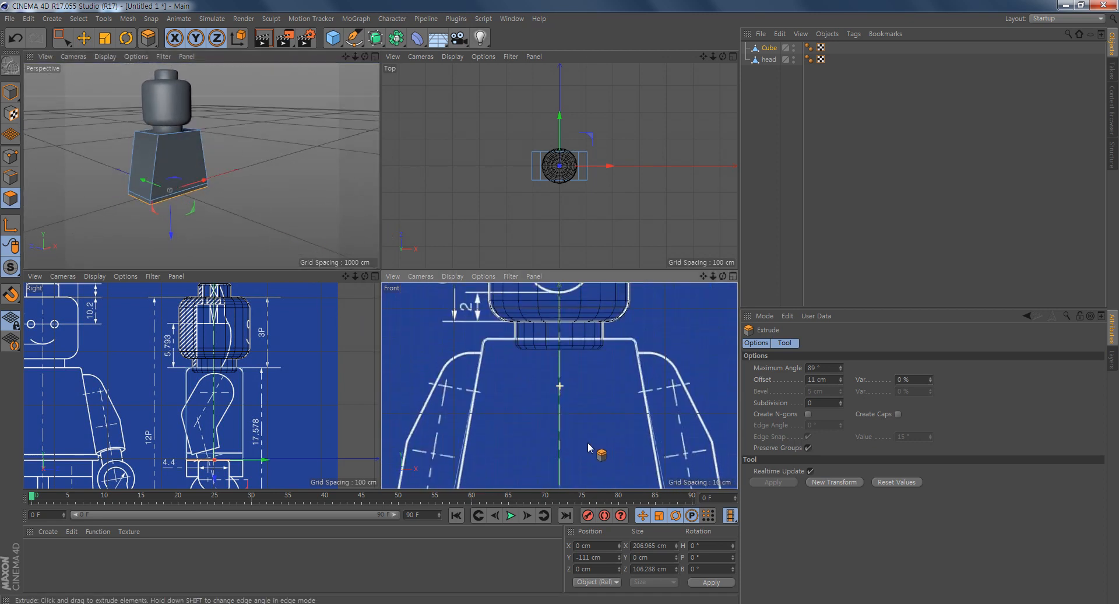
middle_click(691, 358)
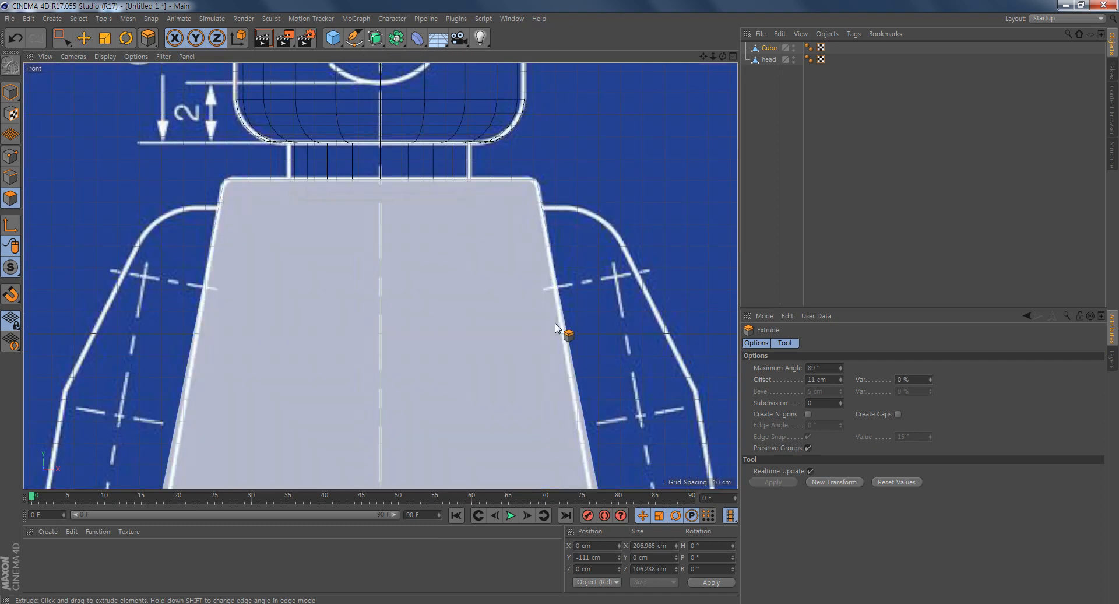
alt+middle_drag(554, 328, 545, 282)
key(w)
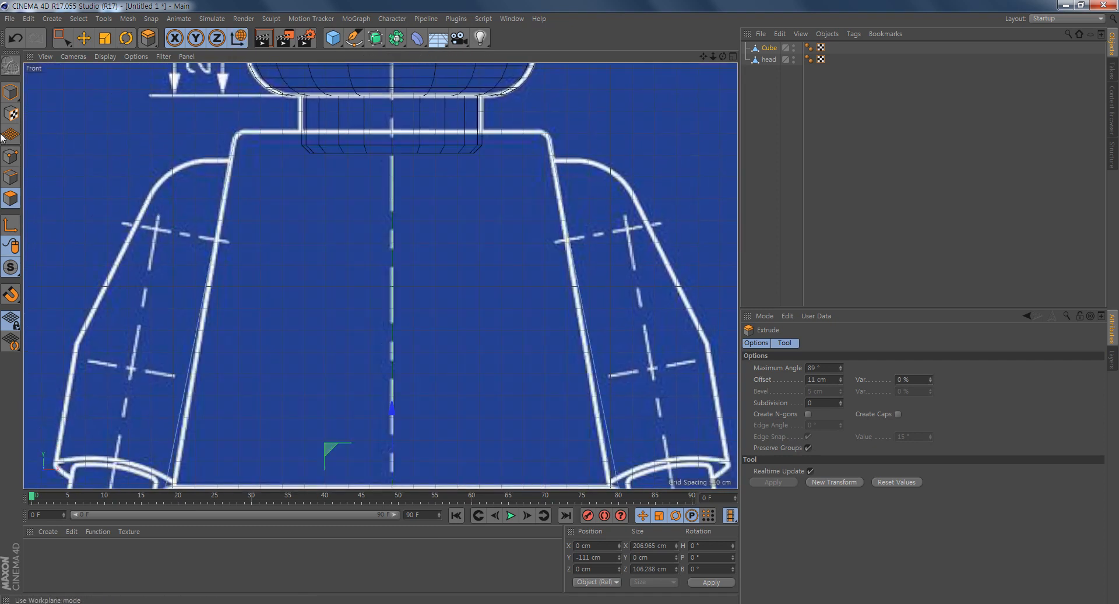
key(w)
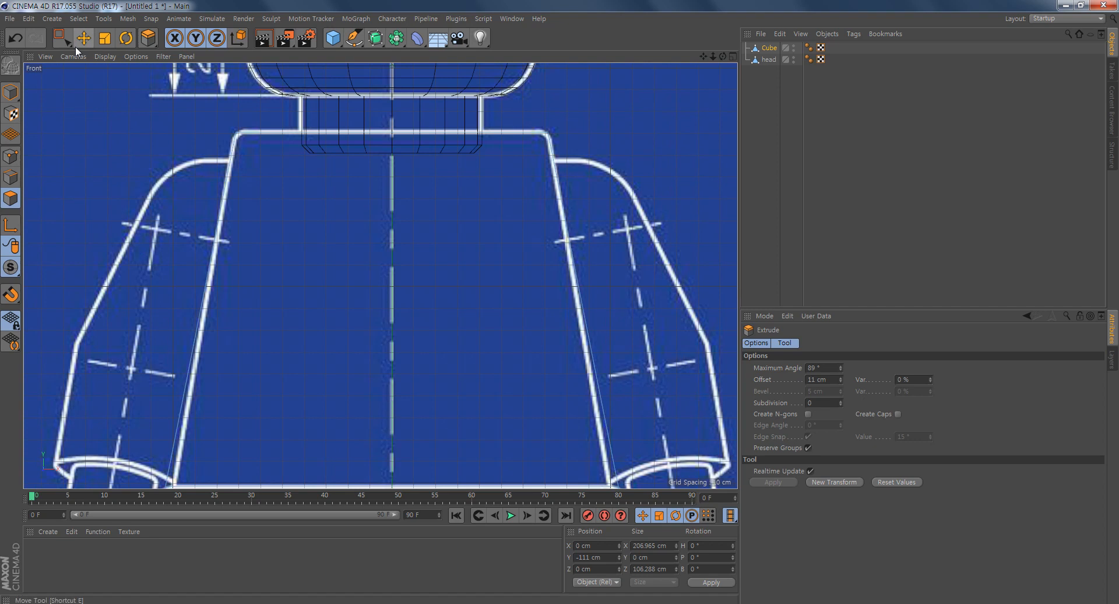
click(83, 38)
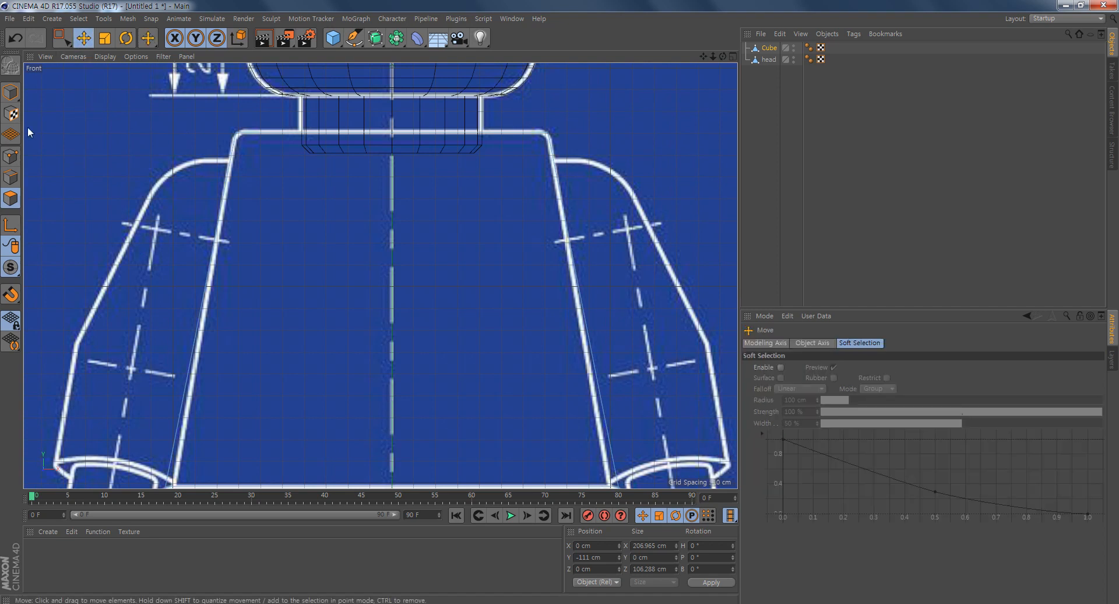
click(12, 179)
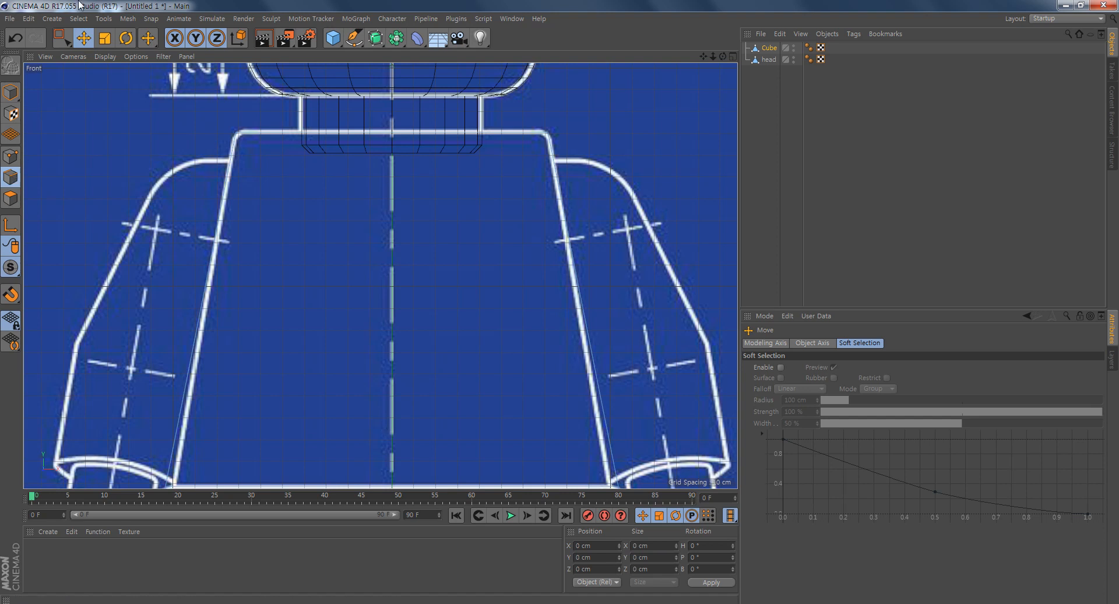
- Rectangle-select the four edges around the torso's top face
click(60, 39)
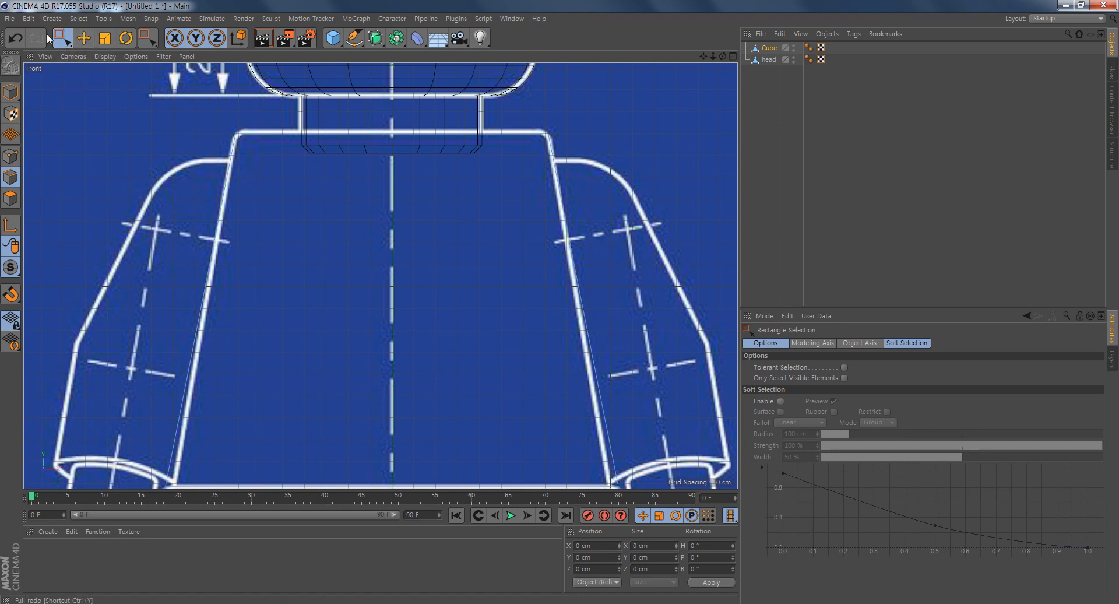
alt+middle_drag(280, 220, 276, 248)
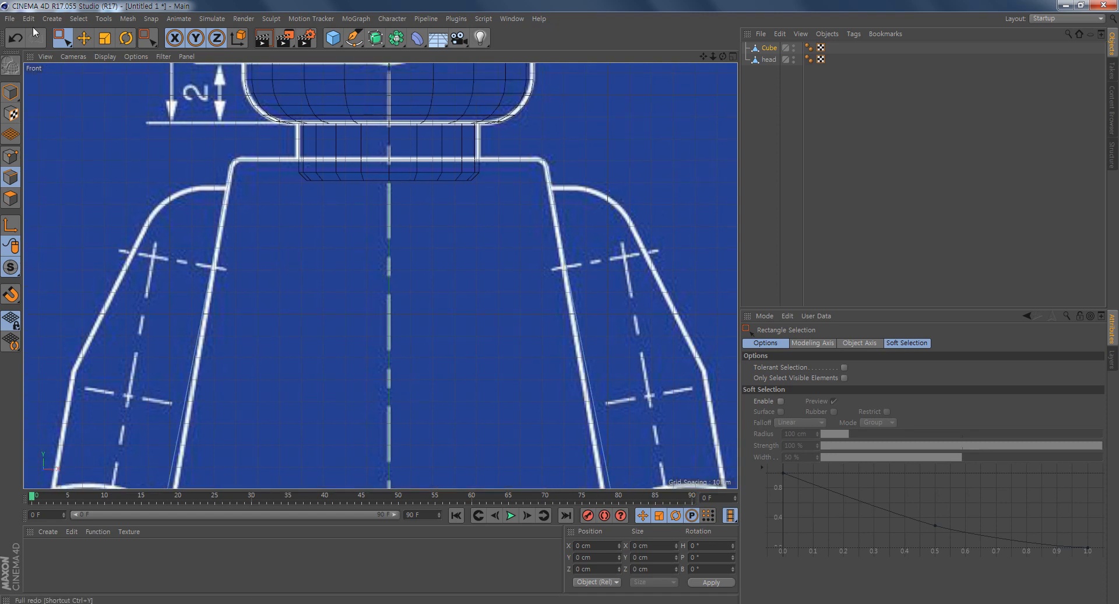
drag(629, 115, 175, 186)
drag(165, 124, 600, 198)
drag(175, 99, 616, 216)
middle_click(324, 252)
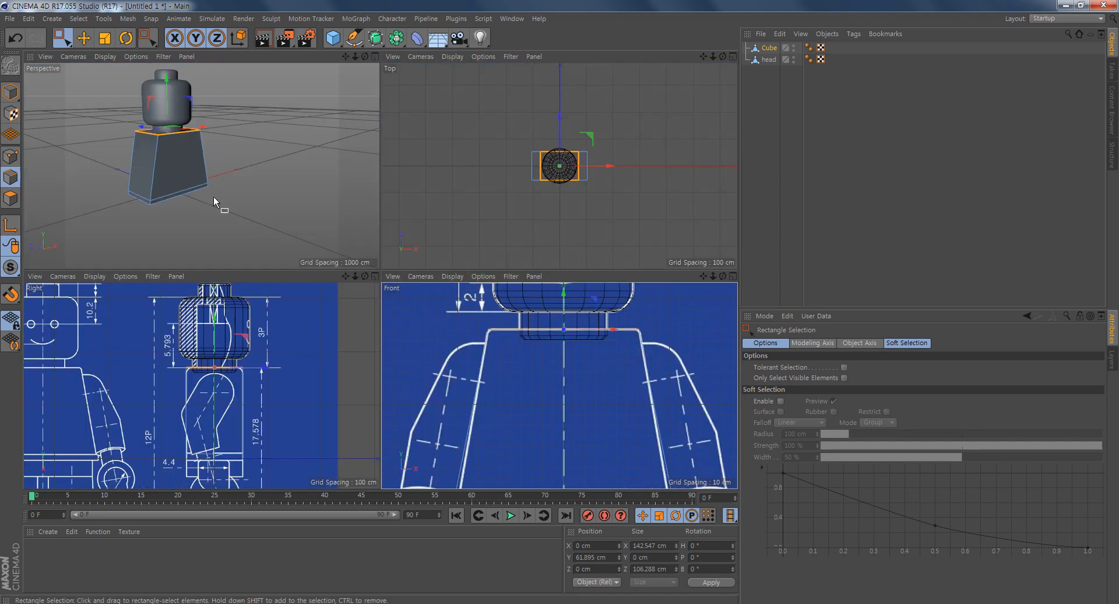
scroll(125, 131, up, 4)
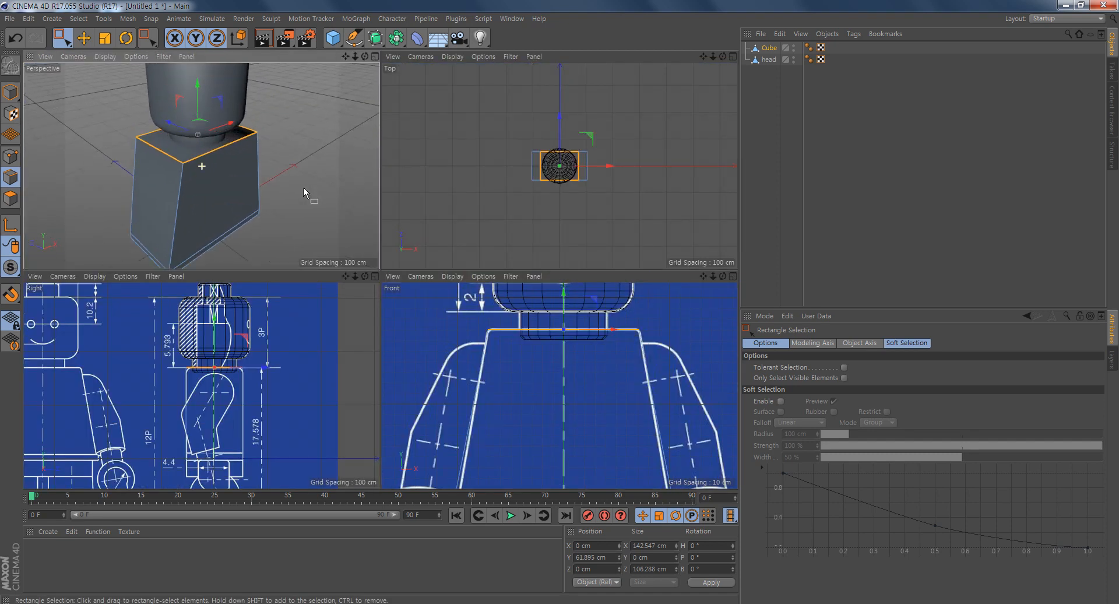
alt+middle_drag(303, 187, 297, 208)
alt+drag(265, 226, 250, 207)
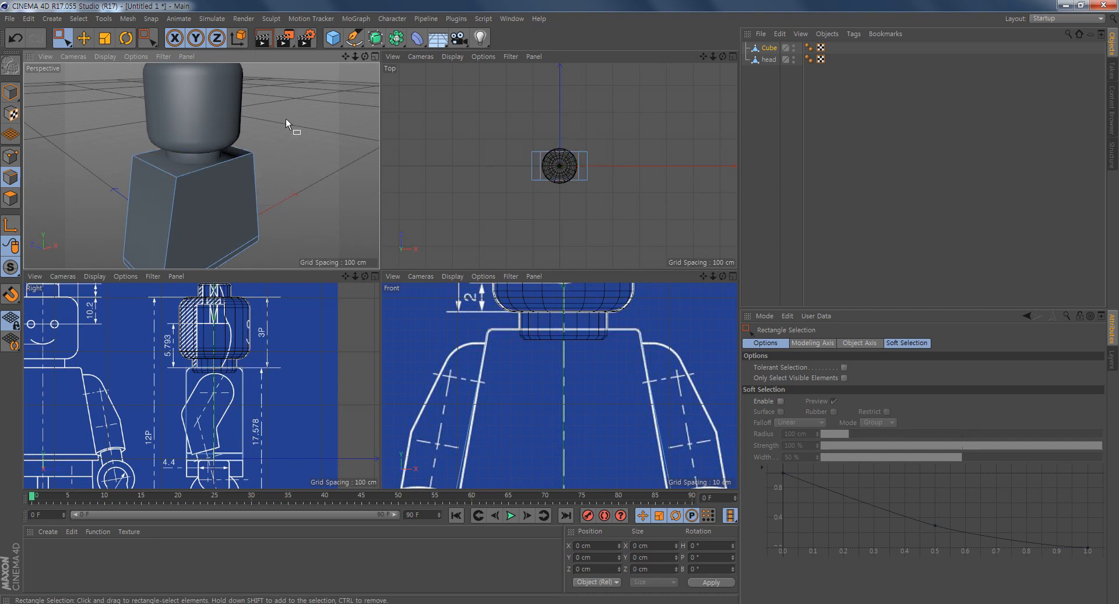
drag(283, 115, 97, 187)
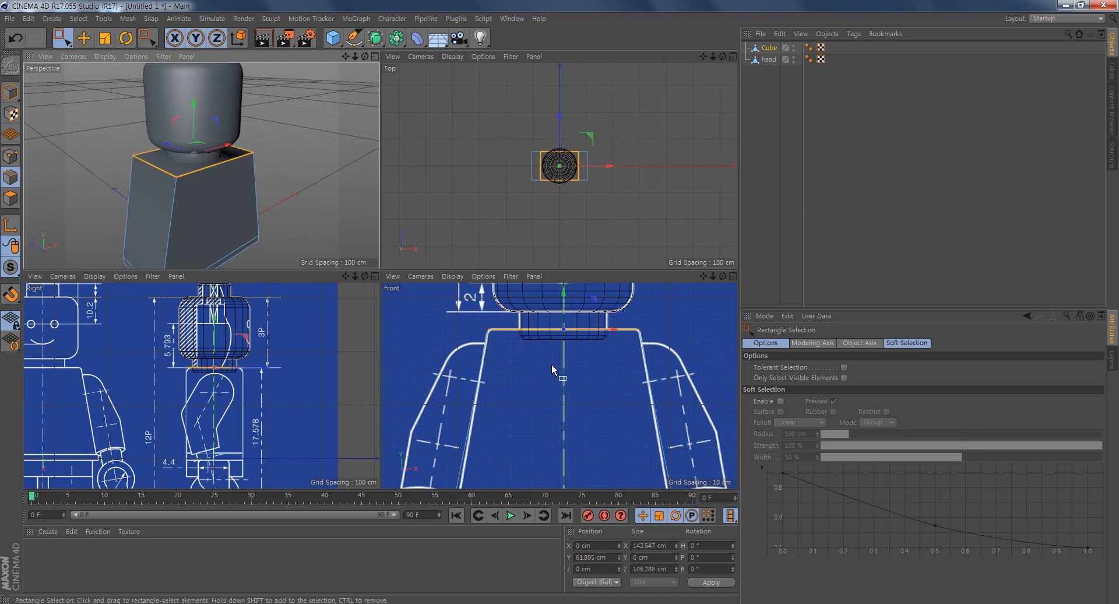
- Bevel the torso's selected top edges with an offset of 7.5 cm and 1 subdivision, matching the blueprint's rounded shoulders
alt+middle_drag(551, 377, 544, 408)
scroll(552, 403, up, 2)
alt+middle_drag(646, 393, 628, 380)
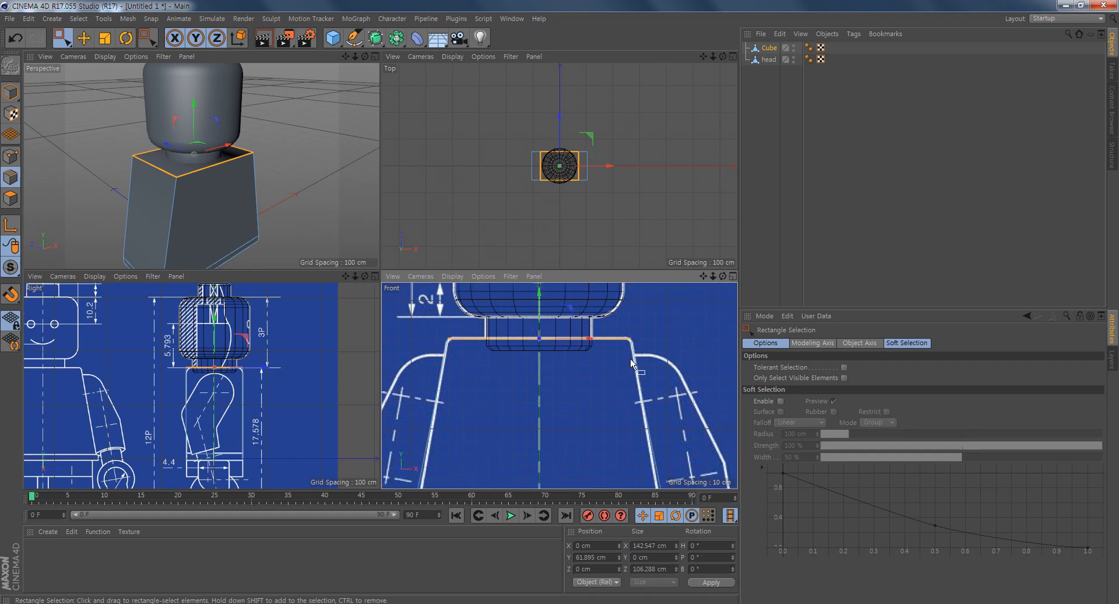
right_click(656, 307)
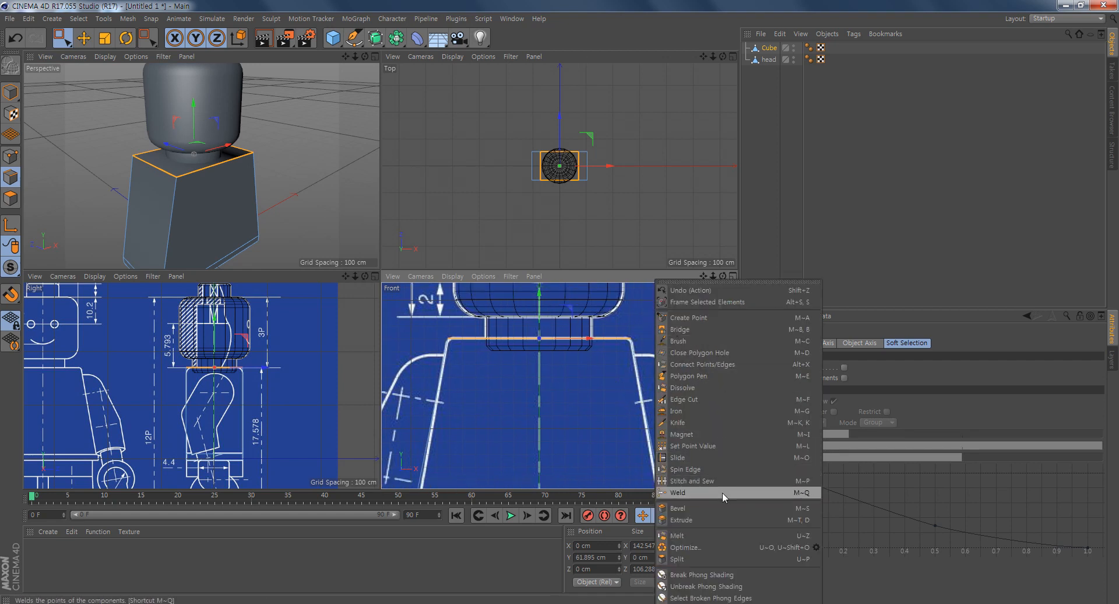
click(694, 506)
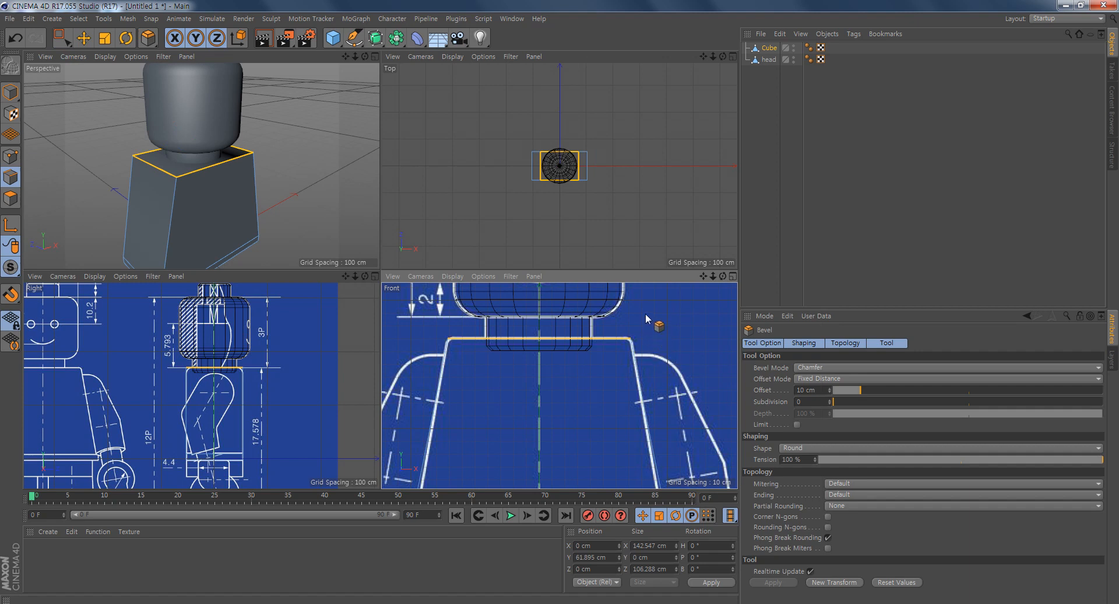
drag(658, 401, 690, 401)
alt+right_drag(126, 371, 220, 394)
alt+middle_drag(216, 390, 65, 403)
alt+right_drag(180, 398, 218, 410)
alt+middle_drag(239, 408, 204, 397)
alt+right_drag(204, 397, 230, 407)
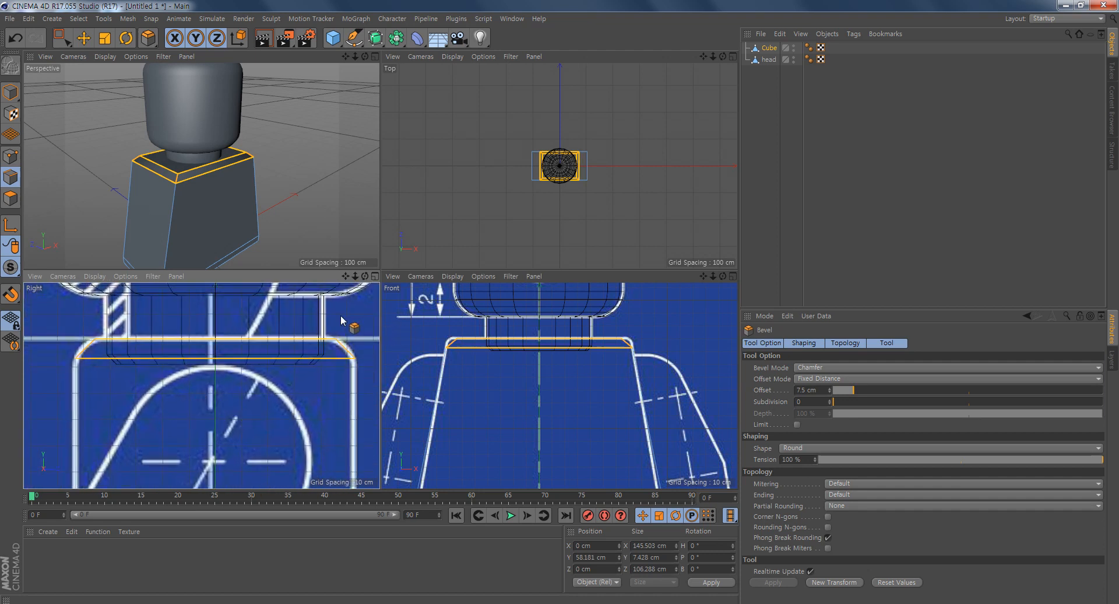
click(831, 401)
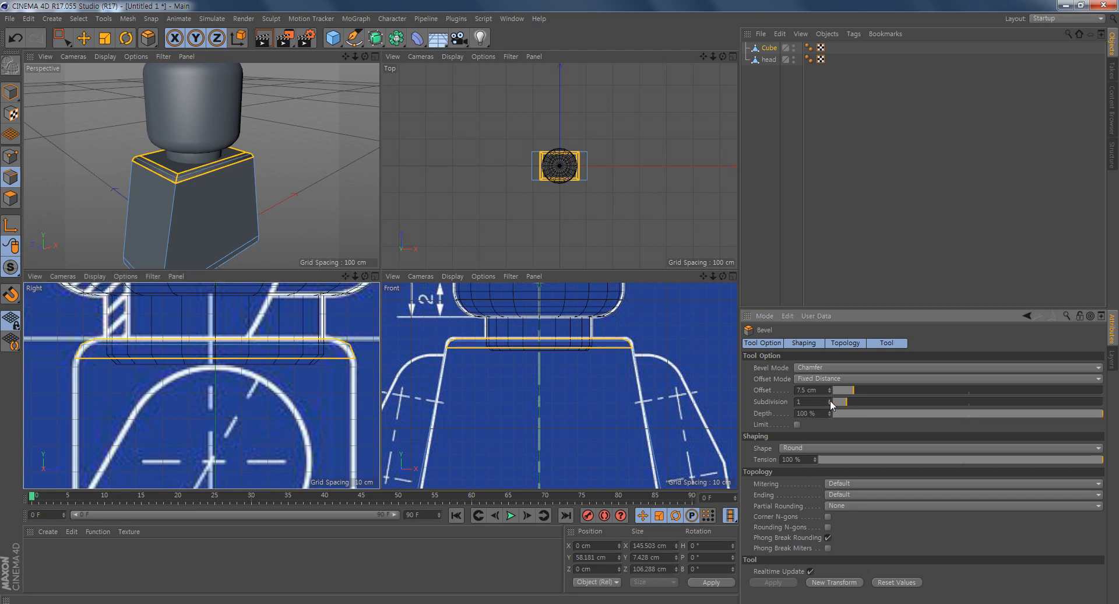
alt+drag(205, 193, 303, 170)
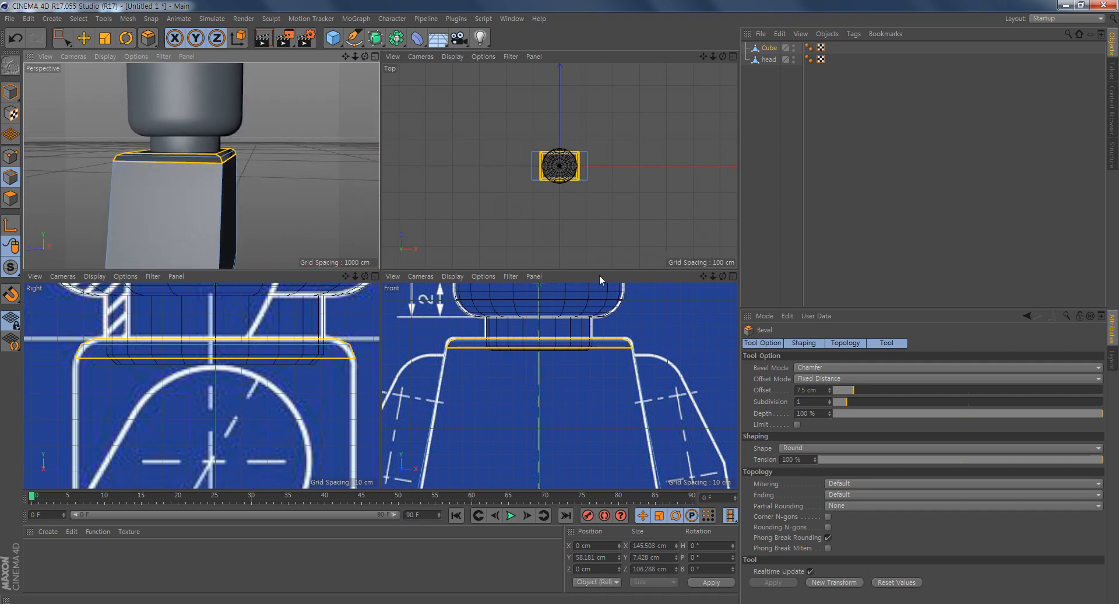
- Select the upper and lower edge loops of the torso's waist band
alt+middle_drag(622, 391, 634, 209)
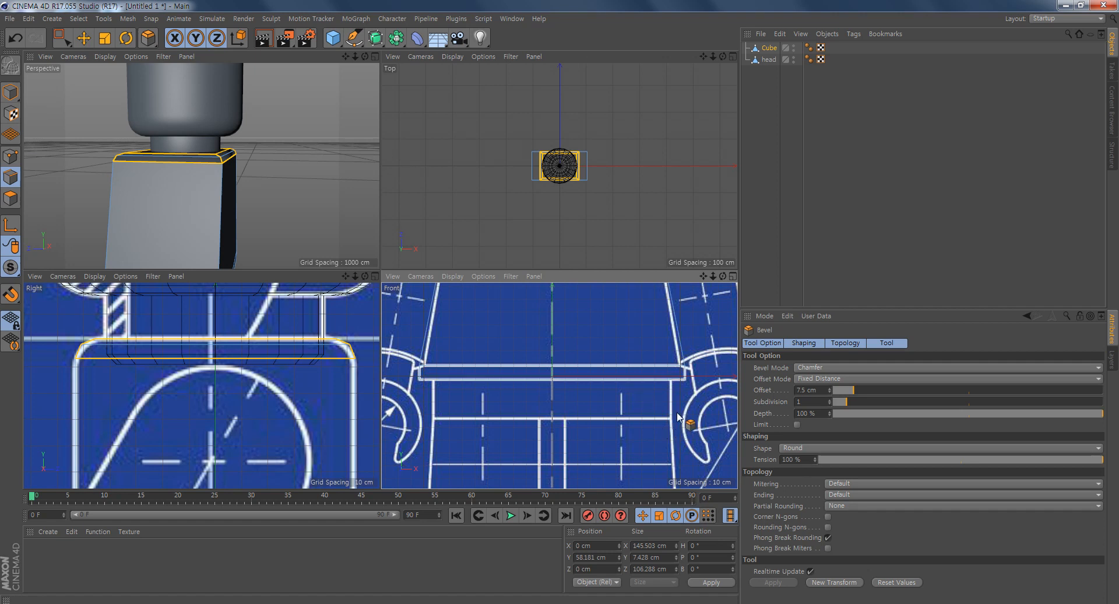
key(0)
drag(703, 406, 408, 374)
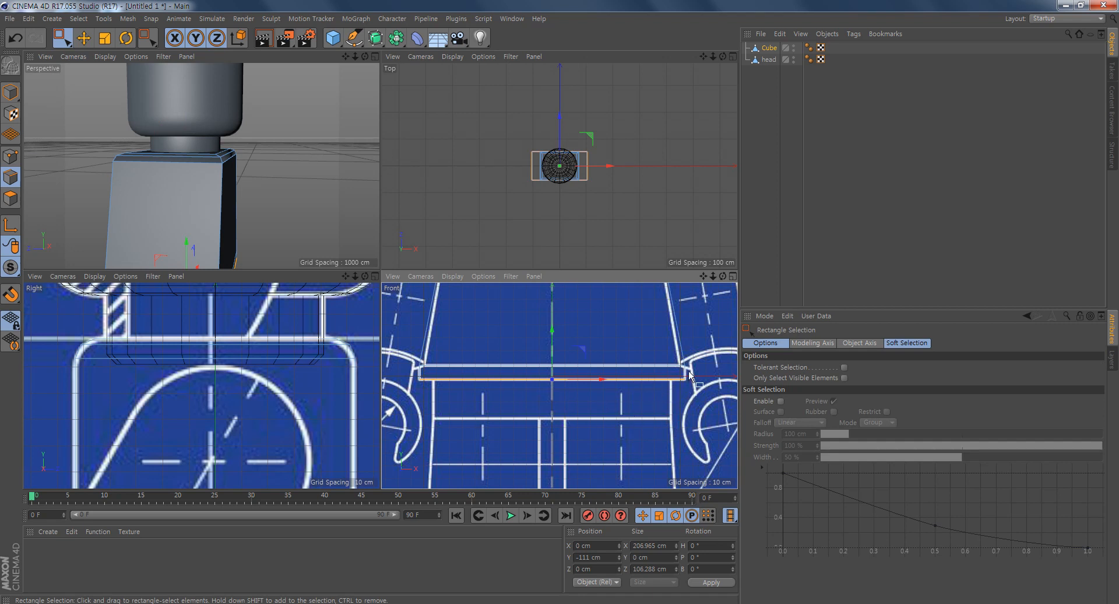
drag(699, 352, 398, 375)
alt+drag(236, 228, 204, 186)
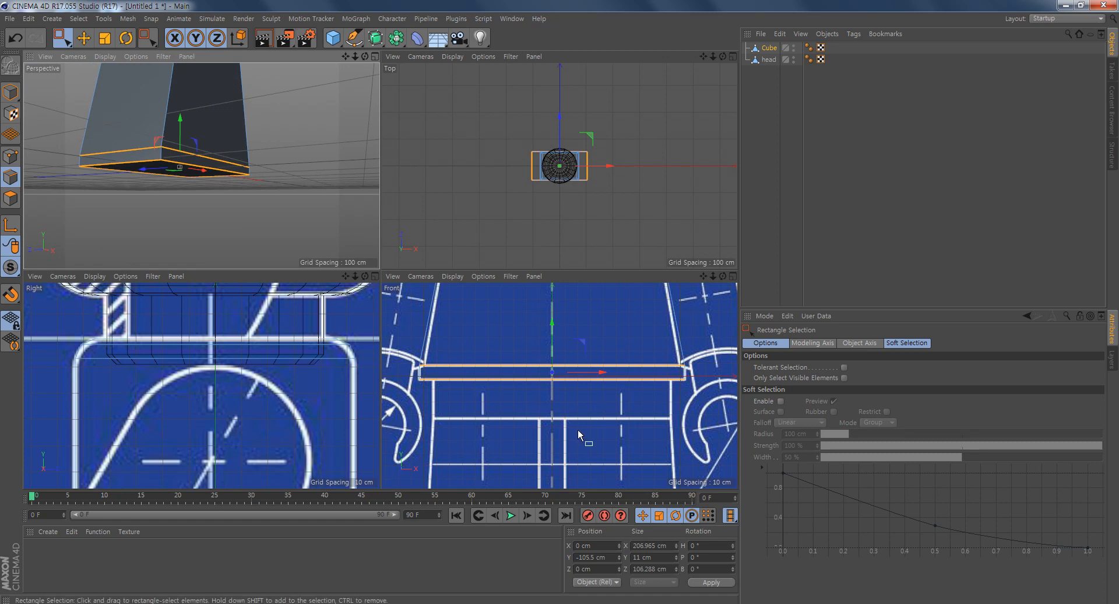
- Bevel the waist band's selected edges with an offset of 2 cm and 0 subdivisions
alt+middle_drag(578, 429, 583, 401)
right_click(582, 401)
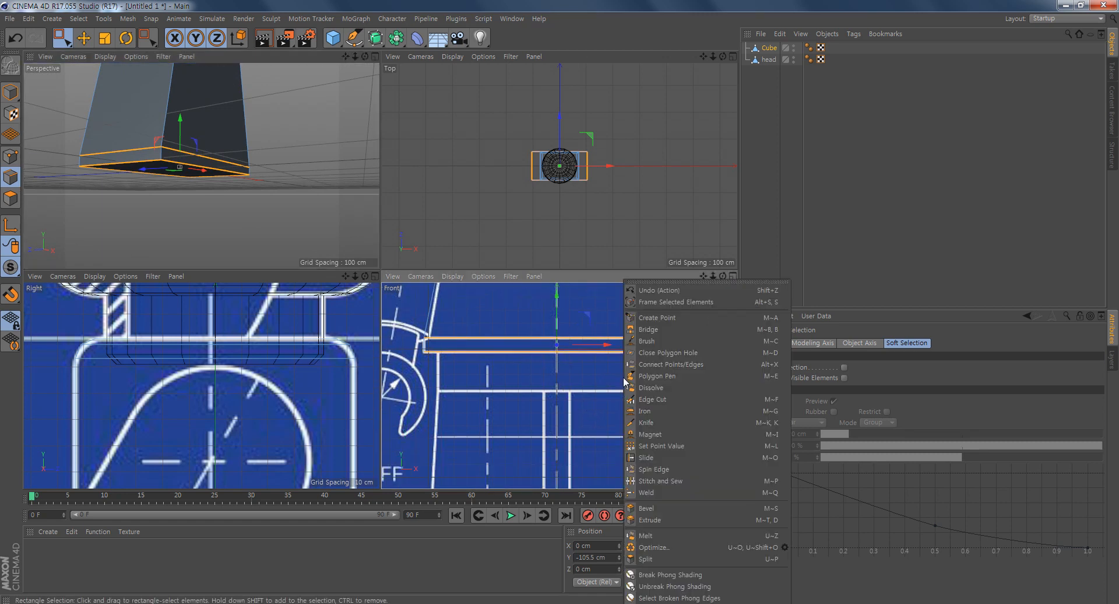
click(688, 508)
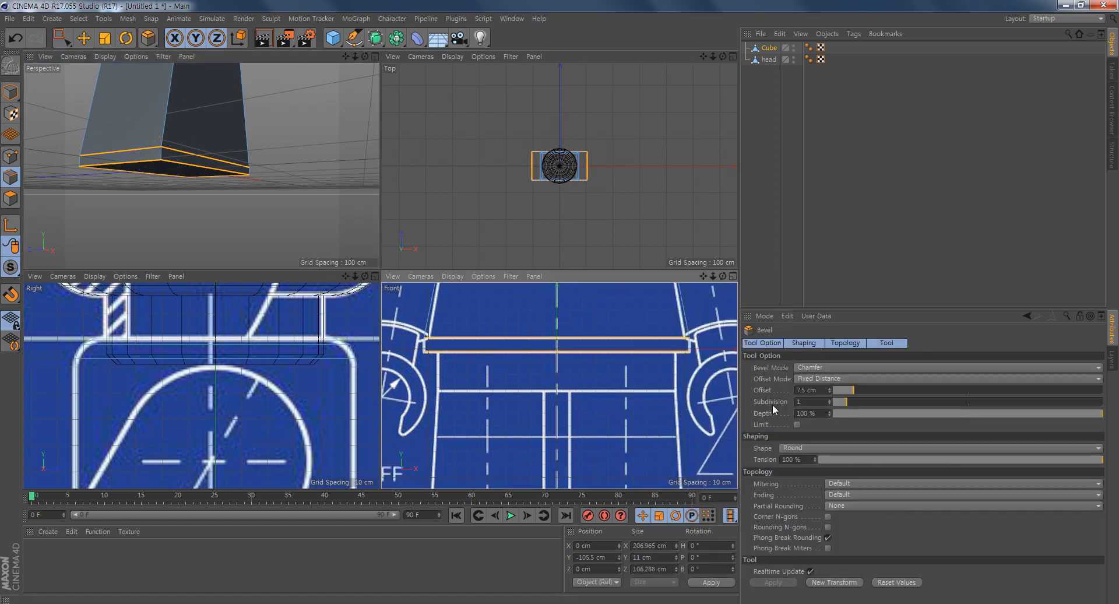
click(831, 403)
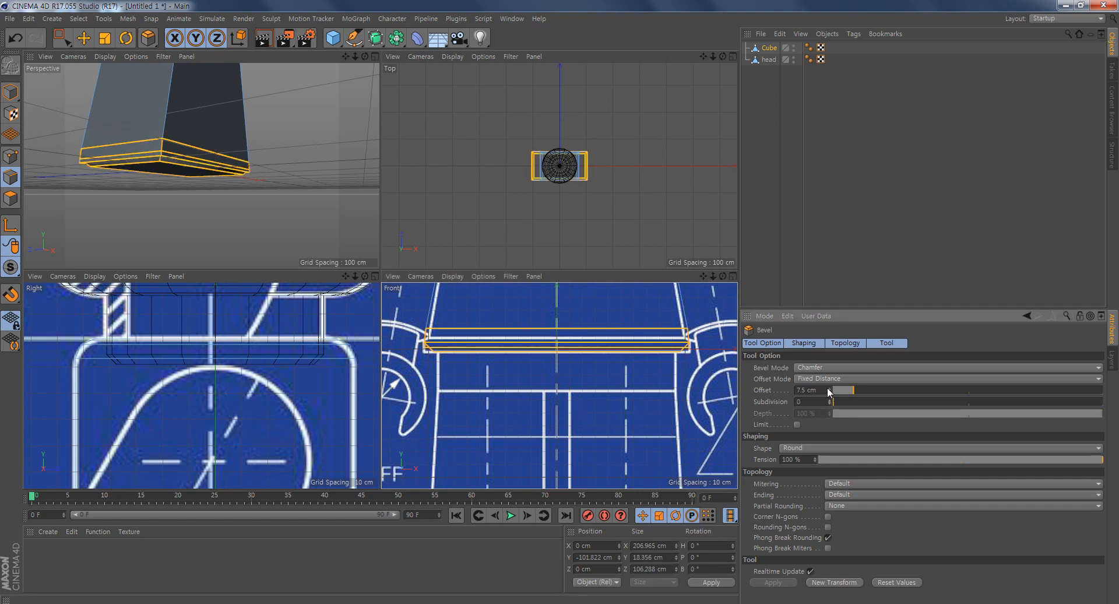
drag(831, 393, 831, 423)
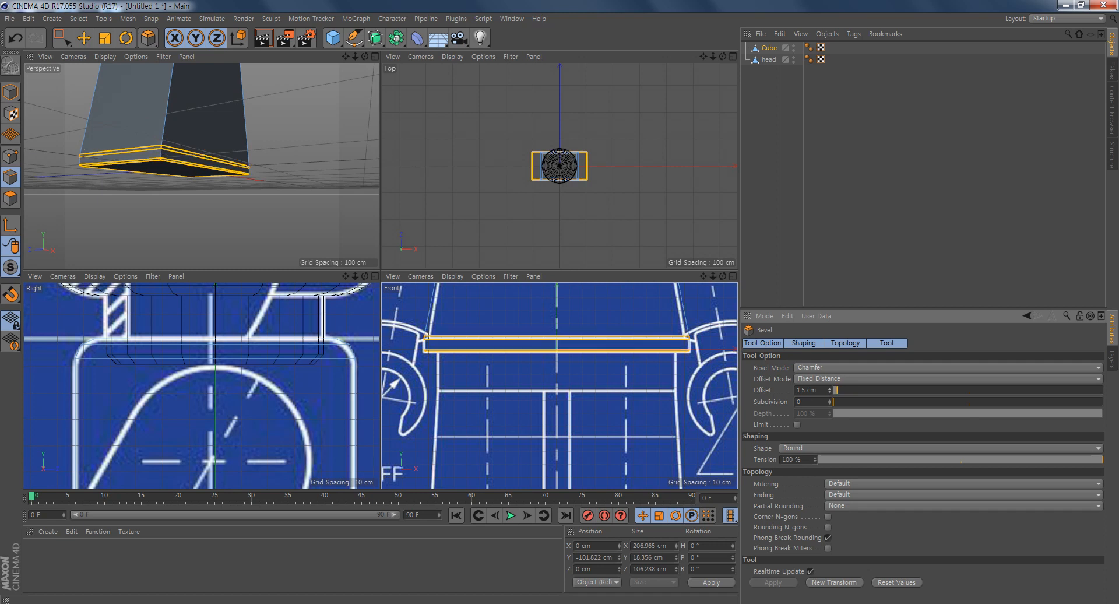
alt+middle_drag(603, 373, 606, 380)
key(ctrl+z)
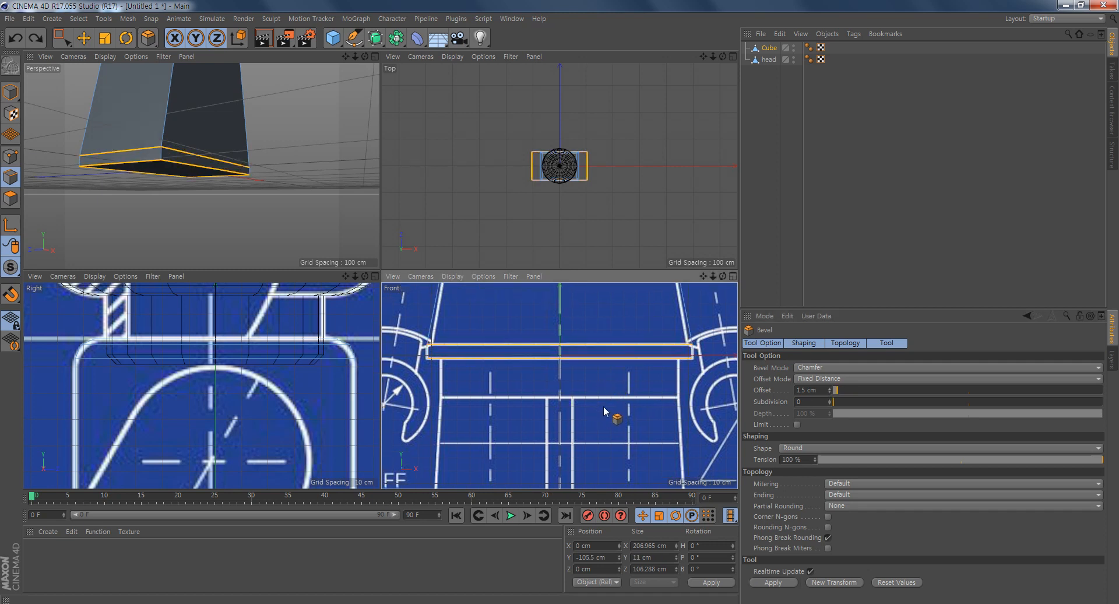
drag(536, 400, 549, 400)
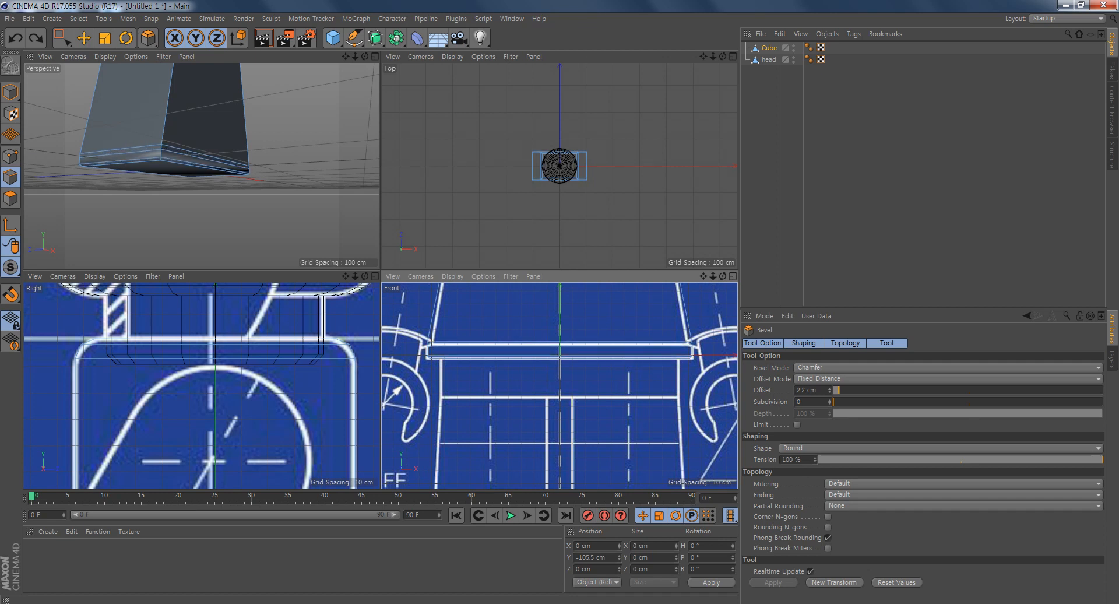
drag(549, 399, 551, 400)
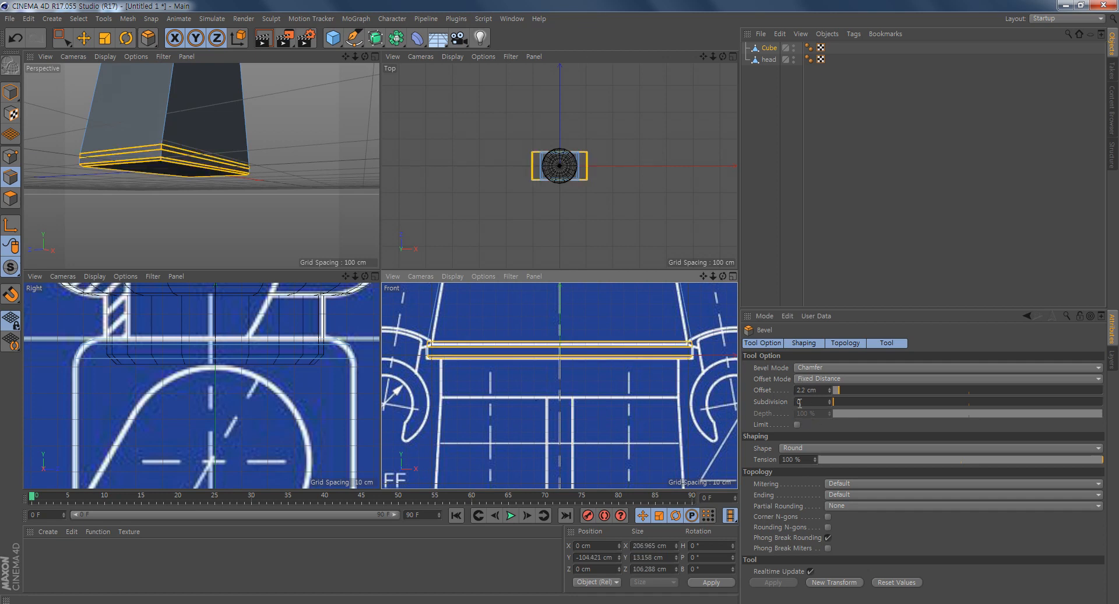
alt+middle_drag(562, 394, 559, 397)
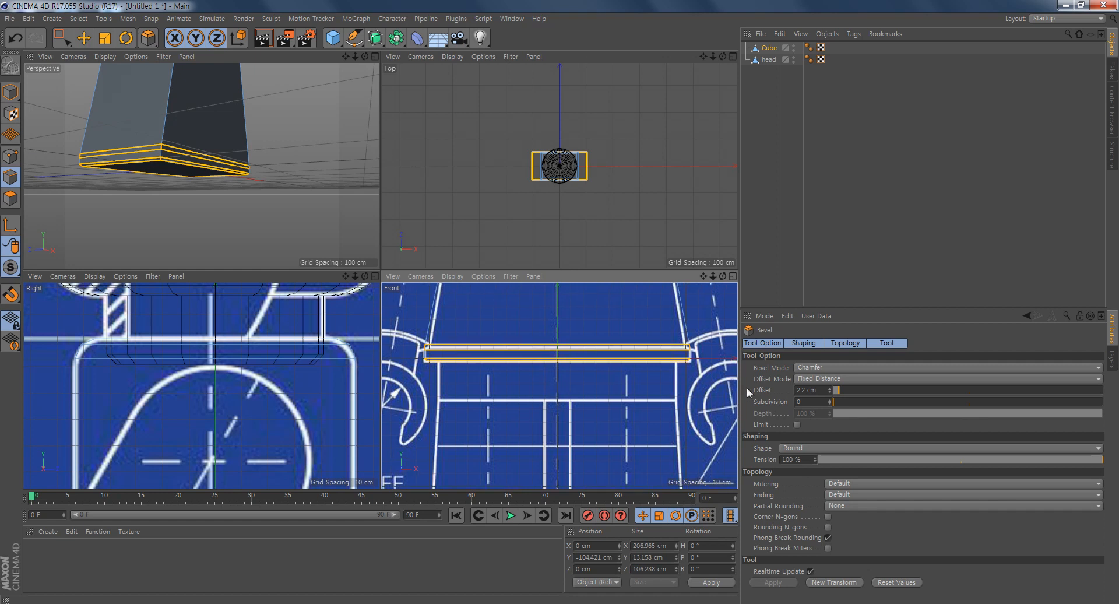
click(817, 390)
text(2)
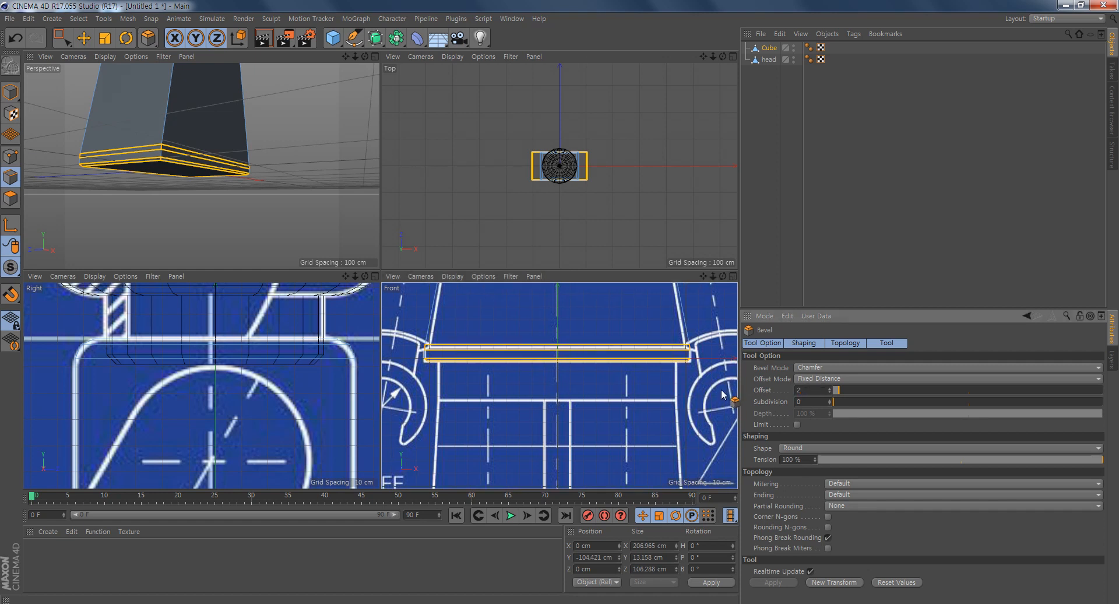
key(Return)
- Switch to model mode and inspect the torso's shading around the bevelled waist band and shoulders
alt+drag(60, 195, 158, 183)
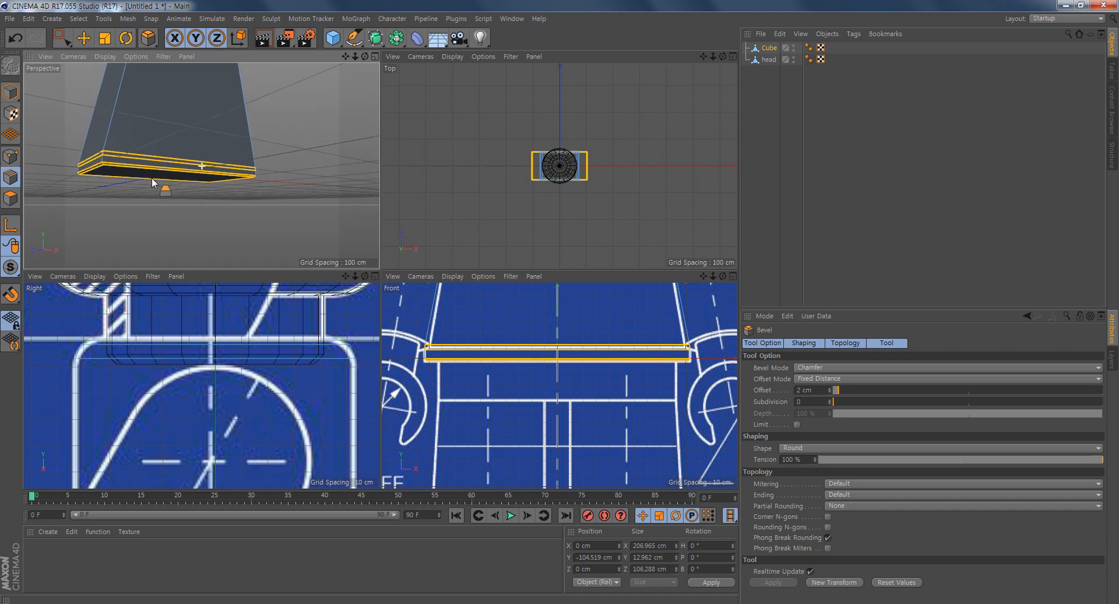
click(14, 96)
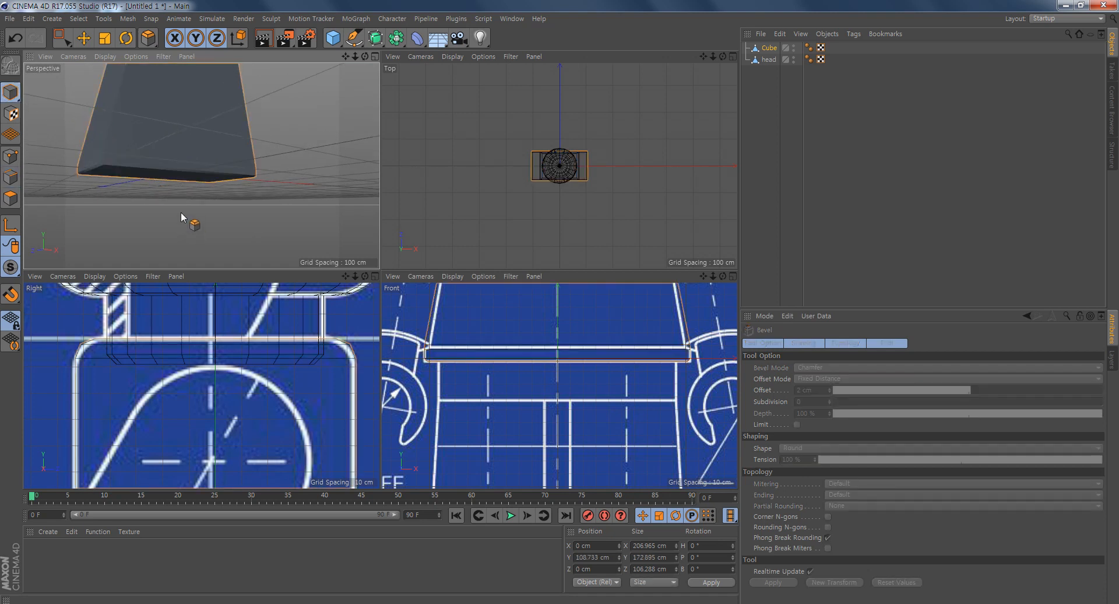
key(e)
click(272, 189)
alt+drag(273, 189, 251, 215)
click(185, 167)
scroll(157, 209, up, 4)
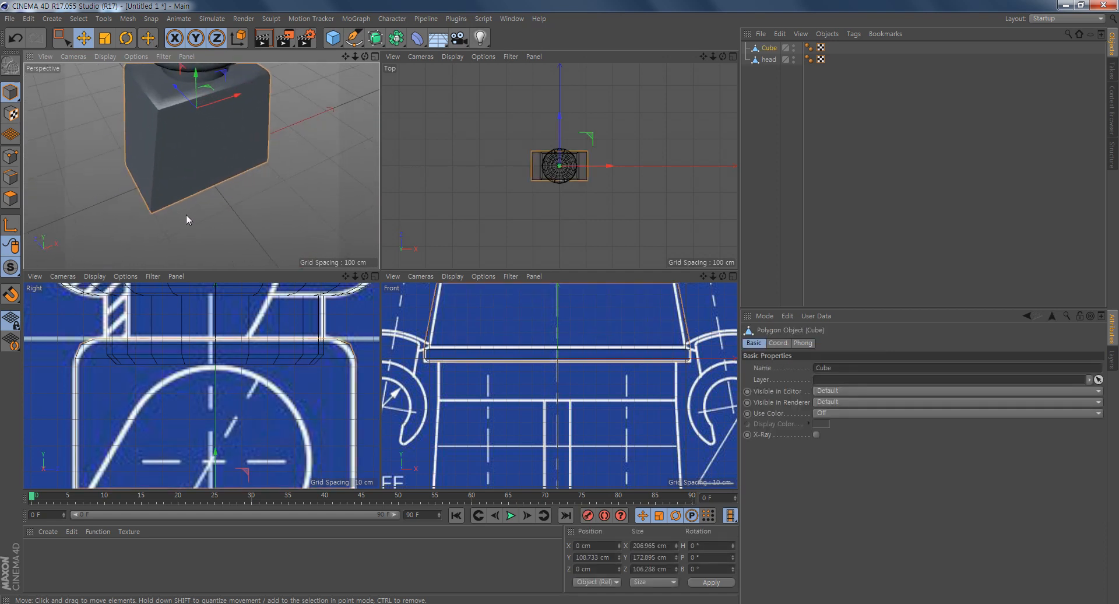
alt+middle_drag(509, 345, 539, 438)
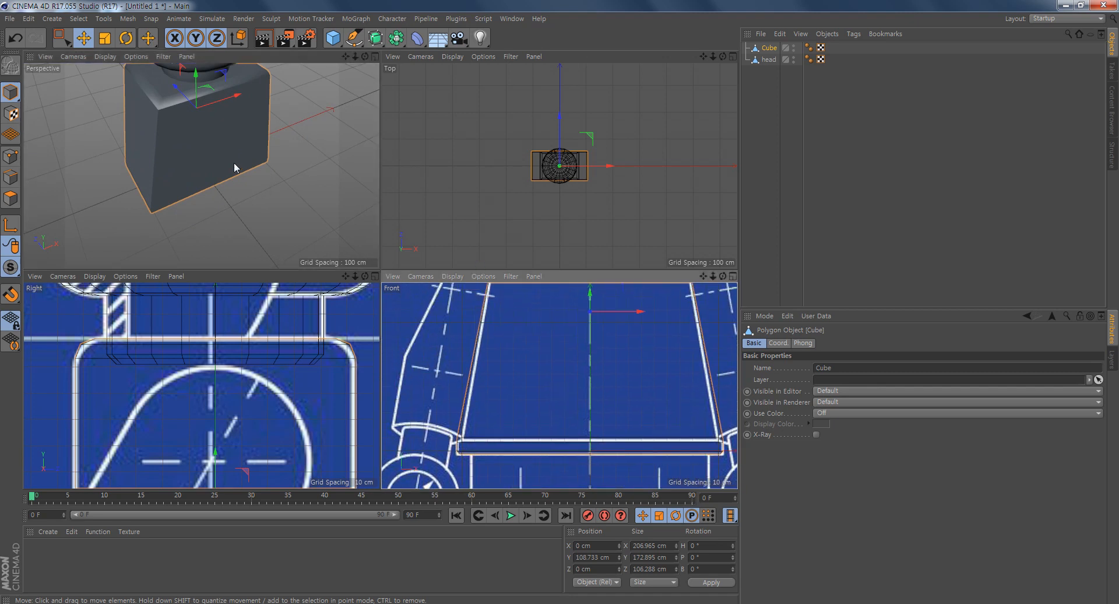
alt+middle_drag(234, 168, 207, 224)
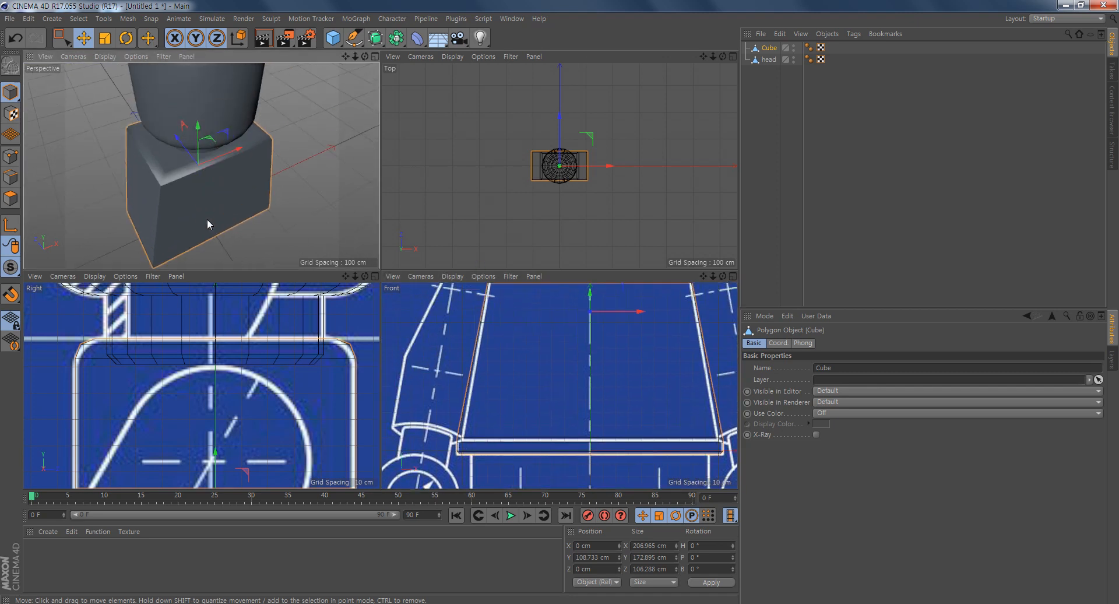
- Return to edge mode and select the torso's four long vertical corner edges
click(11, 176)
alt+middle_drag(228, 225, 260, 199)
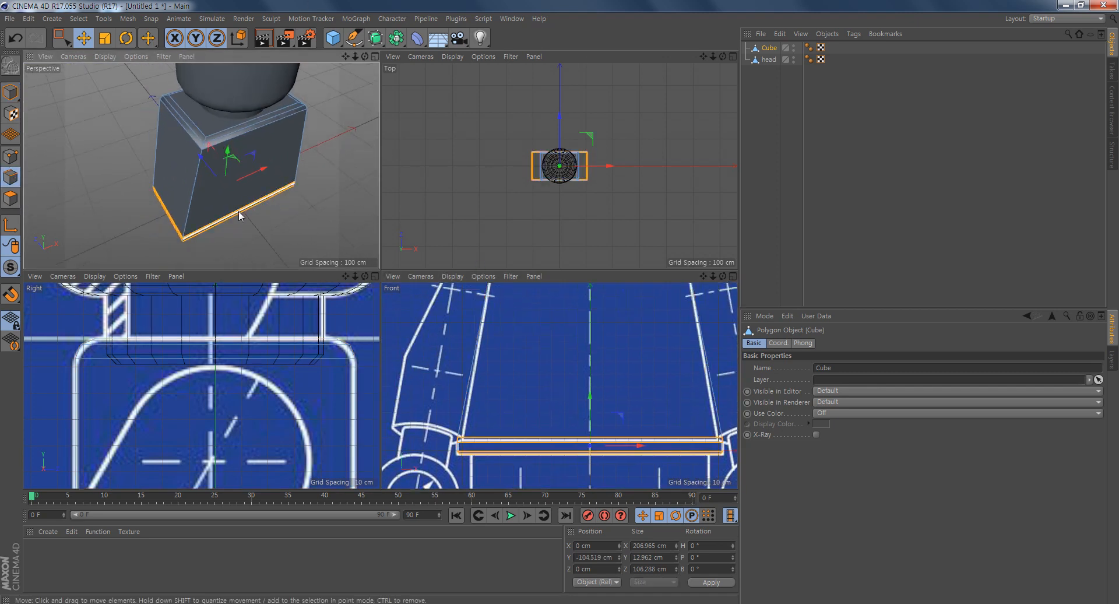
click(190, 205)
click(246, 248)
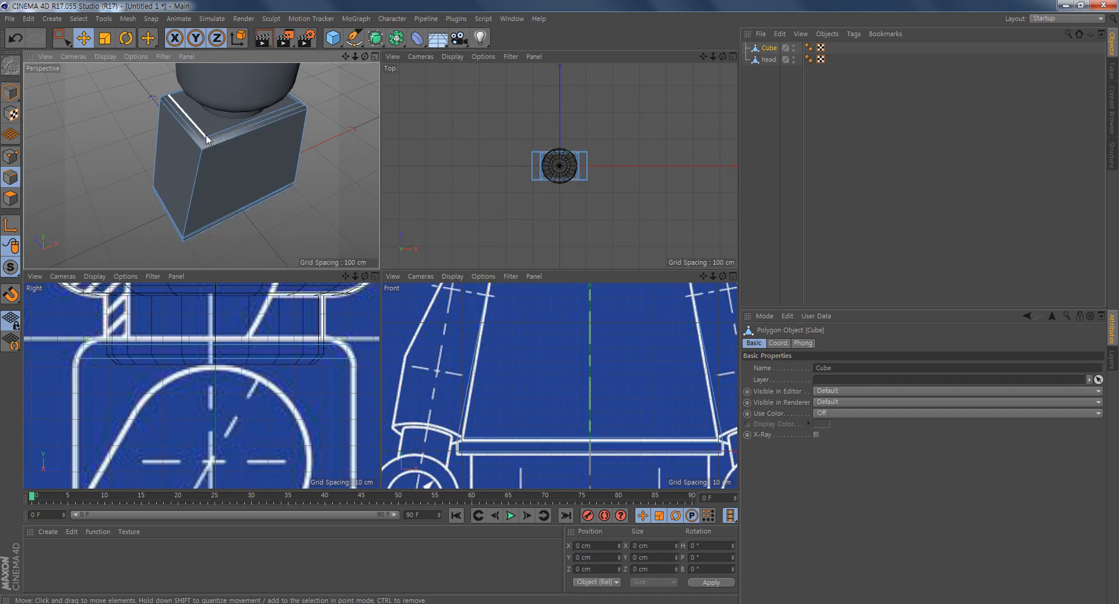
alt+drag(215, 262, 214, 156)
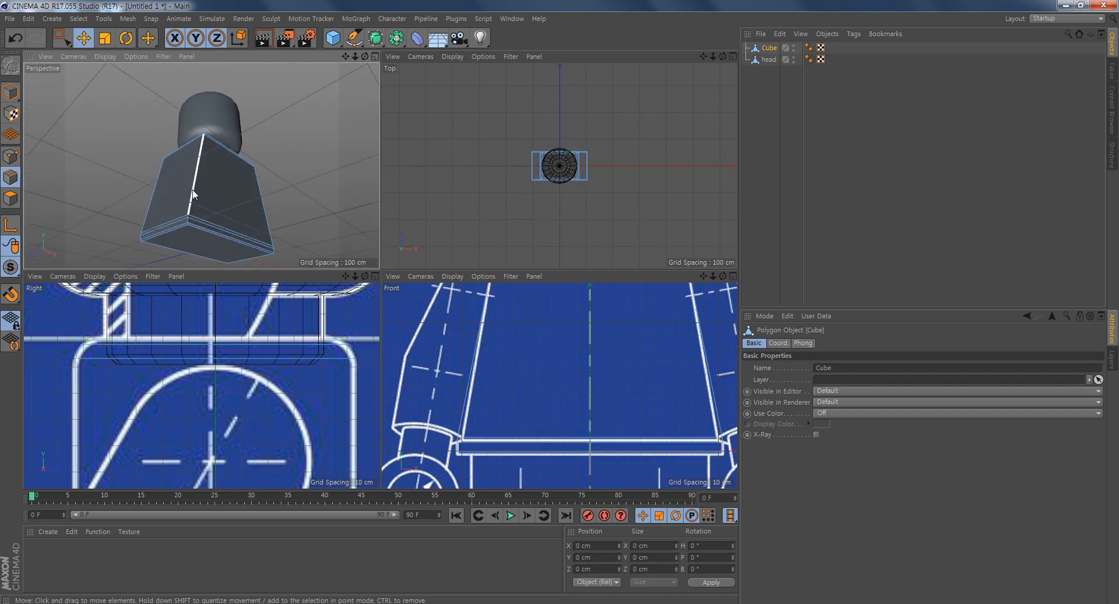
click(200, 169)
alt+drag(292, 196, 236, 184)
shift+click(236, 183)
shift+click(273, 153)
alt+drag(322, 154, 149, 170)
alt+drag(312, 197, 222, 160)
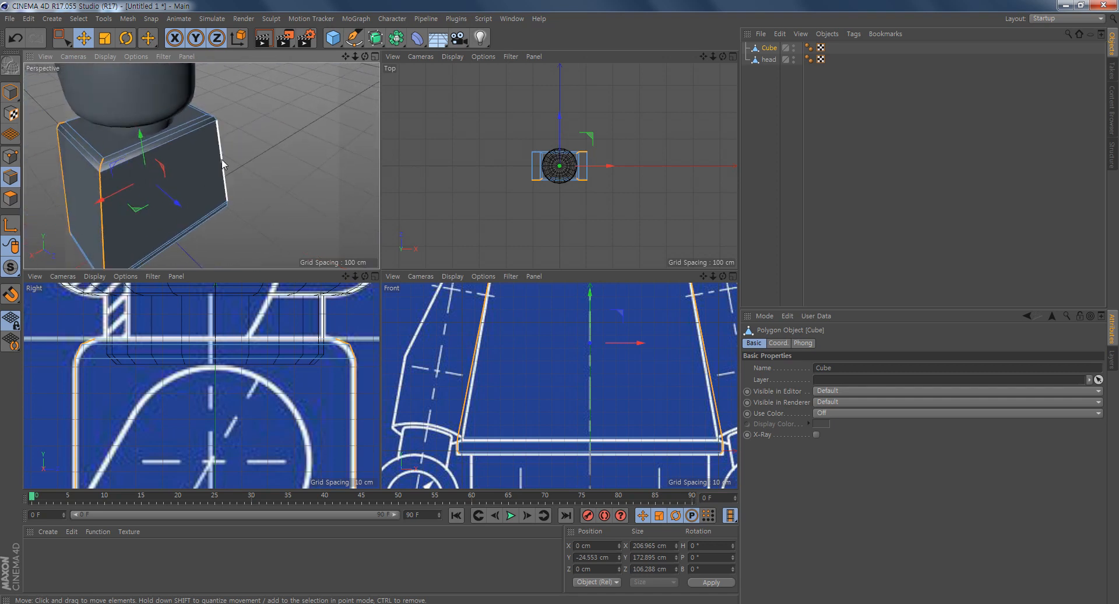
- Bevel the torso's four vertical corner edges with an offset of 2 cm
scroll(577, 162, up, 4)
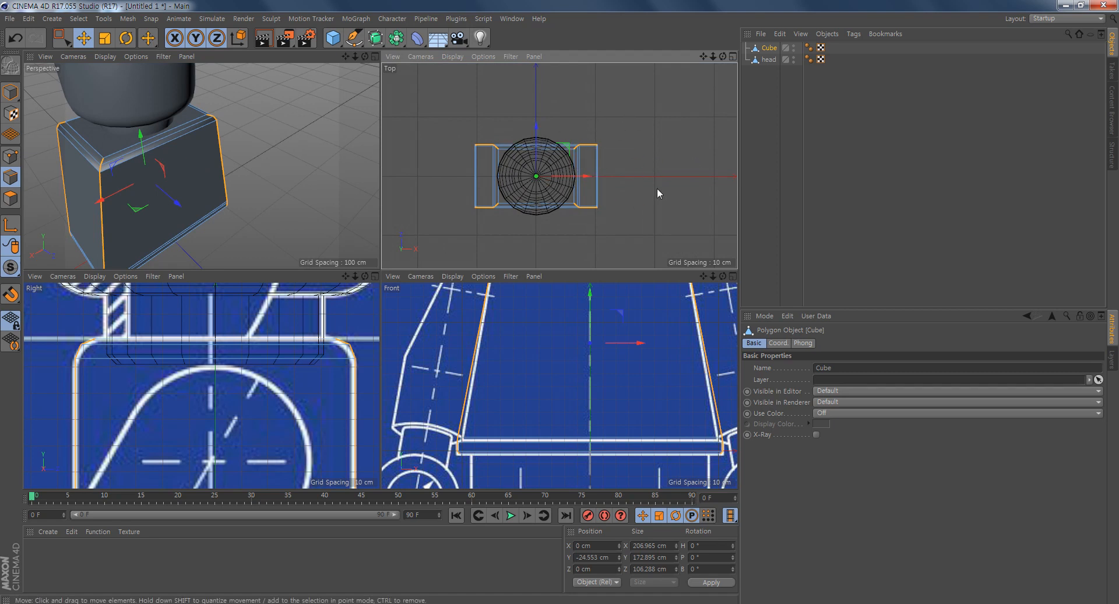
alt+drag(309, 227, 192, 211)
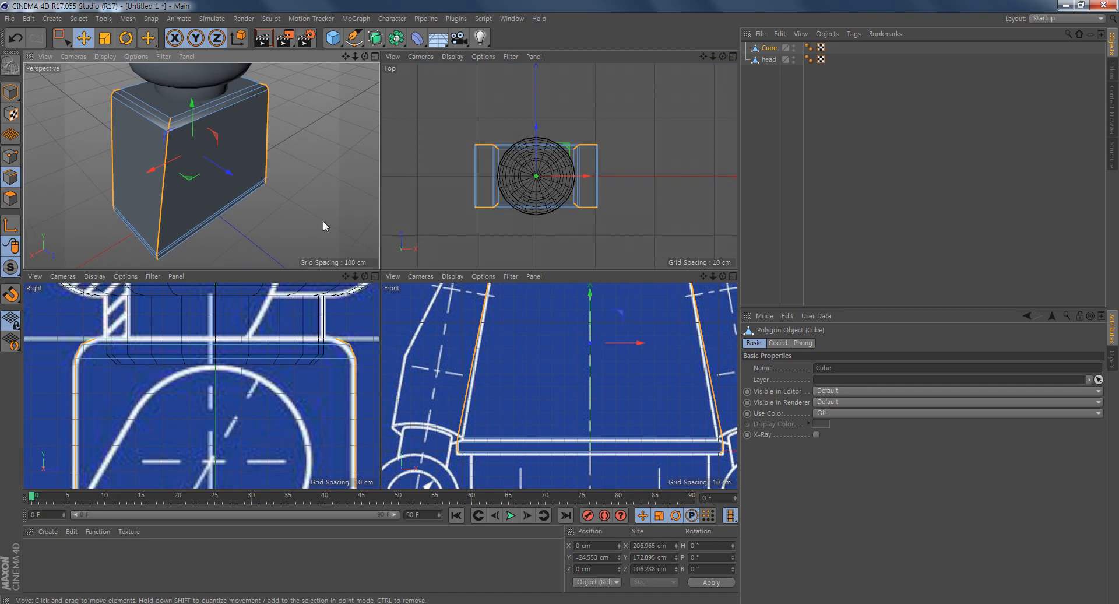
right_click(290, 117)
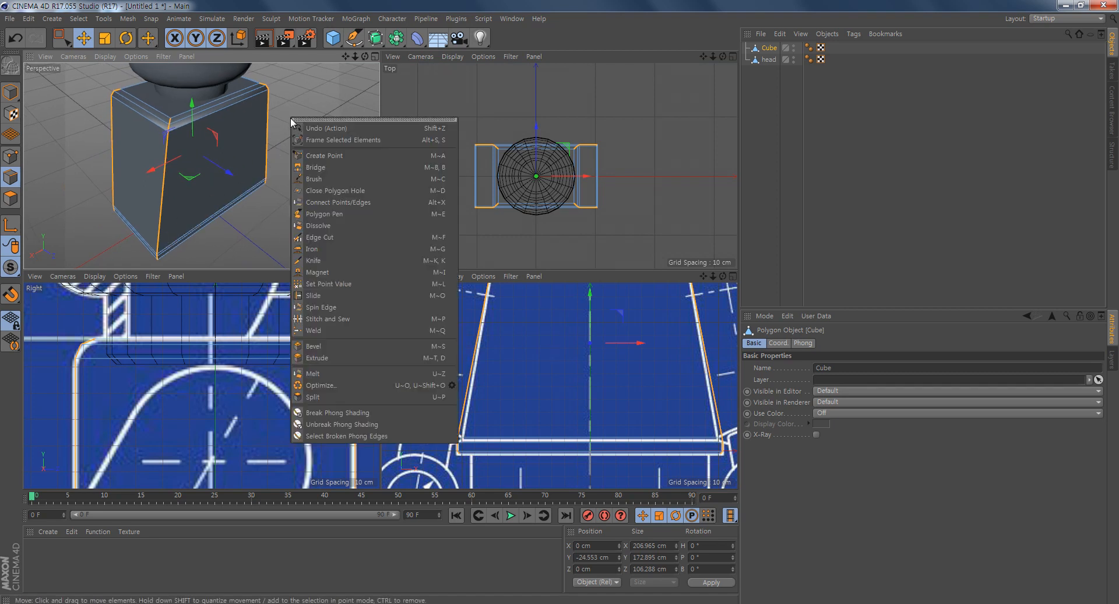
click(373, 347)
drag(271, 201, 285, 201)
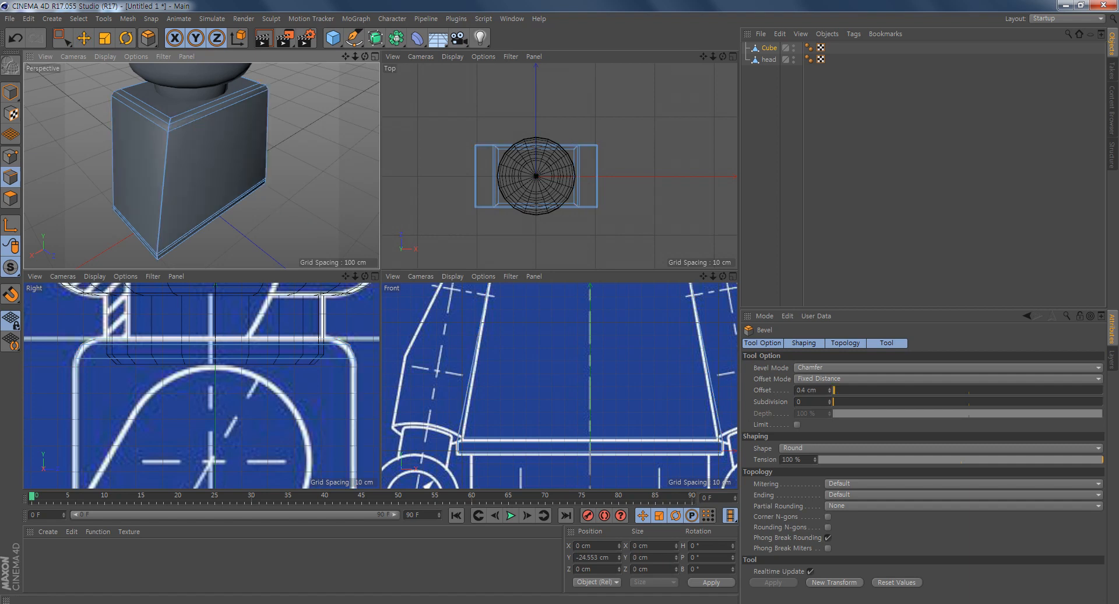
drag(285, 201, 284, 201)
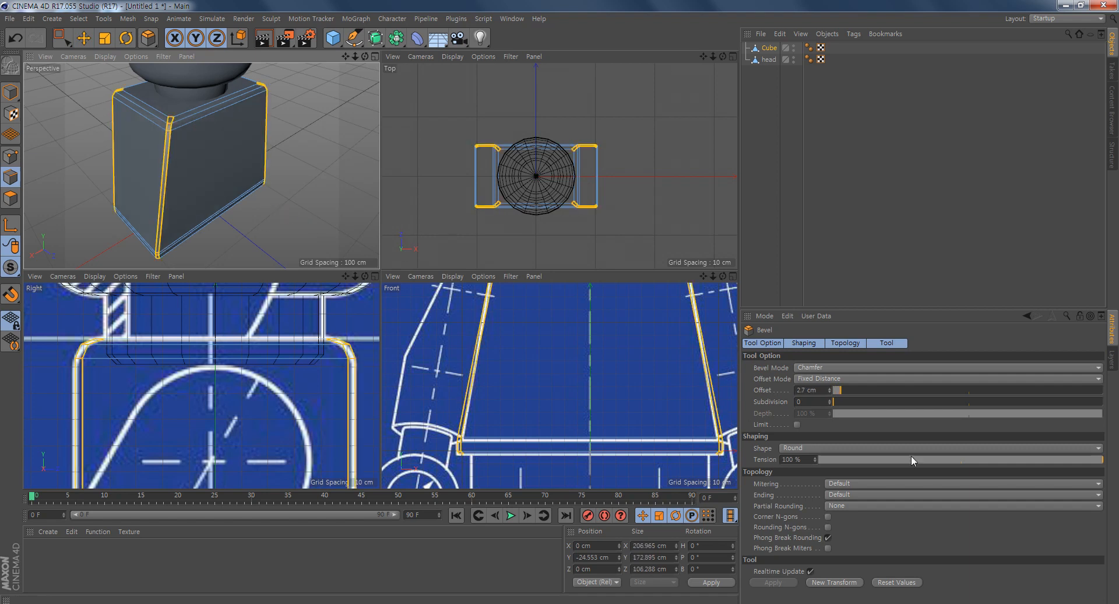
click(810, 389)
text(2)
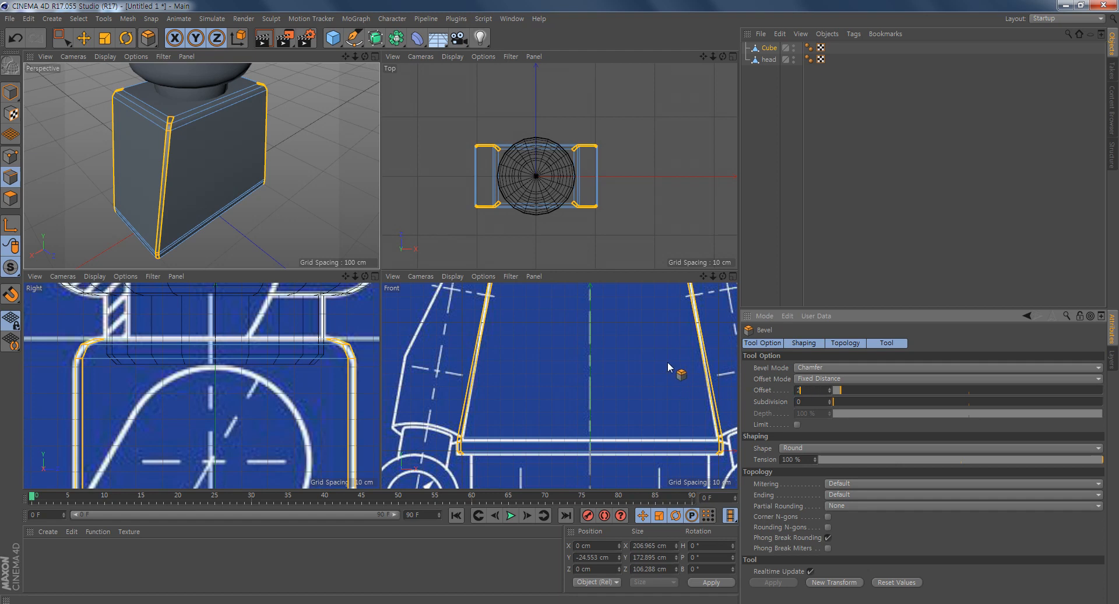
key(Return)
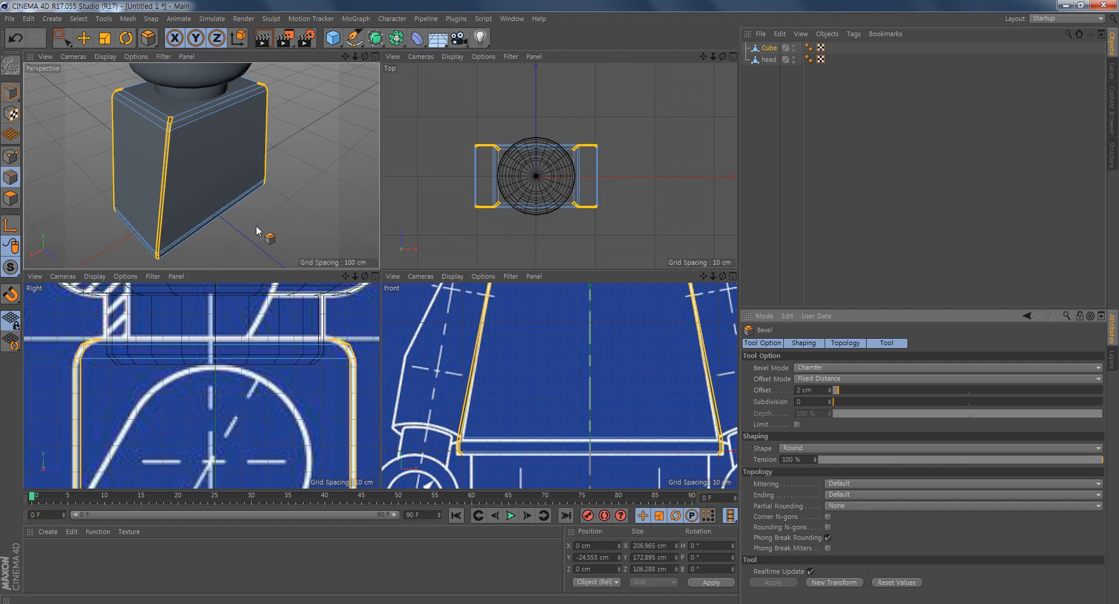
- Deselect the bevelled edges and rename the torso cube as body
key(e)
click(282, 223)
alt+drag(282, 223, 189, 205)
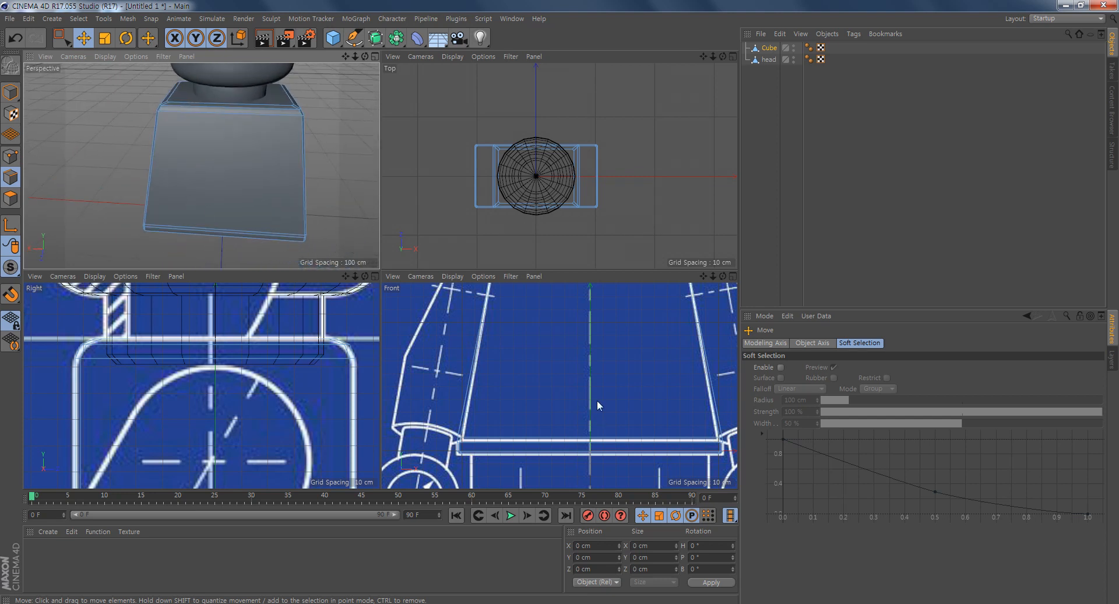
alt+middle_drag(557, 389, 505, 334)
scroll(542, 343, down, 4)
scroll(608, 373, up, 4)
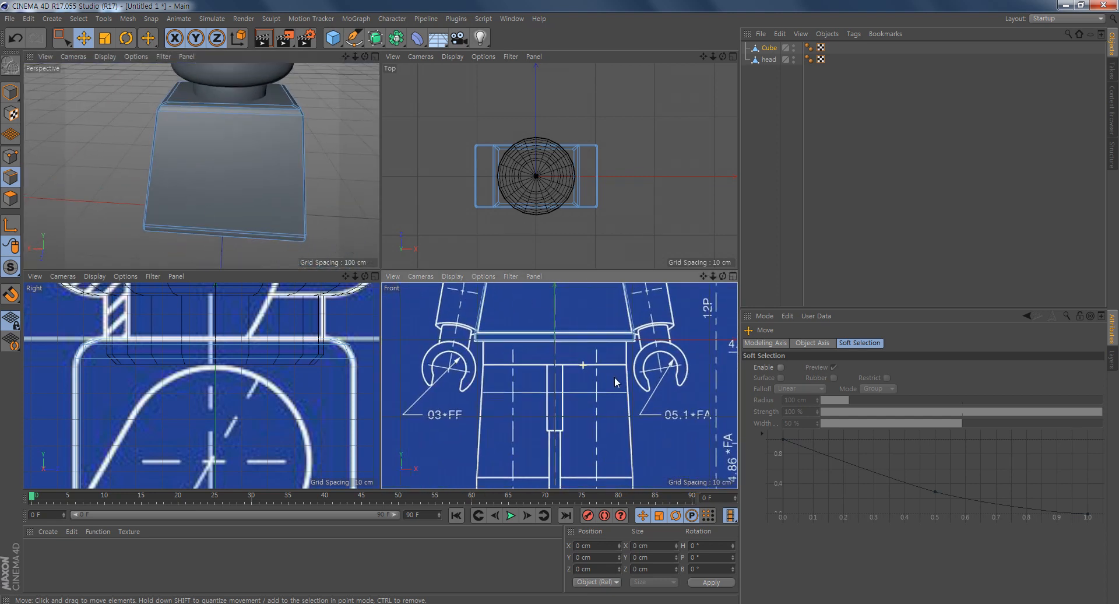
double_click(769, 49)
text(bod)
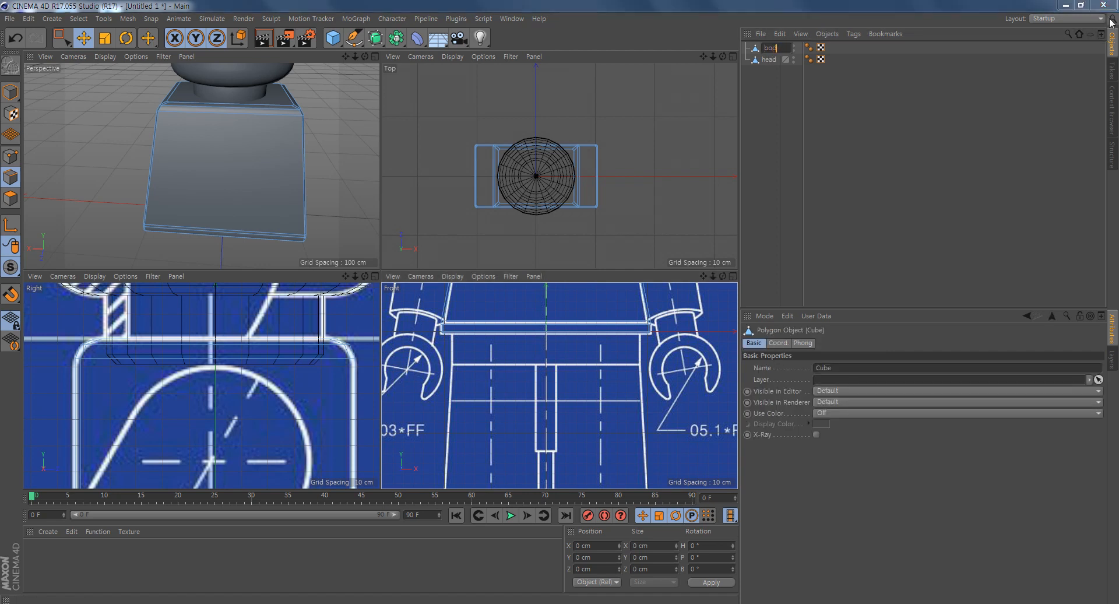
text(y)
key(Return)
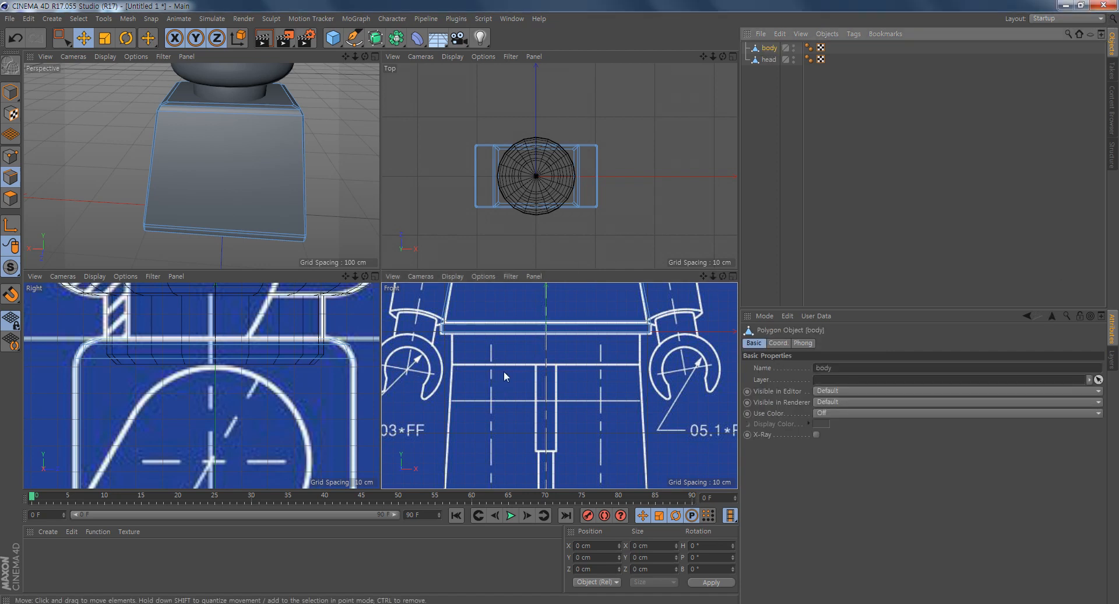
- Add a 200 cm cube and move it down until its top meets the waist band's underside, then maximize the front view
scroll(524, 376, up, 2)
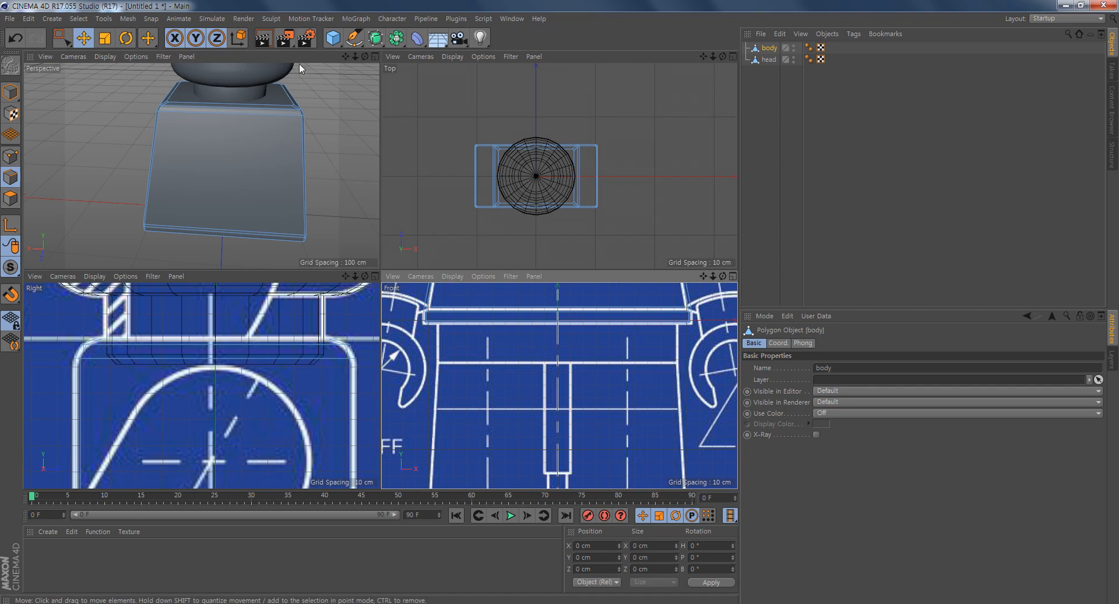
click(333, 39)
scroll(572, 388, down, 4)
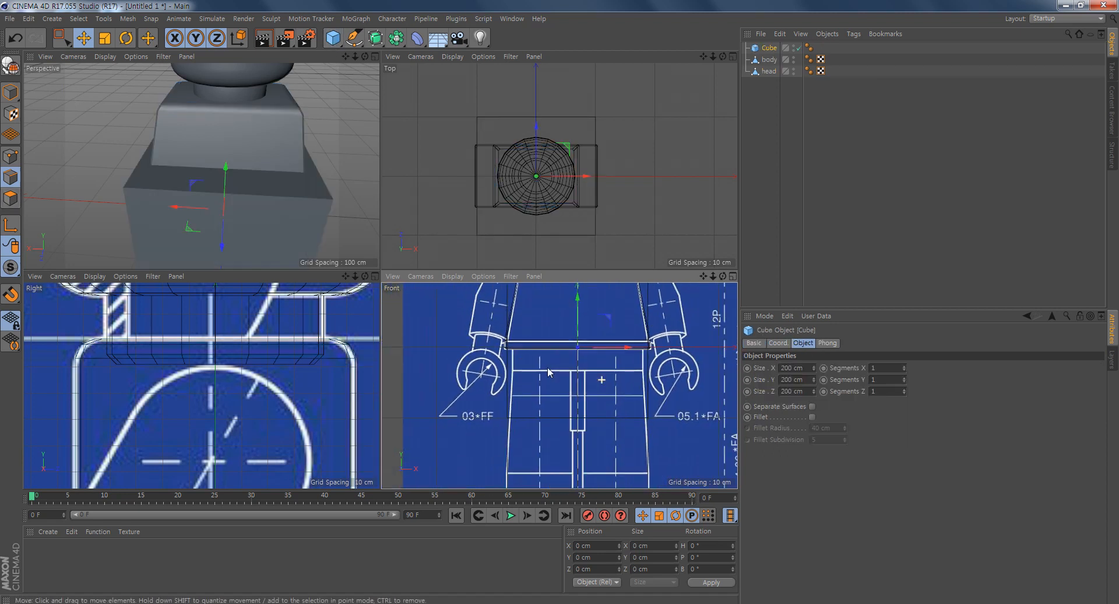
scroll(572, 389, up, 2)
drag(582, 325, 583, 403)
middle_click(583, 403)
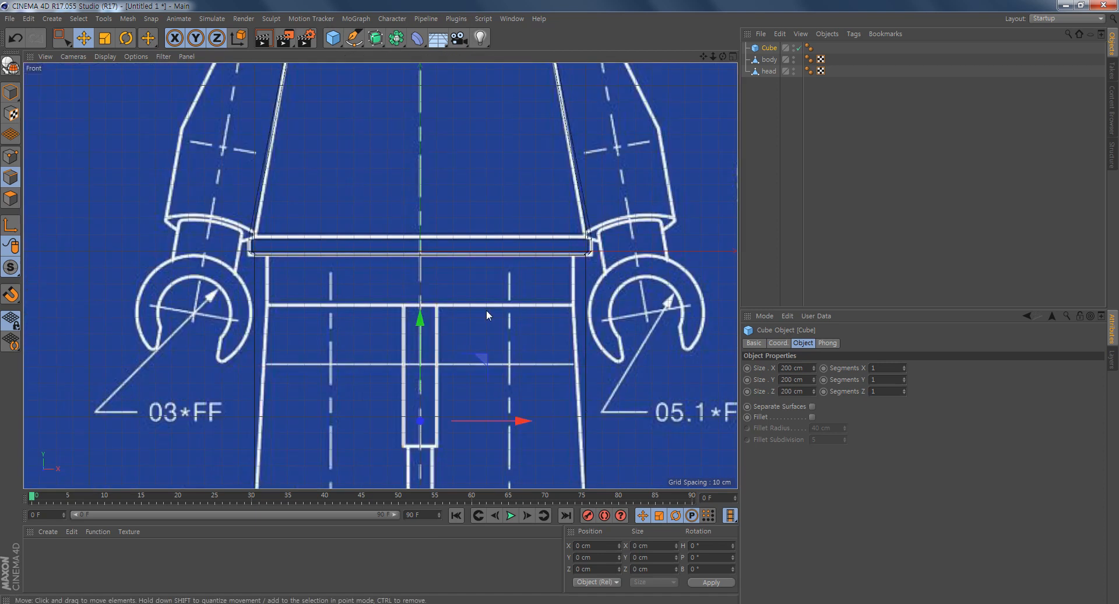
- Convert the cube to an editable polygon object and prepare rectangle selection of its points
scroll(486, 310, up, 3)
drag(410, 237, 408, 246)
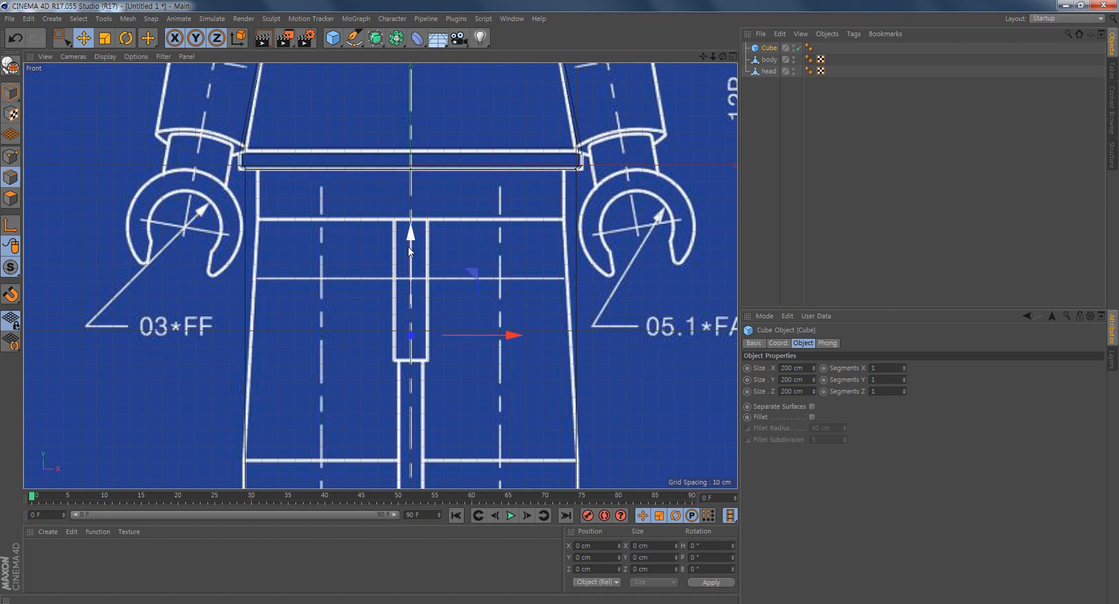
scroll(550, 362, down, 2)
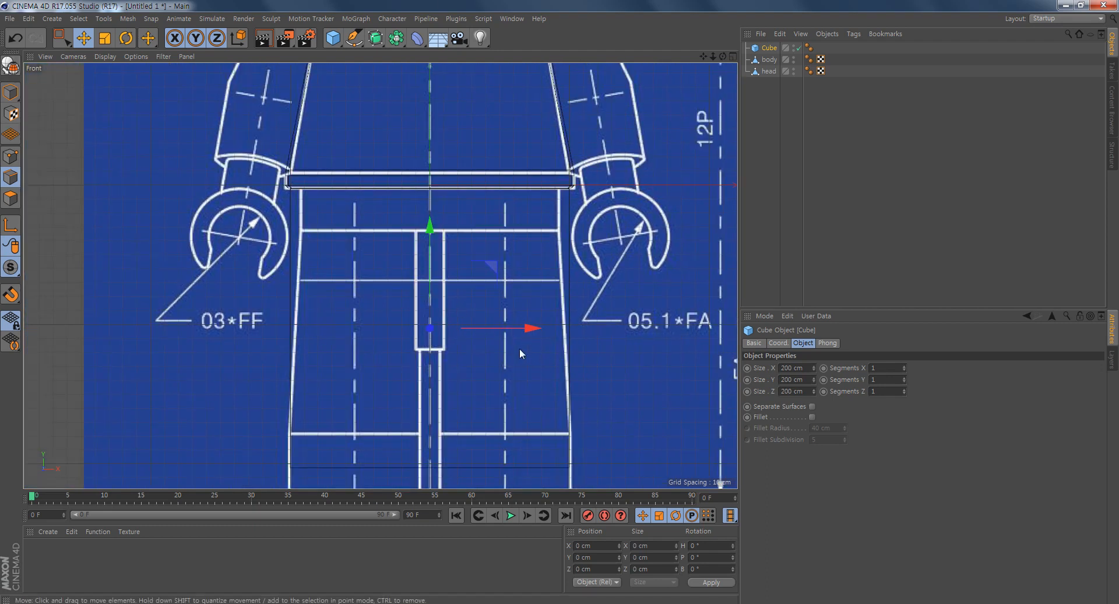
alt+middle_drag(523, 349, 510, 307)
key(c)
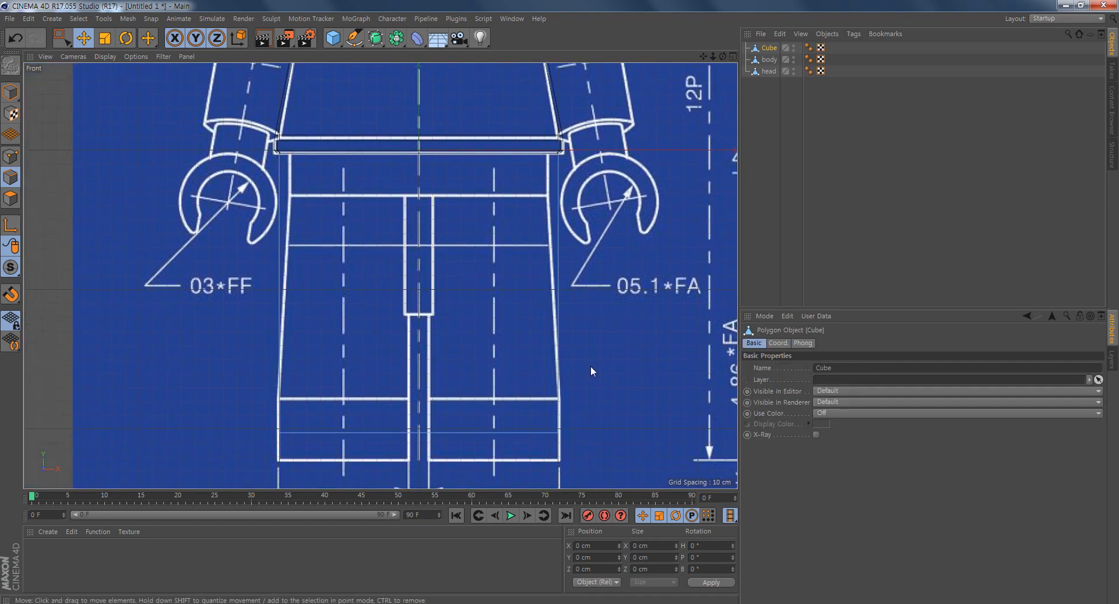
click(10, 157)
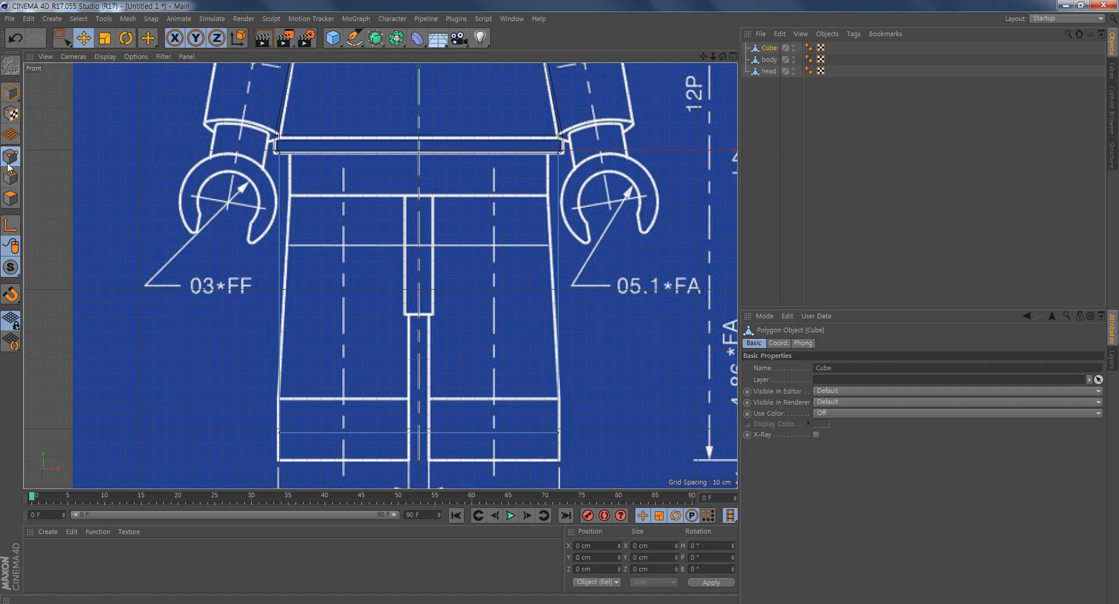
key(0)
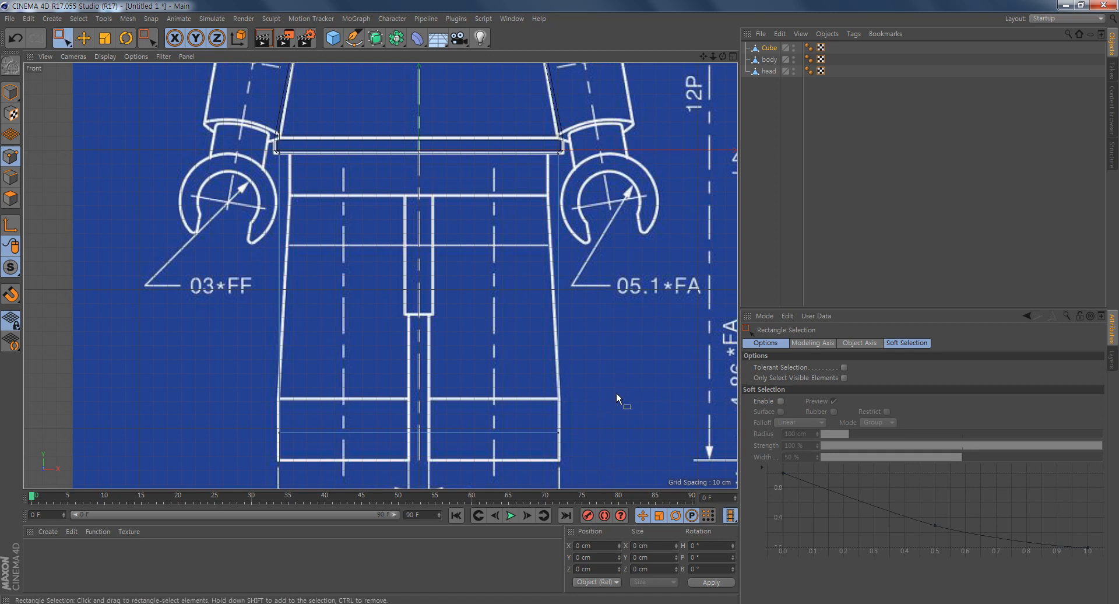
- Select the cube's bottom points and raise them to the blueprint's hip line, making the block about 30 cm tall
drag(572, 420, 239, 460)
click(568, 388)
drag(613, 400, 257, 466)
mouse_move(419, 331)
mouse_down()
mouse_move(419, 108)
mouse_move(397, 96)
mouse_up()
alt+middle_drag(535, 231, 558, 271)
- Select all the hip block's points and scale them along X to the blueprint's hip width, about 185 cm
drag(688, 157, 339, 240)
alt+middle_drag(375, 296, 340, 328)
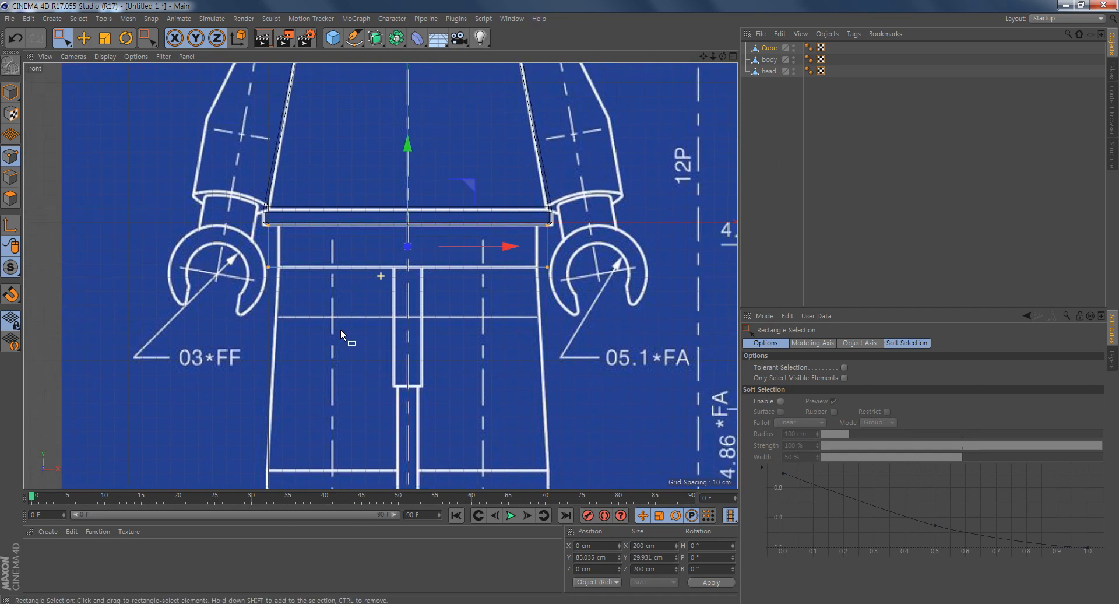
click(104, 38)
drag(511, 246, 504, 250)
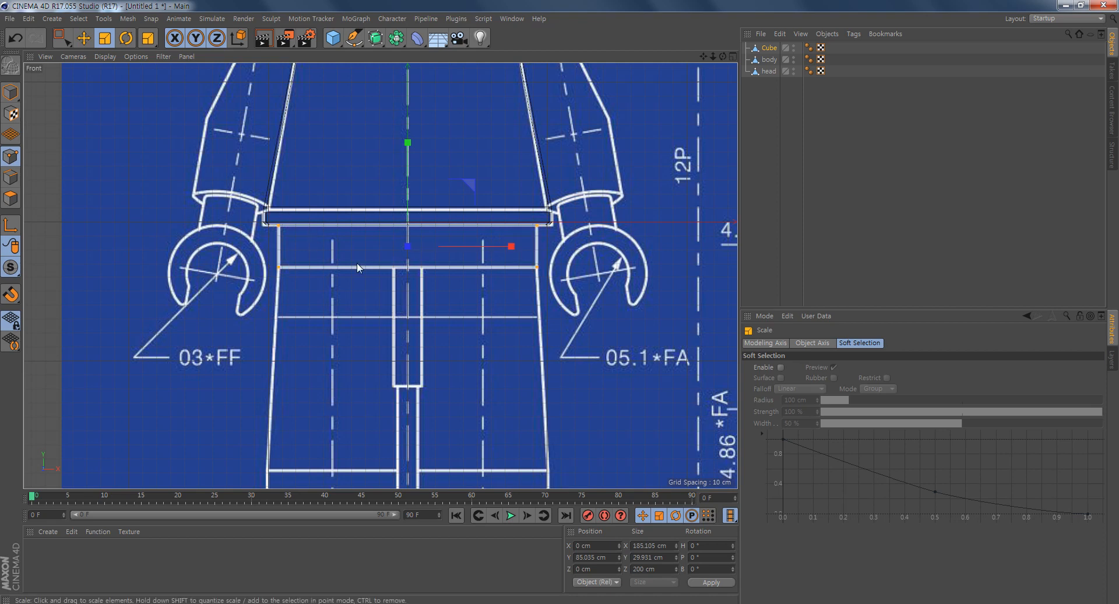
- Scale the hip block's points along Z to match the side blueprint's hip outline, about 106 cm deep
middle_click(400, 385)
middle_click(221, 403)
scroll(435, 368, down, 5)
alt+middle_drag(505, 394, 443, 162)
alt+middle_drag(506, 342, 508, 189)
scroll(554, 317, up, 3)
drag(444, 317, 399, 338)
alt+middle_drag(525, 288, 552, 274)
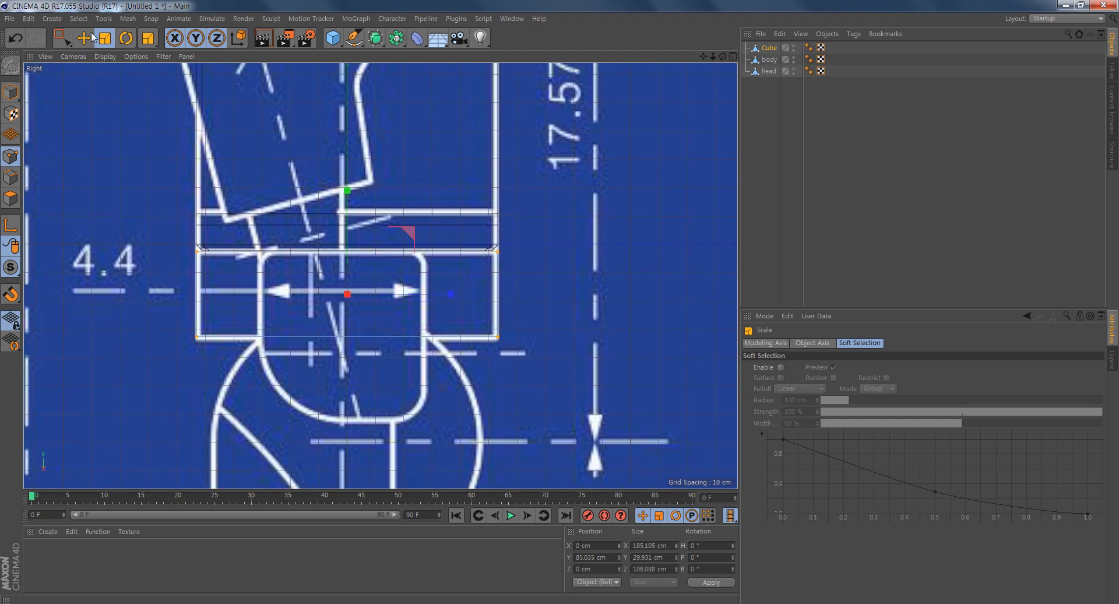
- Add a Bevel deformer as a child of the hip cube and set its offset to 2 cm
click(14, 90)
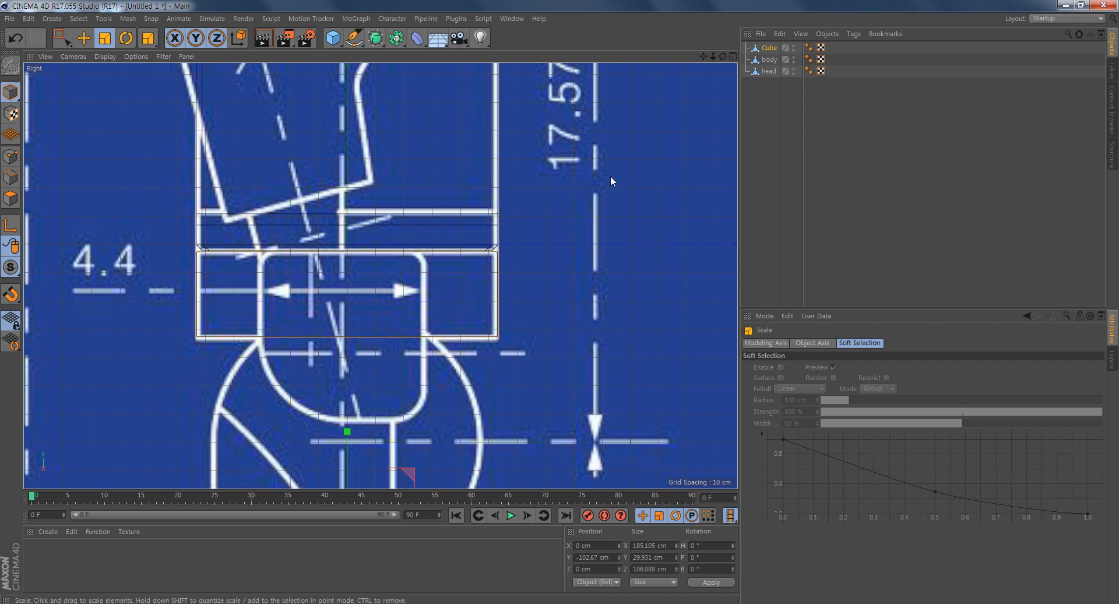
click(419, 38)
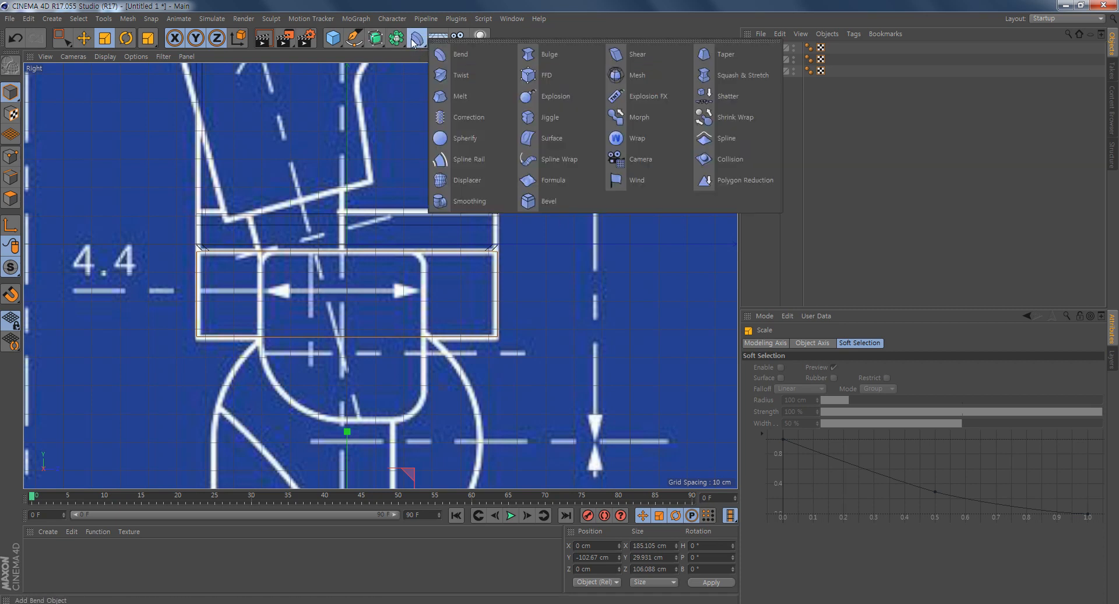
click(546, 202)
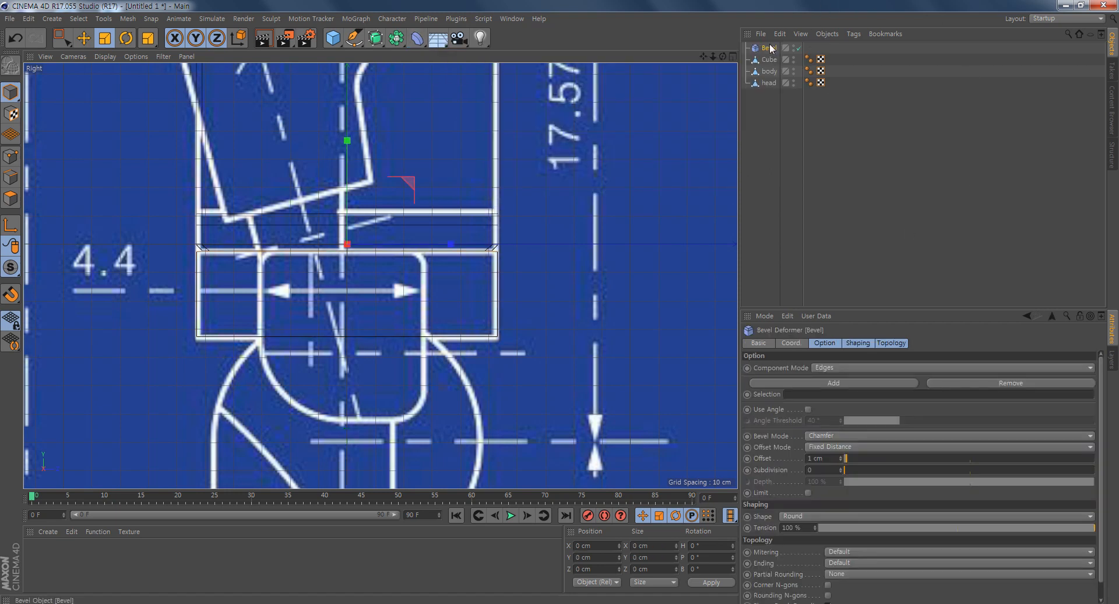
drag(769, 52, 770, 59)
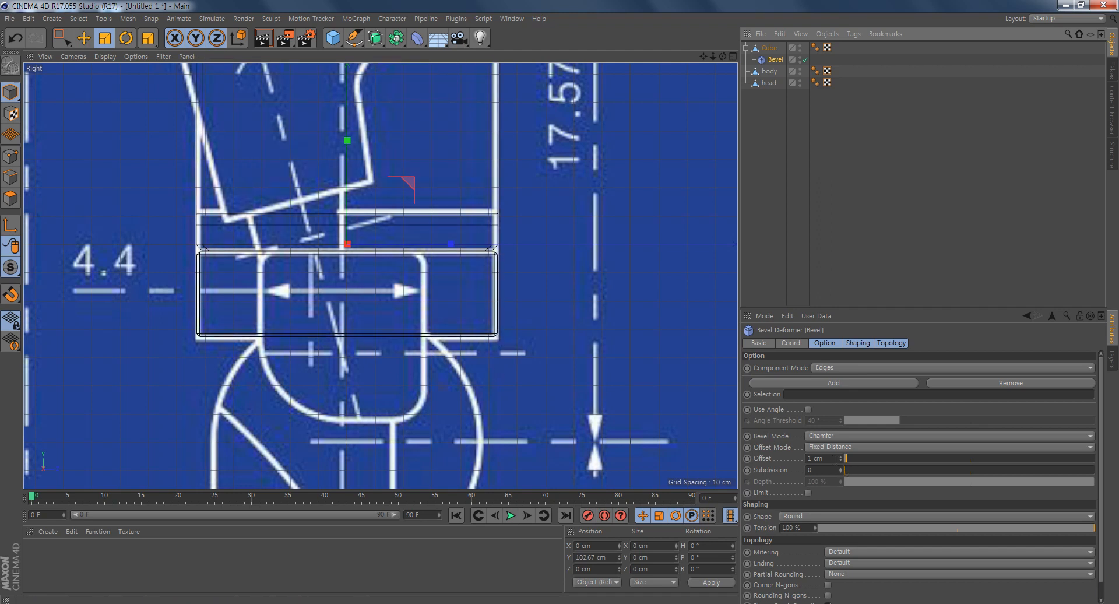
drag(831, 458, 709, 460)
text(2)
key(Return)
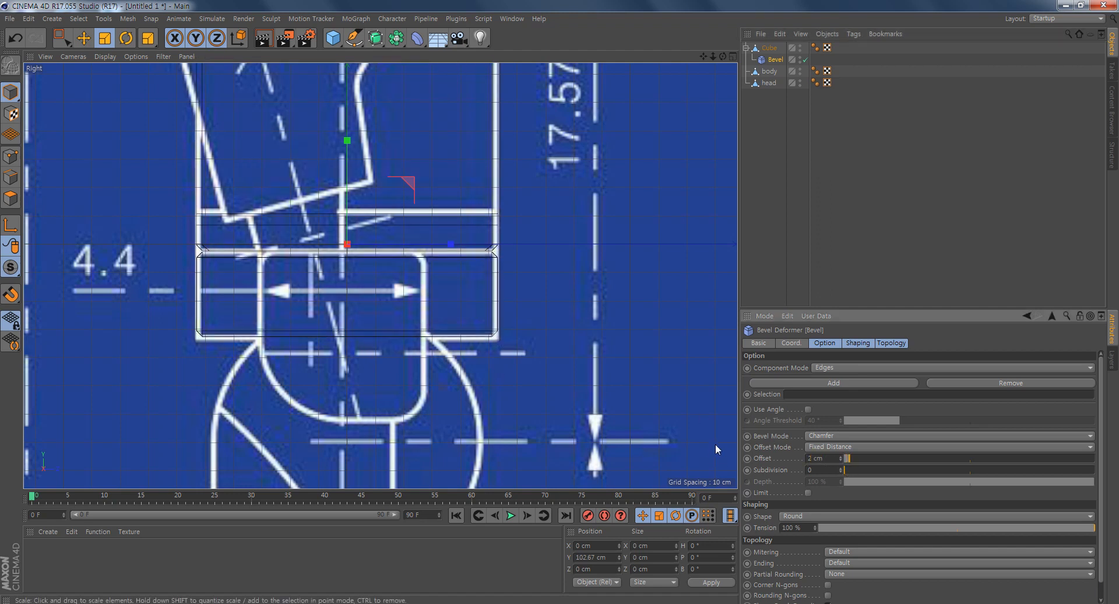
- Merge the hip cube and its Bevel deformer into one polygon object with Connect Objects + Delete
middle_click(271, 269)
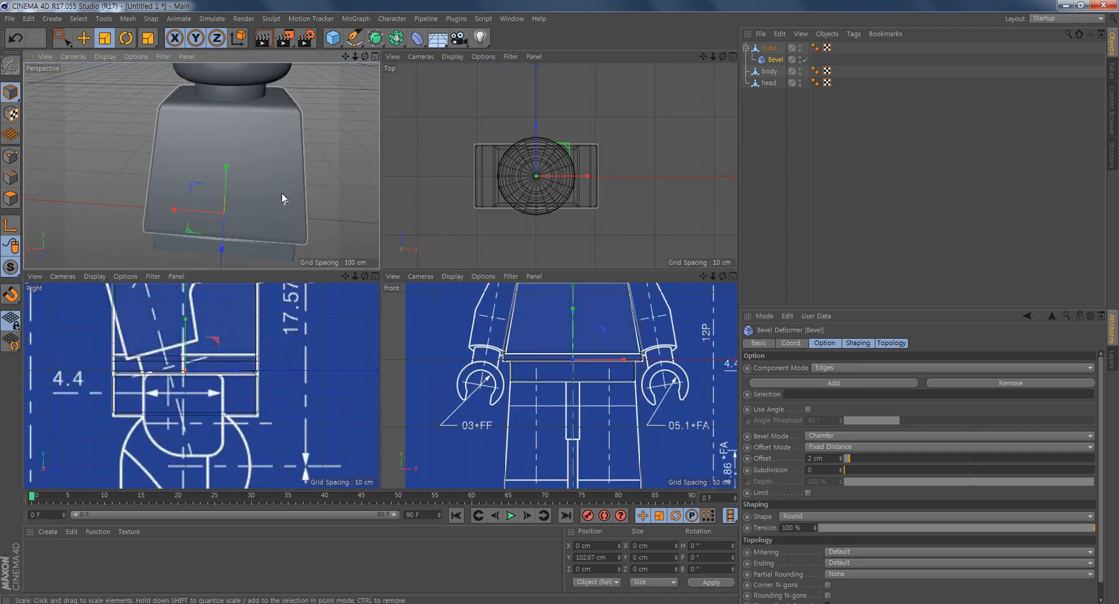
alt+middle_drag(294, 190, 288, 129)
scroll(169, 187, up, 3)
alt+drag(169, 188, 282, 176)
alt+drag(169, 210, 238, 211)
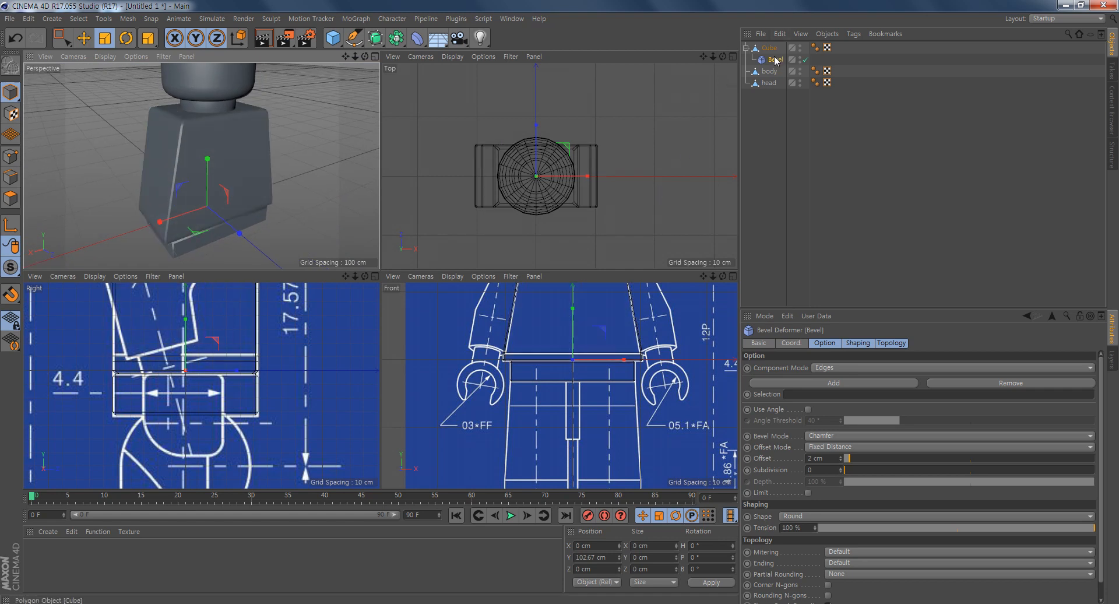
click(773, 49)
ctrl+click(775, 59)
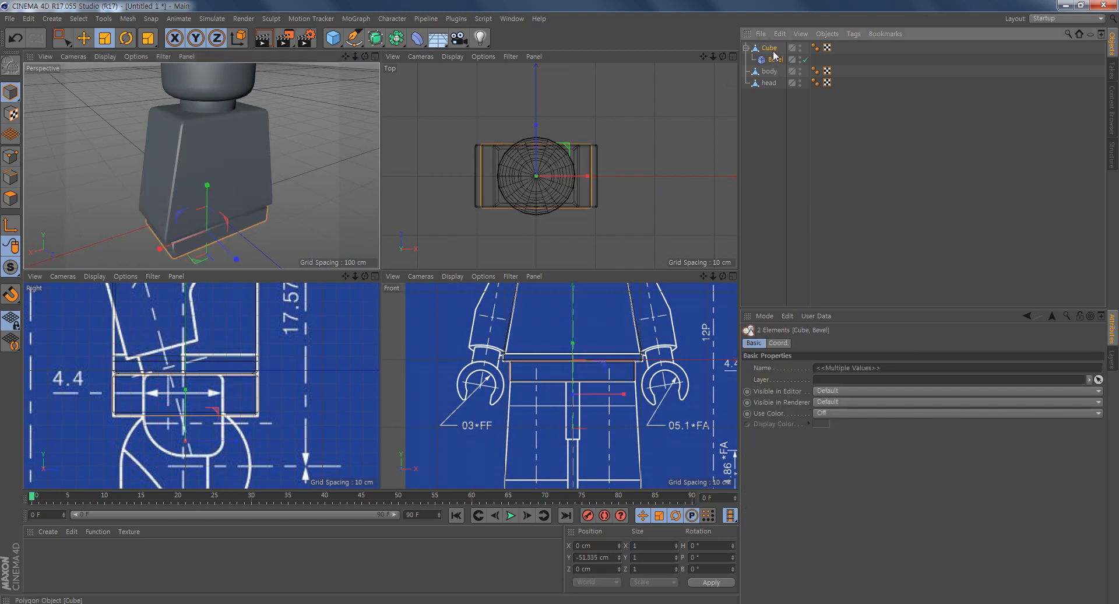
right_click(777, 51)
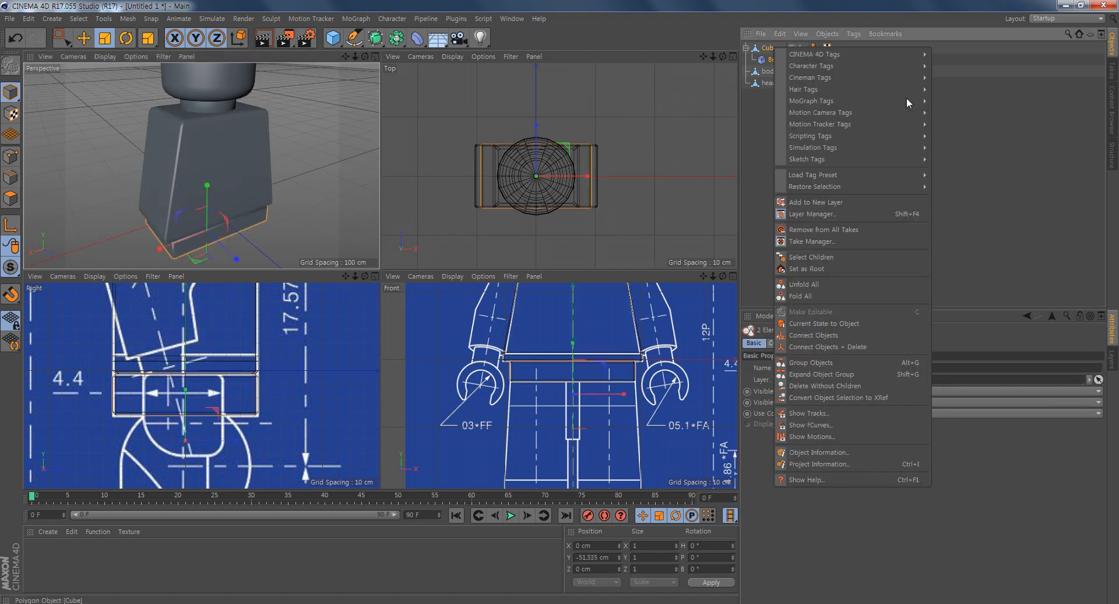
click(861, 347)
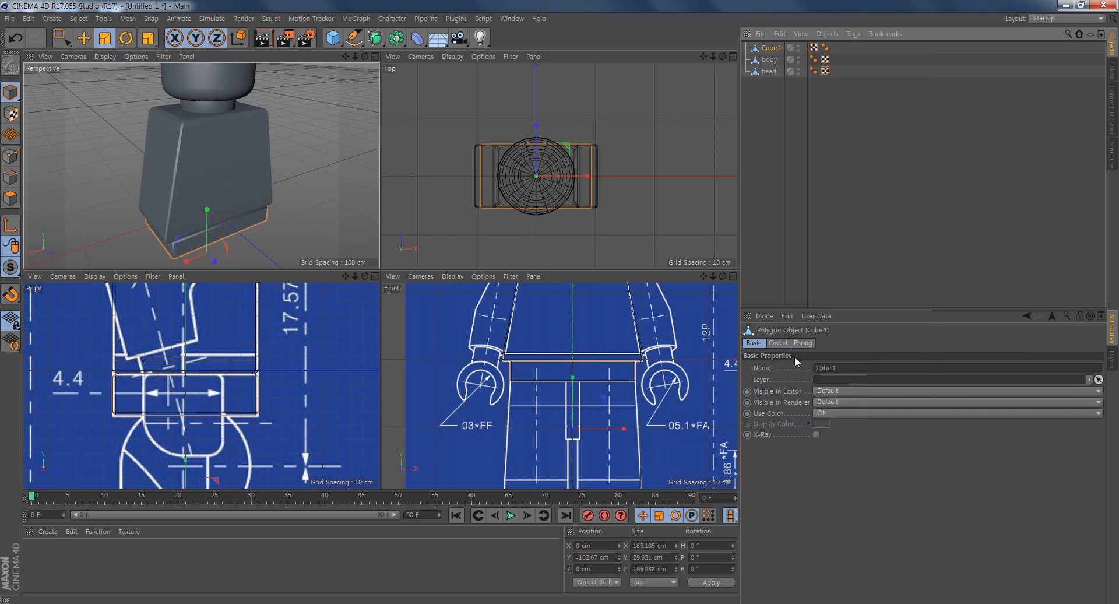
- Rename the merged hip object as weist
alt+drag(335, 177, 333, 152)
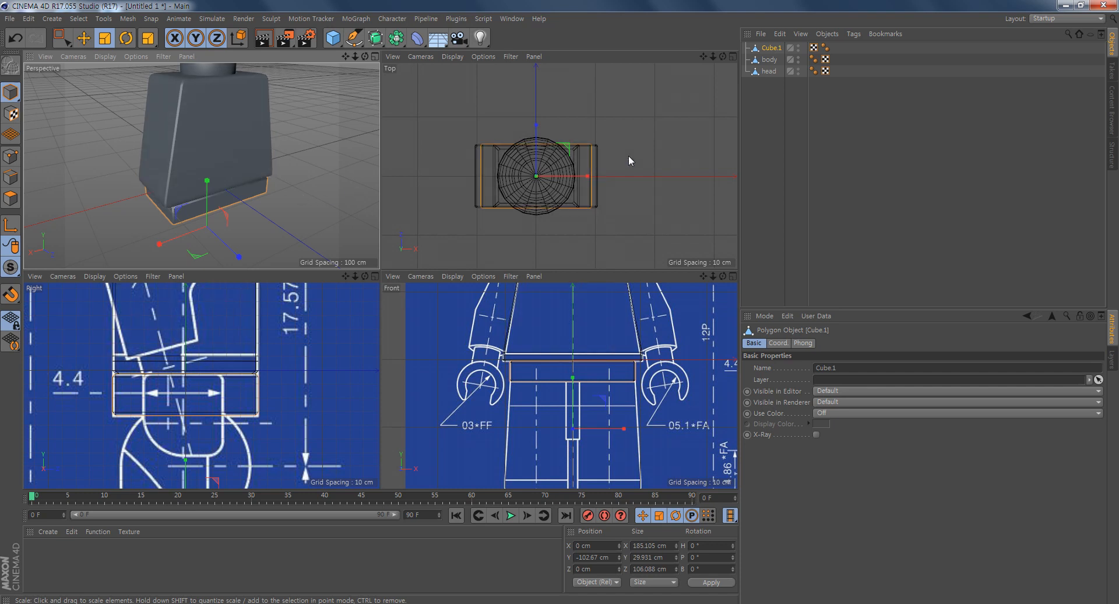
right_click(771, 49)
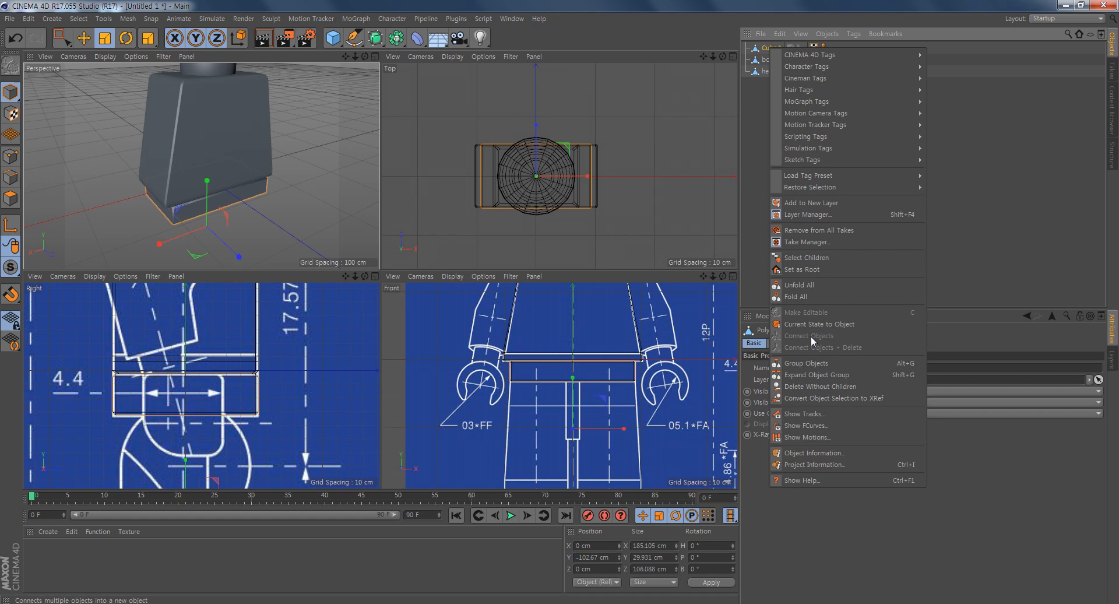
click(755, 118)
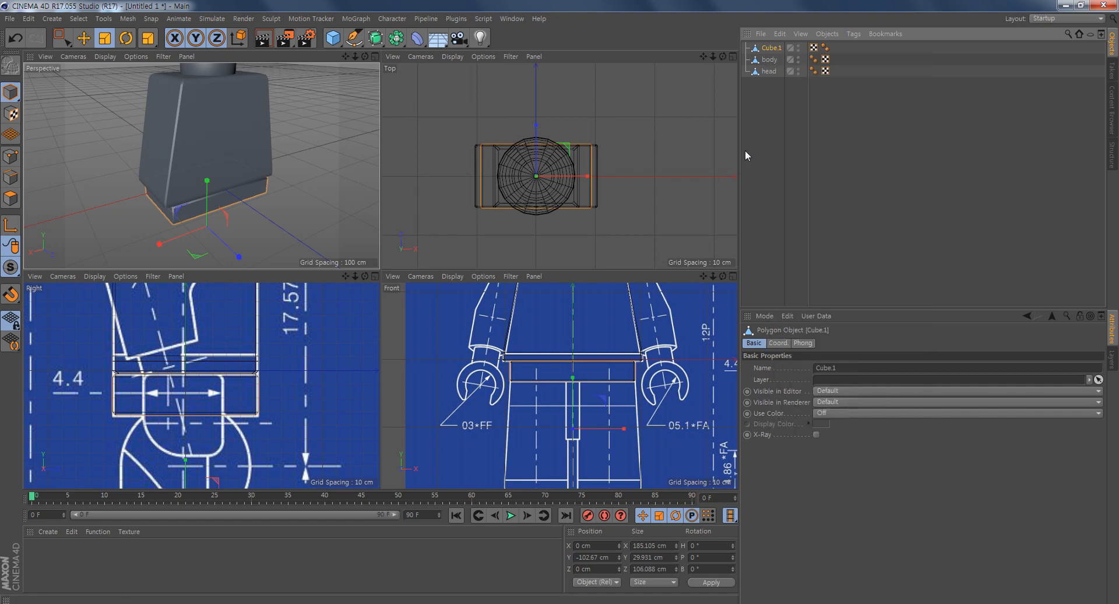
double_click(773, 48)
text(weist)
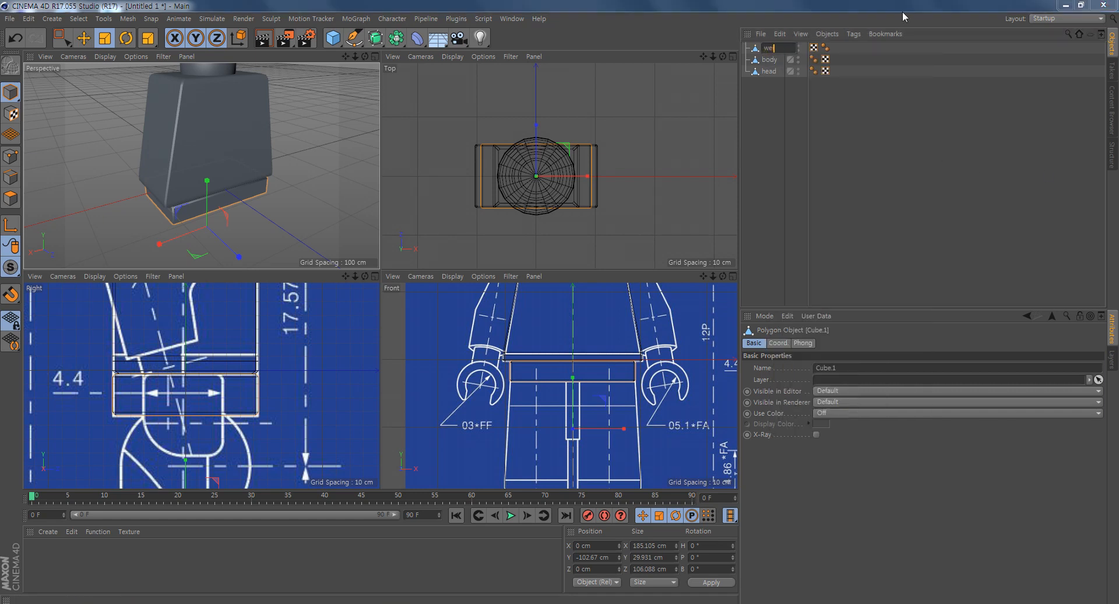
key(Return)
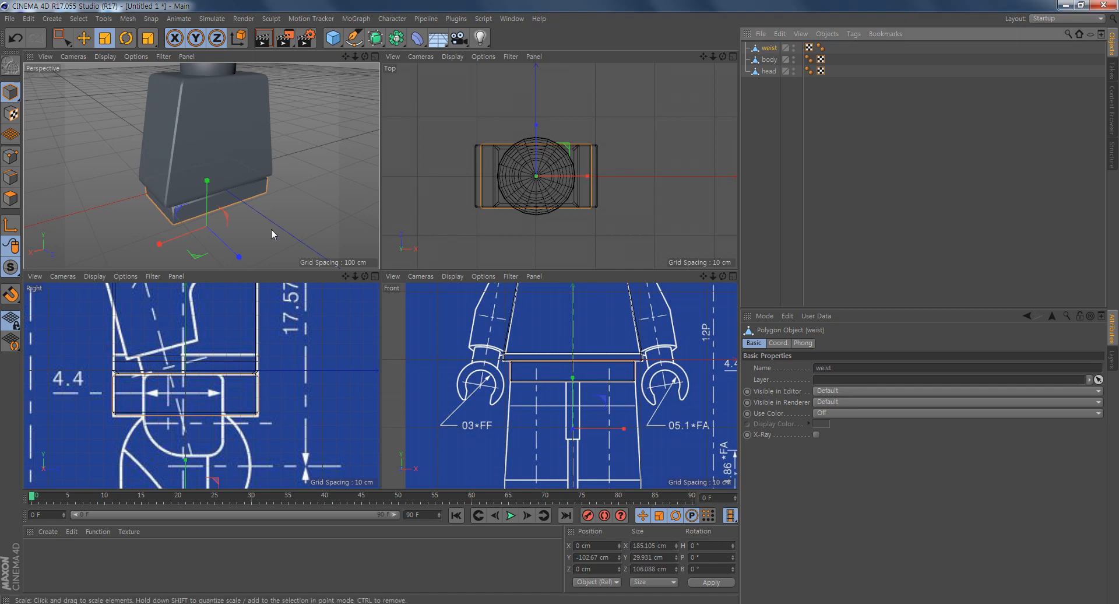
- Add a cylinder primitive for the rounded upper leg with the side blueprint in view
middle_click(614, 369)
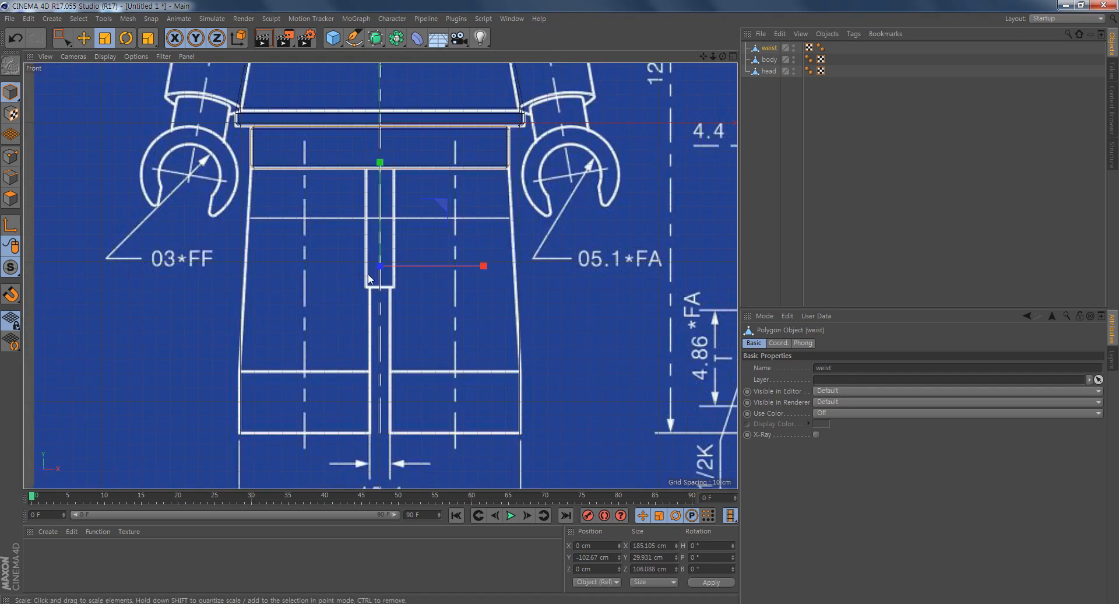
middle_click(498, 350)
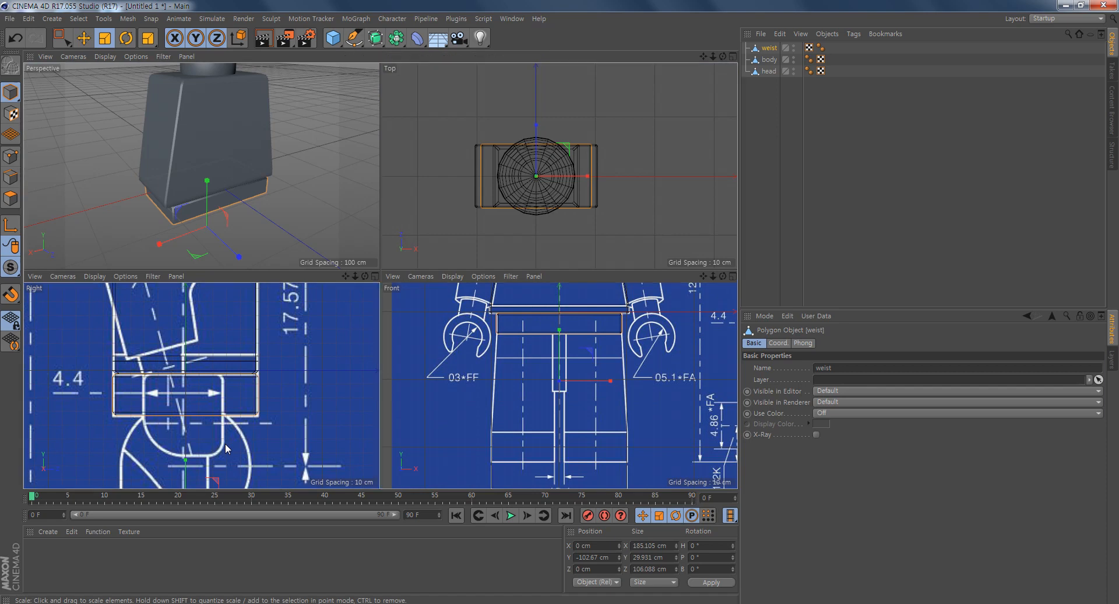
middle_click(226, 445)
alt+right_drag(462, 348, 389, 357)
alt+middle_drag(446, 393, 417, 322)
alt+right_drag(404, 311, 454, 376)
alt+middle_drag(479, 352, 496, 261)
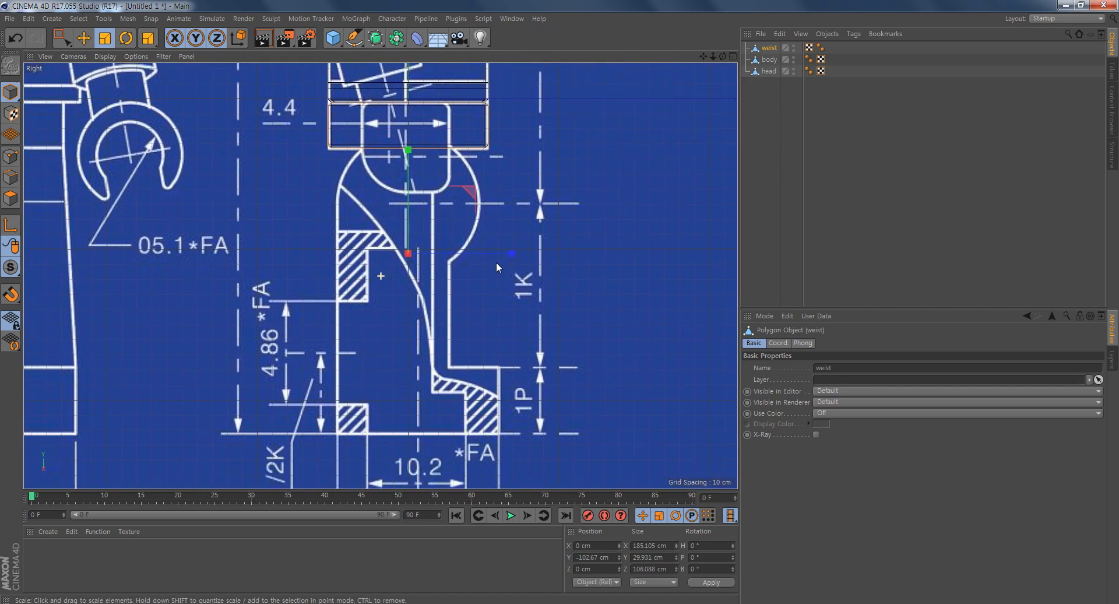
click(333, 37)
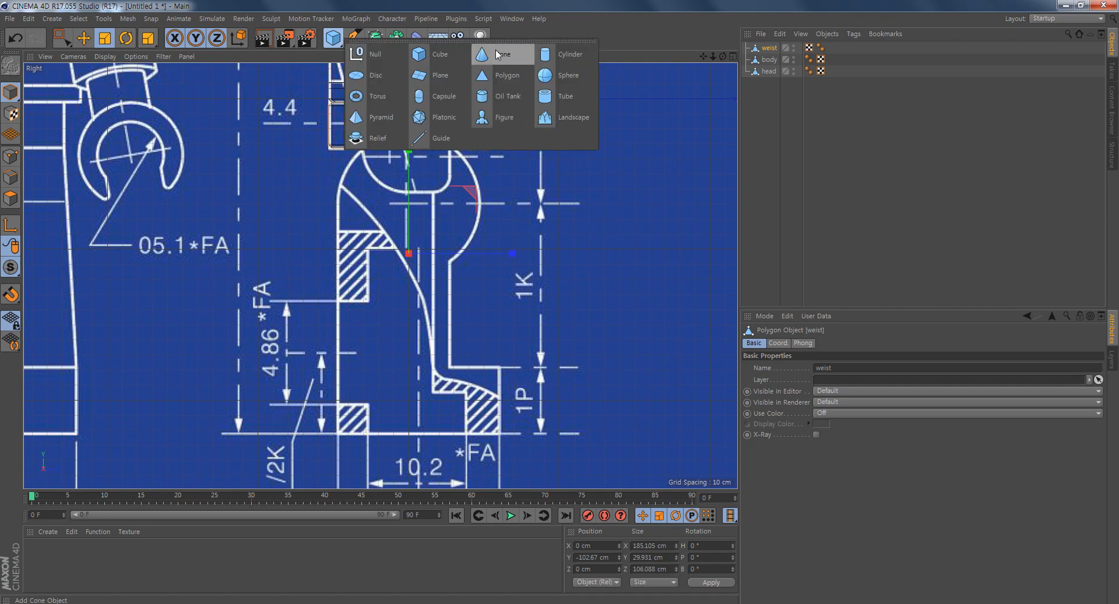
click(575, 61)
alt+middle_drag(507, 208, 513, 366)
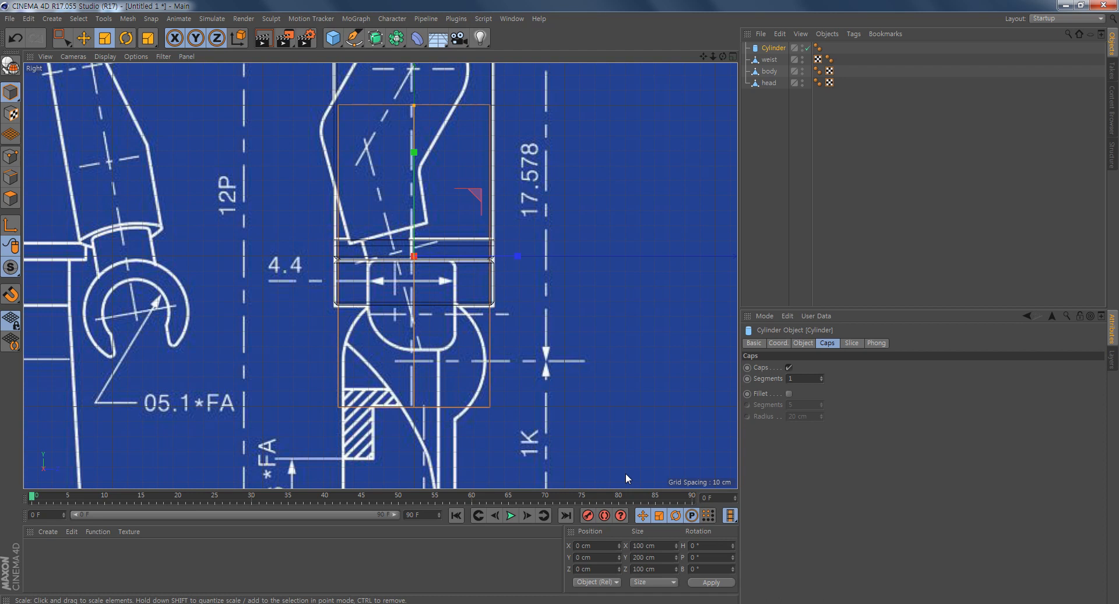
- Set the cylinder's orientation to +X
click(803, 344)
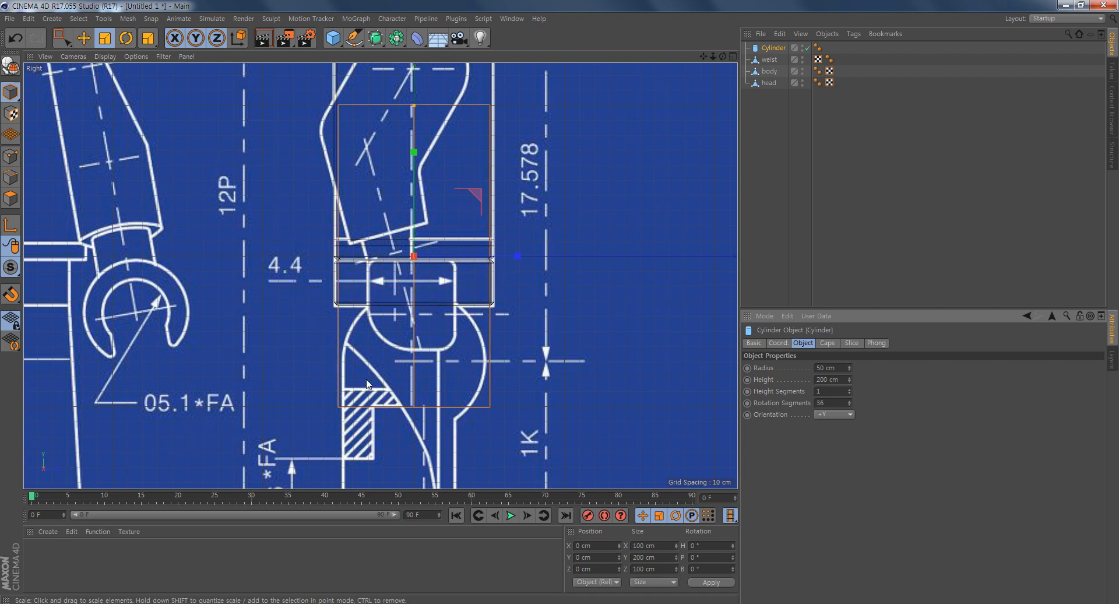
click(846, 416)
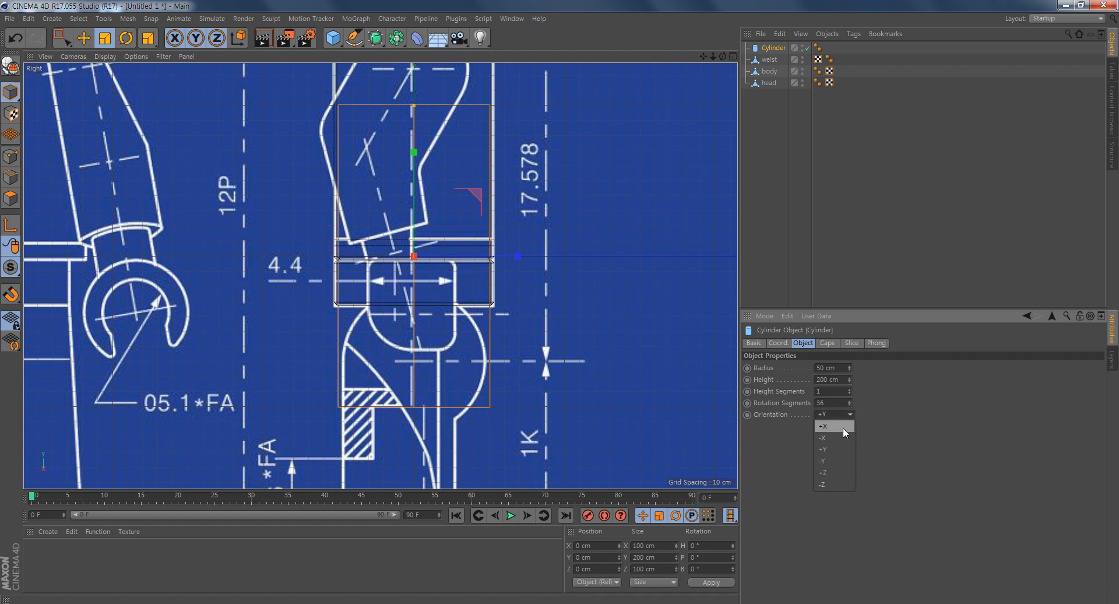
click(843, 428)
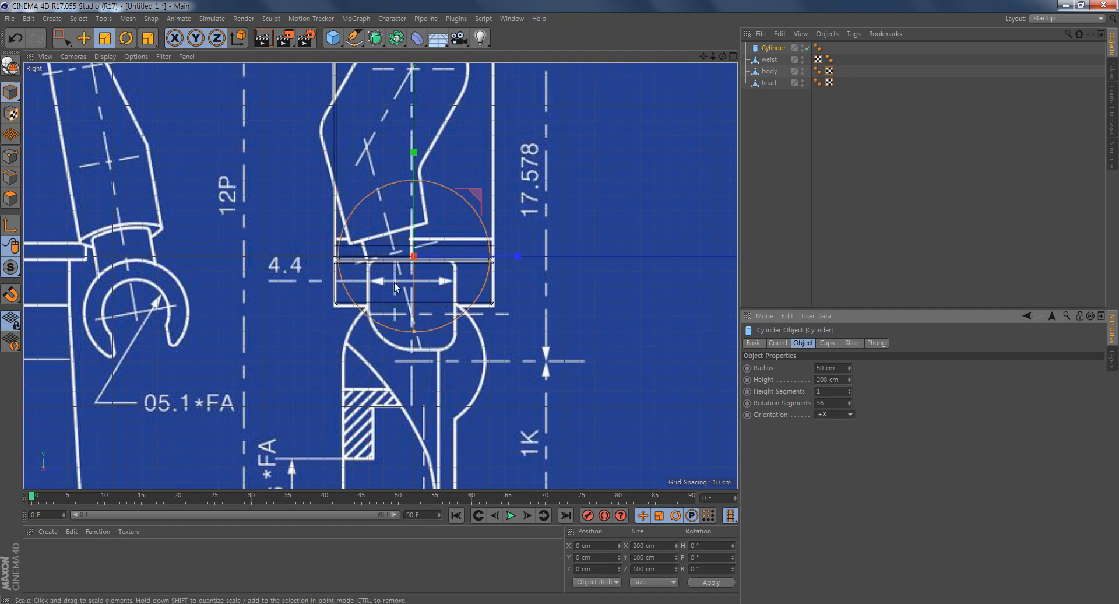
- Move the cylinder straight down clear of the hip block, to about Y -128 cm
middle_click(386, 233)
alt+drag(236, 240, 245, 200)
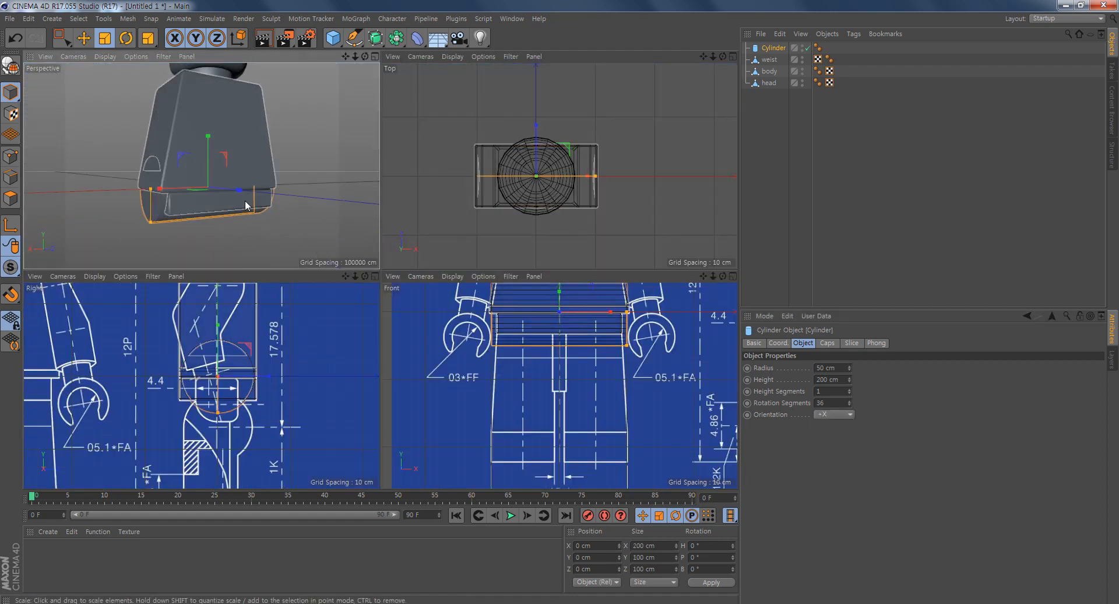
key(e)
drag(207, 141, 287, 142)
alt+drag(236, 168, 145, 221)
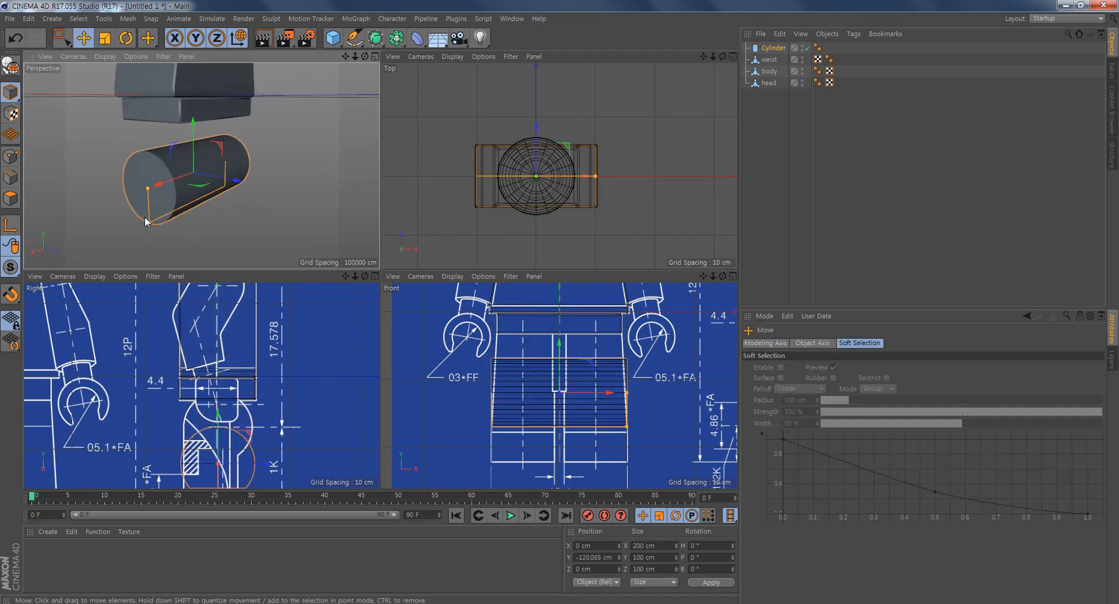
- Centre the cylinder on the side blueprint's upper-leg circle, at about Y -70 cm, and shrink its diameter to about 94 cm
middle_click(287, 381)
alt+right_drag(494, 362, 532, 363)
alt+middle_drag(532, 363, 567, 237)
alt+right_drag(568, 256, 539, 254)
drag(487, 287, 484, 182)
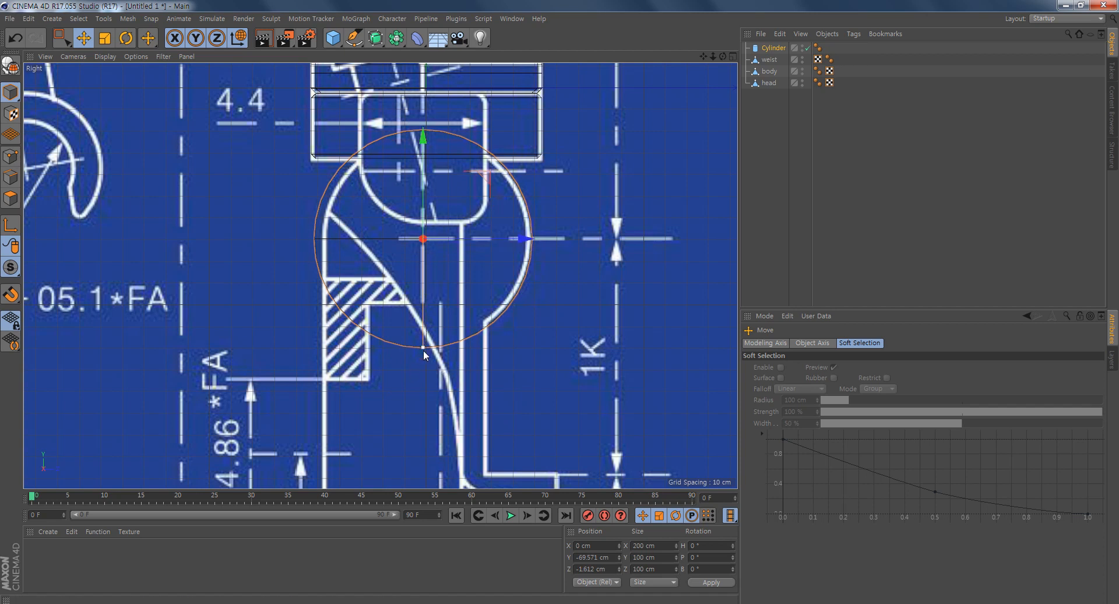
drag(423, 343, 430, 346)
drag(528, 238, 530, 239)
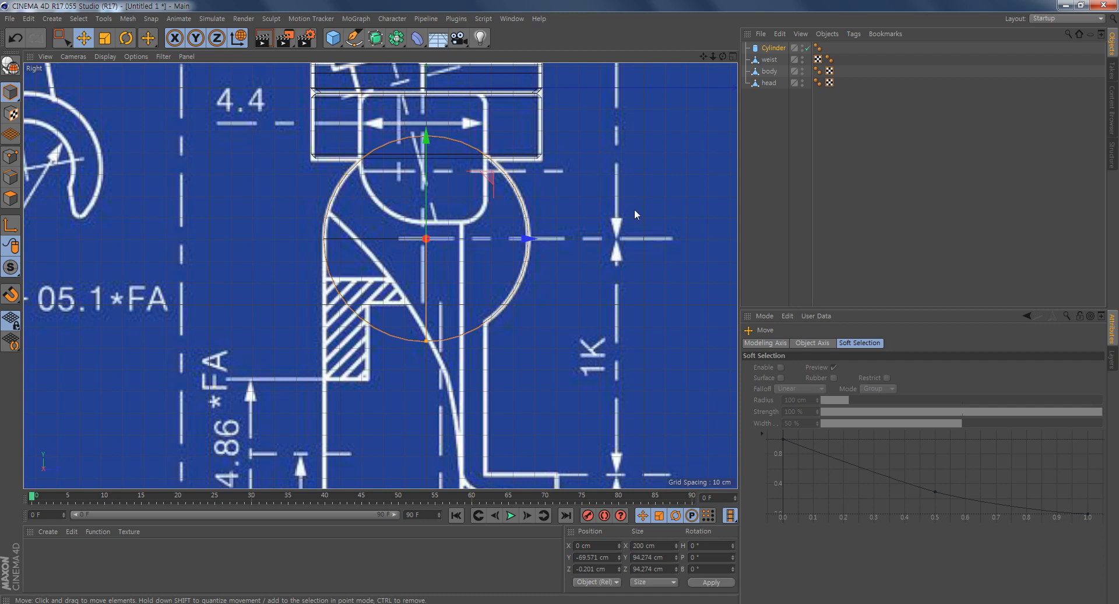
- Show the side view's objects as wireframe lines with full mesh edges and set the cylinder's rotation segments to 20
click(105, 57)
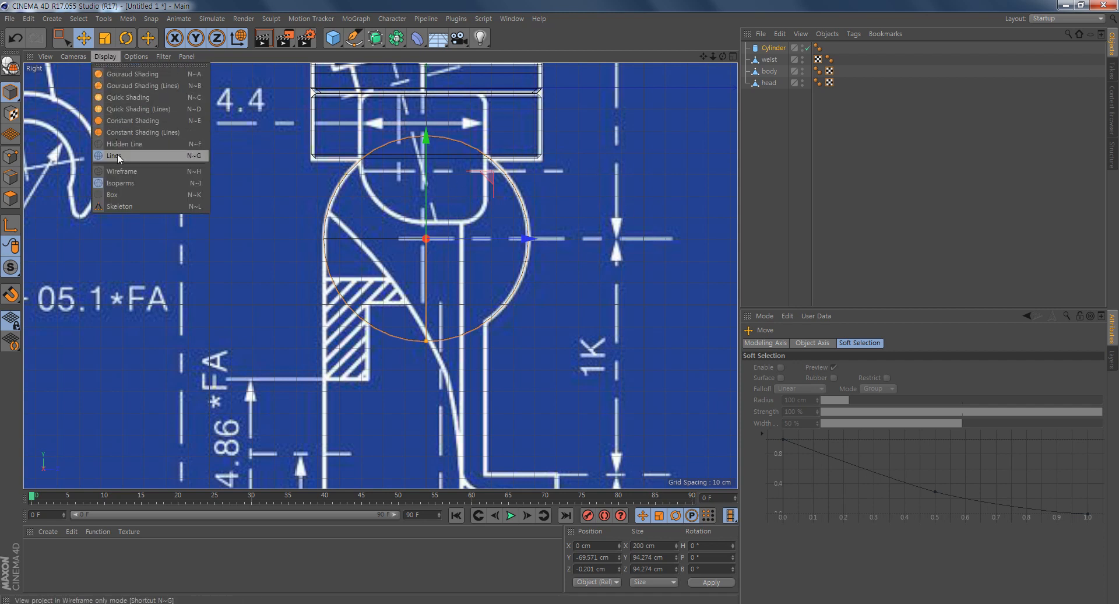
click(169, 173)
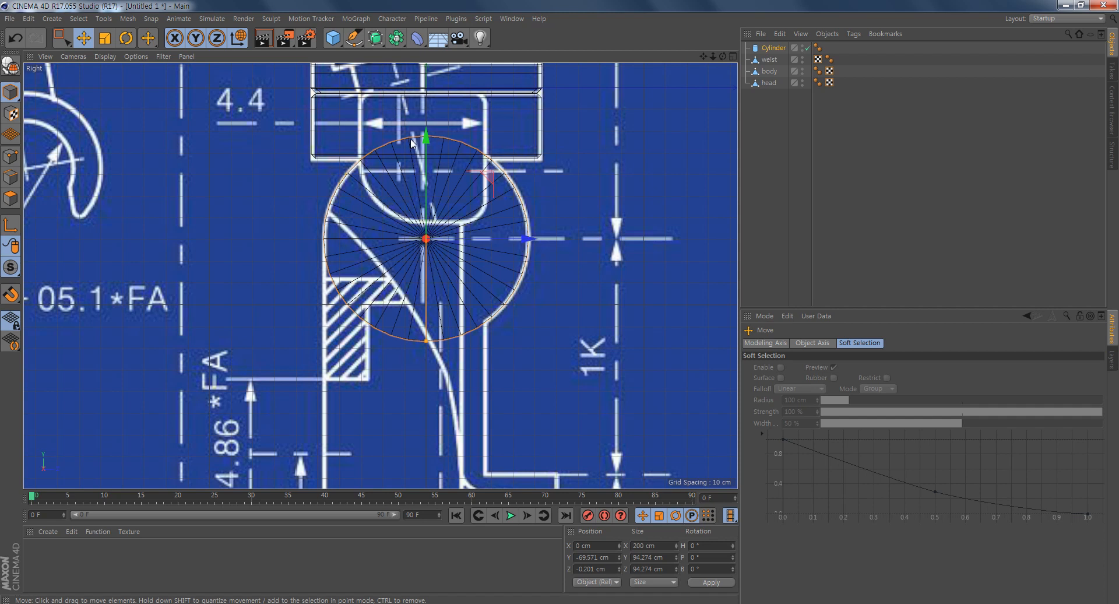
click(772, 49)
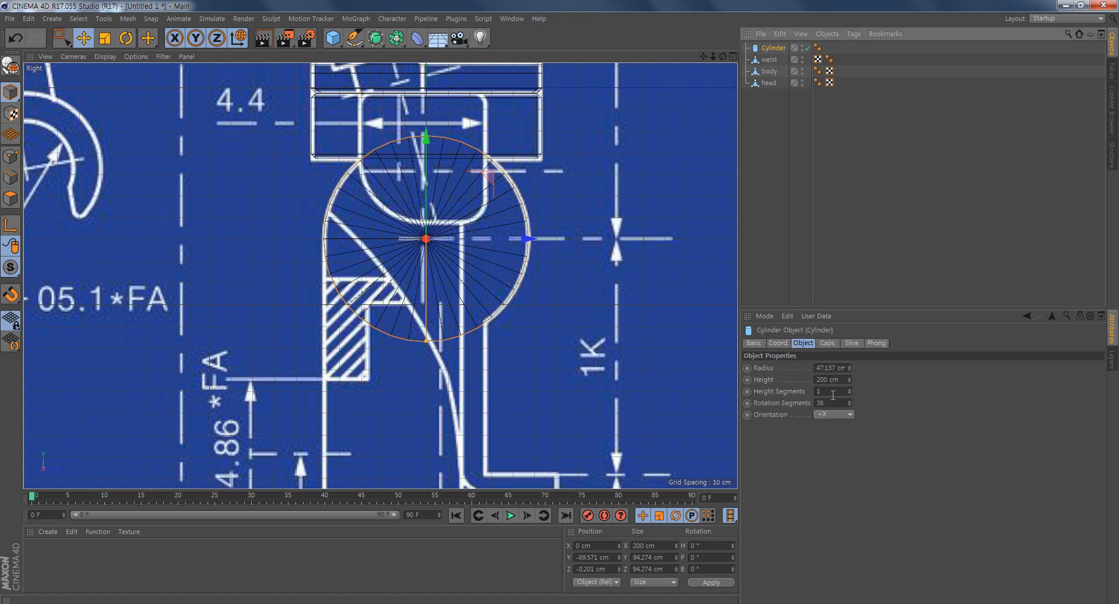
click(831, 402)
text(20)
key(Return)
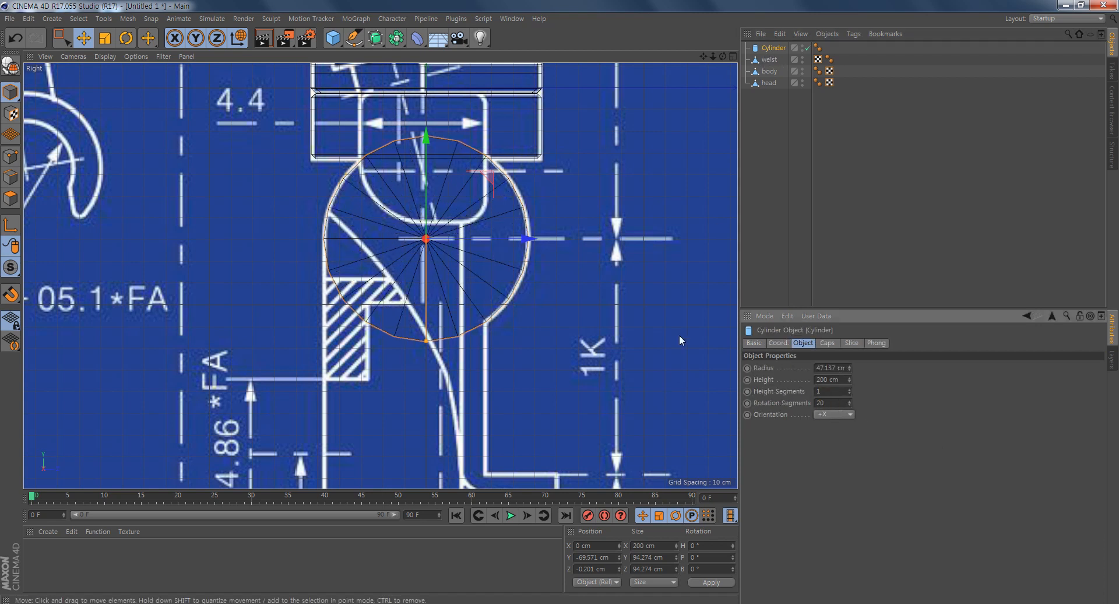
- Add a fillet to the cylinder's caps with 1 segment and a 2 cm radius
middle_click(490, 133)
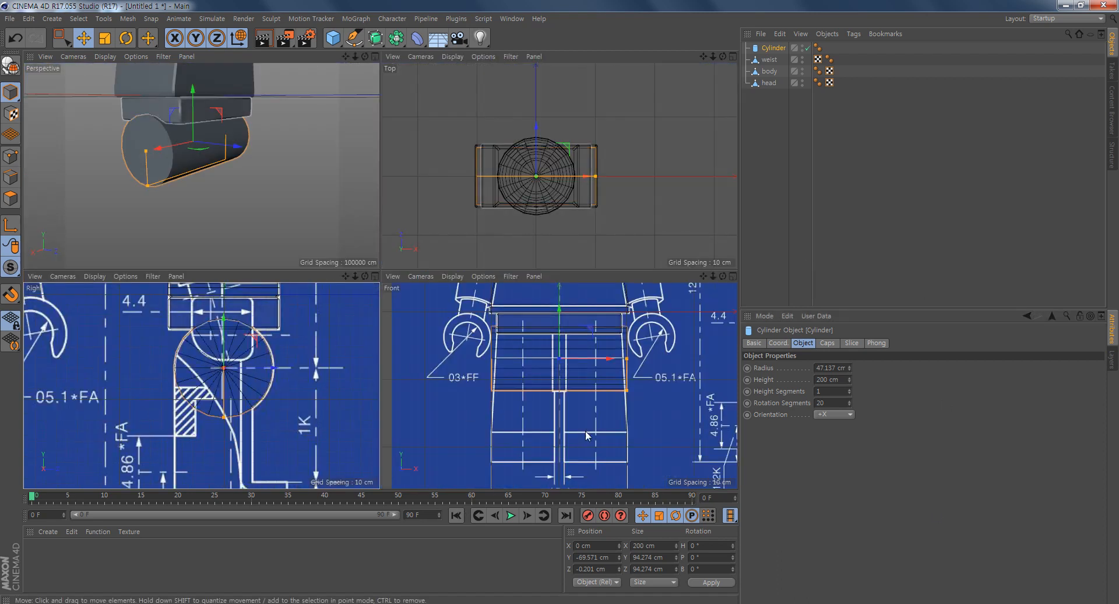
scroll(211, 217, up, 8)
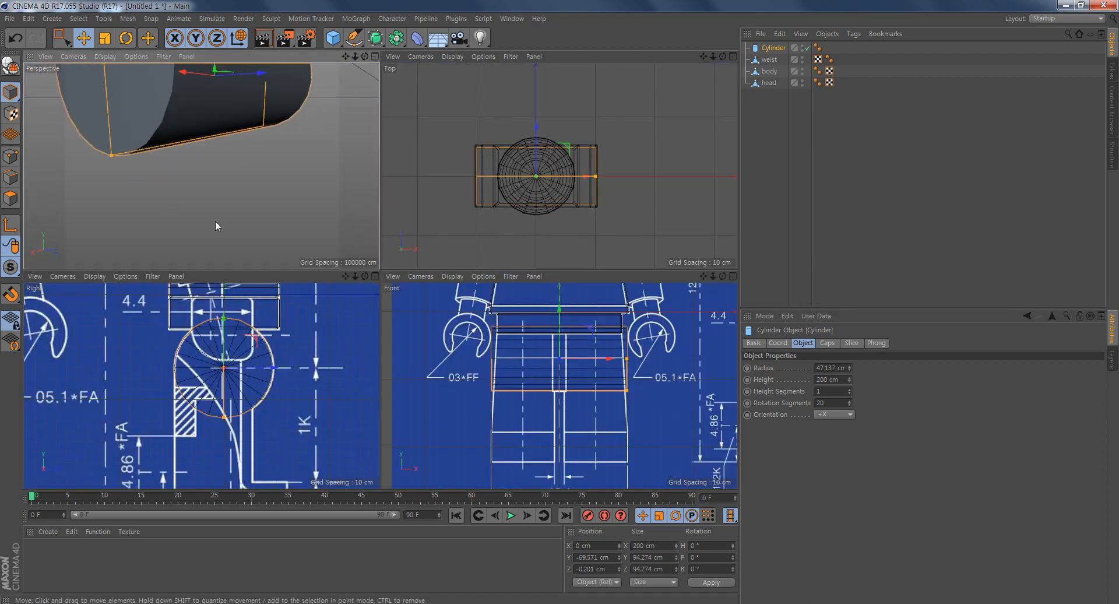
alt+drag(238, 190, 238, 198)
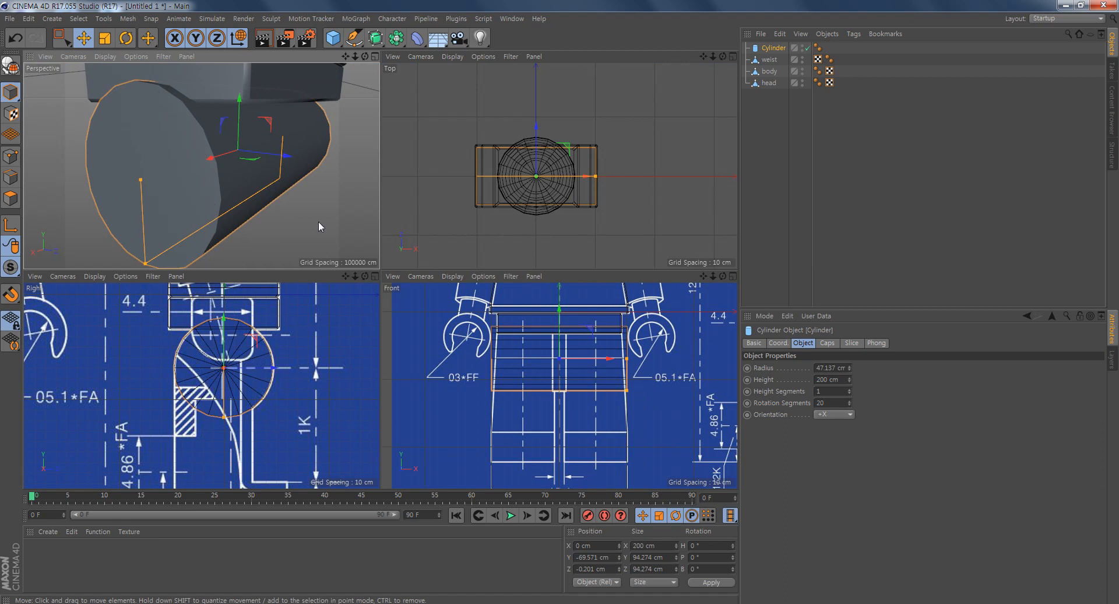
click(834, 391)
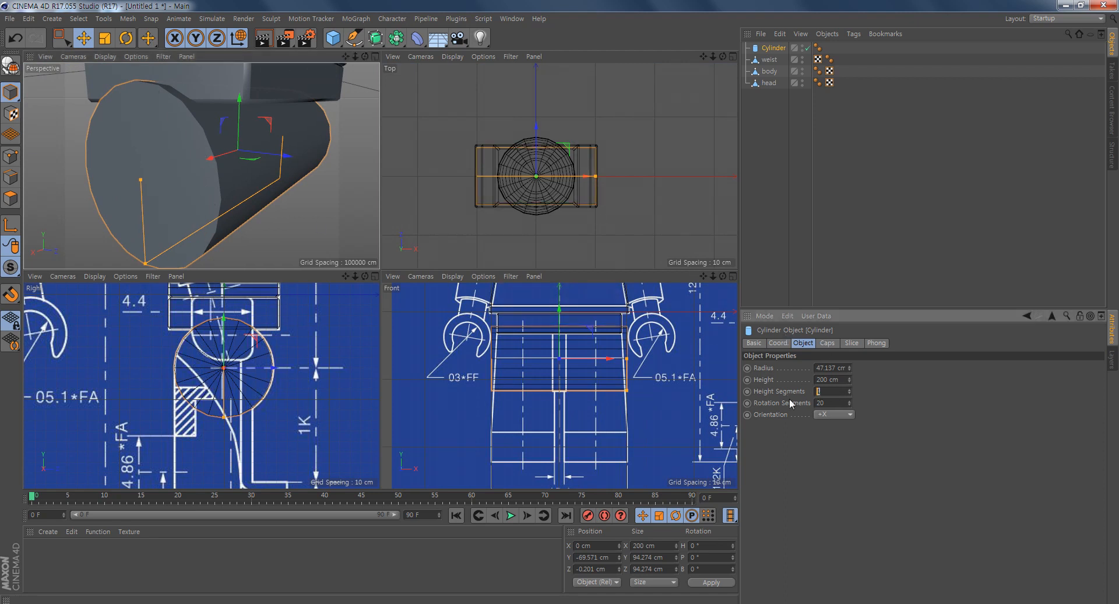
click(826, 344)
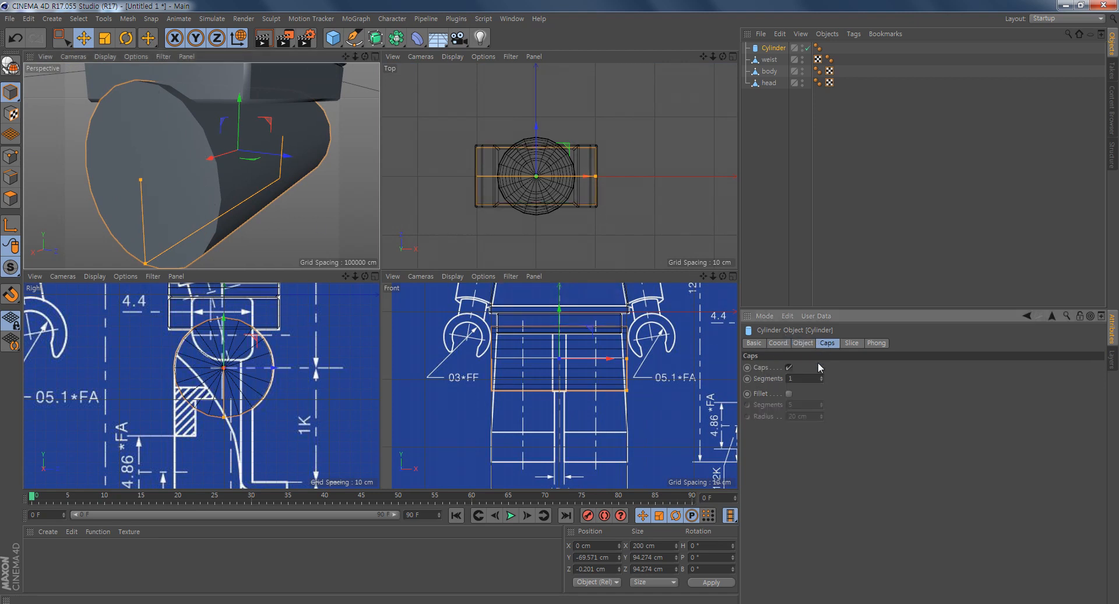
click(789, 394)
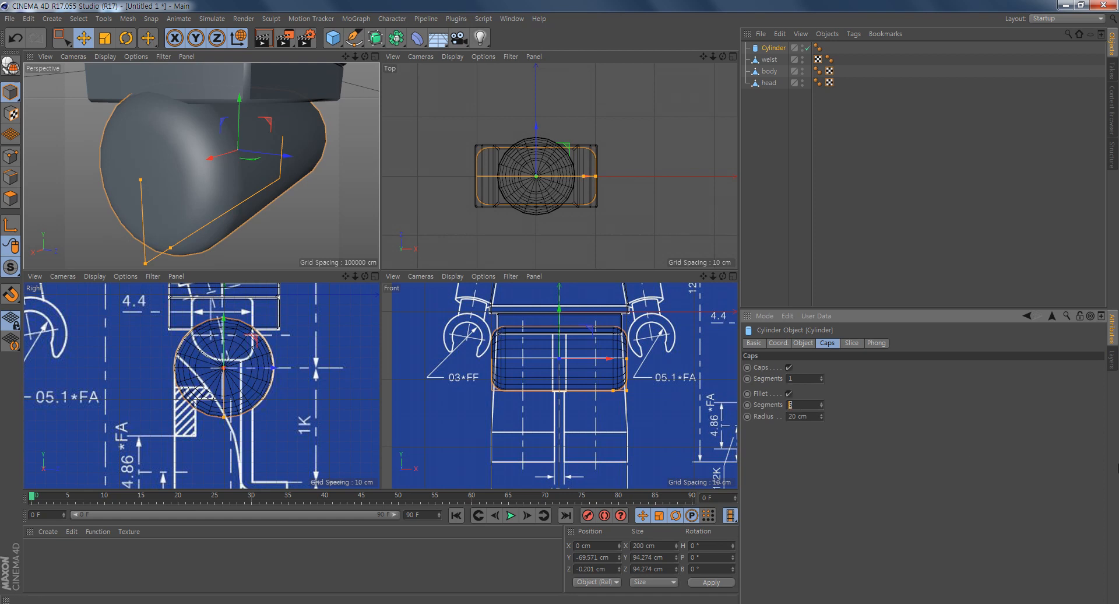
click(807, 416)
text(2)
key(Return)
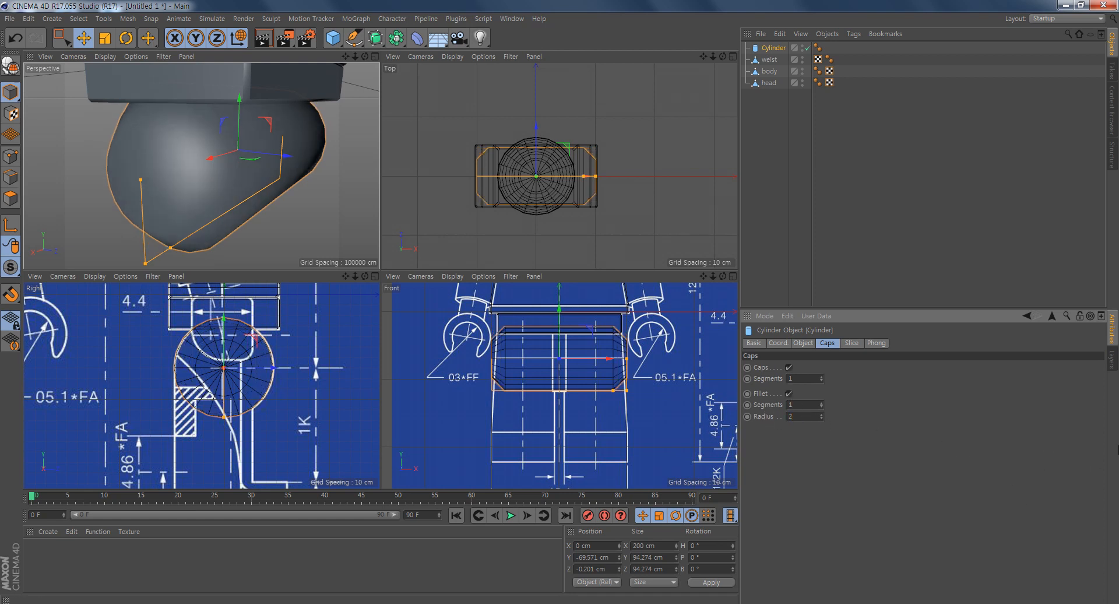
- Shorten the cylinder along X to about 21 cm, matching the narrow strip between the legs on the front blueprint
alt+drag(330, 217, 245, 233)
scroll(202, 400, up, 2)
scroll(203, 399, up, 2)
scroll(203, 400, down, 2)
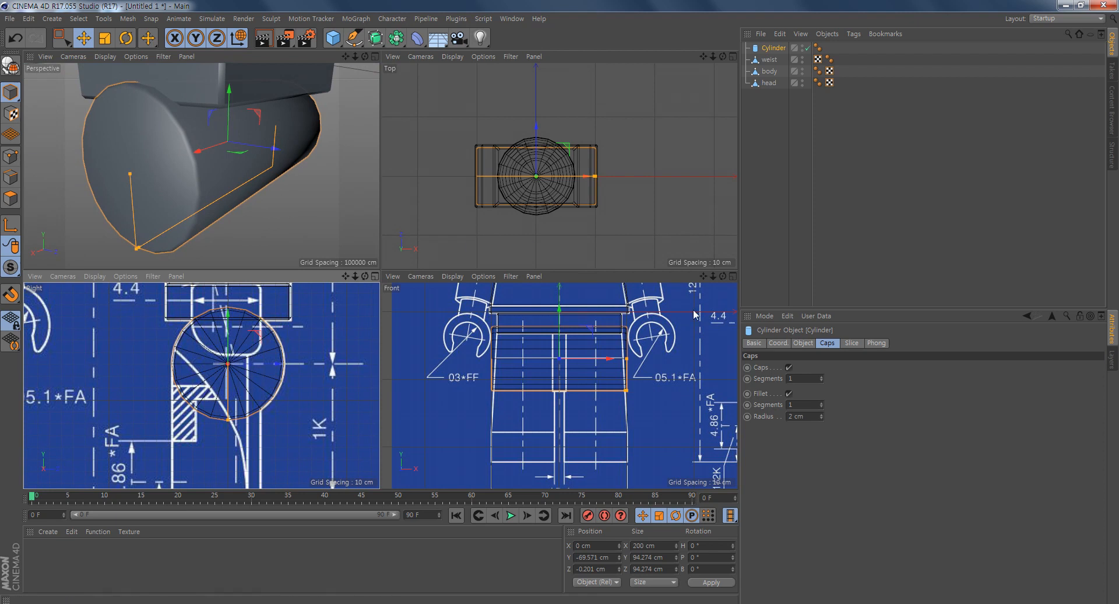
scroll(575, 395, up, 4)
drag(682, 384, 573, 400)
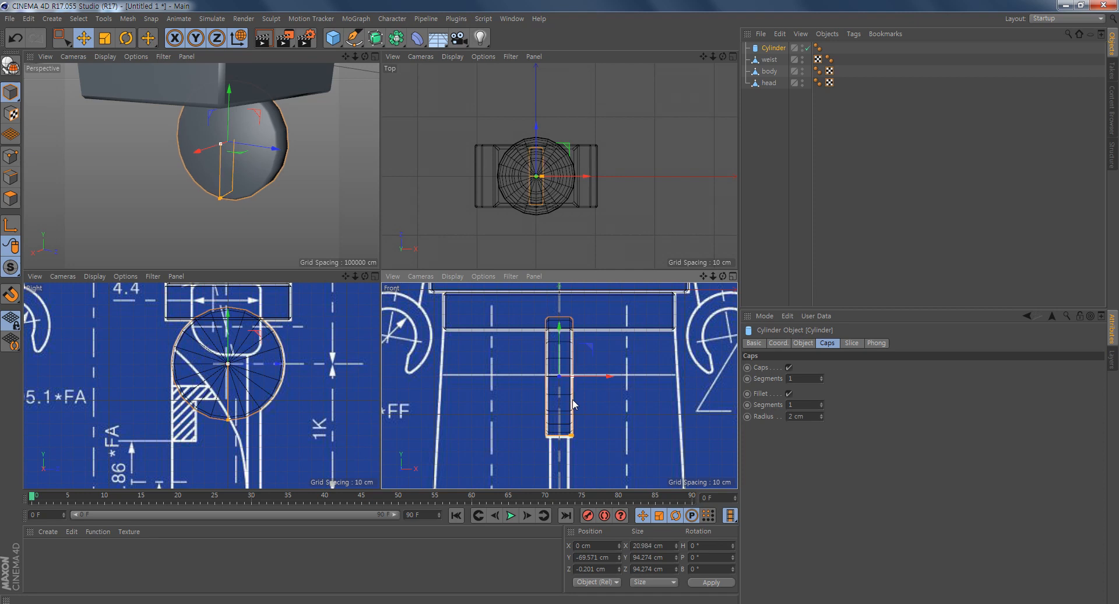
- Duplicate the narrow cylinder and move the copy along X to about 55 cm, over one leg on the front blueprint
alt+drag(300, 212, 204, 215)
scroll(235, 197, down, 6)
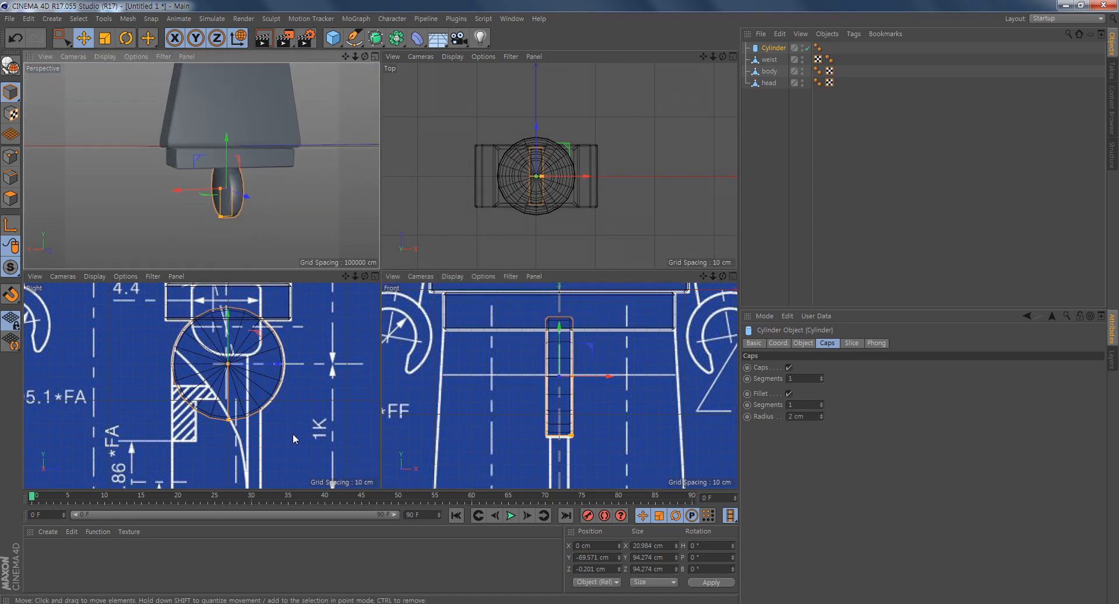
scroll(608, 410, down, 8)
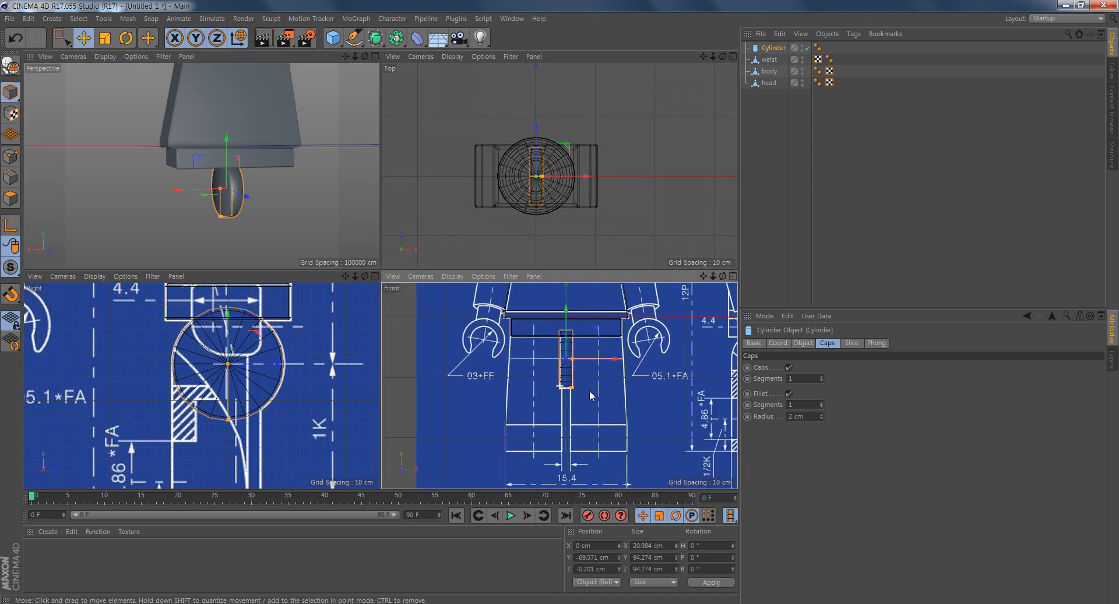
scroll(591, 395, down, 2)
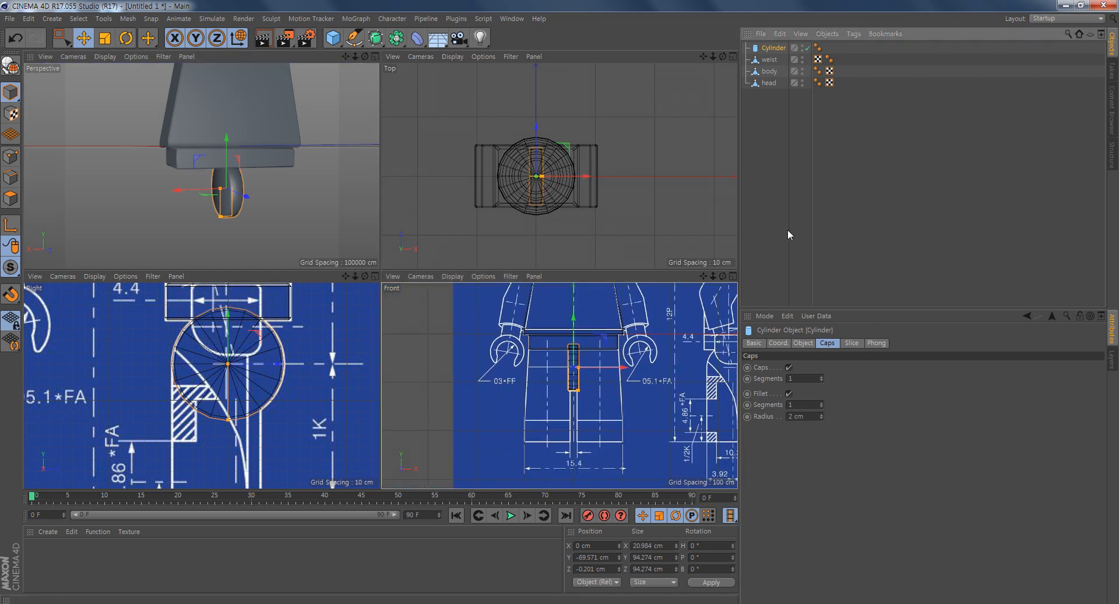
key(ctrl+c)
key(ctrl+v)
drag(622, 371, 650, 379)
scroll(593, 418, up, 5)
scroll(588, 427, up, 3)
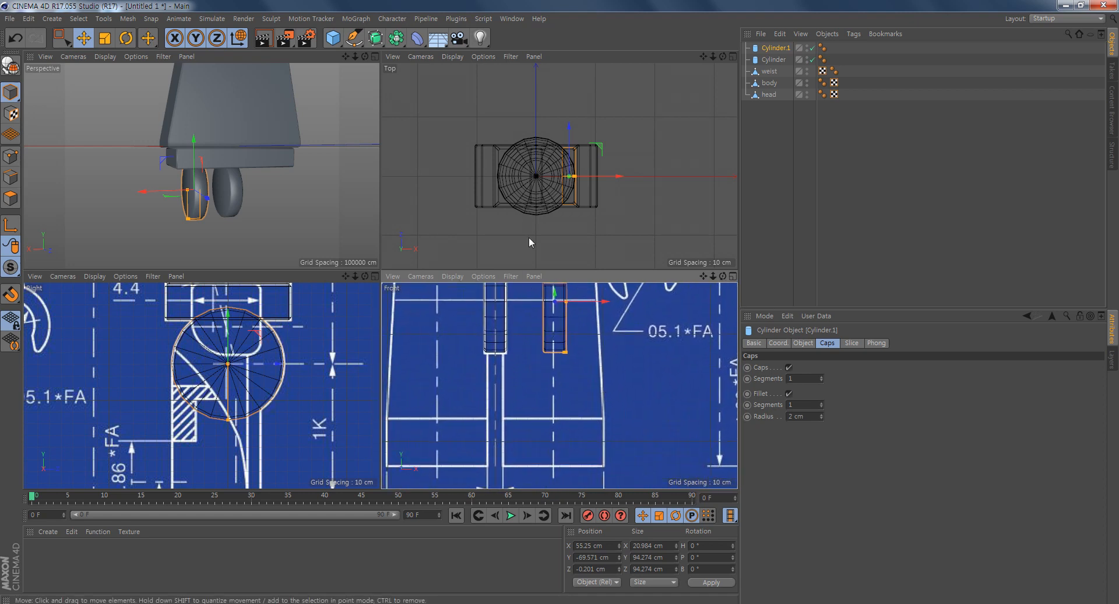
- Turn off the cap fillet on the copied cylinder and show its object properties
click(789, 394)
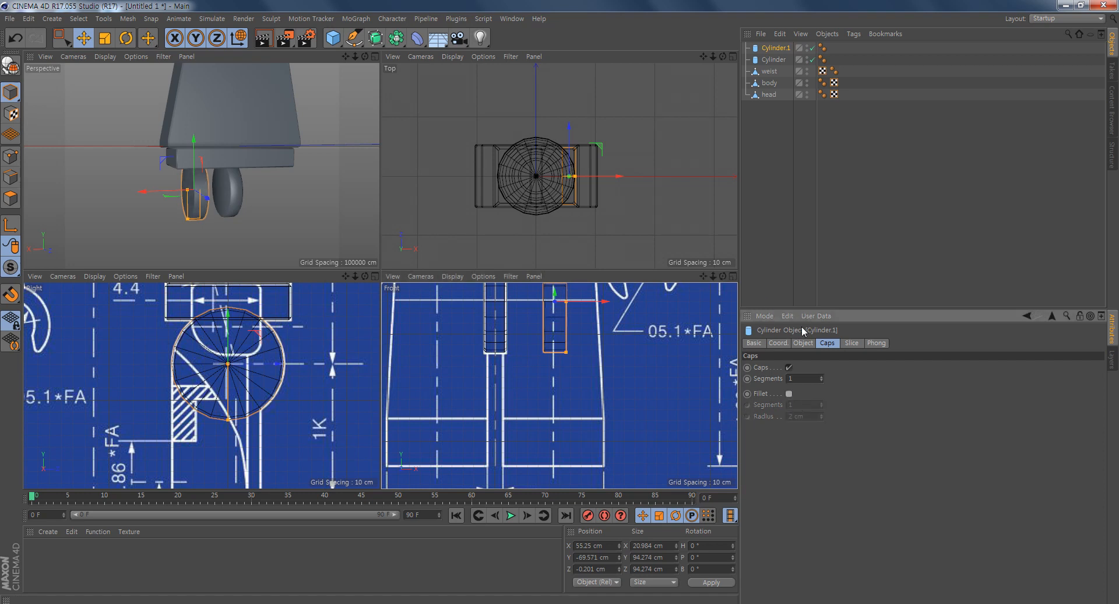
click(803, 345)
alt+middle_drag(513, 329, 494, 400)
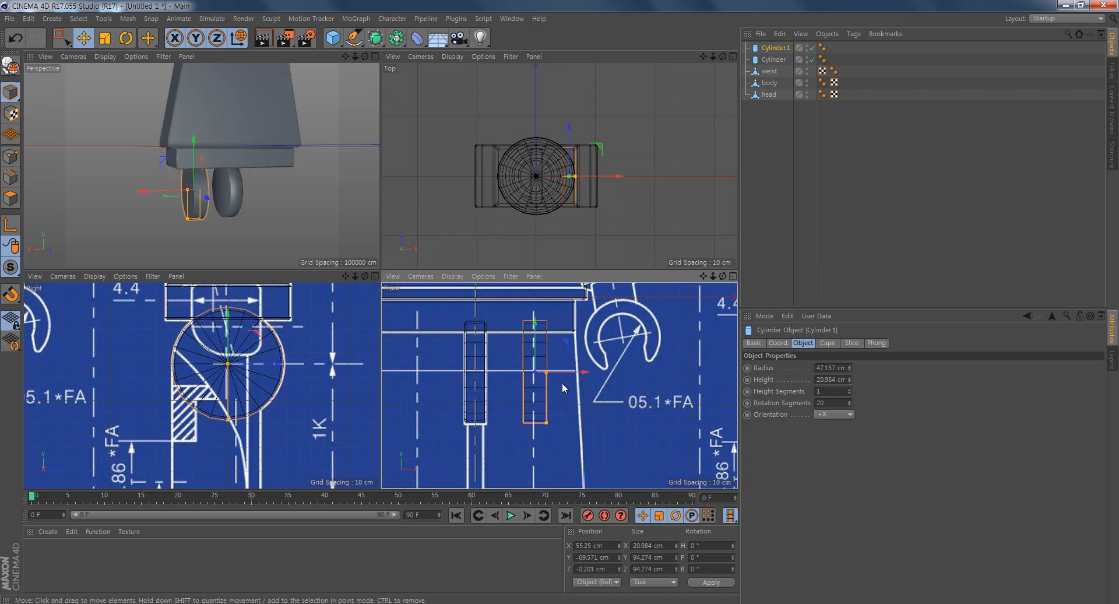
- Examine the leg outline below the copied cylinder on the enlarged side blueprint
alt+middle_drag(294, 409, 285, 366)
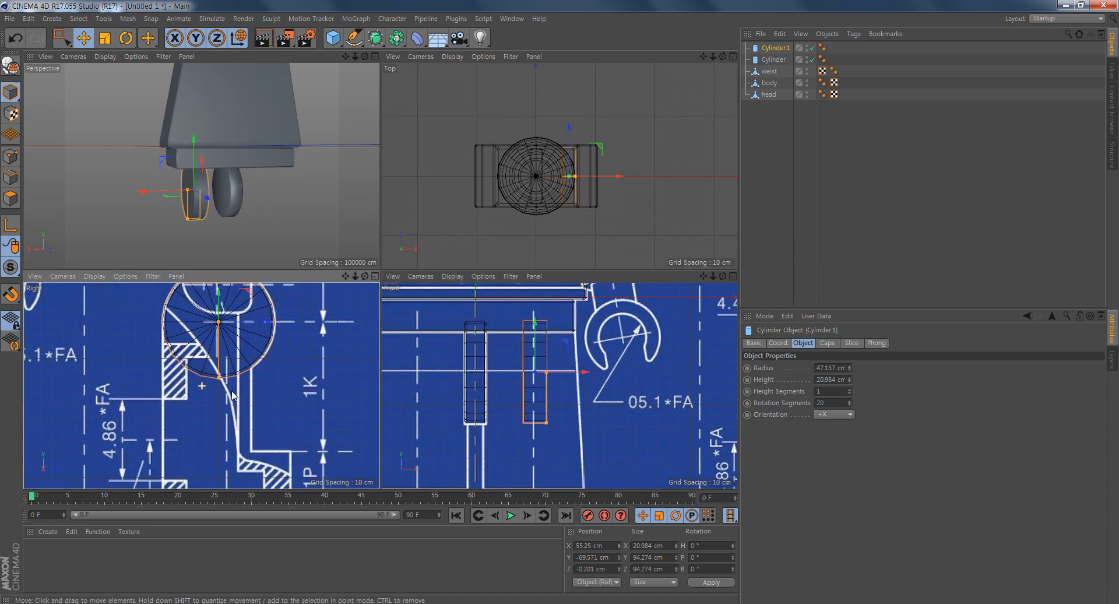
middle_click(284, 366)
alt+middle_drag(494, 355, 491, 415)
alt+right_drag(573, 355, 551, 362)
alt+middle_drag(551, 362, 568, 339)
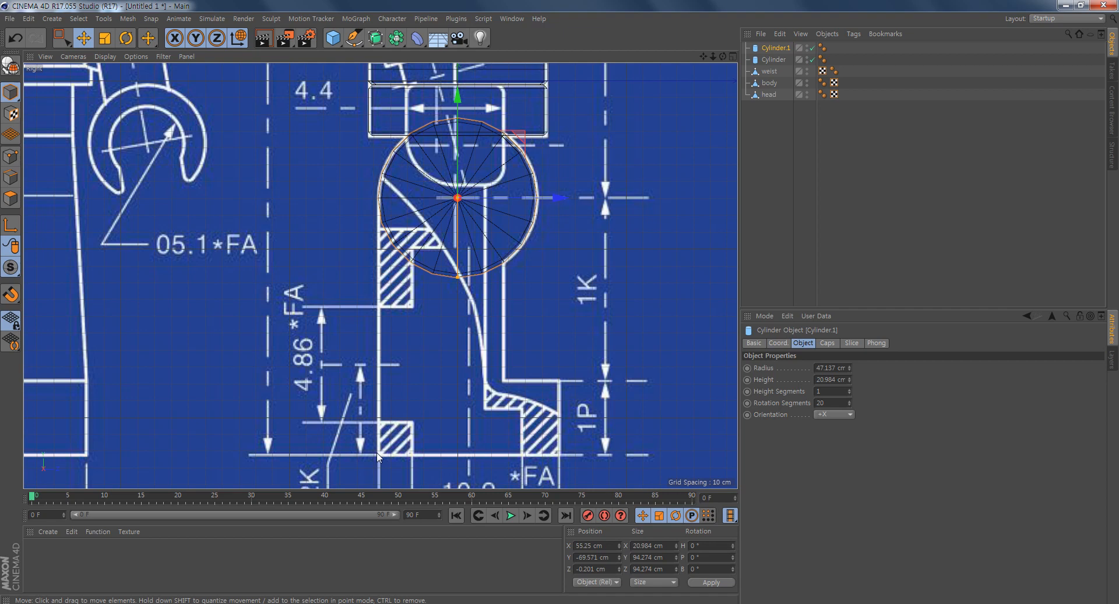
alt+right_drag(437, 250, 494, 267)
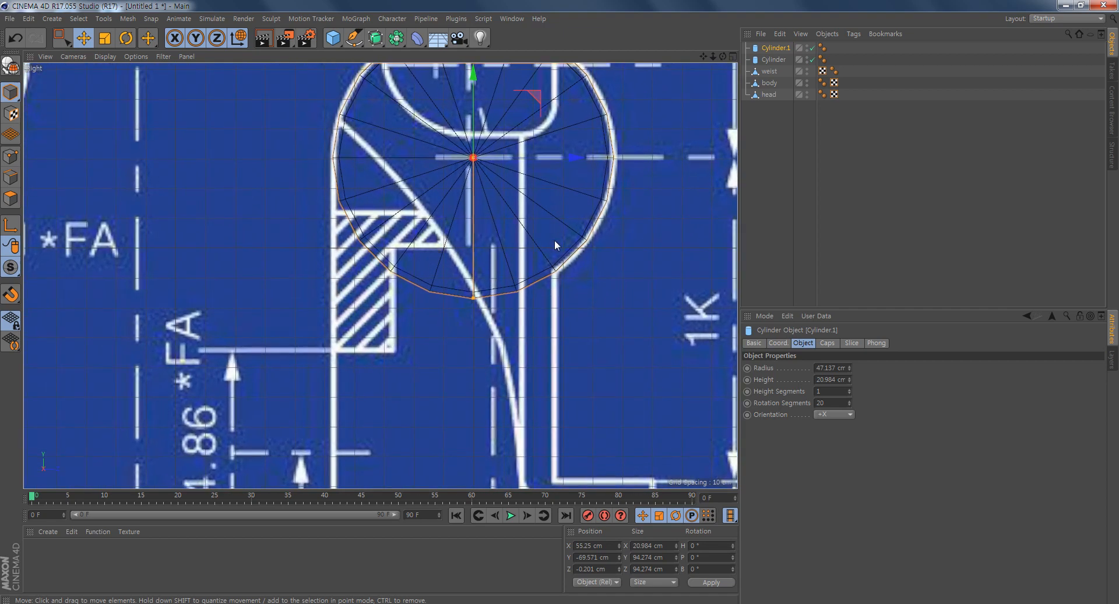
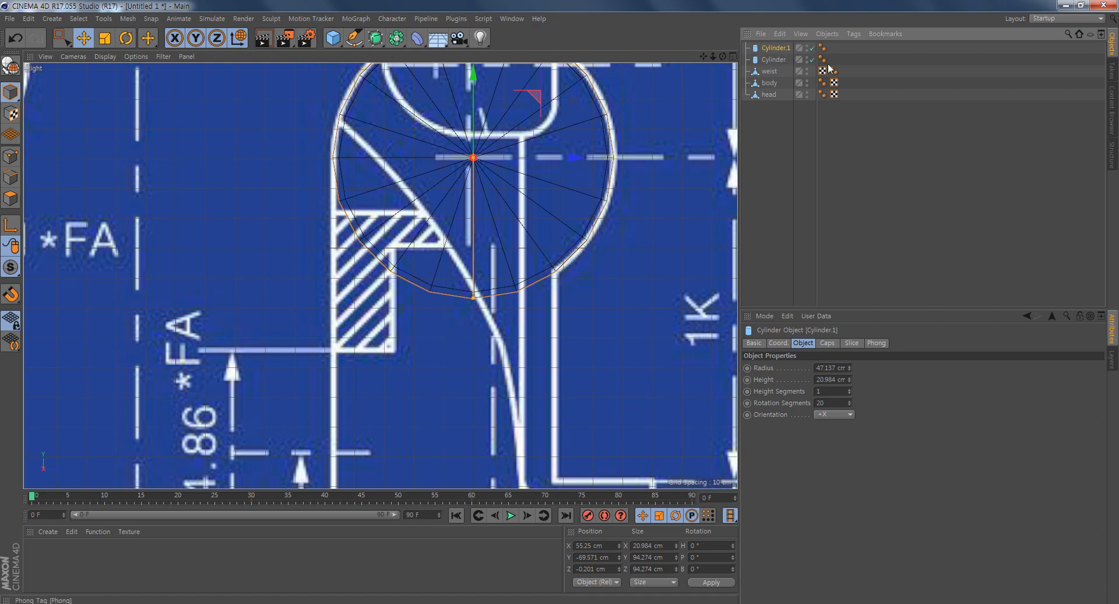
- Enable slicing on the copied cylinder and inspect the cut half-disc beside the hip joint in the perspective view
click(852, 343)
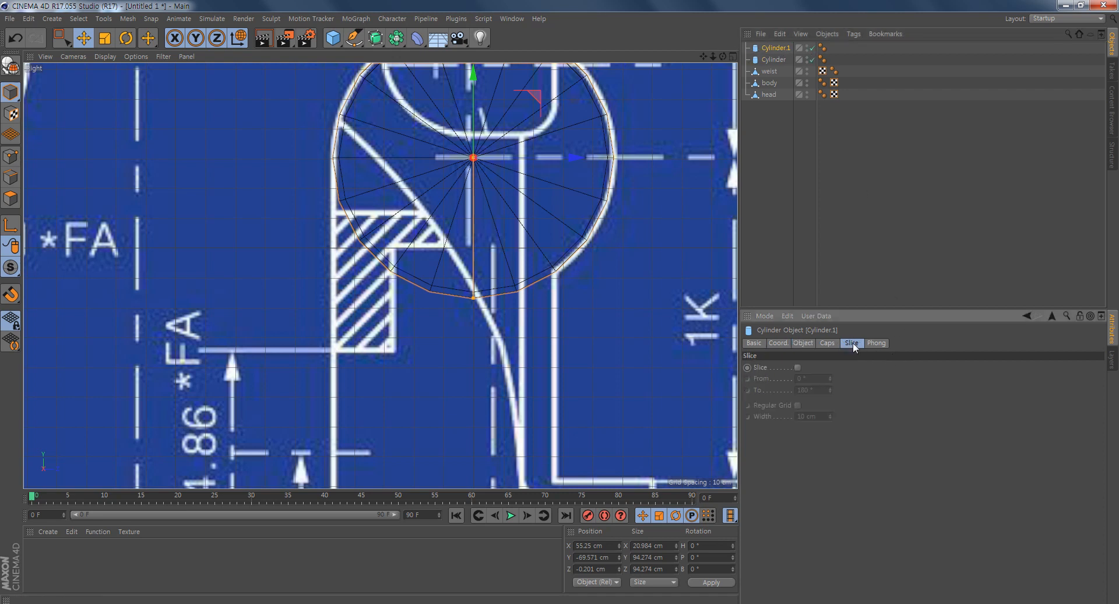
click(799, 367)
alt+middle_drag(500, 171, 498, 260)
middle_click(497, 258)
alt+drag(203, 203, 240, 205)
alt+right_drag(187, 213, 229, 215)
alt+middle_drag(248, 193, 264, 198)
alt+right_drag(241, 206, 261, 209)
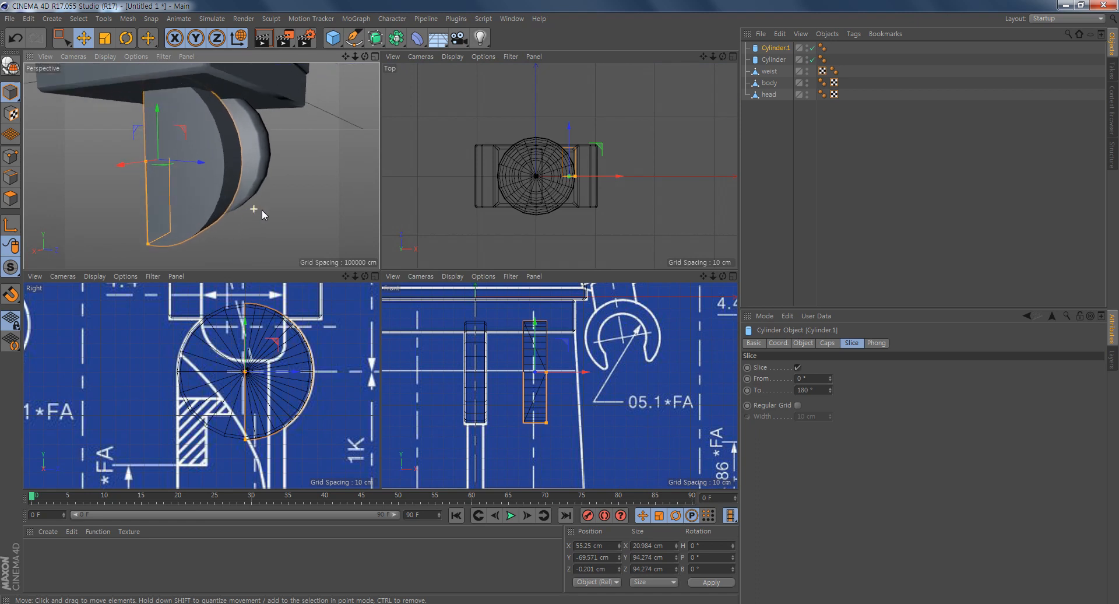
alt+drag(244, 203, 257, 205)
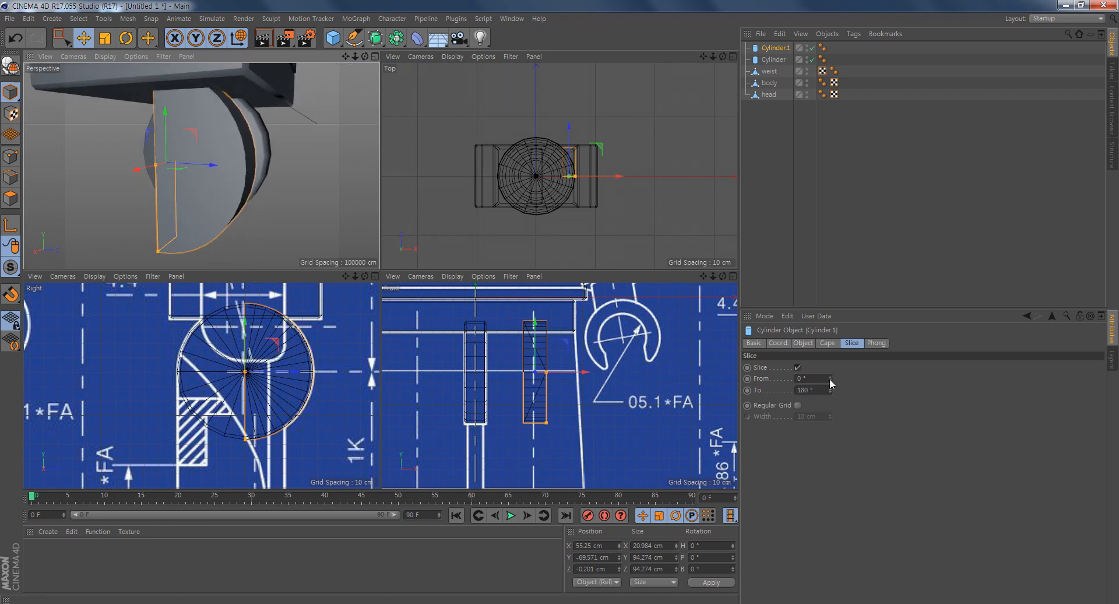
drag(830, 379, 834, 368)
key(ctrl+z)
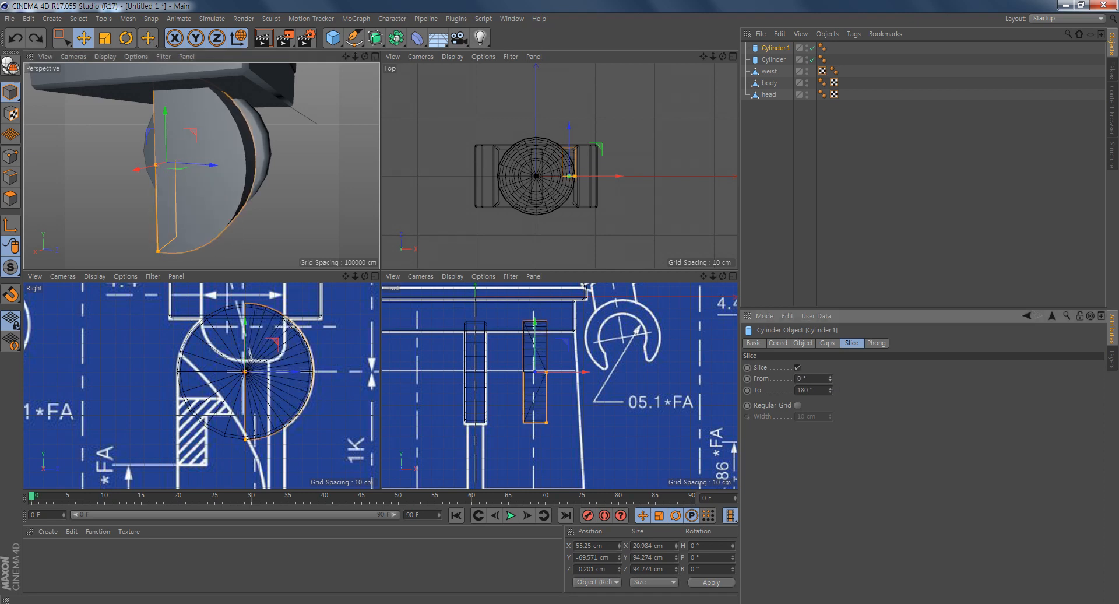
drag(831, 394, 831, 394)
key(ctrl+z)
- Set the copied cylinder's slice from 36° to 270° to match the rounded leg top on the side blueprint
middle_click(258, 433)
alt+middle_drag(522, 372, 485, 317)
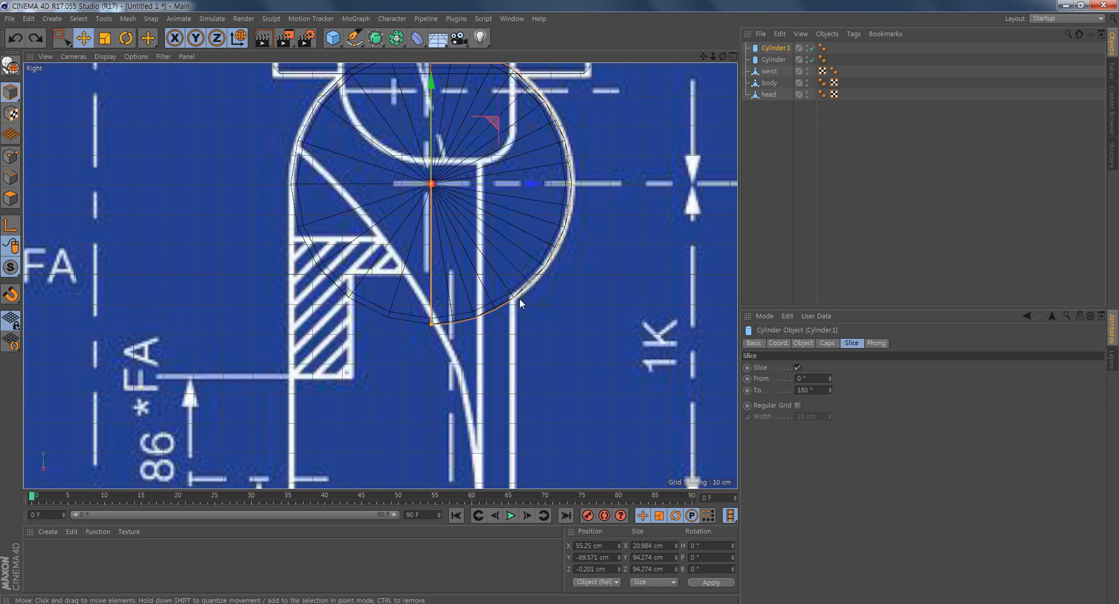
drag(812, 379, 701, 374)
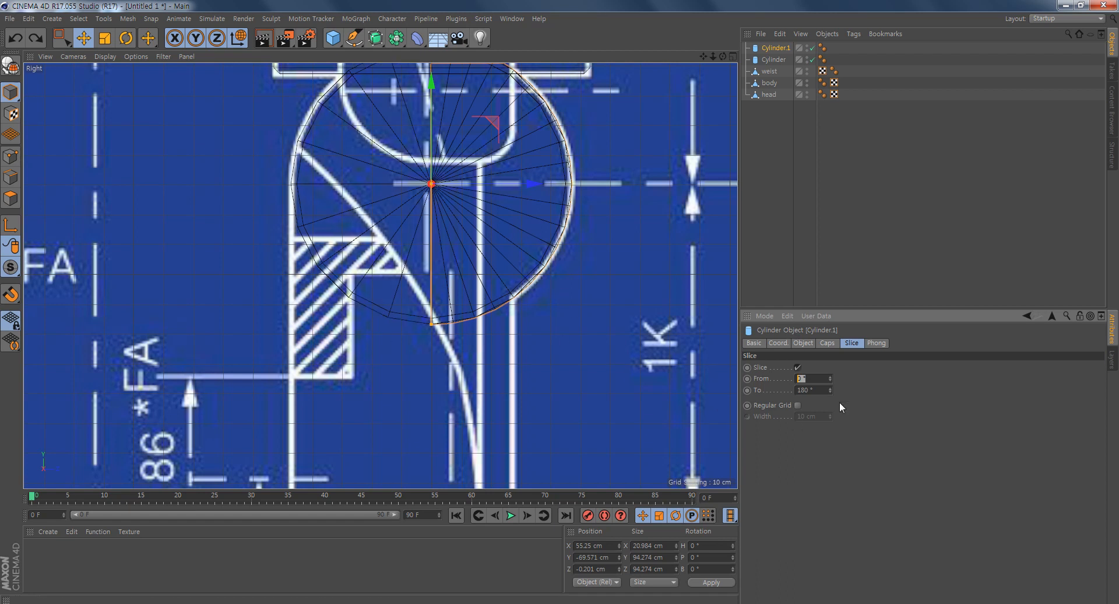
text(36)
key(Return)
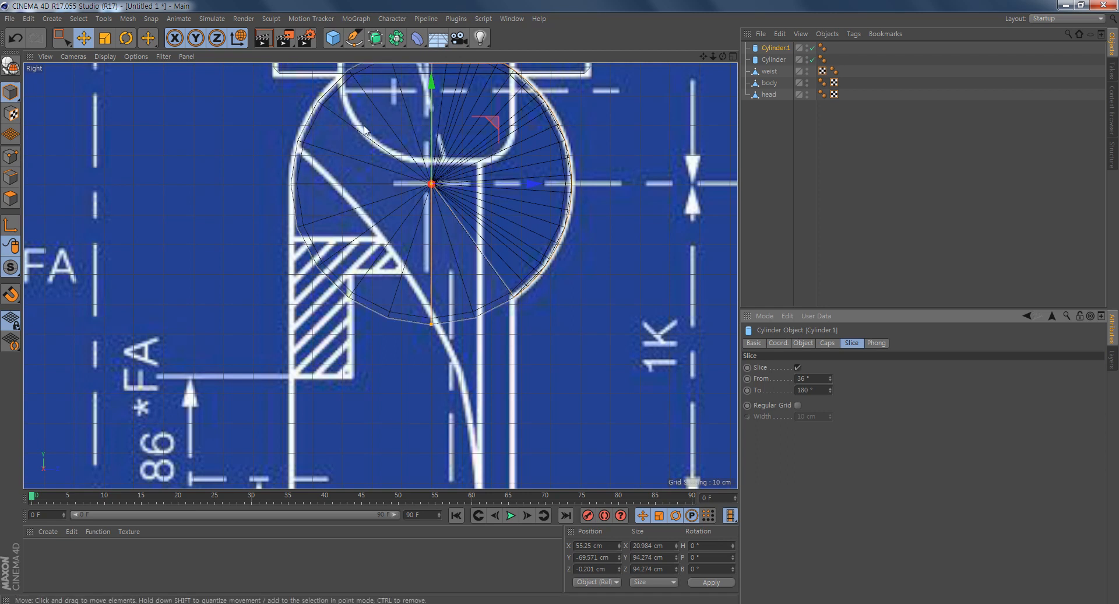
drag(821, 390, 622, 369)
text(270)
key(Return)
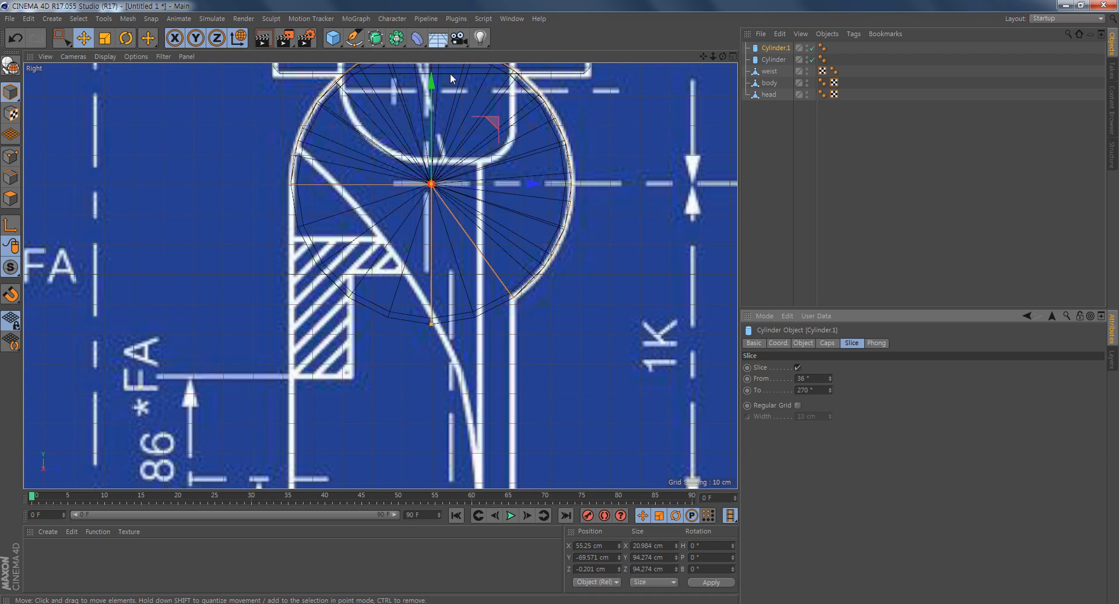
- Set the sliced cylinder's rotation segments to 13
alt+middle_drag(470, 222, 487, 313)
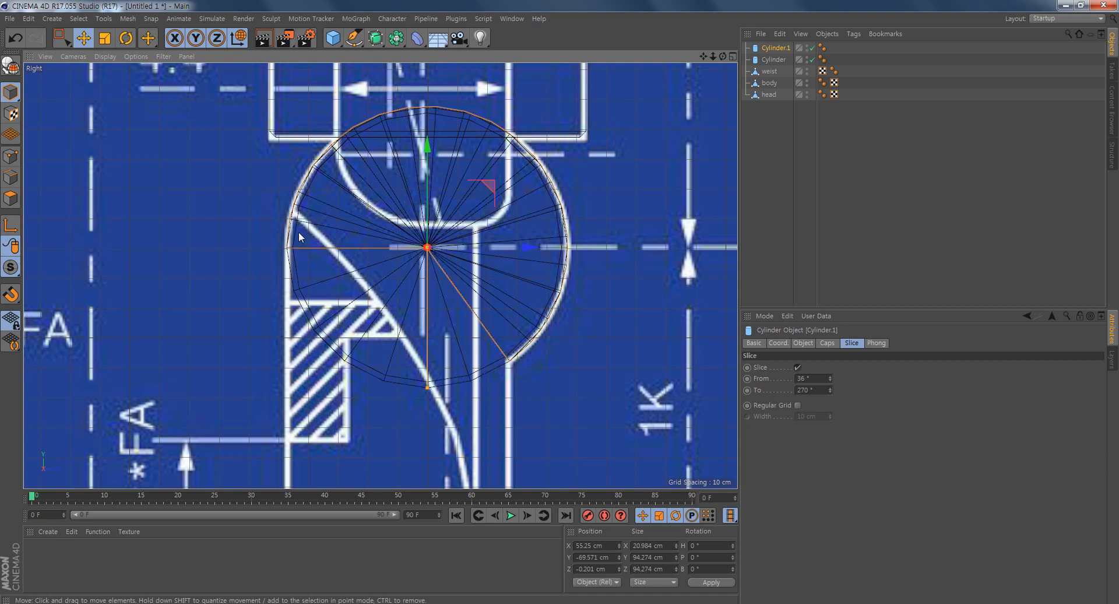
alt+middle_drag(460, 334, 484, 309)
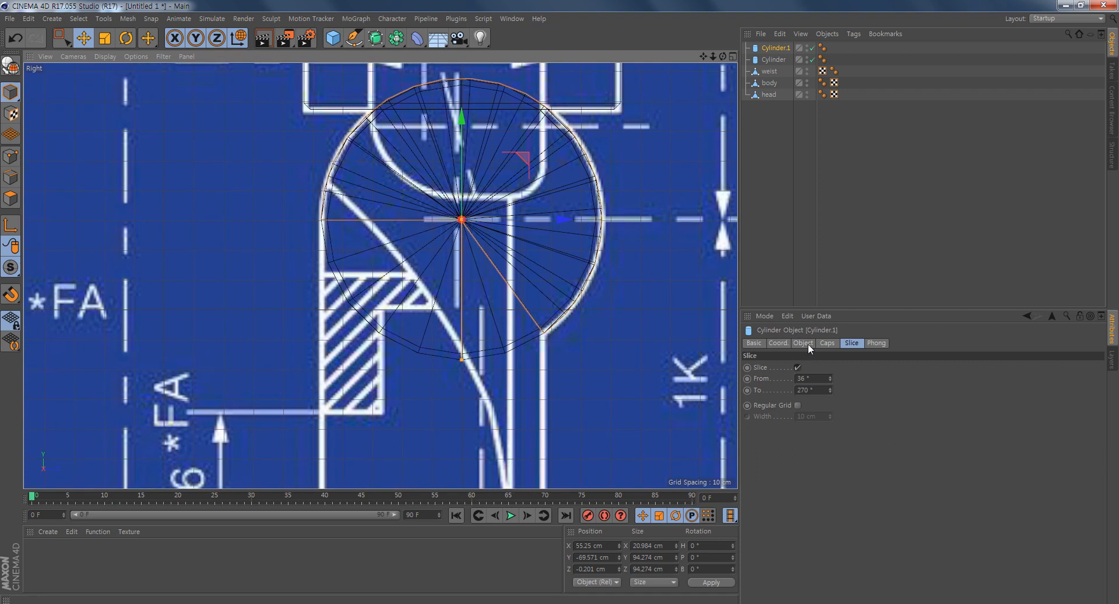
alt+middle_drag(548, 327, 530, 345)
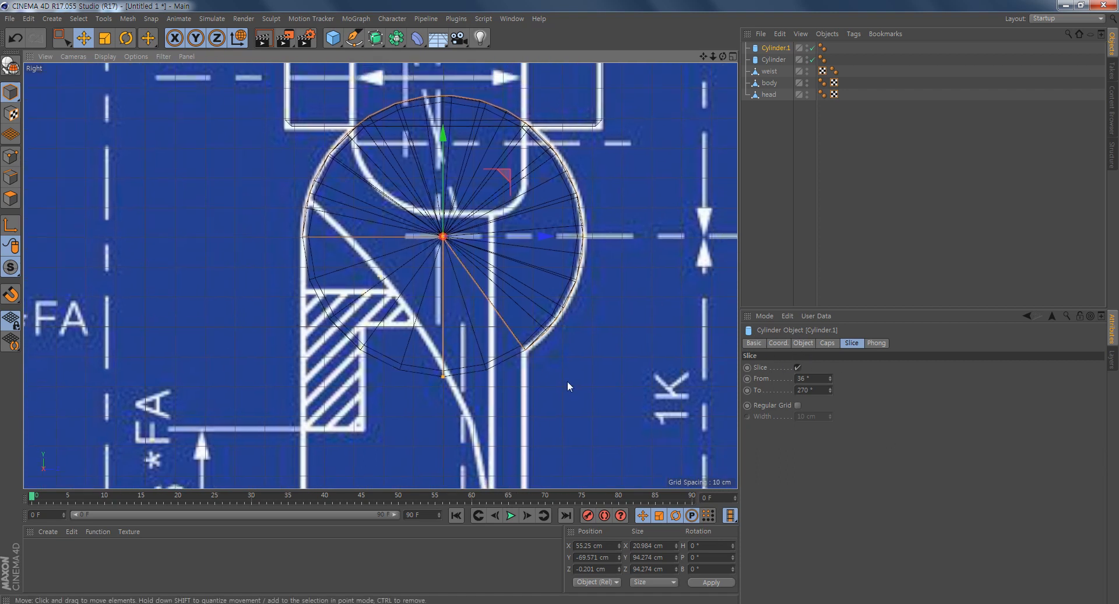
click(801, 343)
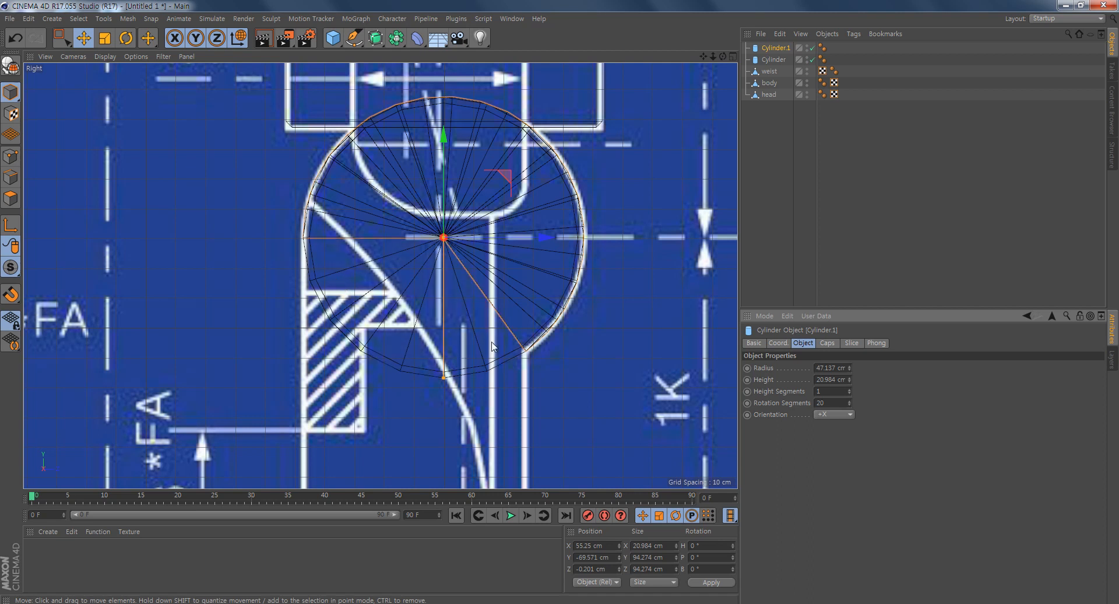
double_click(840, 403)
key(Return)
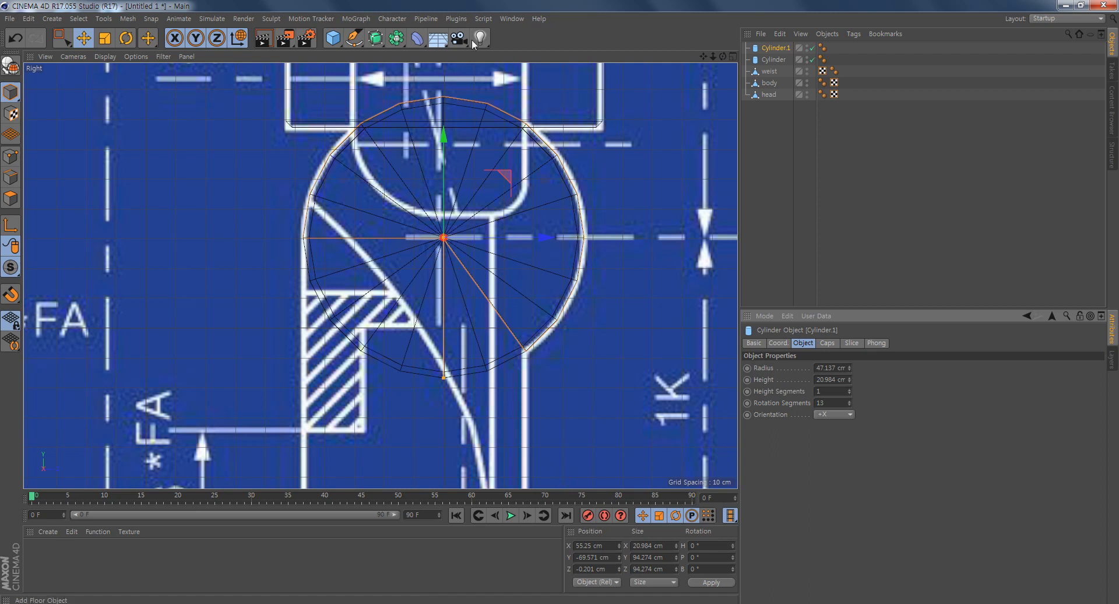
- Inspect the sliced cylinder from several angles and convert it to an editable polygon object
middle_click(274, 208)
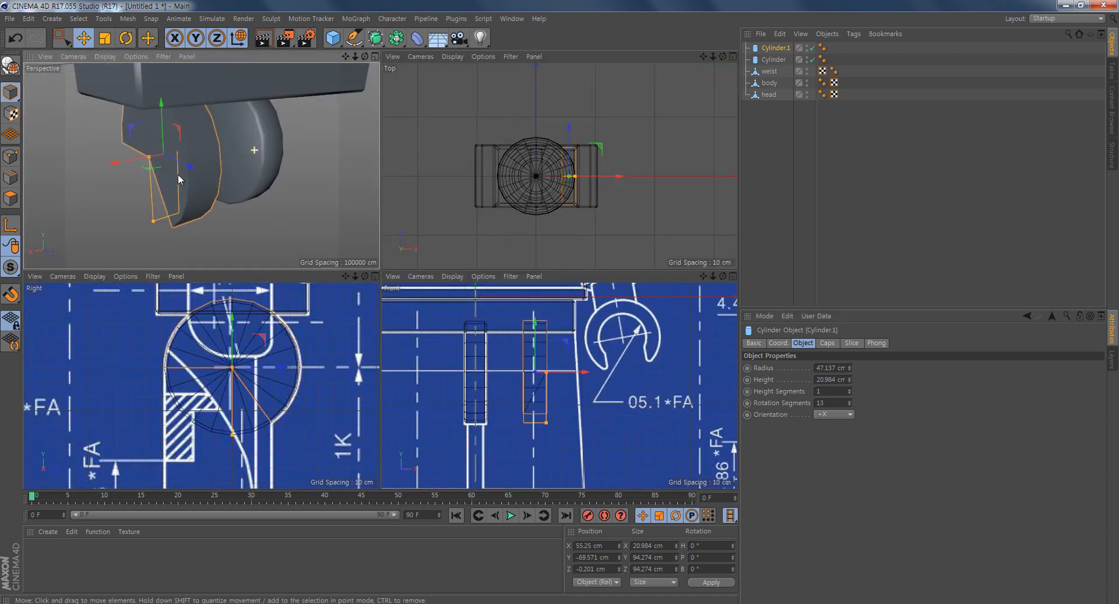
alt+drag(177, 174, 205, 147)
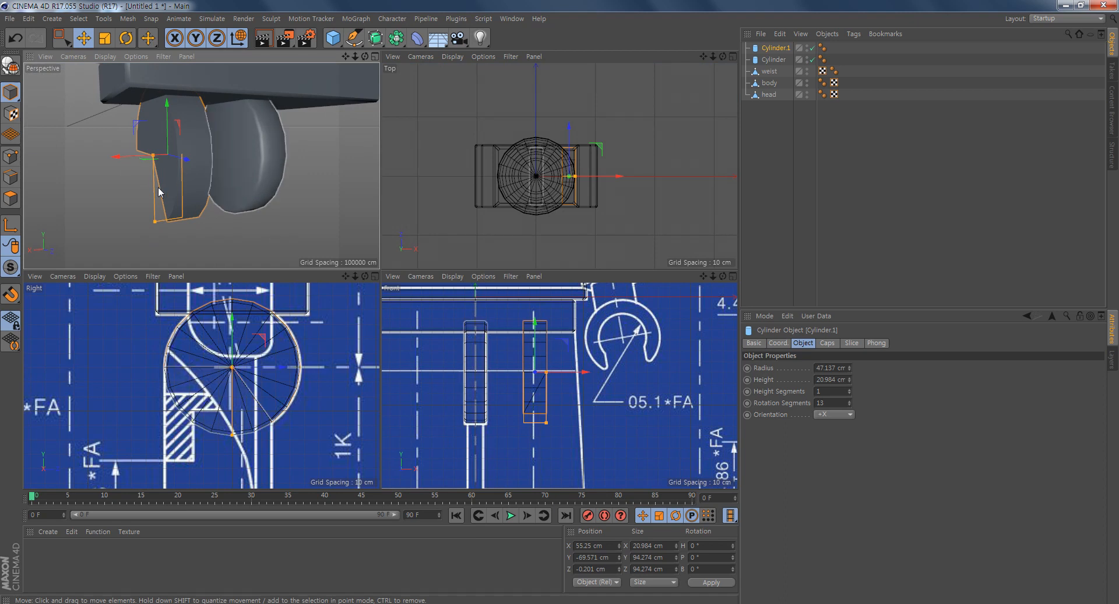
alt+drag(175, 216, 280, 210)
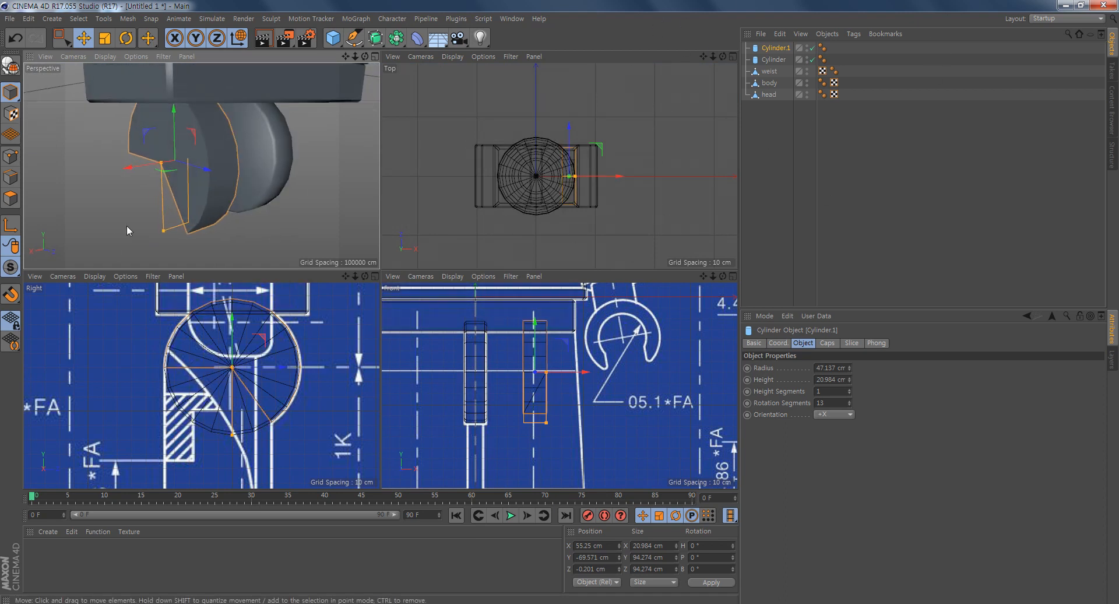
click(9, 66)
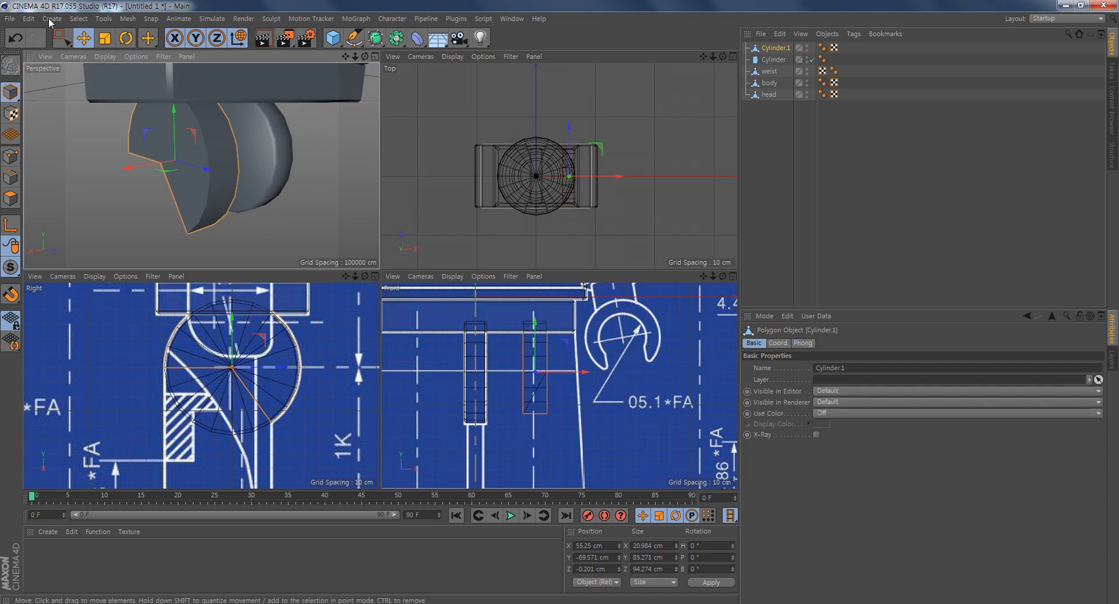
mouse_move(224, 178)
alt+mouse_down()
mouse_move(270, 206)
mouse_move(187, 177)
mouse_move(216, 180)
alt+mouse_up()
- Rectangle-select the points on the sliced cylinder's outer side, away from the hip disc, and delete them
click(11, 158)
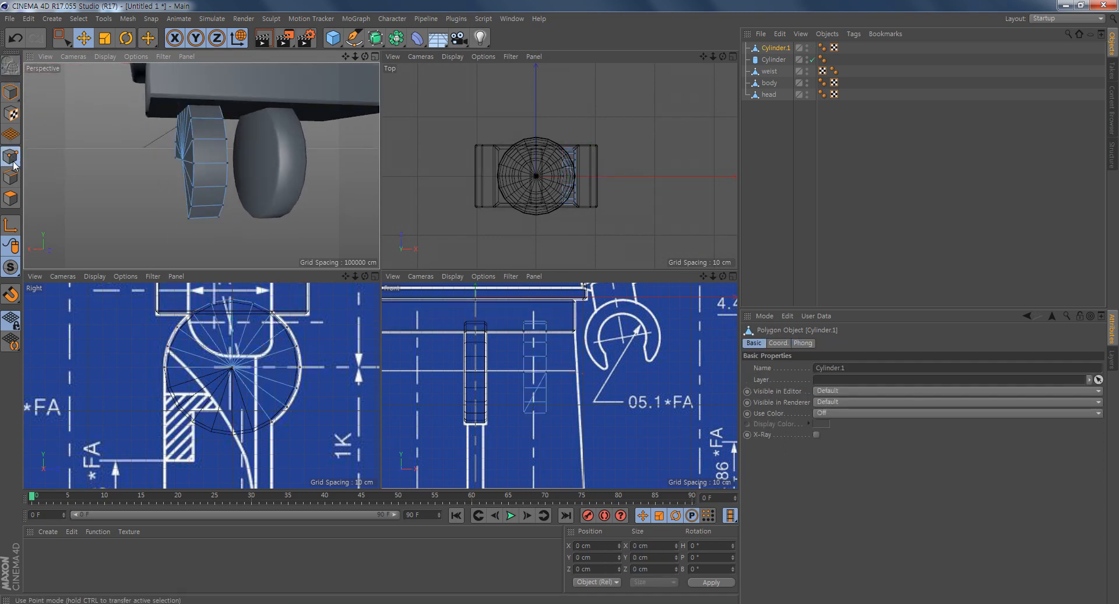
scroll(559, 381, up, 3)
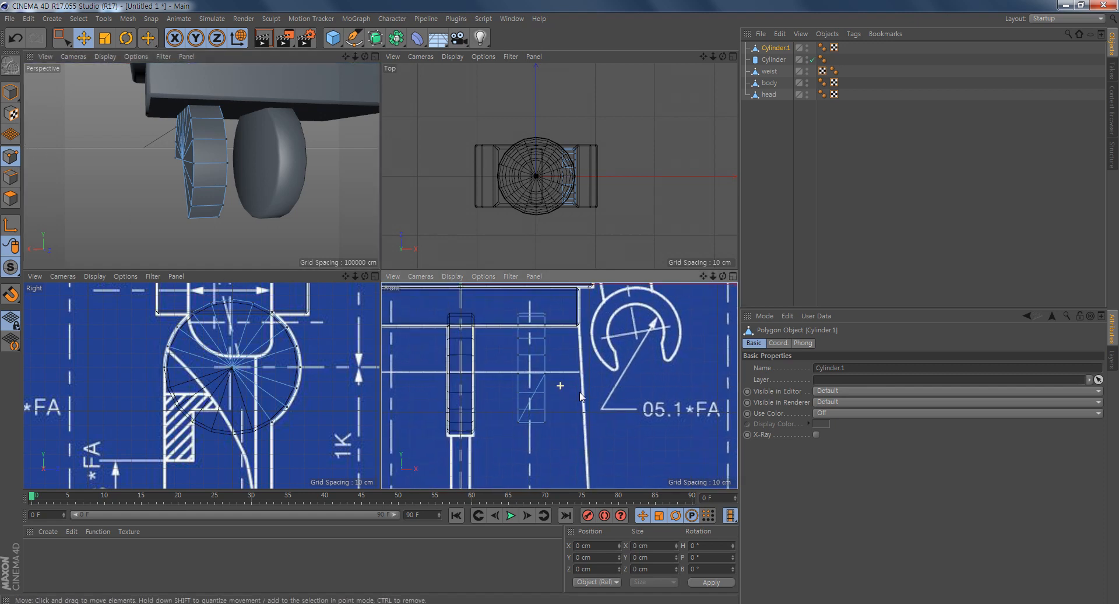
click(61, 38)
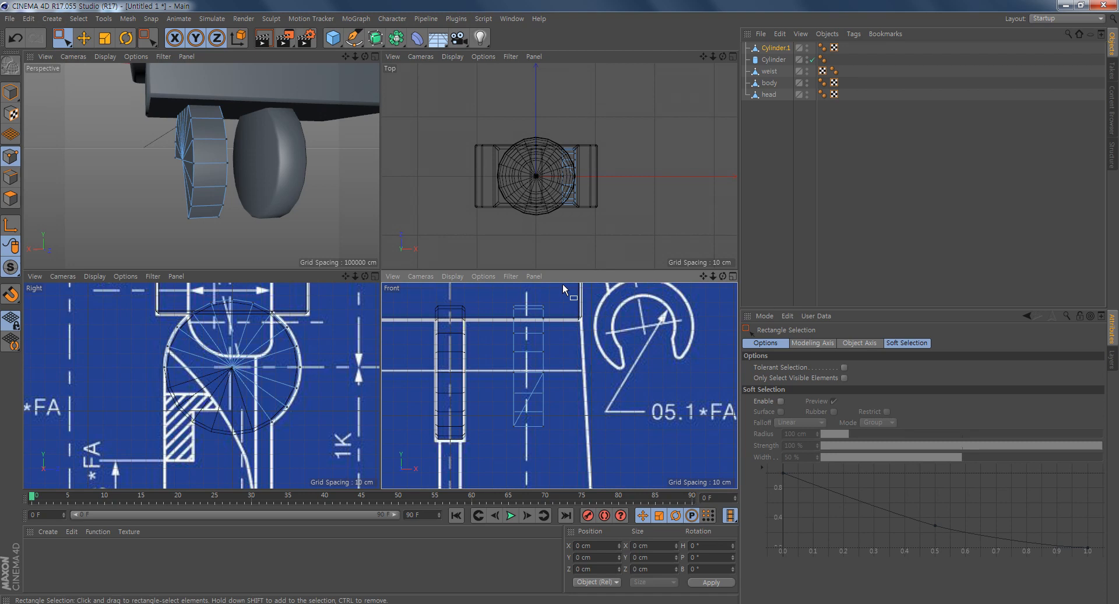
drag(567, 293, 533, 456)
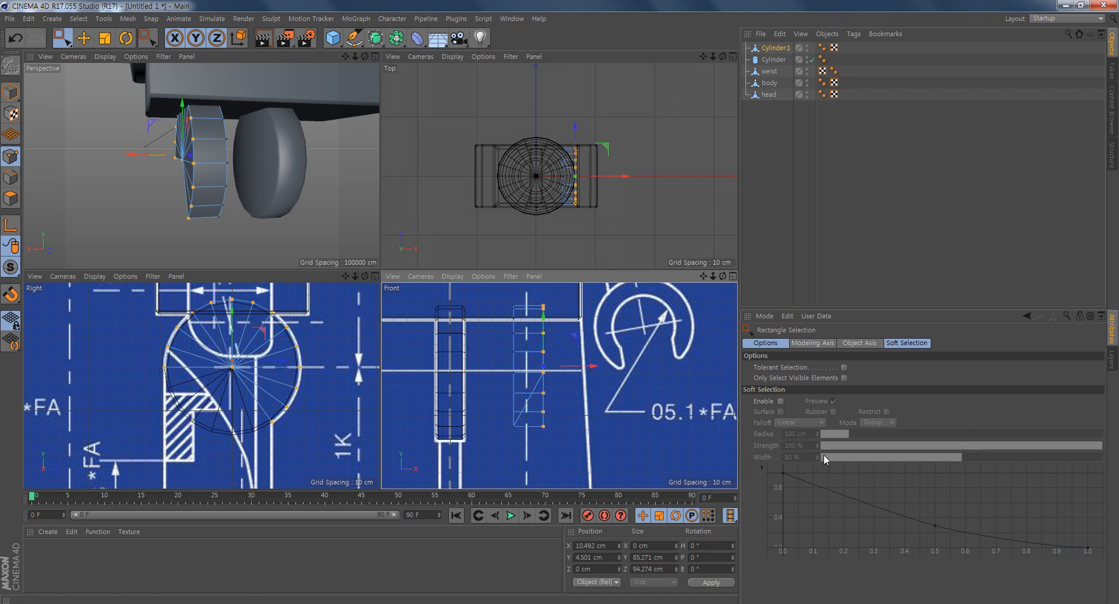
key(Delete)
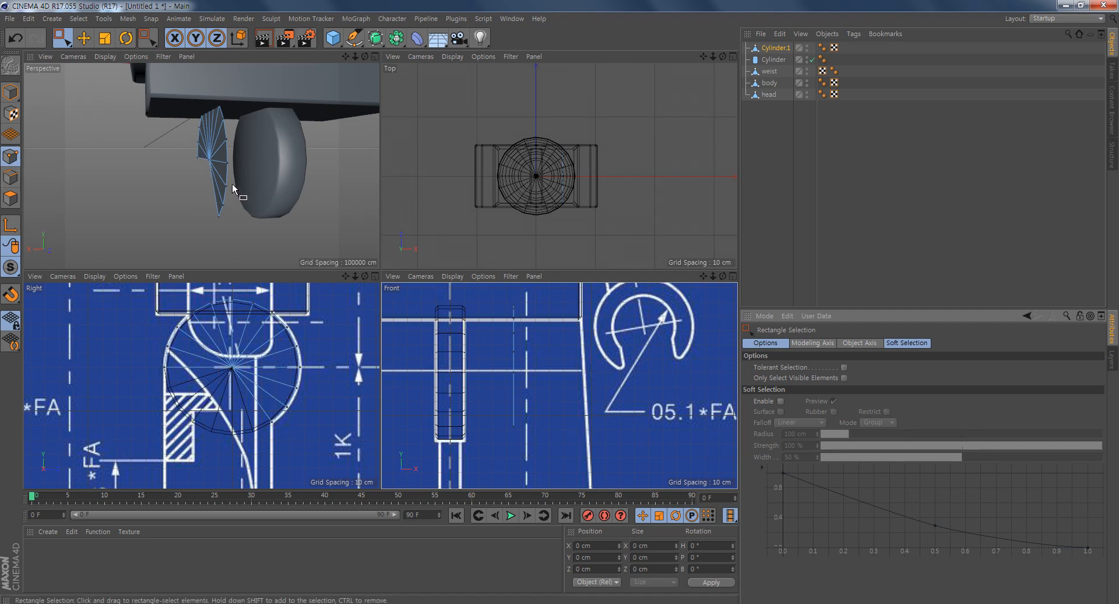
alt+drag(233, 187, 283, 197)
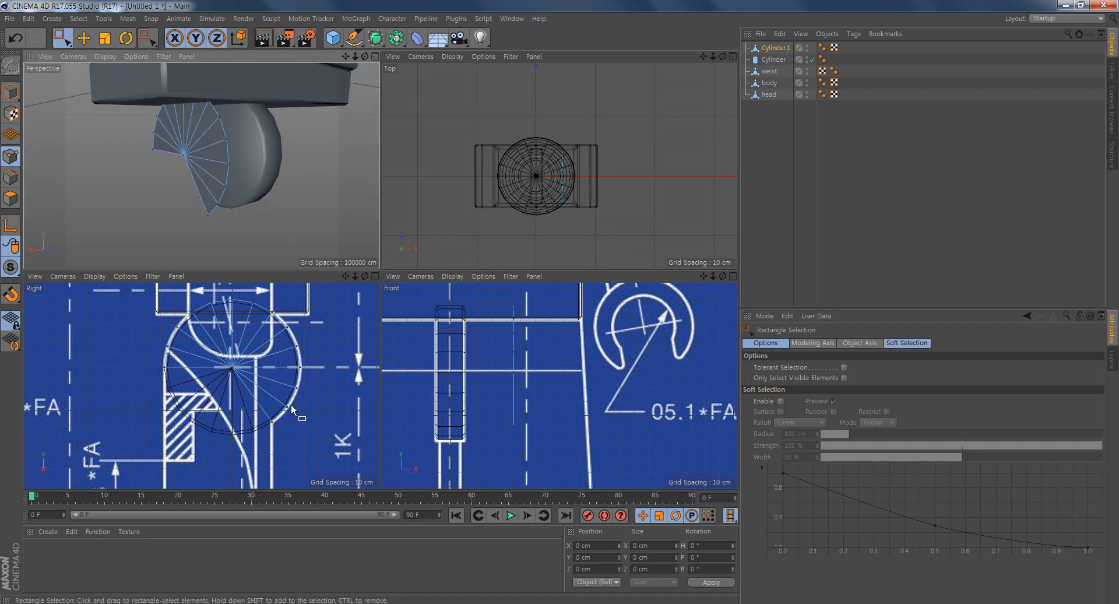
mouse_move(231, 234)
alt+middle_down()
mouse_move(230, 167)
mouse_move(233, 233)
alt+middle_up()
- Select the two open radial edges of the remaining flat face and extrude them 42.4 cm down over the side blueprint's leg
alt+middle_drag(285, 449, 276, 327)
middle_click(237, 364)
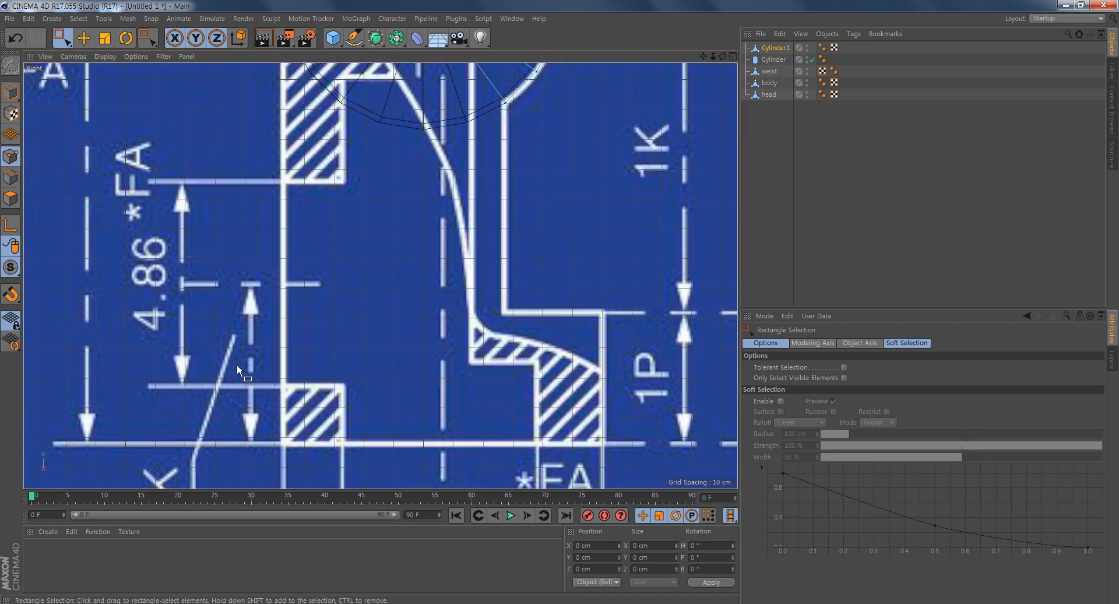
alt+middle_drag(474, 232, 464, 312)
alt+right_drag(464, 312, 435, 317)
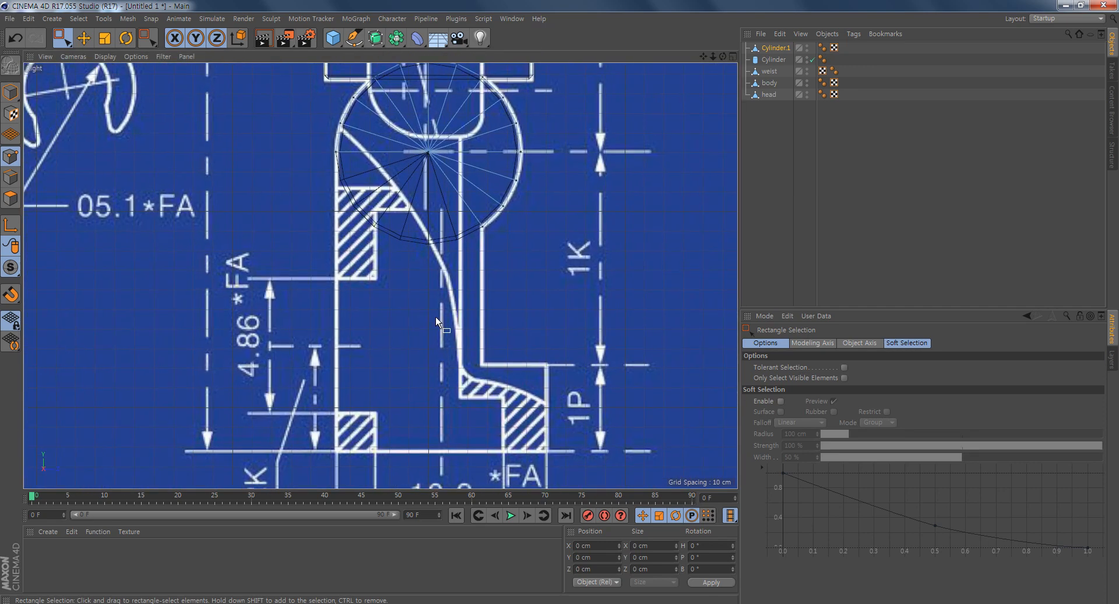
alt+middle_drag(557, 250, 542, 254)
click(11, 177)
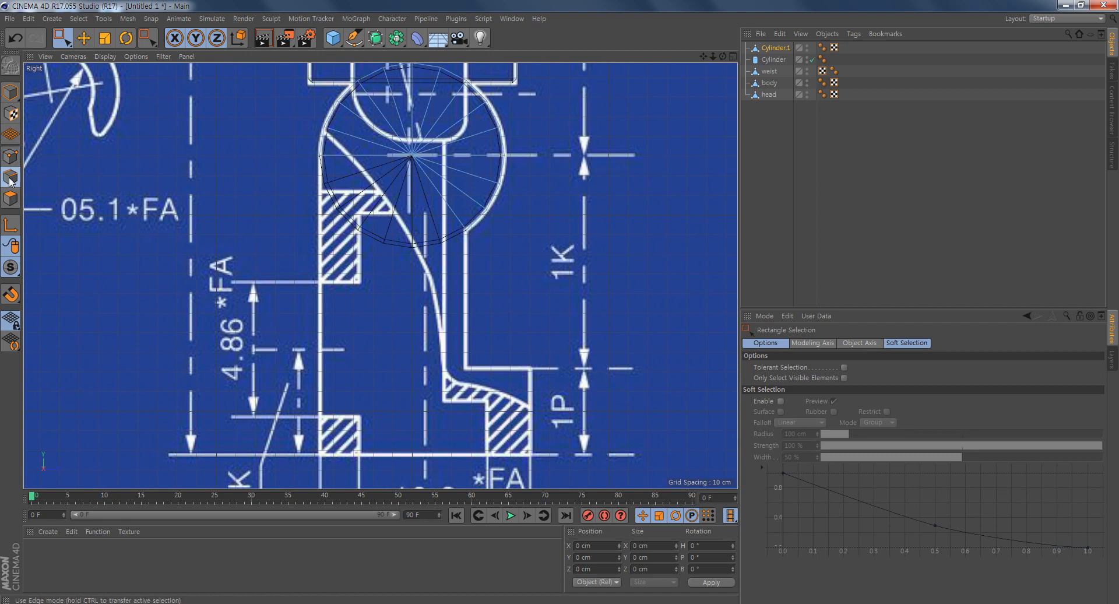
click(83, 39)
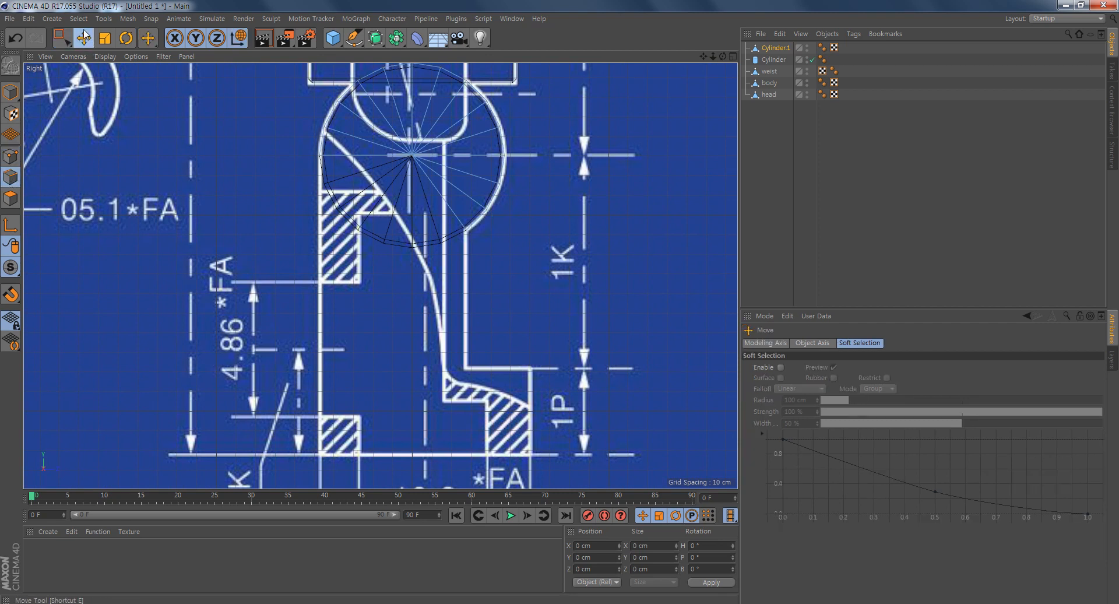
click(361, 155)
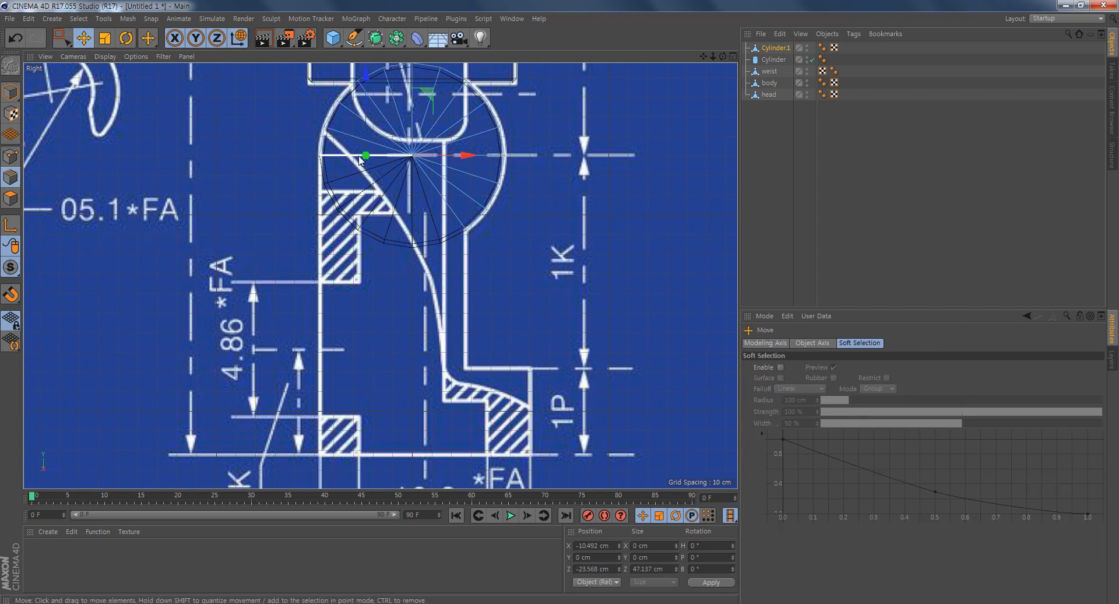
shift+click(438, 192)
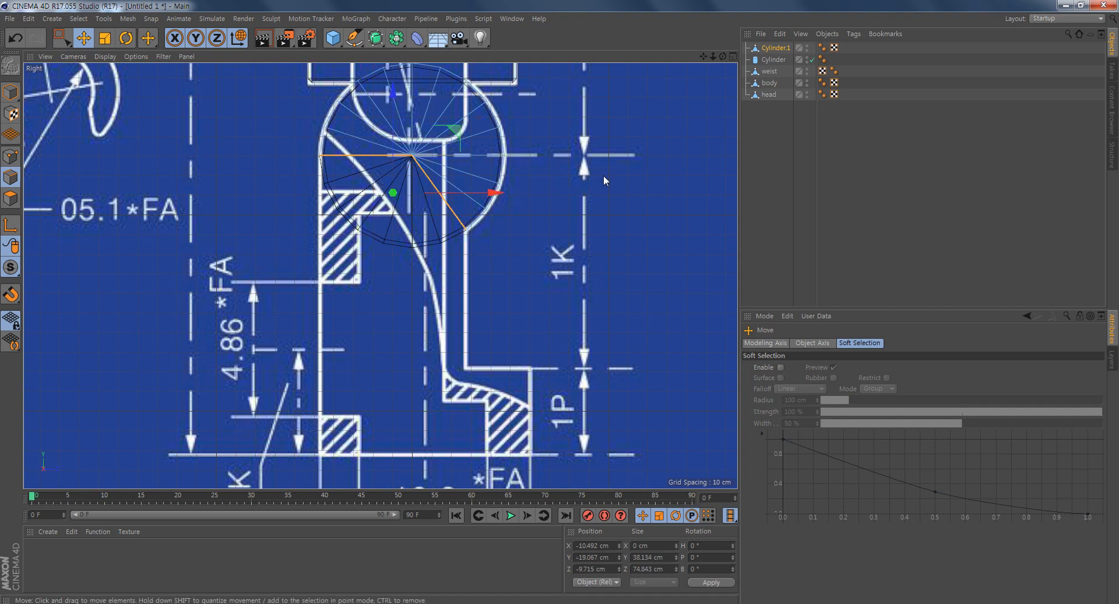
right_click(219, 226)
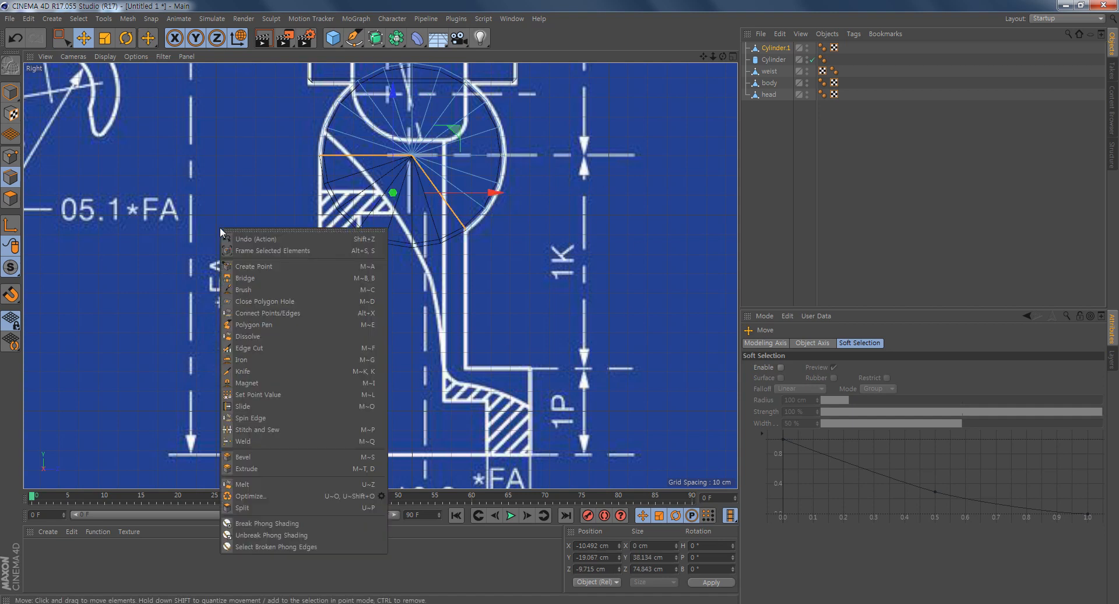
click(265, 468)
drag(326, 350, 416, 349)
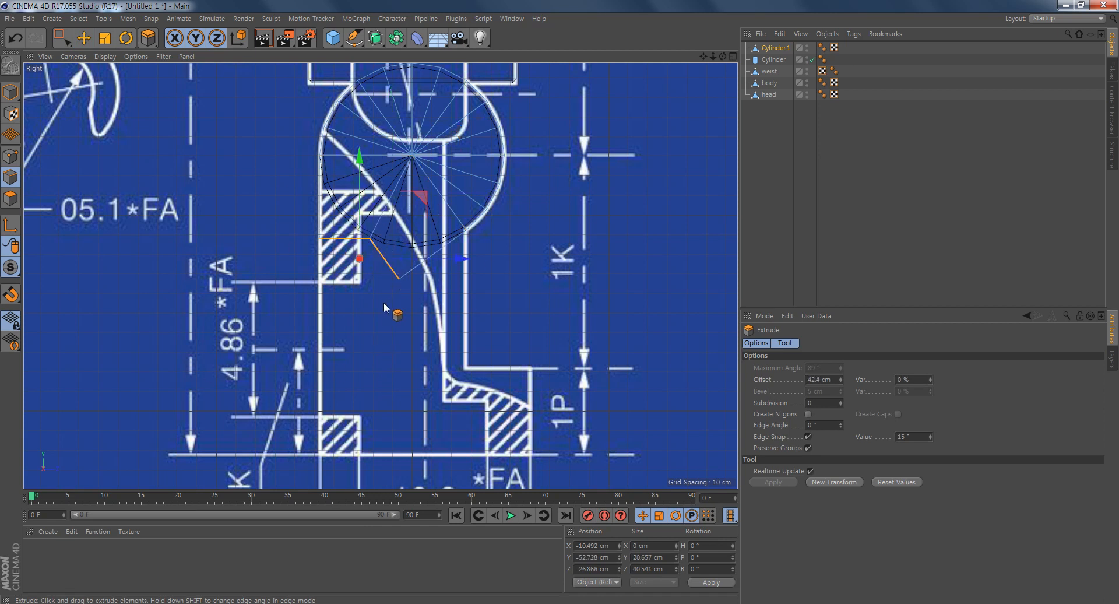
- Select the middle lower point of the extruded leg faces in point mode with the Move tool, try shifting it and undo that move
scroll(307, 350, up, 5)
scroll(395, 352, down, 3)
scroll(474, 307, up, 1)
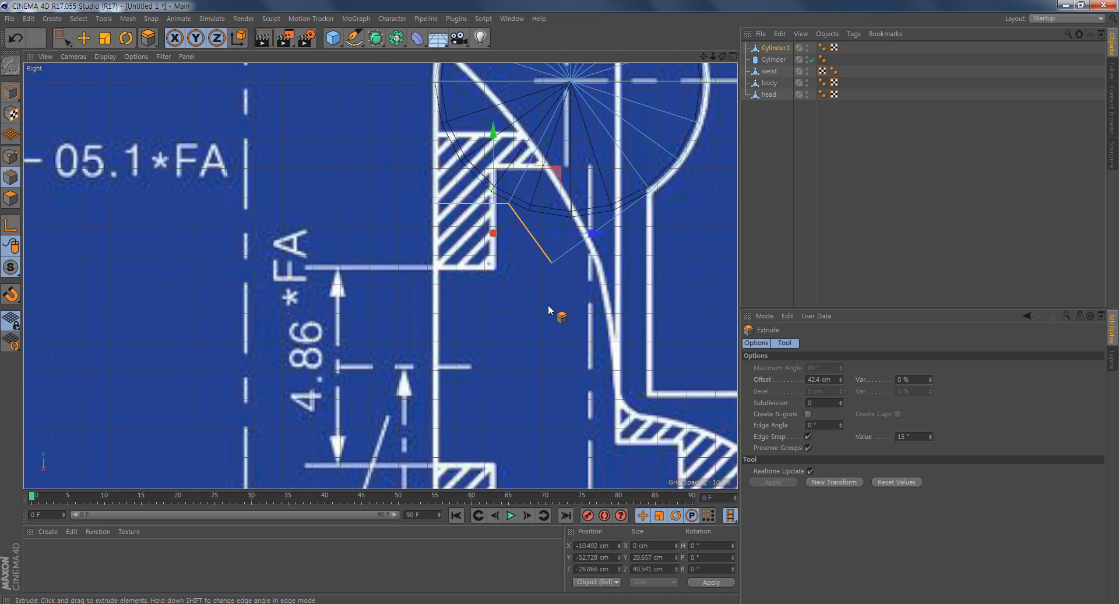
alt+middle_drag(577, 306, 490, 332)
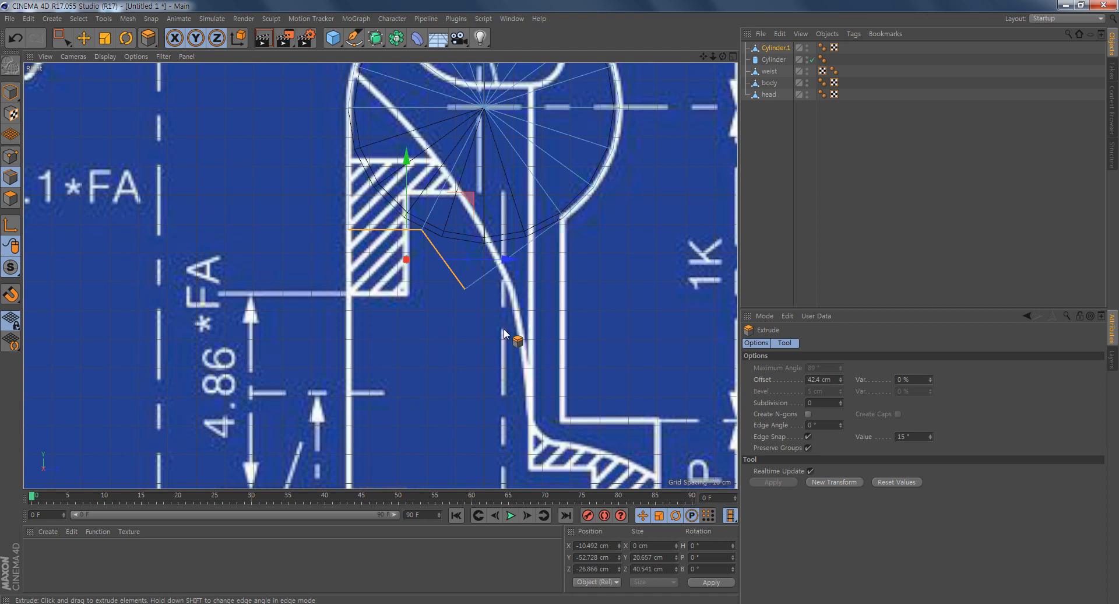
click(11, 157)
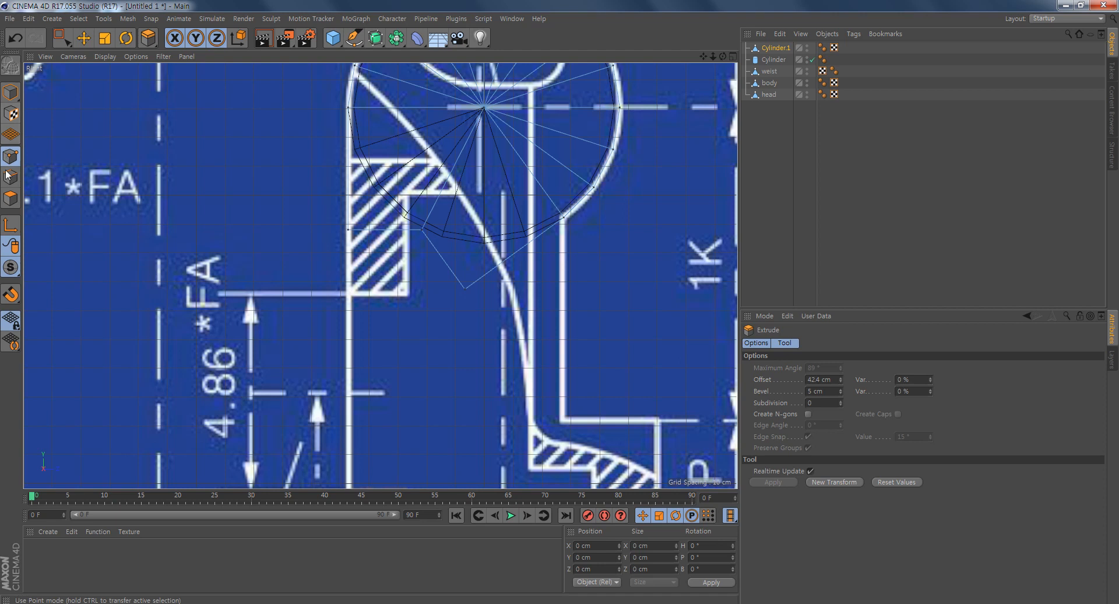
click(84, 39)
alt+middle_drag(490, 245, 418, 303)
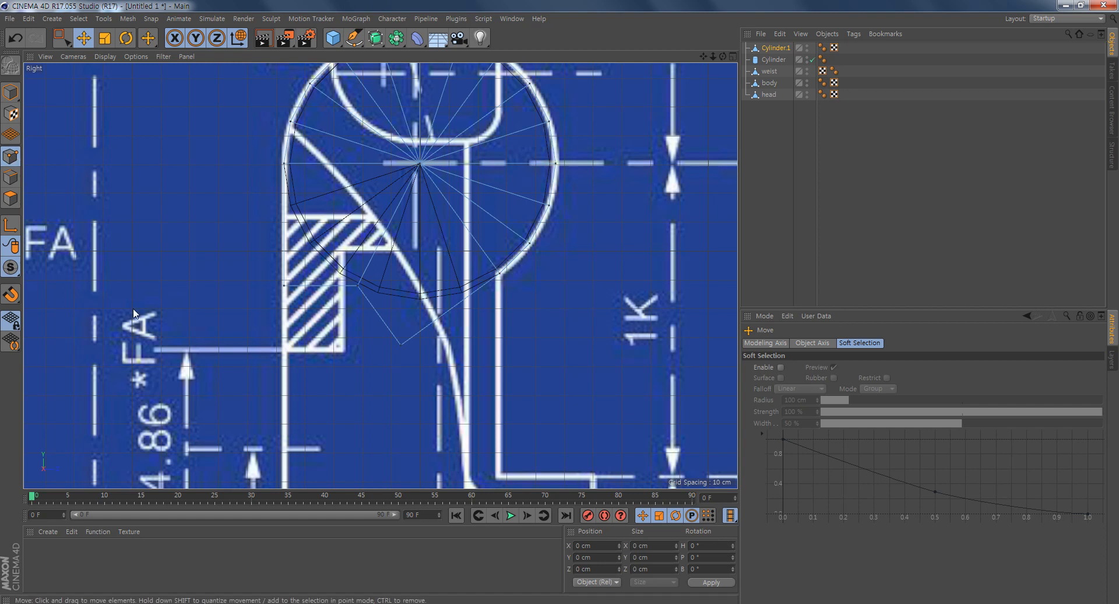
click(358, 285)
drag(424, 220, 485, 228)
key(ctrl+z)
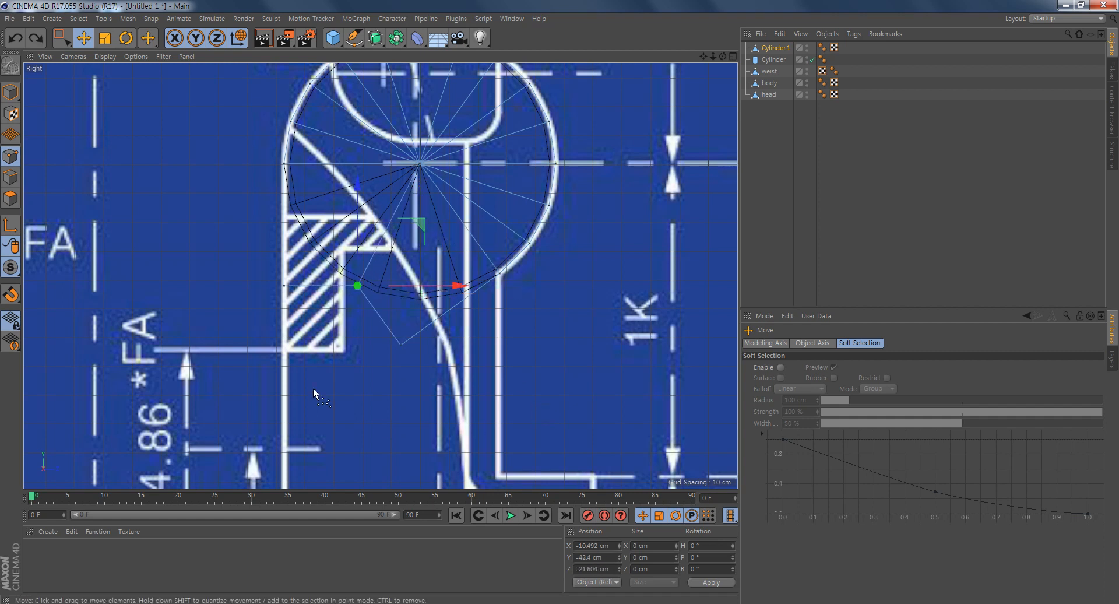
- Enable snapping with Edge Snap and move the middle point onto the vertical centre line, at Y -45.137 cm and Z 0 cm
click(16, 296)
click(13, 297)
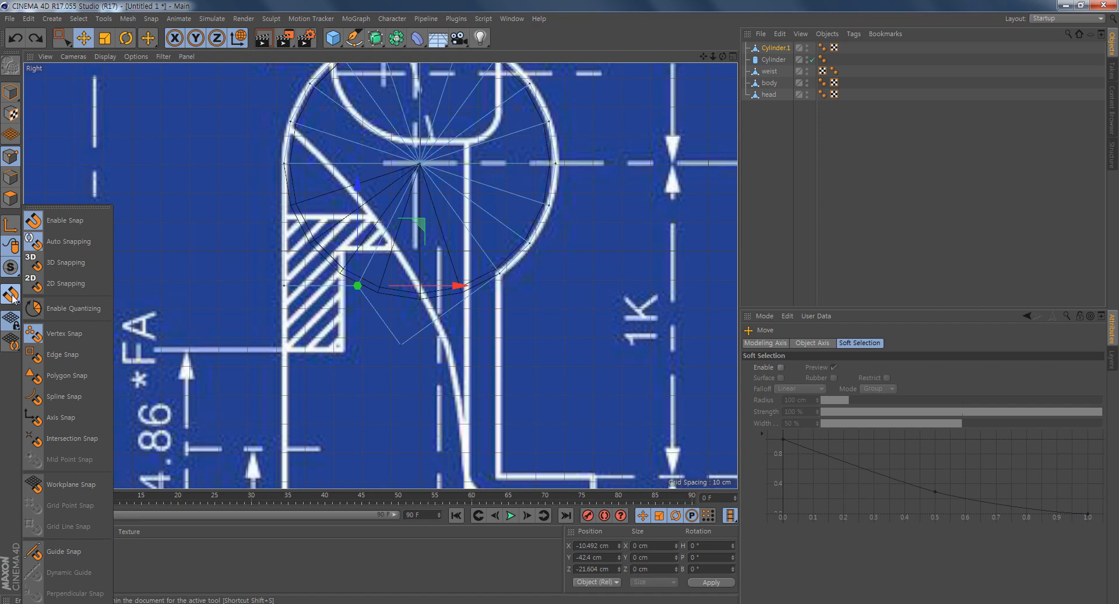
click(67, 355)
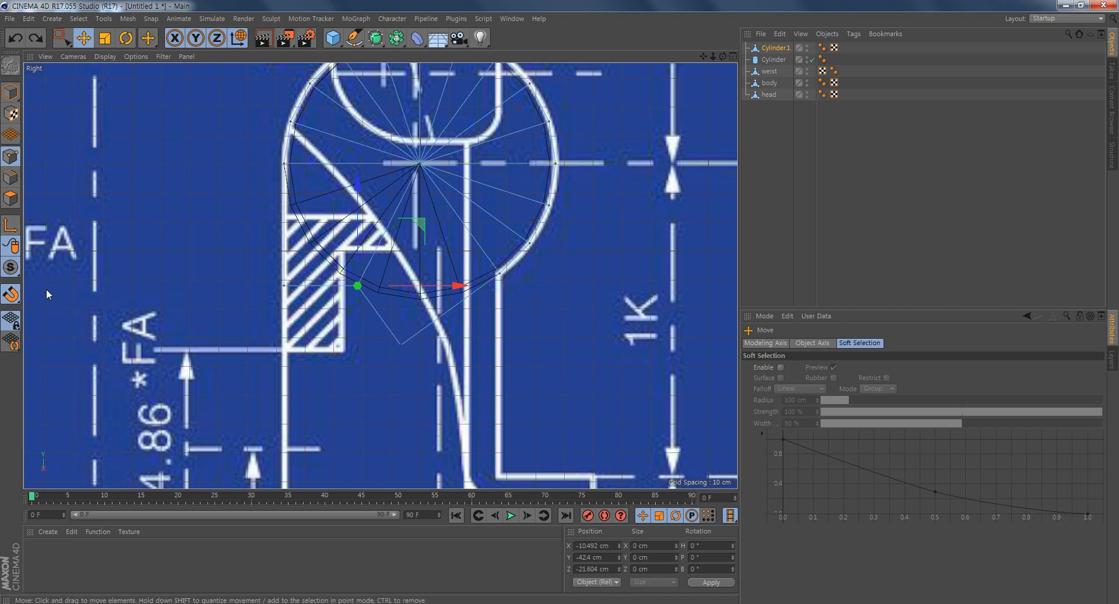
scroll(342, 341, up, 2)
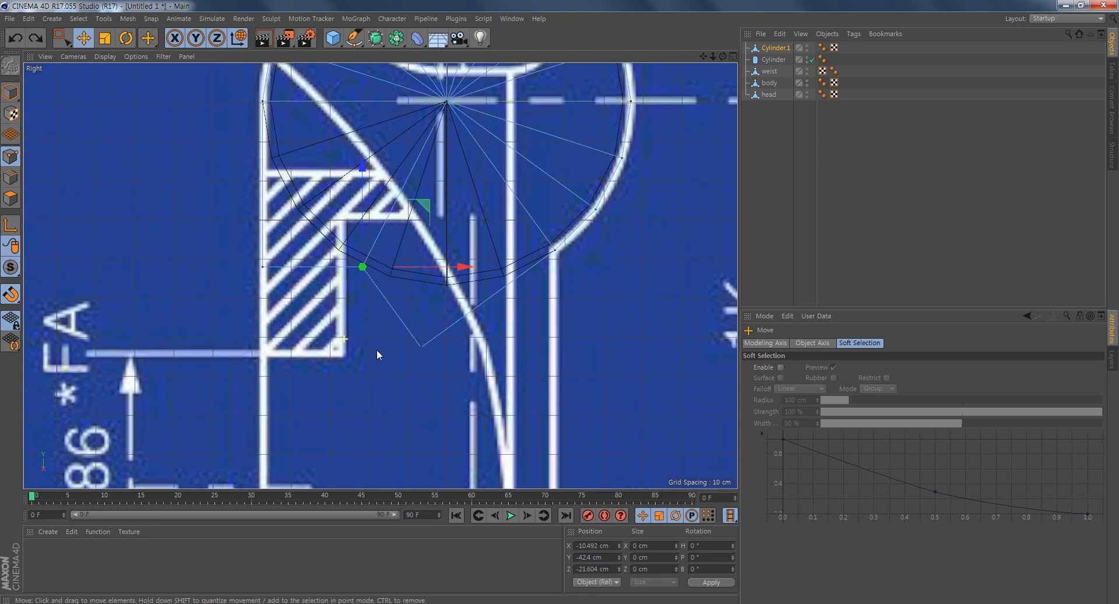
drag(437, 205, 509, 212)
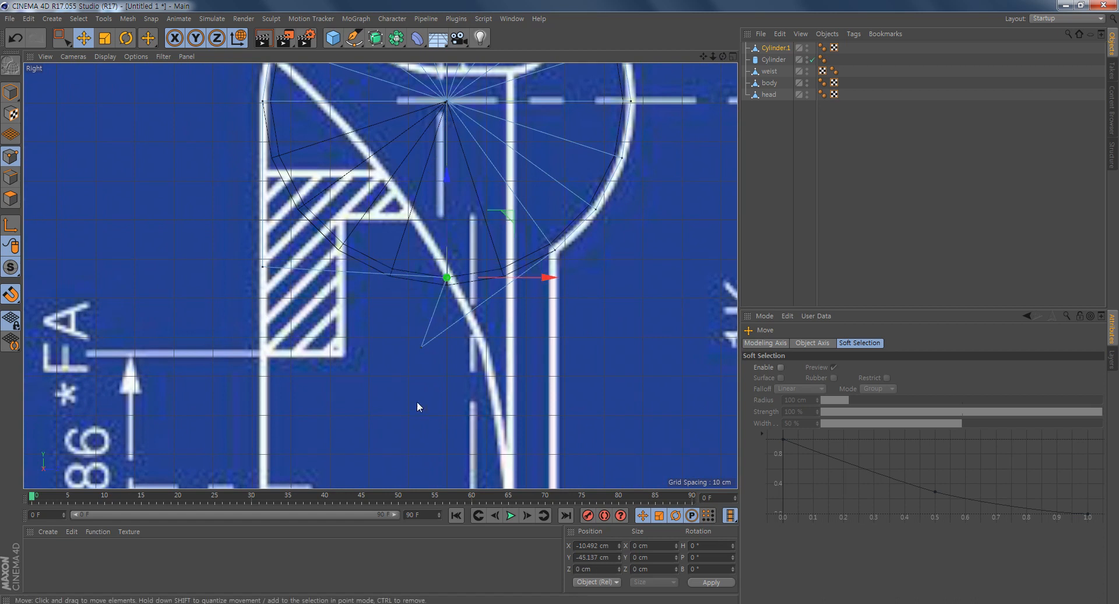
- Move the other extruded point onto the blueprint leg's front line beneath the disc, at Y -45.742 cm and Z 27.706 cm
click(421, 347)
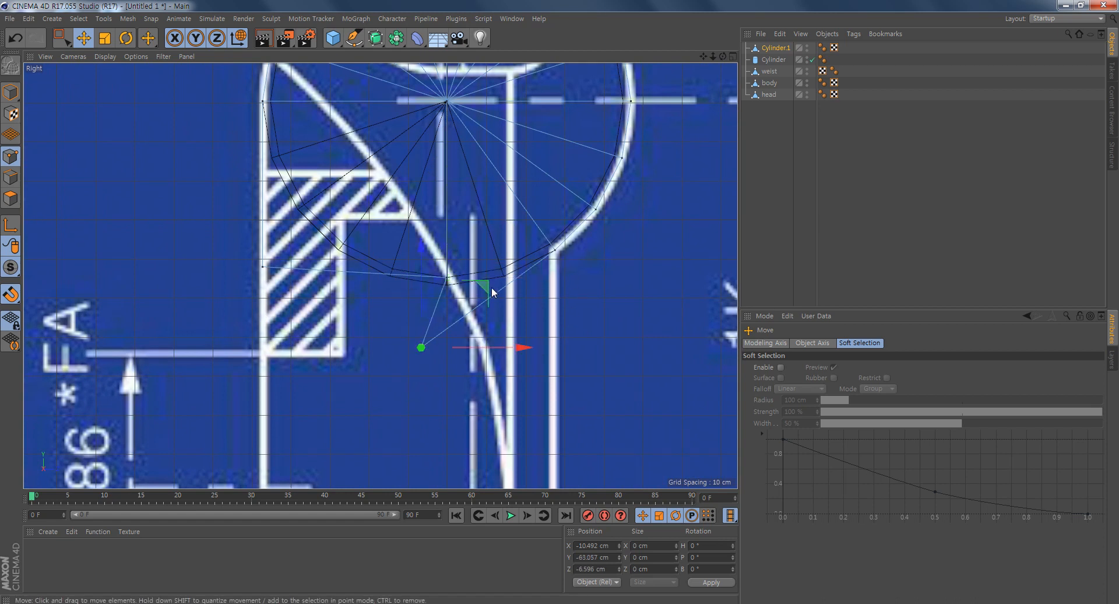
drag(492, 293, 621, 188)
mouse_move(559, 159)
mouse_down()
mouse_move(563, 196)
mouse_move(562, 179)
mouse_up()
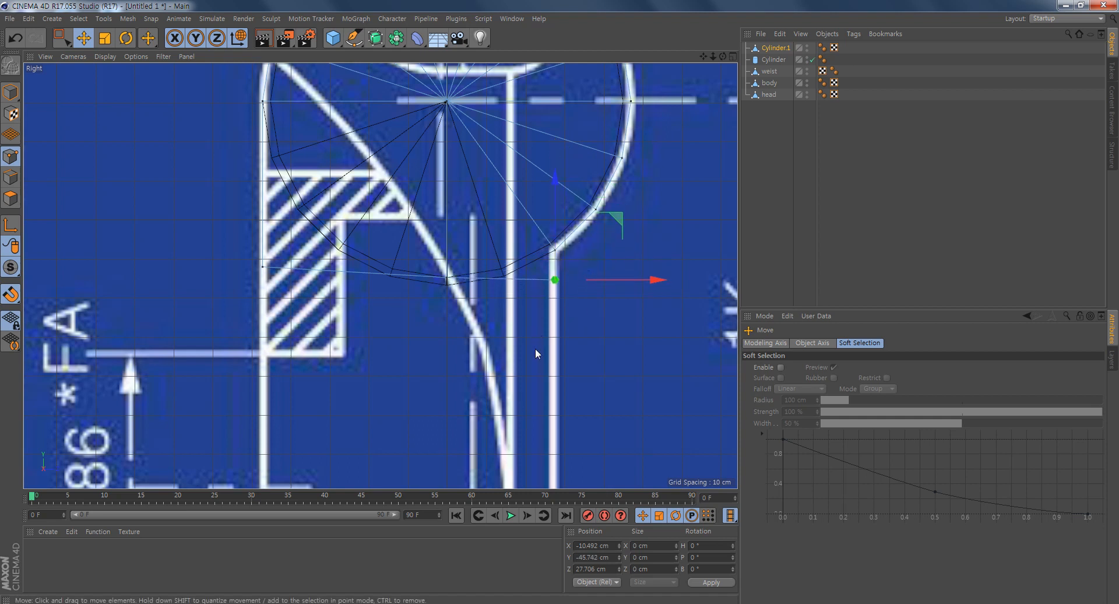
- Try to reposition the middle point precisely on the centre line using the vertex and edge snaps
scroll(435, 346, up, 10)
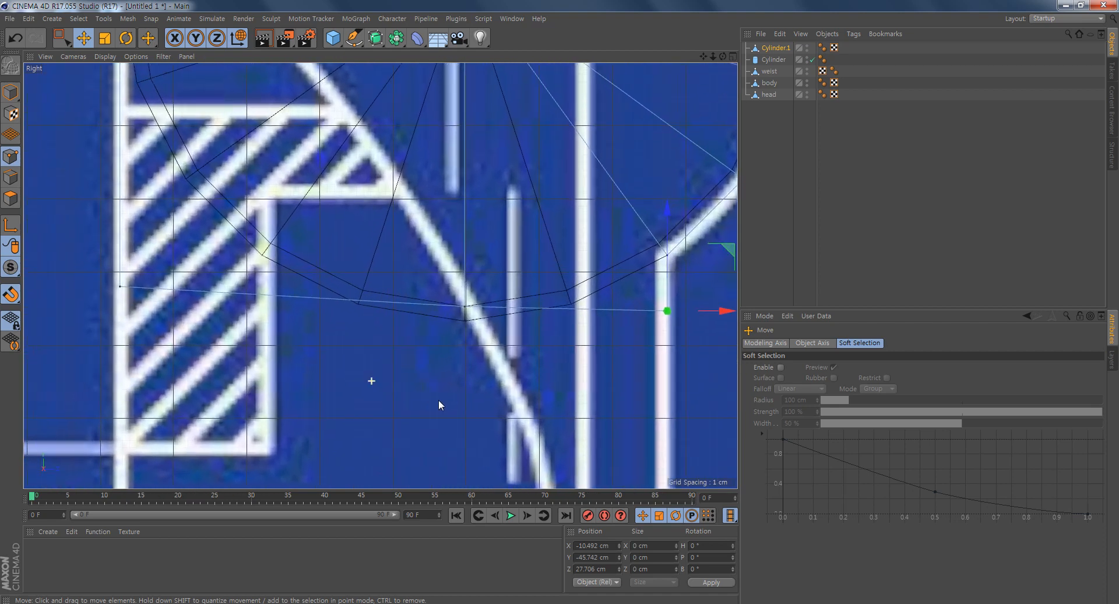
scroll(443, 373, up, 5)
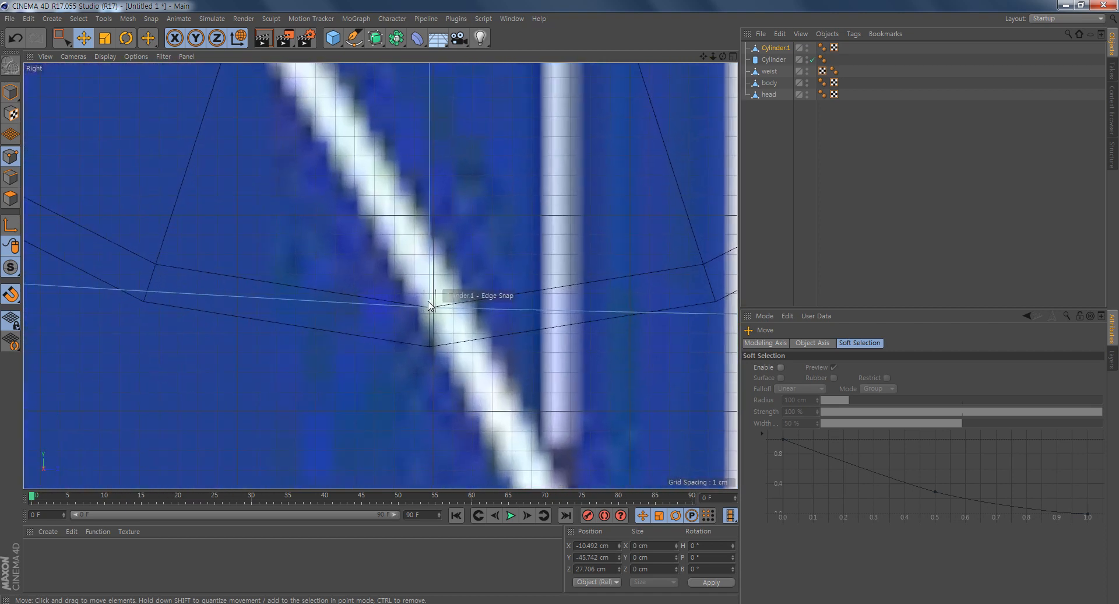
click(431, 309)
mouse_move(491, 250)
mouse_down()
mouse_move(478, 285)
mouse_move(444, 264)
mouse_move(481, 241)
mouse_move(498, 244)
mouse_up()
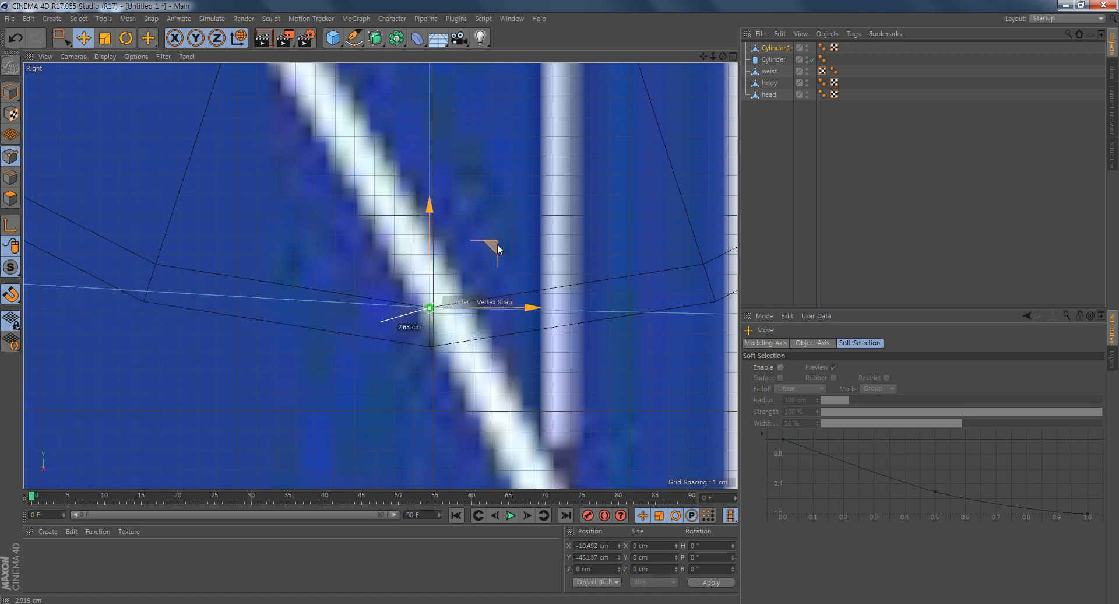
alt+right_drag(422, 361, 524, 348)
alt+middle_drag(477, 213, 436, 396)
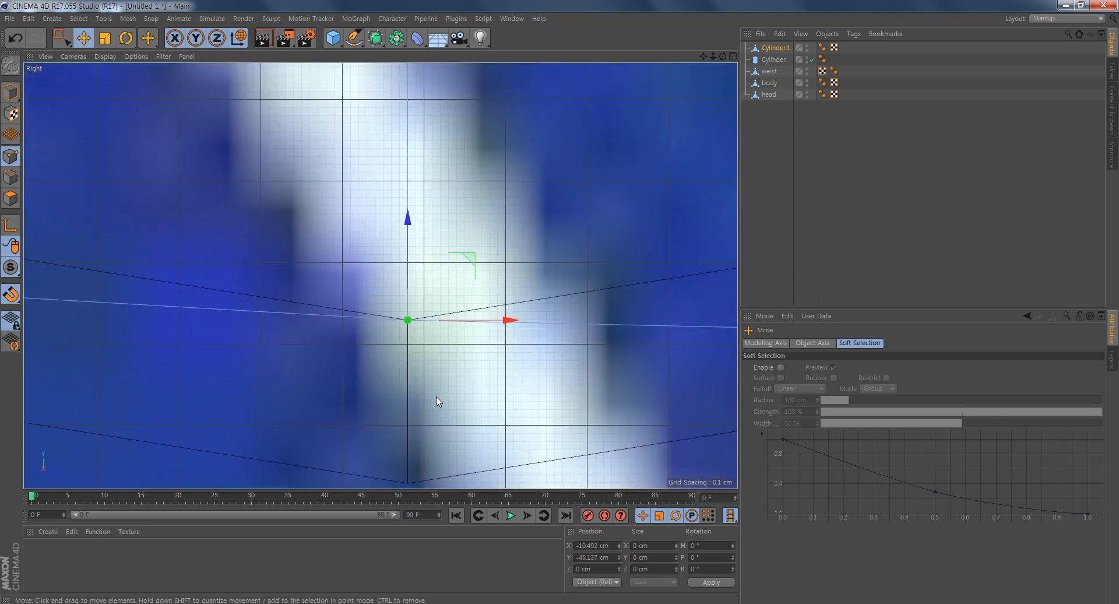
mouse_move(474, 263)
mouse_down()
mouse_move(517, 245)
mouse_move(472, 272)
mouse_move(465, 262)
mouse_up()
alt+right_drag(575, 406, 549, 442)
alt+middle_drag(549, 440, 459, 388)
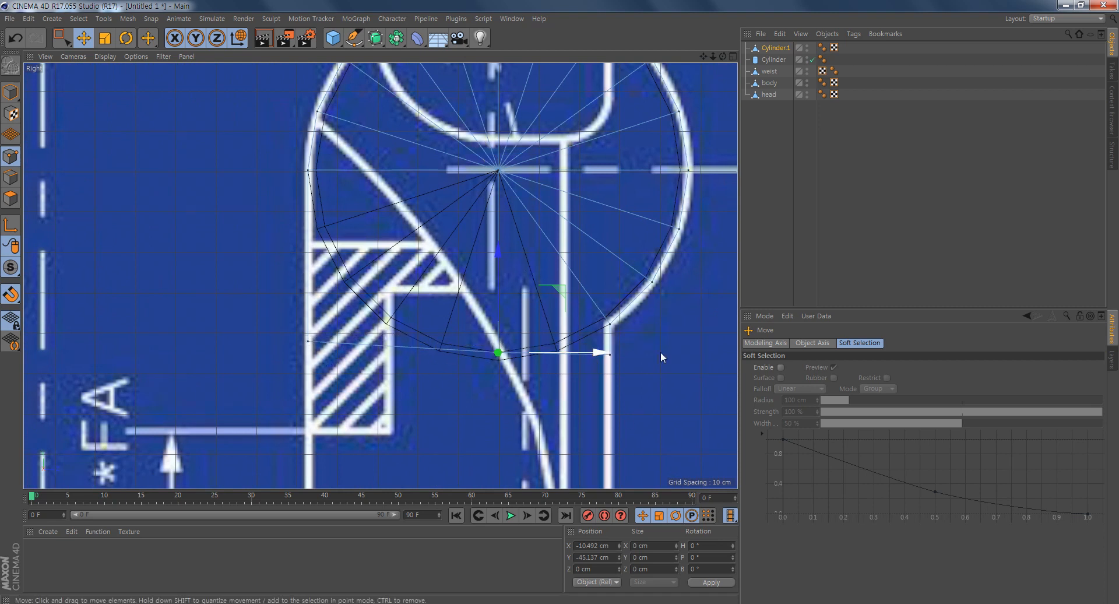
alt+middle_drag(413, 385, 363, 315)
alt+right_drag(365, 300, 400, 312)
alt+middle_drag(400, 312, 388, 298)
- Try moving the middle point down the centre line with Workplane Snap enabled, and turn Workplane Snap off
click(12, 295)
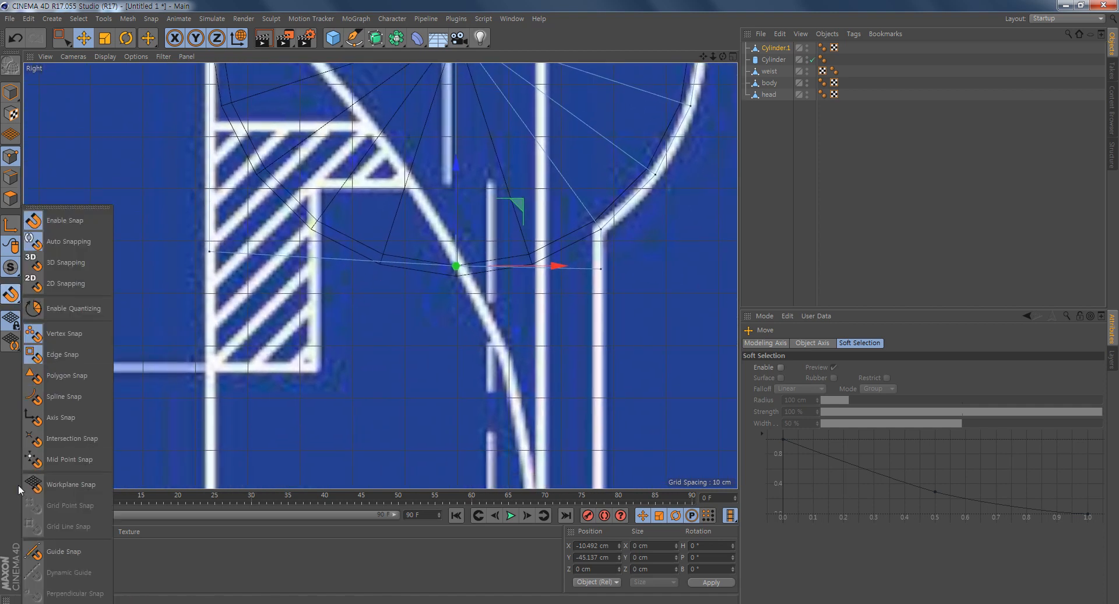
click(64, 485)
drag(454, 168, 456, 194)
alt+right_drag(438, 340, 540, 350)
alt+middle_drag(542, 244, 471, 326)
drag(429, 173, 421, 170)
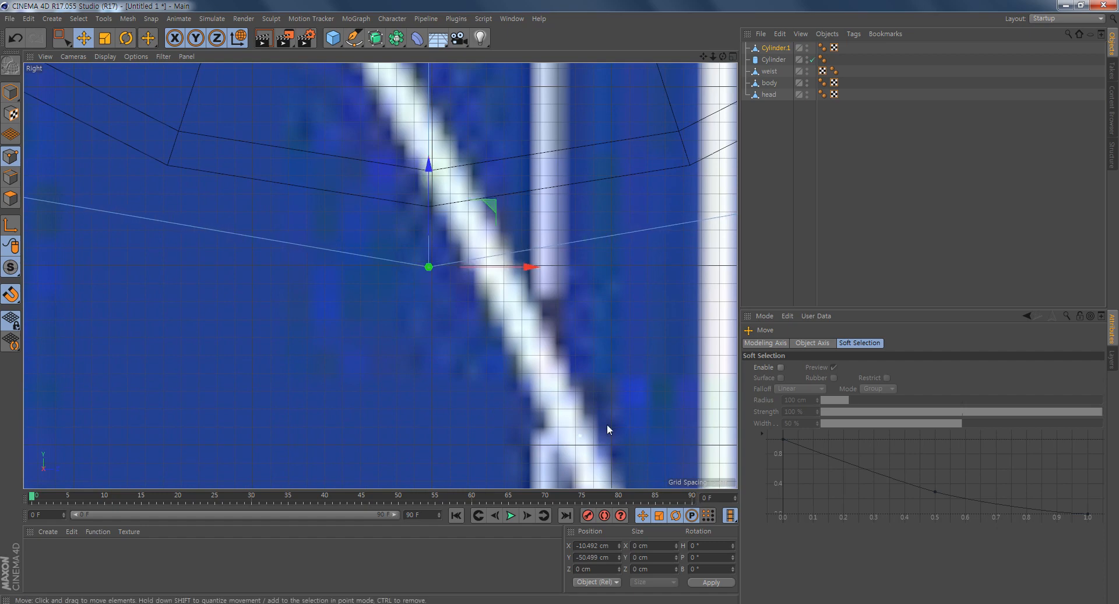
scroll(542, 363, down, 6)
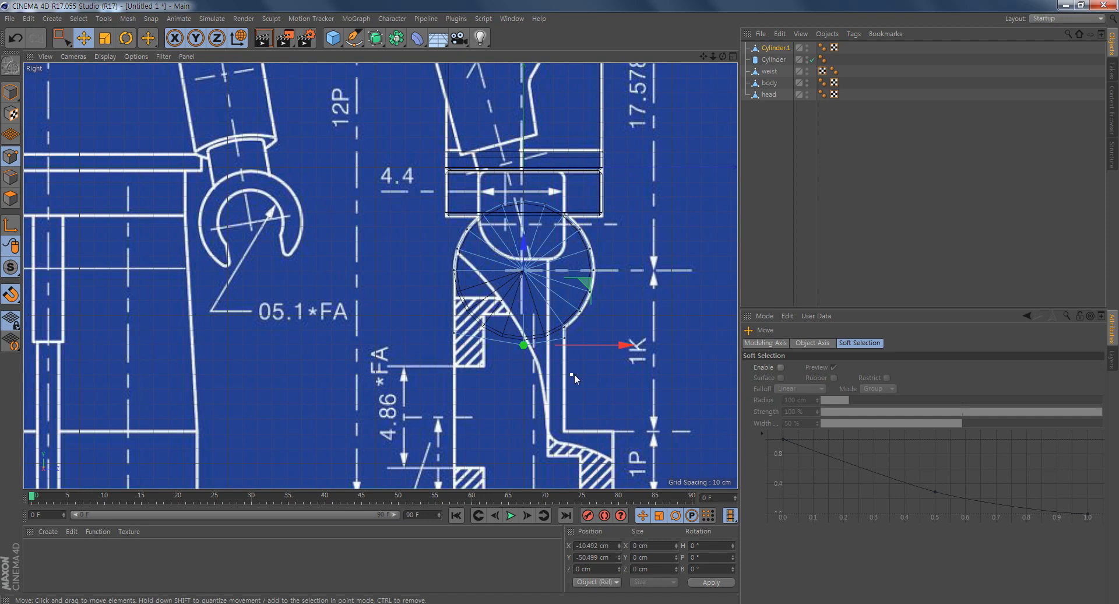
scroll(583, 372, up, 2)
click(5, 298)
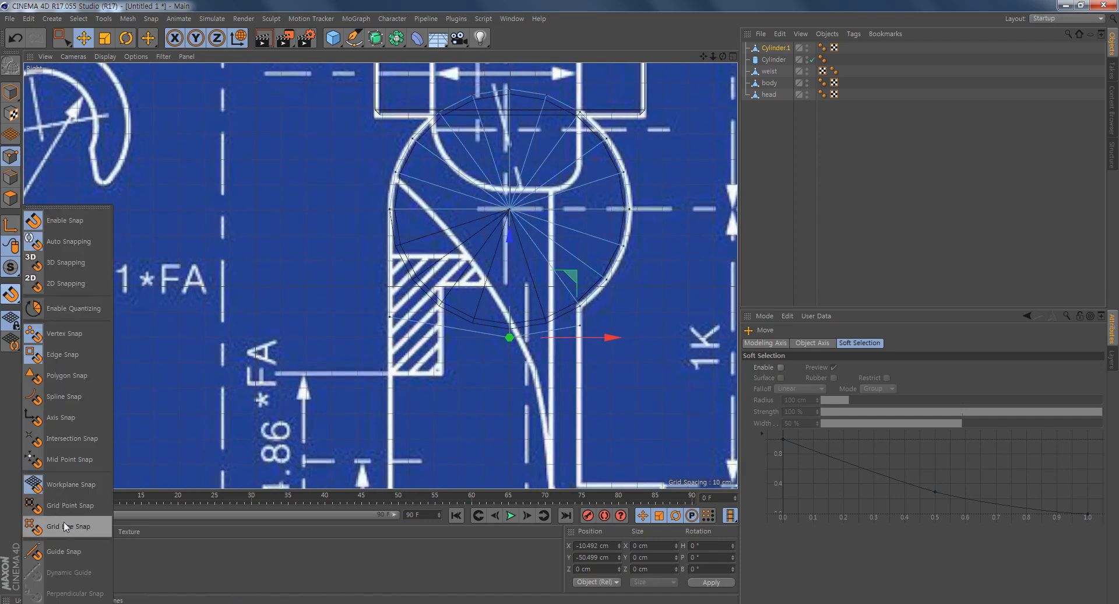
click(69, 485)
alt+middle_drag(588, 370, 457, 358)
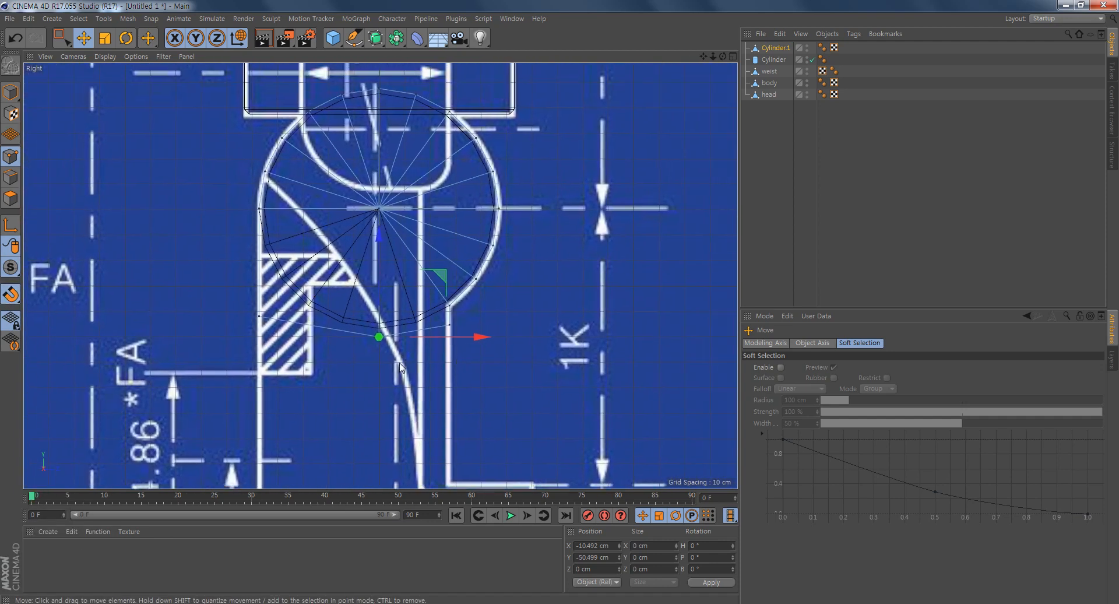
- In the front view, move the middle point up out of the way and snap the leg's rear corner point level with the front one
middle_click(416, 353)
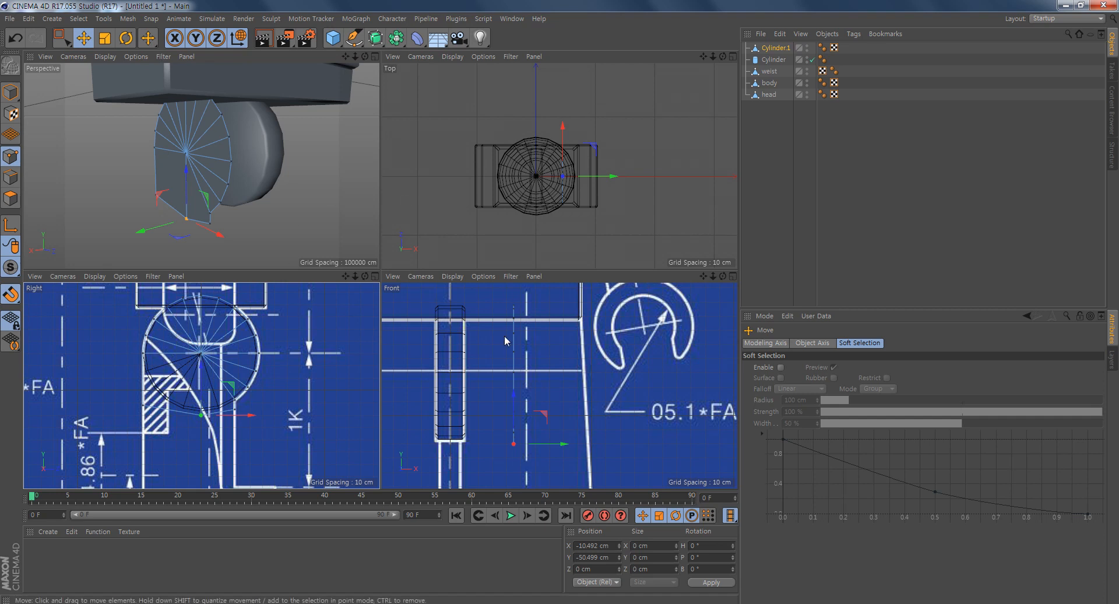
alt+middle_drag(497, 446, 499, 387)
scroll(498, 387, down, 1)
middle_click(471, 407)
alt+middle_drag(545, 265, 623, 338)
alt+right_drag(316, 397, 390, 397)
alt+middle_drag(587, 300, 585, 416)
drag(420, 263, 425, 133)
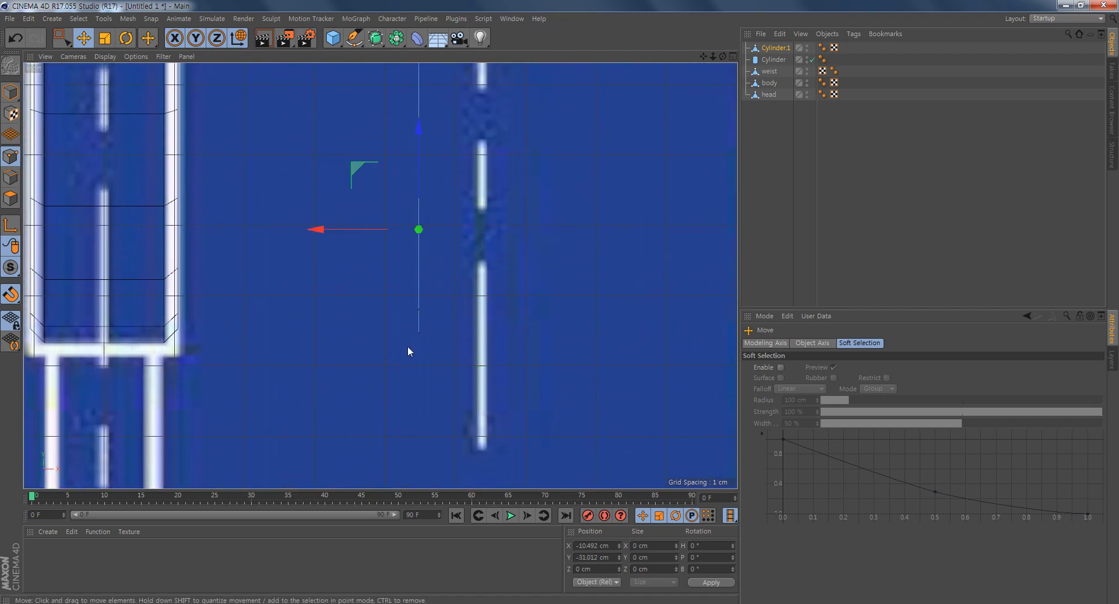
drag(420, 310, 432, 260)
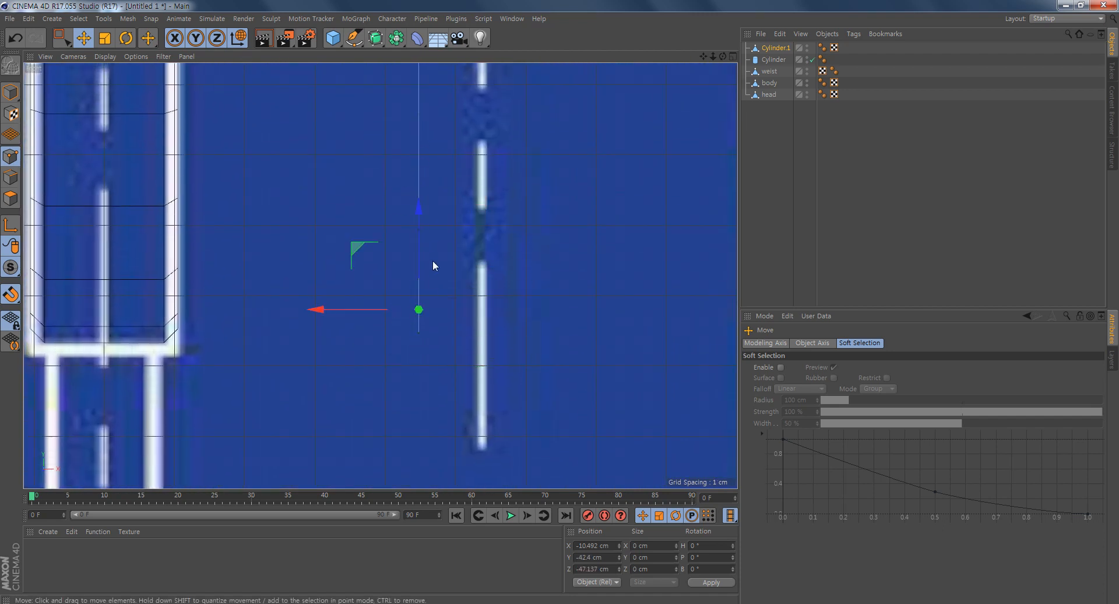
click(488, 257)
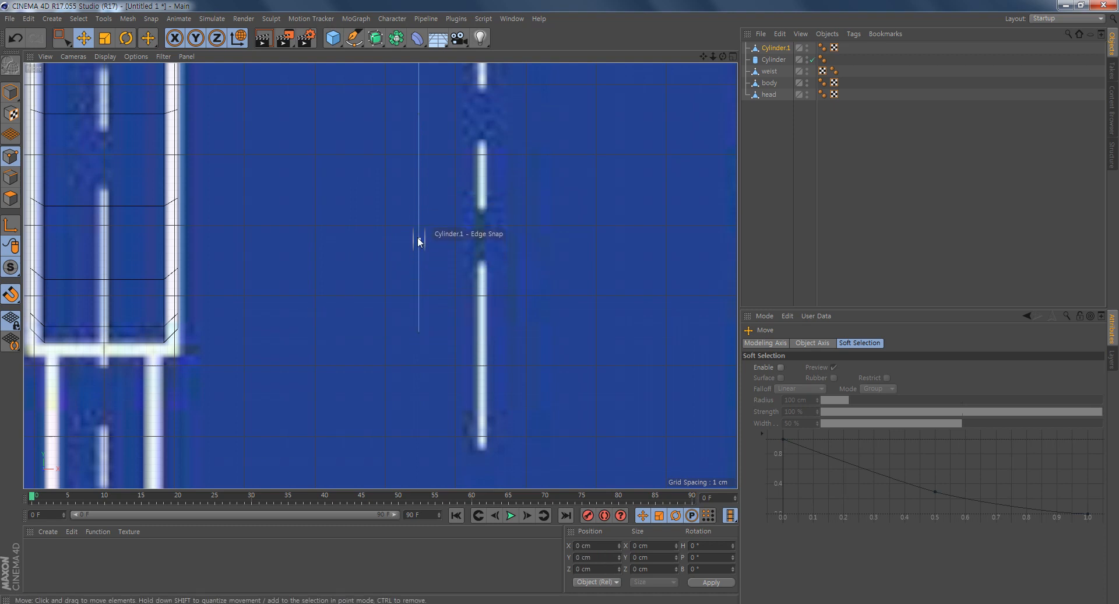
- Snap the middle point down to Y -45.742 cm in the front view and check the straightened bottom edge
click(418, 229)
drag(426, 128, 425, 234)
middle_click(464, 357)
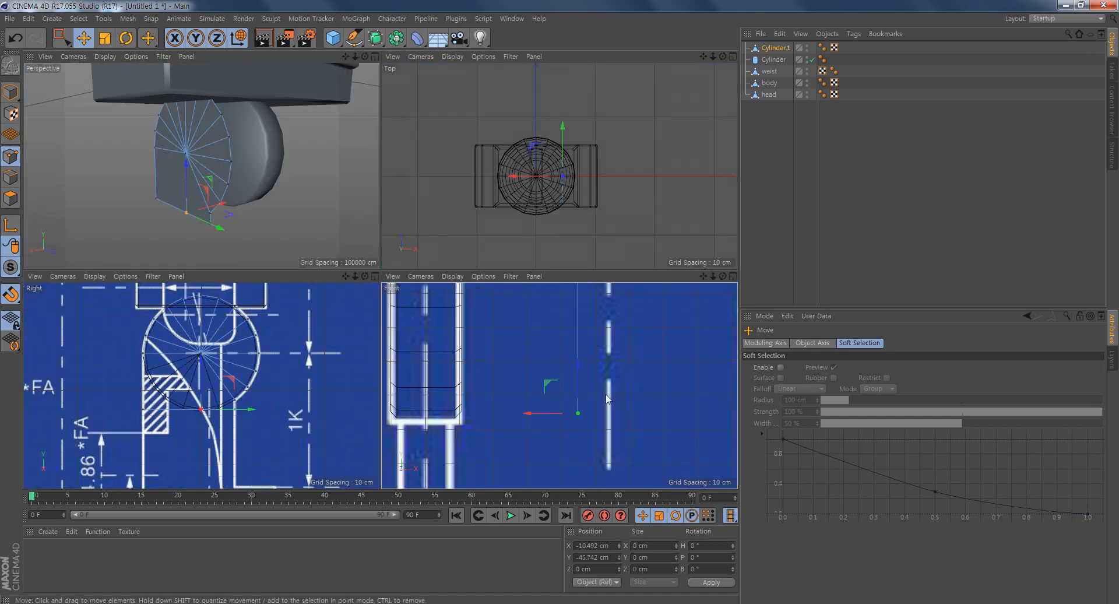
alt+drag(207, 228, 278, 212)
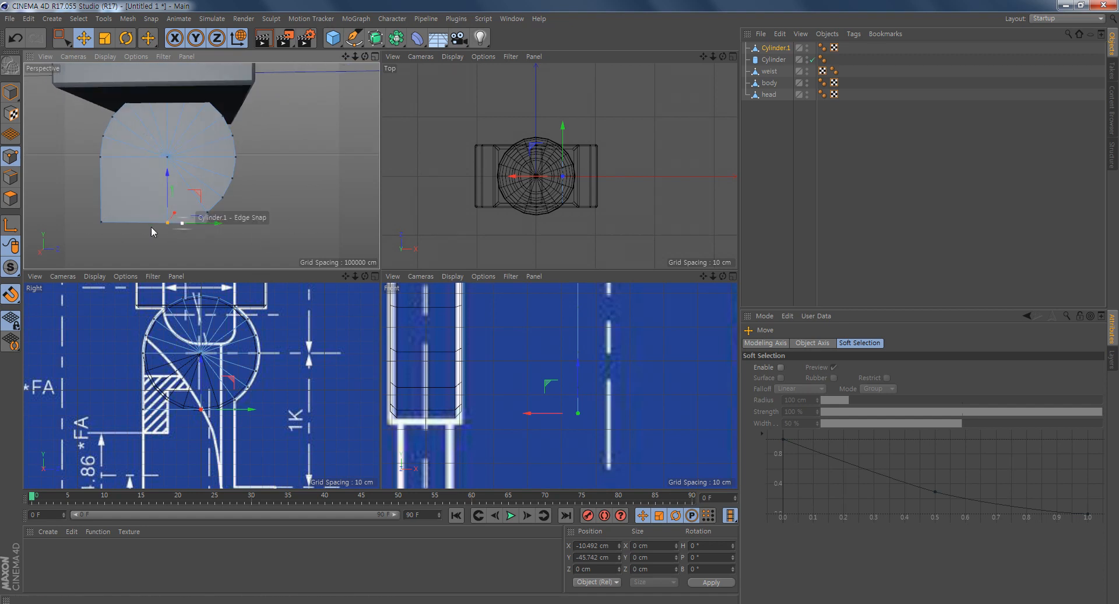
middle_click(205, 352)
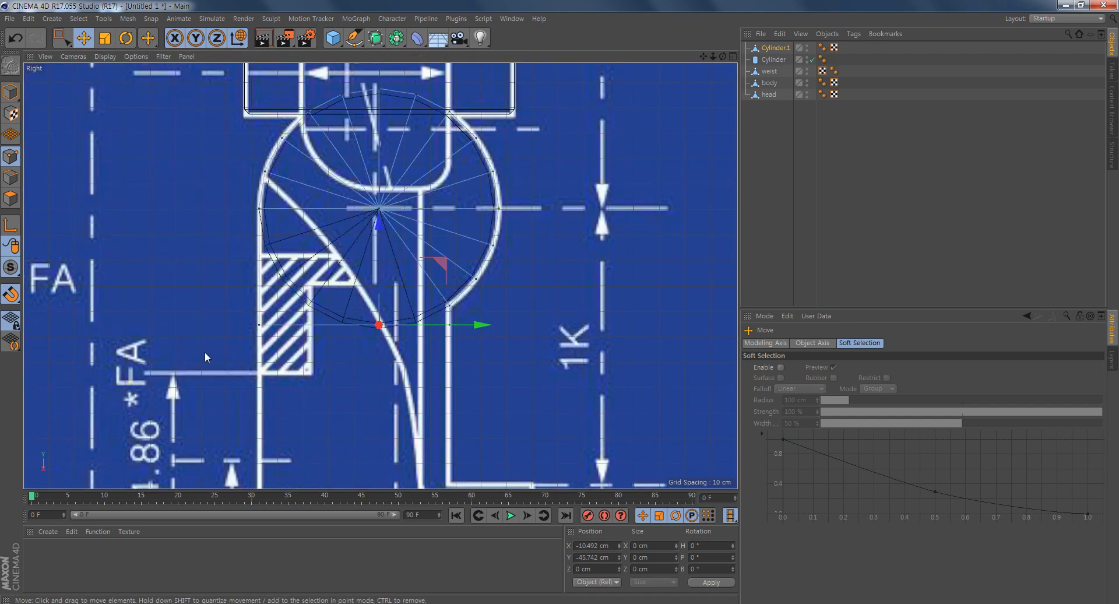
- Rectangle-select the leg's three bottom points and move them down to Y -108.741 cm, level with the top of the blueprint's foot
click(492, 368)
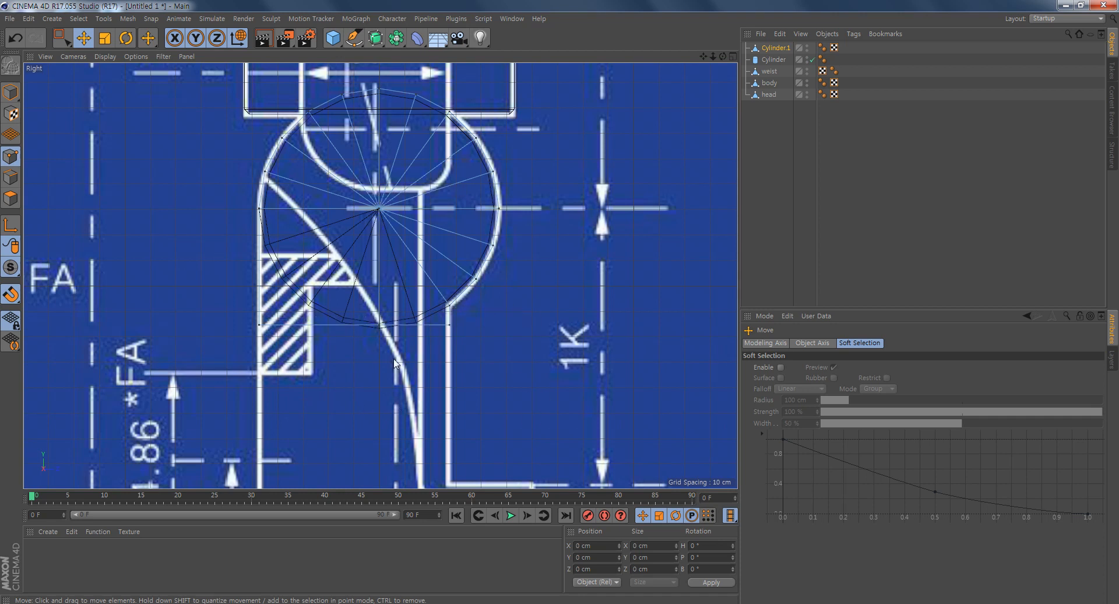
alt+middle_drag(535, 401, 528, 317)
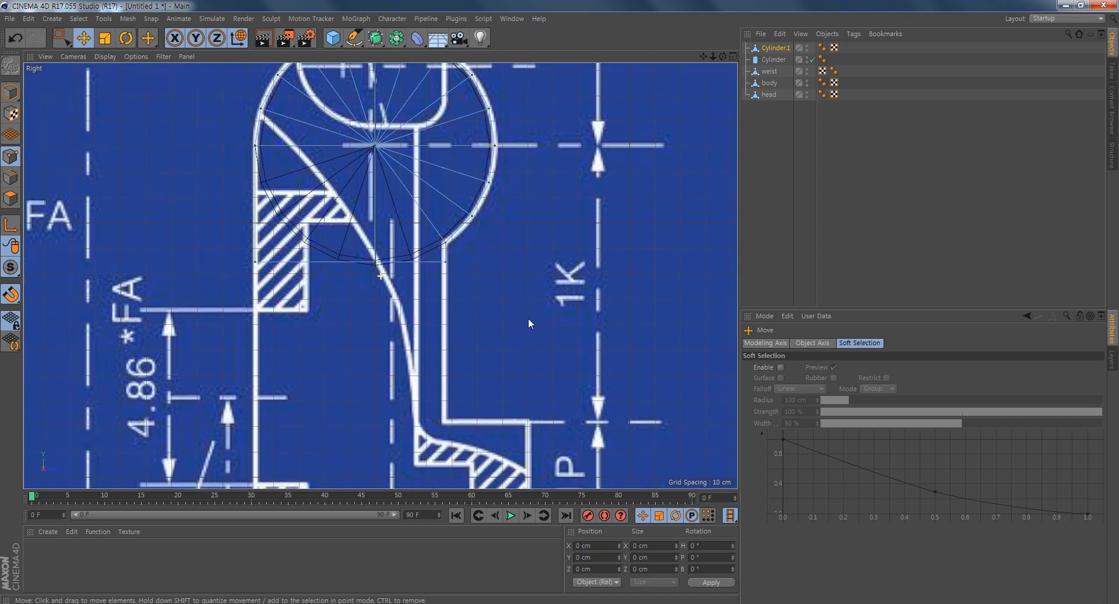
click(60, 39)
drag(496, 305, 228, 253)
drag(352, 158, 352, 311)
alt+middle_drag(592, 339, 604, 191)
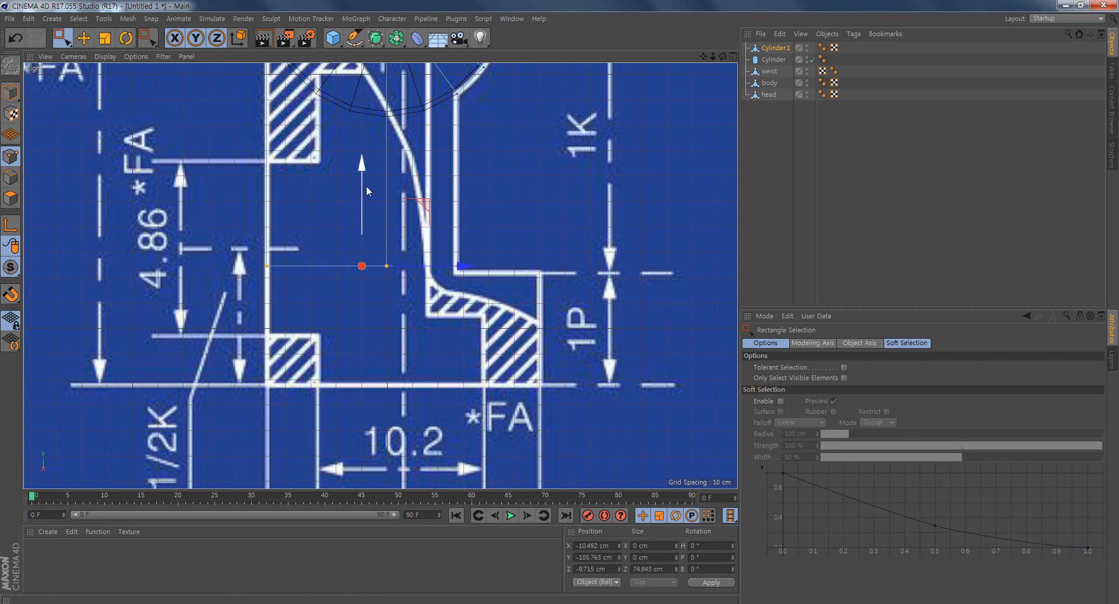
mouse_move(363, 165)
mouse_down()
mouse_move(361, 283)
mouse_move(380, 167)
mouse_move(372, 285)
mouse_move(383, 173)
mouse_up()
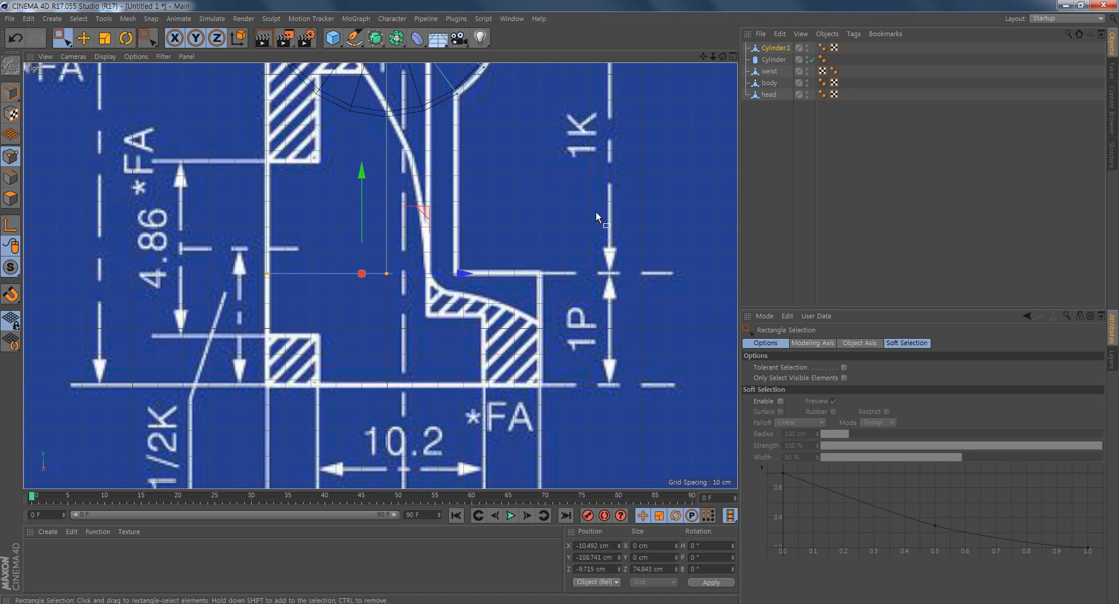
- Select the leg's bottom edges and extrude them 43.8 cm down to the foot's baseline on the blueprint
right_click(499, 186)
click(468, 168)
click(11, 179)
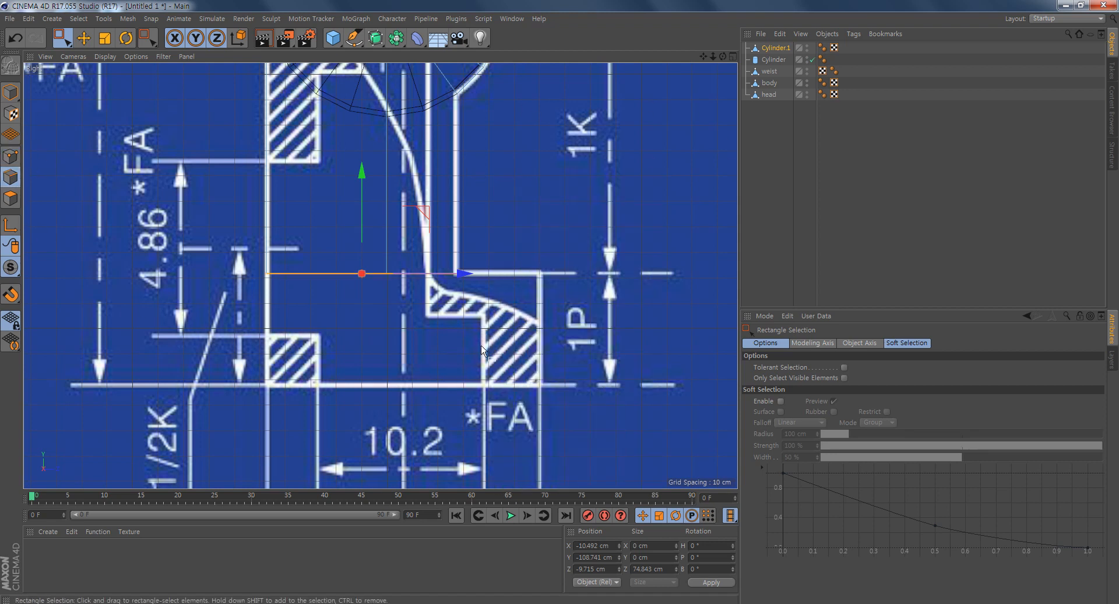
drag(525, 325, 273, 254)
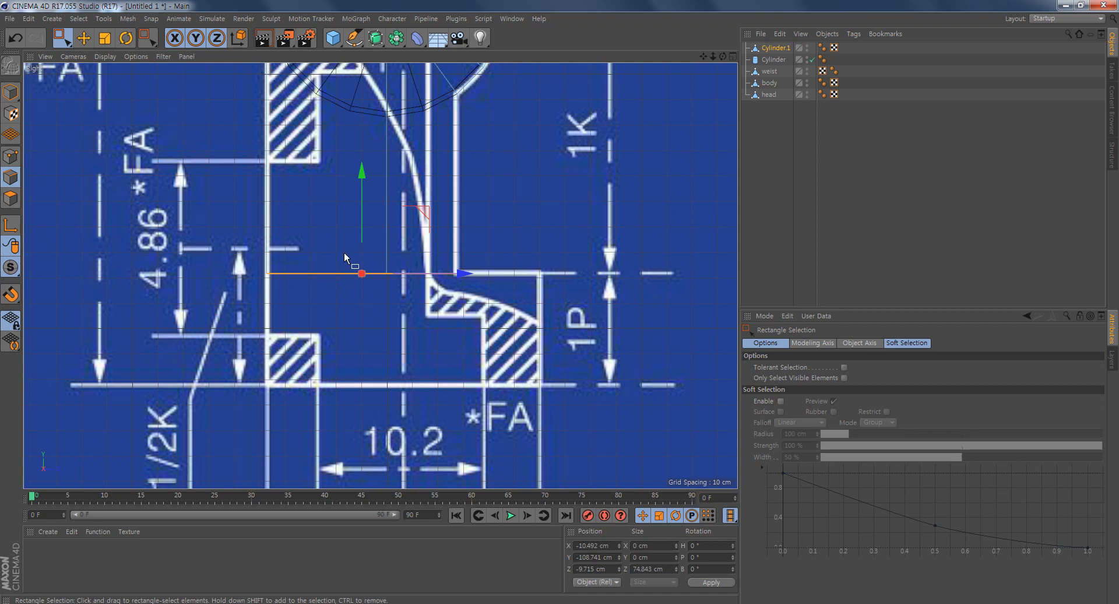
right_click(555, 209)
click(621, 435)
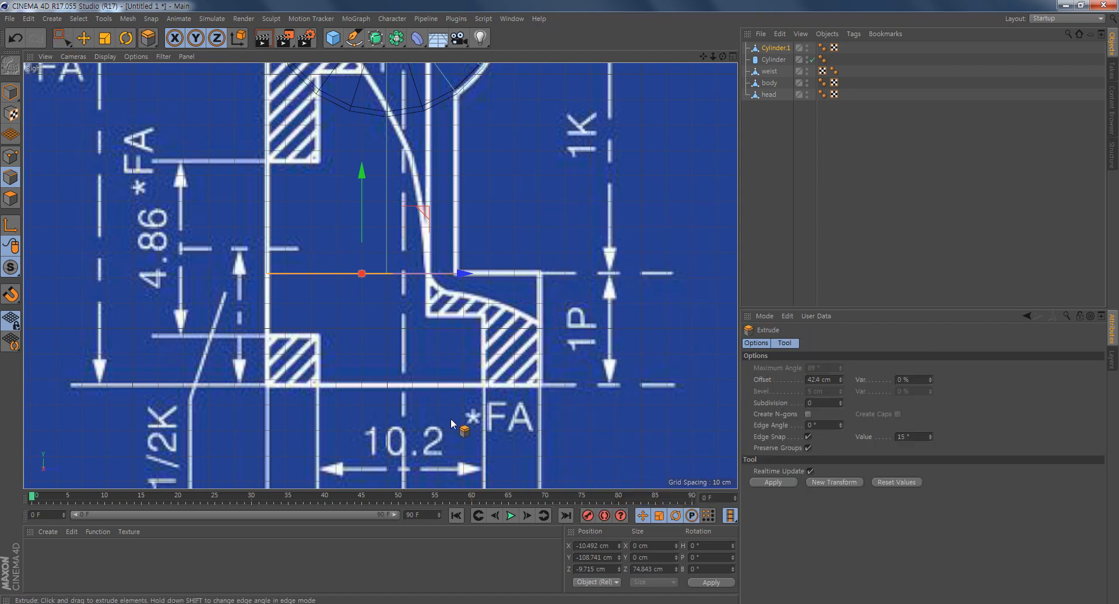
drag(287, 421, 367, 421)
drag(19, 352, 18, 352)
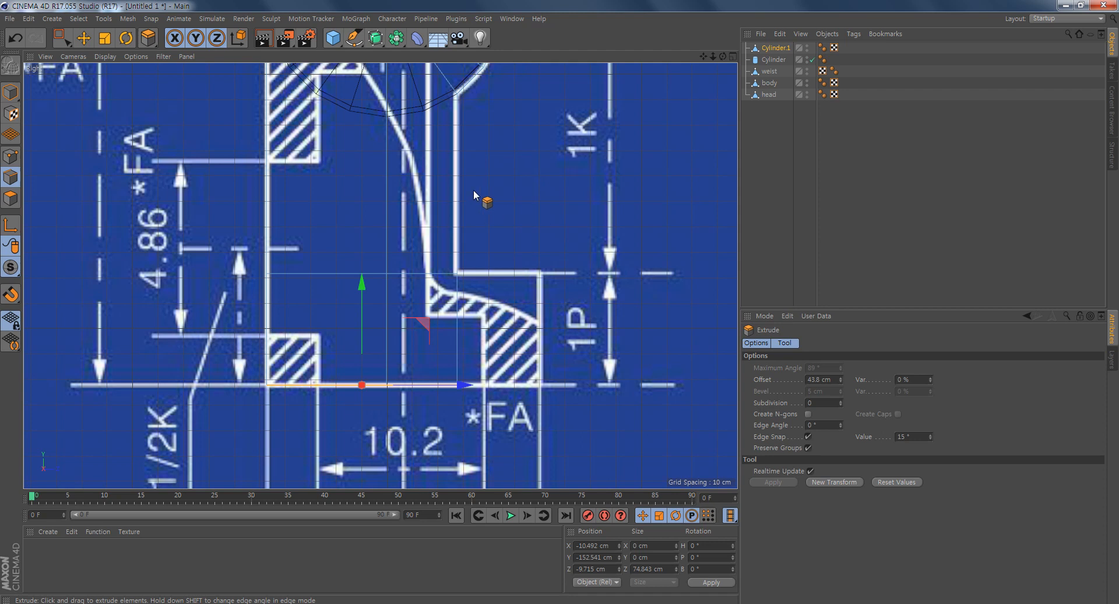
- Extrude the foot's front edge 32.7 cm forward to the blueprint's toe line
click(457, 332)
drag(345, 431, 426, 432)
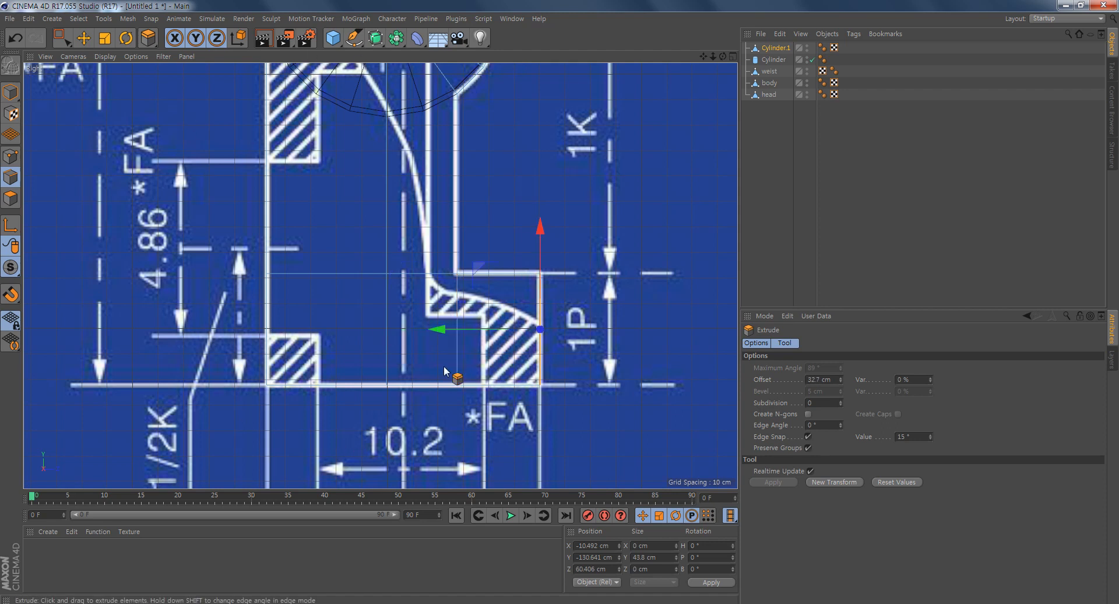
middle_click(390, 362)
middle_click(162, 151)
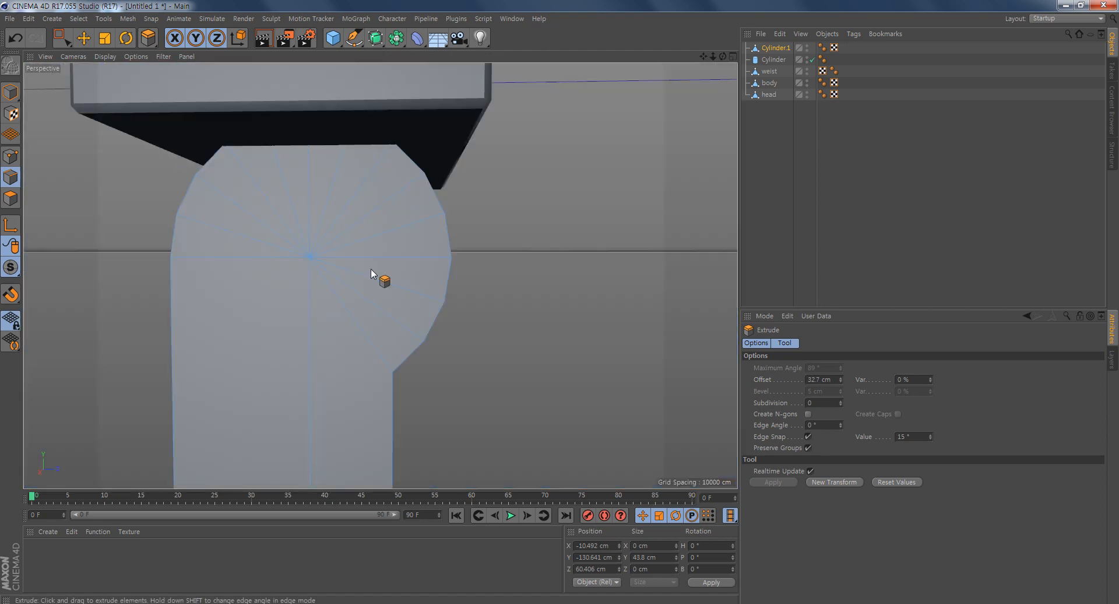
- Switch to polygon mode and select all polygons of the flat leg-and-foot profile
alt+right_drag(449, 338, 315, 345)
alt+drag(419, 359, 376, 387)
alt+middle_drag(433, 383, 414, 308)
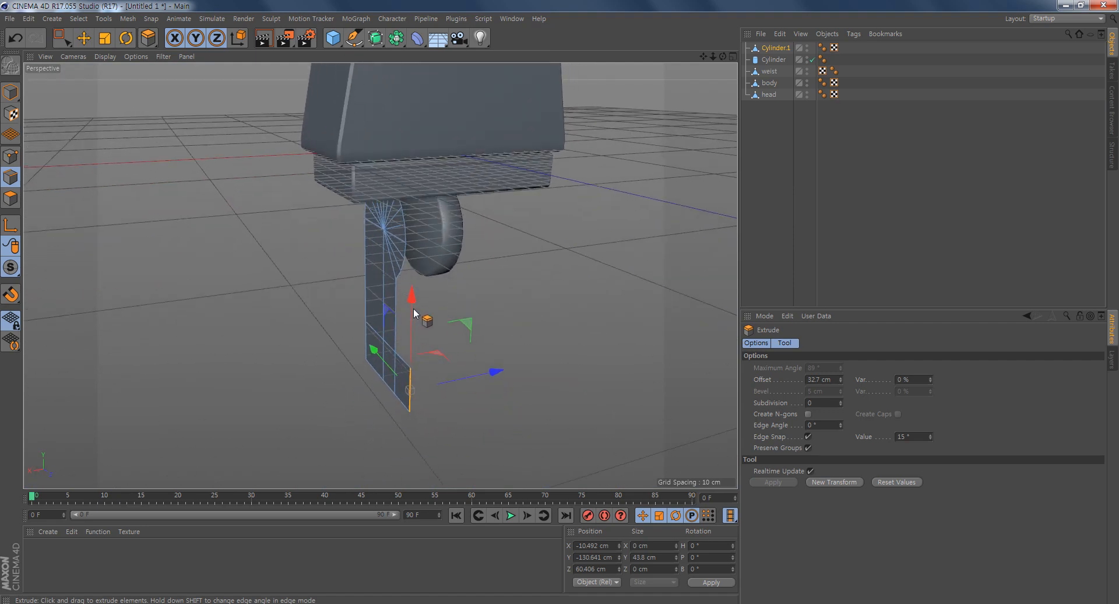
alt+drag(417, 362, 449, 362)
click(11, 198)
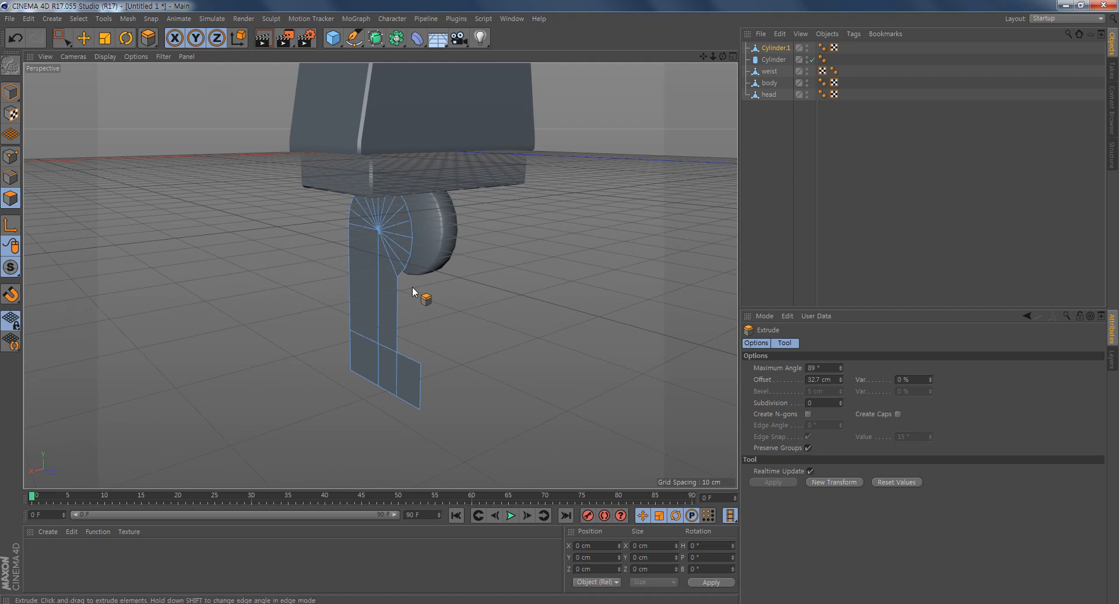
key(ctrl+a)
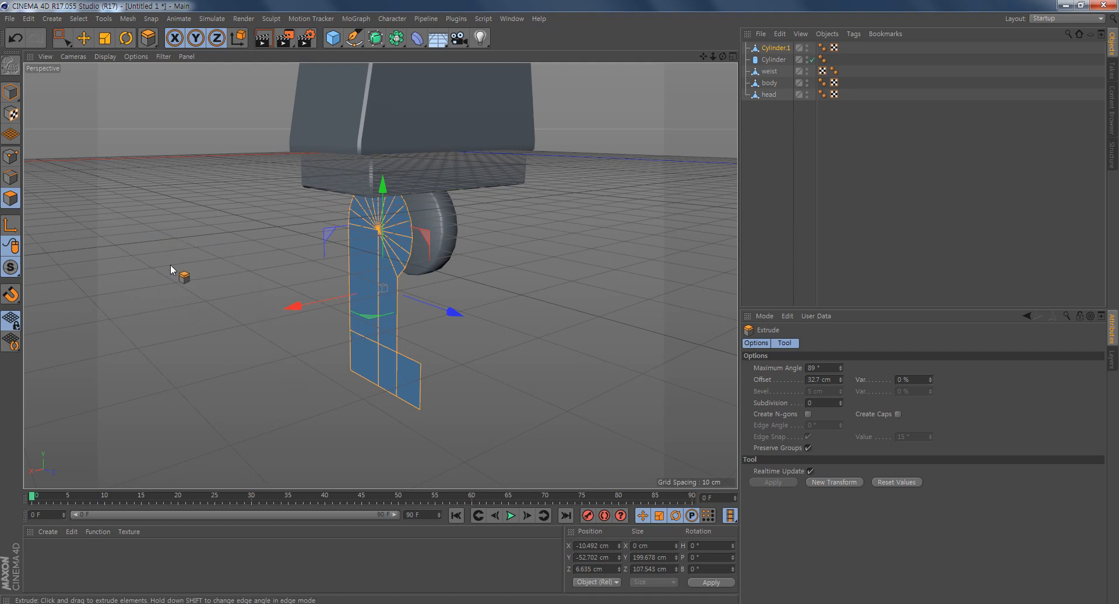
drag(216, 371, 274, 372)
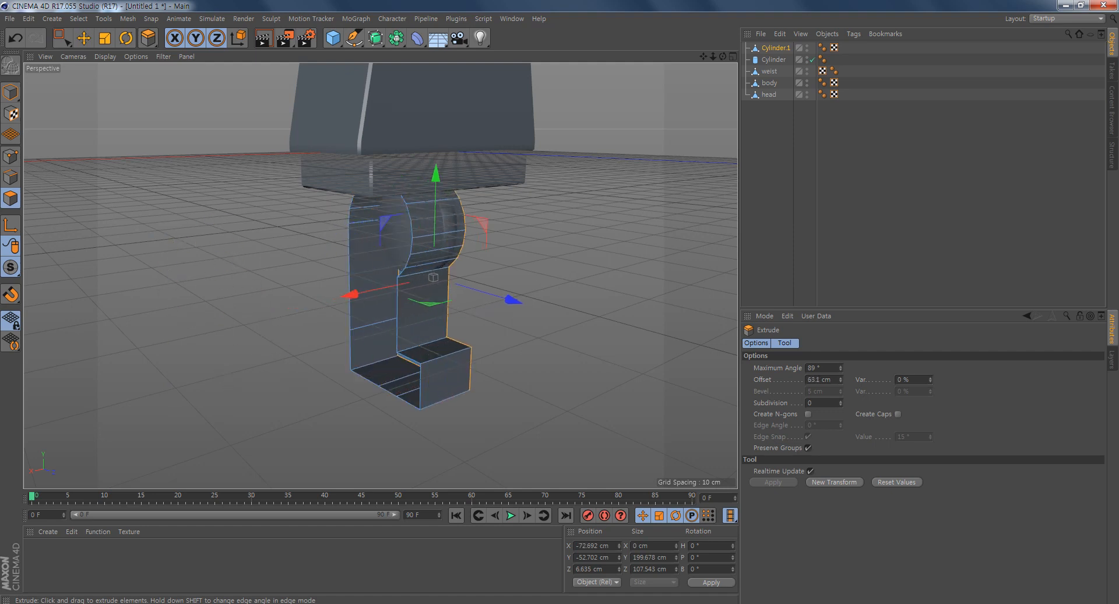
key(ctrl+z)
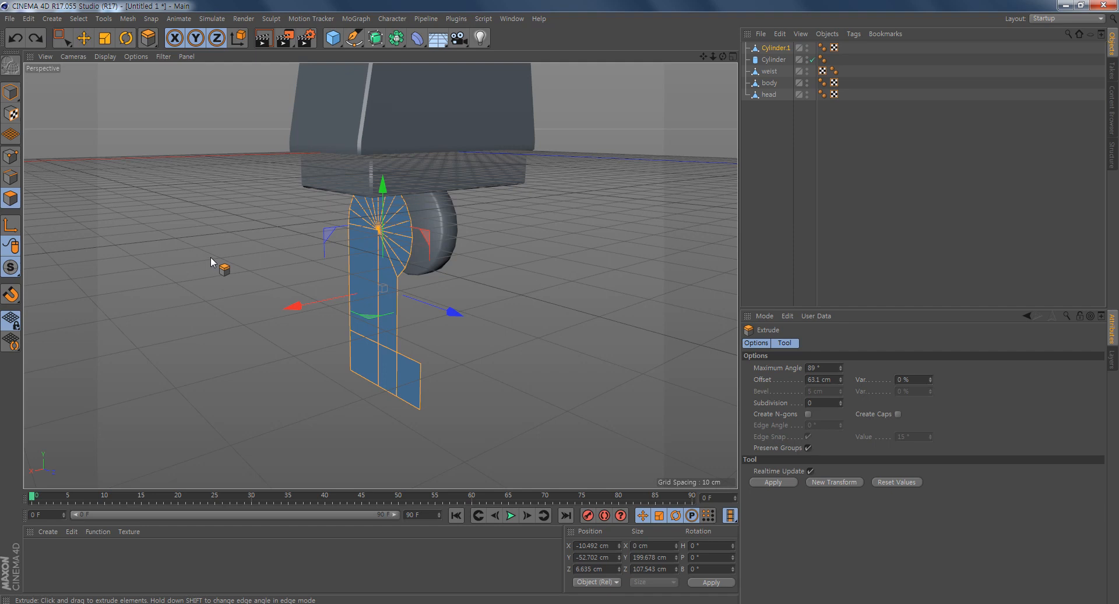
key(e)
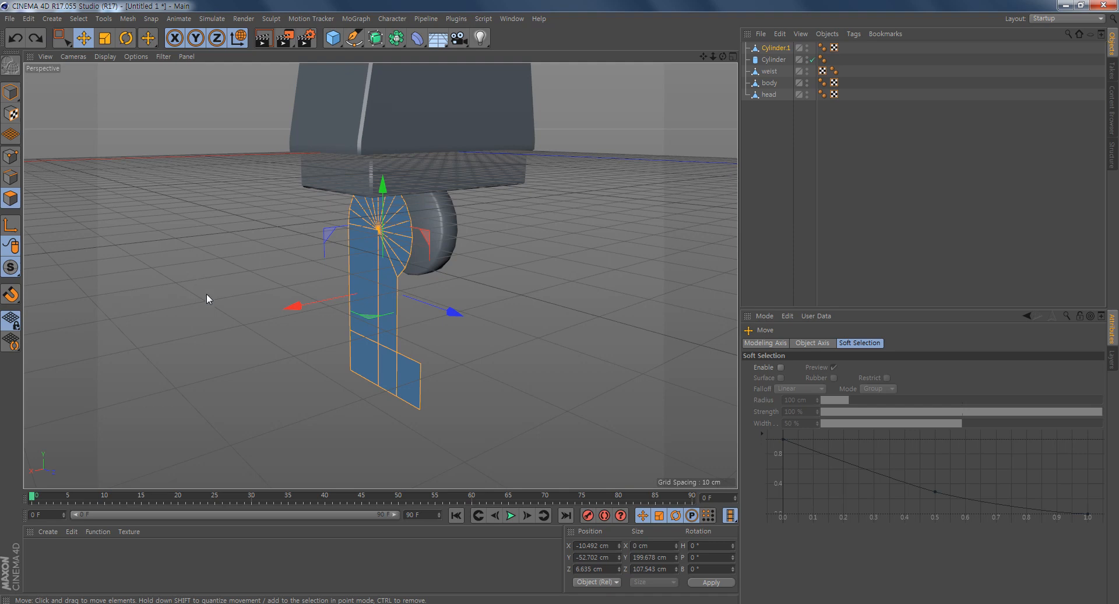
- Extrude the selected leg polygons by an offset of -64.1 cm to give the leg its thickness
right_click(209, 264)
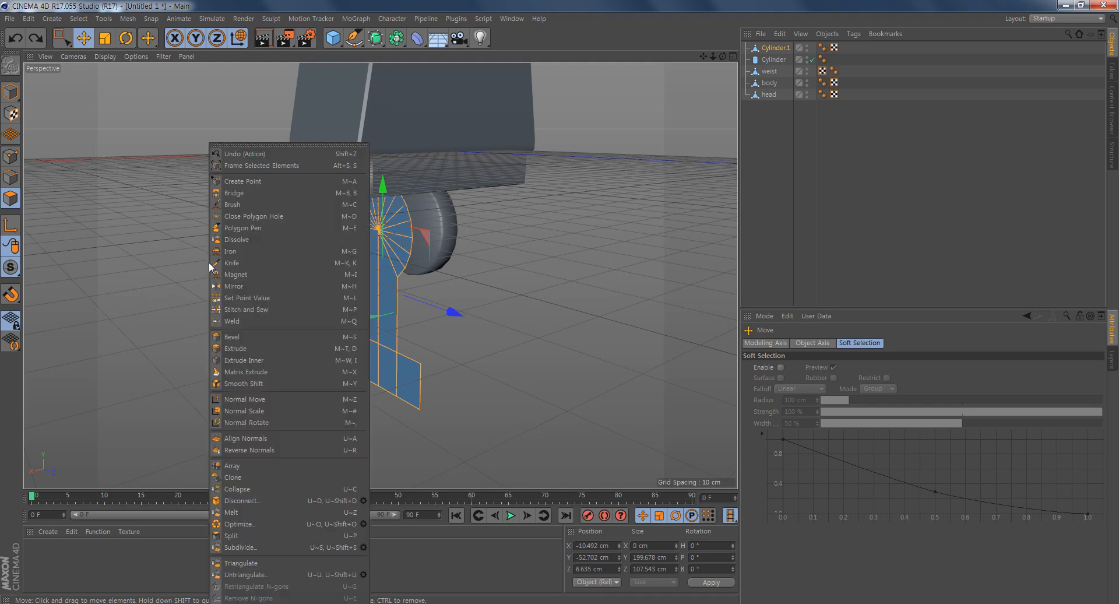
click(285, 349)
drag(309, 428, 222, 428)
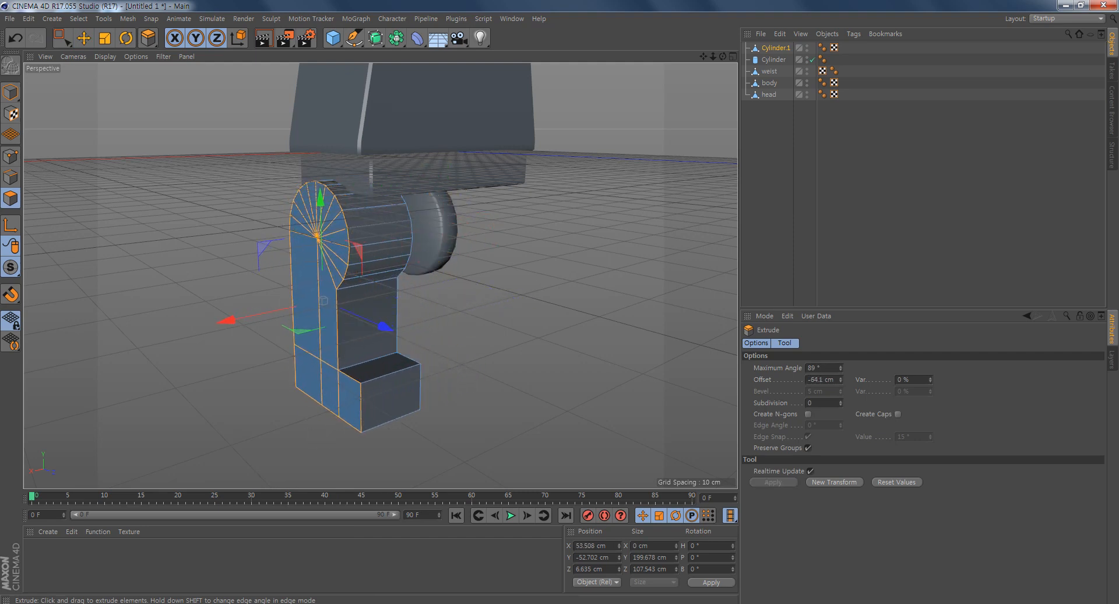
- Enable Create Caps on the extrusion to close the leg's open side
alt+drag(562, 367, 491, 335)
alt+drag(456, 422, 433, 413)
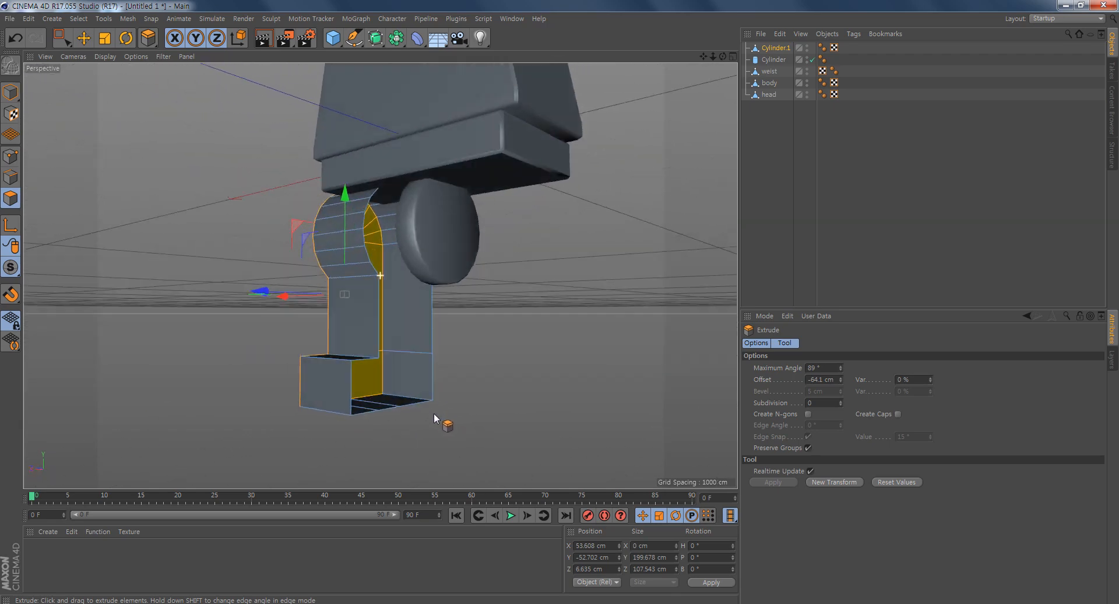
alt+drag(298, 416, 371, 418)
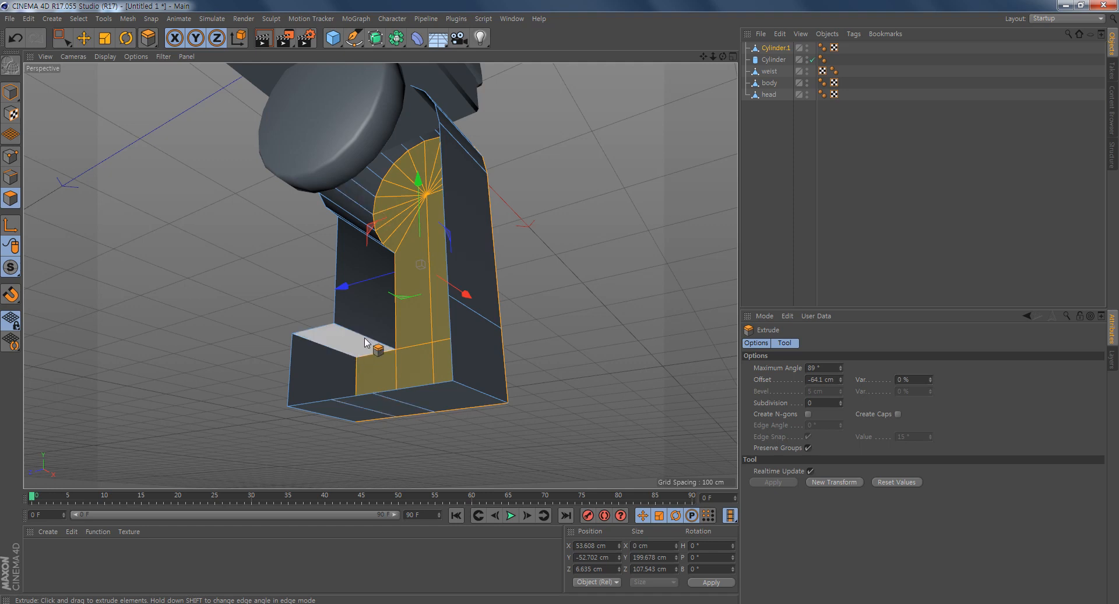
alt+drag(364, 417, 198, 361)
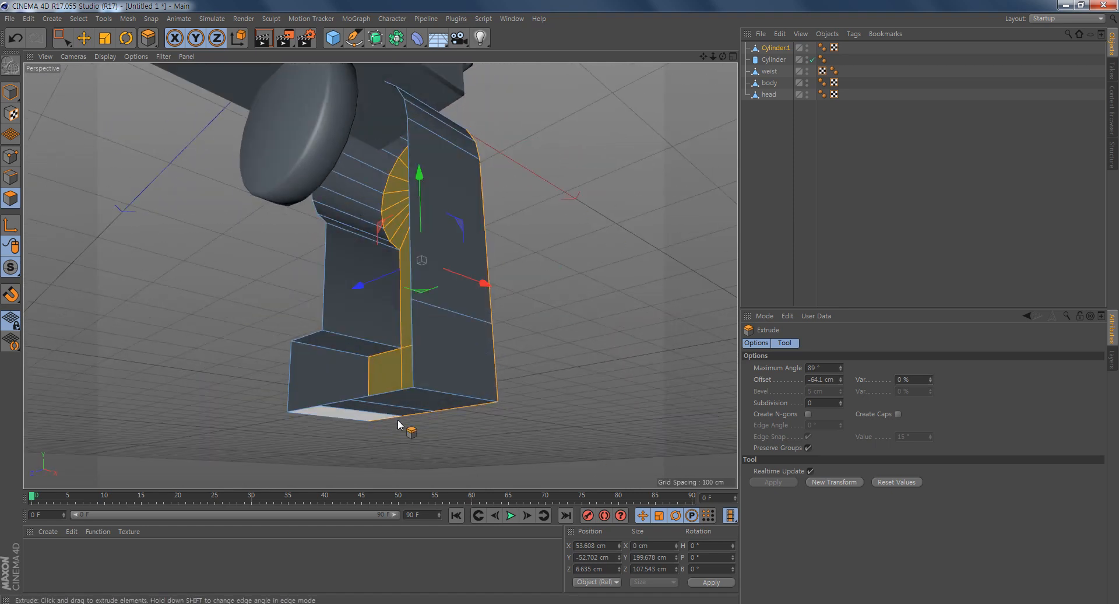
click(898, 414)
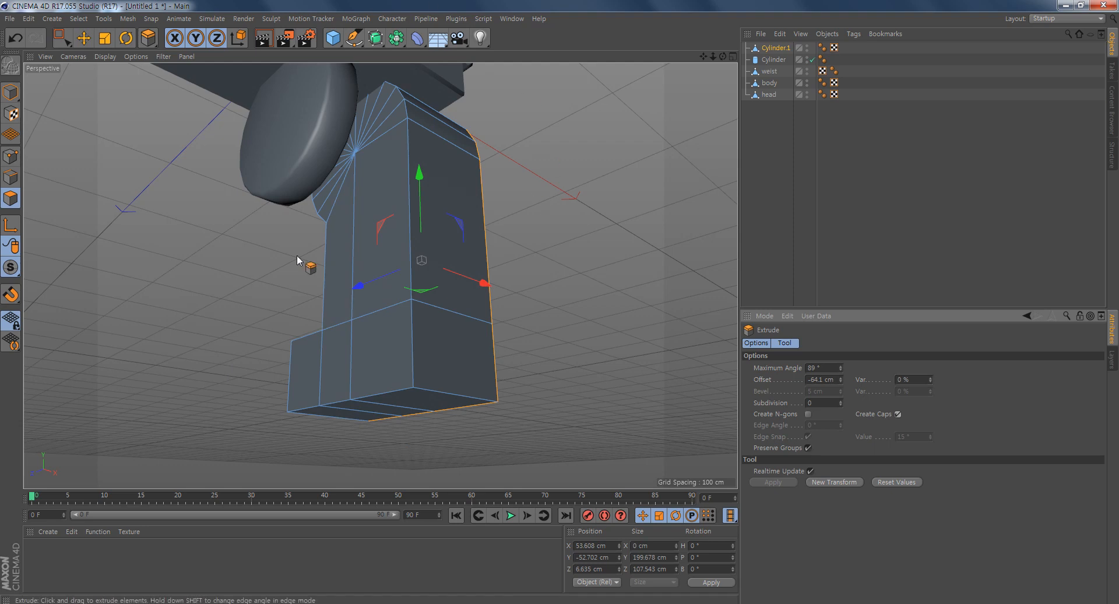
alt+drag(323, 355, 595, 364)
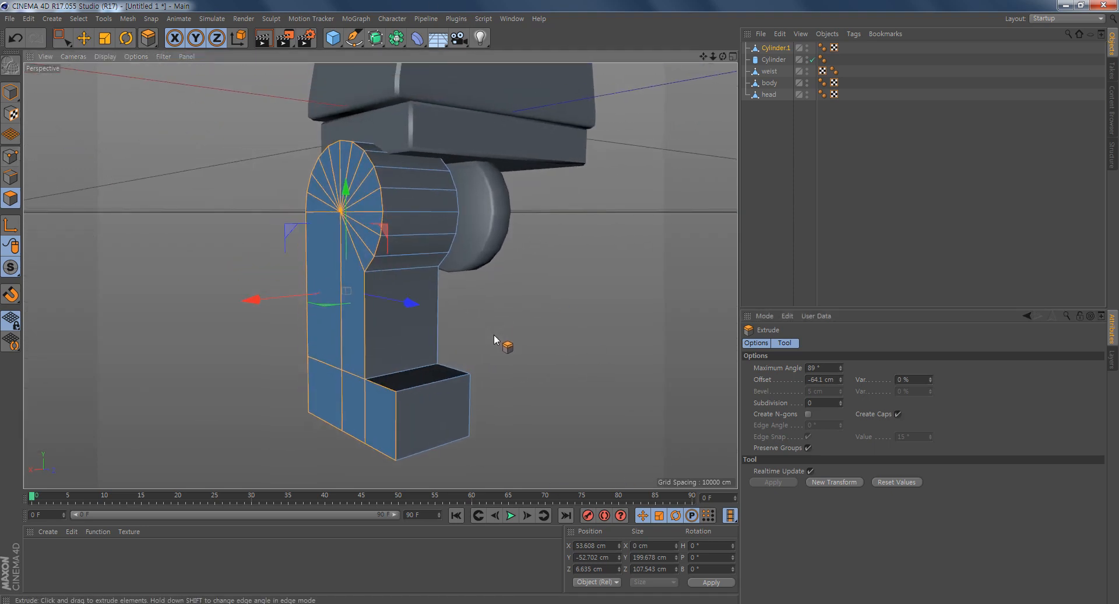
alt+drag(493, 334, 470, 334)
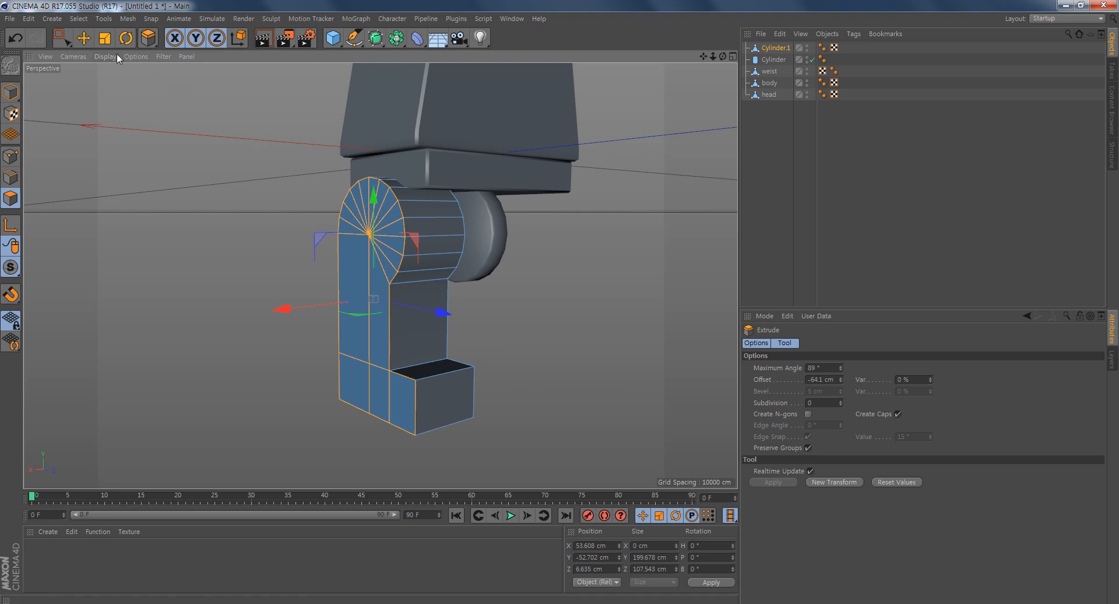
- Rectangle-select the leg's inner-side points in the front view and move them to X -48.196 cm on the blueprint's inner leg line
click(83, 38)
alt+drag(553, 404, 420, 375)
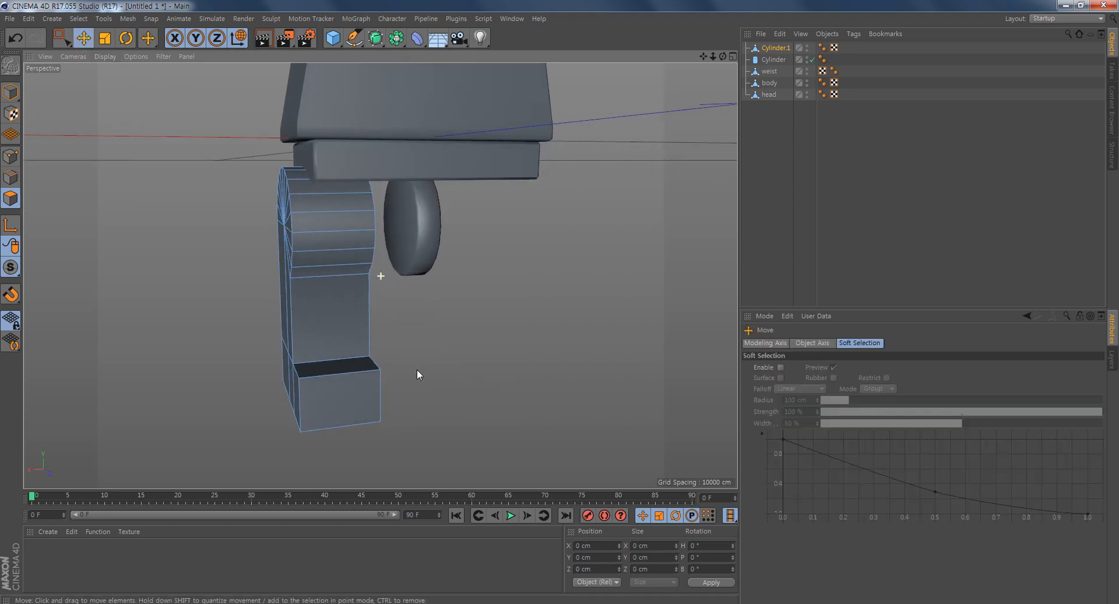
middle_click(499, 348)
scroll(498, 399, down, 6)
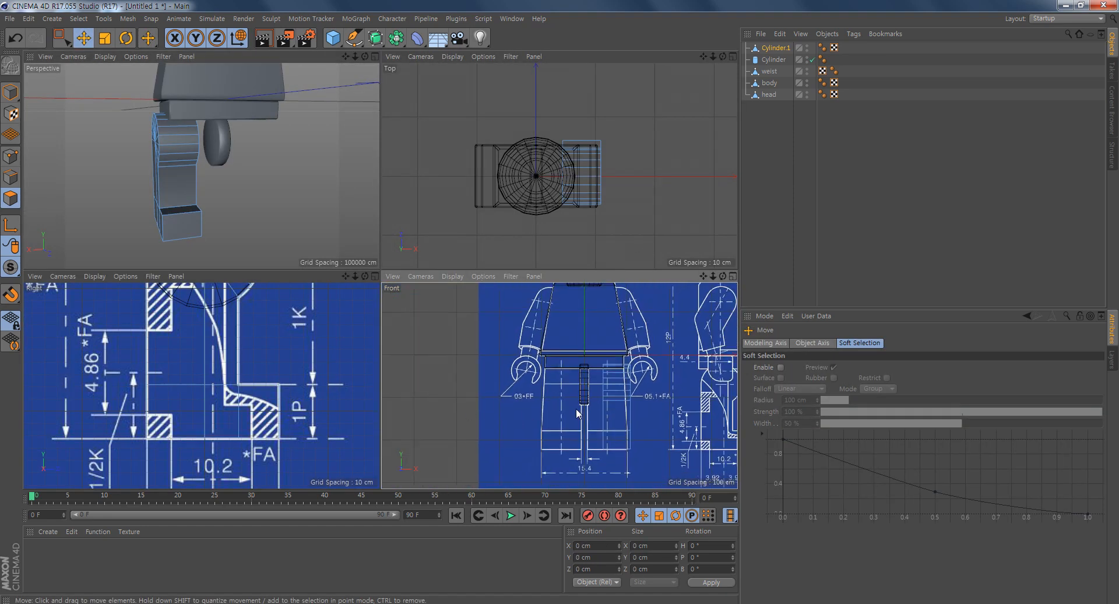
middle_click(579, 408)
scroll(459, 332, up, 5)
scroll(459, 331, up, 3)
scroll(522, 354, down, 1)
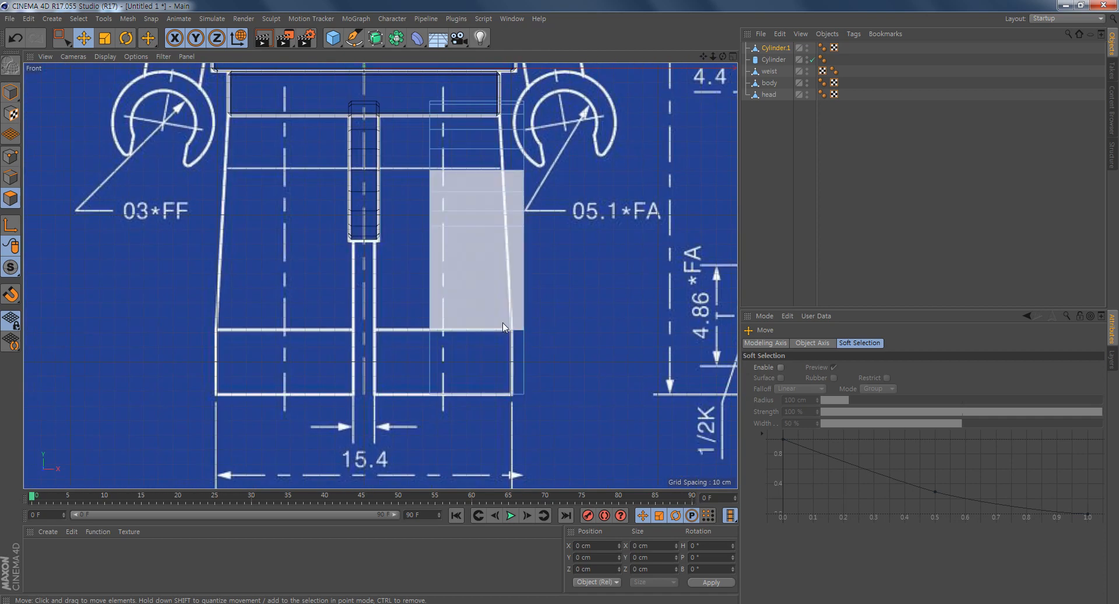
alt+middle_drag(488, 245, 487, 284)
click(10, 157)
click(61, 38)
drag(402, 111, 463, 481)
drag(529, 289, 475, 302)
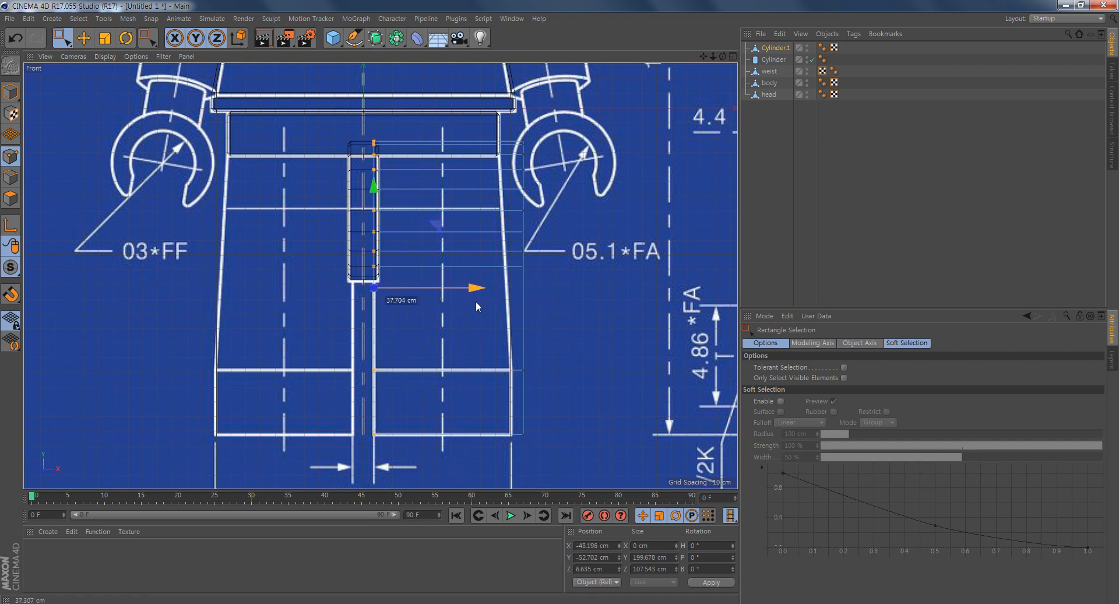
- Rectangle-select the leg's outer-side points and move them to X 46.067 cm, level with the blueprint foot's outer edge
drag(621, 113, 496, 470)
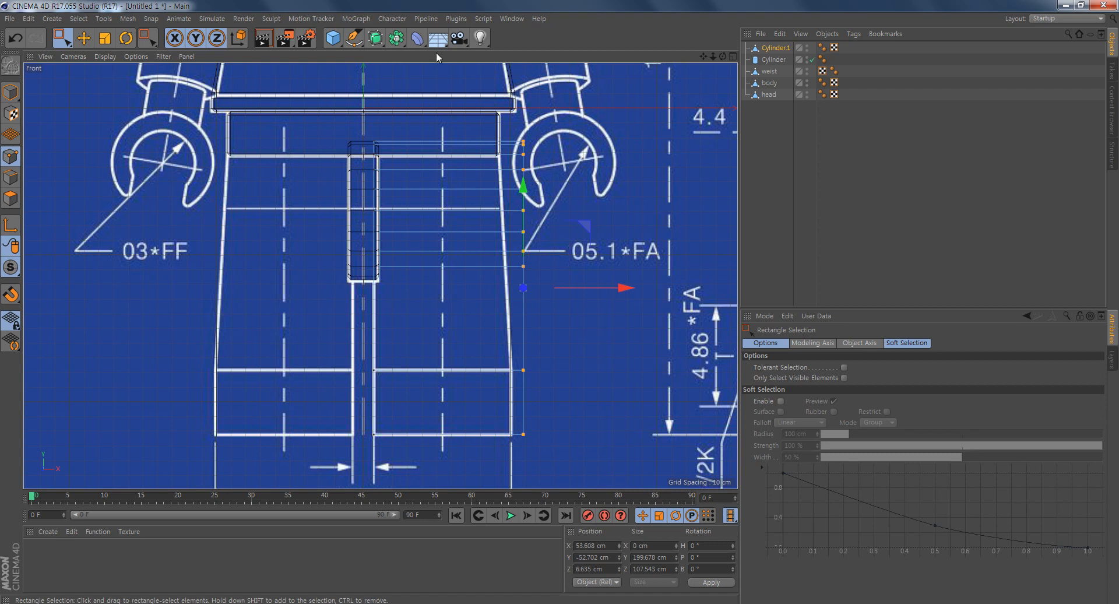
drag(622, 286, 614, 292)
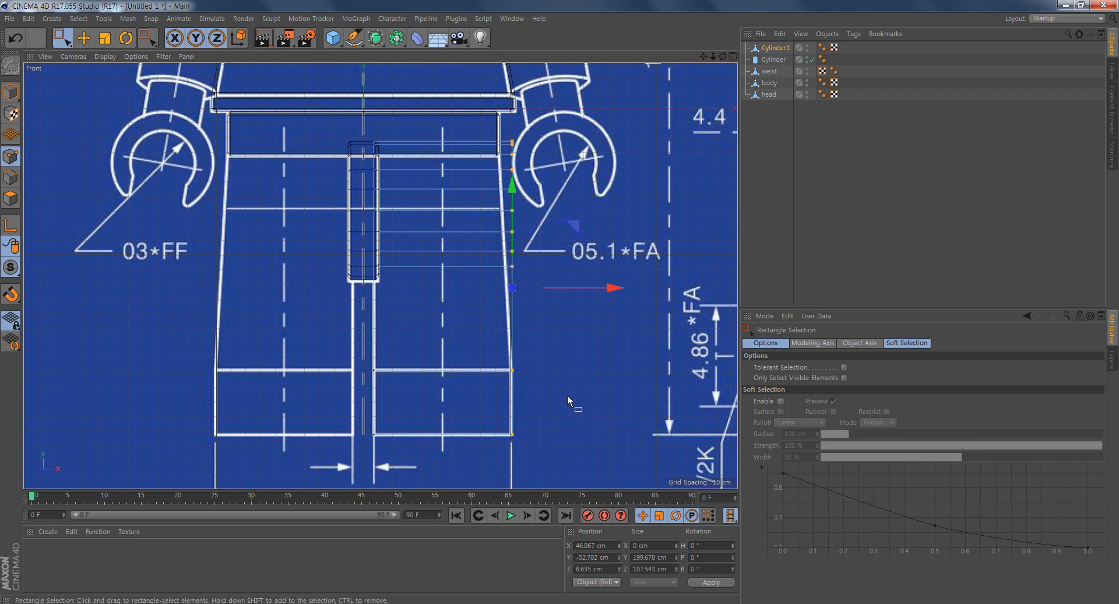
alt+middle_drag(568, 394, 533, 371)
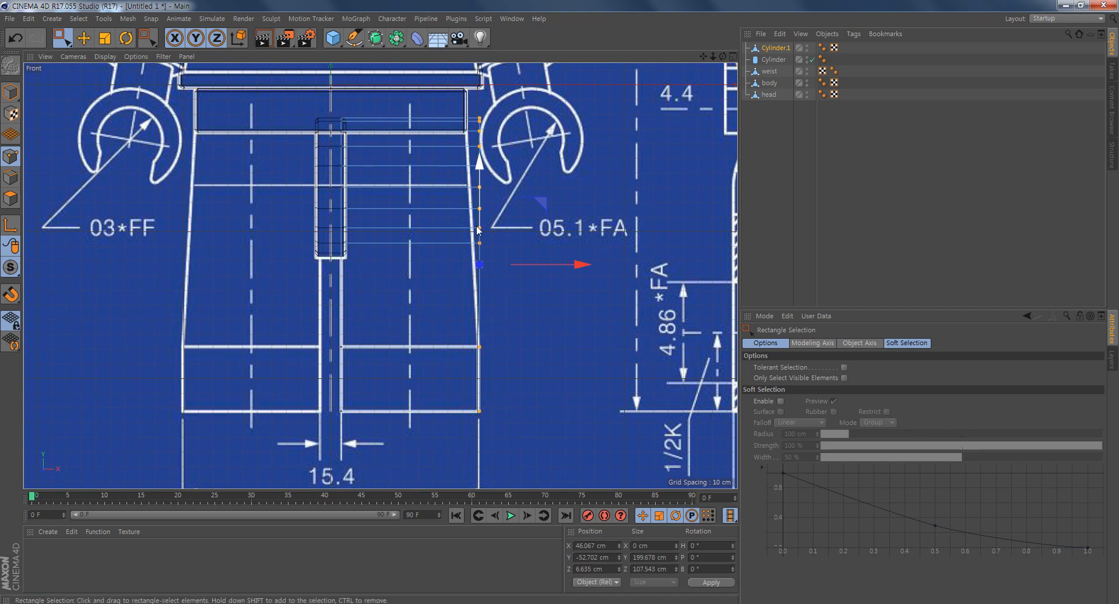
- Return to model mode, add an FFD deformer and make it a child of Cylinder.1
click(10, 92)
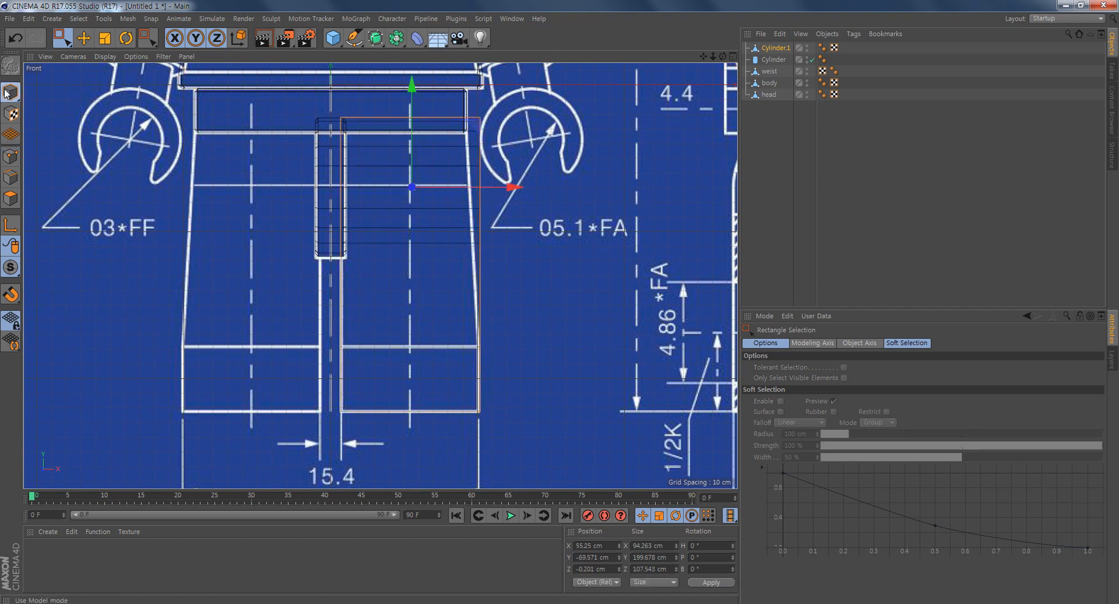
click(779, 48)
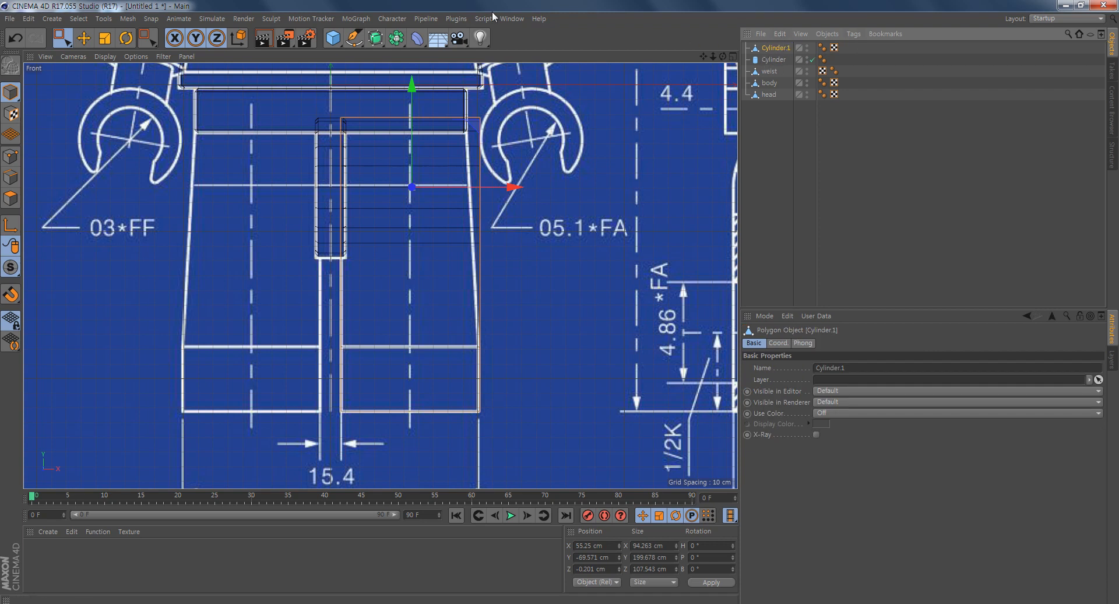
click(415, 41)
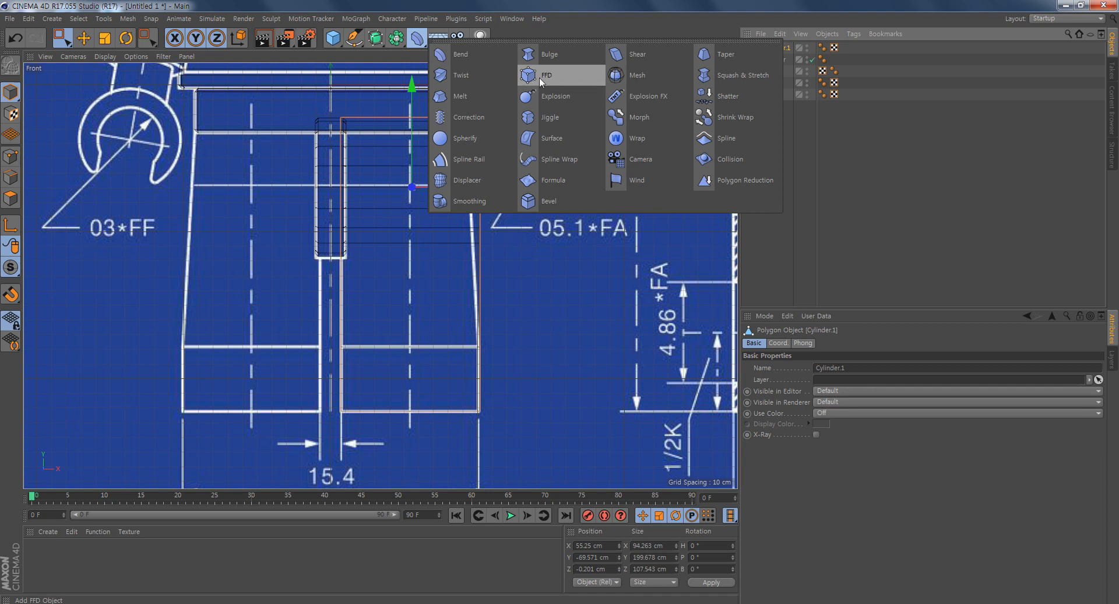
click(531, 78)
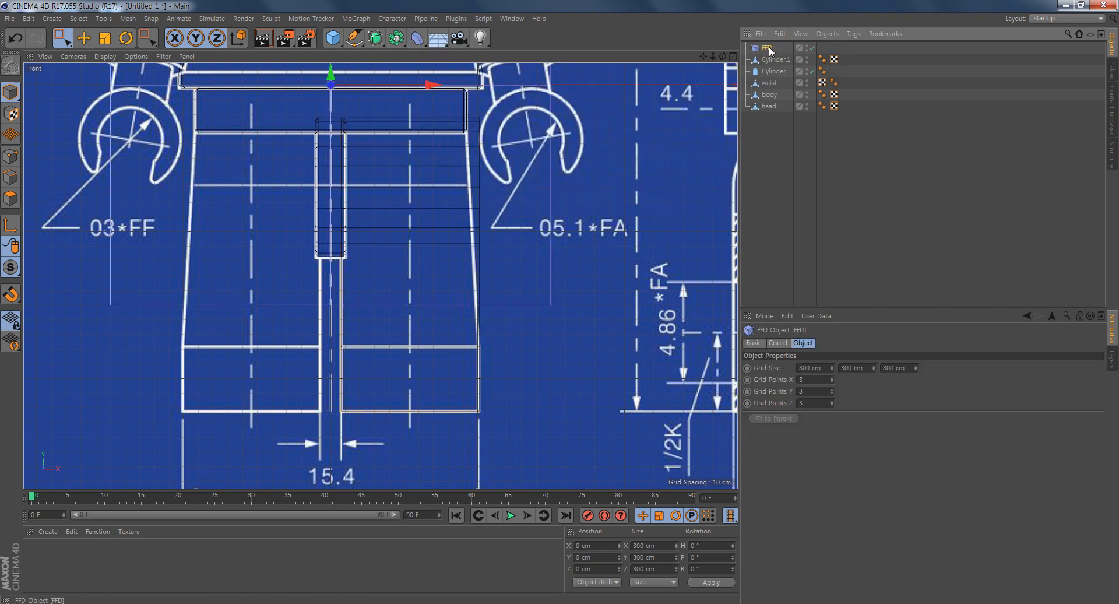
drag(782, 61, 780, 59)
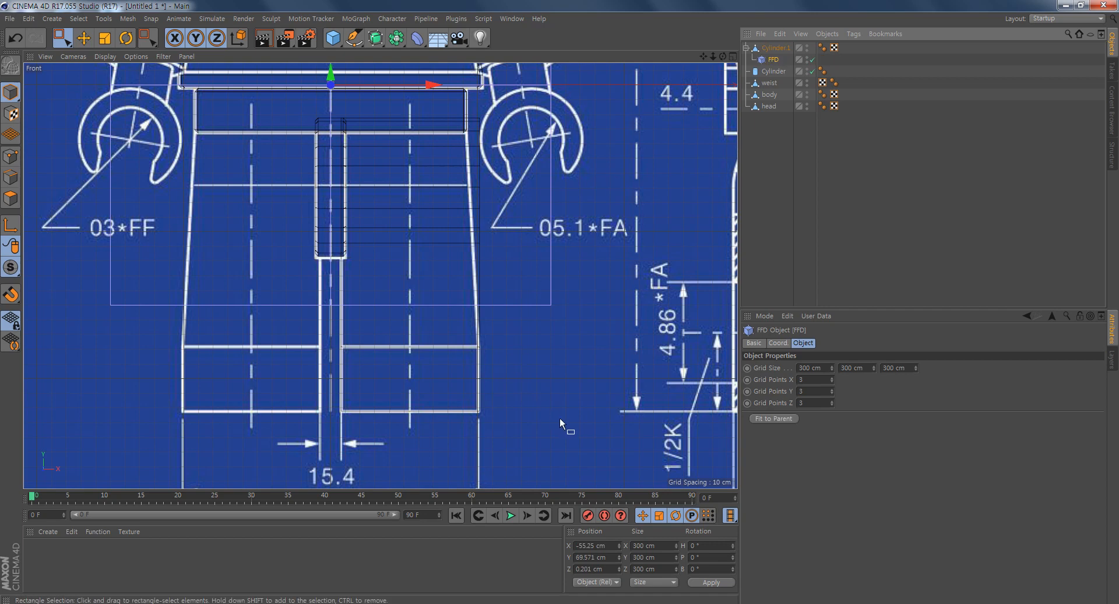
- Examine how the FFD cage sits around the leg in the front and perspective views
alt+middle_drag(434, 289, 428, 411)
mouse_move(608, 370)
alt+right_down()
mouse_move(562, 358)
mouse_move(598, 376)
alt+right_up()
alt+middle_drag(570, 335, 609, 354)
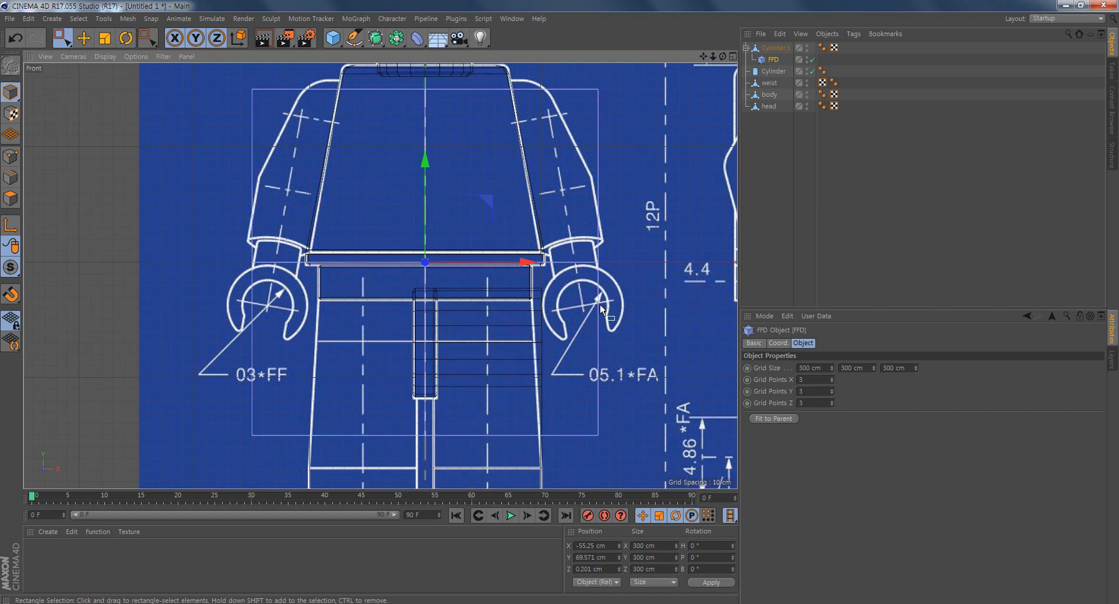
middle_click(473, 335)
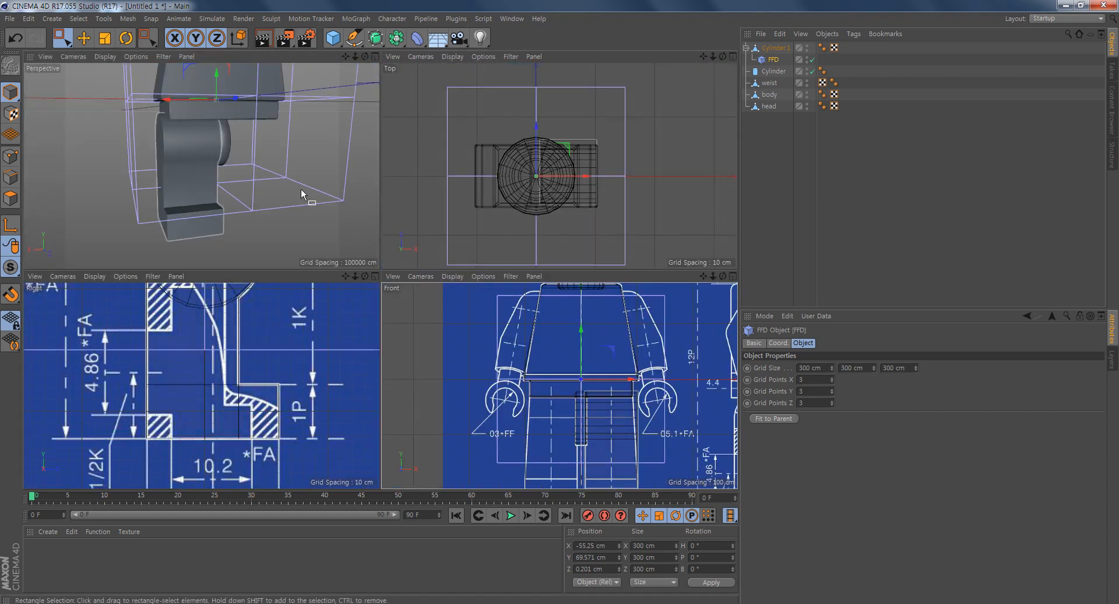
alt+drag(258, 209, 335, 162)
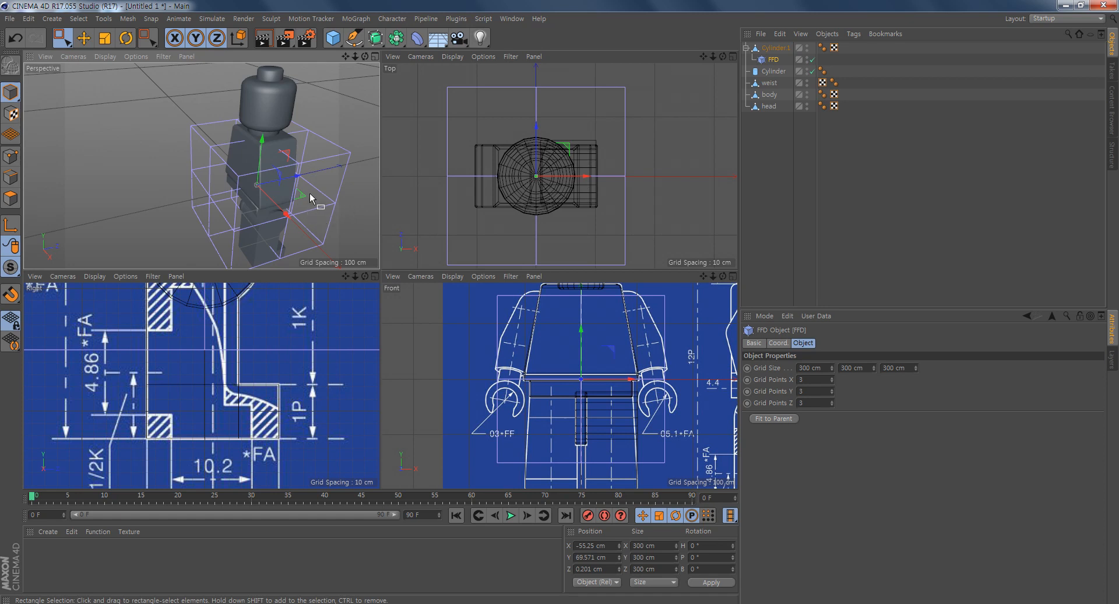
alt+drag(328, 205, 284, 171)
alt+middle_drag(603, 405, 532, 329)
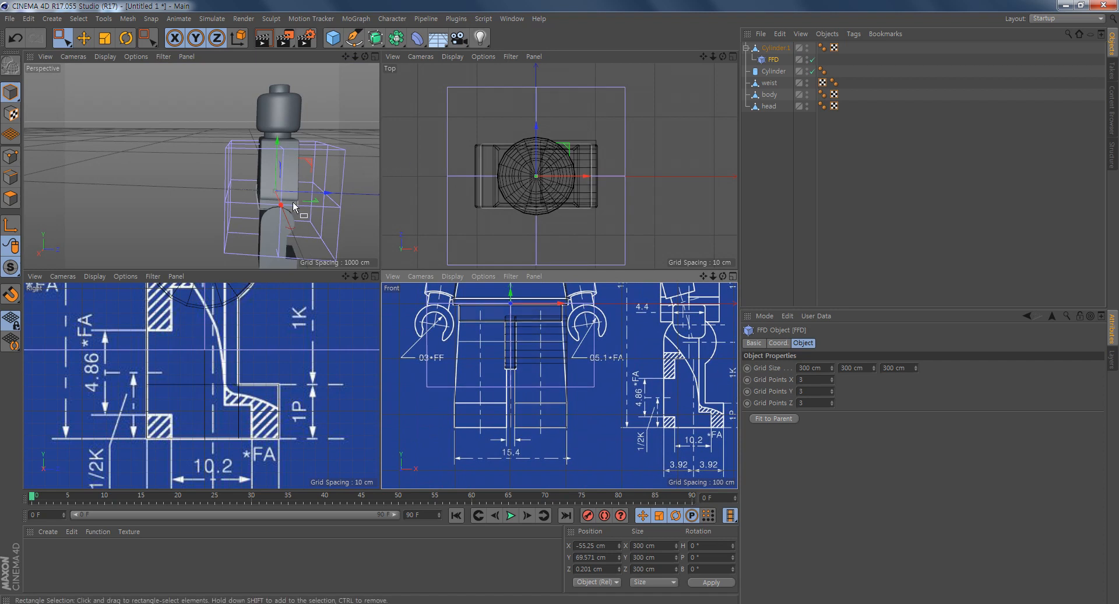
key(o)
alt+drag(261, 190, 277, 205)
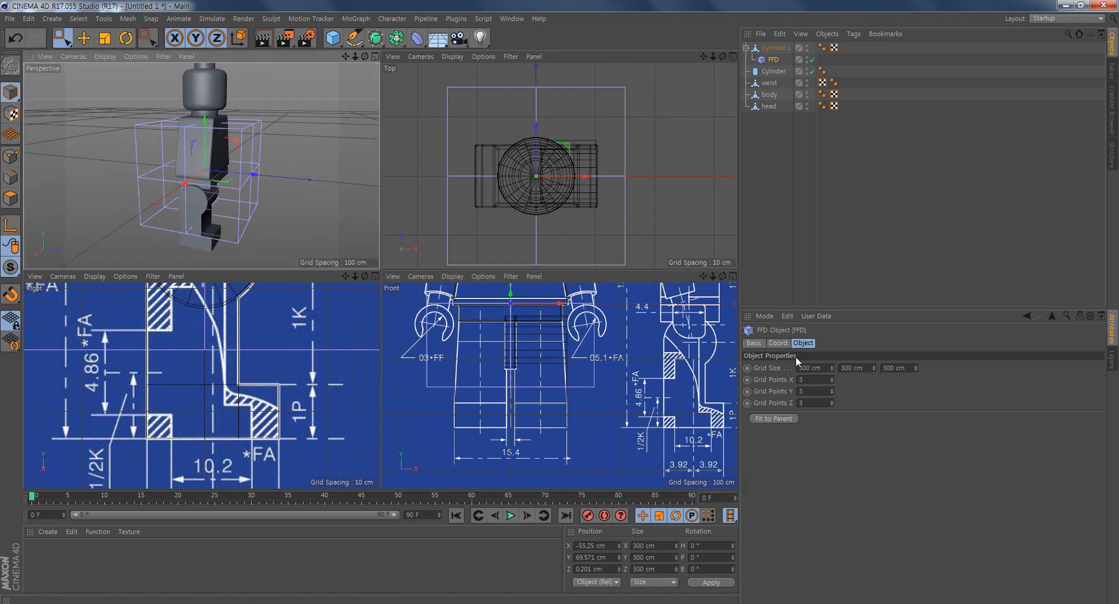
- Set the FFD deformer's grid points to 2 in X, Y and Z
click(817, 382)
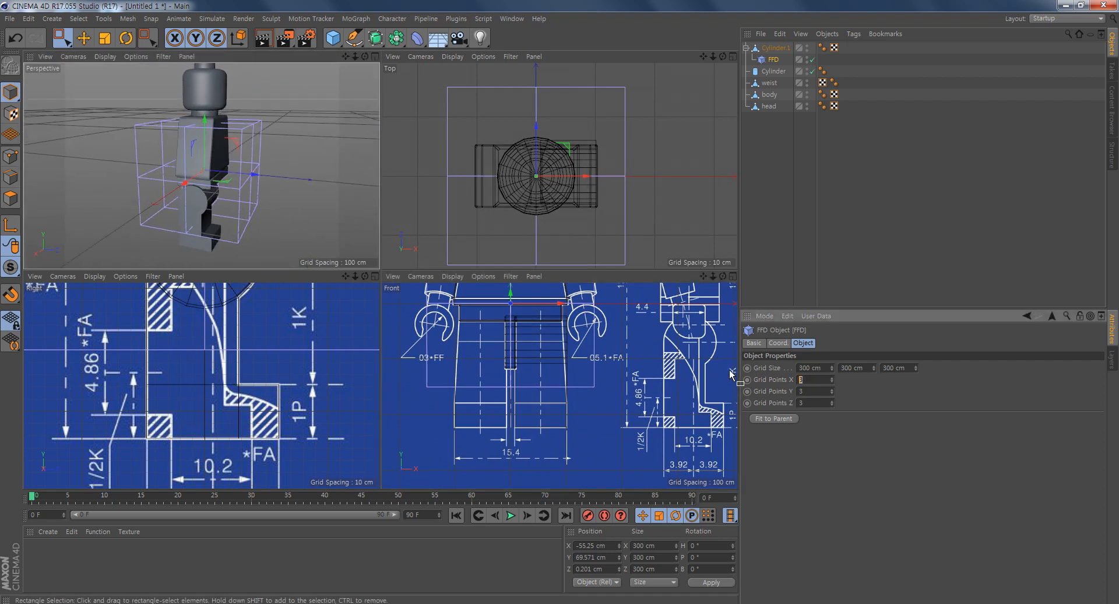
text(2)
key(Tab)
text(2)
key(Tab)
text(2)
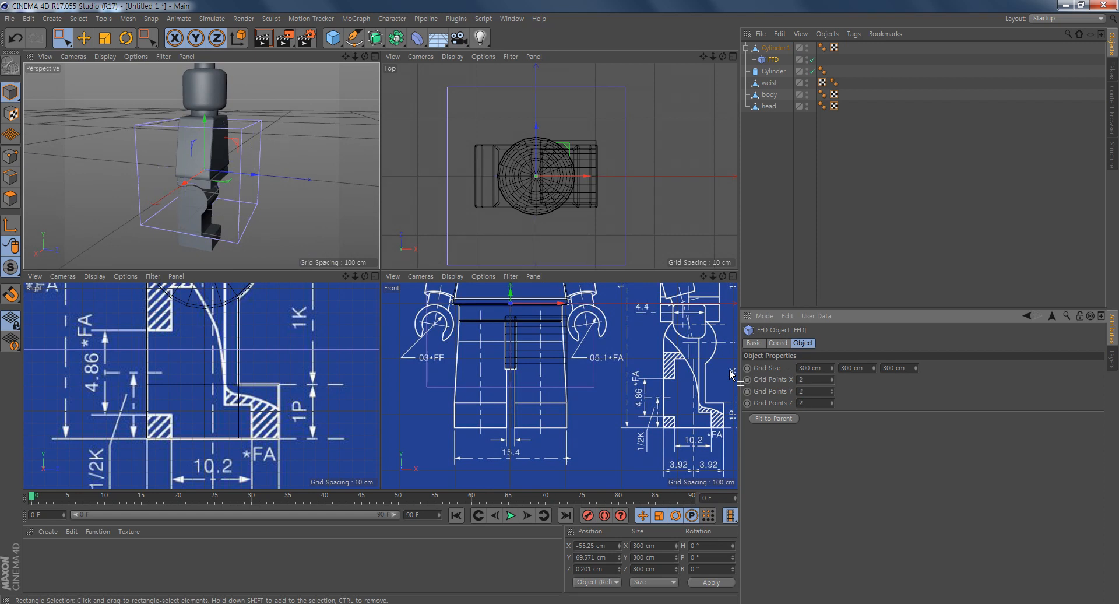
- Fit the FFD cage to its parent leg object
alt+drag(250, 166, 221, 149)
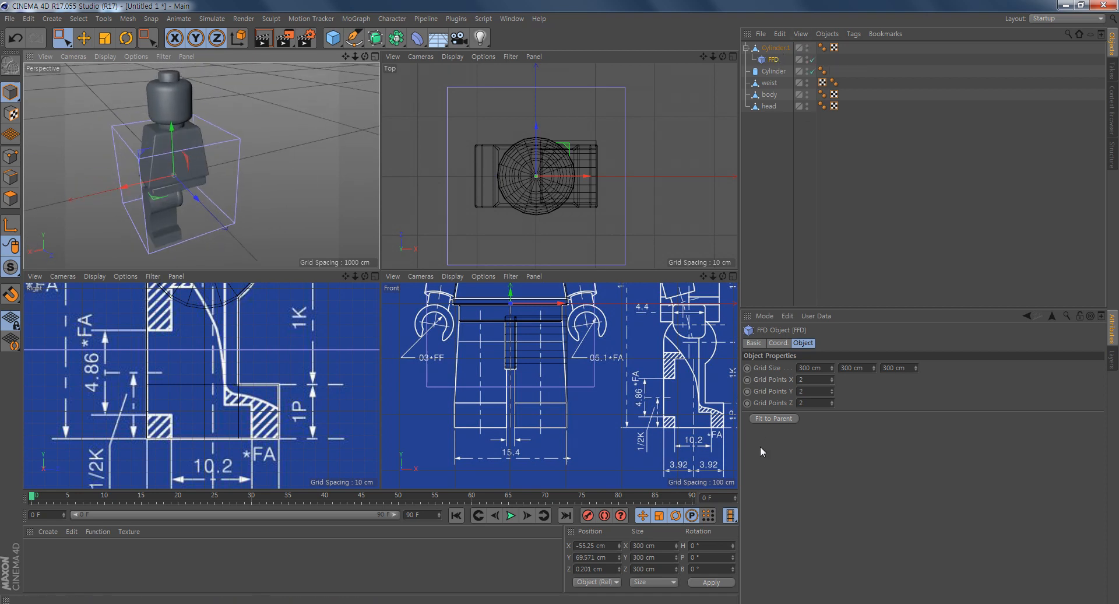
click(775, 421)
alt+middle_drag(183, 231, 227, 185)
alt+right_drag(210, 187, 269, 204)
alt+drag(184, 202, 347, 187)
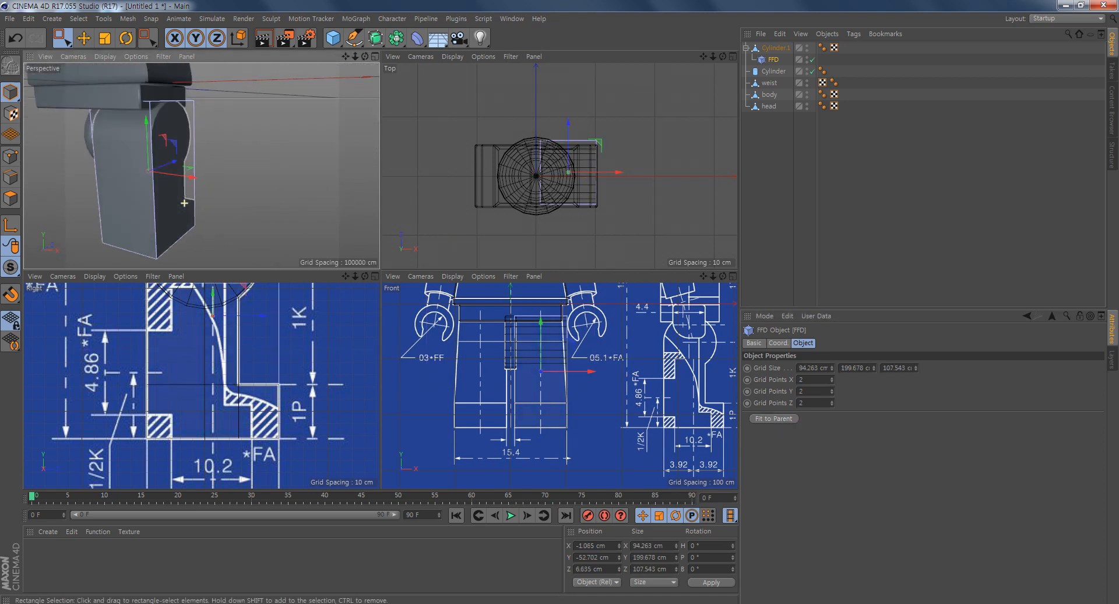
alt+right_drag(517, 407, 612, 431)
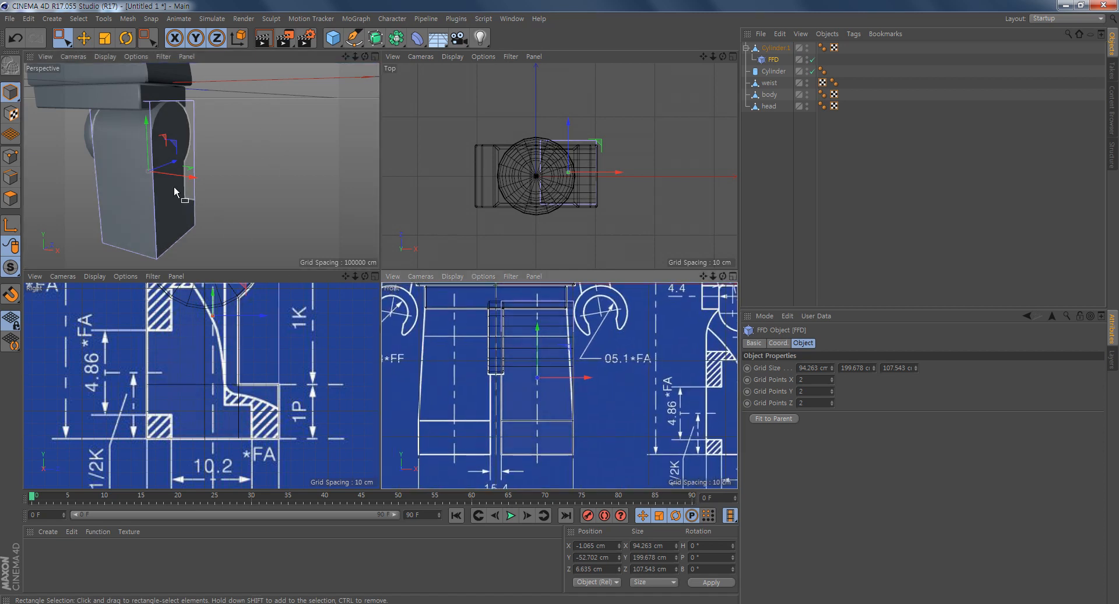
- Raise the whole FFD cage along Y to -8.927 cm so its lower face sits at the top of the foot
alt+drag(188, 211, 256, 194)
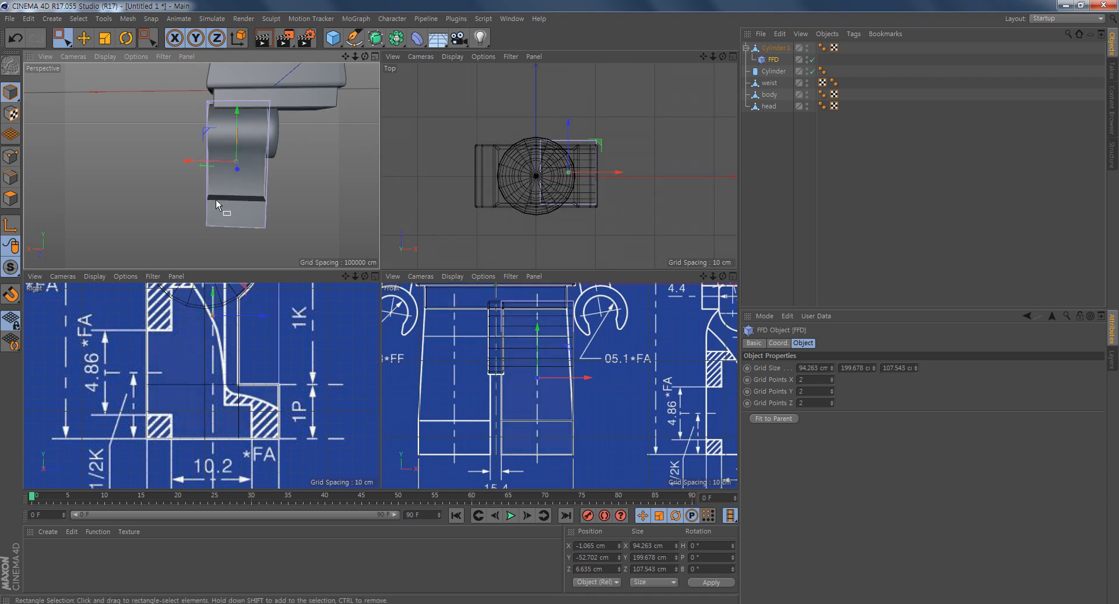
alt+drag(217, 172, 211, 202)
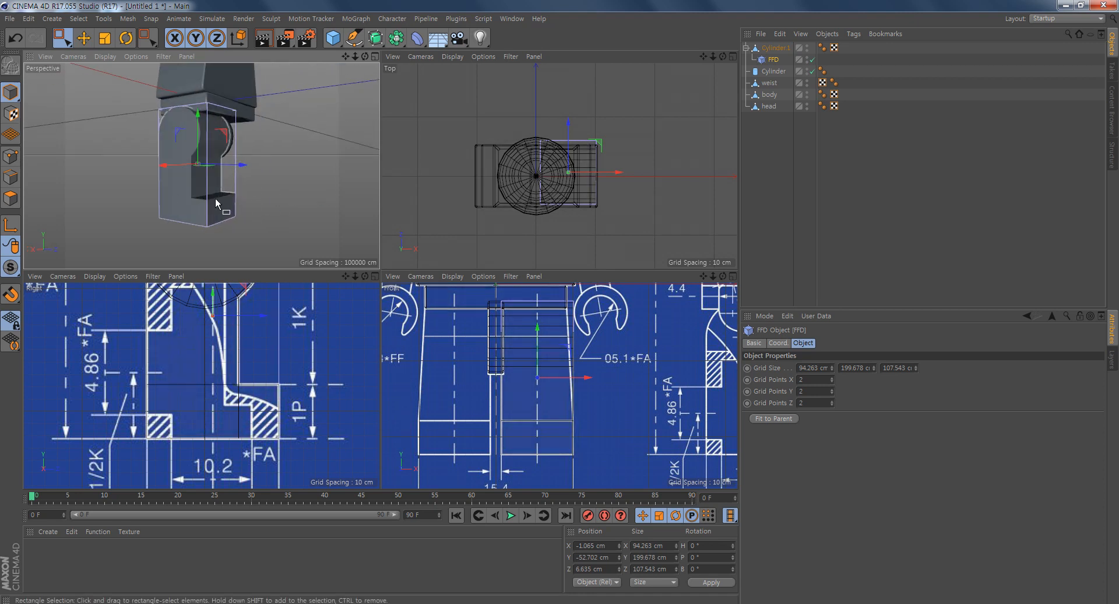
mouse_move(205, 180)
alt+right_down()
mouse_move(240, 194)
mouse_move(203, 165)
alt+right_up()
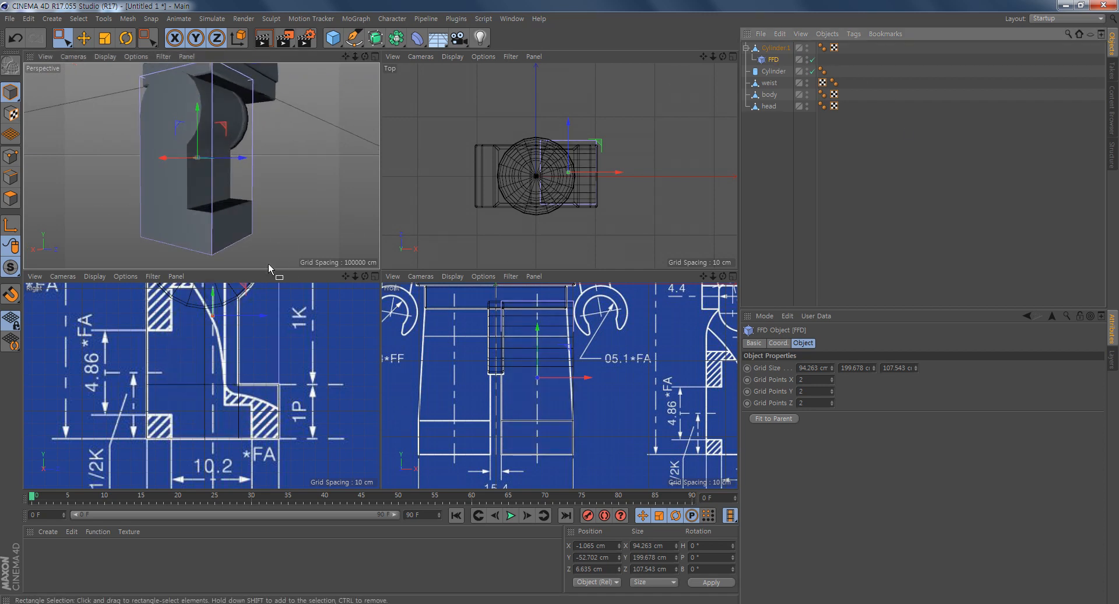
click(83, 37)
drag(199, 109, 190, 76)
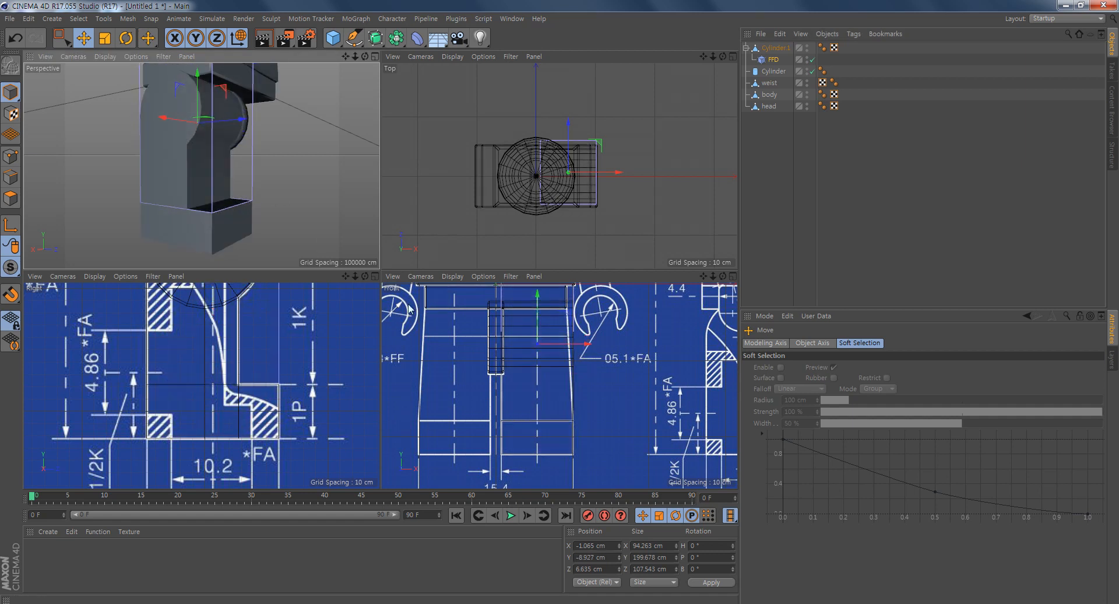
- In point mode, rectangle-select the FFD cage's upper outer points and move them inward to X 35.005 cm, following the blueprint's leg taper
alt+middle_drag(630, 387, 622, 414)
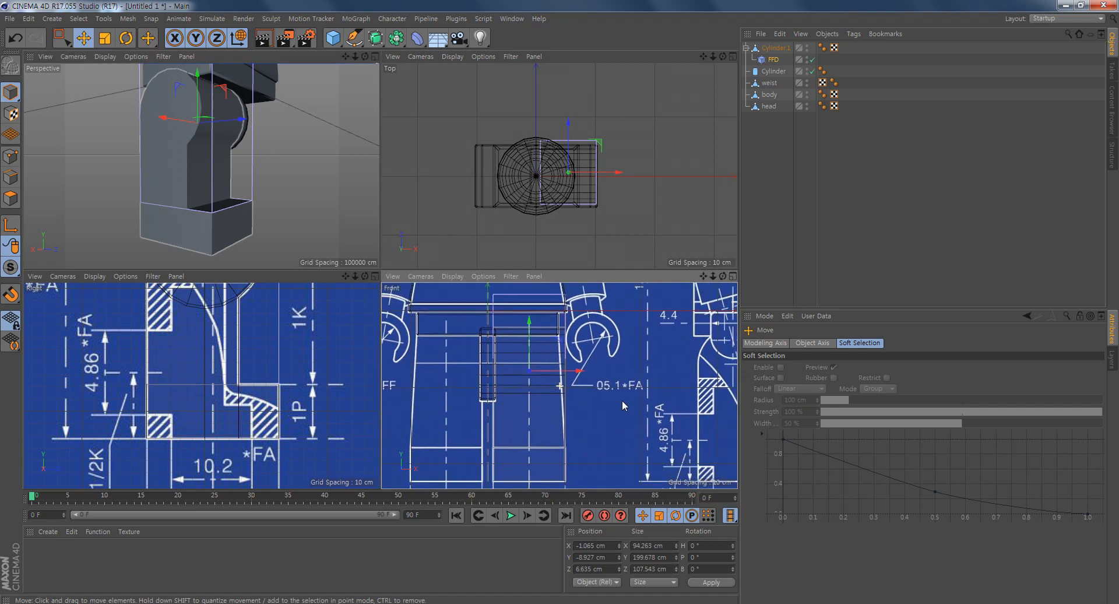
click(10, 156)
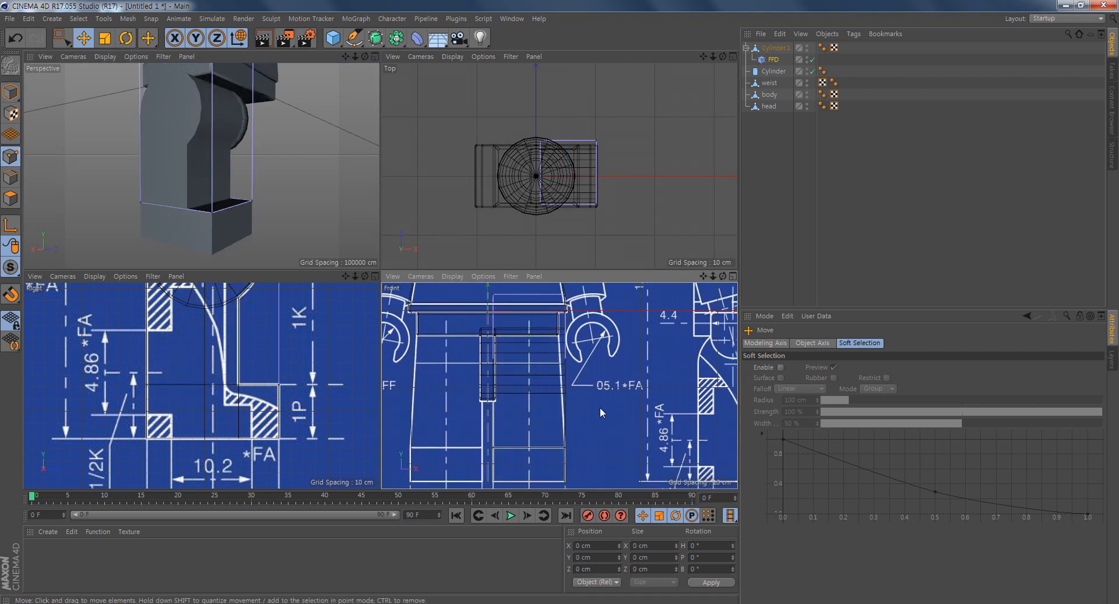
middle_click(605, 408)
alt+middle_drag(479, 205, 553, 282)
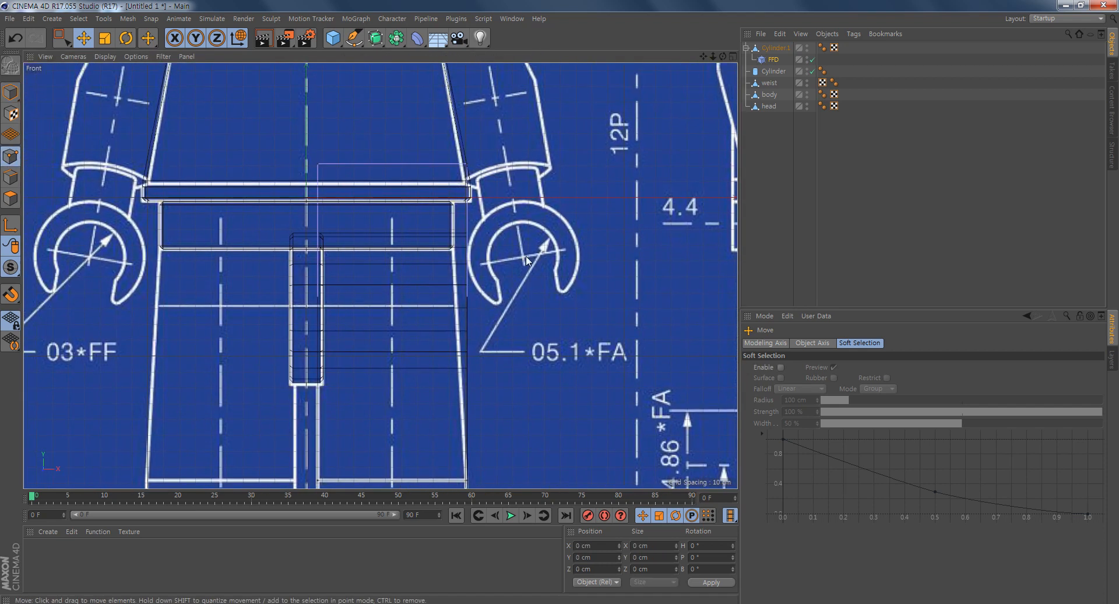
click(56, 36)
drag(494, 102, 409, 192)
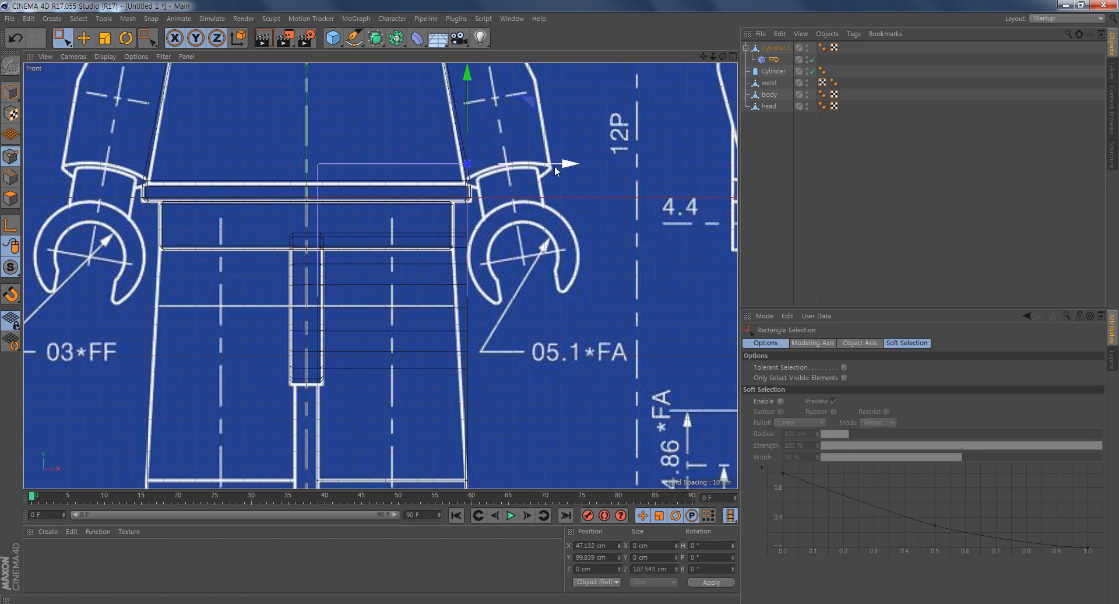
drag(574, 167, 555, 164)
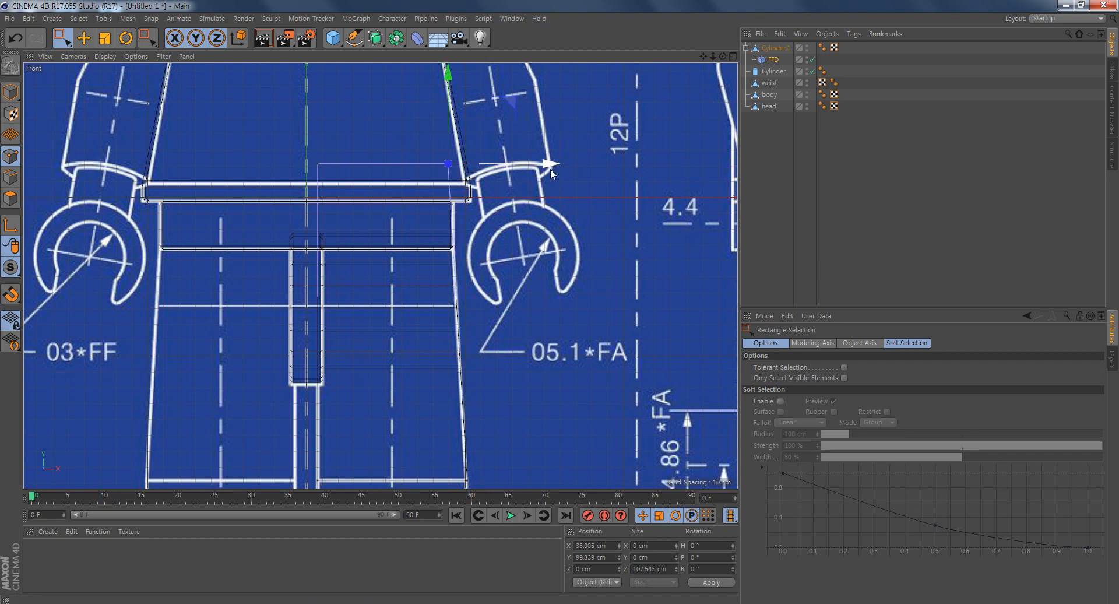
- Select Cylinder.1 with its FFD deformer and merge them using Connect Objects + Delete
middle_click(422, 288)
alt+drag(225, 176, 160, 179)
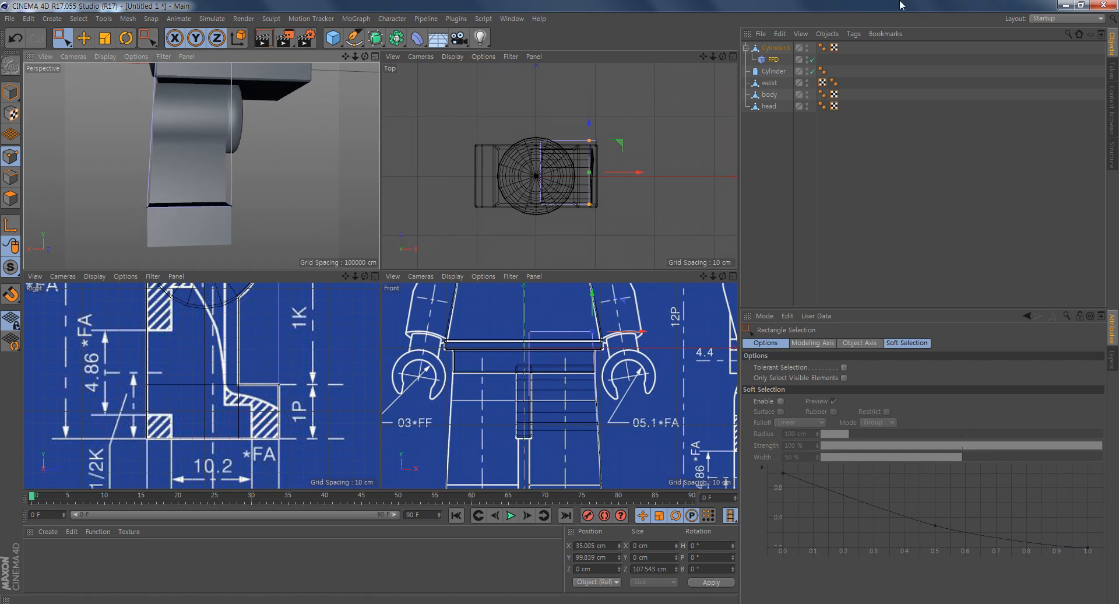
click(780, 48)
ctrl+click(774, 61)
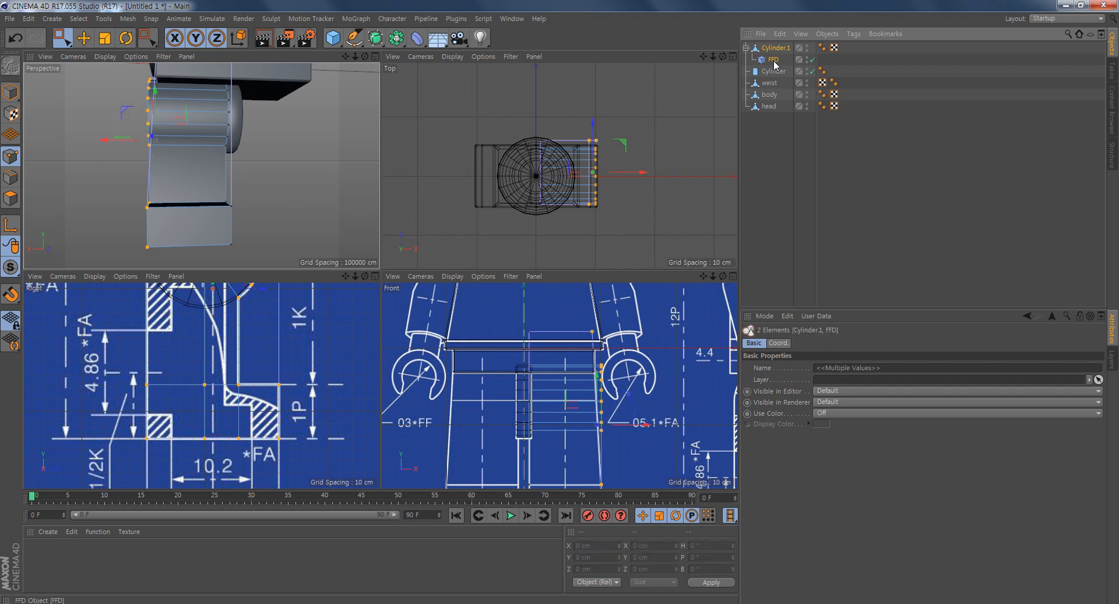
right_click(774, 61)
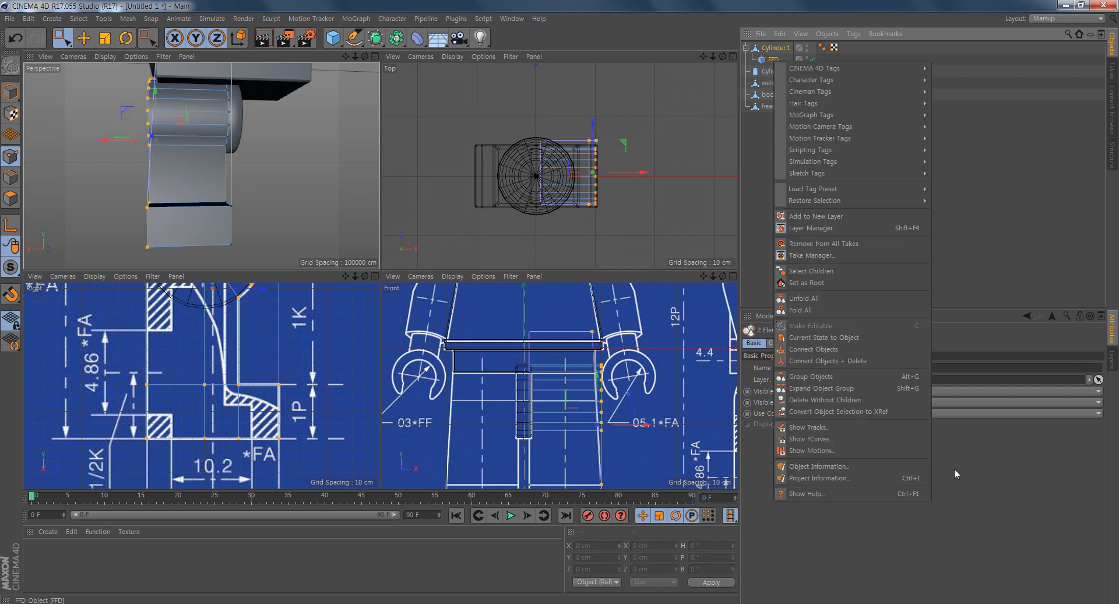
click(849, 361)
- Add a Bevel deformer and make it a child of the leg object Cylinder.2
alt+drag(177, 119, 221, 137)
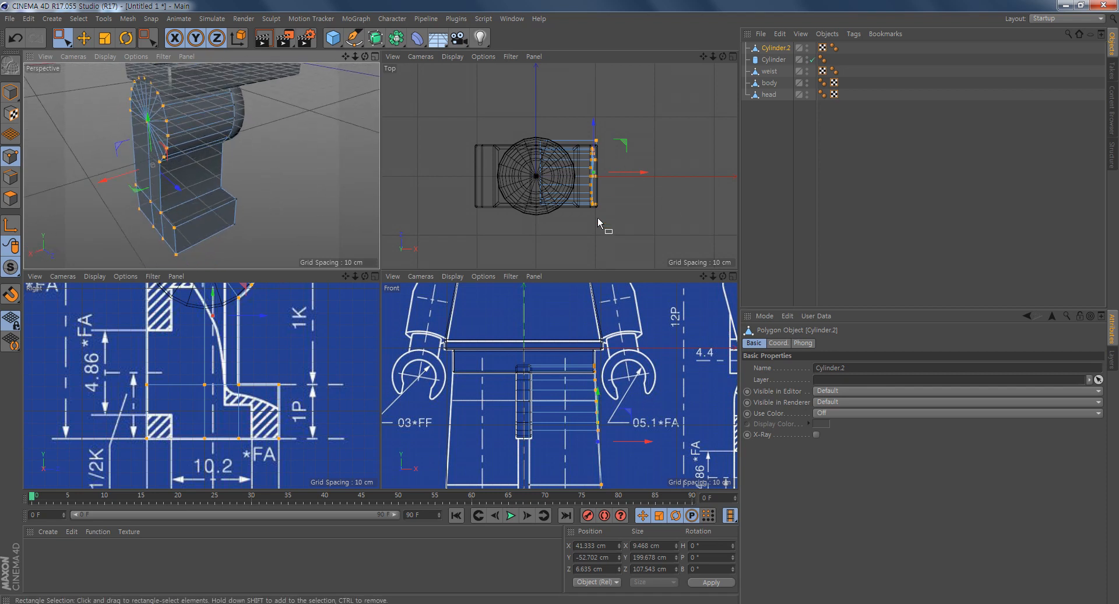
alt+middle_drag(585, 227, 582, 184)
alt+drag(227, 229, 286, 151)
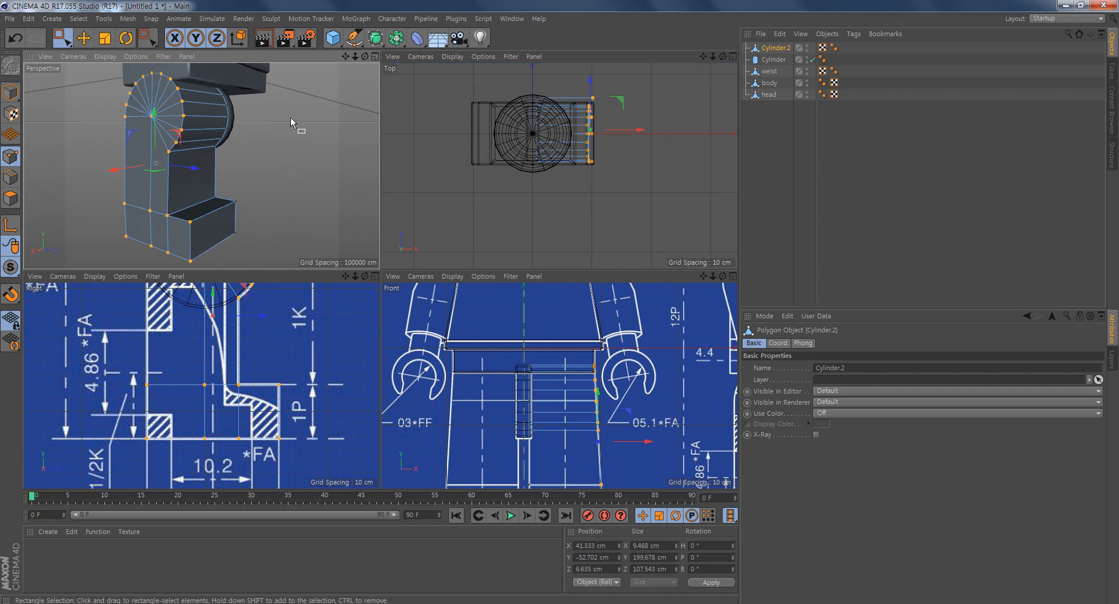
click(416, 38)
click(548, 202)
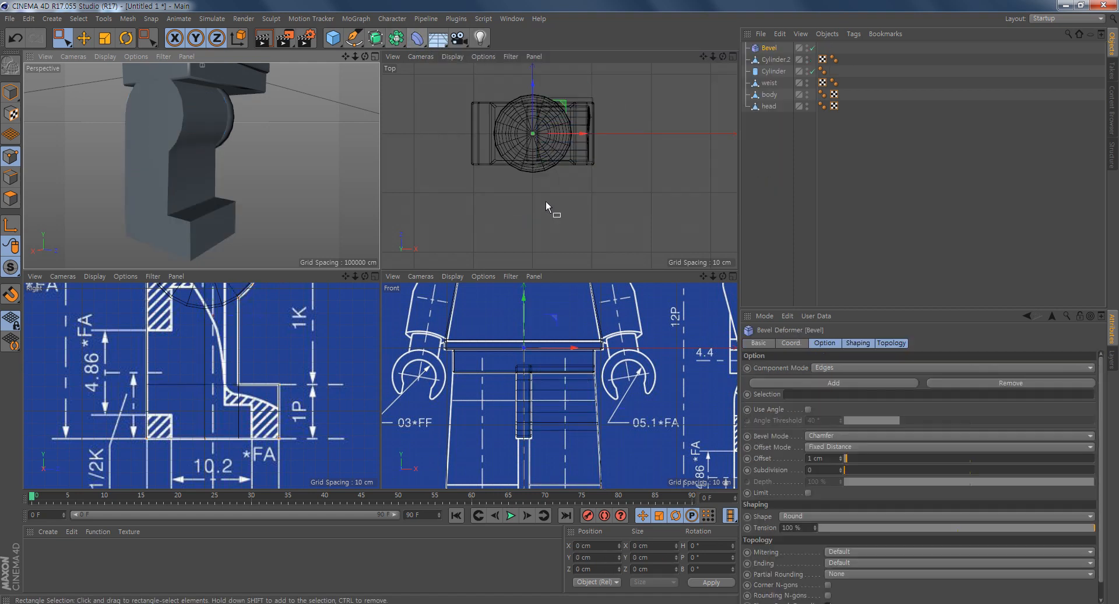
click(772, 47)
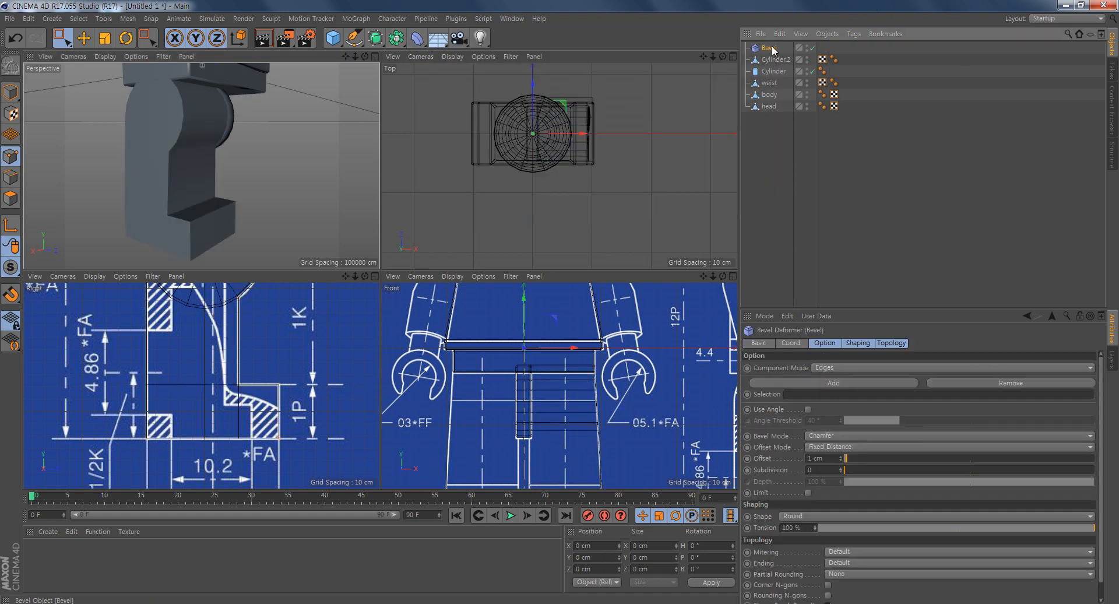
drag(782, 57, 781, 58)
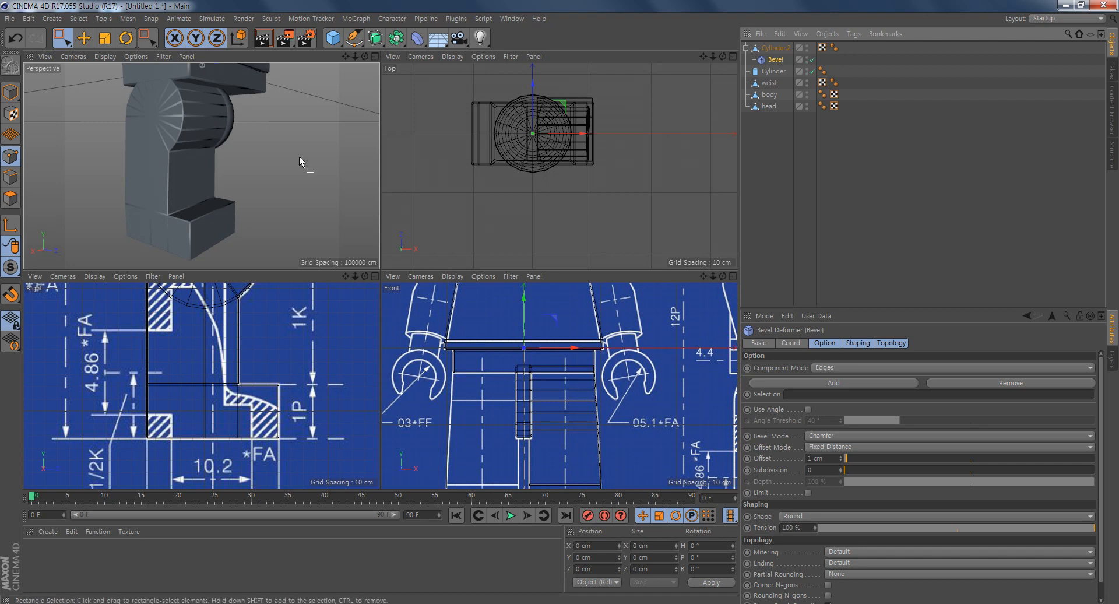
- Enable Use Angle on the Bevel deformer and set the Angle Threshold to 40°
scroll(215, 149, up, 2)
alt+middle_drag(215, 148, 226, 173)
scroll(253, 182, up, 3)
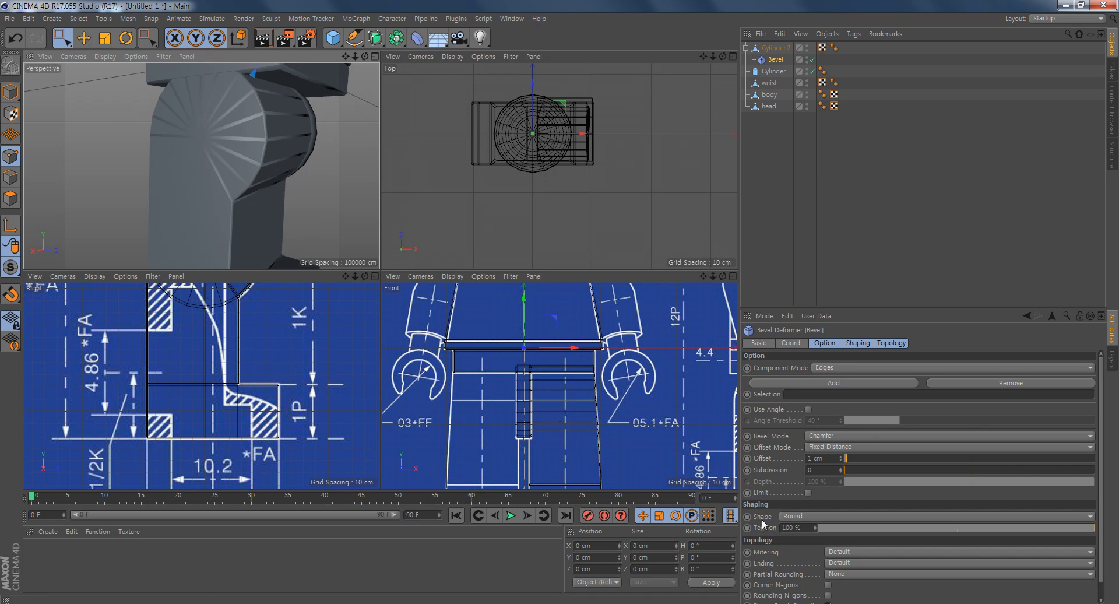
click(808, 410)
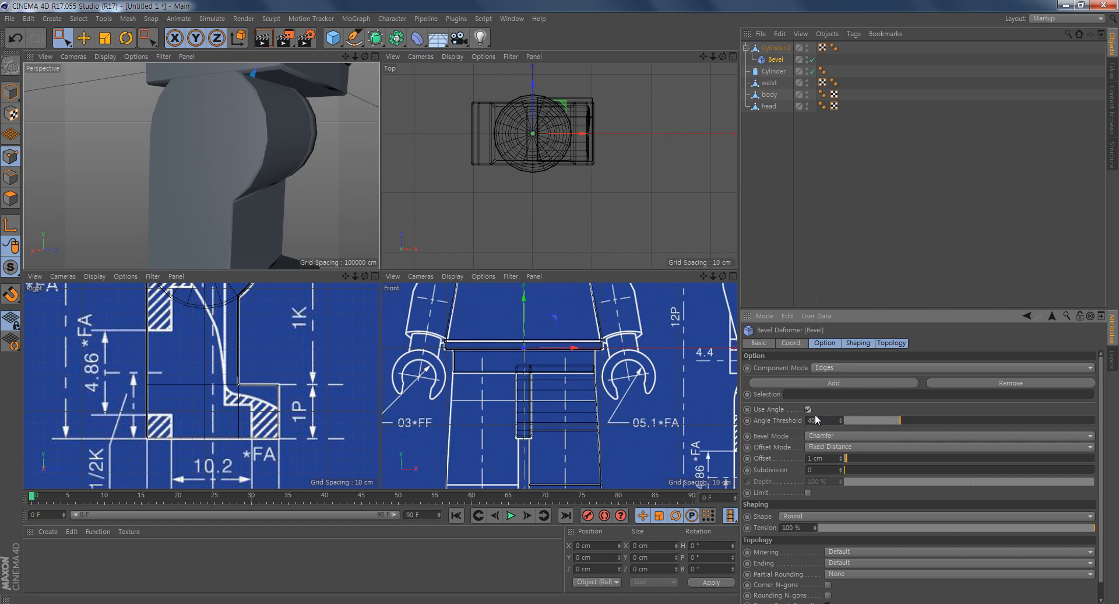
mouse_move(897, 417)
mouse_down()
mouse_move(1011, 413)
mouse_move(871, 440)
mouse_move(939, 434)
mouse_move(919, 419)
mouse_up()
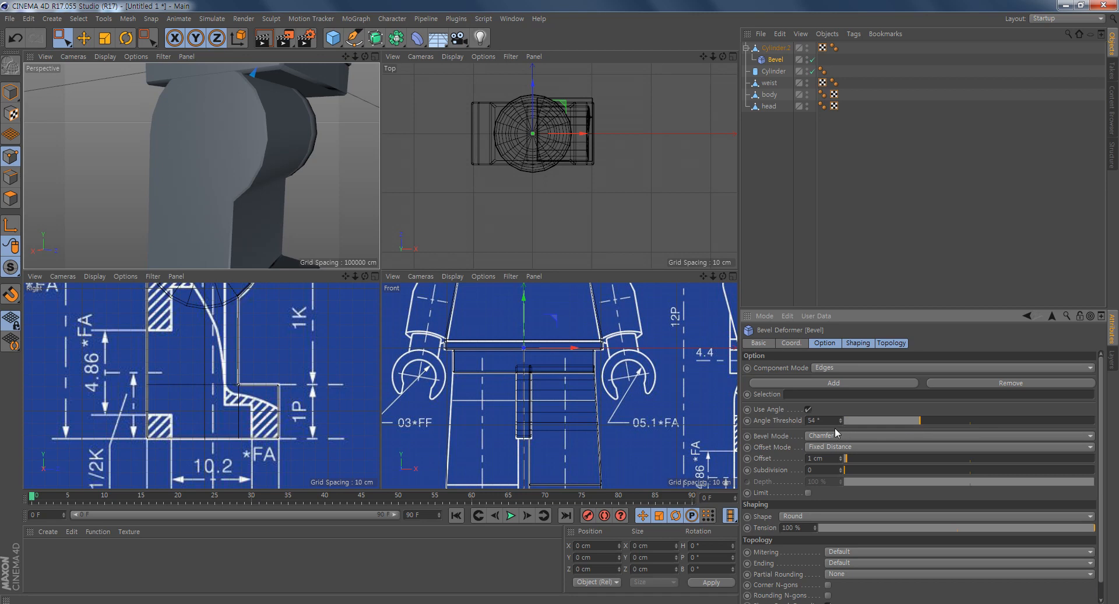
text(40)
key(Return)
- Set the Bevel deformer's Offset to 2 cm and check the leg's rounded edges
alt+drag(227, 231, 261, 179)
click(819, 458)
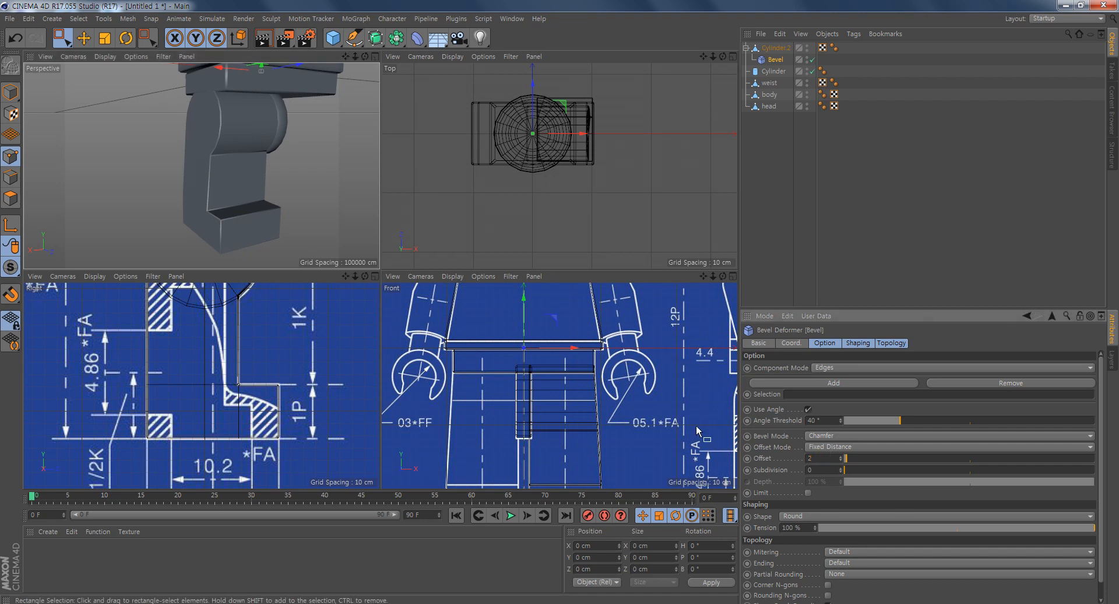
text(2)
key(Return)
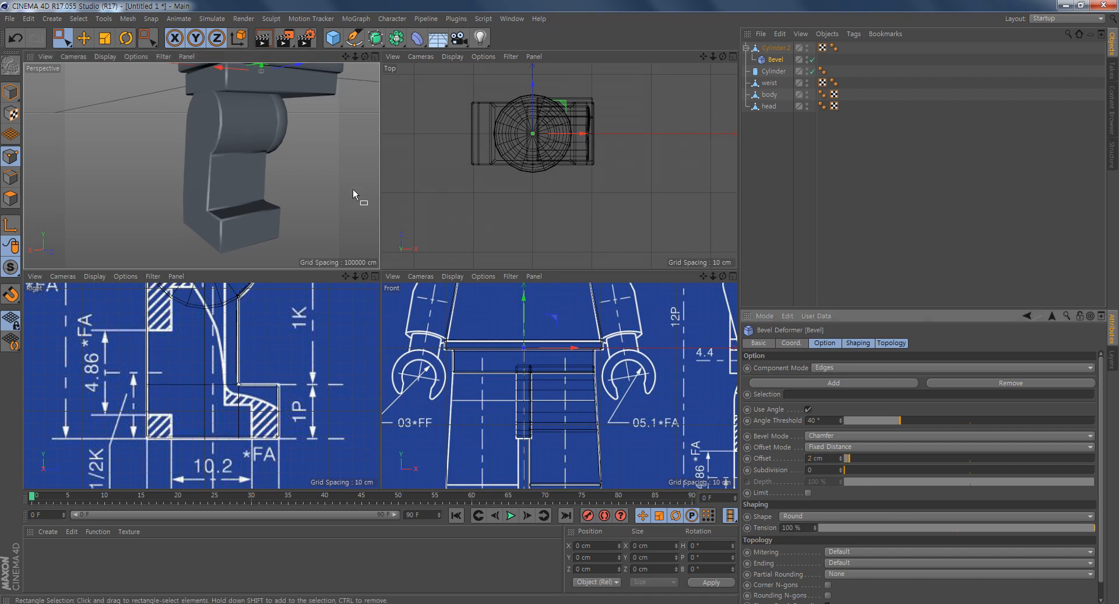
alt+drag(273, 194, 204, 179)
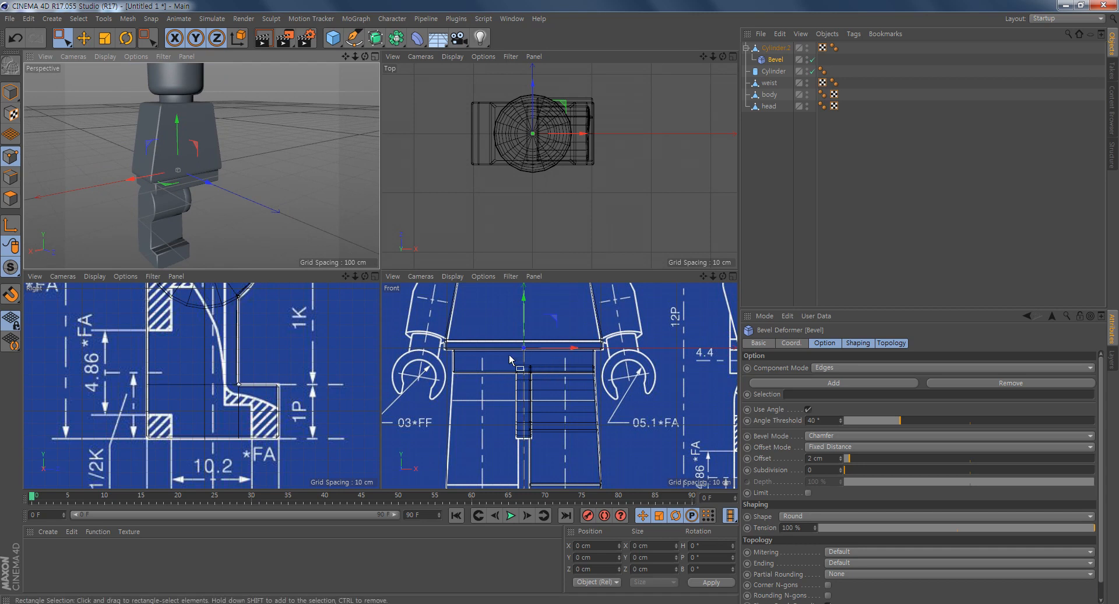
- Select Cylinder.2 with its Bevel deformer and merge them using Connect Objects + Delete
alt+middle_drag(512, 358, 564, 441)
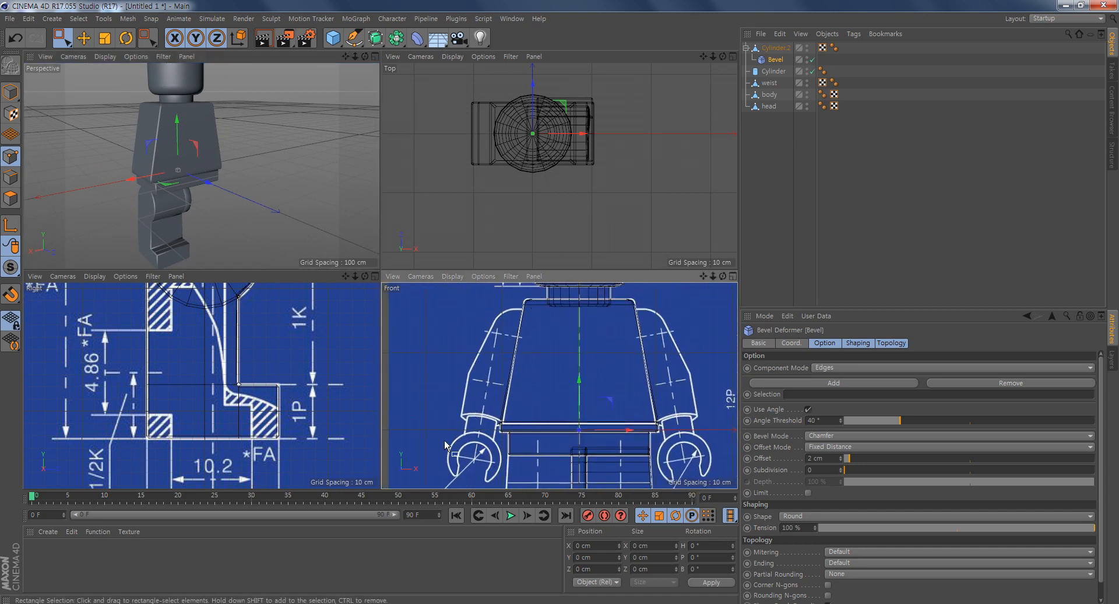
click(777, 49)
shift+click(781, 59)
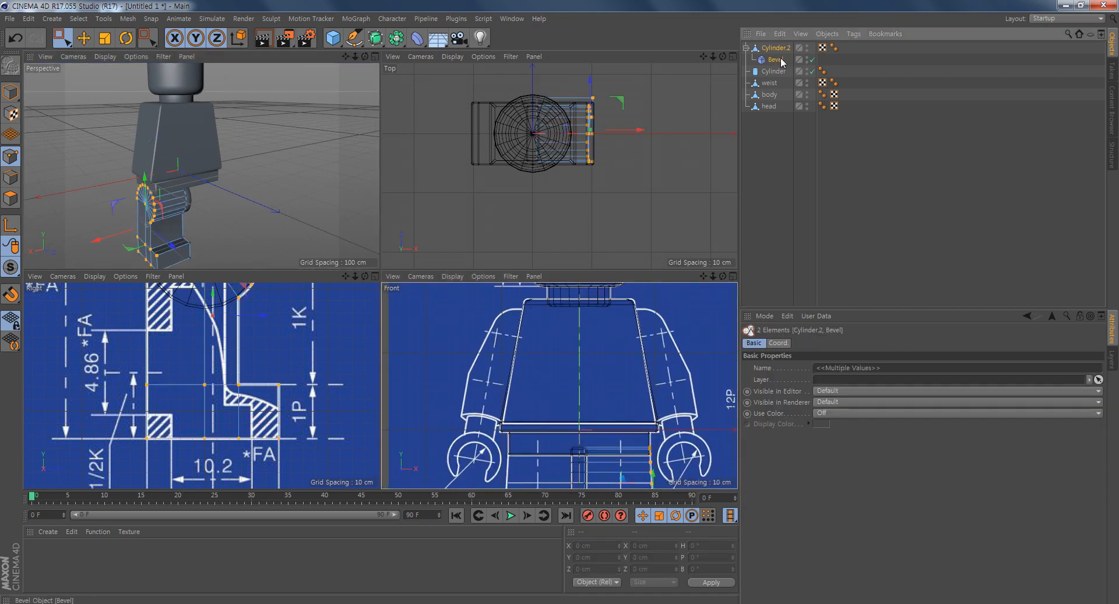
right_click(782, 62)
click(841, 358)
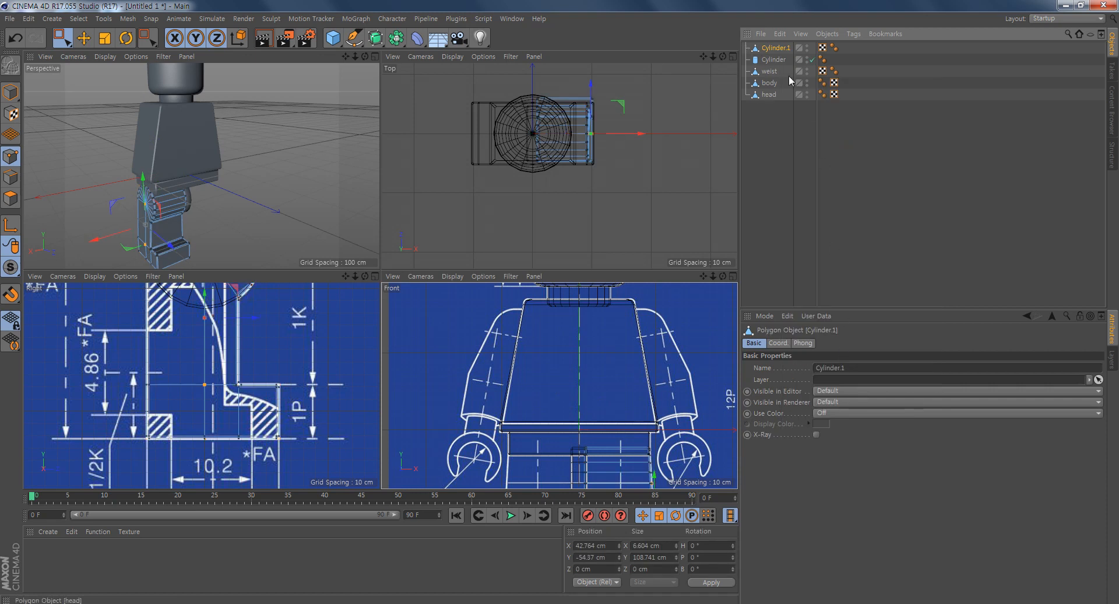
- Rename the merged leg object as leg-r
double_click(778, 48)
text(leg)
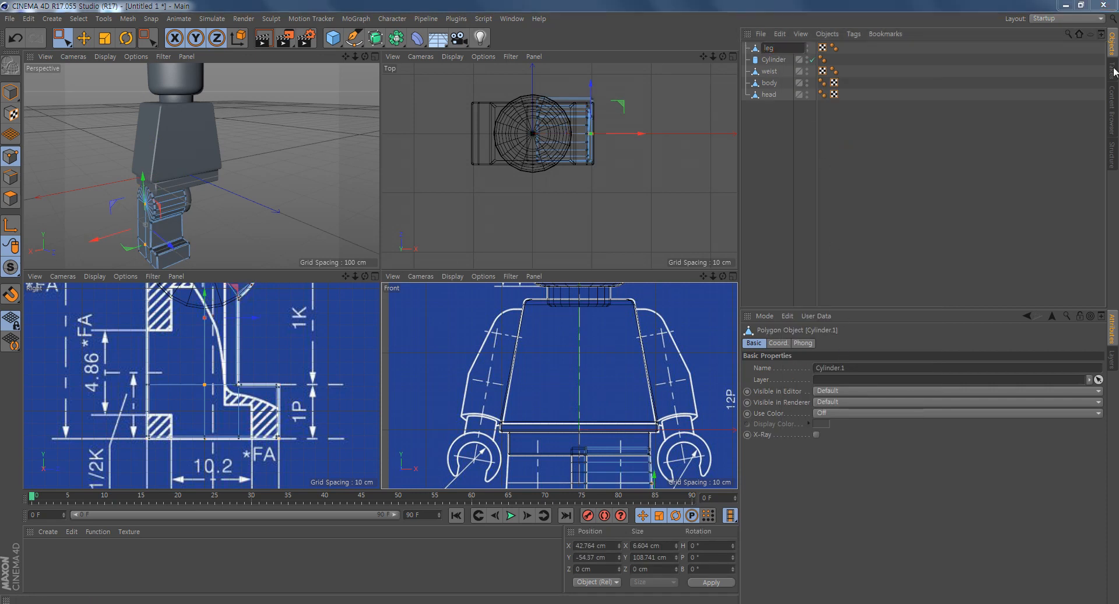
text(-r)
key(Return)
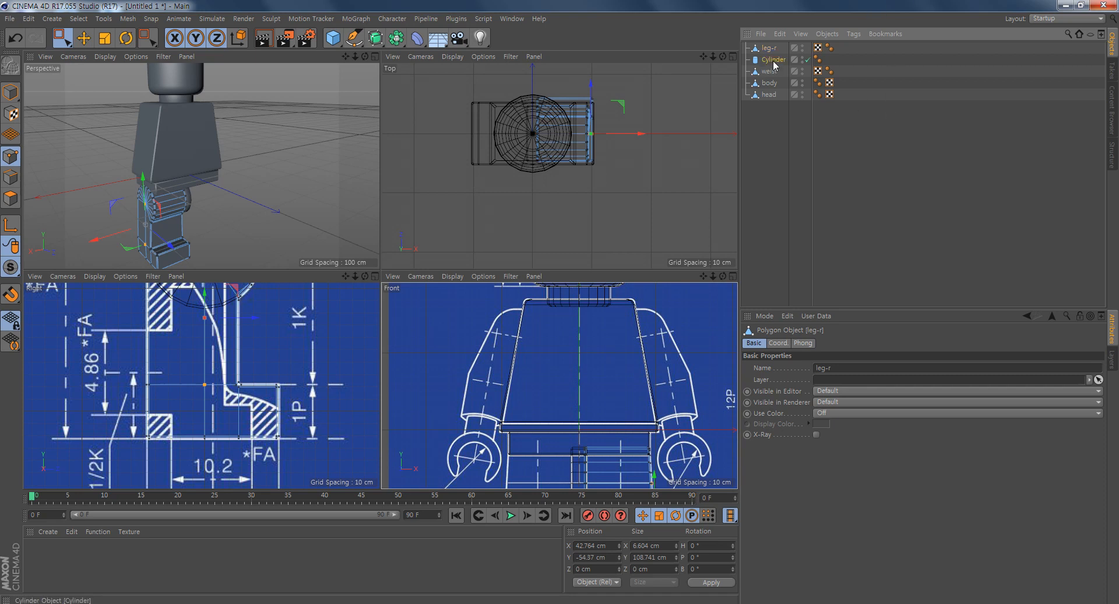
- Make the Cylinder object editable and rename it leg-c
click(794, 61)
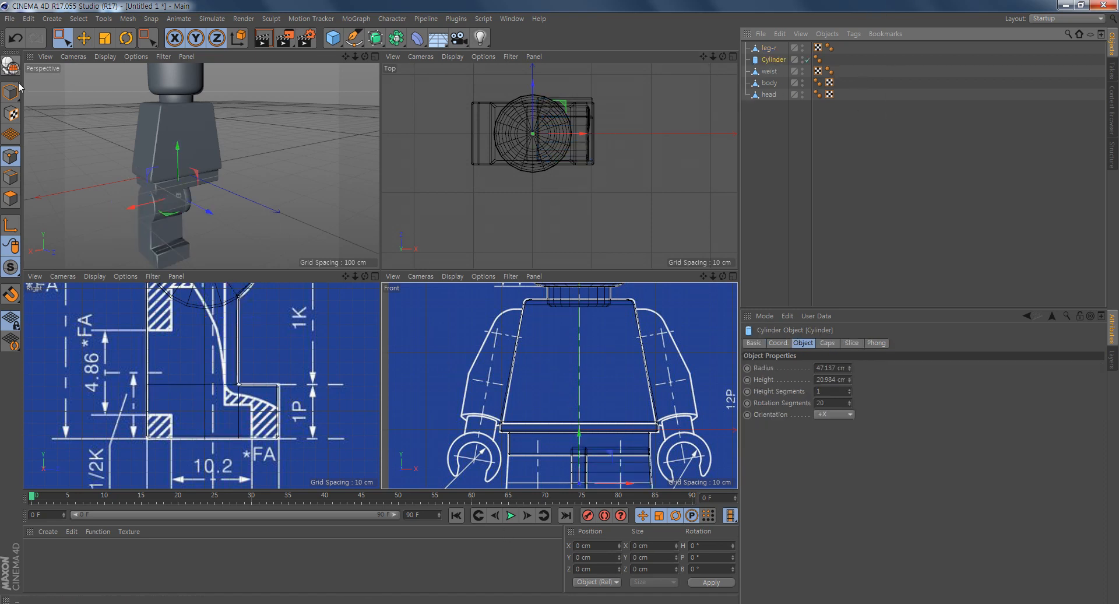
click(10, 66)
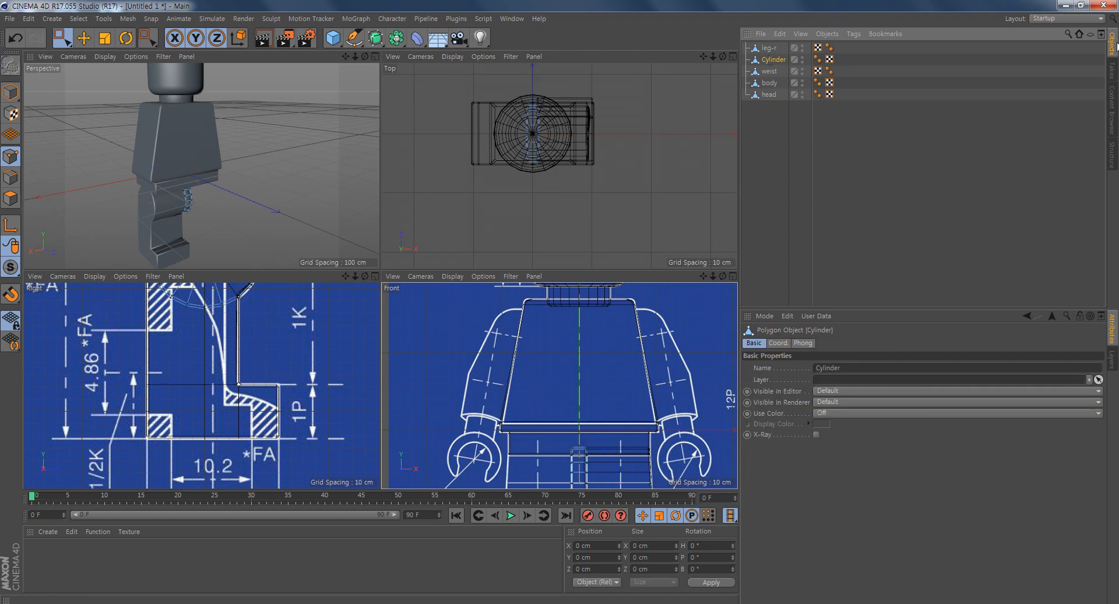
double_click(772, 60)
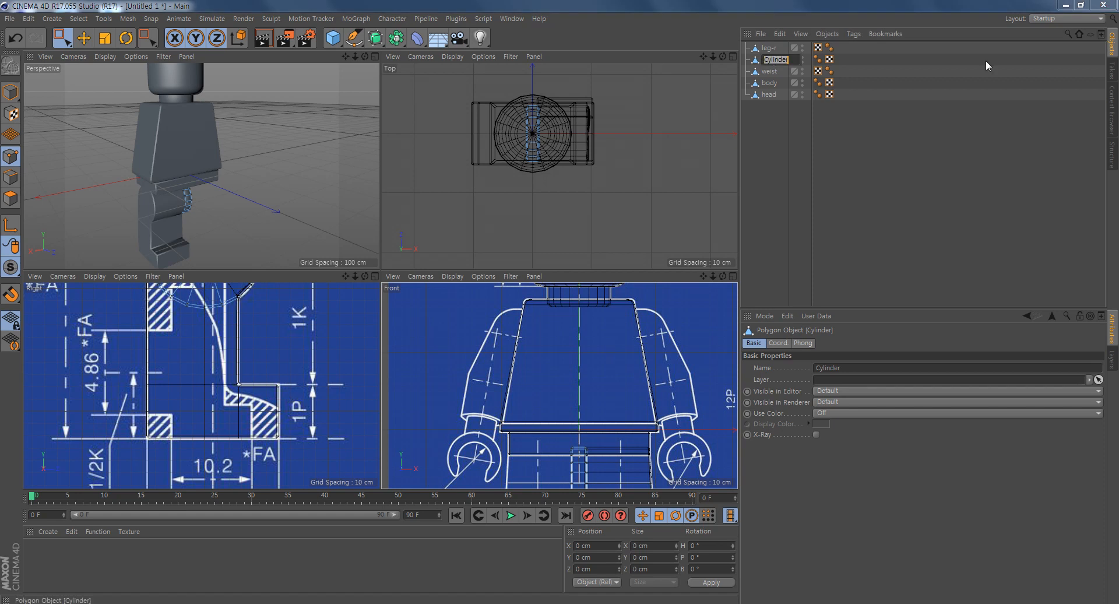
text(le)
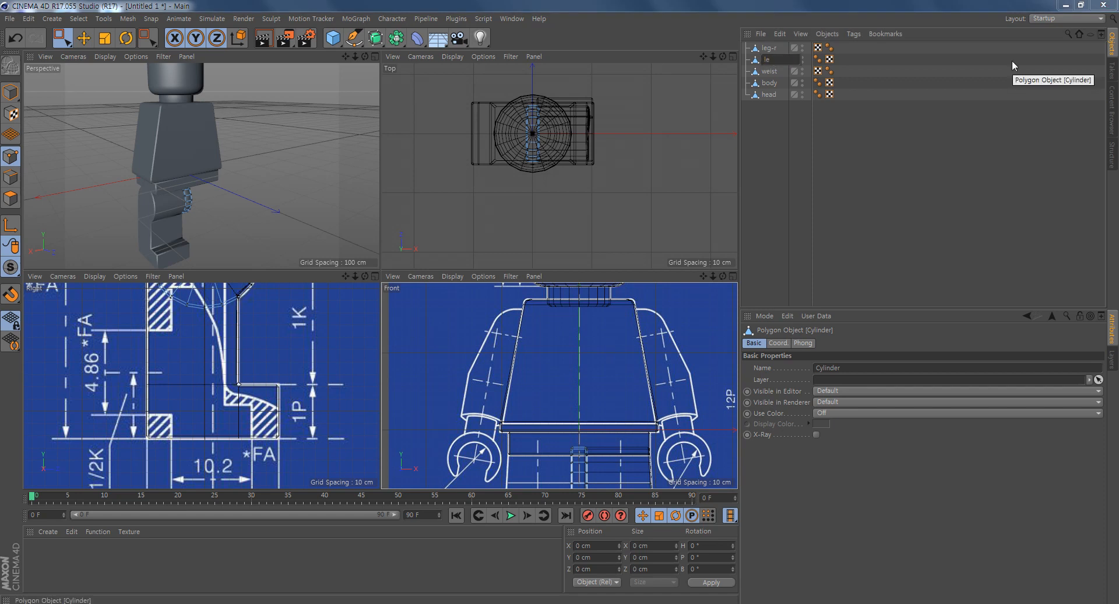
text(g-l)
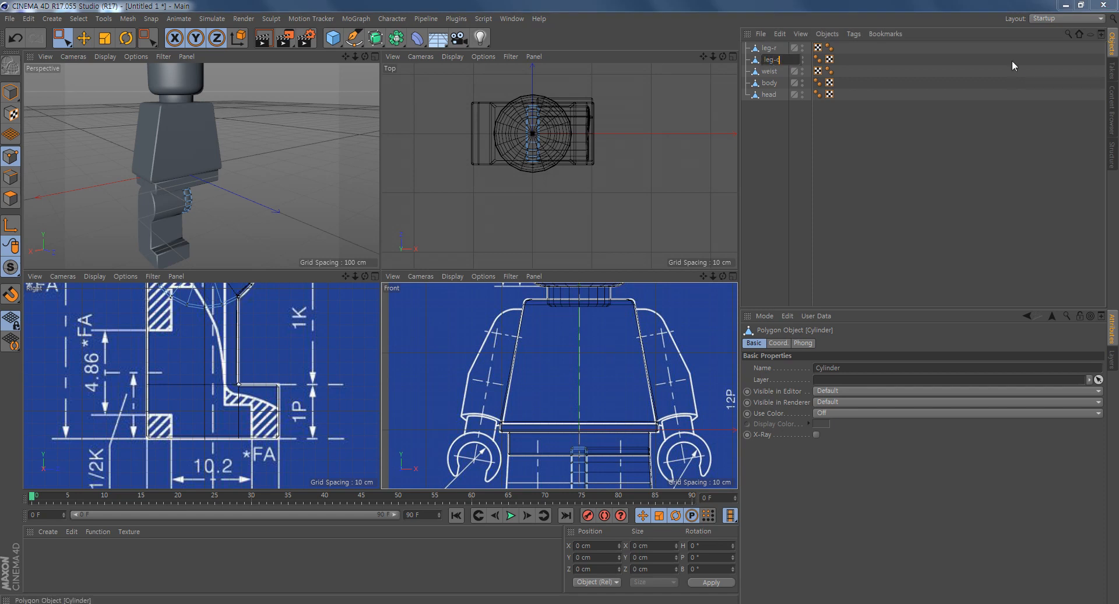
key(Return)
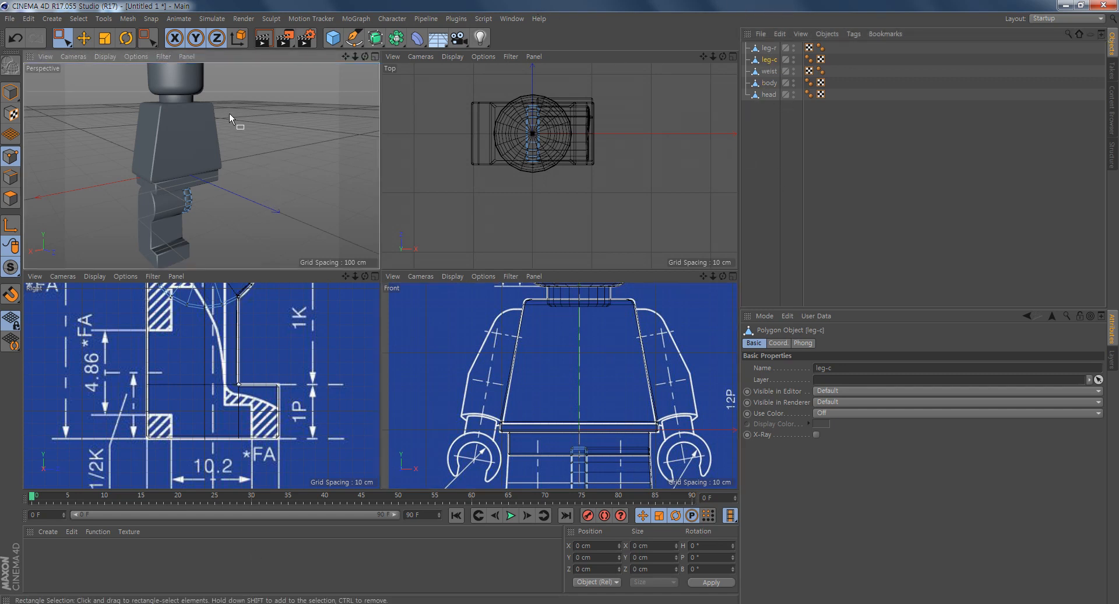
- Add a 200 cm cube in Model mode and move it along X to about 216 cm, beside the body
click(10, 93)
click(307, 156)
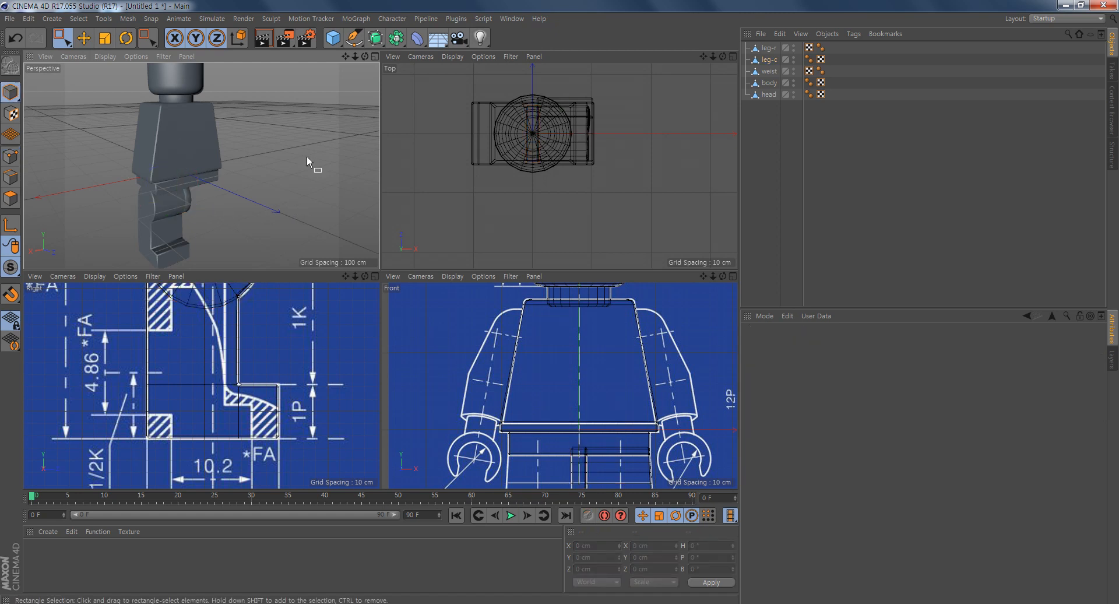
scroll(260, 334, down, 3)
alt+middle_drag(258, 330, 233, 419)
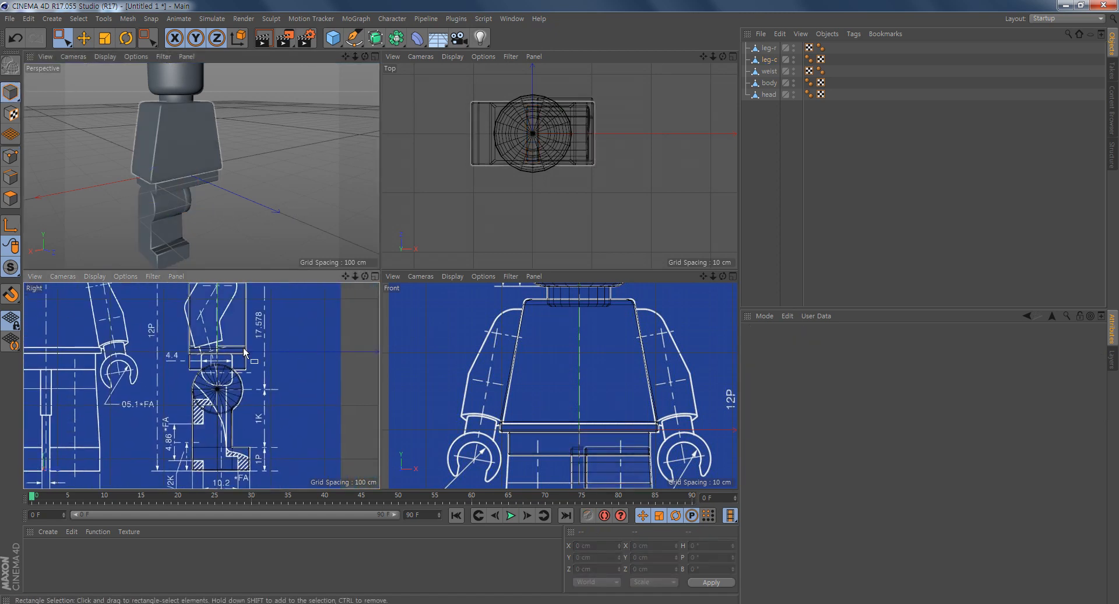
alt+middle_drag(335, 368, 274, 381)
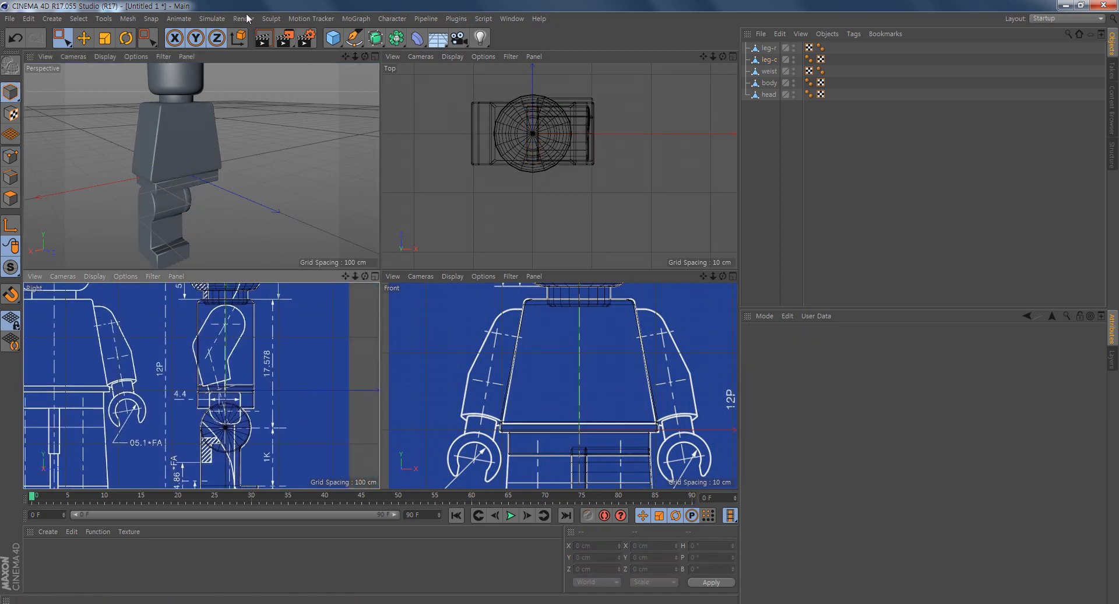
click(334, 39)
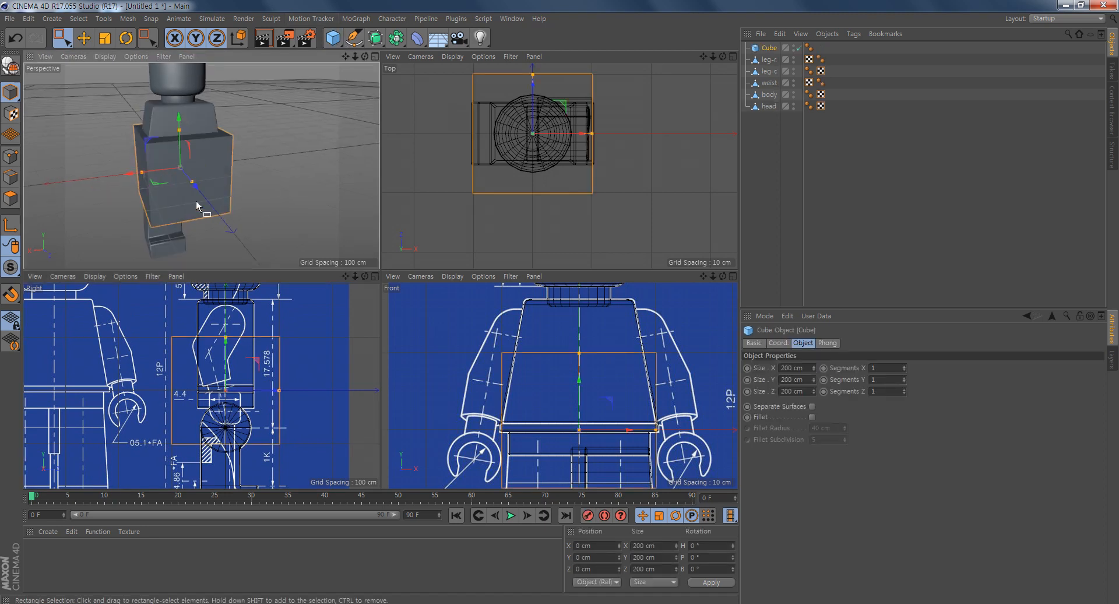
drag(138, 177, 41, 217)
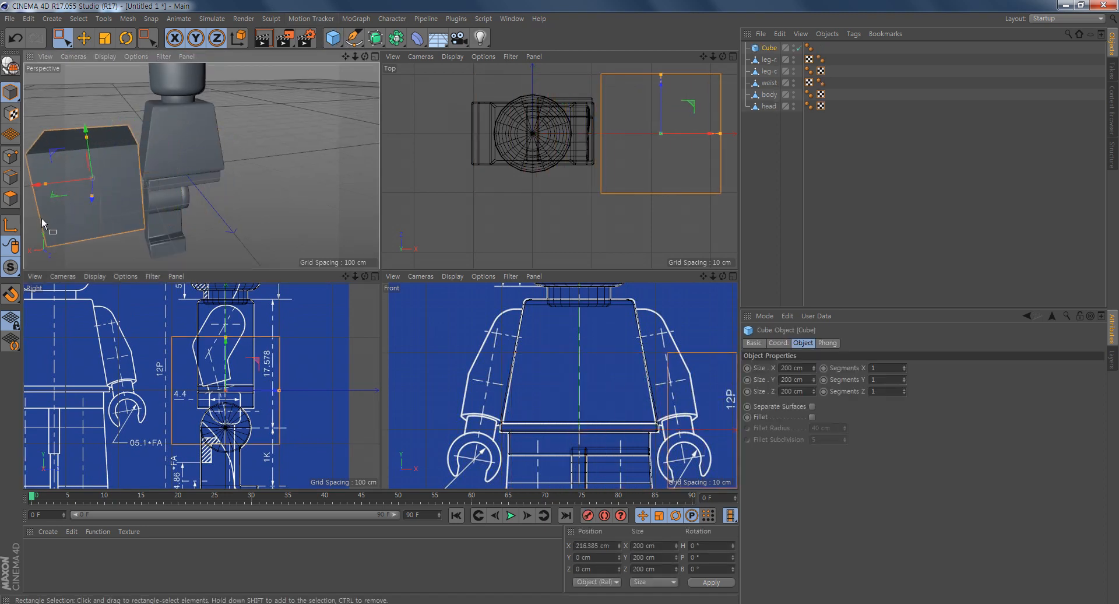
- Make the cube editable and switch to Points mode in the maximized Right view
middle_click(253, 383)
alt+middle_drag(627, 316, 575, 310)
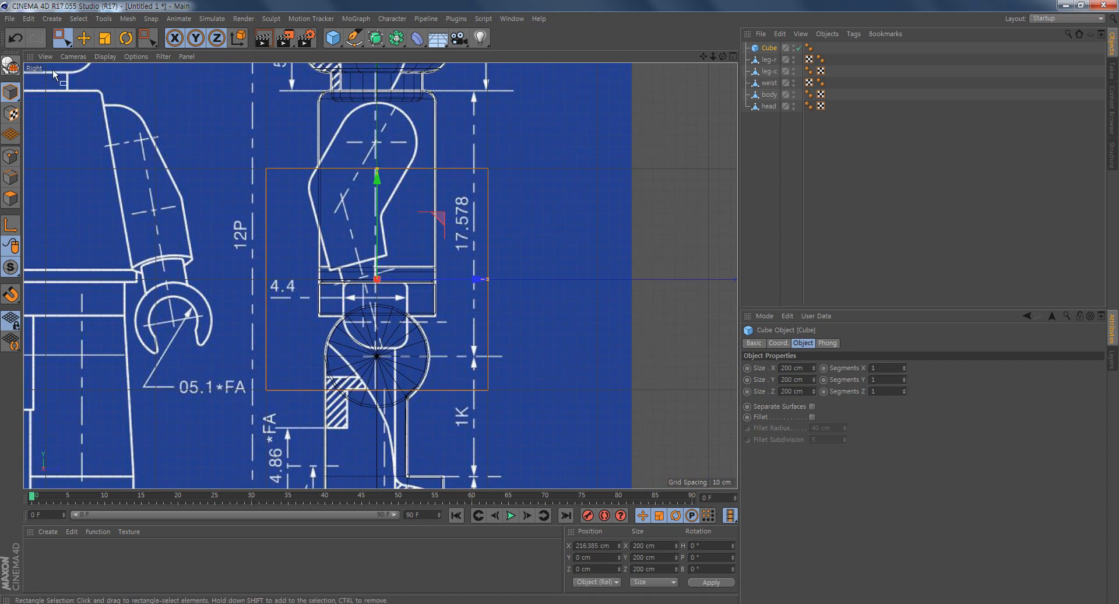
click(8, 65)
click(11, 156)
- Move the cube's upper corner points onto the blueprint arm's shoulder outline, the back pair at about Y 144.7 cm, Z -29.7 cm
alt+middle_drag(540, 195, 533, 217)
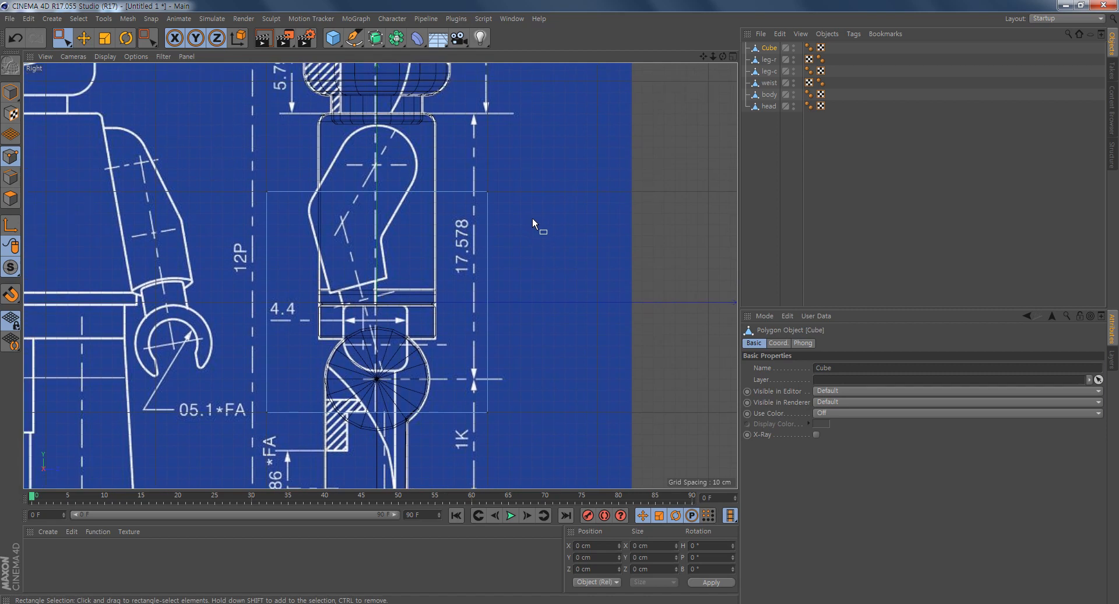
drag(490, 199, 460, 221)
scroll(509, 225, up, 5)
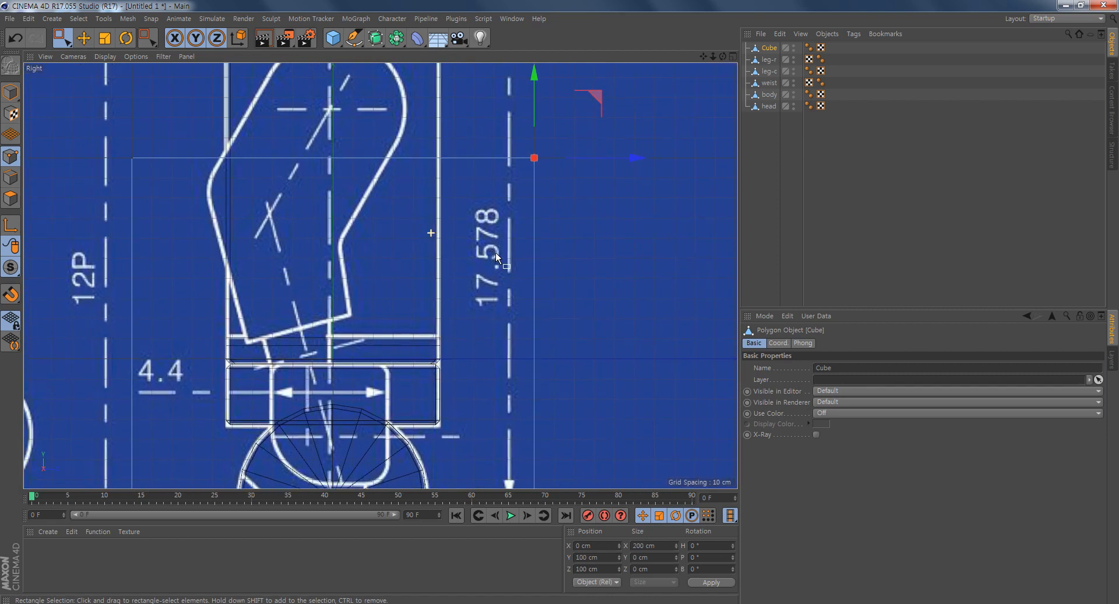
drag(610, 181, 451, 158)
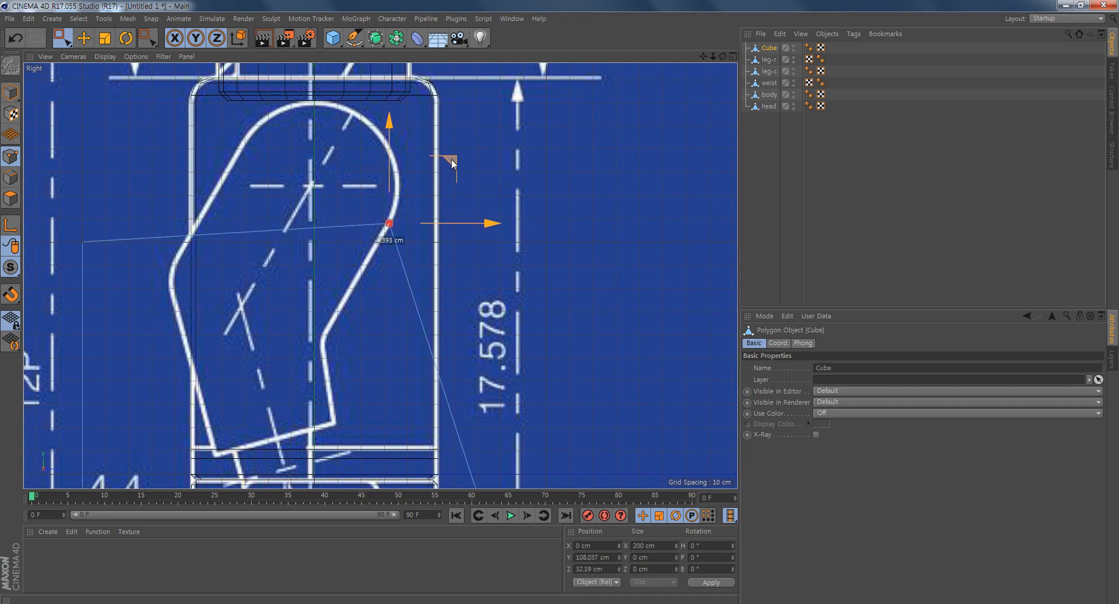
click(82, 241)
drag(118, 241, 307, 80)
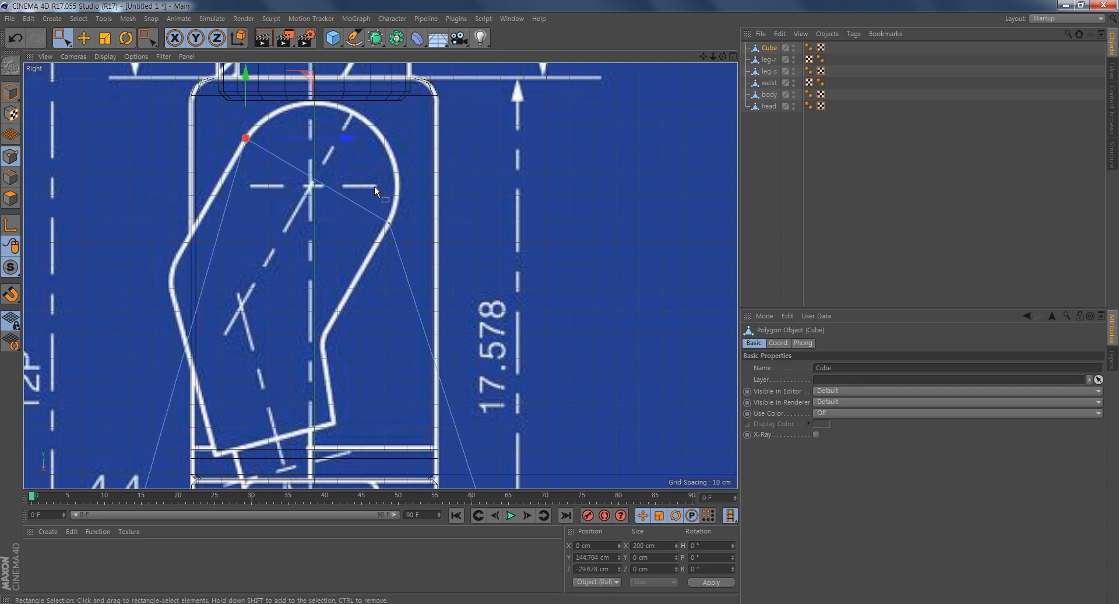
- Move the cube's lower corner points onto the blueprint sleeve's cuff corners, the back pair at about Y 8.2 cm, Z -41.6 cm
scroll(547, 343, down, 4)
alt+middle_drag(547, 345, 499, 195)
click(497, 379)
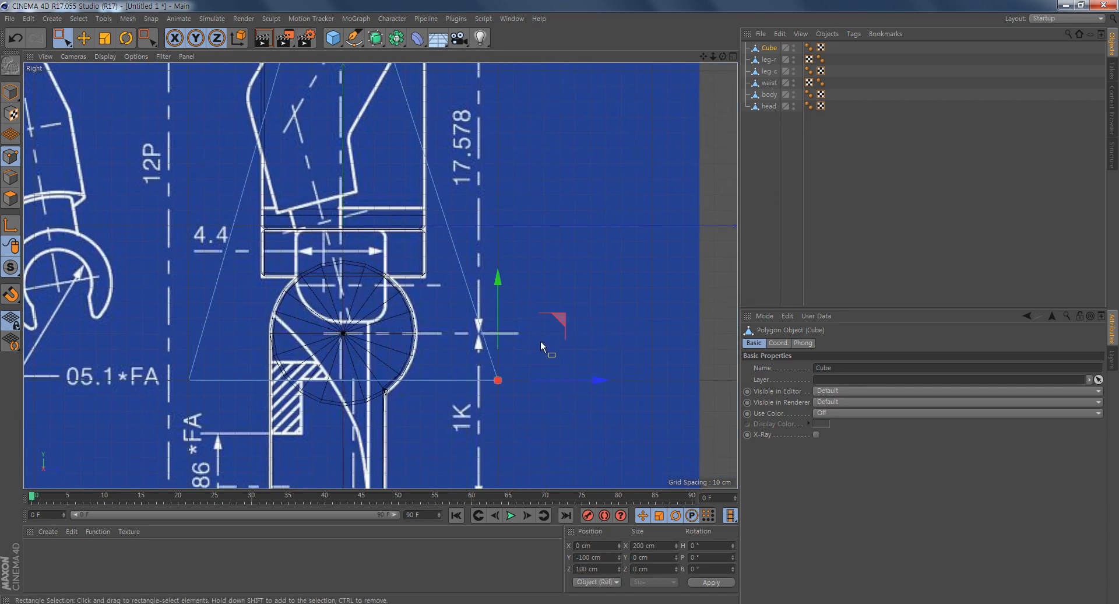
drag(561, 317, 422, 133)
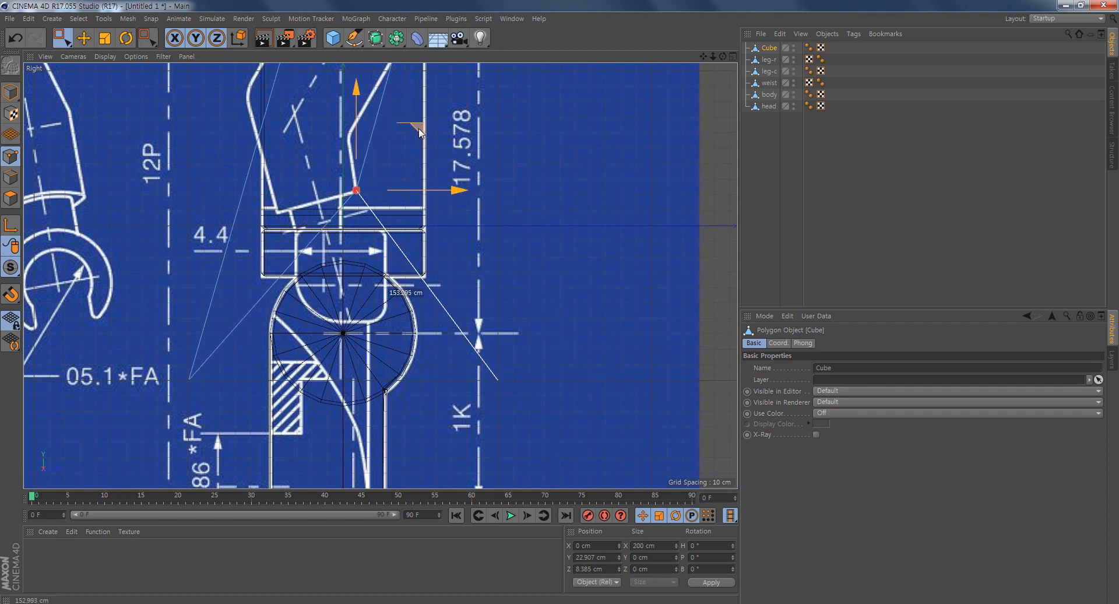
drag(140, 330, 233, 416)
drag(261, 319, 345, 152)
middle_drag(477, 163, 497, 328)
alt+right_drag(425, 326, 469, 354)
alt+middle_drag(469, 354, 503, 359)
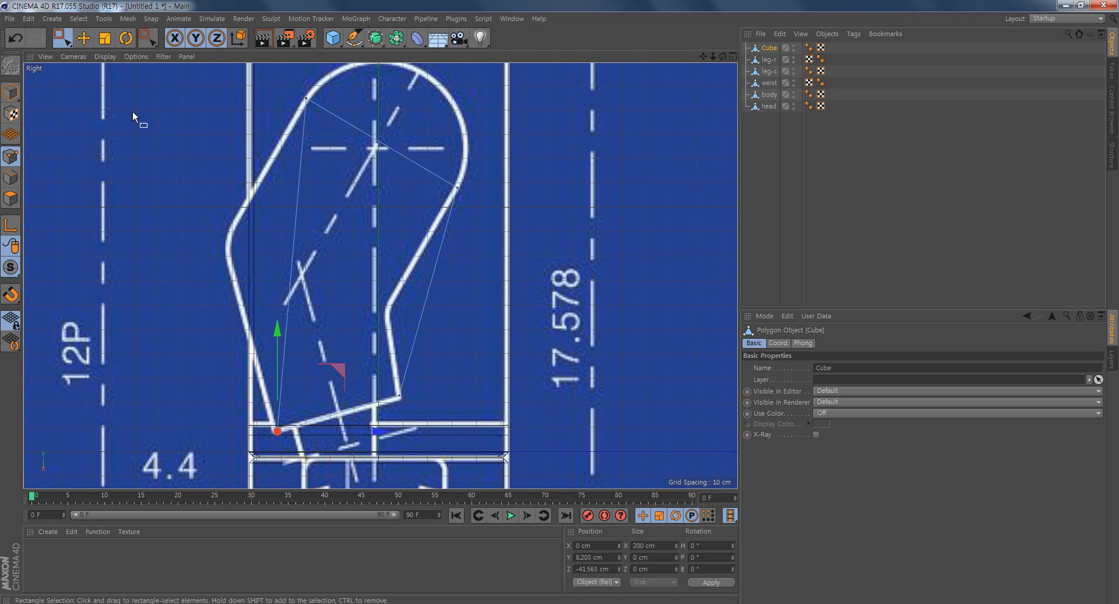
- Cut across the arm block near the elbow using the Knife in Line mode with Visible Only disabled
key(e)
click(563, 337)
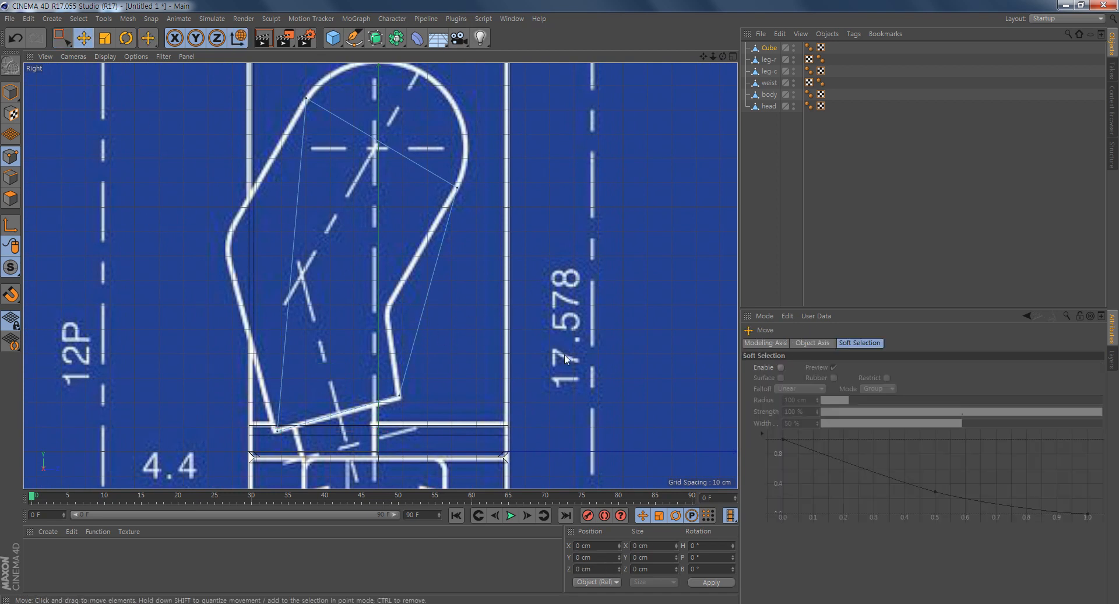
right_click(536, 220)
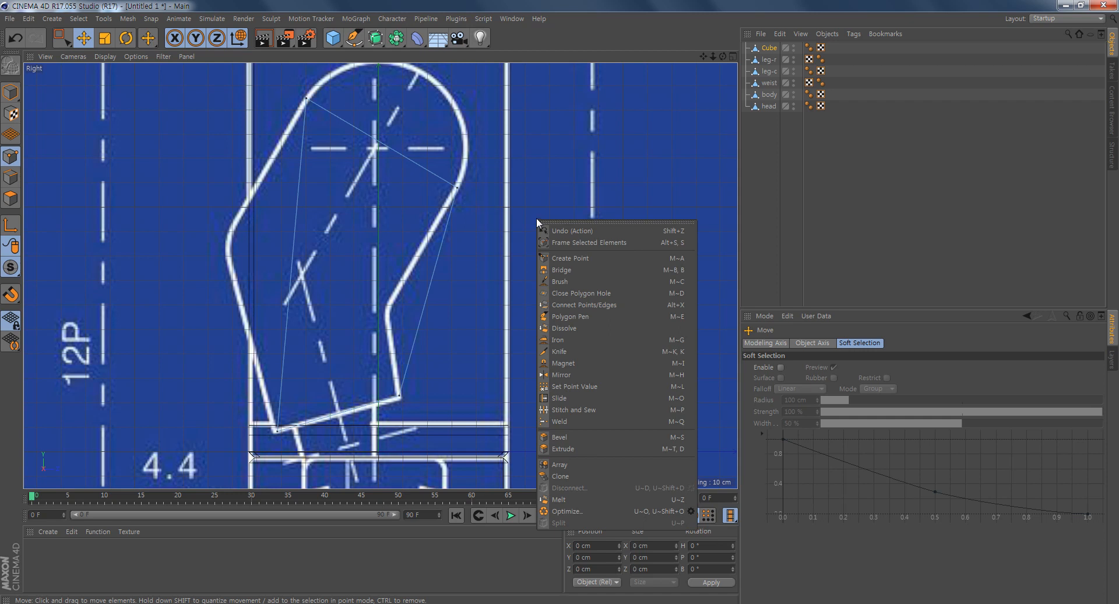
click(578, 352)
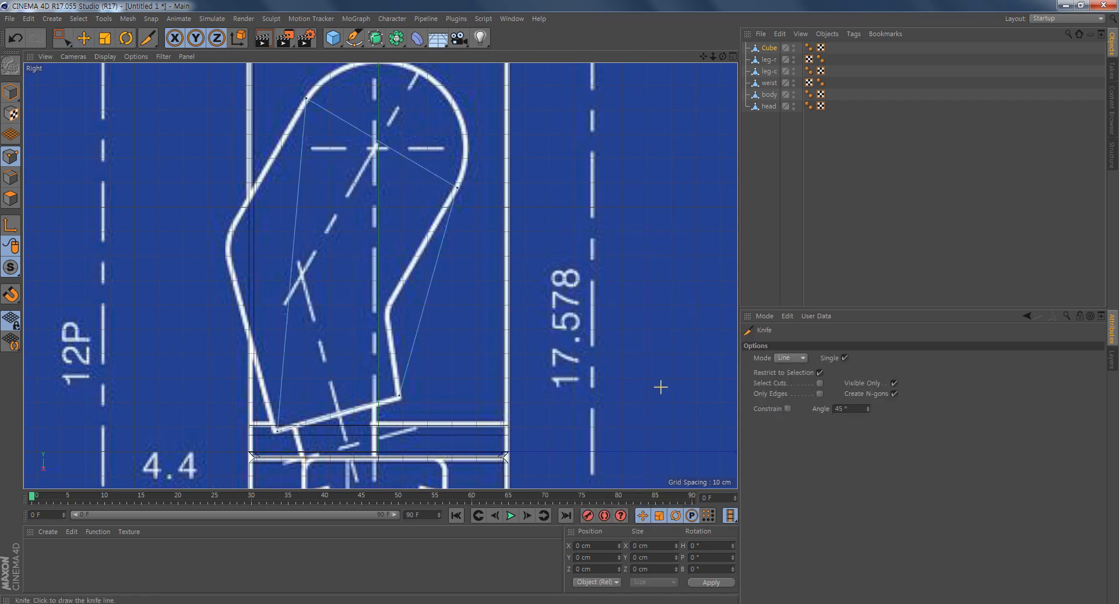
click(802, 359)
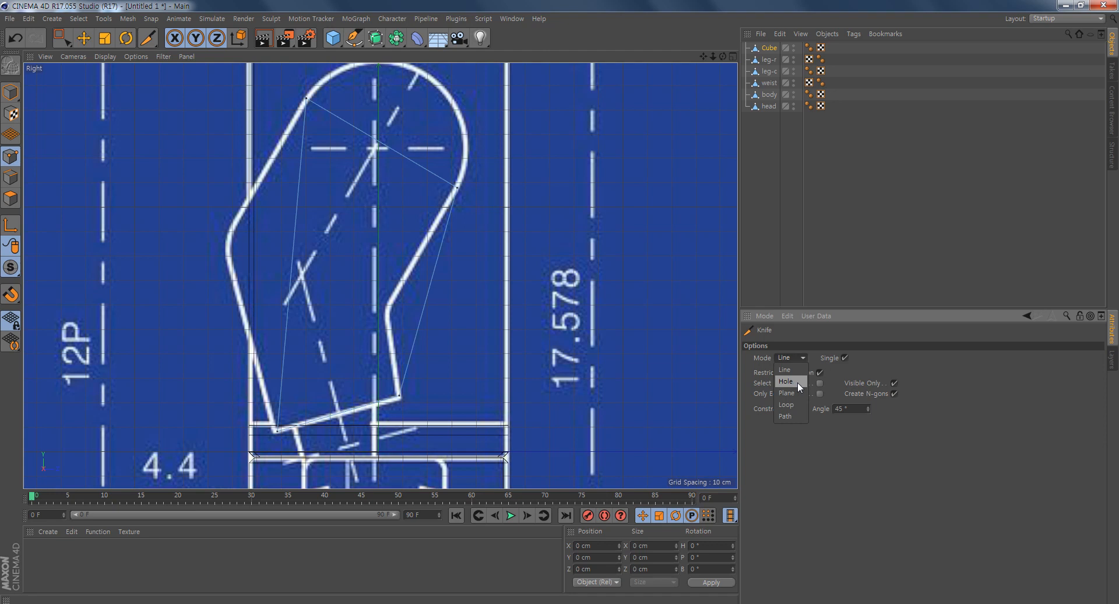
click(775, 370)
click(893, 382)
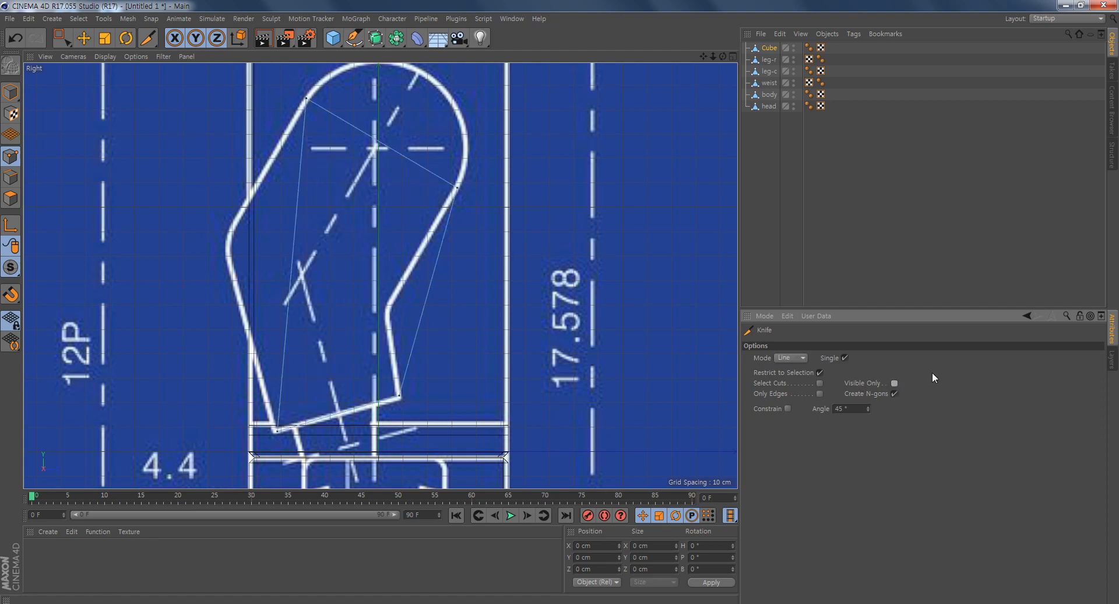
click(248, 252)
click(481, 312)
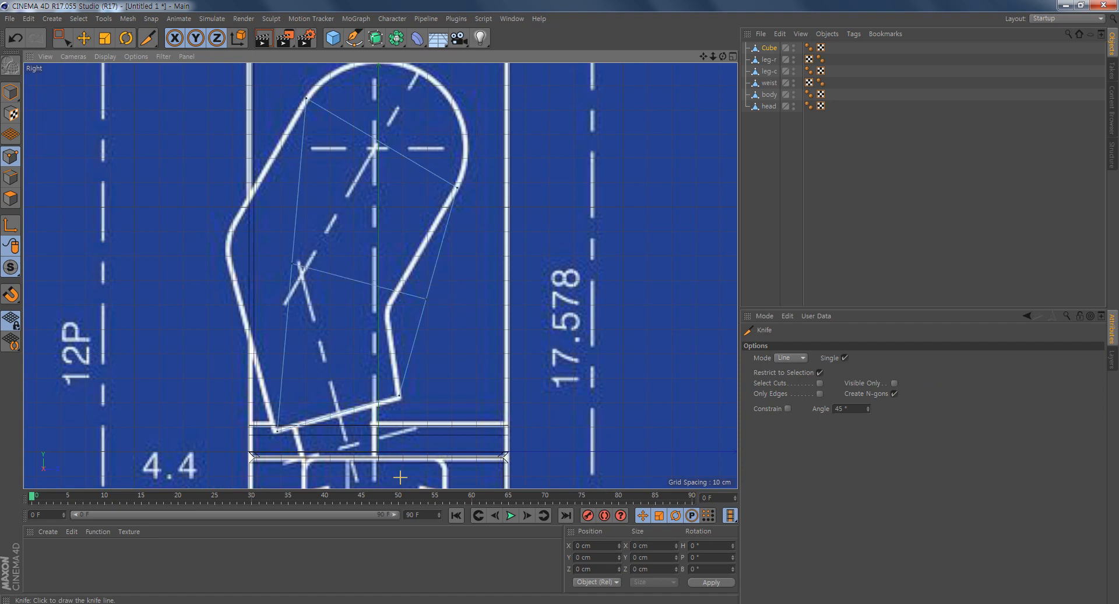
- Move the new cut's points onto the blueprint's inner and outer elbow corners, the outer pair at about Y 84.9 cm, Z -62.6 cm
middle_click(546, 372)
alt+drag(279, 190, 227, 184)
alt+middle_drag(180, 174, 264, 200)
alt+drag(233, 198, 361, 196)
alt+drag(179, 193, 145, 193)
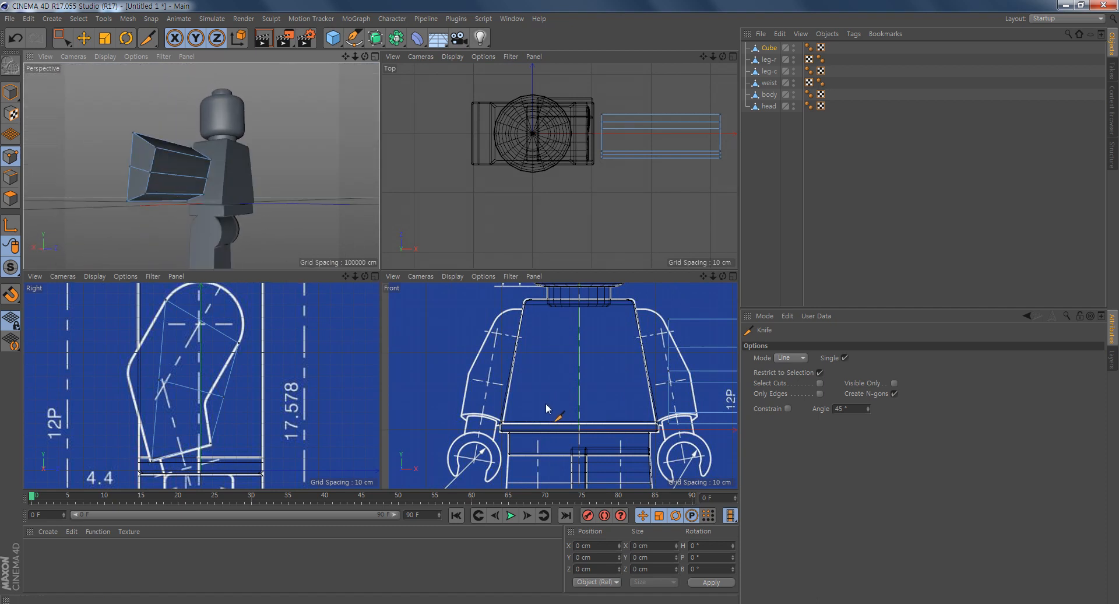
middle_click(226, 394)
alt+middle_drag(525, 319, 544, 307)
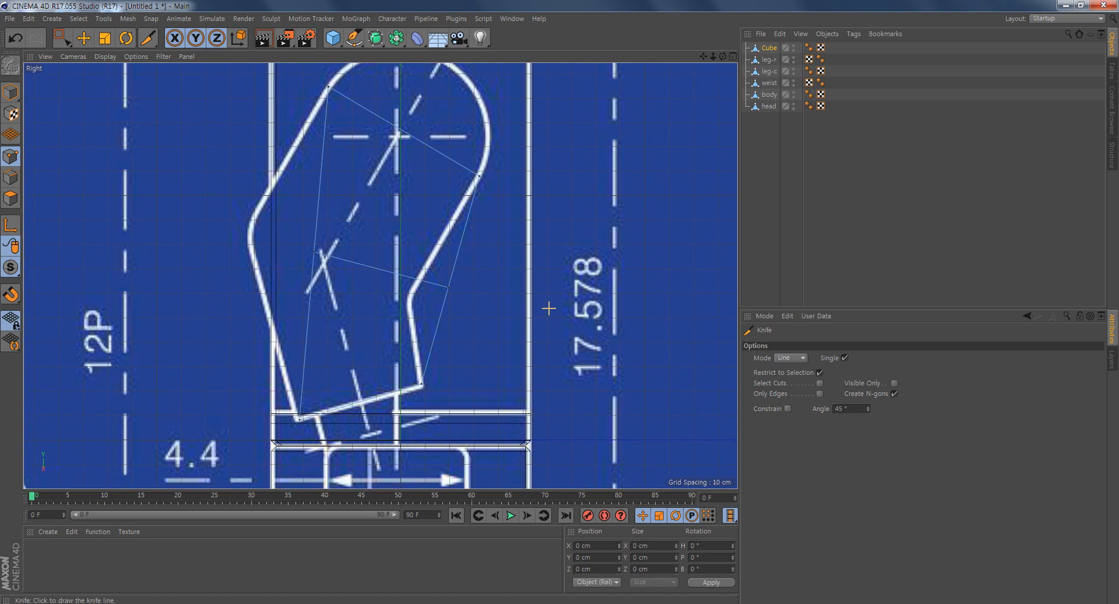
key(0)
drag(506, 255, 410, 322)
drag(507, 225, 469, 239)
drag(238, 217, 355, 297)
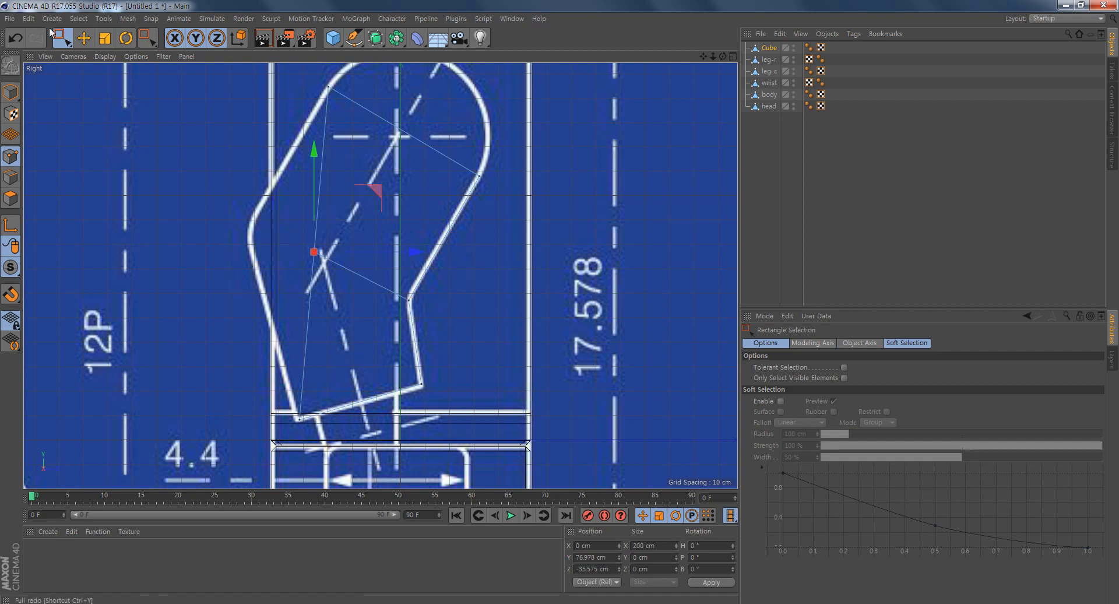
drag(371, 193, 308, 170)
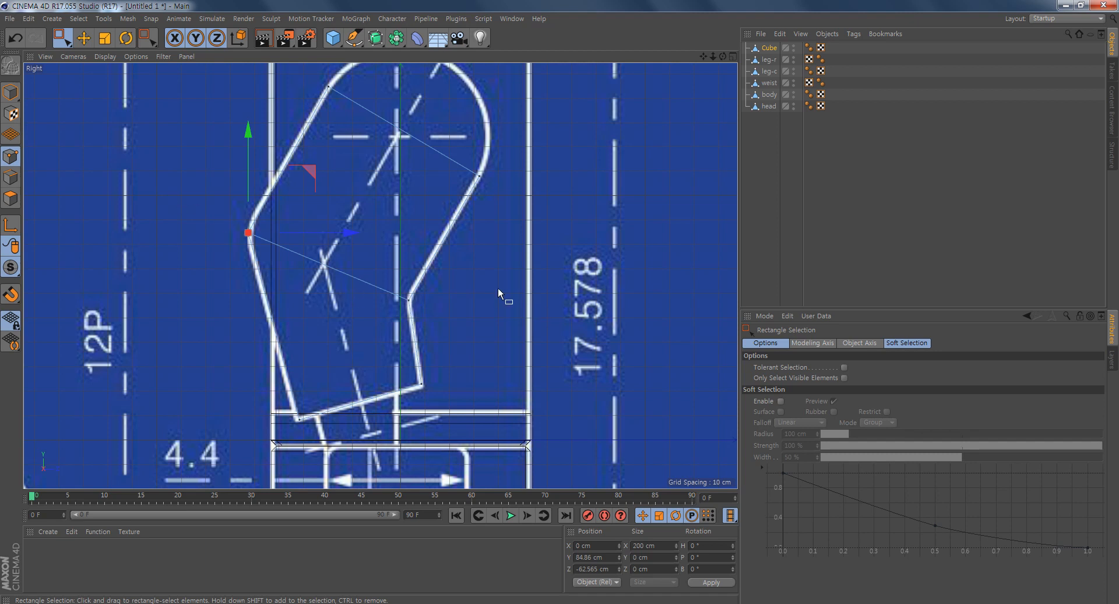
- Knife the arm block lengthwise along the blueprint centerline, from above the shoulder to the elbow and from the elbow past the cuff
alt+middle_drag(498, 287, 535, 305)
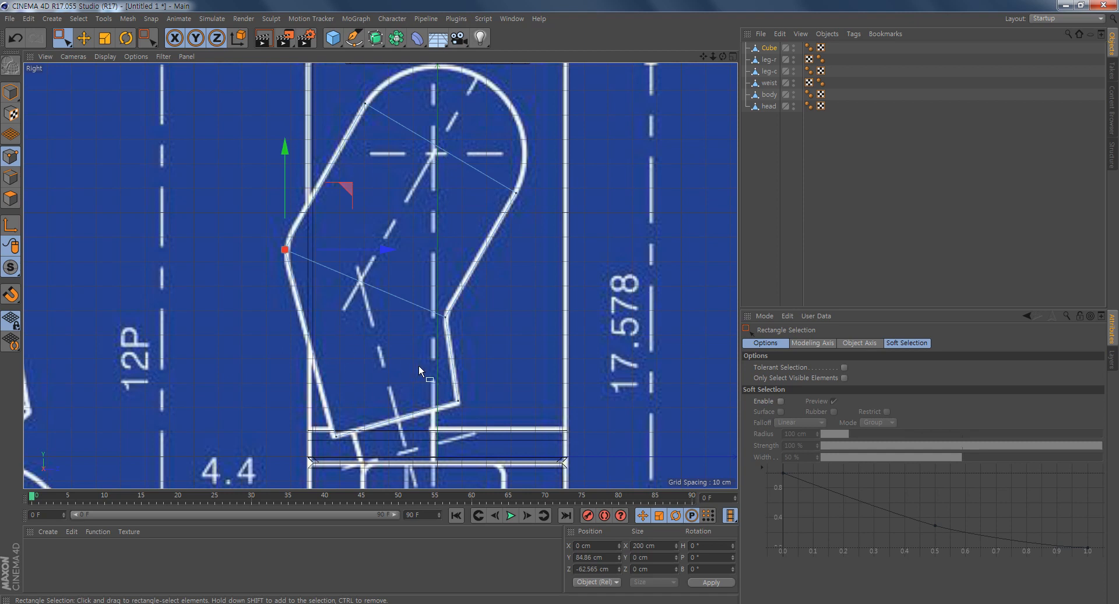
key(e)
click(522, 164)
right_click(560, 223)
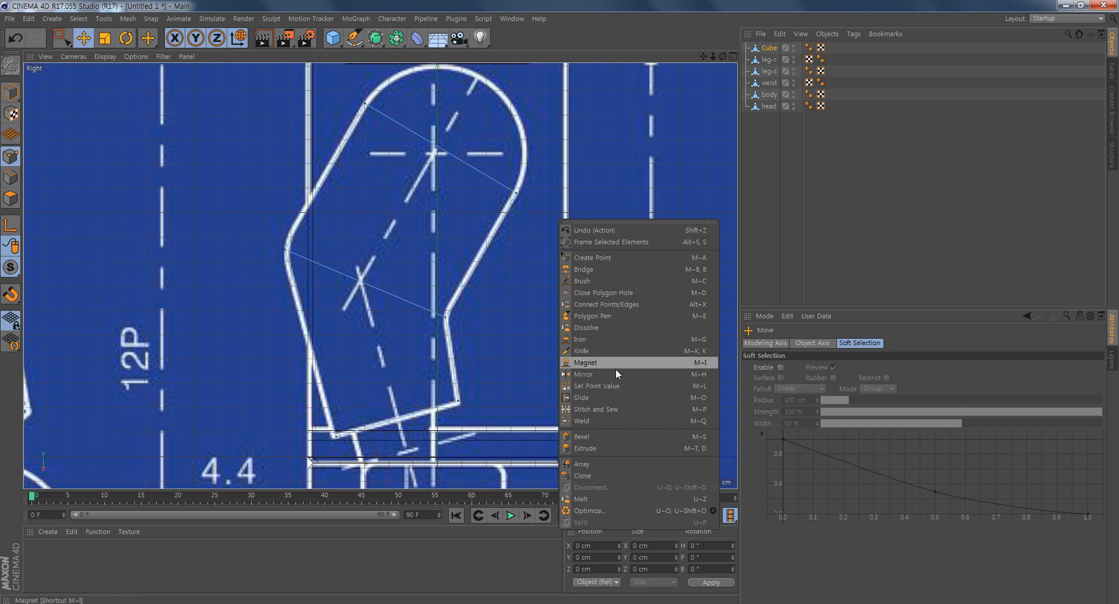
click(613, 351)
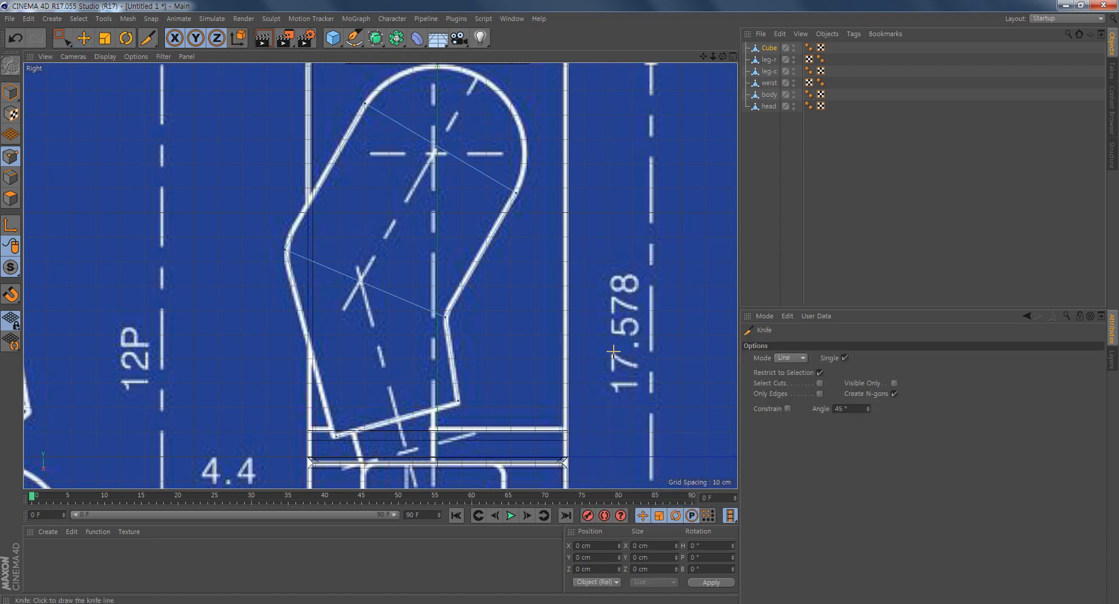
click(457, 112)
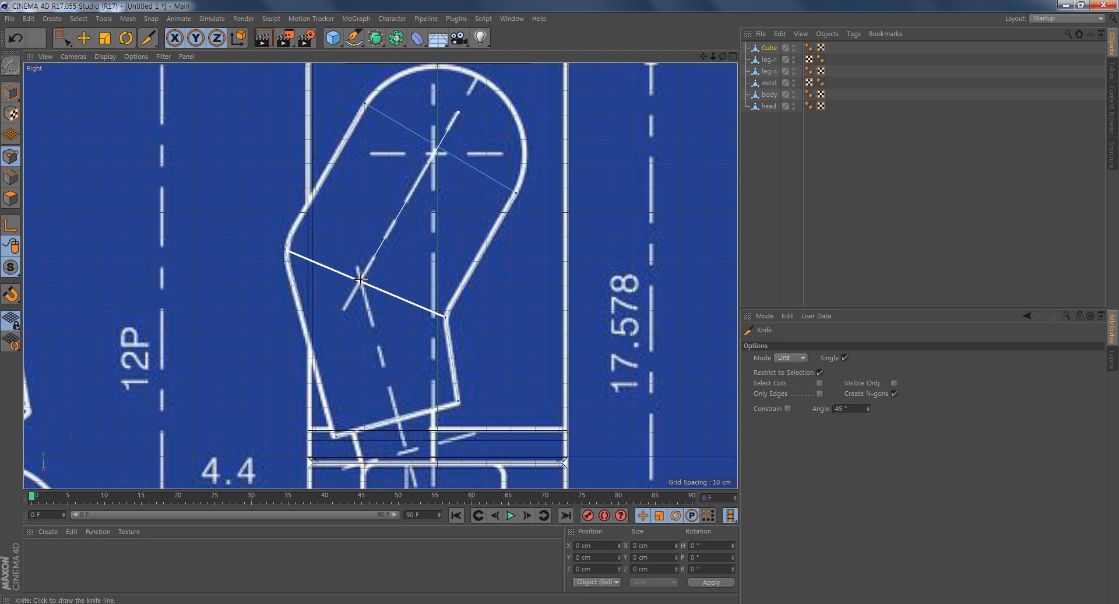
click(360, 279)
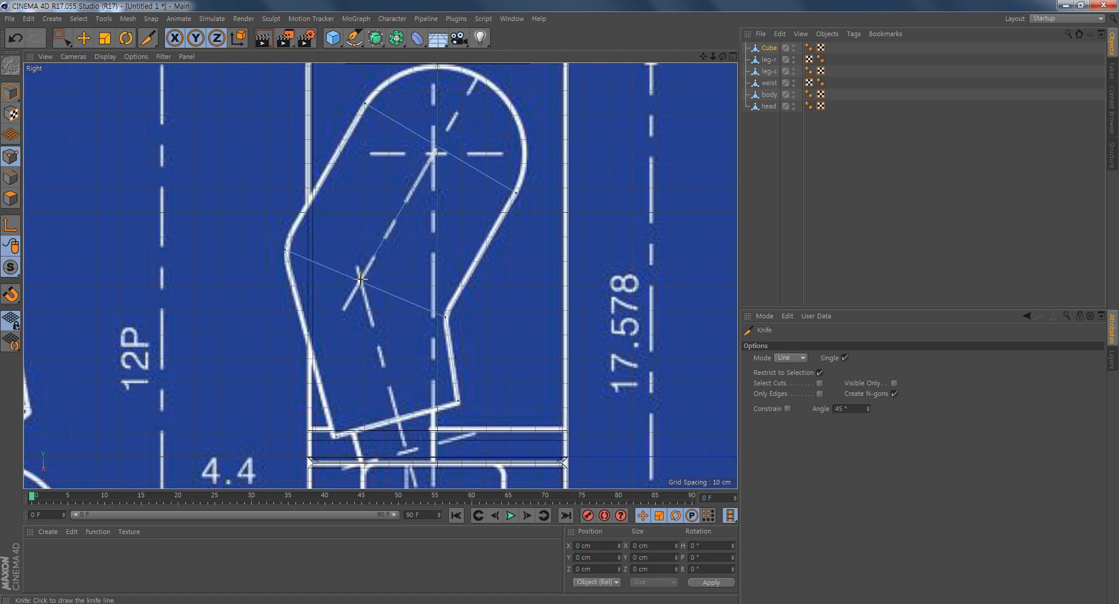
click(360, 279)
click(410, 461)
scroll(570, 356, down, 2)
middle_click(527, 317)
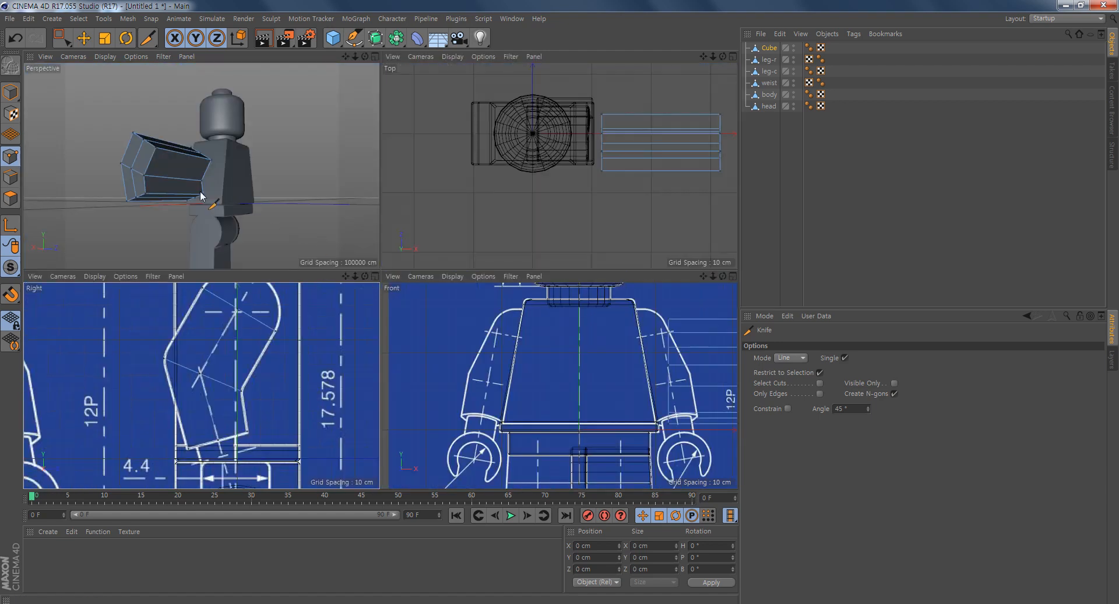
- Knife two more lengthwise cuts along the arm block, one on each side of the centerline, from the shoulder through the elbow to the cuff
alt+drag(184, 215, 292, 186)
alt+drag(356, 143, 168, 190)
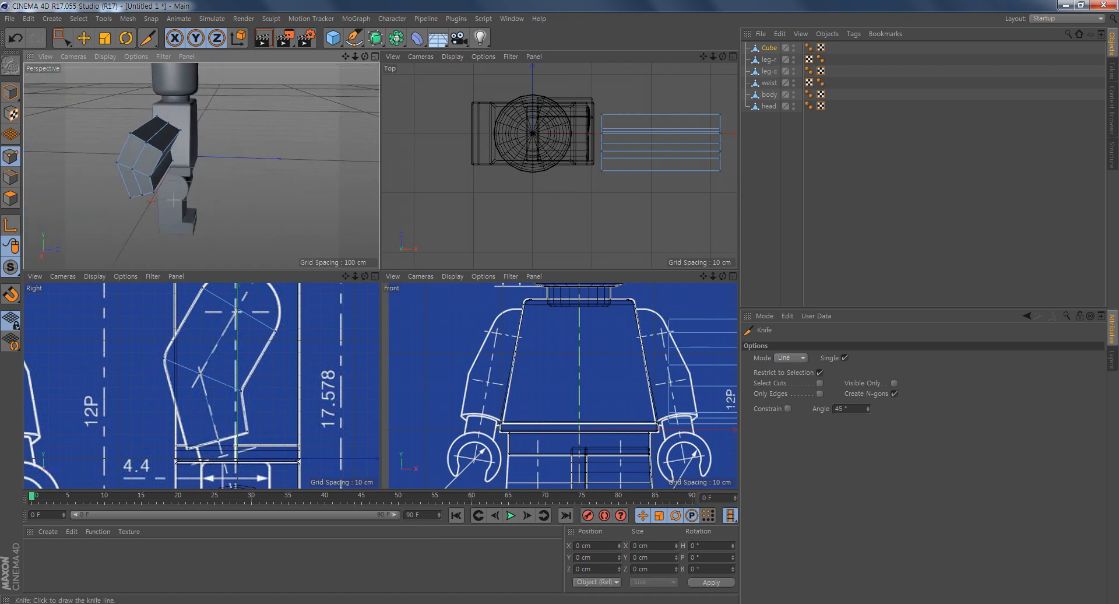
middle_click(169, 373)
alt+middle_drag(525, 302, 522, 320)
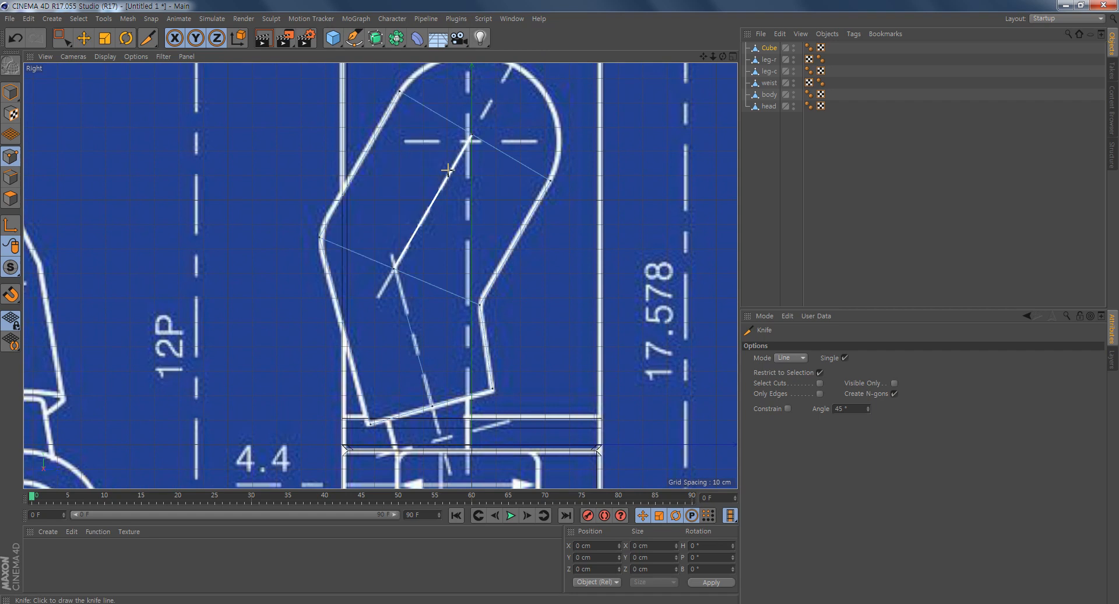
drag(426, 91, 399, 448)
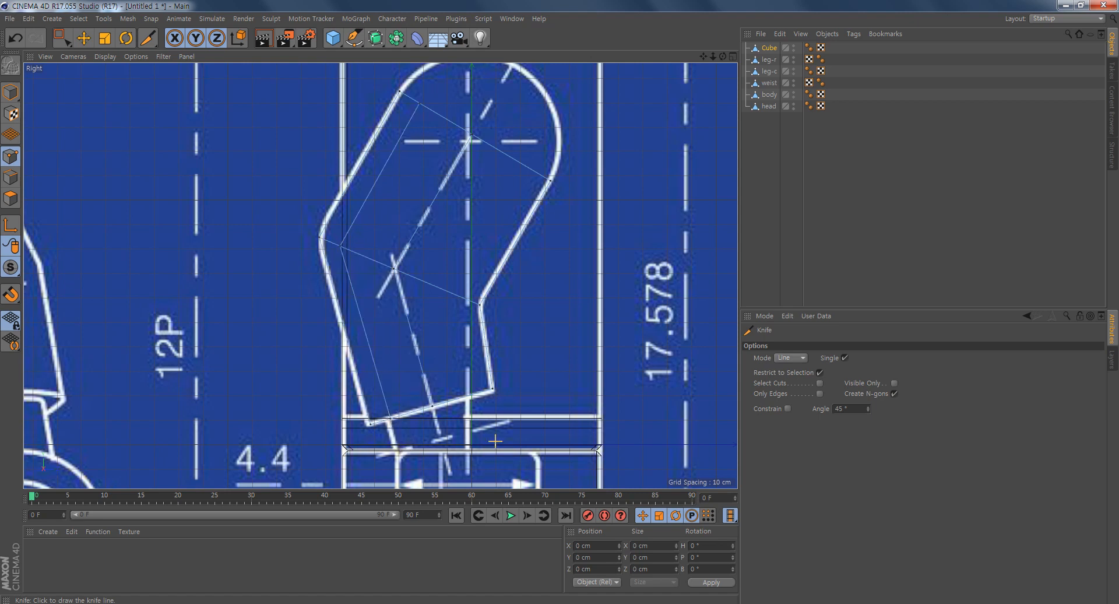
click(529, 157)
click(451, 294)
click(452, 293)
click(472, 421)
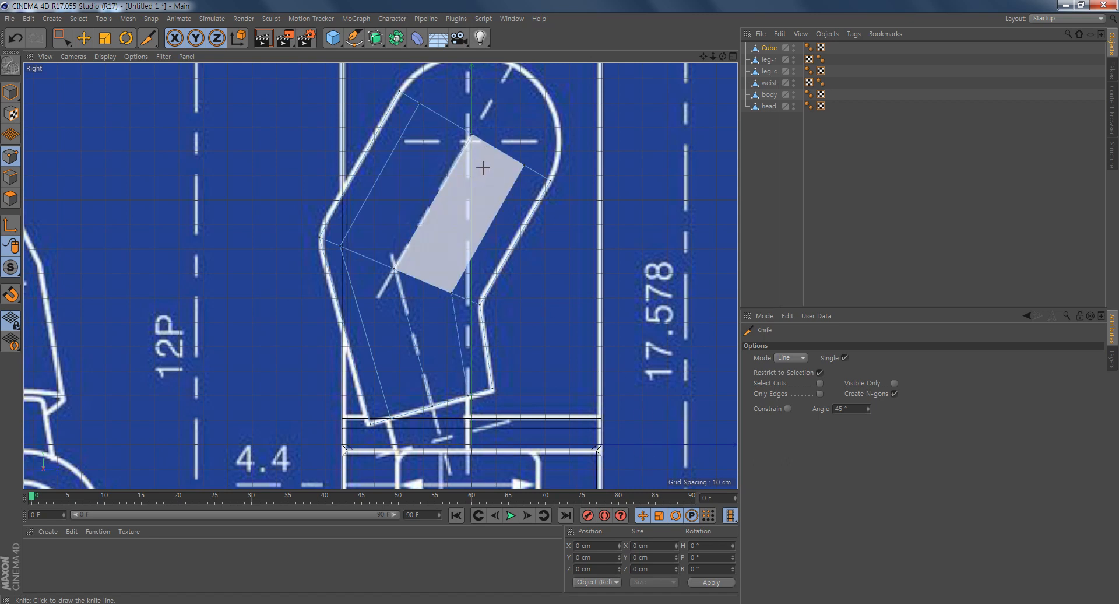
alt+middle_drag(483, 157, 482, 188)
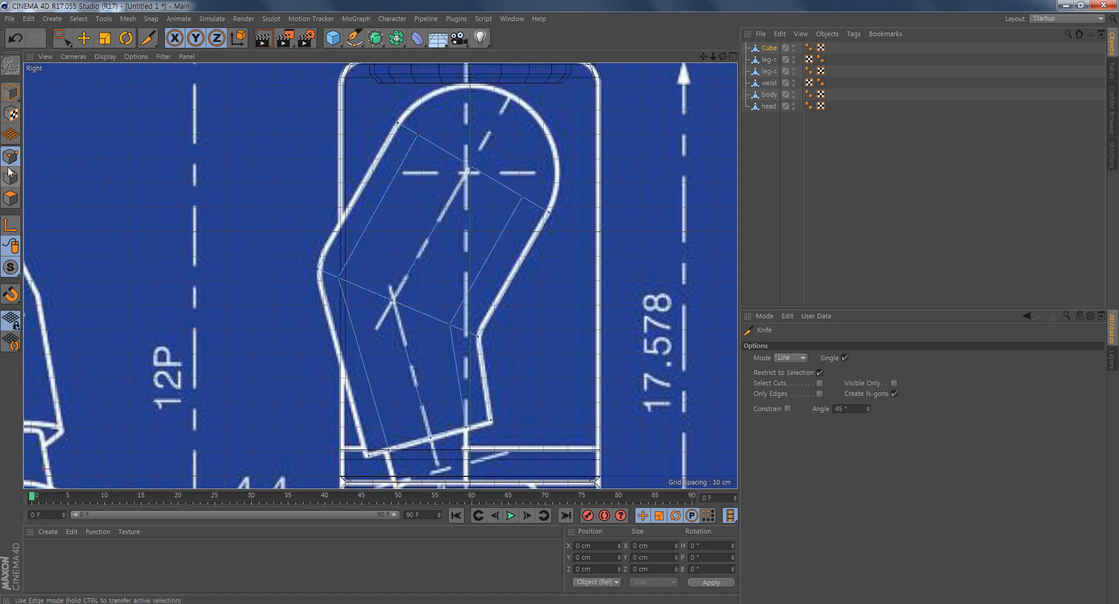
- Move the arm's three inner top points onto the blueprint's rounded shoulder arc, the front one at about Y 157.5 cm, Z -13.6 cm
click(65, 41)
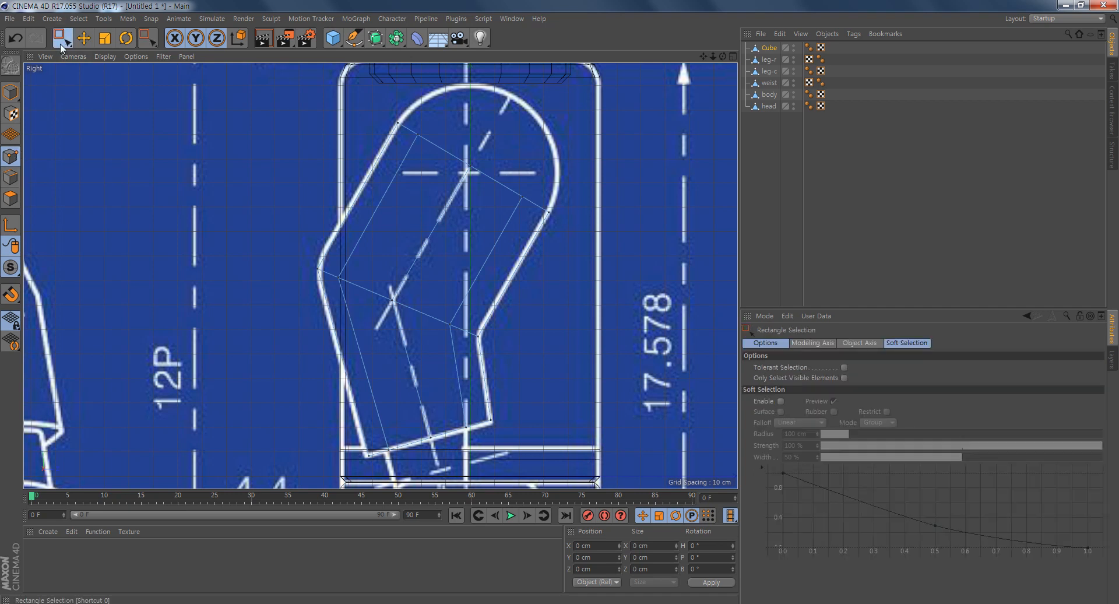
drag(467, 181, 443, 201)
drag(528, 107, 568, 36)
drag(509, 217, 536, 181)
drag(588, 134, 615, 74)
drag(405, 115, 437, 161)
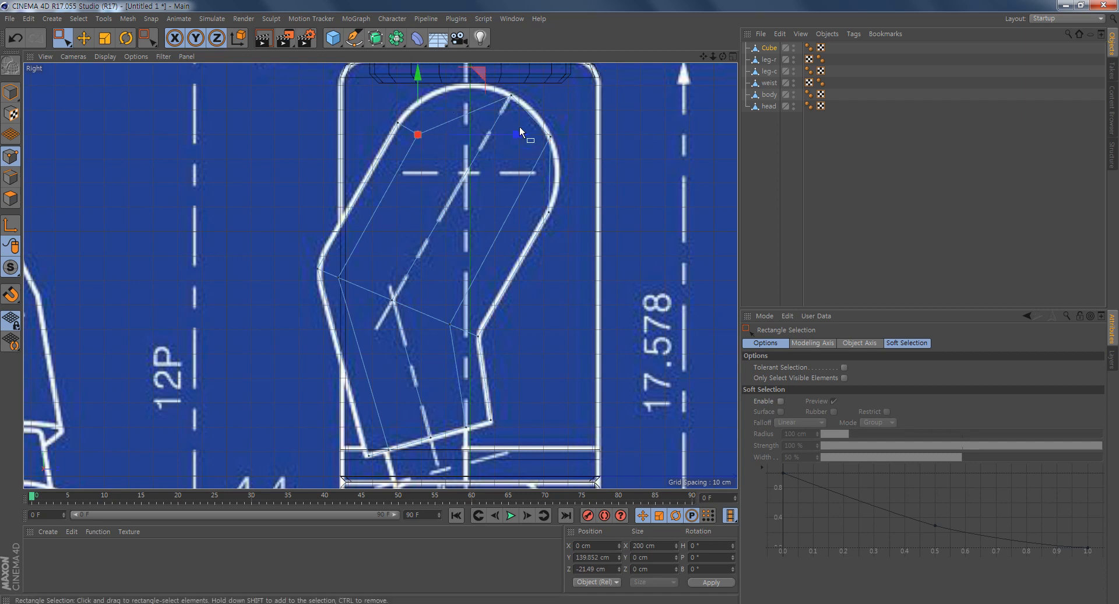
alt+middle_drag(519, 124, 514, 180)
drag(476, 128, 495, 85)
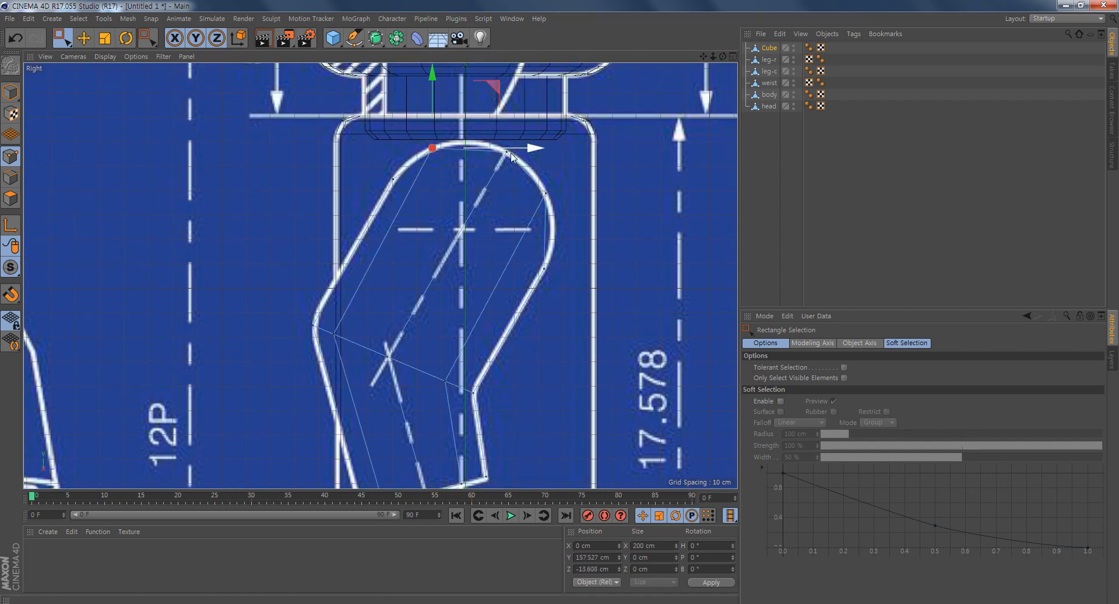
alt+middle_drag(573, 313, 560, 226)
middle_click(470, 257)
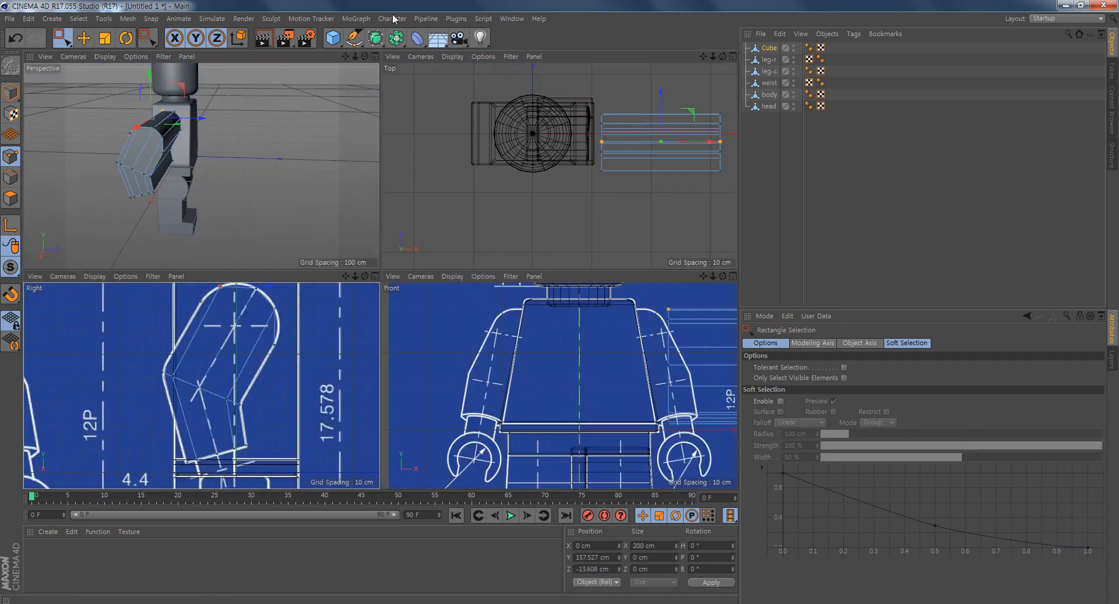
- Move the arm's inner and outer side points to the blueprint arm's width in the front view, the outer ones at about X -62.9 cm
middle_click(553, 352)
scroll(598, 371, down, 1)
scroll(596, 368, down, 1)
alt+middle_drag(596, 369, 351, 376)
alt+middle_drag(539, 412, 540, 388)
drag(334, 134, 400, 374)
drag(469, 252, 447, 252)
drag(701, 124, 574, 452)
drag(732, 247, 505, 274)
scroll(525, 291, up, 5)
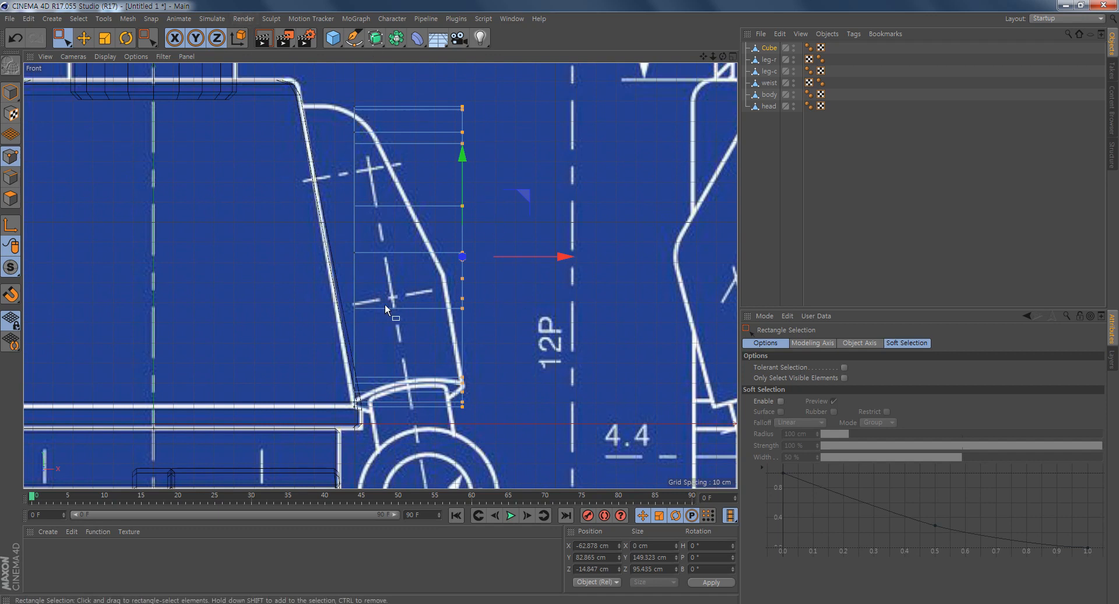
middle_click(513, 335)
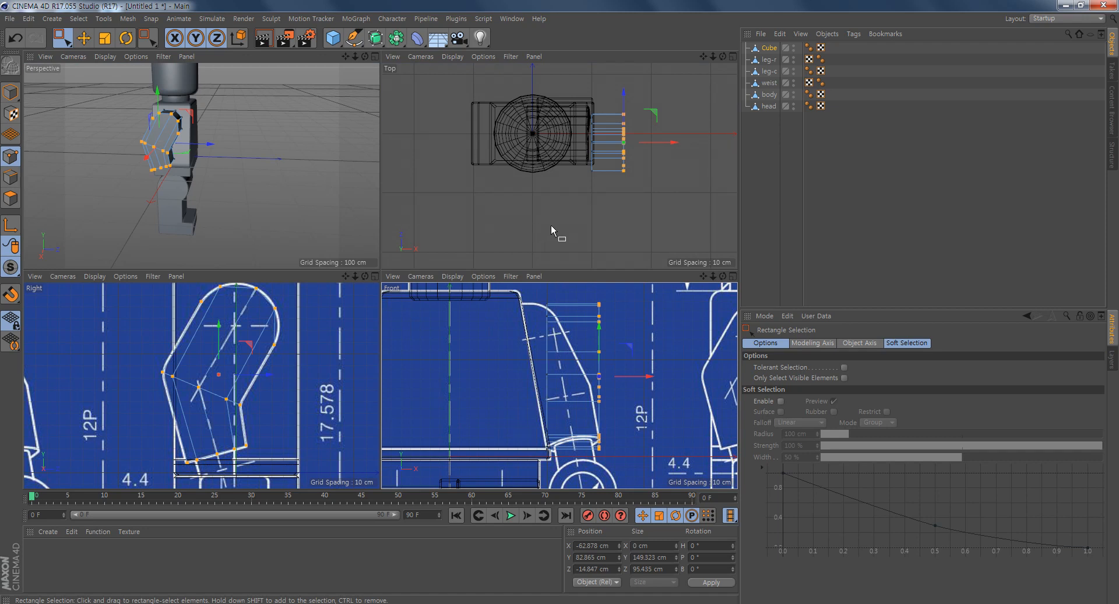
- Move the front and back border edges of the arm's outer face toward the body, to about X -92.1 cm
alt+drag(269, 122, 231, 249)
alt+right_drag(231, 249, 286, 222)
alt+drag(285, 220, 240, 211)
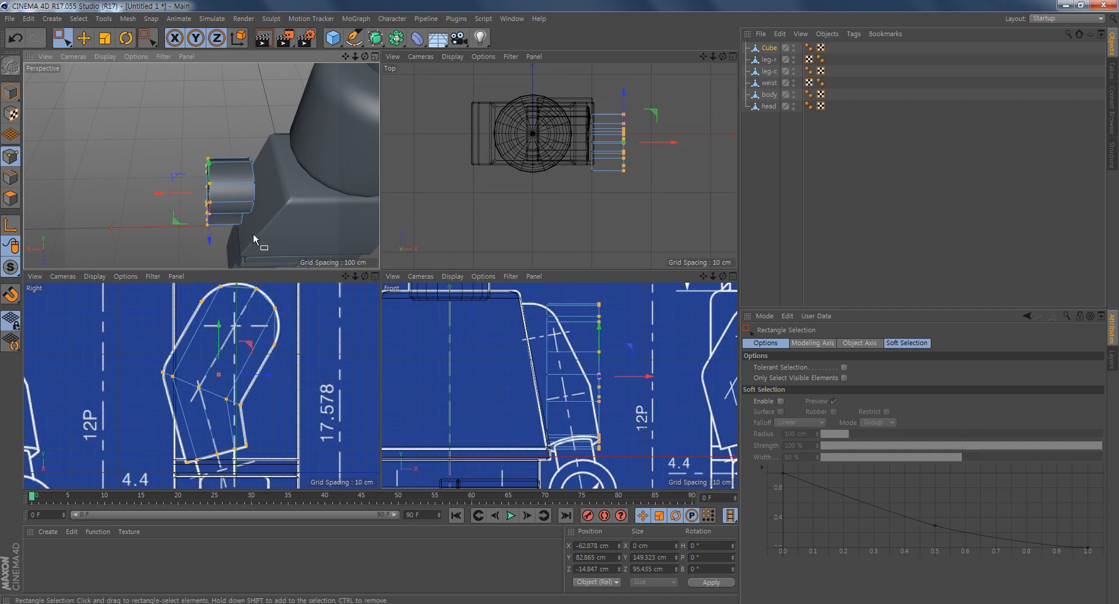
mouse_move(287, 218)
alt+mouse_down()
mouse_move(317, 195)
mouse_move(289, 210)
alt+mouse_up()
middle_click(289, 210)
alt+drag(462, 267, 383, 139)
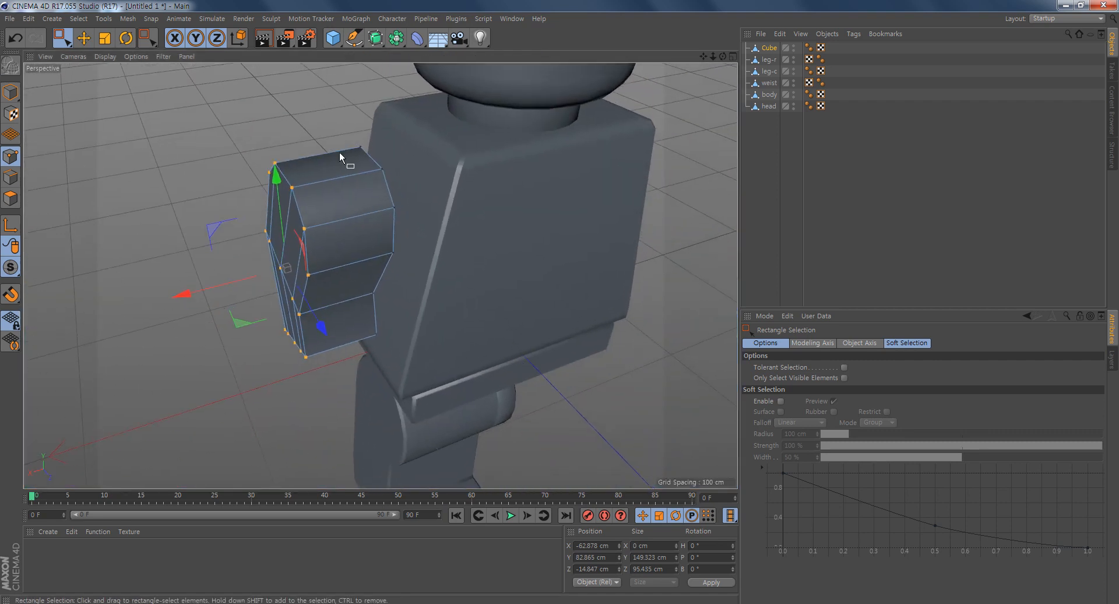
alt+drag(416, 323, 426, 309)
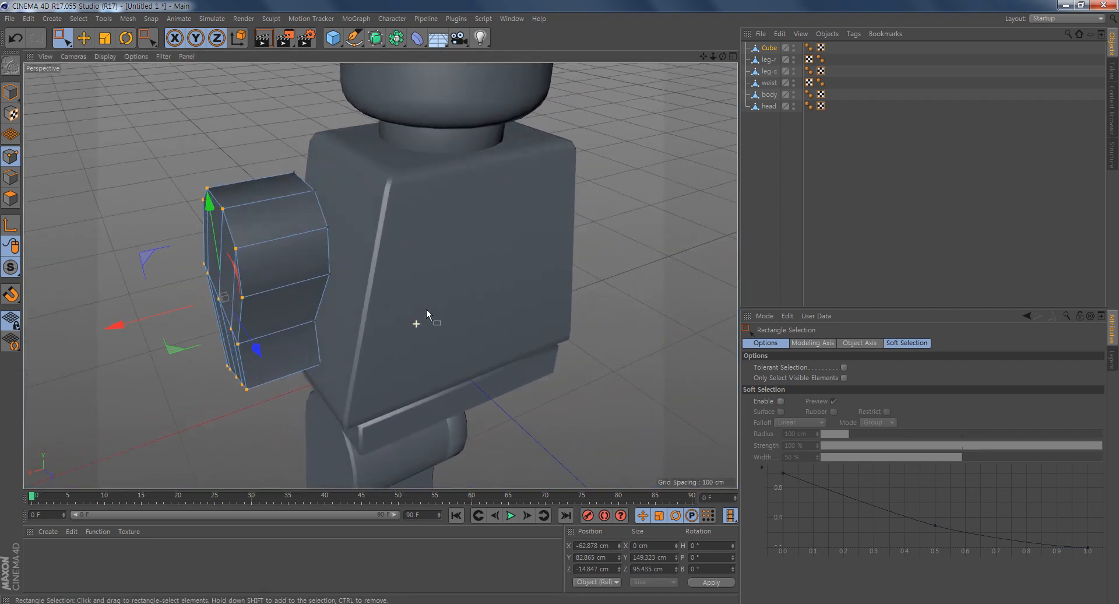
click(9, 180)
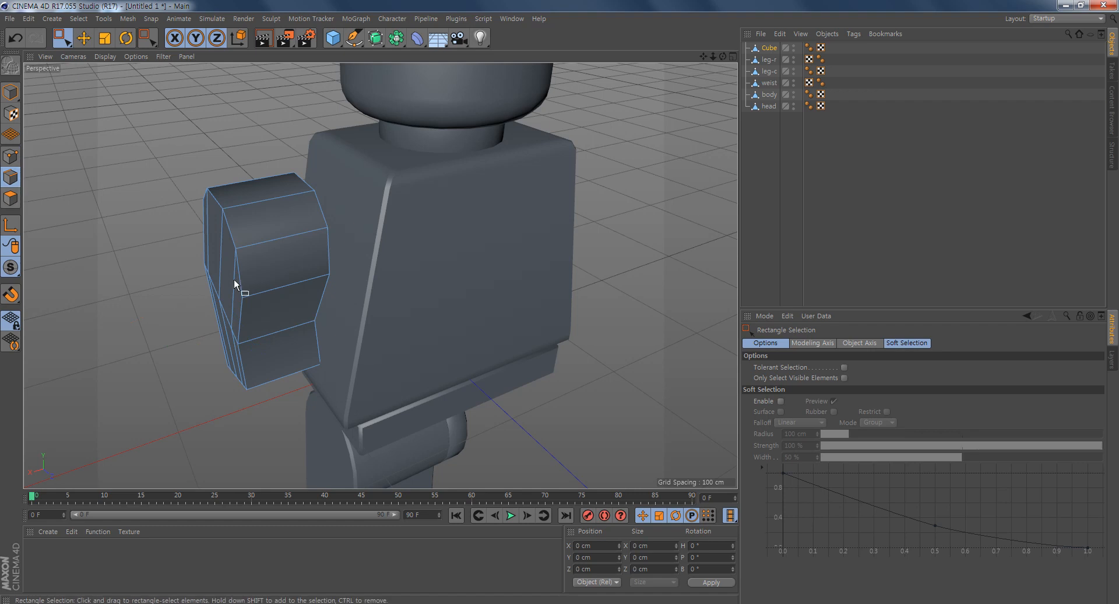
alt+drag(233, 278, 272, 198)
key(e)
click(229, 331)
alt+drag(323, 336, 397, 293)
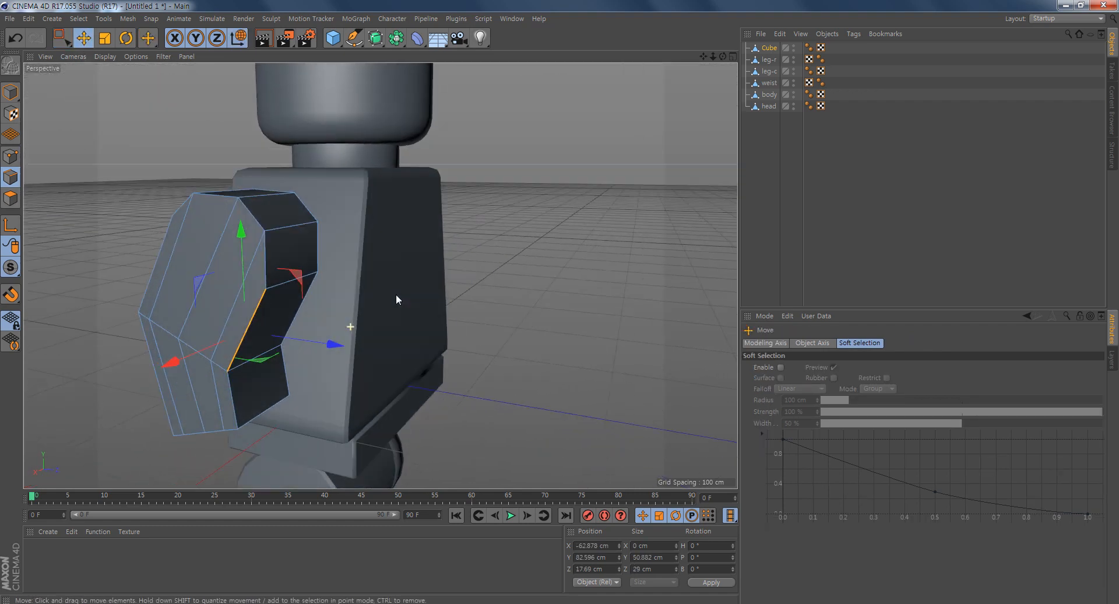
shift+click(159, 257)
alt+drag(206, 208, 227, 205)
drag(114, 271, 410, 292)
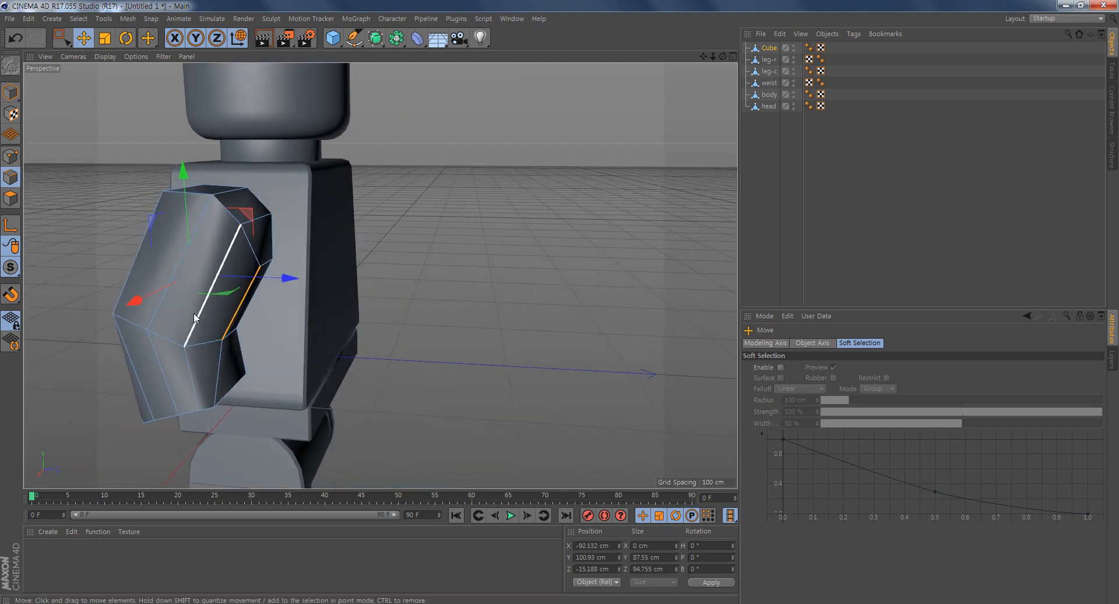
- Move the edges between the outer face's border and centerline slightly toward the body, to about X -73.8 cm
shift+click(131, 285)
alt+drag(131, 285, 332, 331)
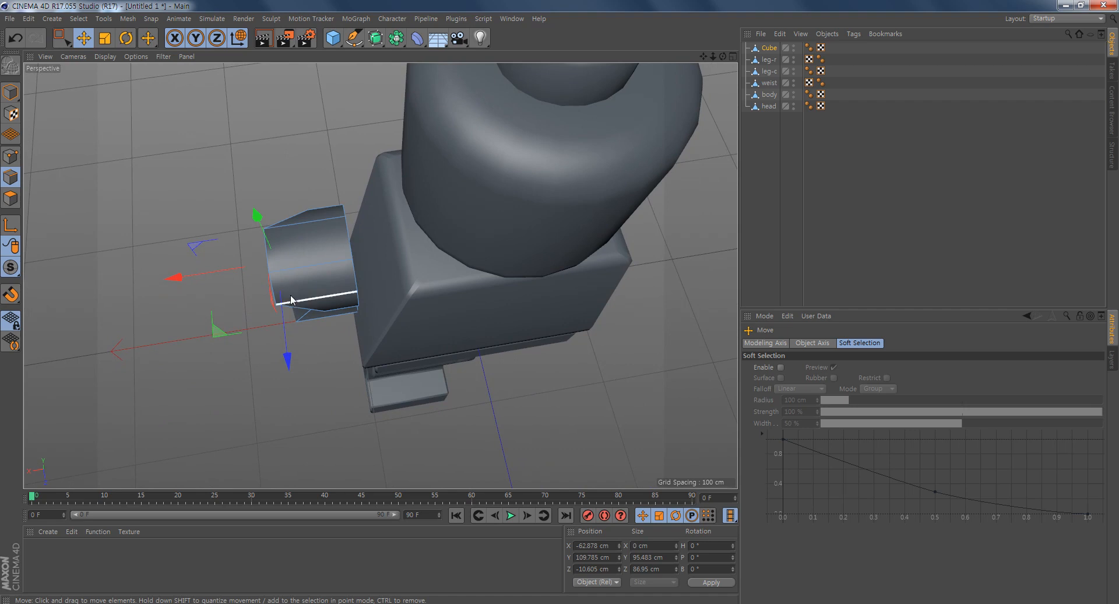
drag(177, 276, 187, 277)
alt+drag(285, 260, 341, 233)
alt+drag(392, 350, 410, 327)
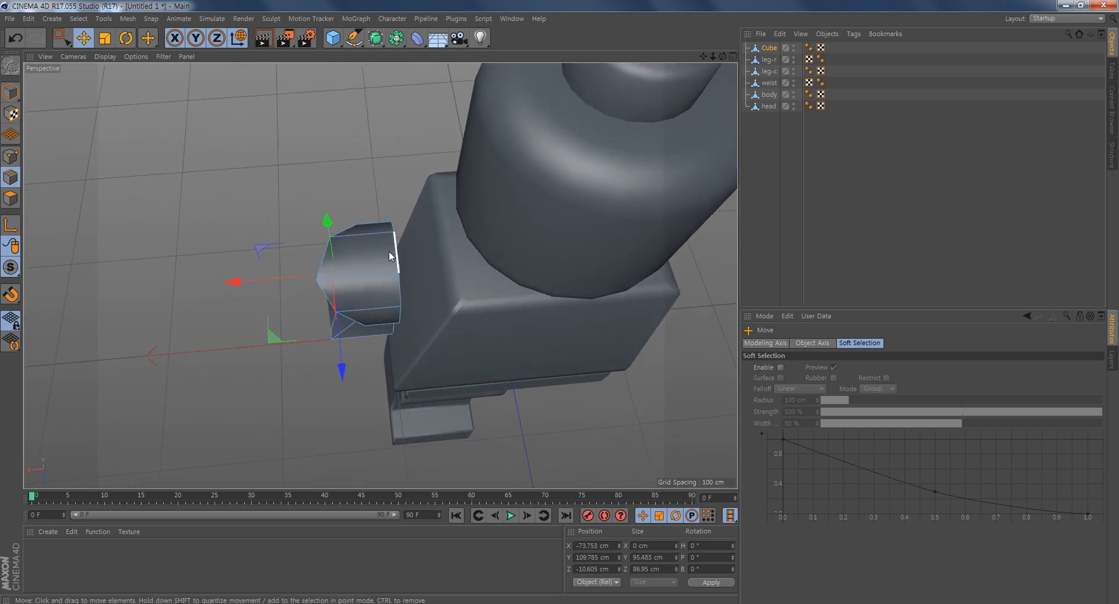
alt+drag(329, 294, 578, 262)
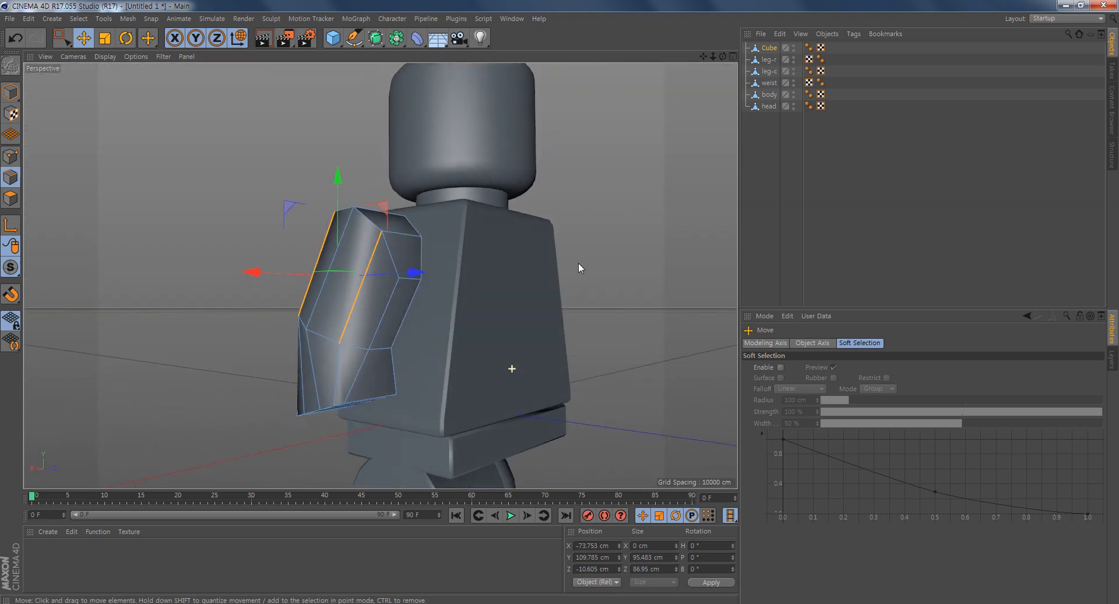
click(633, 285)
alt+drag(633, 286, 294, 298)
middle_click(401, 288)
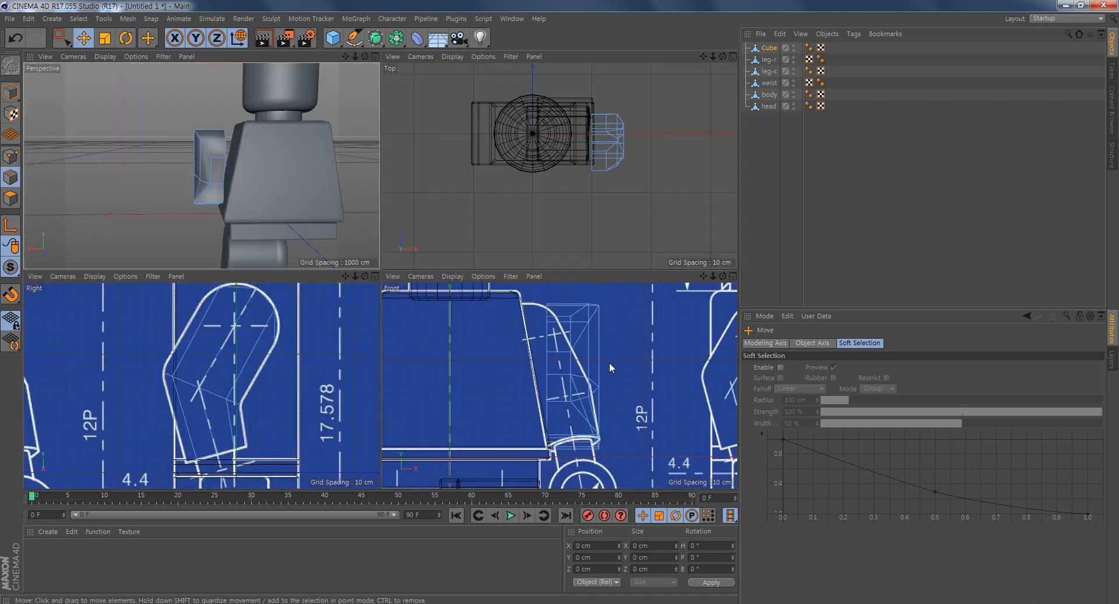
- Place a Shear deformer with -15 % strength under the arm cube and fit it to its parent
alt+middle_drag(658, 385, 621, 395)
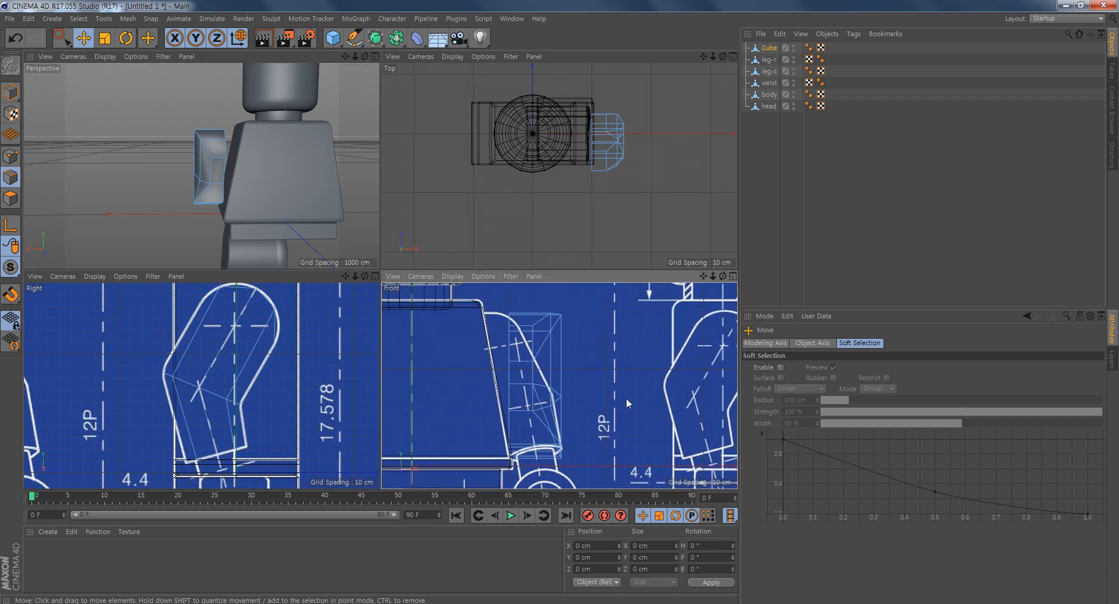
middle_click(536, 377)
scroll(571, 322, down, 3)
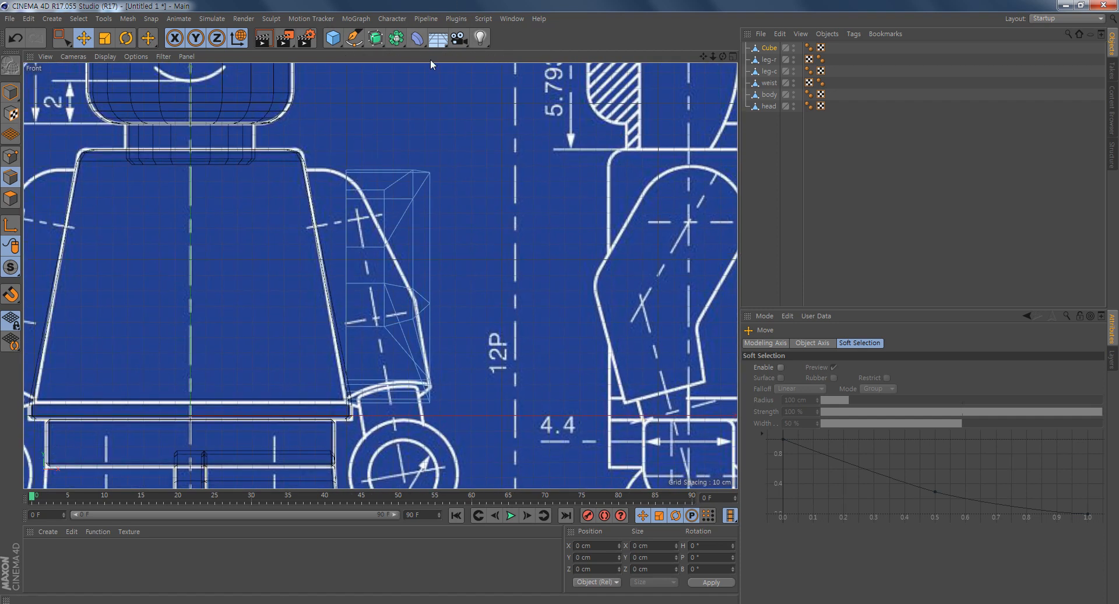
click(417, 38)
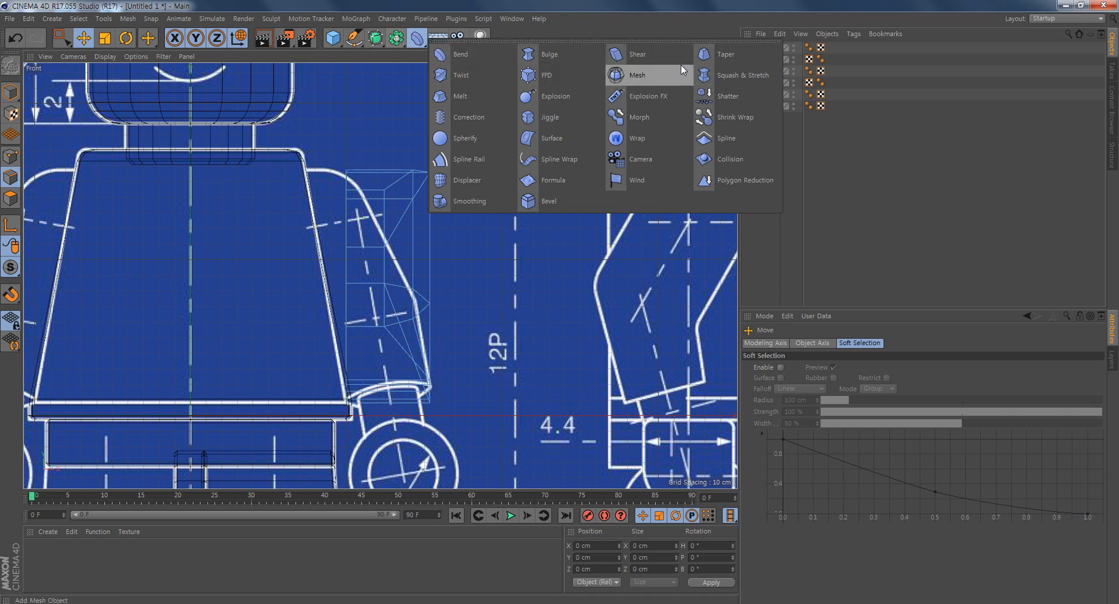
click(612, 52)
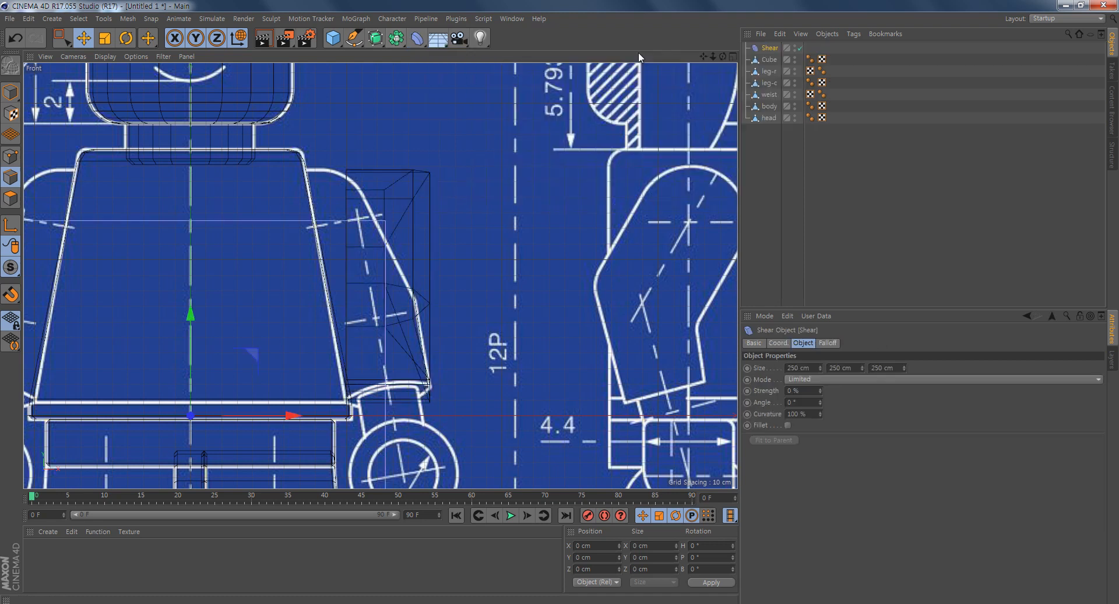
drag(768, 48, 772, 64)
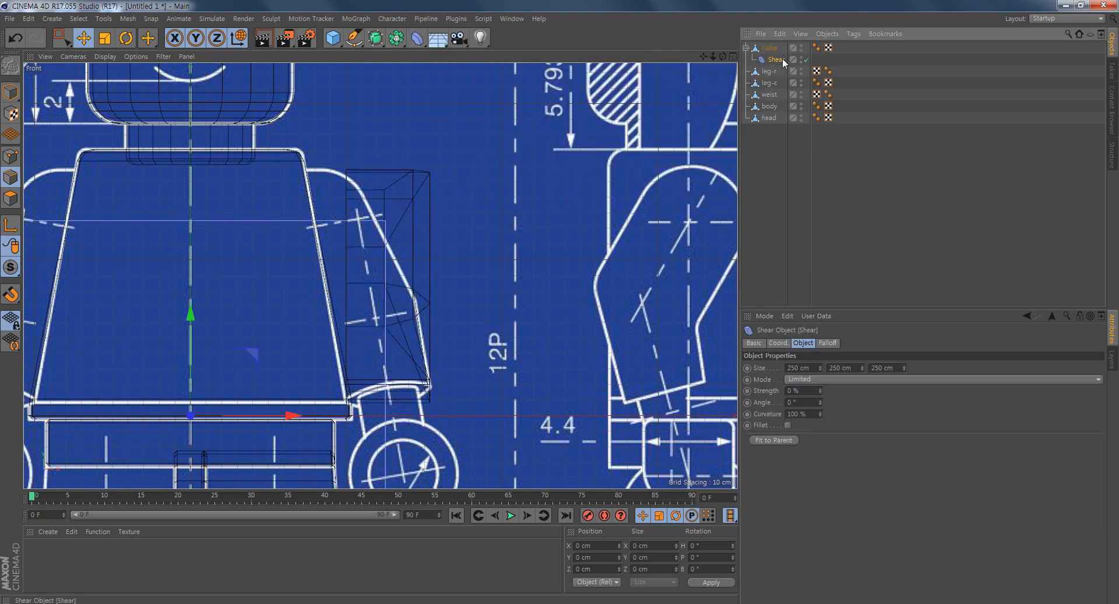
drag(820, 391, 819, 389)
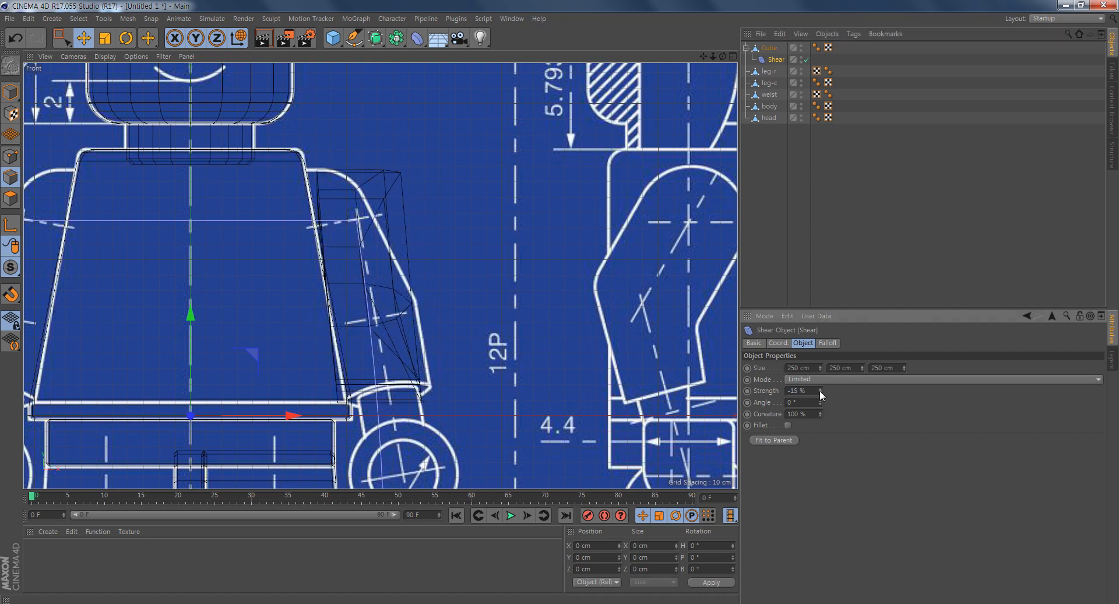
click(778, 440)
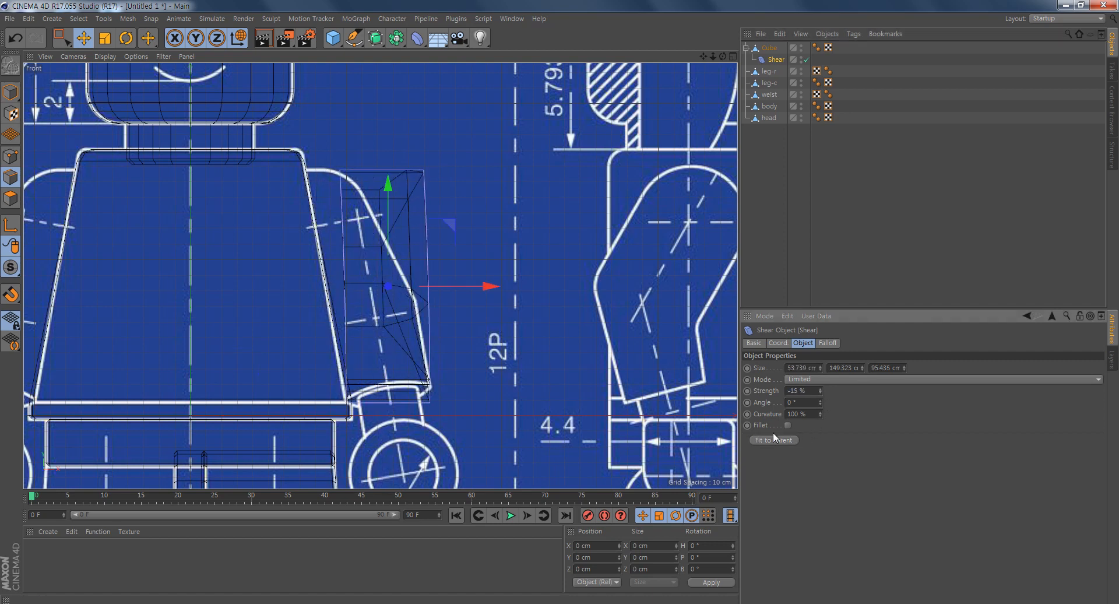
- Set the Shear deformer's strength to -95 % and its curvature to 0 % to lean the arm along the blueprint
drag(820, 388, 821, 417)
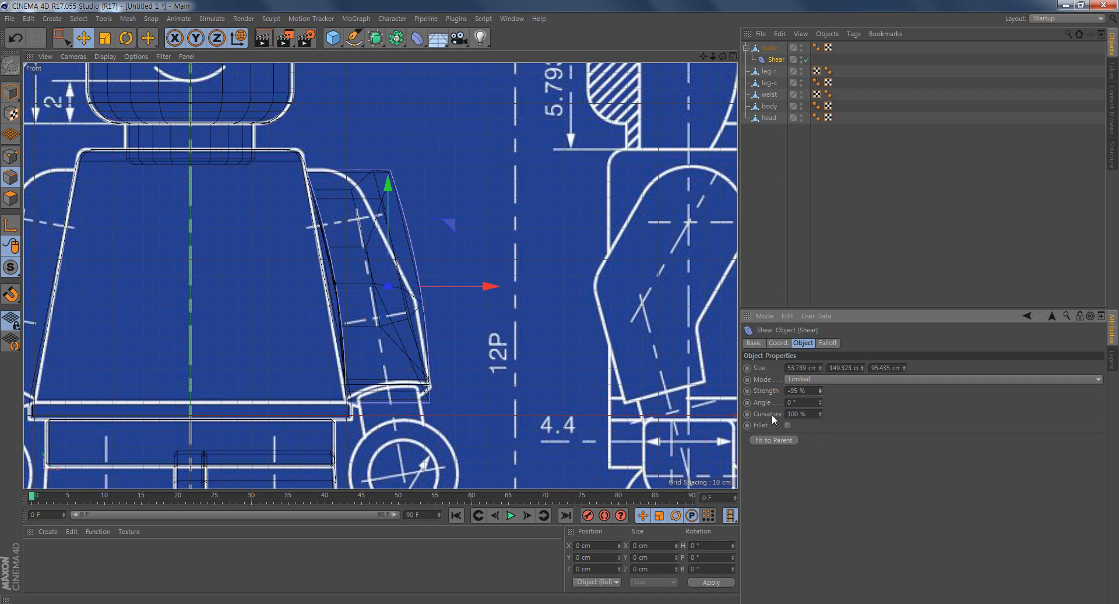
double_click(807, 414)
text(0)
key(Return)
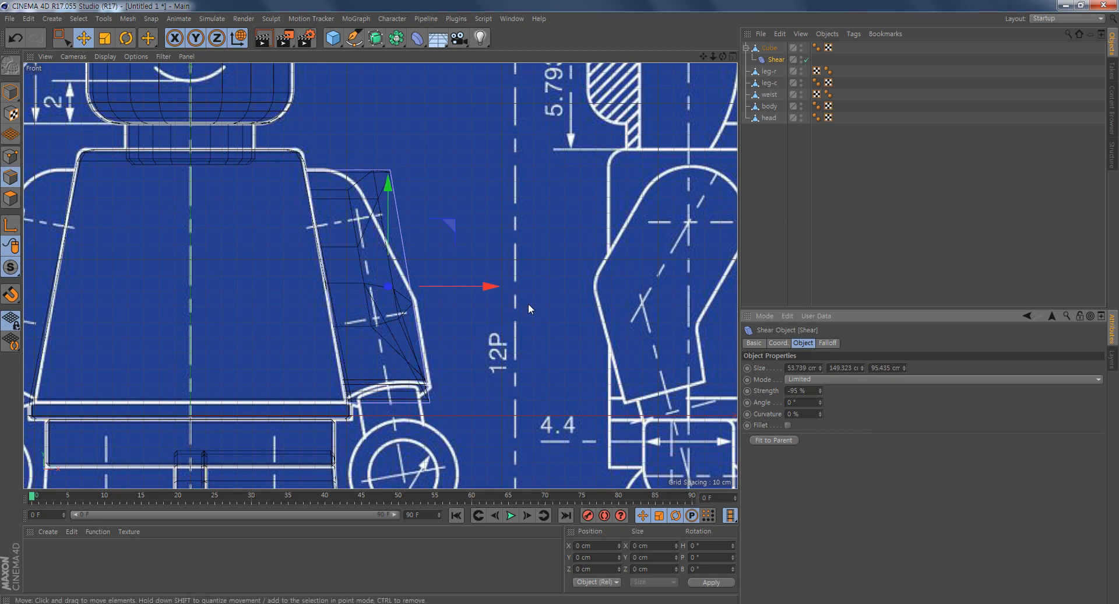
- Bake the shear into the arm by merging the Cube and its Shear deformer with Connect Objects + Delete
alt+middle_drag(535, 267, 564, 266)
ctrl+click(770, 47)
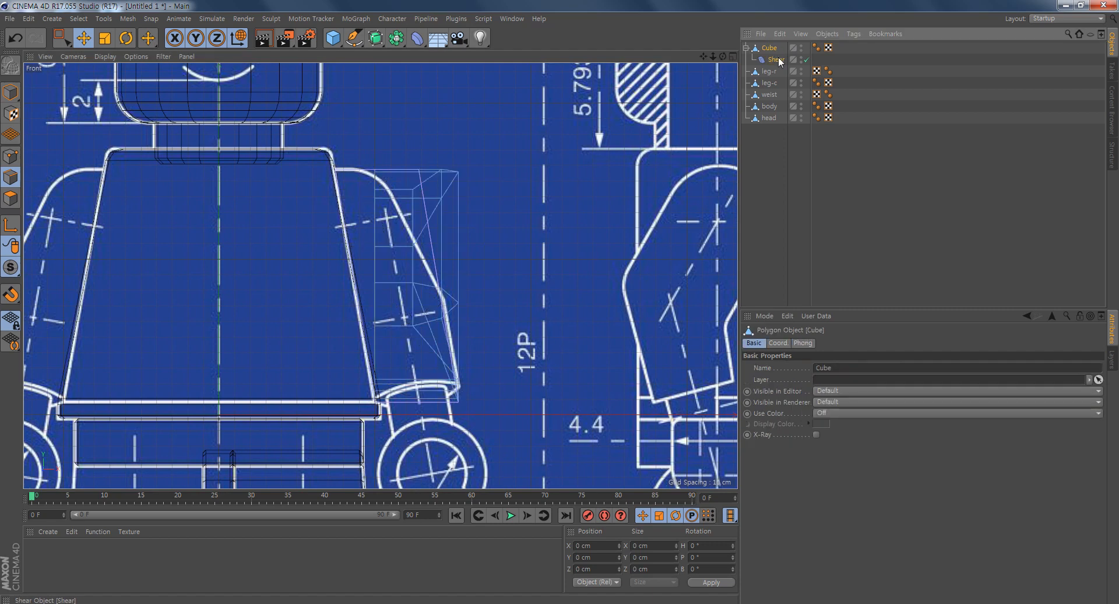
right_click(771, 47)
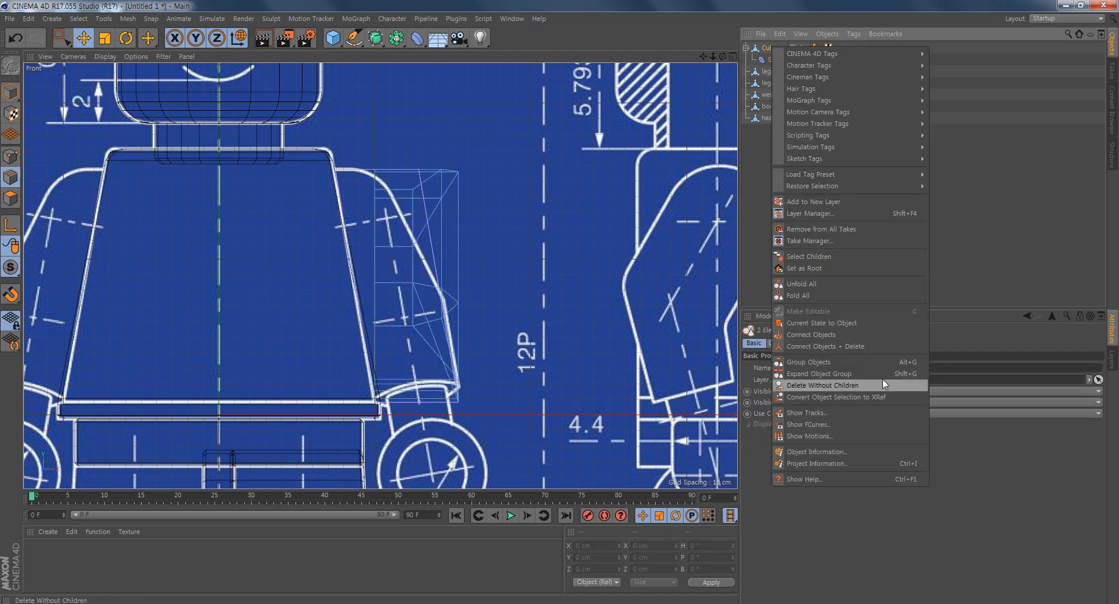
click(845, 347)
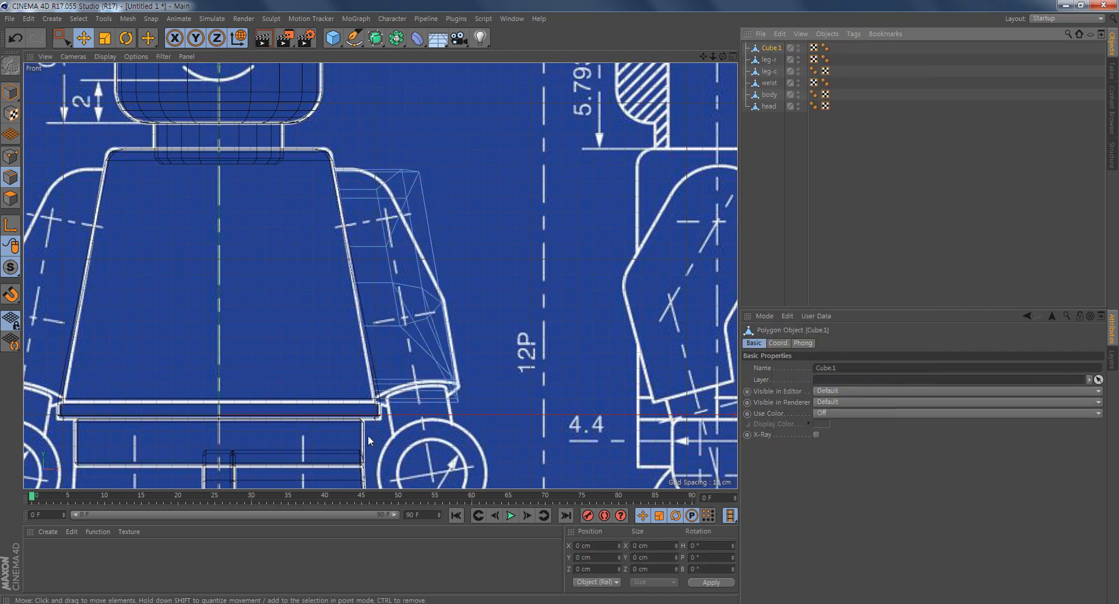
alt+middle_drag(450, 246, 487, 207)
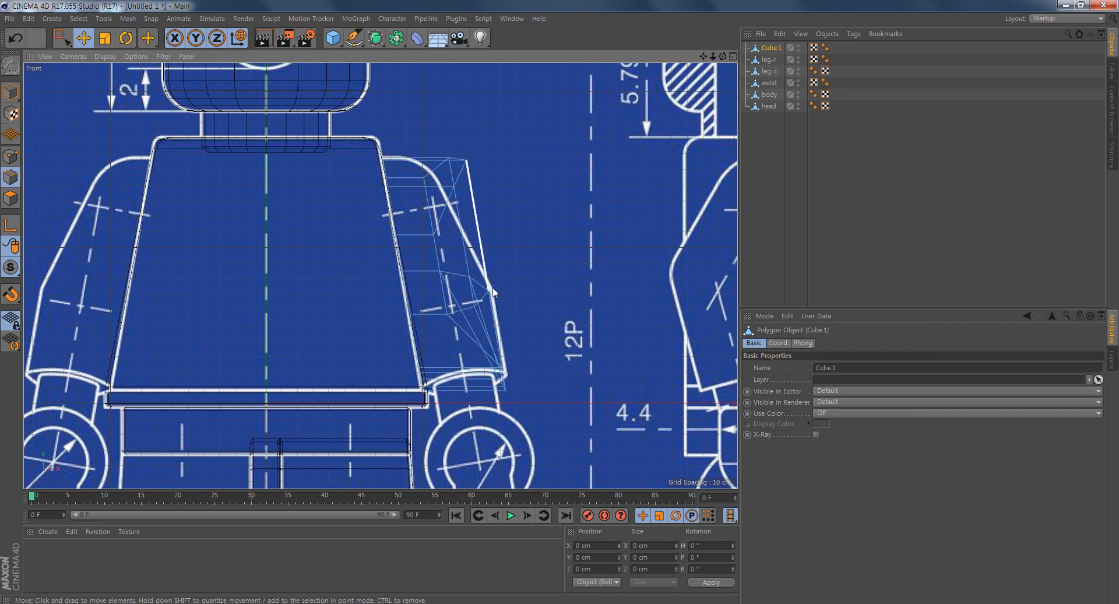
- Move the points at the arm's shoulder end toward the body and slightly down, to about X -115.1 cm and Y 128.8 cm
click(11, 156)
click(60, 39)
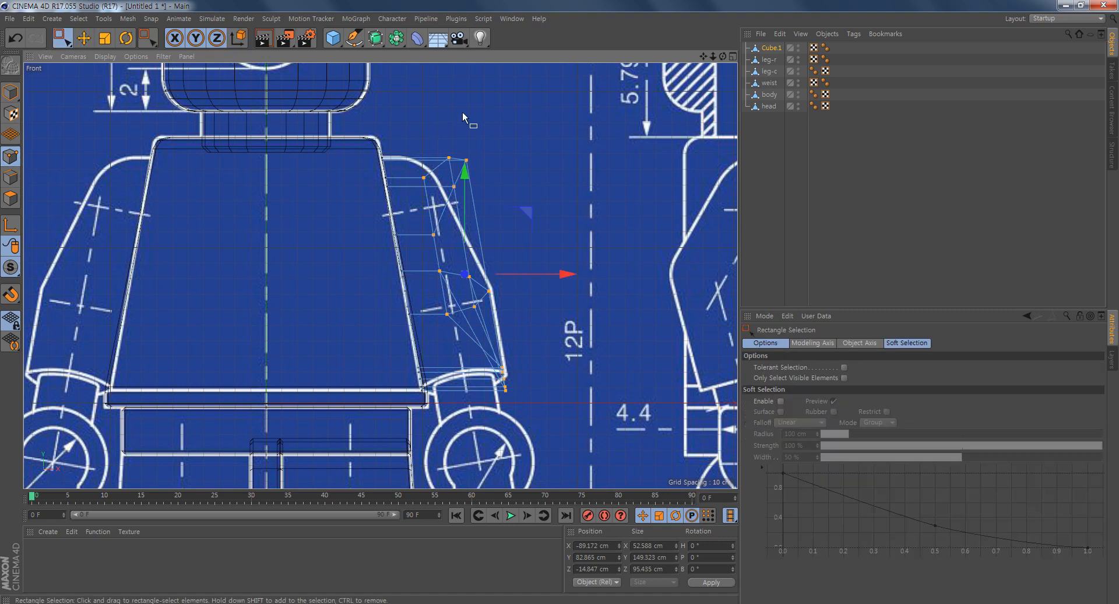
drag(486, 155, 417, 251)
drag(417, 251, 417, 251)
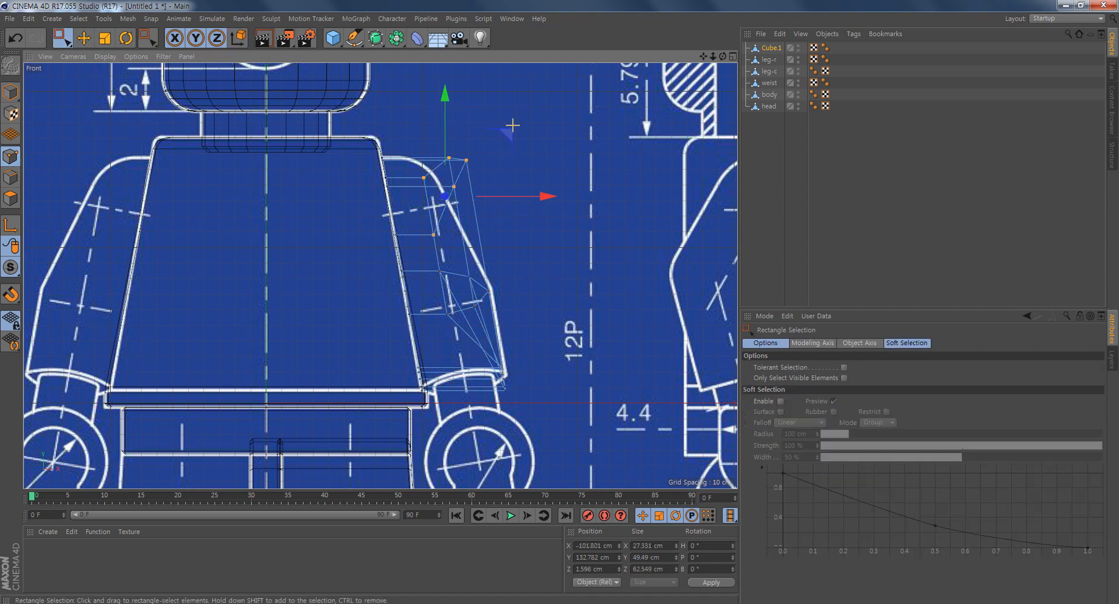
middle_click(438, 247)
mouse_move(212, 172)
alt+mouse_down()
mouse_move(270, 167)
mouse_move(321, 218)
mouse_move(308, 186)
mouse_move(338, 201)
alt+mouse_up()
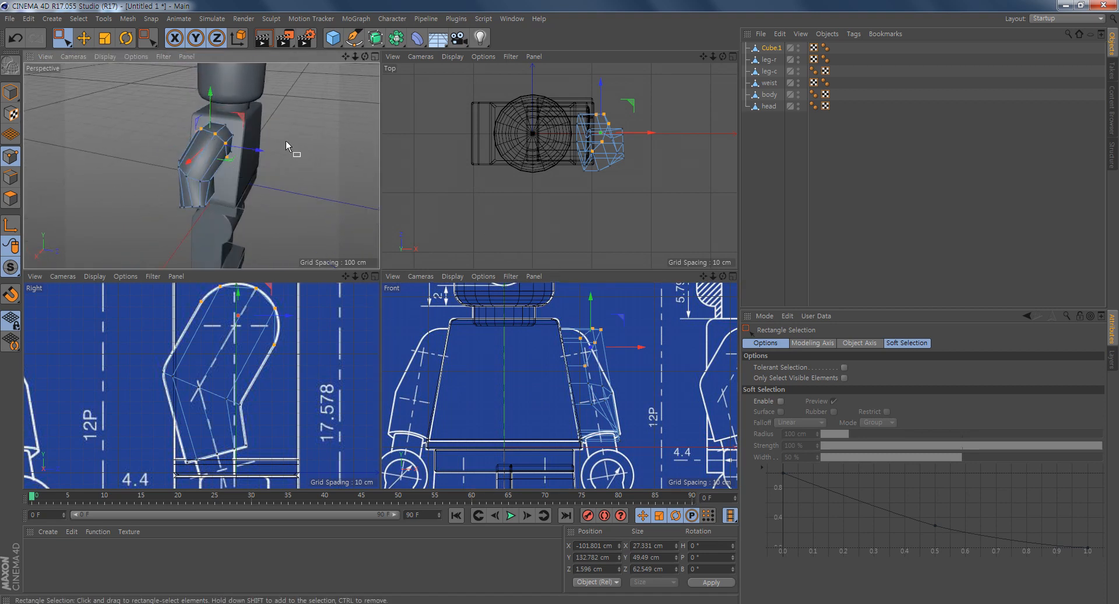
middle_click(631, 392)
alt+middle_drag(484, 300, 471, 349)
alt+right_drag(320, 330, 362, 335)
alt+middle_drag(506, 301, 469, 326)
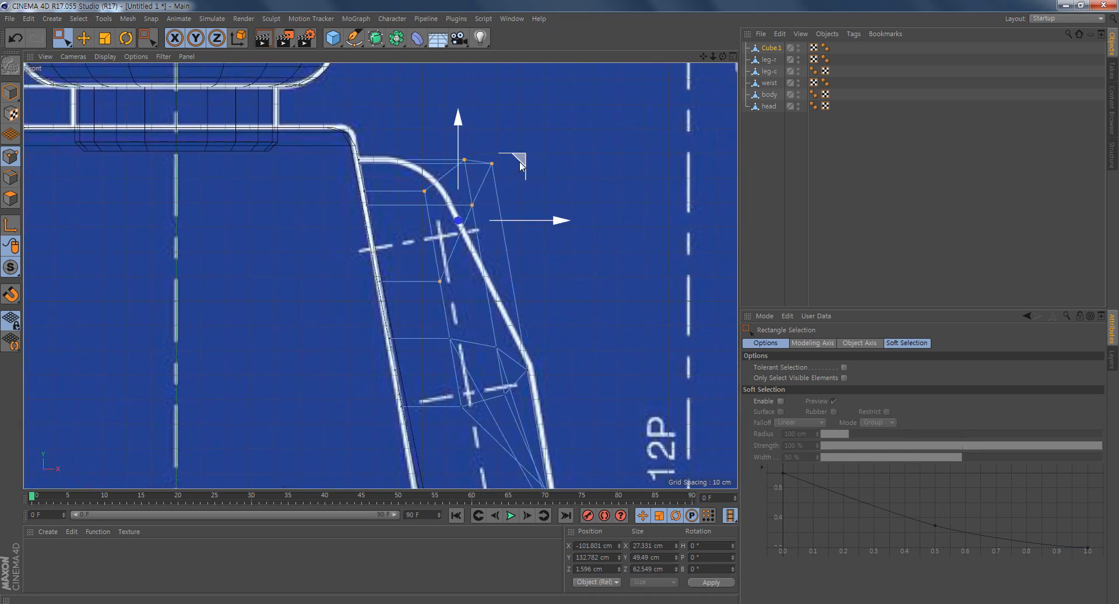
drag(522, 163, 489, 173)
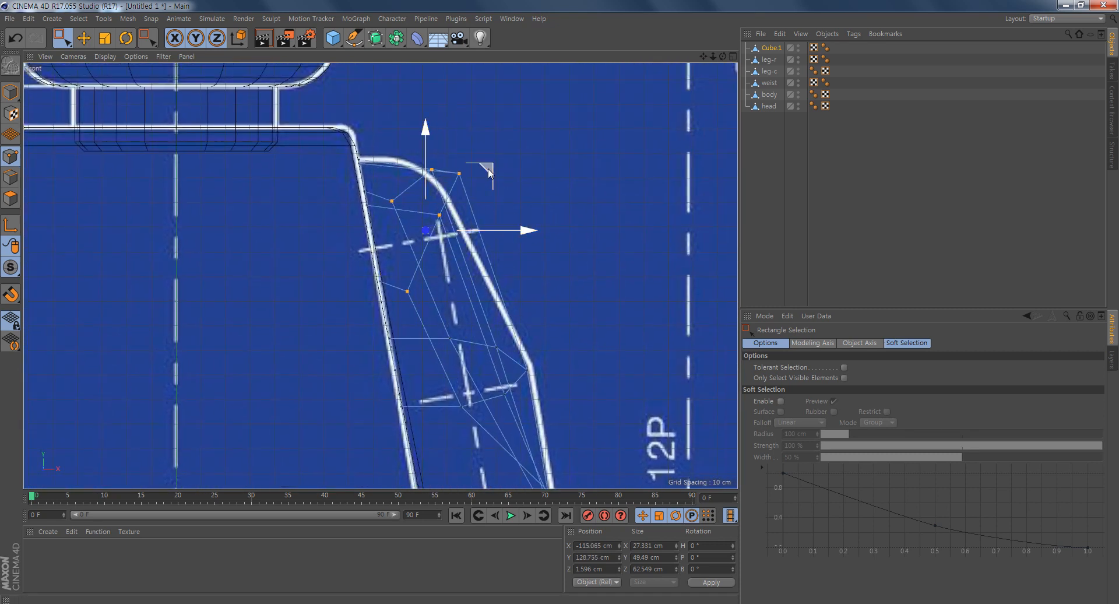
- Scale the shoulder points to about 11 cm in X and shift them to about X -116.7 cm, Y 130.4 cm
click(107, 39)
drag(324, 233, 389, 233)
click(84, 38)
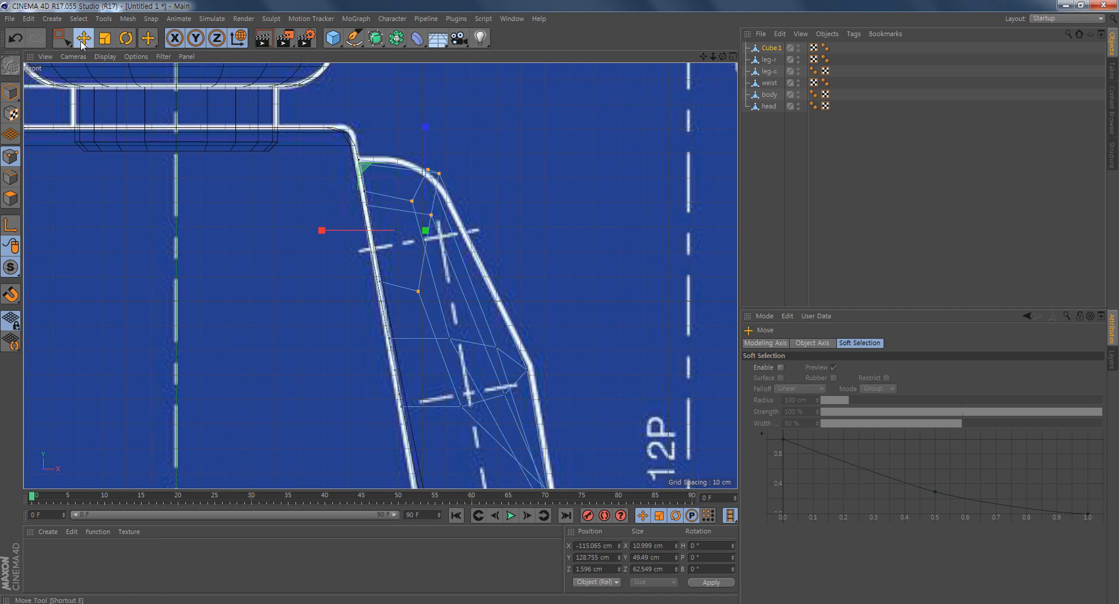
drag(363, 175, 361, 174)
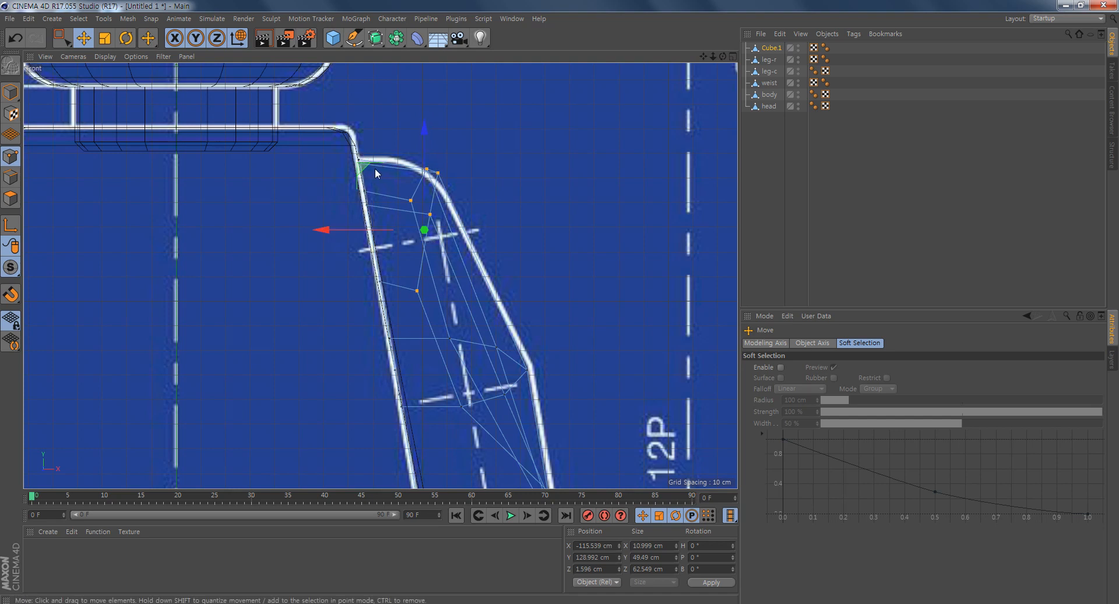
drag(362, 171, 359, 165)
- Slant the arm's wrist end along the blueprint by lowering its body-side points and moving its outer points to about X -62.9 cm, Y 19 cm
alt+middle_drag(642, 391, 603, 265)
alt+right_drag(603, 264, 585, 259)
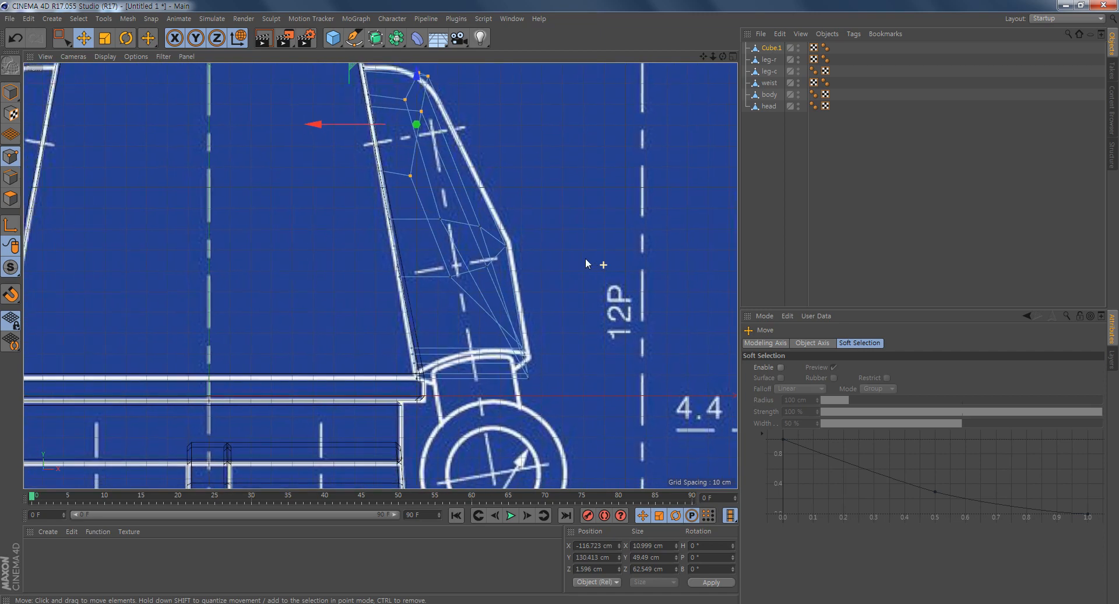
alt+middle_drag(523, 390, 496, 356)
alt+right_drag(467, 358, 510, 373)
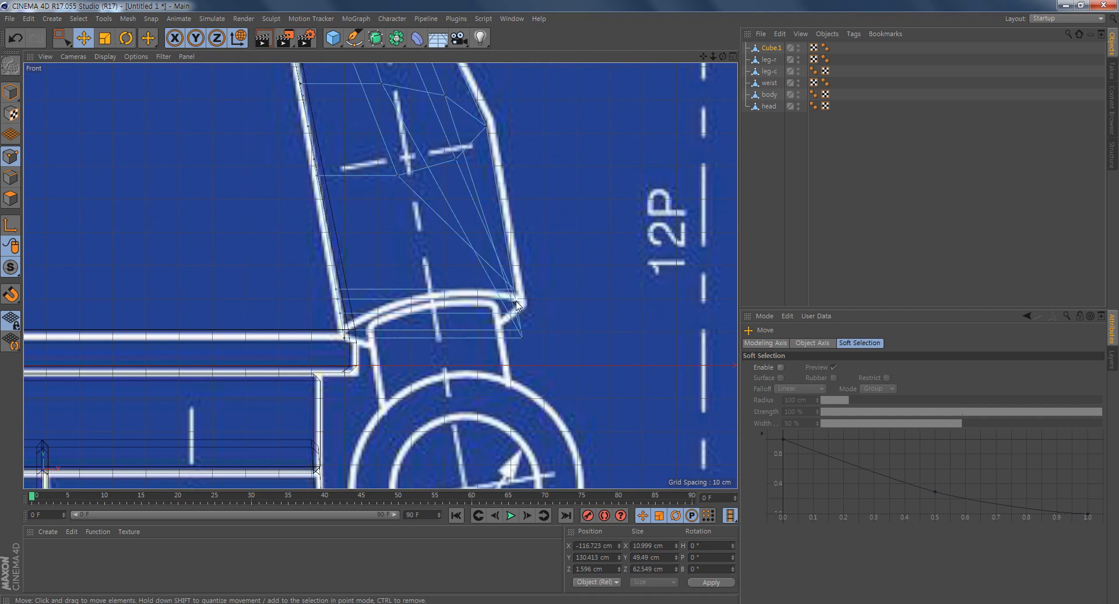
alt+right_drag(448, 322, 473, 326)
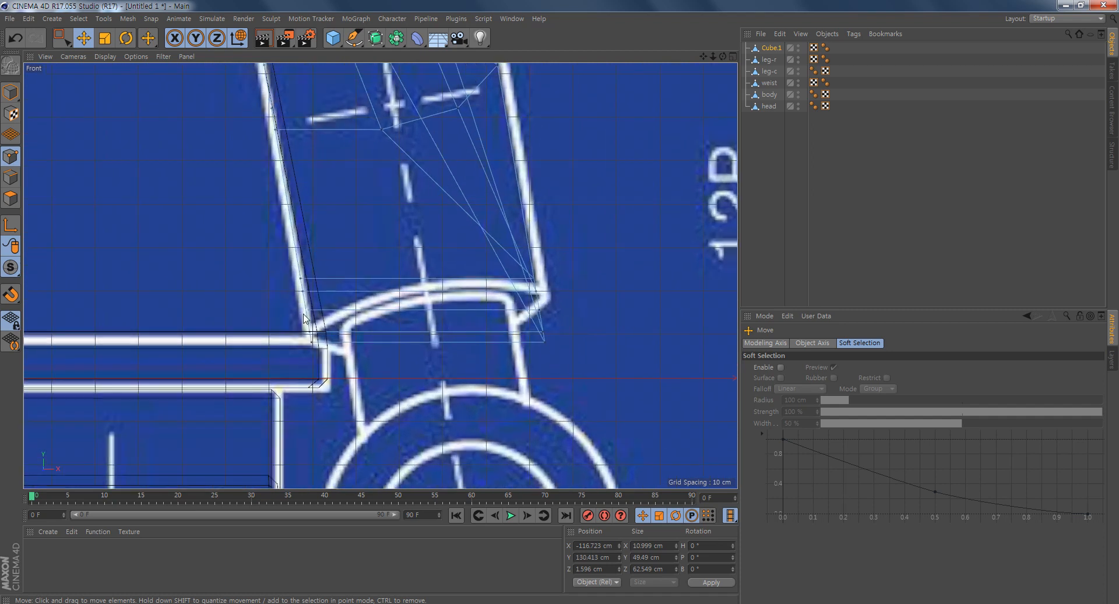
alt+right_drag(276, 330, 287, 336)
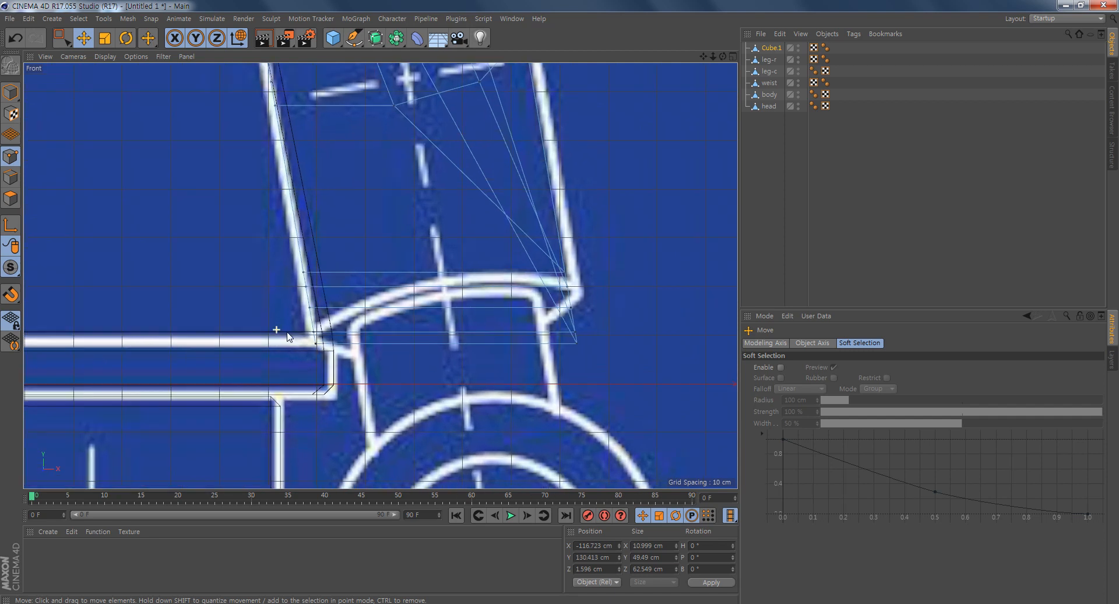
click(309, 308)
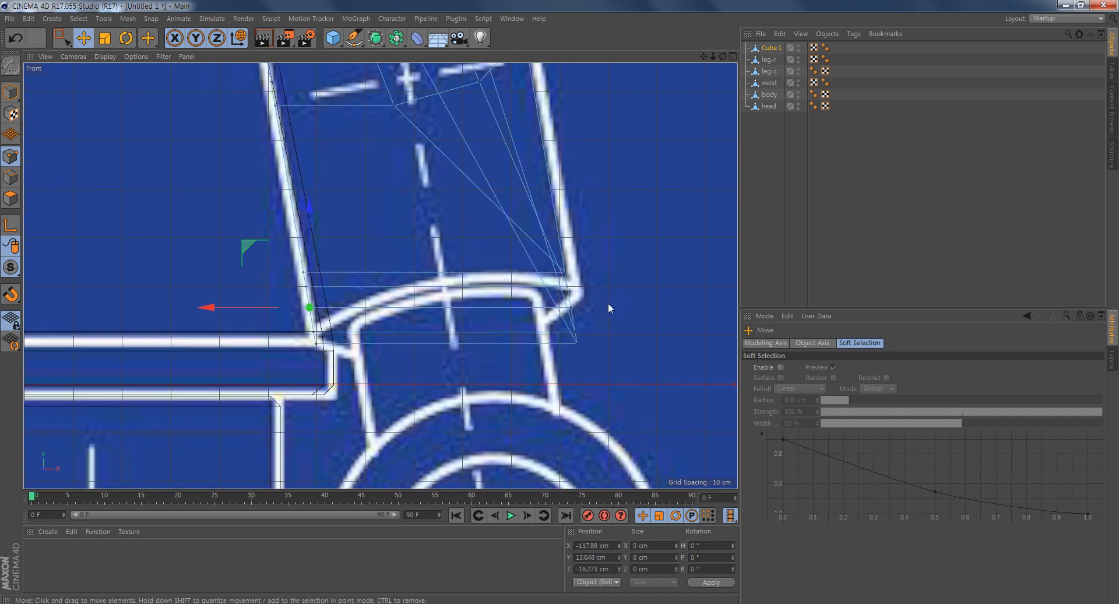
click(570, 308)
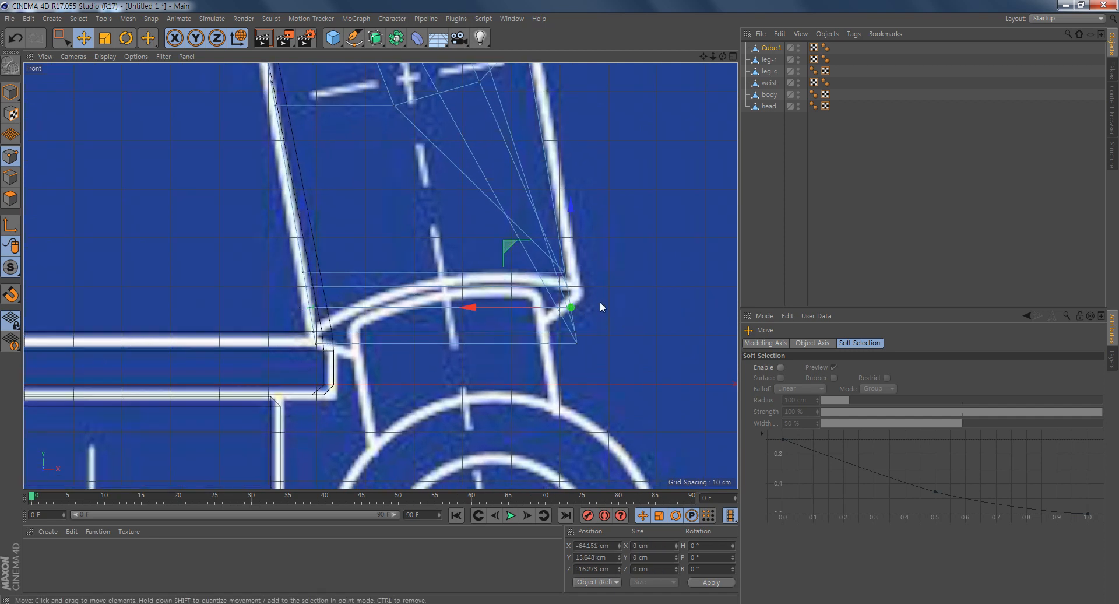
key(0)
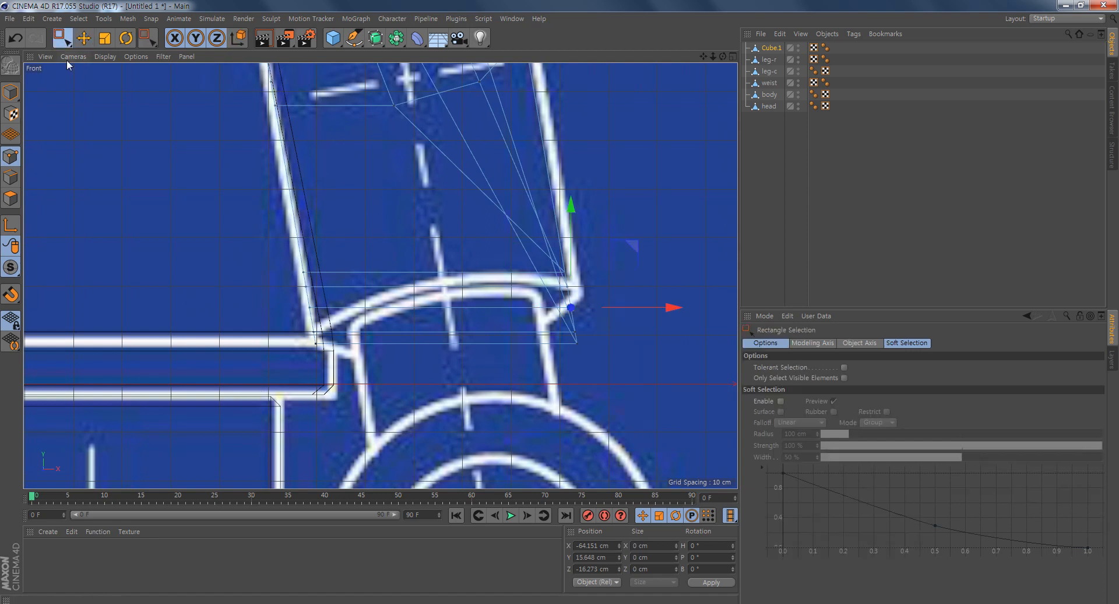
drag(252, 255, 353, 415)
drag(368, 247, 369, 281)
drag(663, 224, 528, 412)
drag(636, 246, 644, 235)
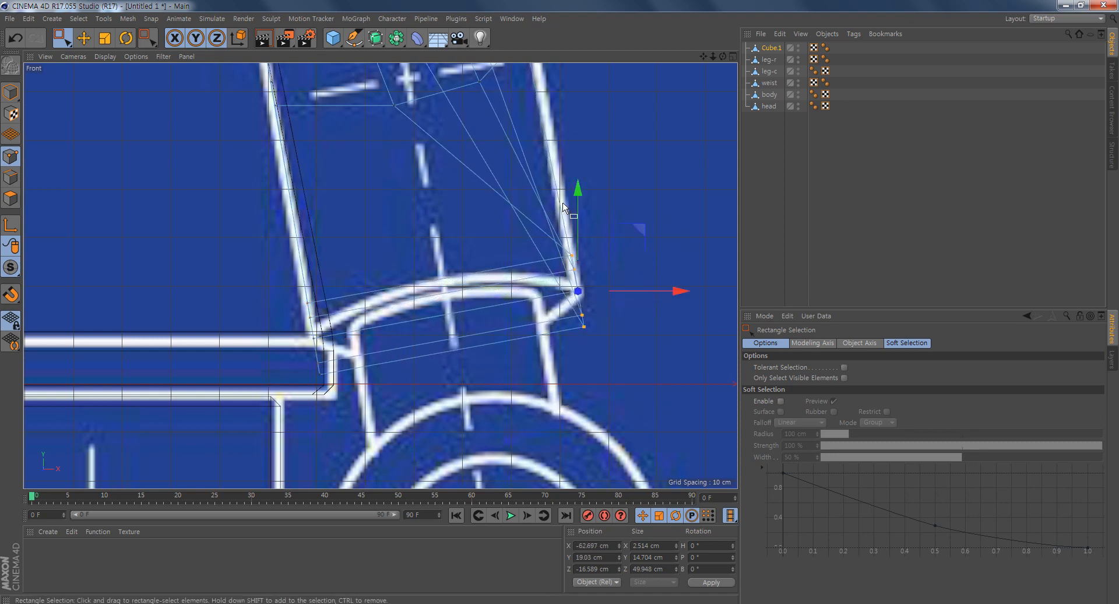
- Scale the front and back edges of the arm's wrist face down to about 19.8 cm in X
middle_click(493, 303)
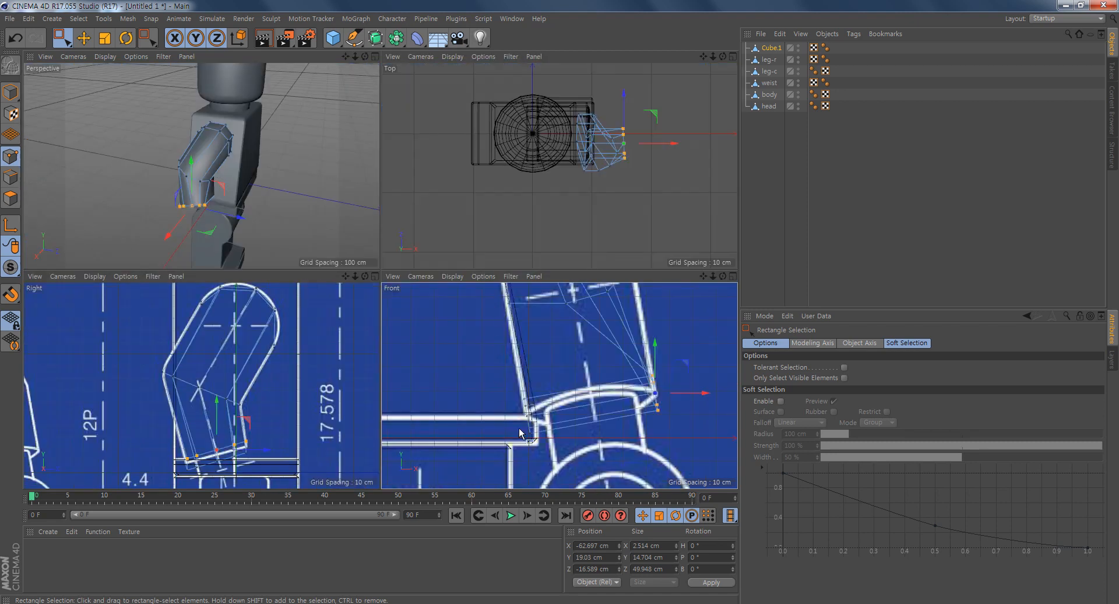
alt+drag(333, 159, 293, 245)
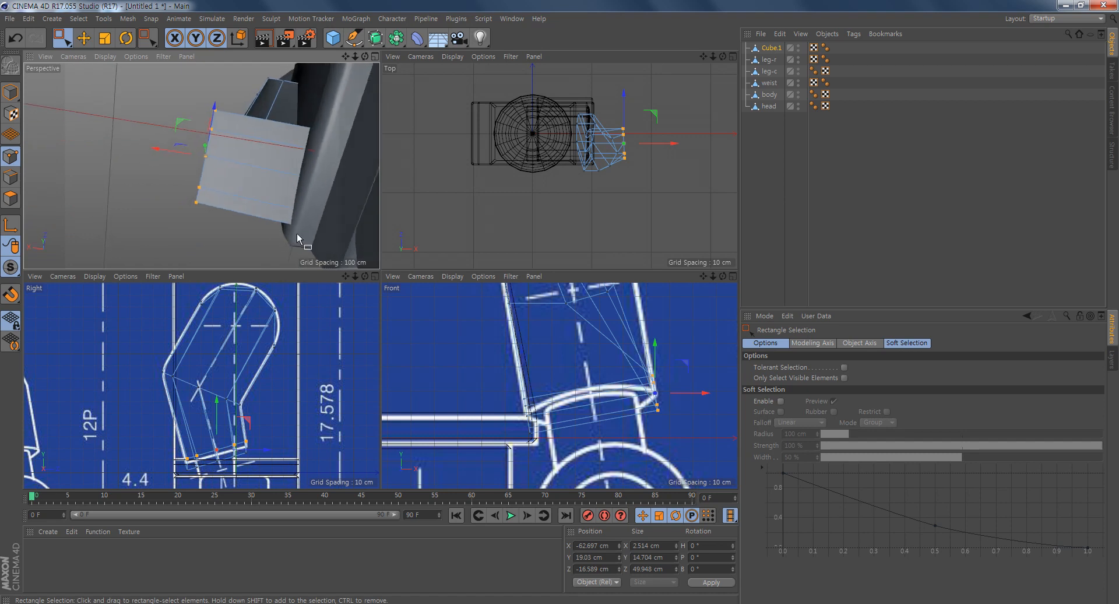
click(6, 177)
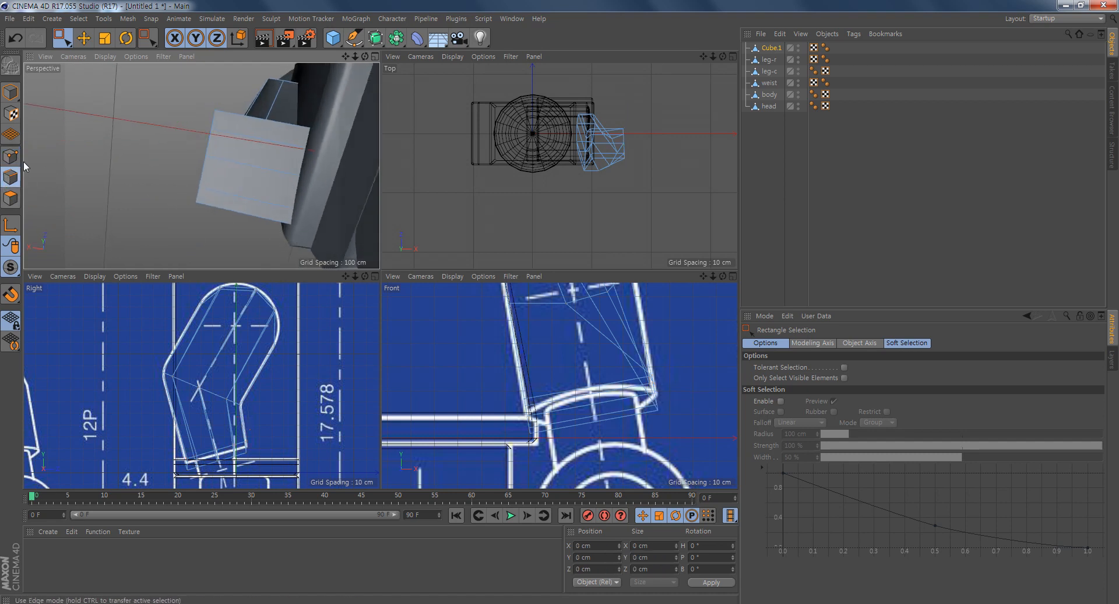
click(84, 38)
double_click(249, 136)
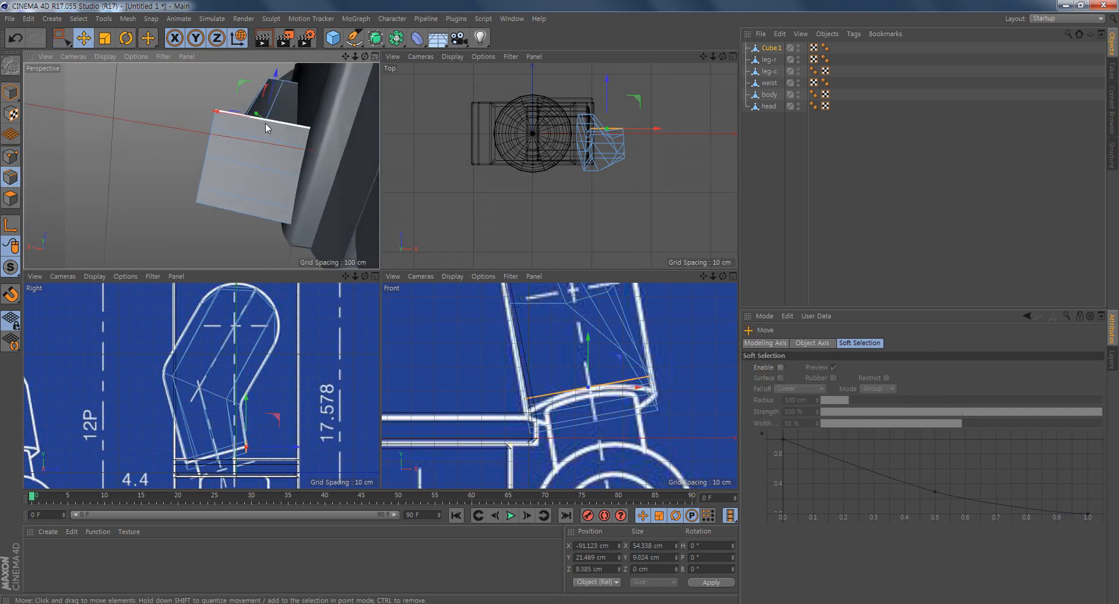
alt+drag(326, 199, 360, 211)
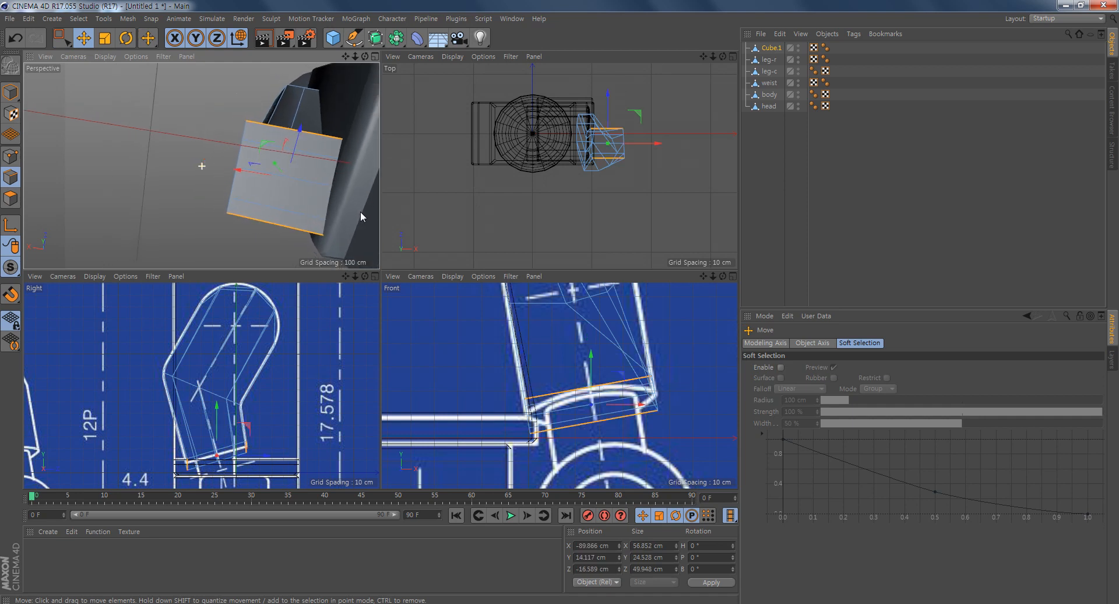
key(t)
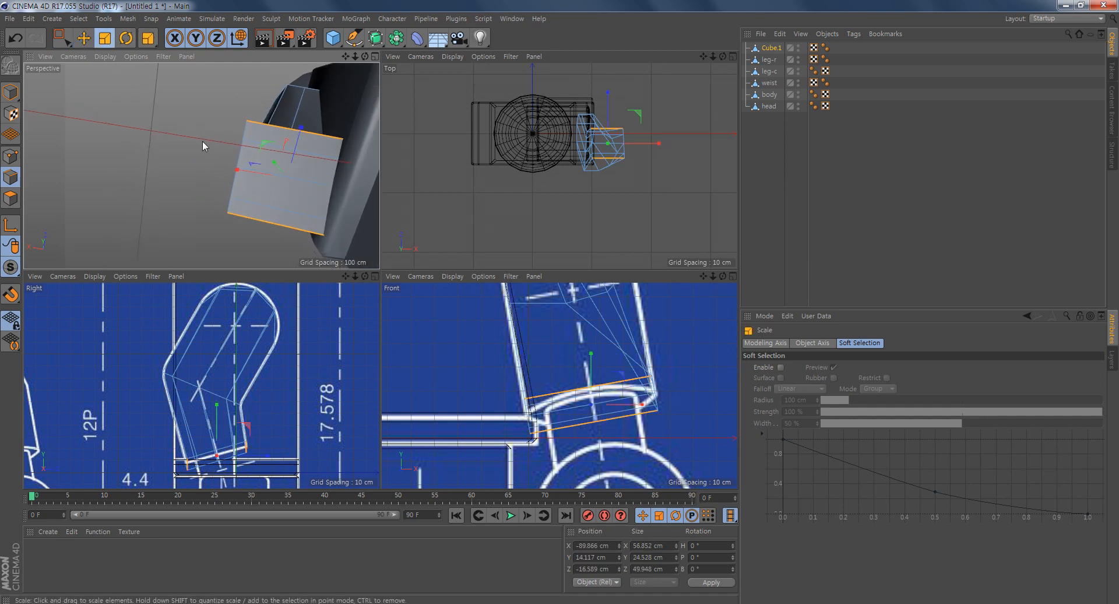
drag(237, 174, 169, 250)
alt+drag(201, 166, 252, 99)
alt+middle_drag(302, 81, 285, 115)
alt+drag(258, 127, 232, 198)
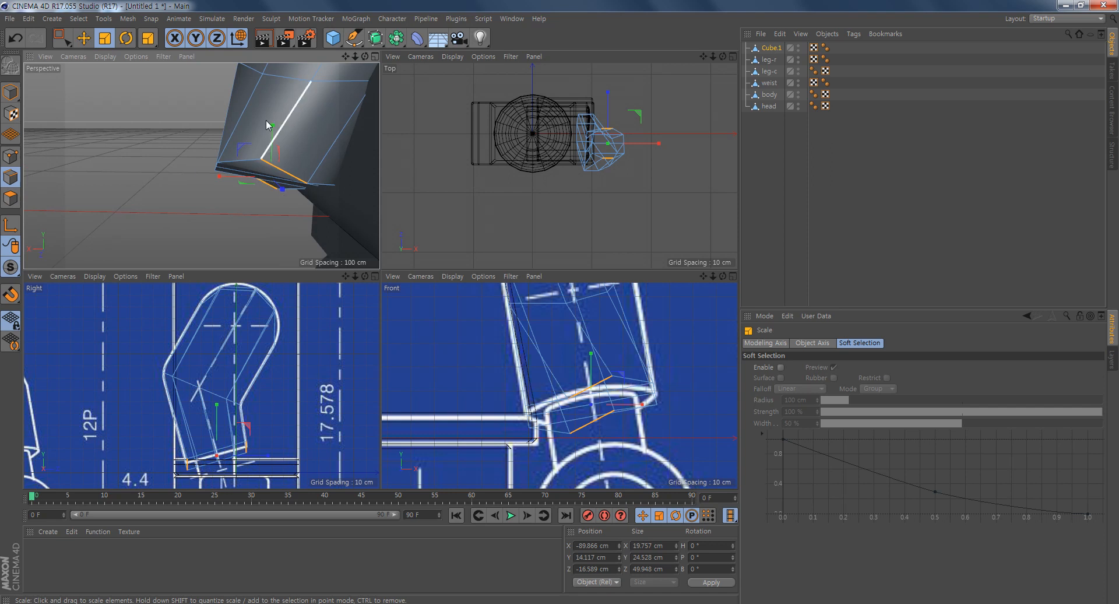
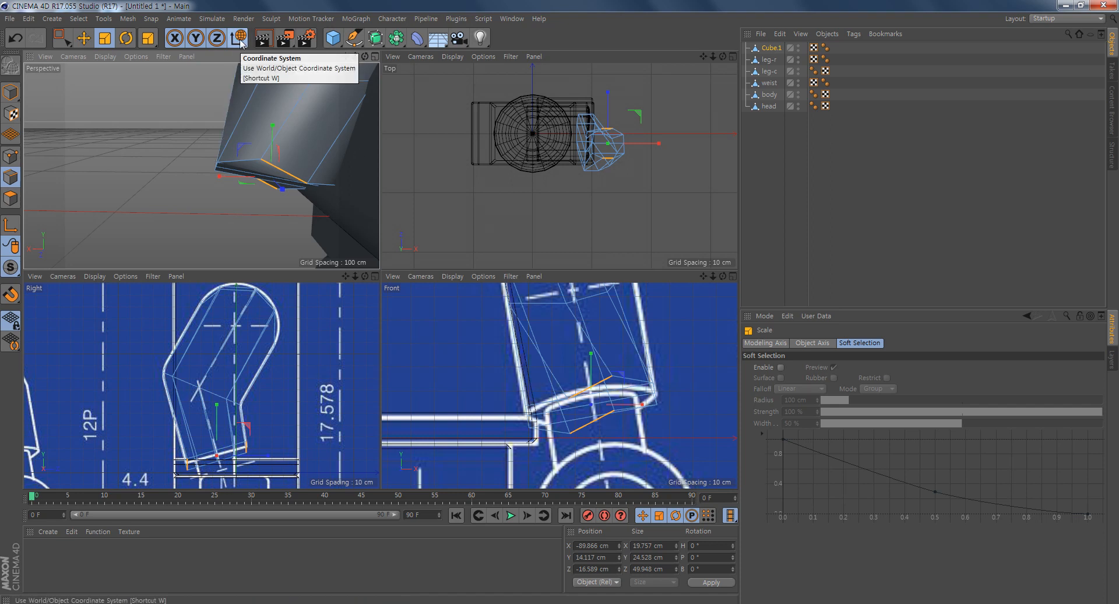
- Undo the last scaling of the wrist edges and switch the scale handles to the object coordinate system
key(ctrl+z)
click(240, 39)
alt+middle_drag(241, 93, 190, 138)
key(w)
alt+drag(261, 224, 251, 160)
click(251, 151)
shift+click(246, 217)
alt+drag(190, 187, 201, 158)
key(w)
key(w)
key(w)
- Try to scale the back edge of the arm's wrist face along the face's own slant
alt+drag(225, 207, 149, 225)
click(238, 190)
alt+drag(269, 237, 257, 192)
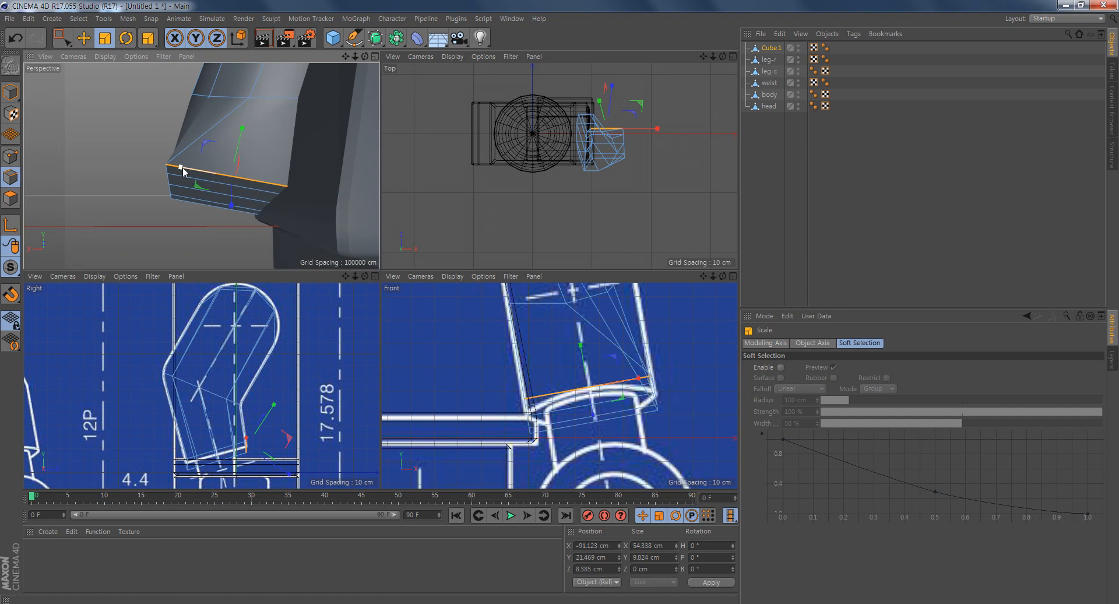
drag(181, 168, 223, 235)
key(ctrl+z)
shift+click(209, 207)
click(224, 235)
alt+drag(300, 225, 310, 103)
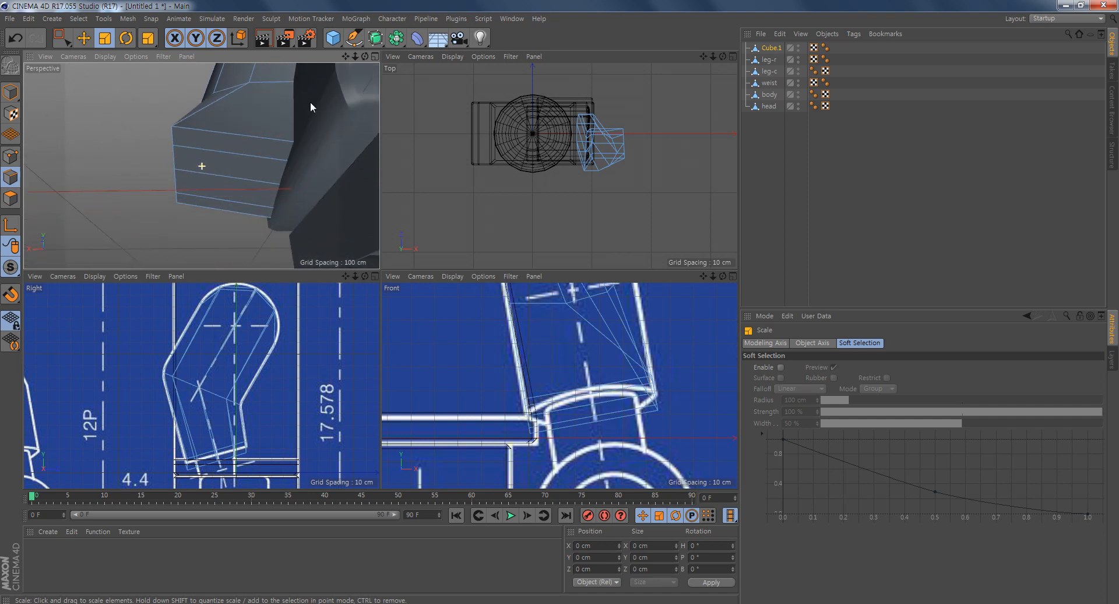
- Scale the front and back edges of the arm's wrist face narrower along the face's slant
middle_click(267, 170)
alt+drag(444, 164, 416, 183)
click(350, 174)
drag(283, 170, 336, 184)
click(390, 364)
drag(462, 387, 406, 383)
click(384, 219)
drag(501, 215, 460, 226)
- Round the wrist outline by scaling the edges beside the ends to about 42.2 cm in X and the back edge to about 18.4 cm
click(431, 334)
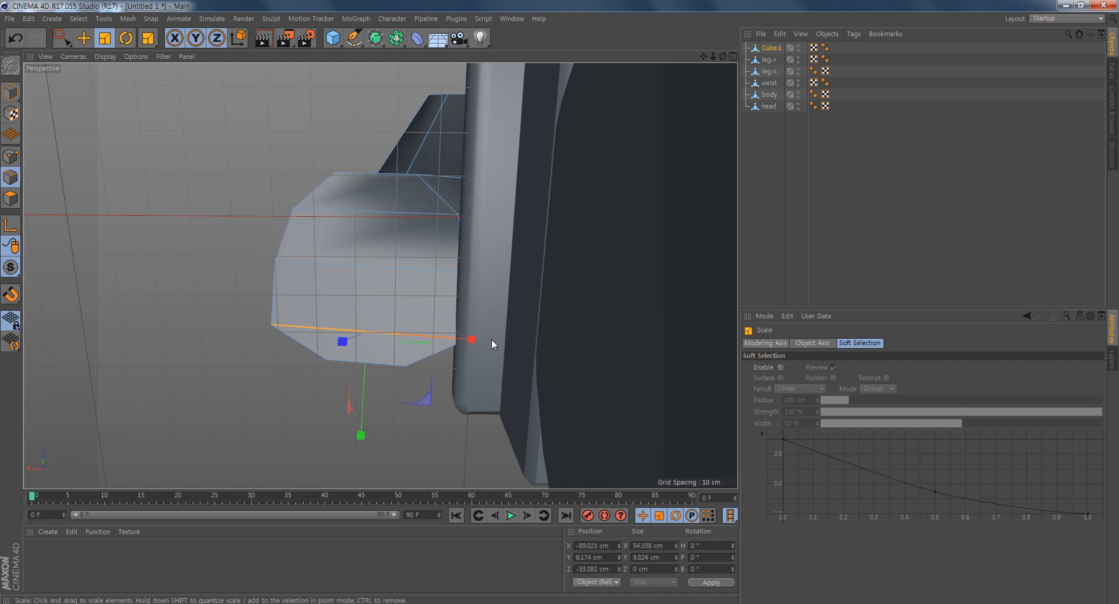
drag(468, 334, 446, 345)
alt+middle_drag(523, 339, 610, 330)
drag(554, 333, 532, 354)
click(474, 357)
click(492, 204)
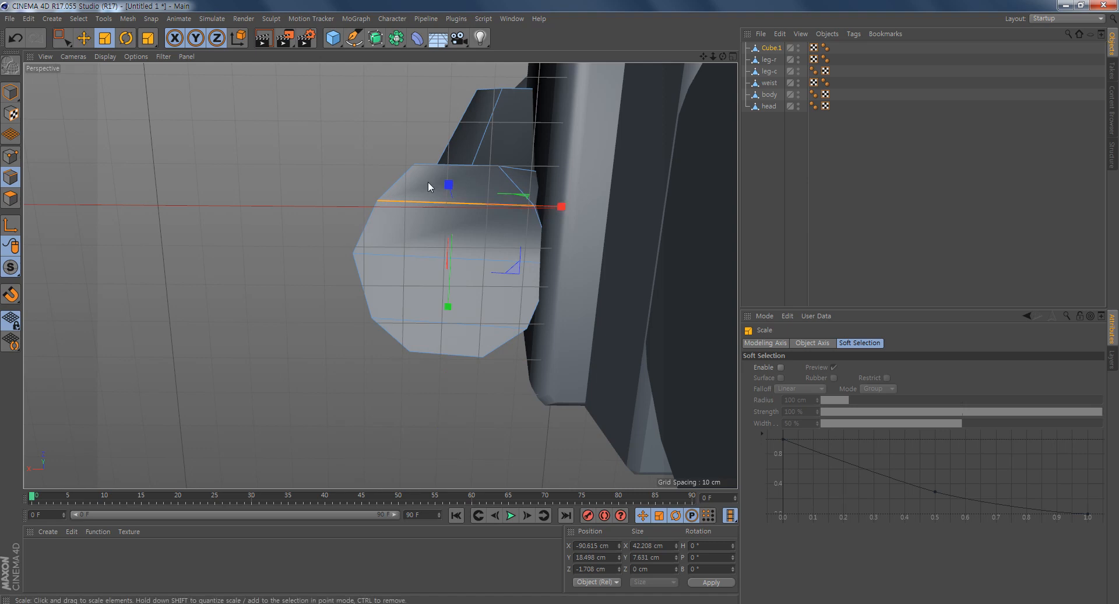
click(463, 161)
drag(529, 168, 383, 167)
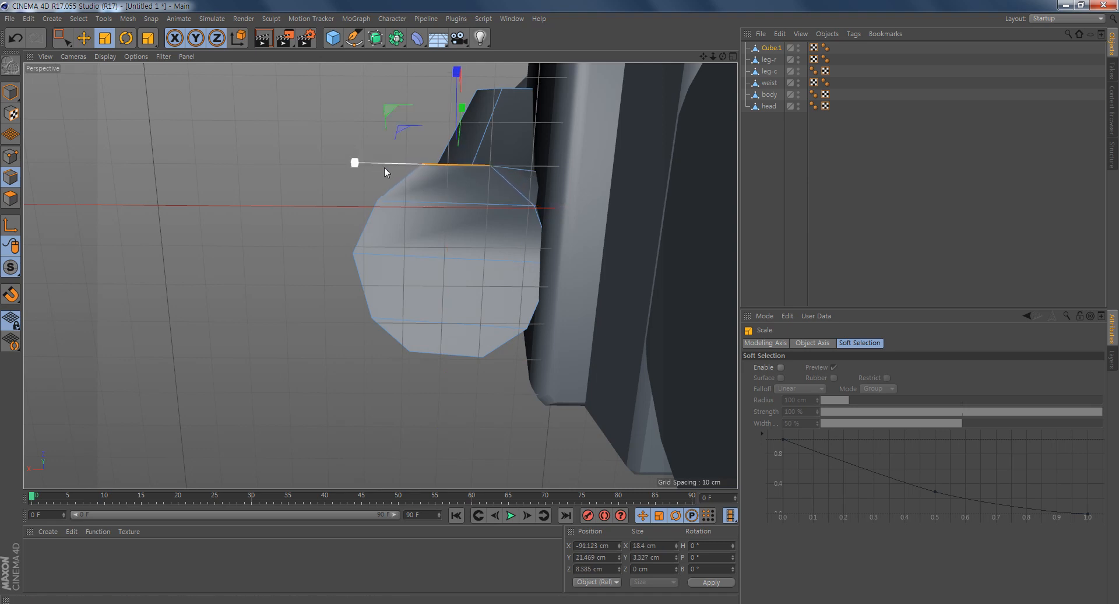
- Examine the rounded outline of the arm's wrist face from below and from the front, checking its rim edges
alt+drag(607, 243, 508, 153)
alt+drag(585, 284, 484, 337)
alt+drag(316, 335, 334, 341)
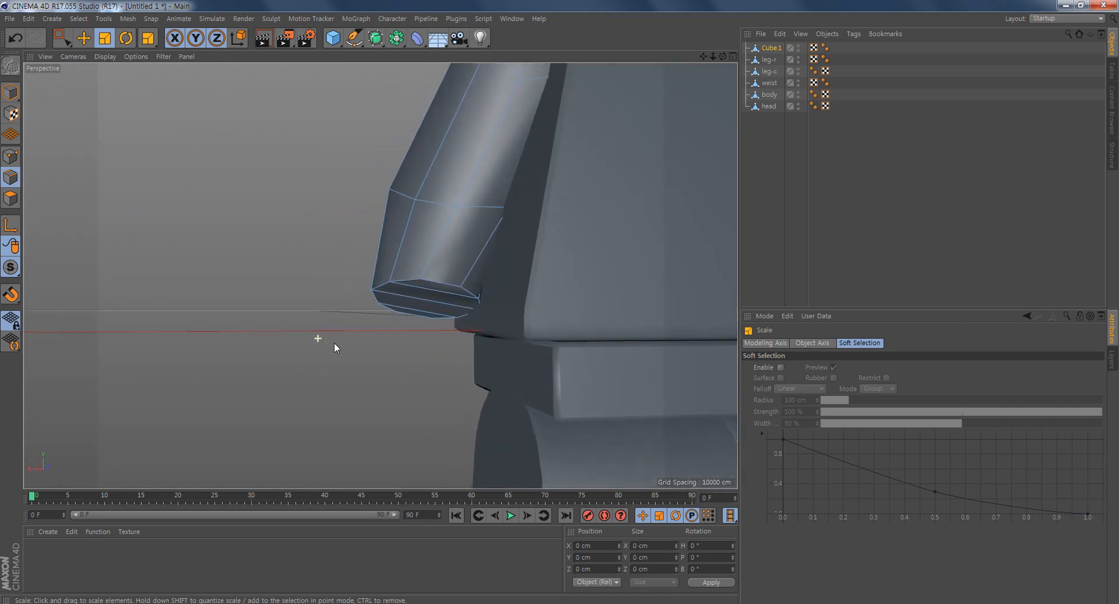
mouse_move(416, 312)
alt+mouse_down()
mouse_move(429, 327)
mouse_move(431, 309)
alt+mouse_up()
click(404, 252)
click(271, 304)
alt+drag(344, 304, 437, 258)
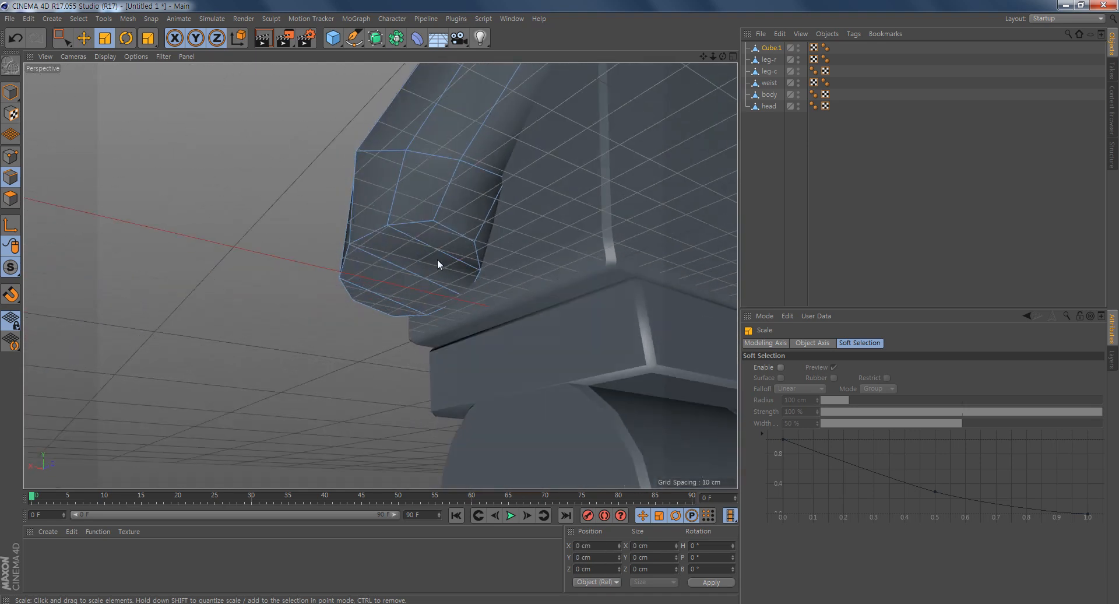
double_click(375, 231)
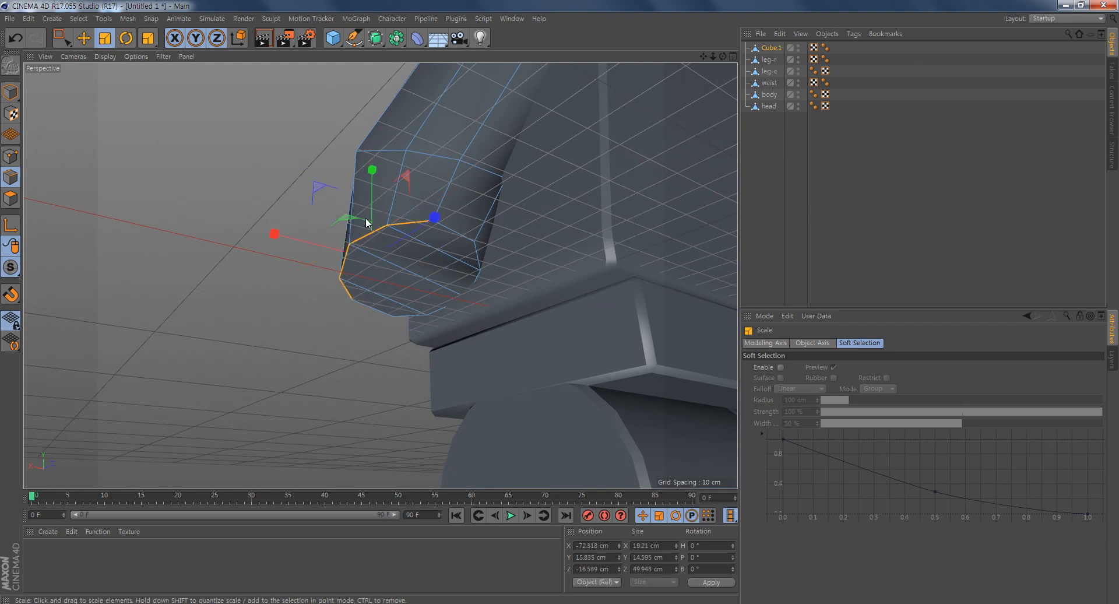
shift+double_click(446, 302)
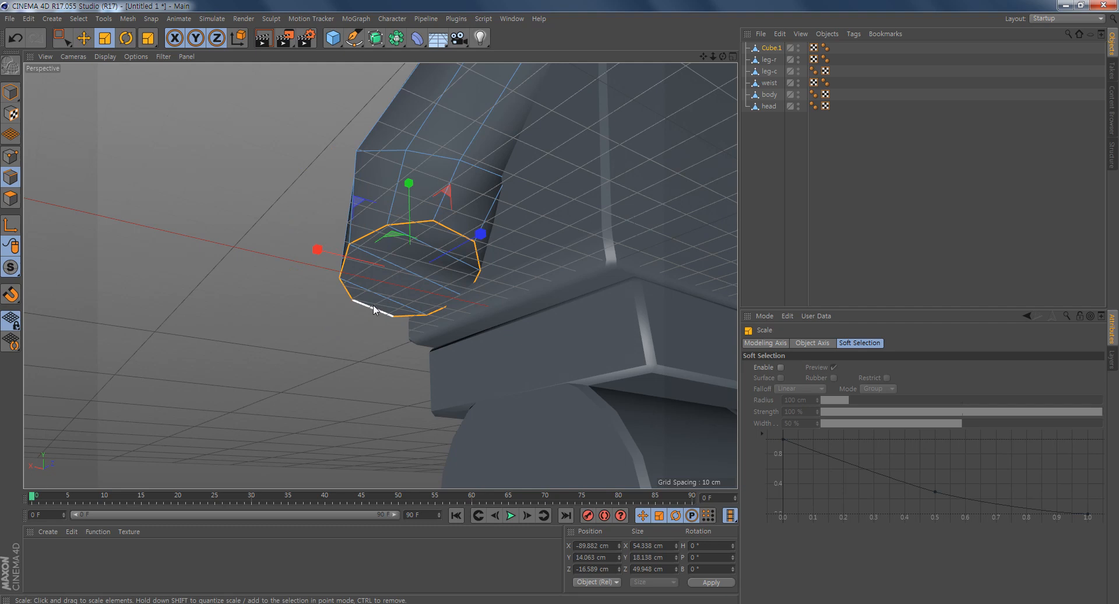
click(330, 363)
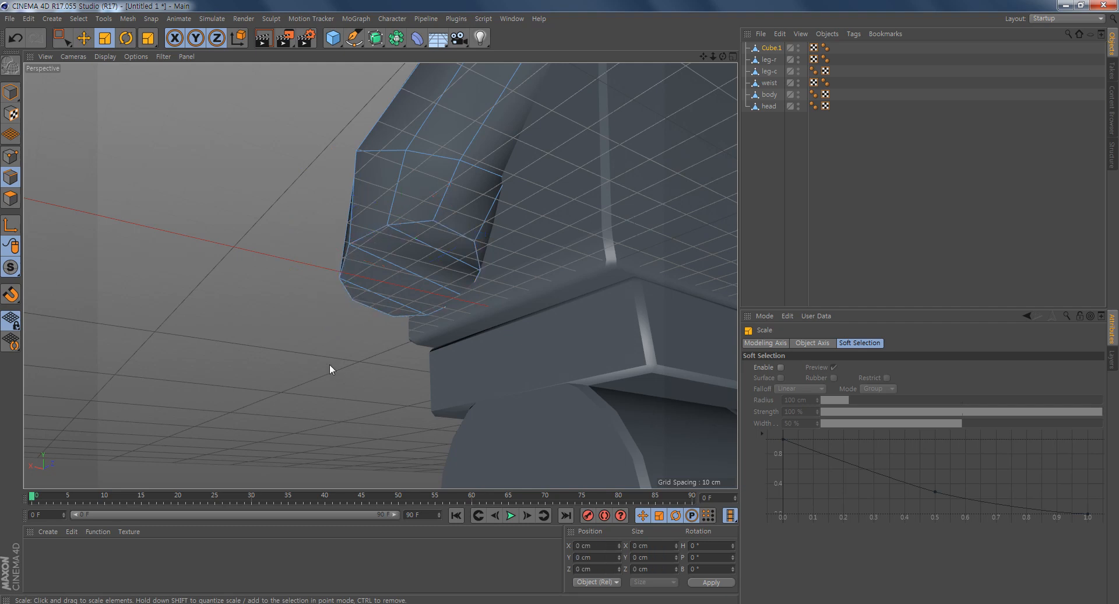
alt+drag(423, 315, 394, 337)
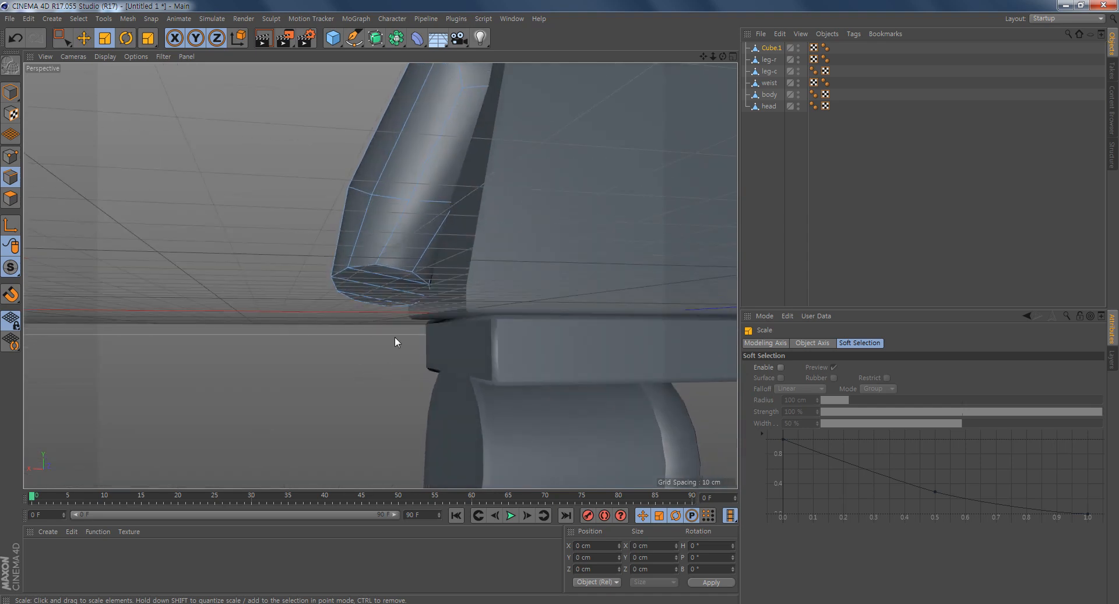
- Select all the polygons of the arm's wrist end face
middle_click(407, 296)
middle_click(587, 425)
scroll(582, 390, up, 4)
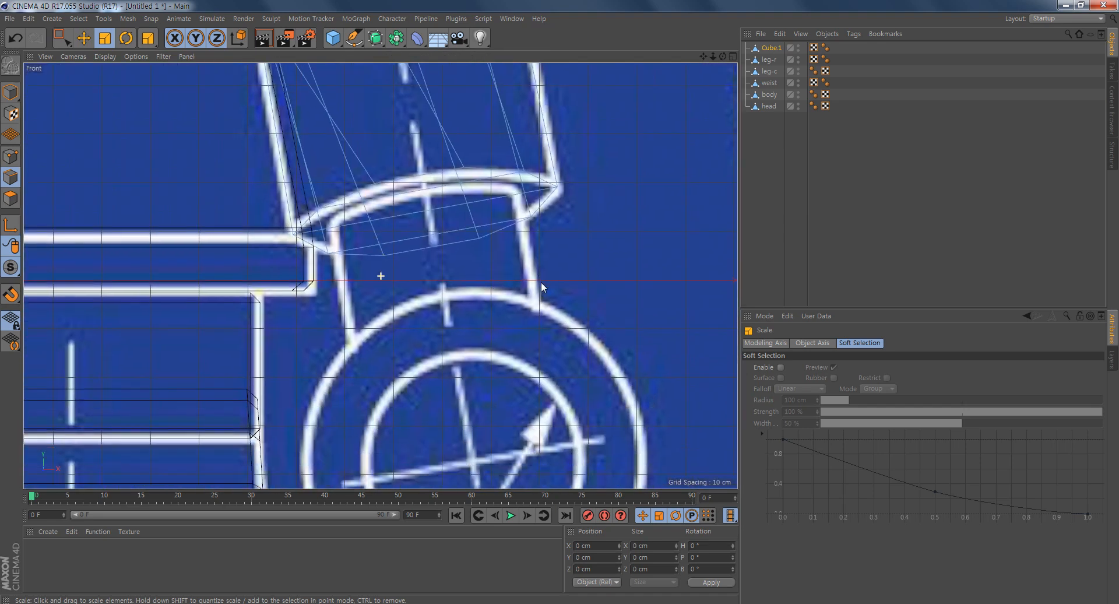
click(10, 199)
click(417, 192)
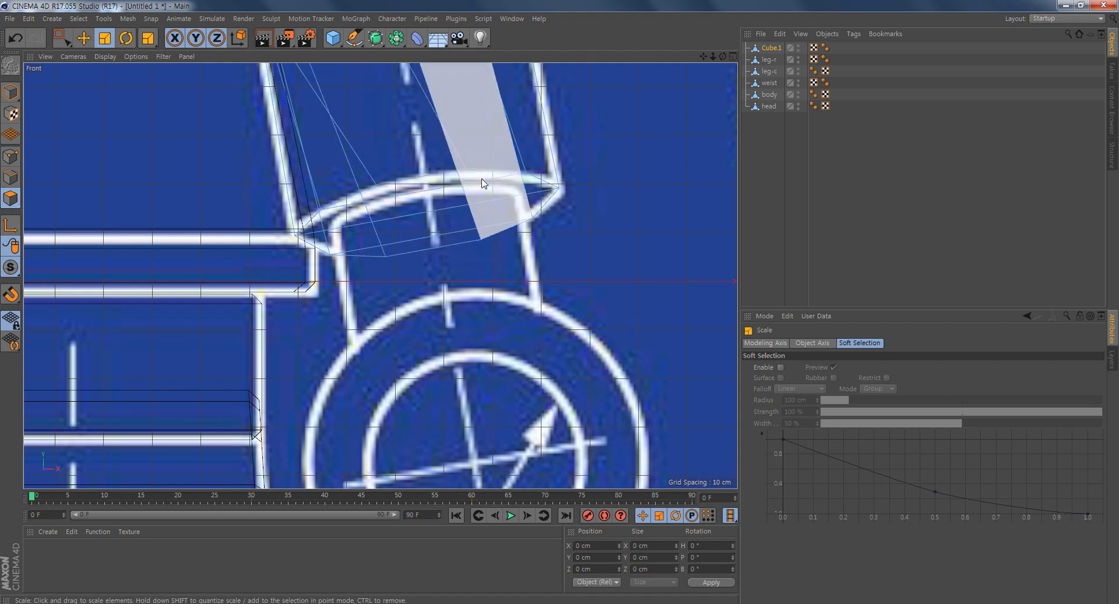
middle_click(442, 243)
alt+drag(214, 222, 233, 178)
scroll(237, 176, up, 3)
click(216, 137)
shift+click(231, 156)
shift+click(224, 170)
shift+click(206, 185)
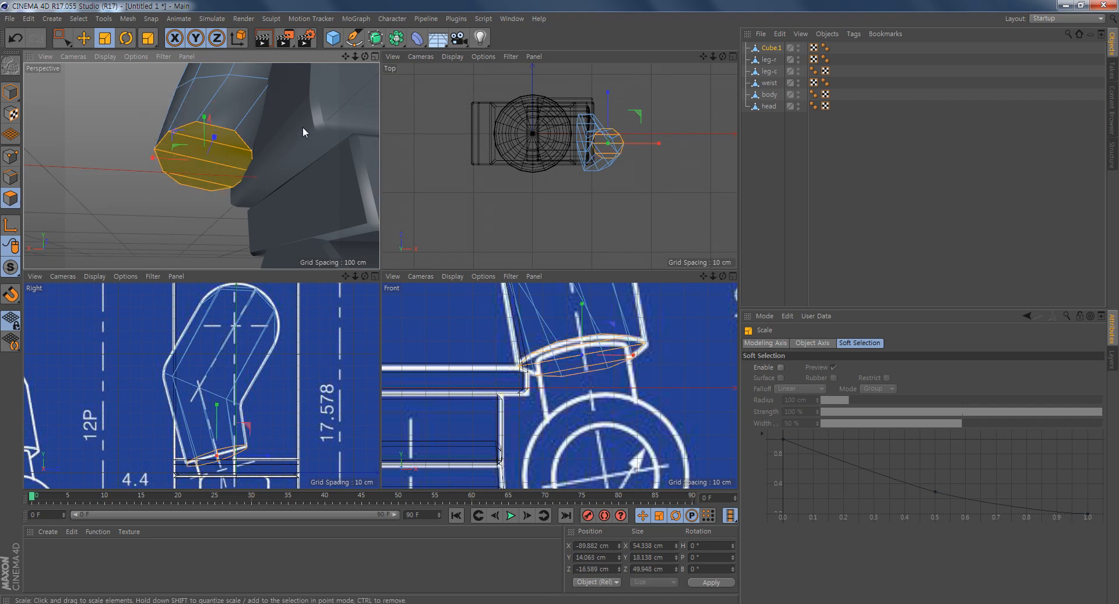
- Inset the wrist face polygons by 7.6 cm with Extrude Inner to match the blueprint's narrower wrist peg
alt+middle_drag(640, 352, 605, 353)
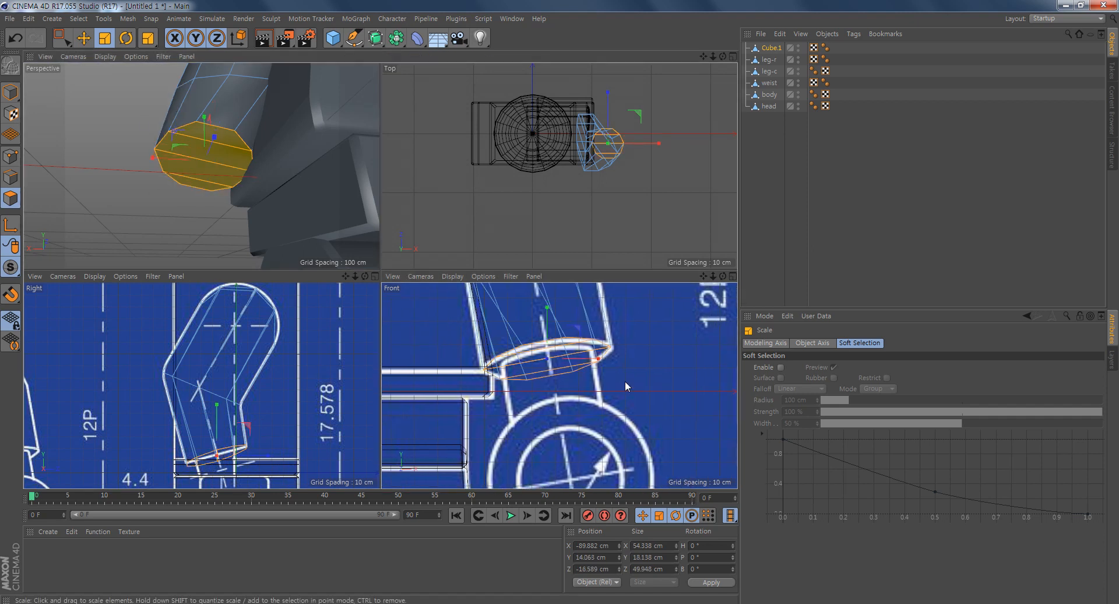
middle_click(625, 380)
right_click(543, 165)
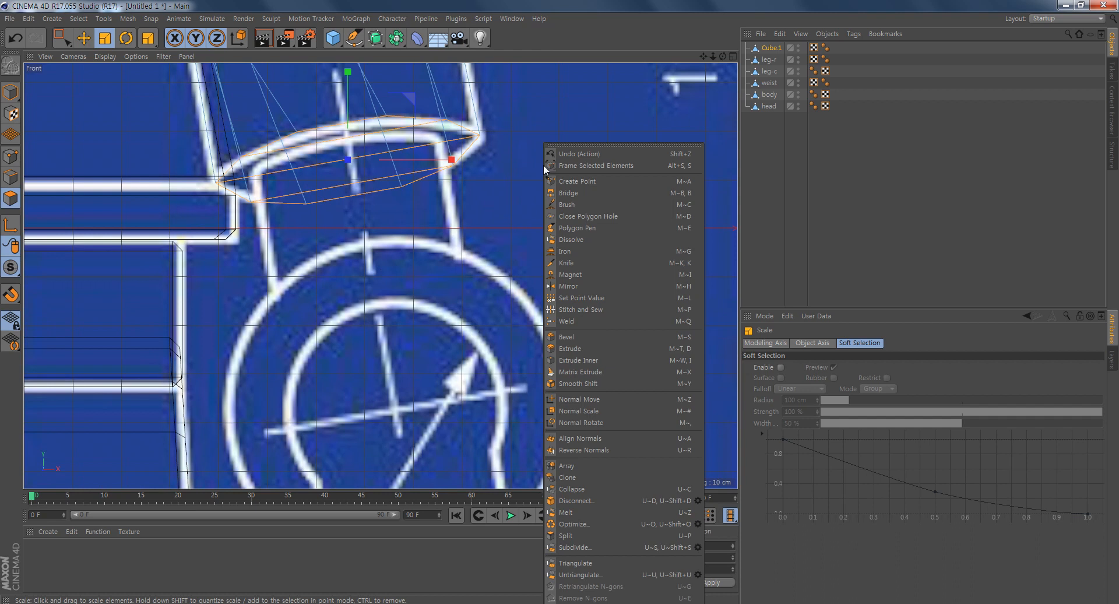
click(587, 360)
drag(586, 348, 609, 348)
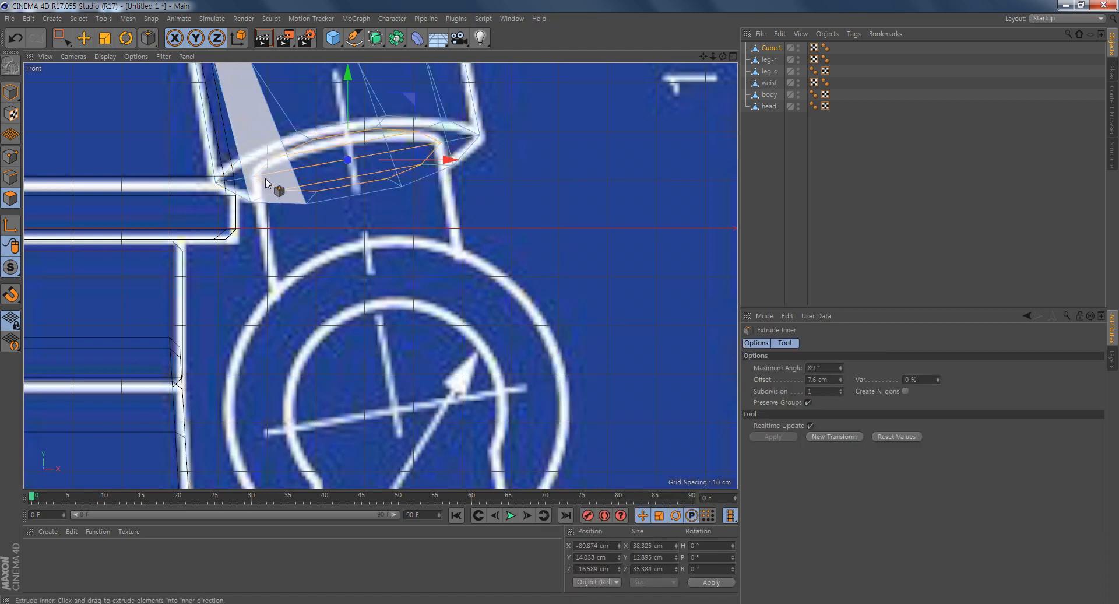
- Extrude the inset wrist polygons by 26 cm down to the blueprint's hand ring
right_click(494, 200)
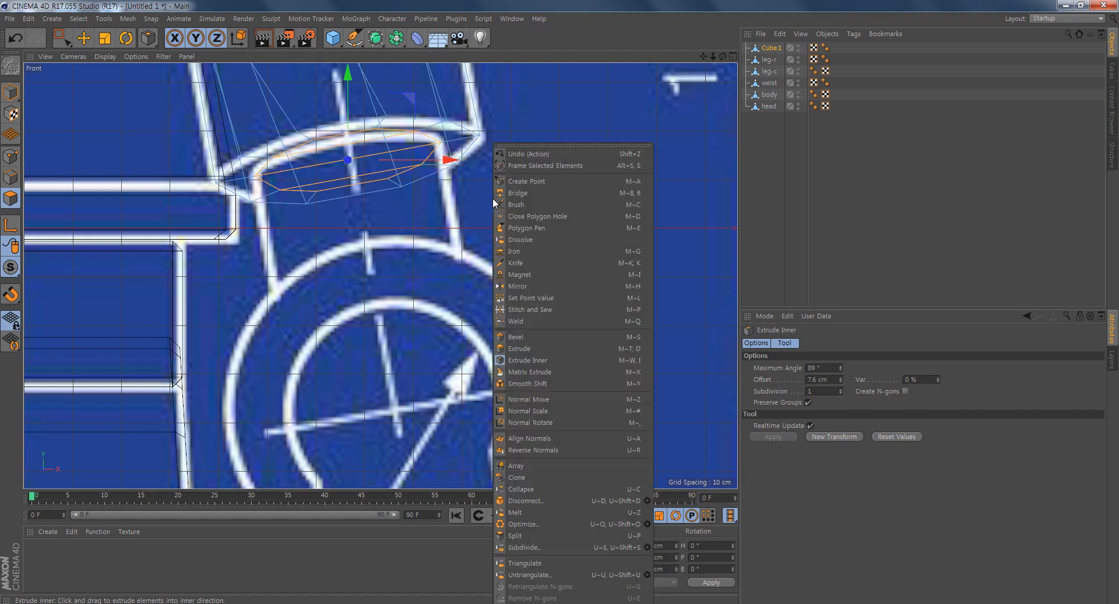
click(554, 348)
drag(302, 330, 361, 331)
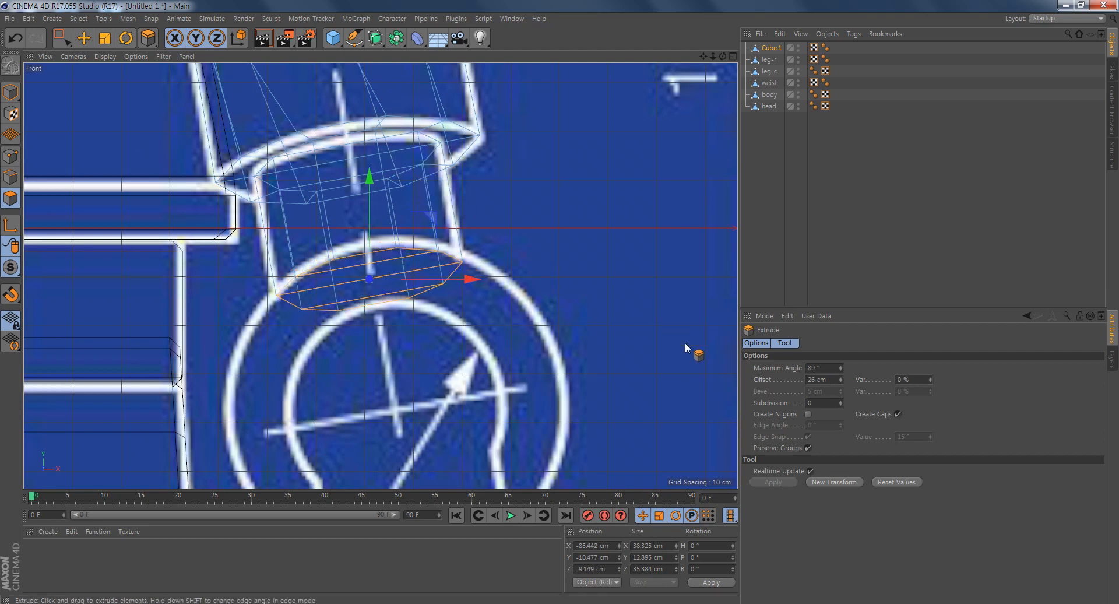
mouse_move(558, 299)
alt+mouse_down()
mouse_move(526, 271)
mouse_move(555, 280)
alt+mouse_up()
- Turn off Create Caps for the wrist extrusion
key(ctrl+shift+z)
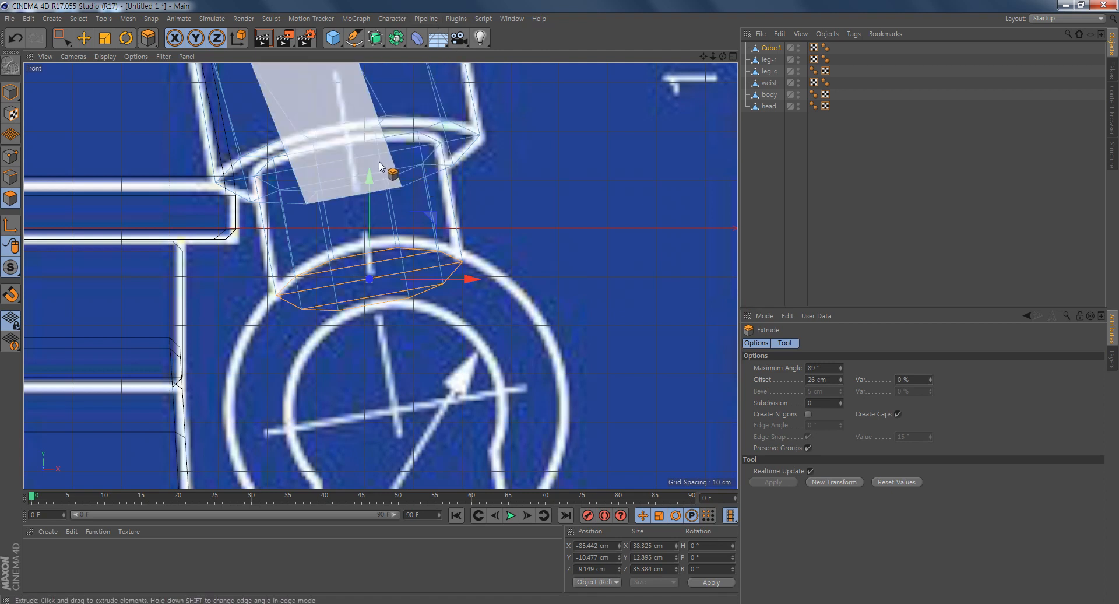
click(898, 414)
click(898, 414)
click(898, 414)
click(897, 414)
click(898, 414)
click(898, 415)
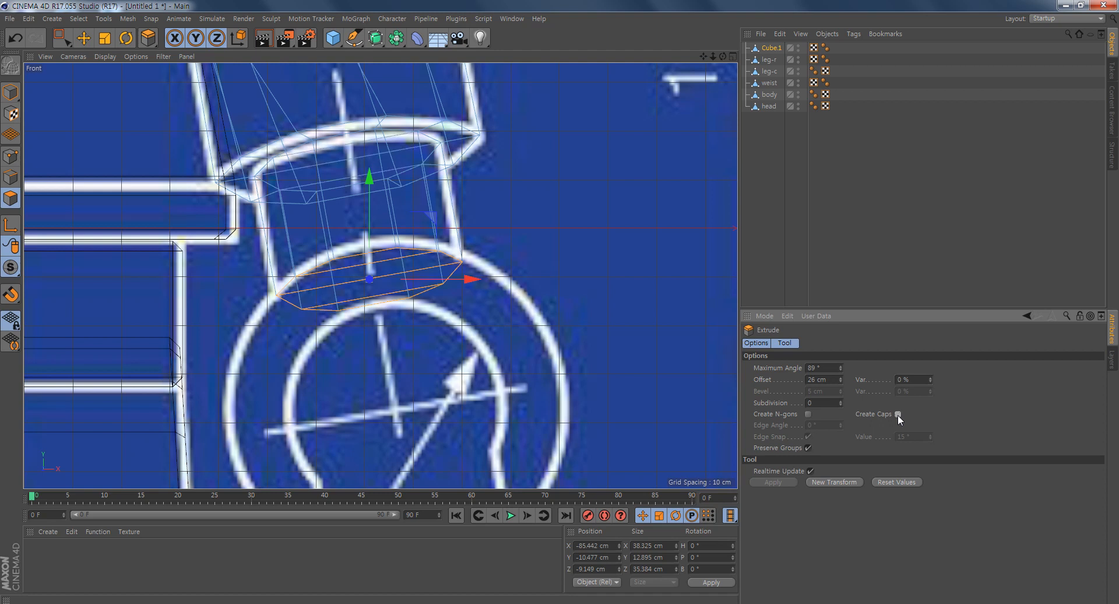
click(897, 414)
click(897, 414)
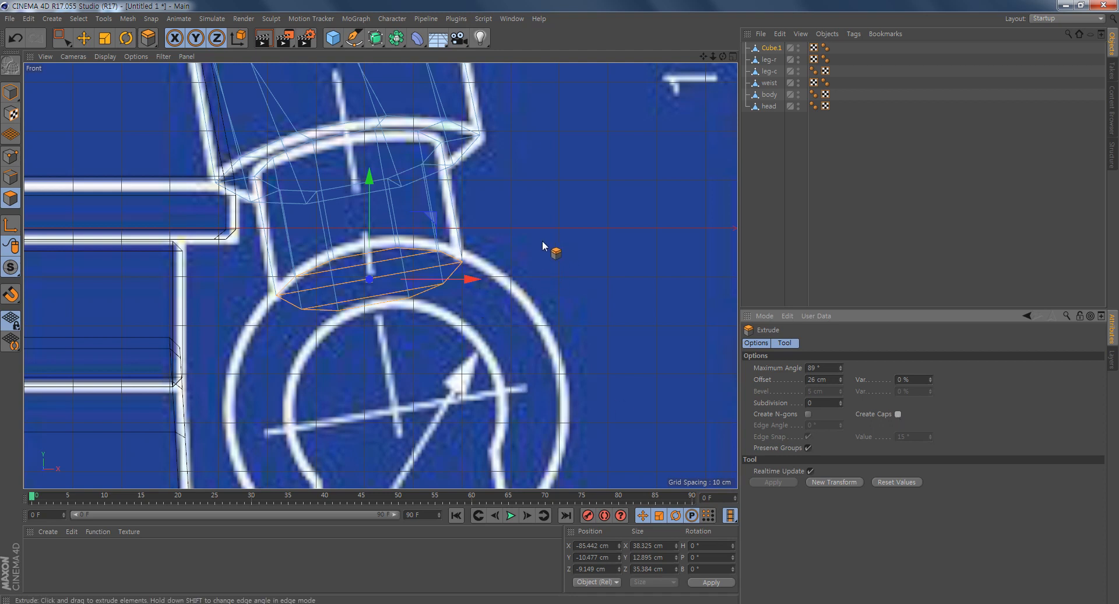
- Delete the polygons closing the lower end of the extruded wrist peg
alt+middle_drag(542, 245, 548, 278)
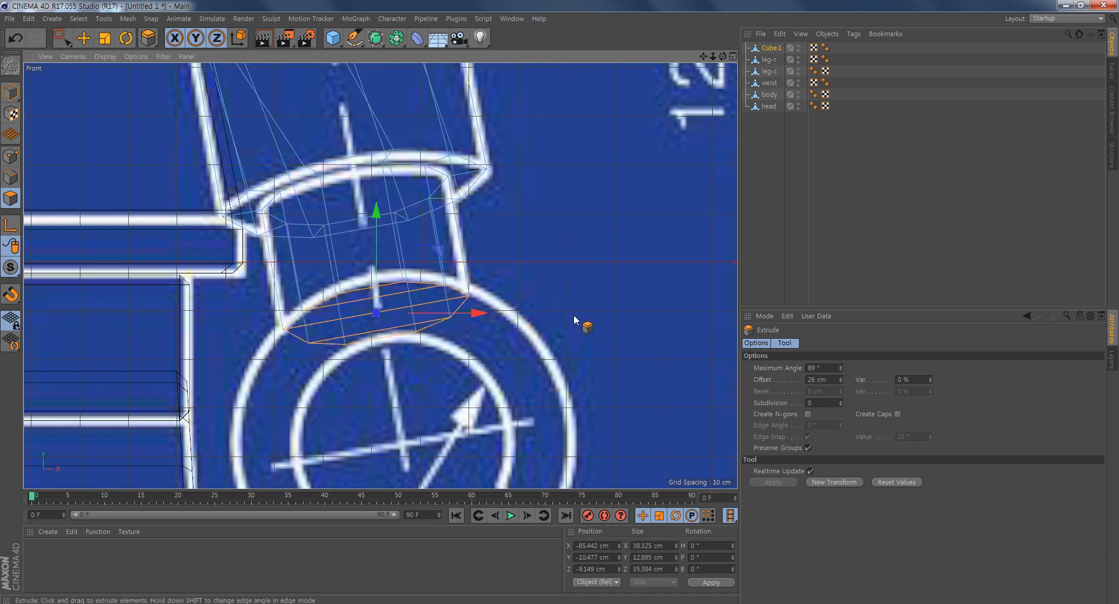
alt+middle_drag(579, 316, 576, 296)
click(579, 299)
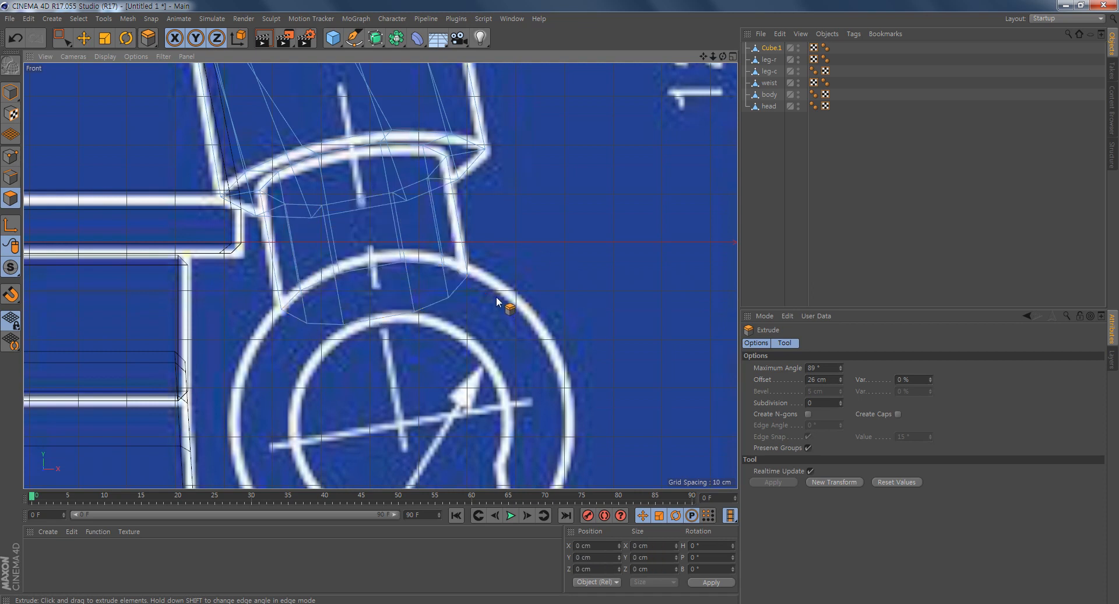
middle_click(441, 297)
mouse_move(233, 207)
alt+mouse_down()
mouse_move(240, 133)
mouse_move(297, 90)
mouse_move(325, 114)
mouse_move(234, 146)
mouse_move(192, 247)
mouse_move(216, 192)
alt+mouse_up()
- Bevel the outer rim edge loop at the arm's wrist end with a 2 cm offset
click(7, 180)
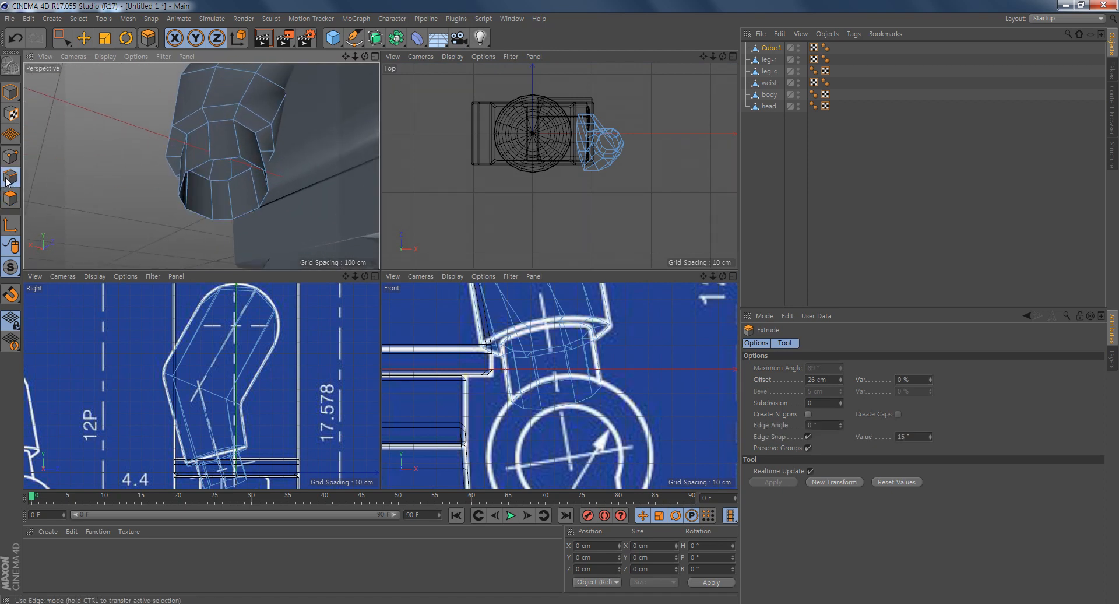
click(83, 37)
double_click(215, 106)
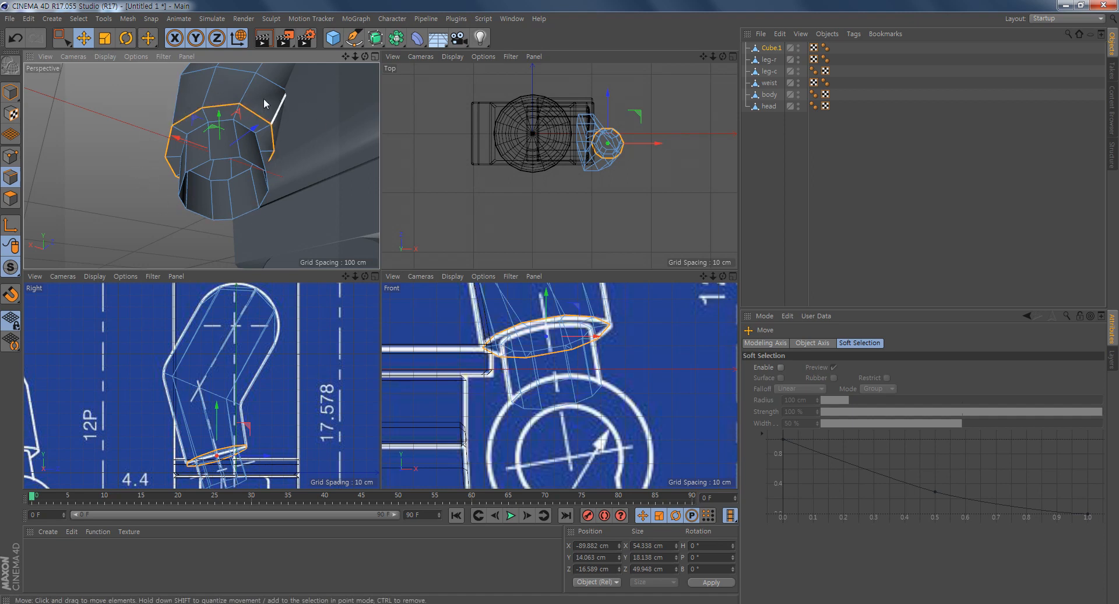
alt+drag(137, 156, 145, 190)
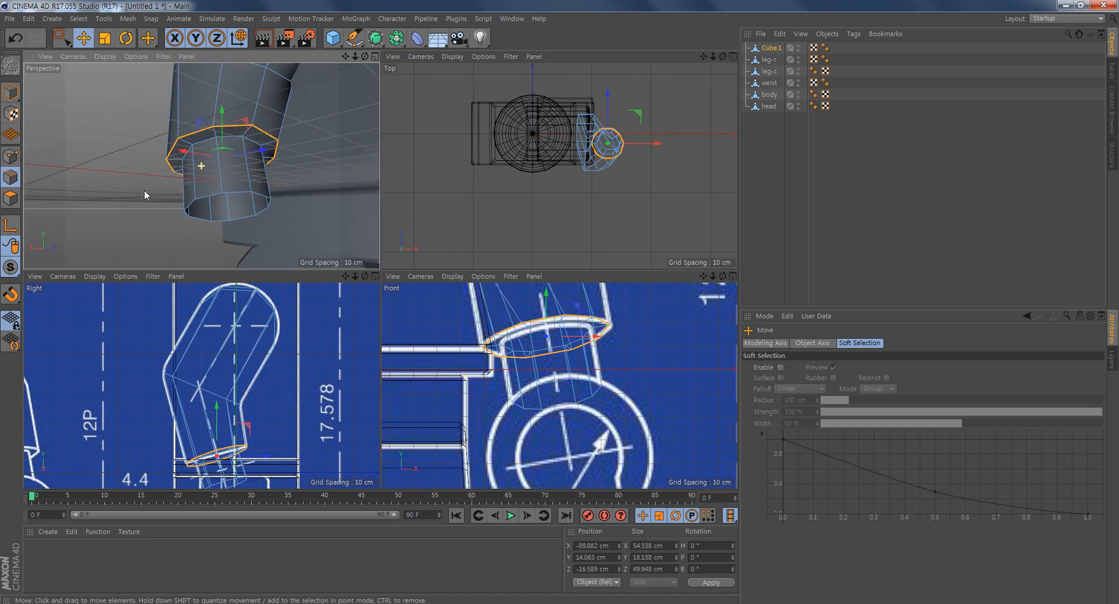
right_click(111, 180)
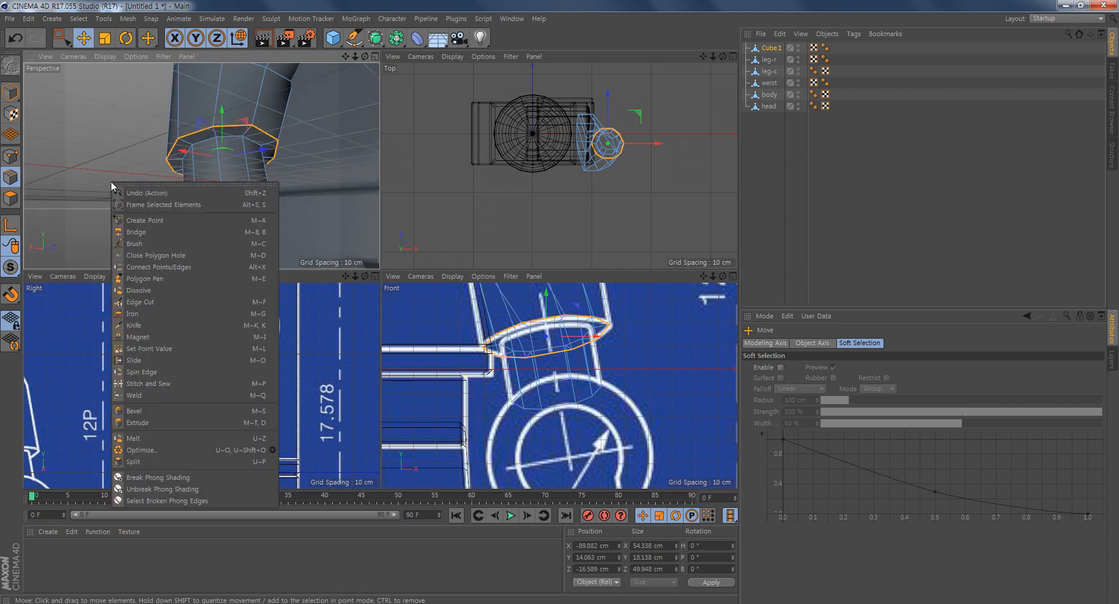
click(139, 411)
drag(147, 197, 154, 197)
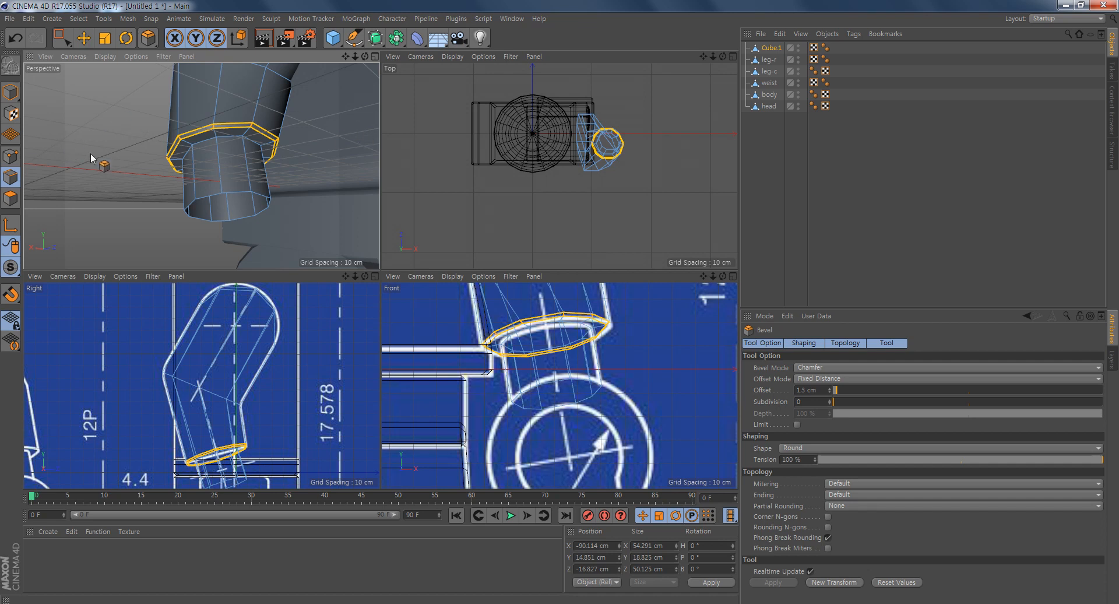
click(828, 390)
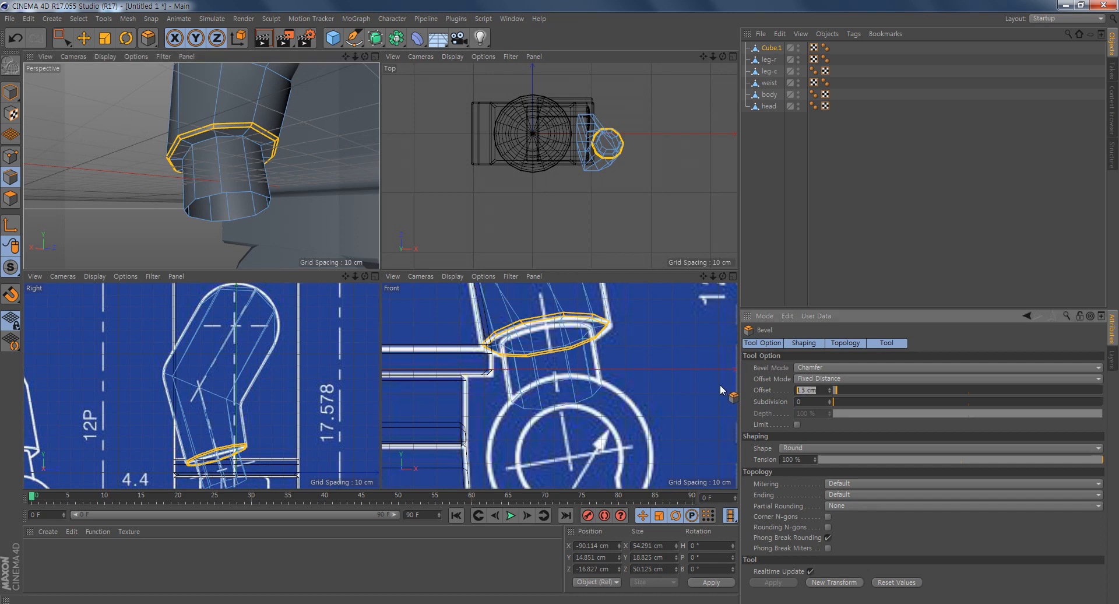
text(2)
key(Return)
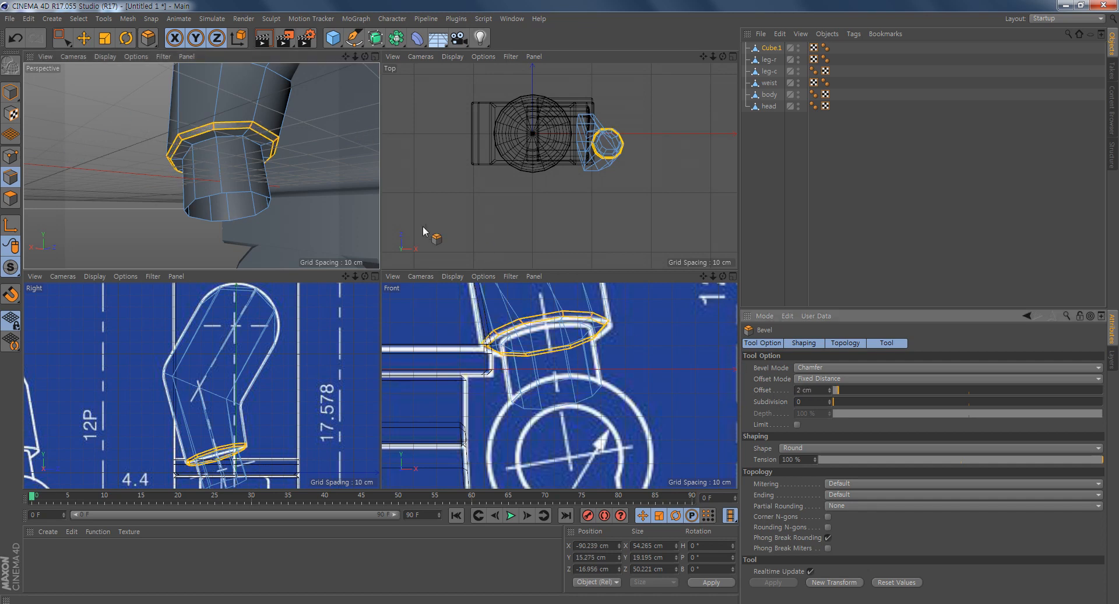
- Rename the arm object as arm-r
scroll(200, 157, down, 8)
scroll(201, 172, up, 5)
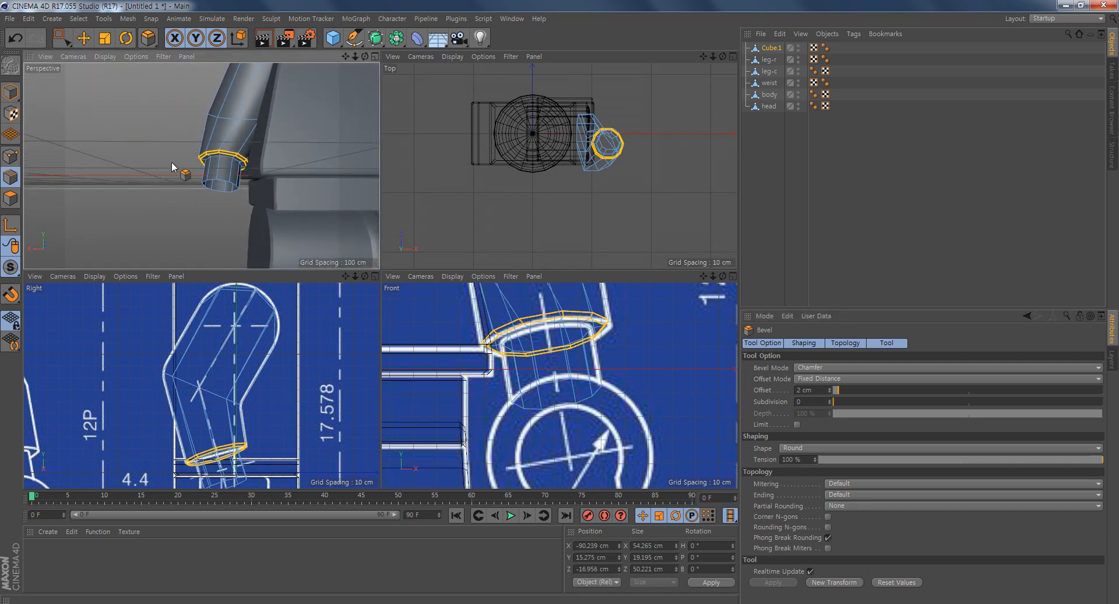
click(774, 49)
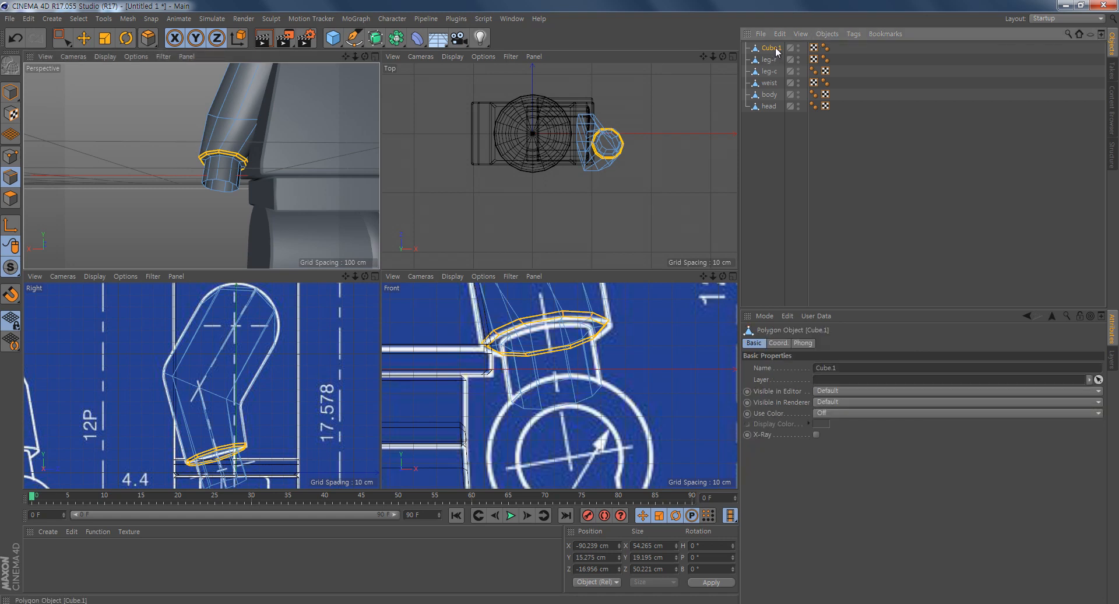
double_click(776, 49)
text(arm-r)
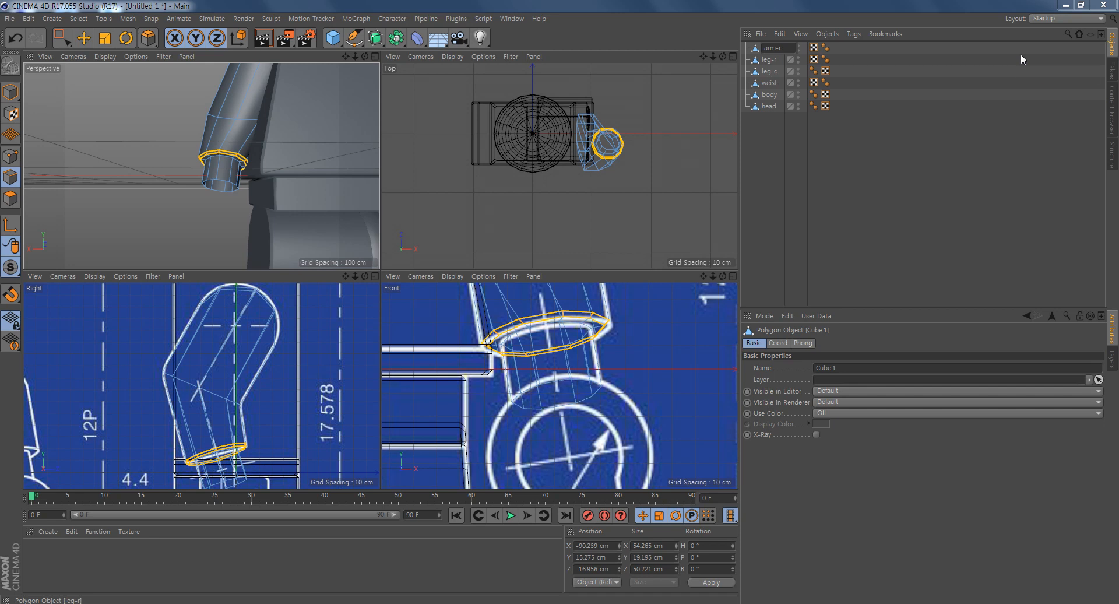
key(Return)
- Add a cylinder primitive as the base for the hand
alt+middle_drag(235, 218, 213, 174)
alt+middle_drag(582, 425, 575, 374)
scroll(596, 397, down, 3)
middle_click(574, 392)
click(11, 91)
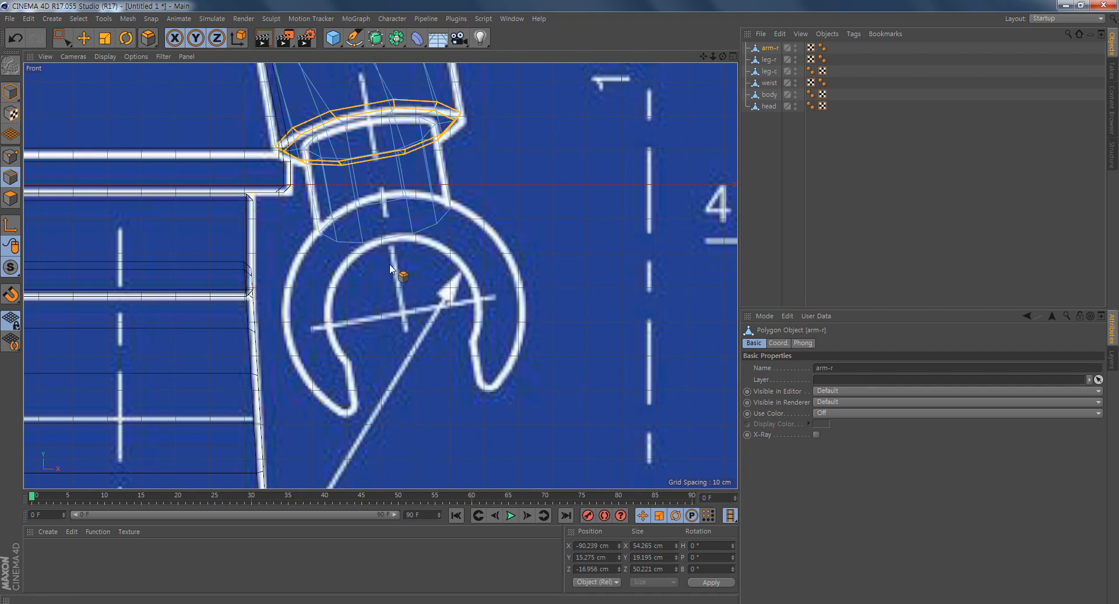
key(e)
drag(332, 38, 366, 43)
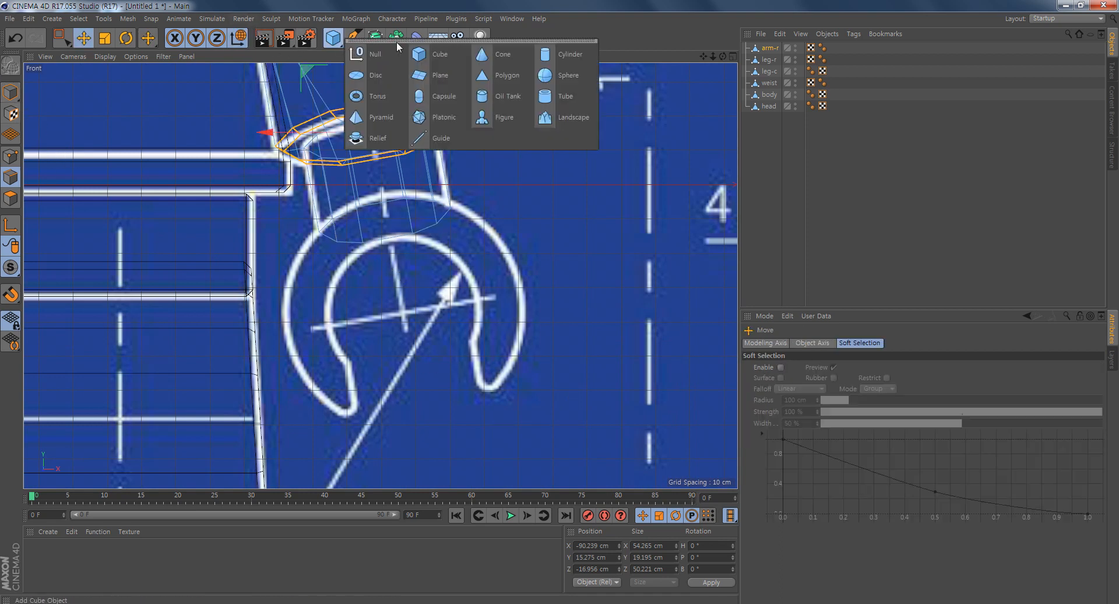
click(557, 55)
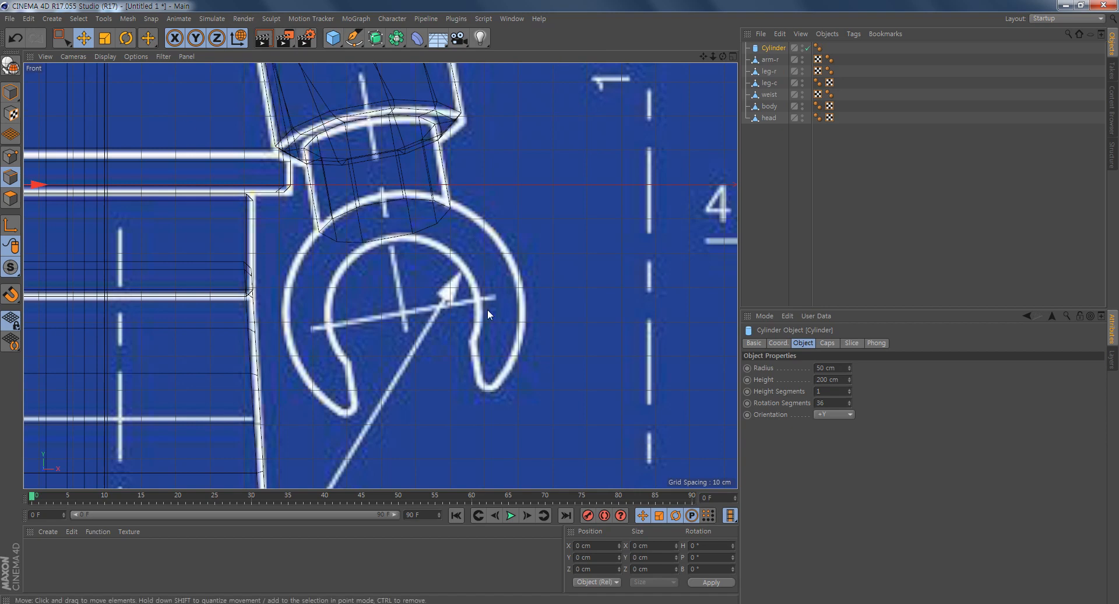
- Orient the cylinder along +Z and set its rotation segments to 20
scroll(475, 294, down, 10)
scroll(440, 317, up, 3)
alt+middle_drag(502, 318, 484, 298)
click(784, 343)
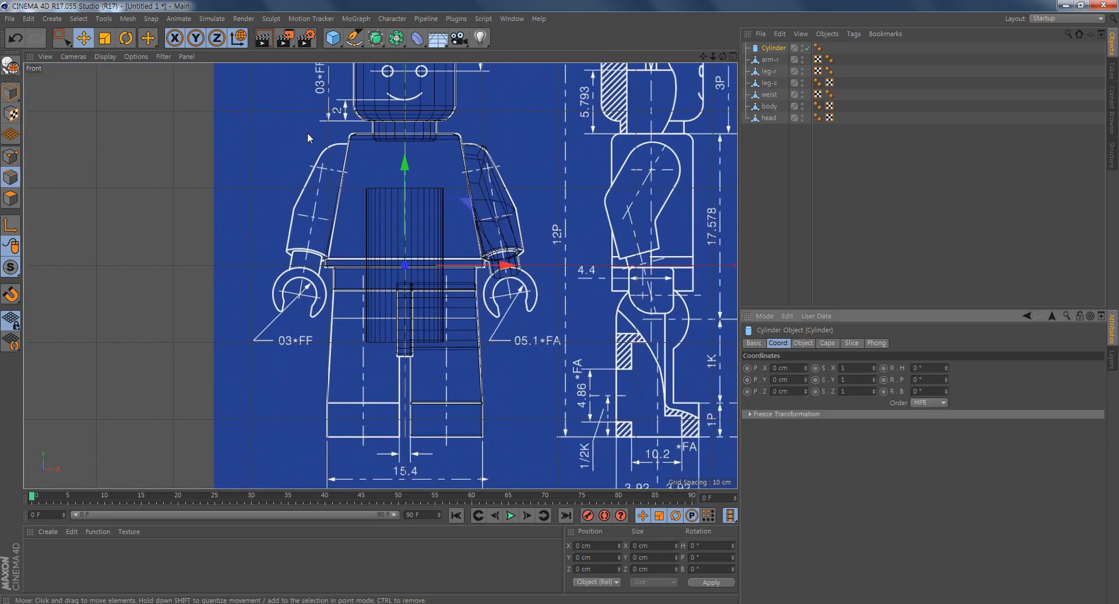
click(10, 93)
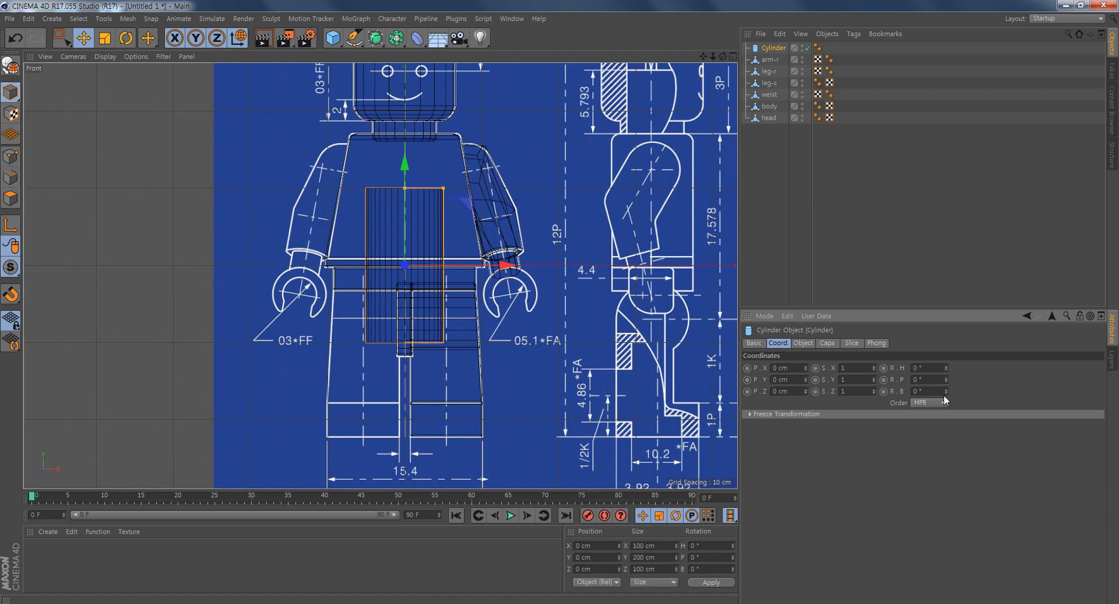
click(803, 343)
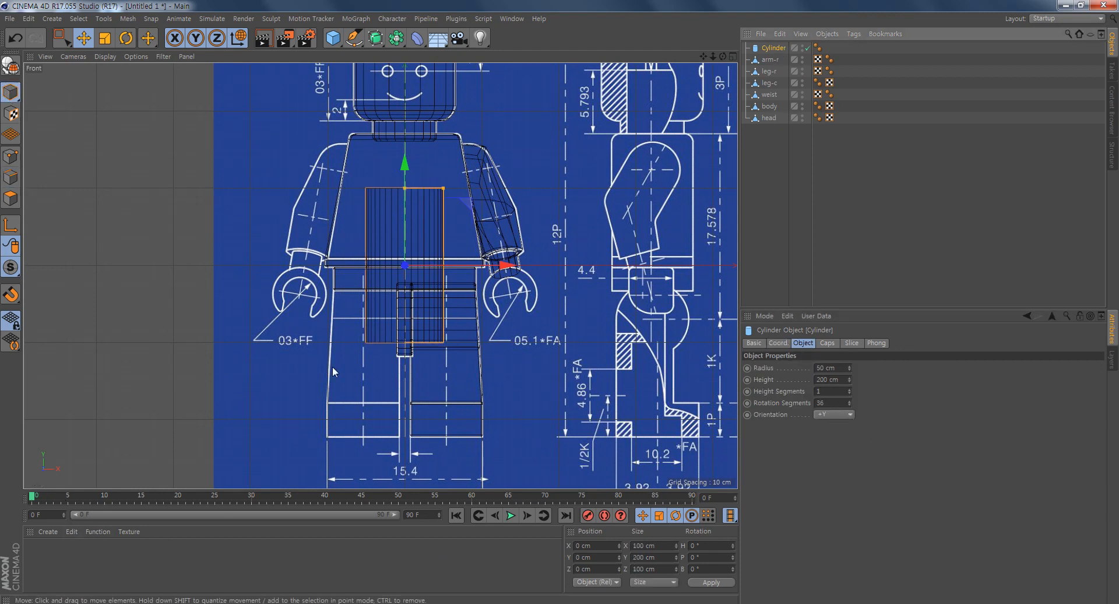
click(833, 415)
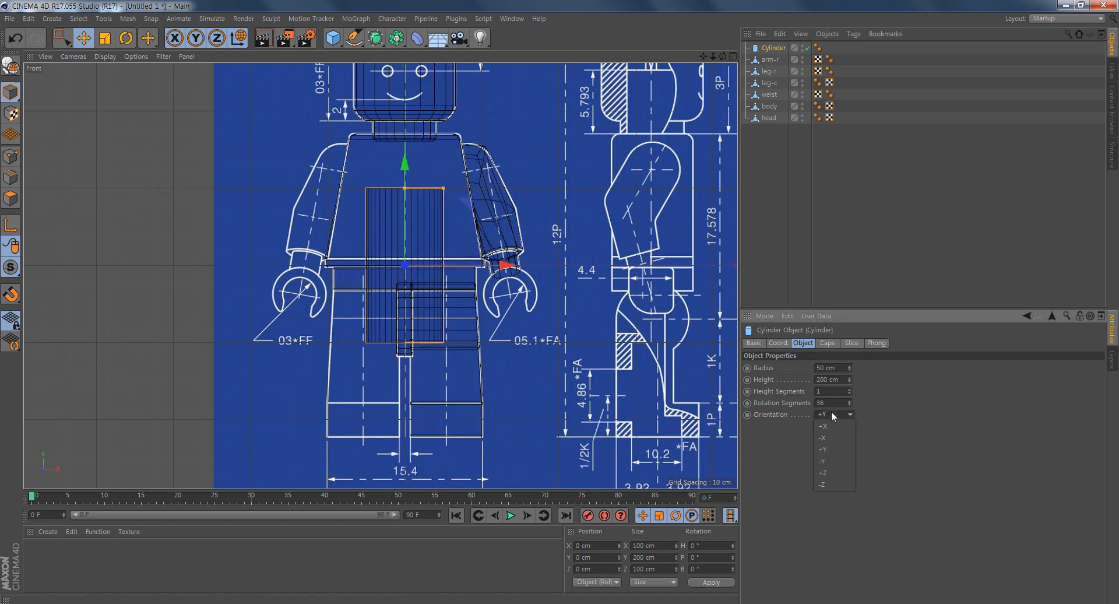
click(836, 474)
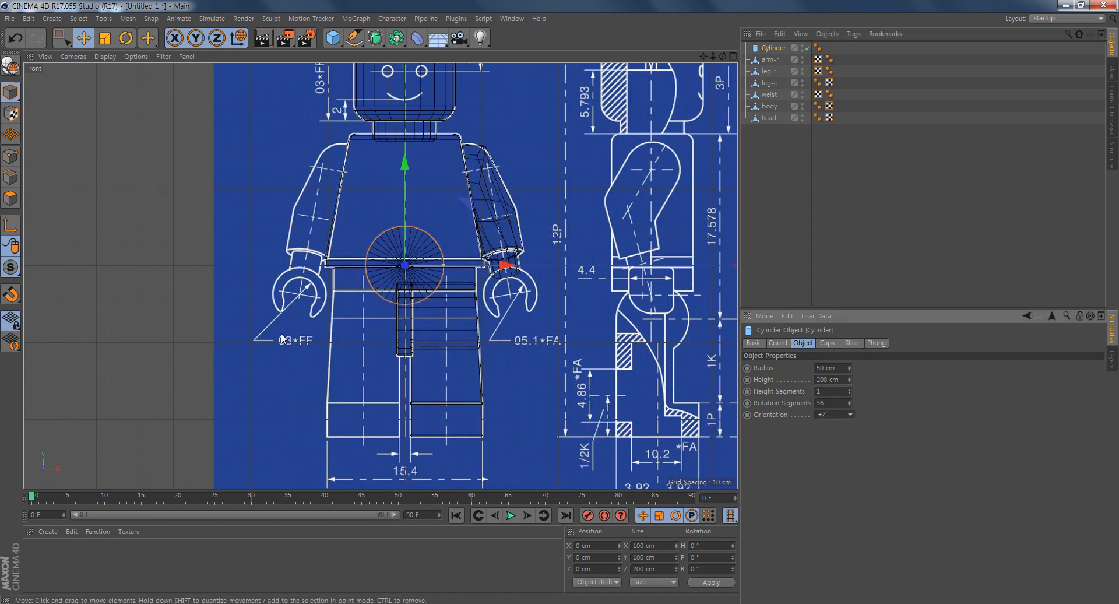
scroll(542, 308, up, 4)
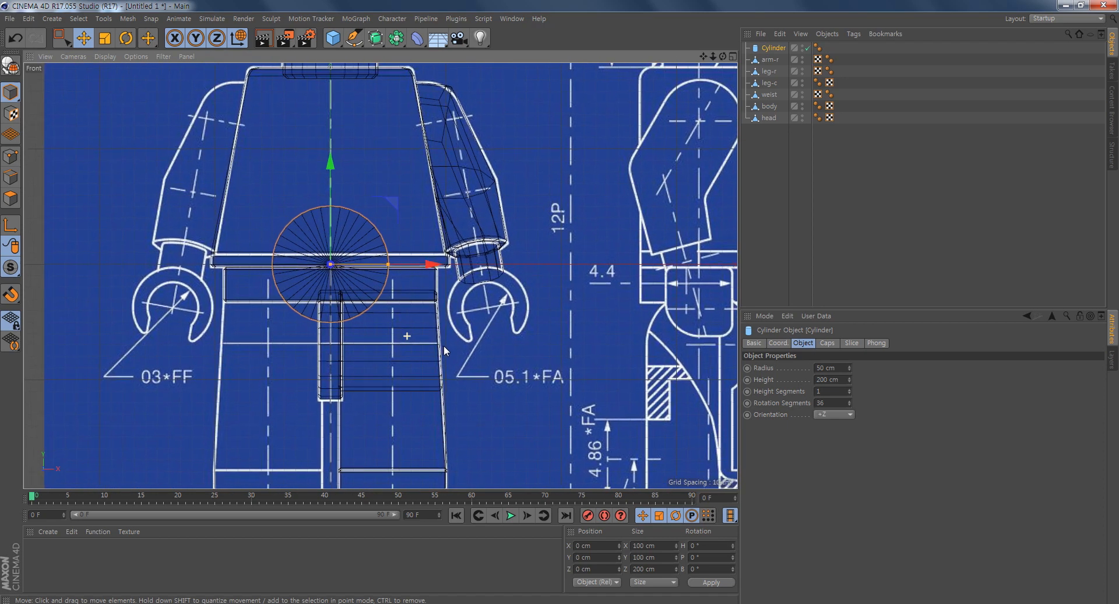
click(831, 403)
text(20)
key(Return)
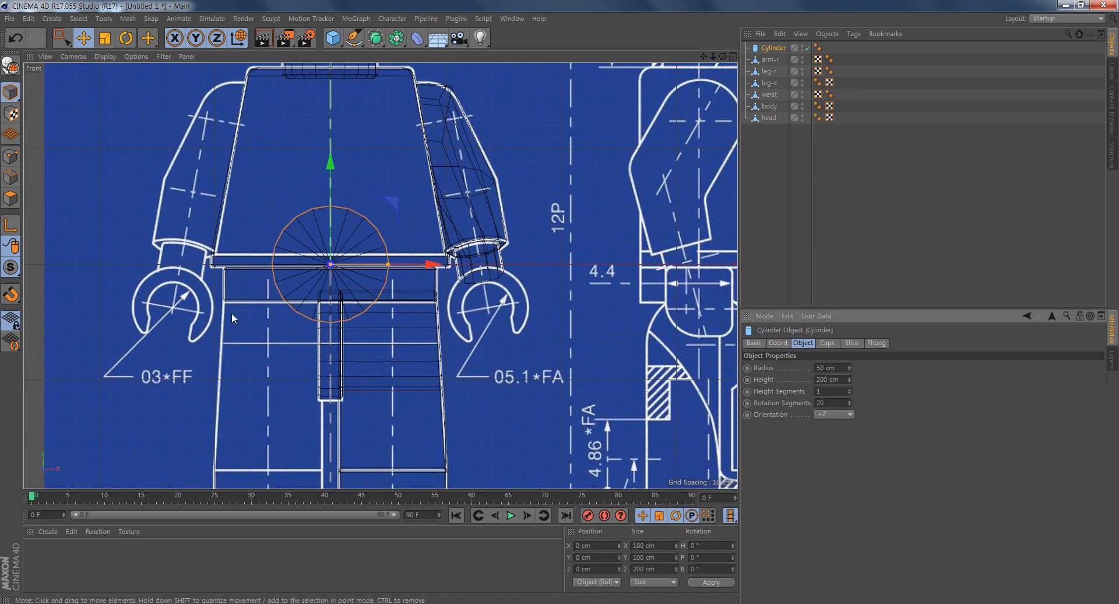
- Center the cylinder on the blueprint hand below the arm and resize its radius to about 35.4 cm, matching the outer outline
scroll(366, 313, up, 4)
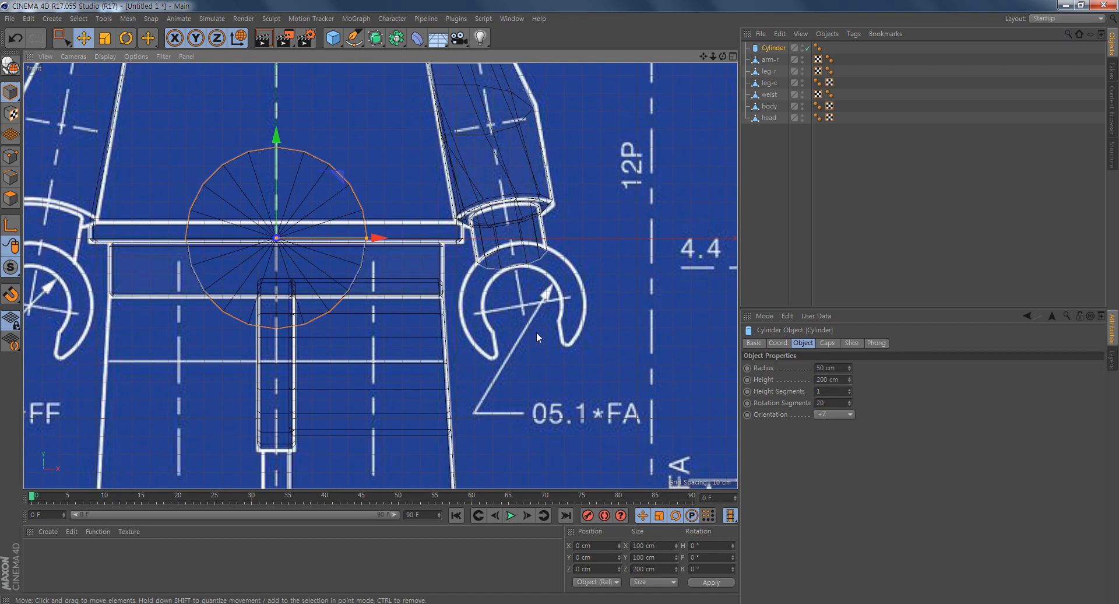
alt+middle_drag(536, 331, 474, 327)
drag(315, 195, 526, 242)
scroll(553, 300, up, 5)
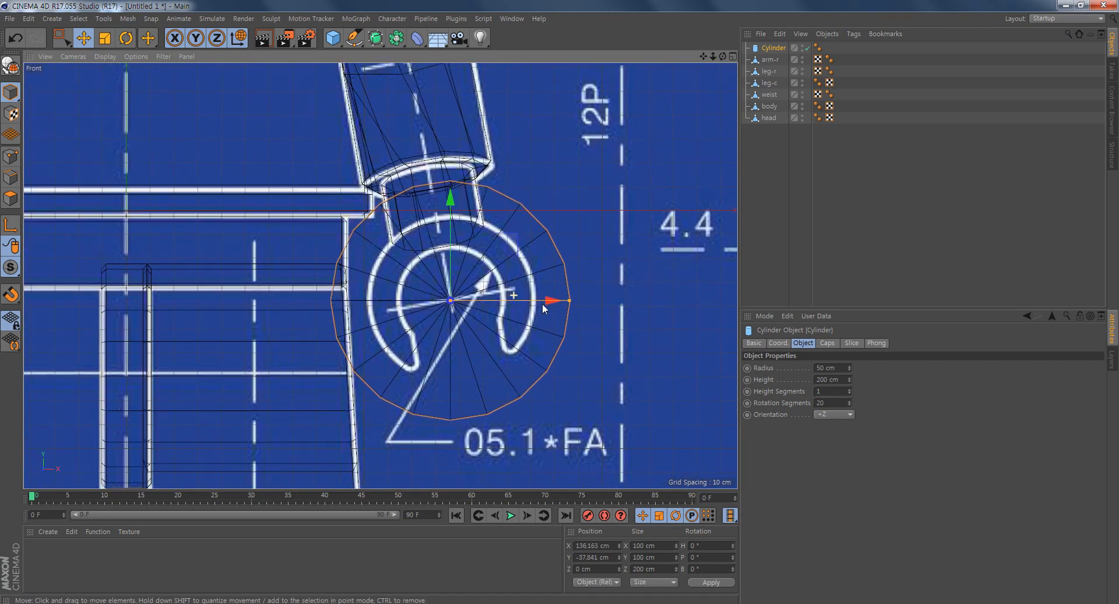
drag(573, 302, 540, 306)
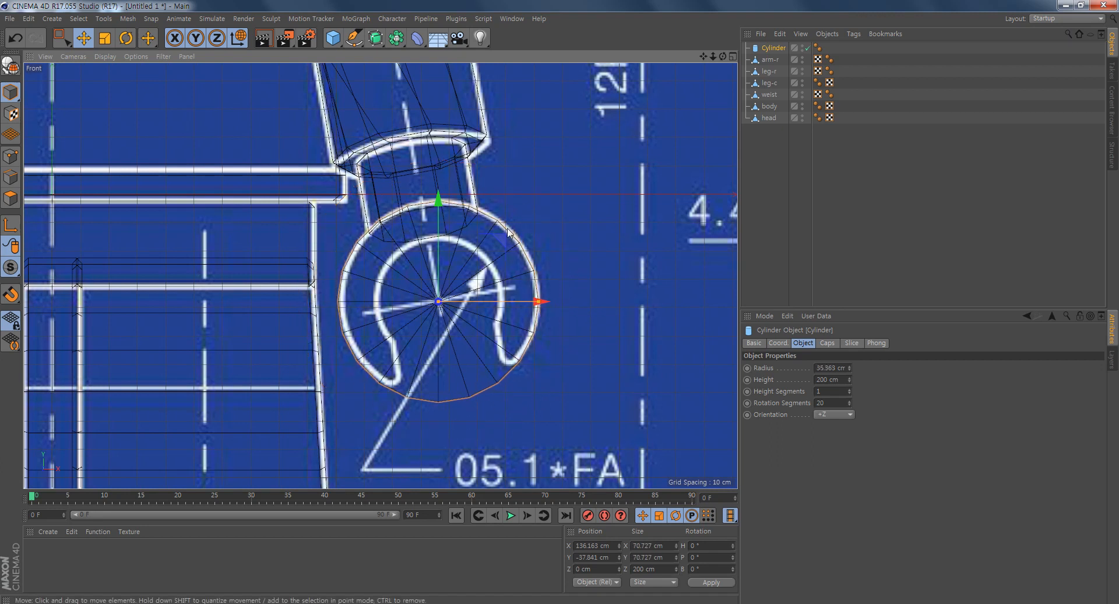
drag(504, 239, 505, 239)
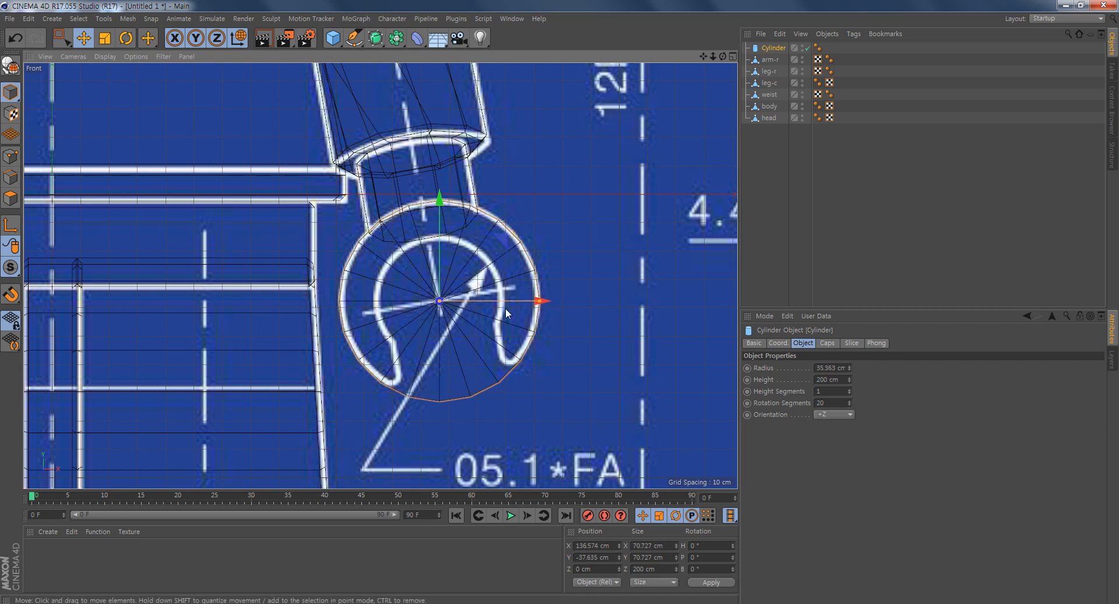
alt+middle_drag(518, 350, 499, 342)
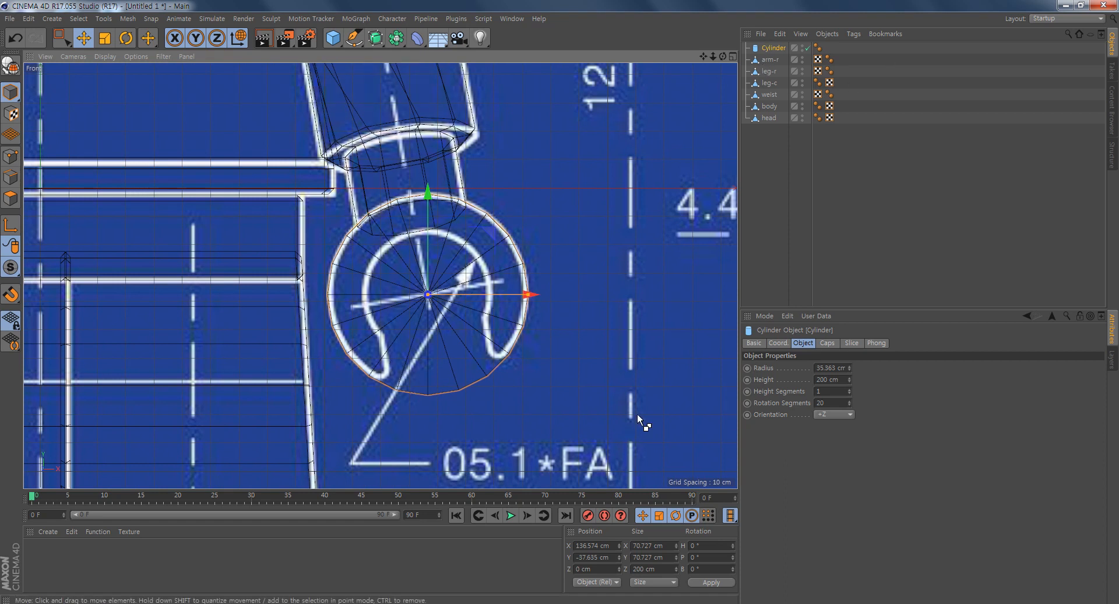
- Duplicate the hand cylinder and reduce the copy's radius to about 22.4 cm, matching the hand's inner outline
key(ctrl+c)
key(ctrl+v)
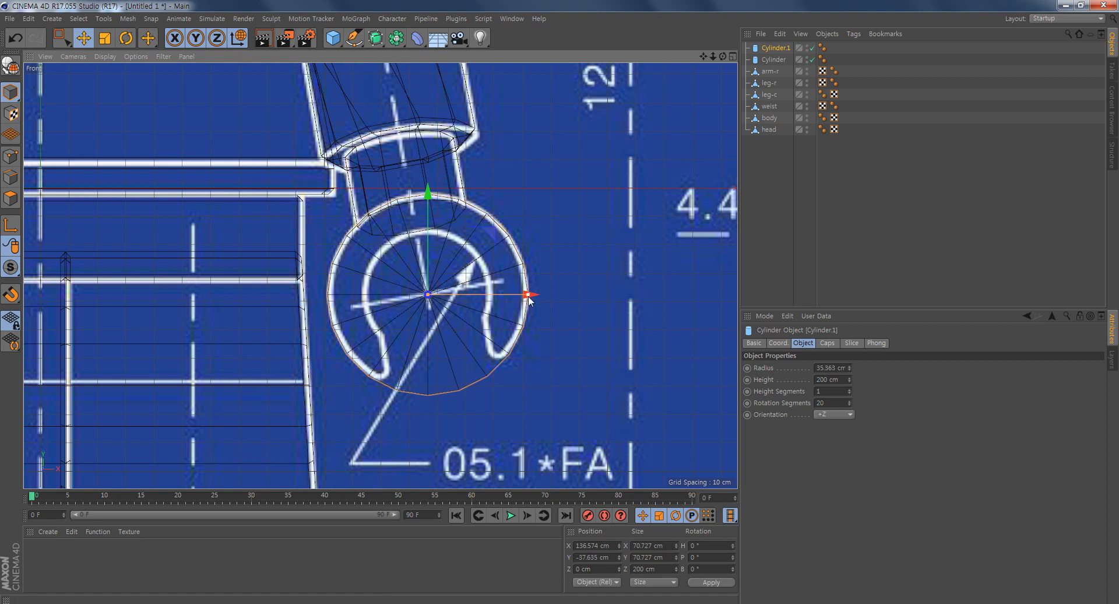
drag(528, 297, 492, 296)
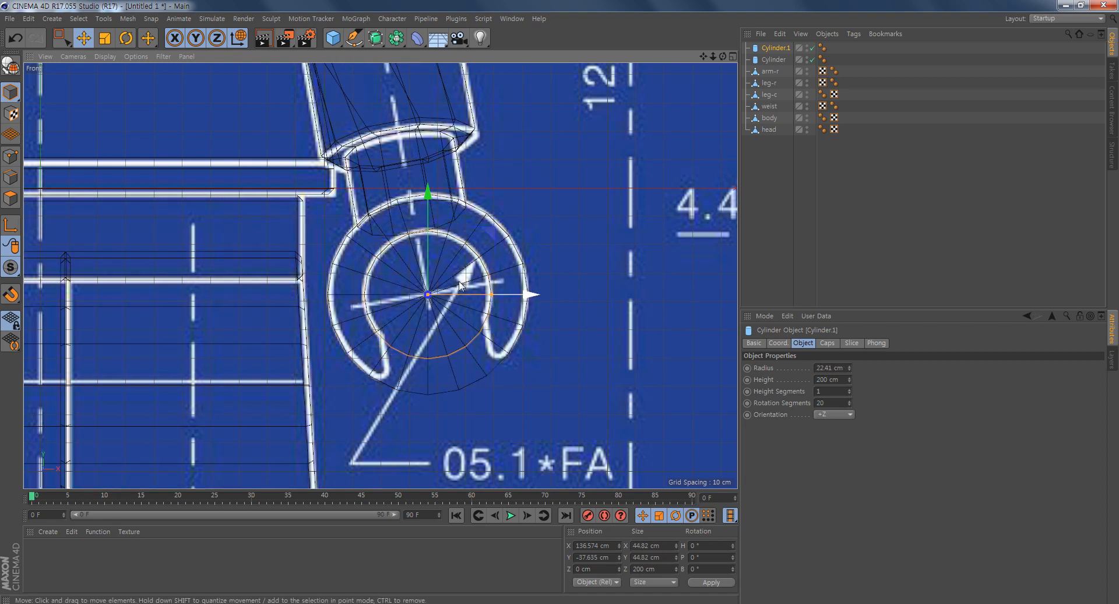
- Add a Boole object and nest both cylinders in it, with the larger one first so the smaller is subtracted
click(395, 46)
click(598, 56)
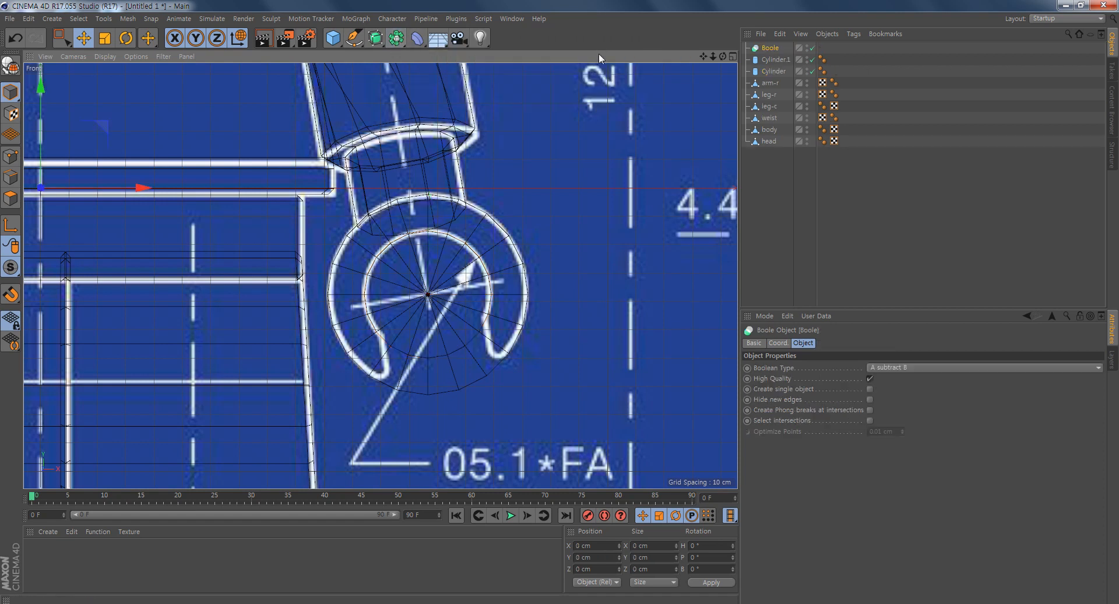
click(776, 73)
click(774, 48)
click(778, 72)
click(779, 62)
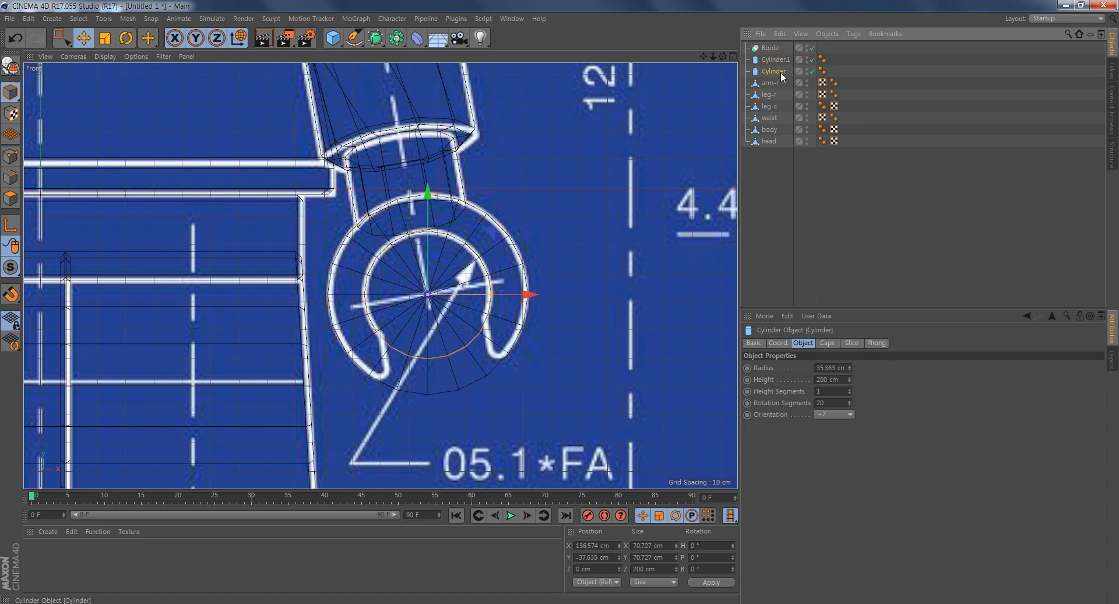
click(779, 59)
click(780, 59)
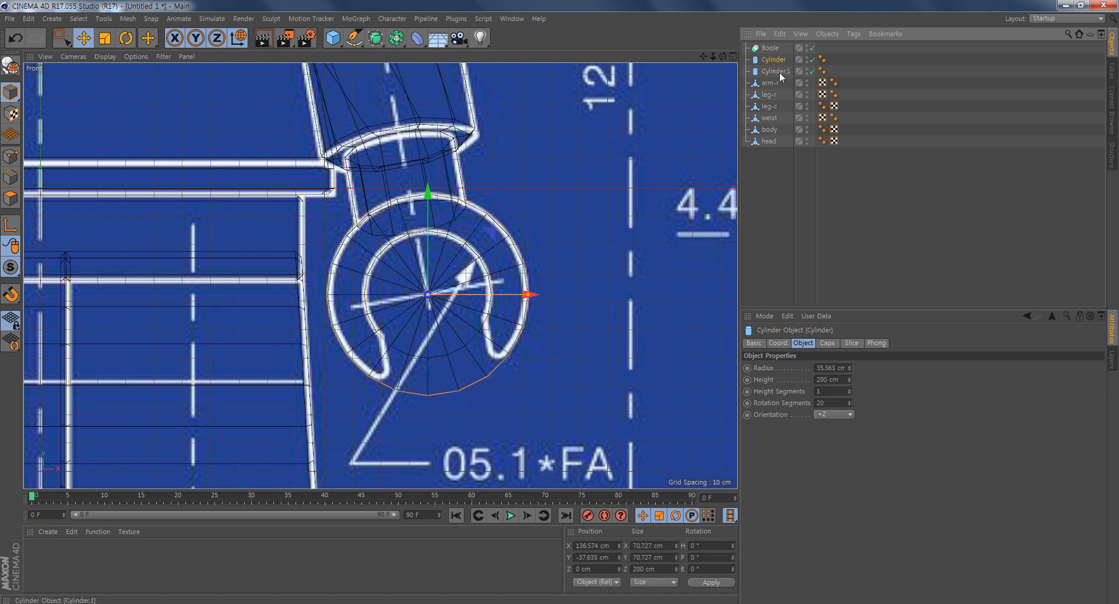
ctrl+click(780, 71)
drag(773, 52, 774, 50)
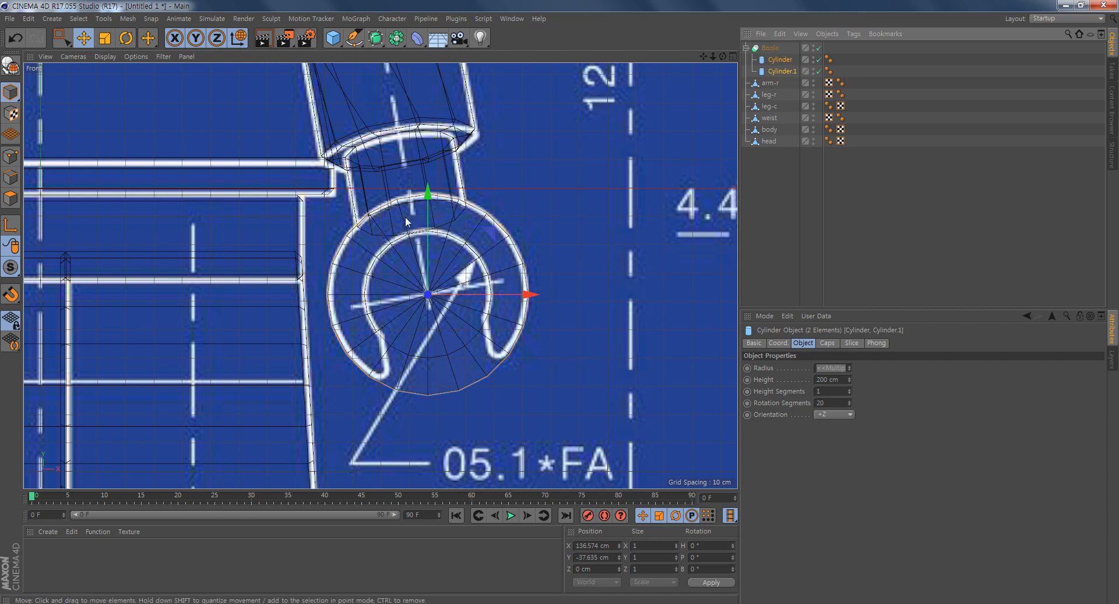
- Try to shorten the outer cylinder to a height of about 80 cm
middle_click(354, 341)
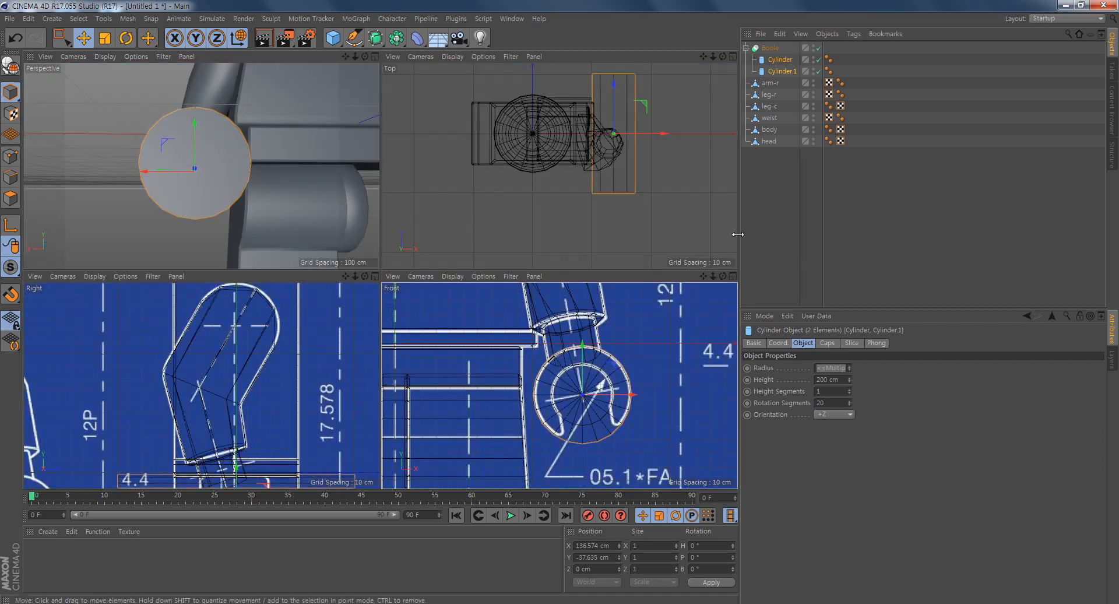
alt+drag(184, 204, 152, 236)
scroll(169, 226, up, 2)
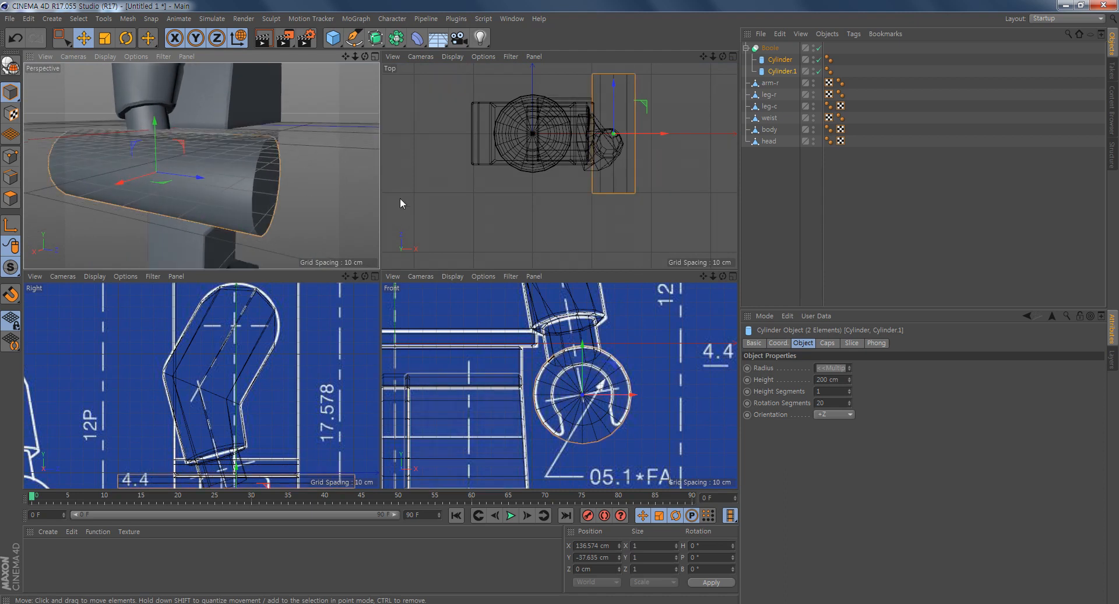
click(780, 61)
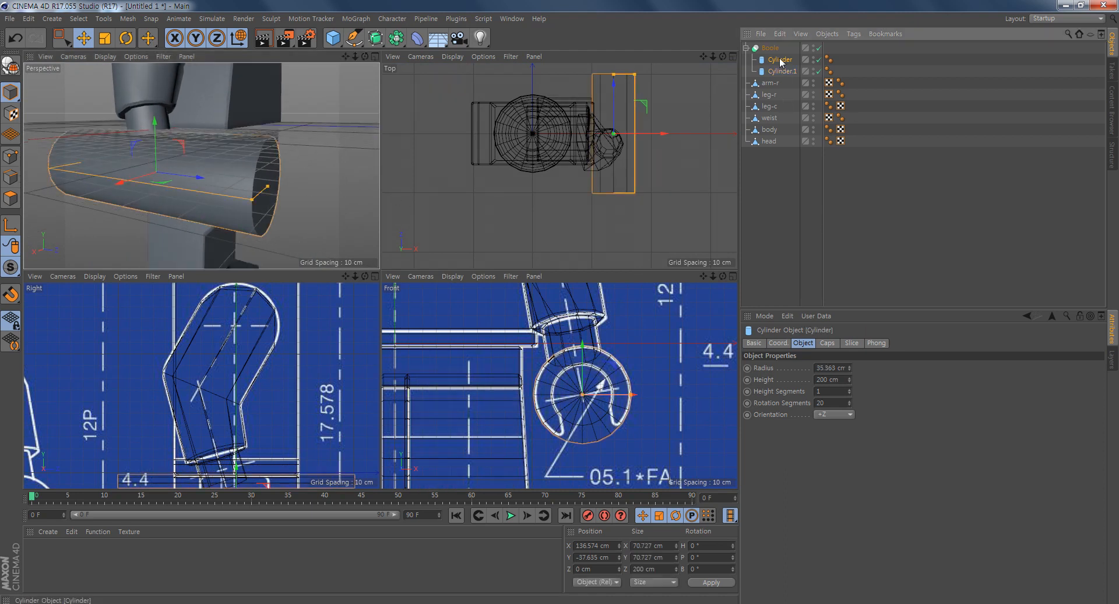
drag(267, 187, 193, 205)
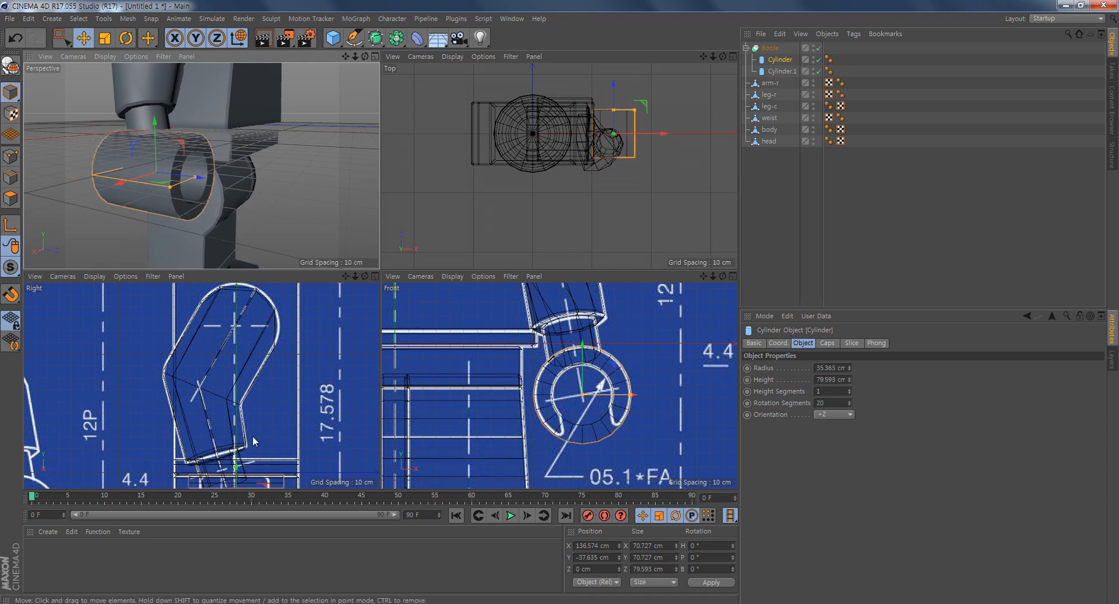
key(ctrl+z)
- Lengthen the inner cylinder to about 248 cm and shorten the outer cylinder to about 112 cm
click(787, 74)
drag(267, 194, 302, 199)
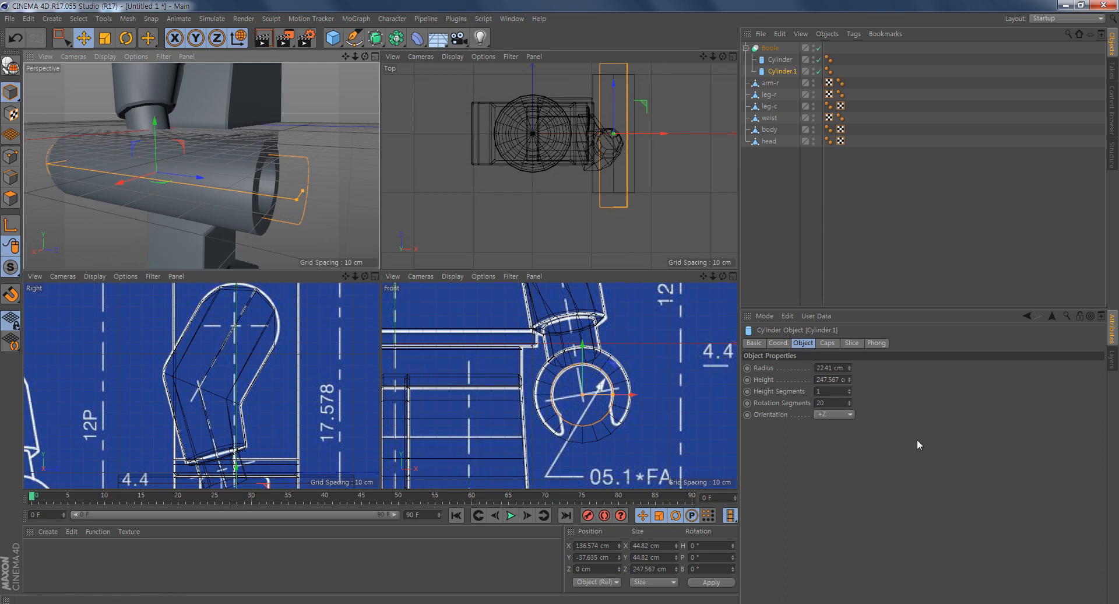
click(781, 60)
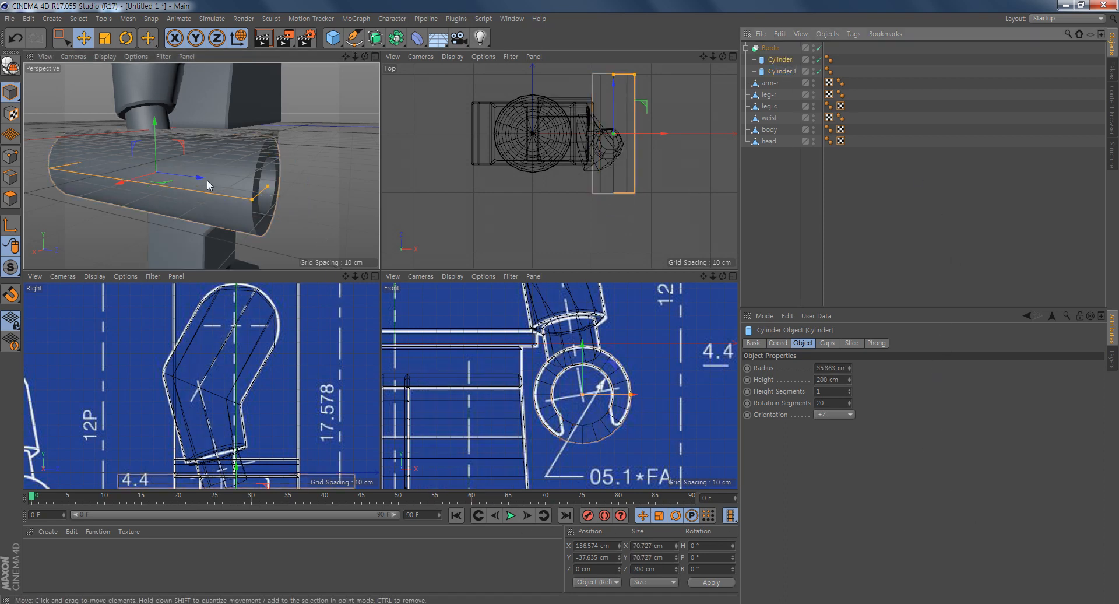
drag(254, 186, 212, 188)
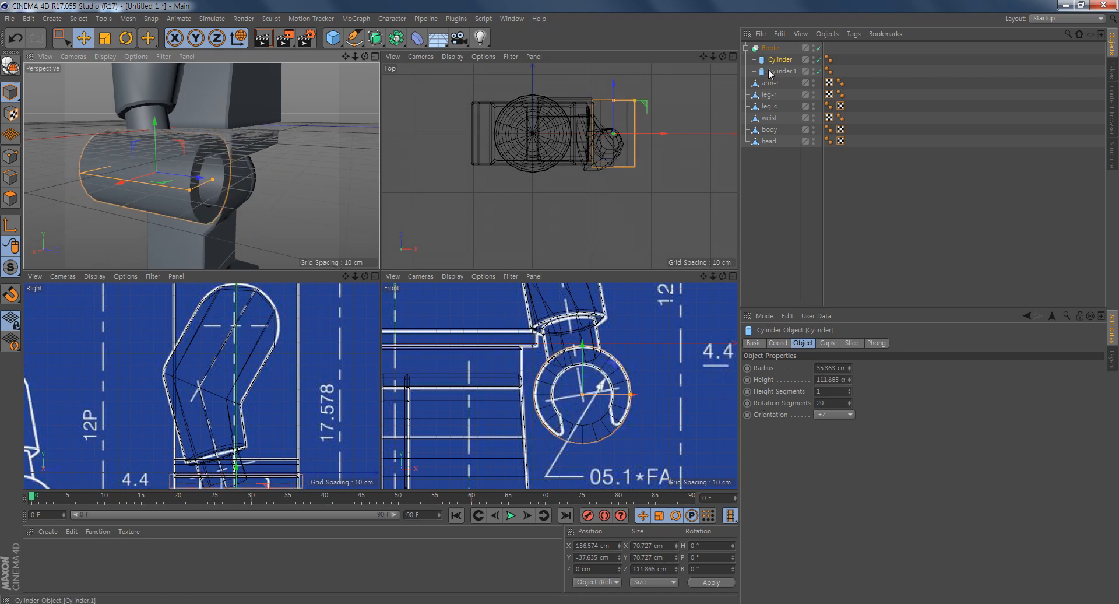
- Merge the Boole and its two cylinders into one polygon object with Connect Objects + Delete
click(770, 48)
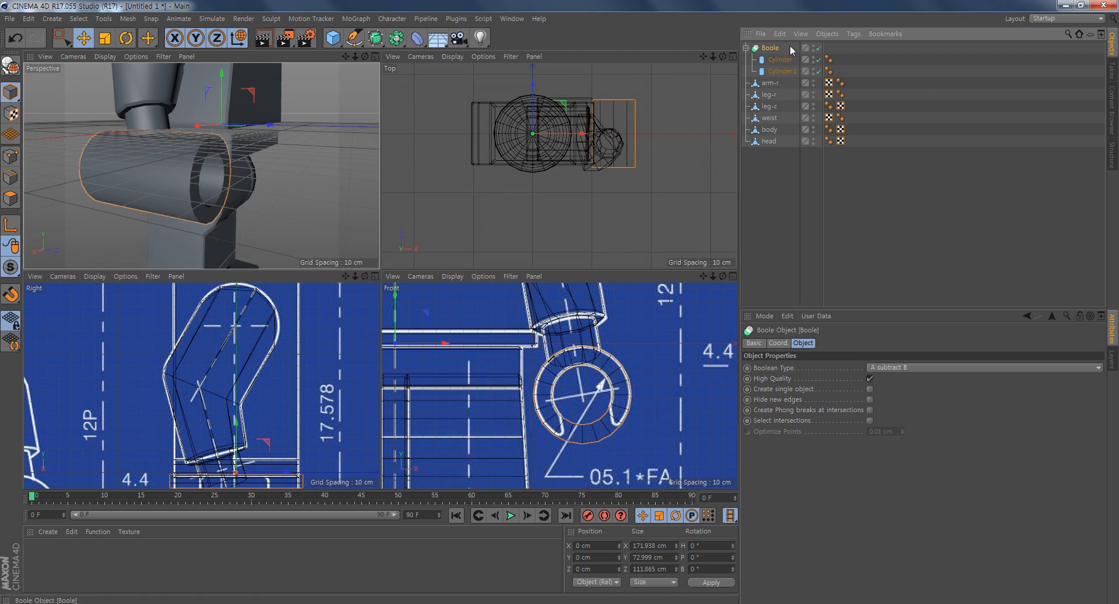
ctrl+click(778, 59)
right_click(786, 74)
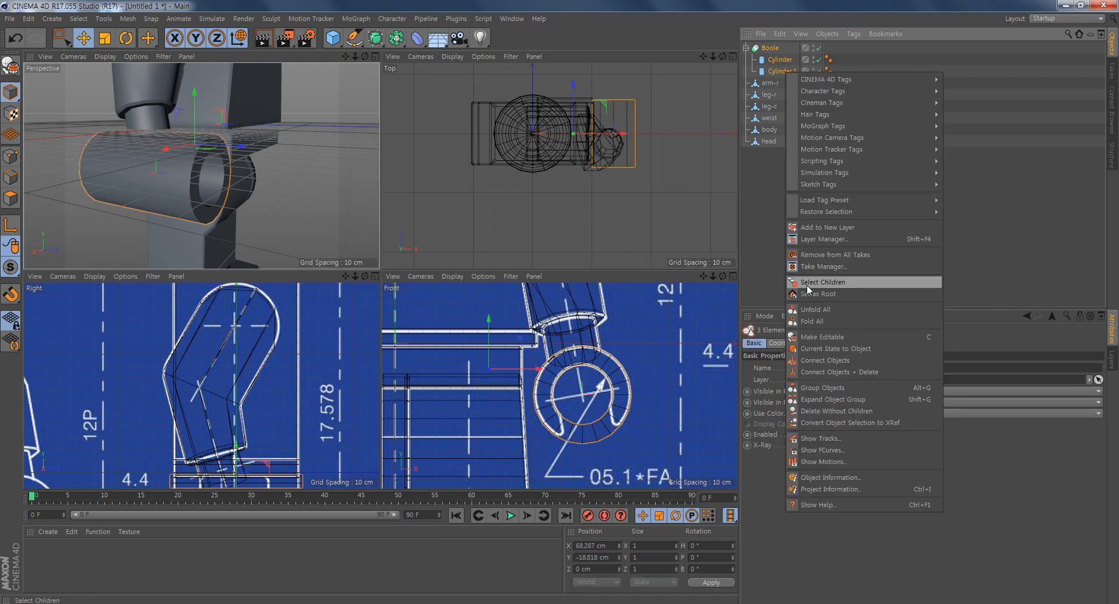
click(841, 372)
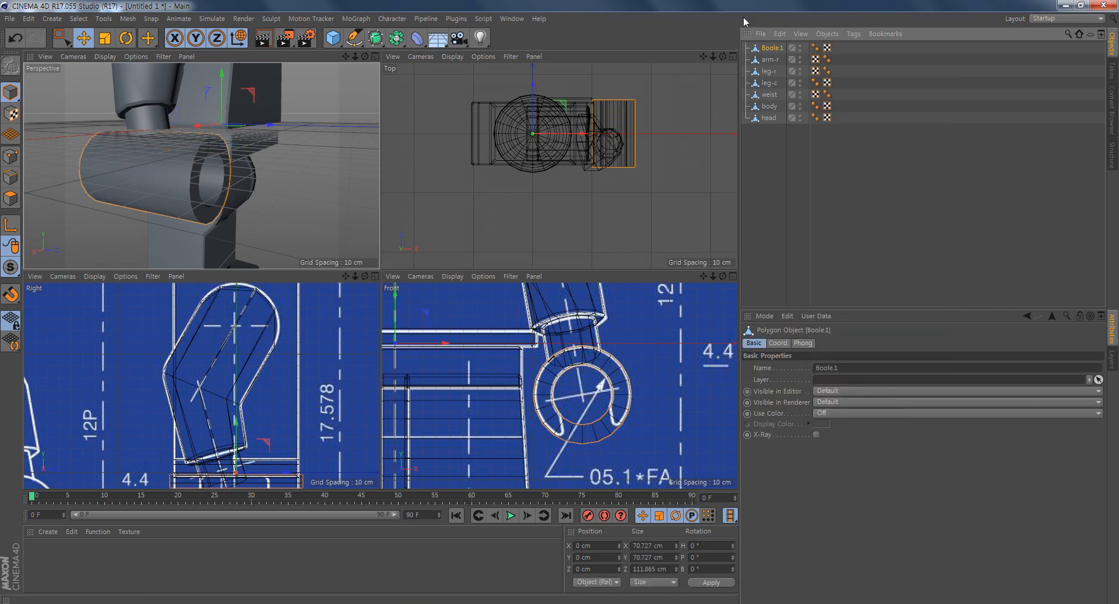
- Delete the points at the +Z end of the hollow tube, keeping only the flat ring at its -Z end
alt+drag(197, 197, 100, 170)
alt+right_drag(216, 190, 243, 194)
alt+drag(243, 195, 261, 175)
alt+right_drag(261, 175, 208, 194)
alt+drag(208, 194, 333, 218)
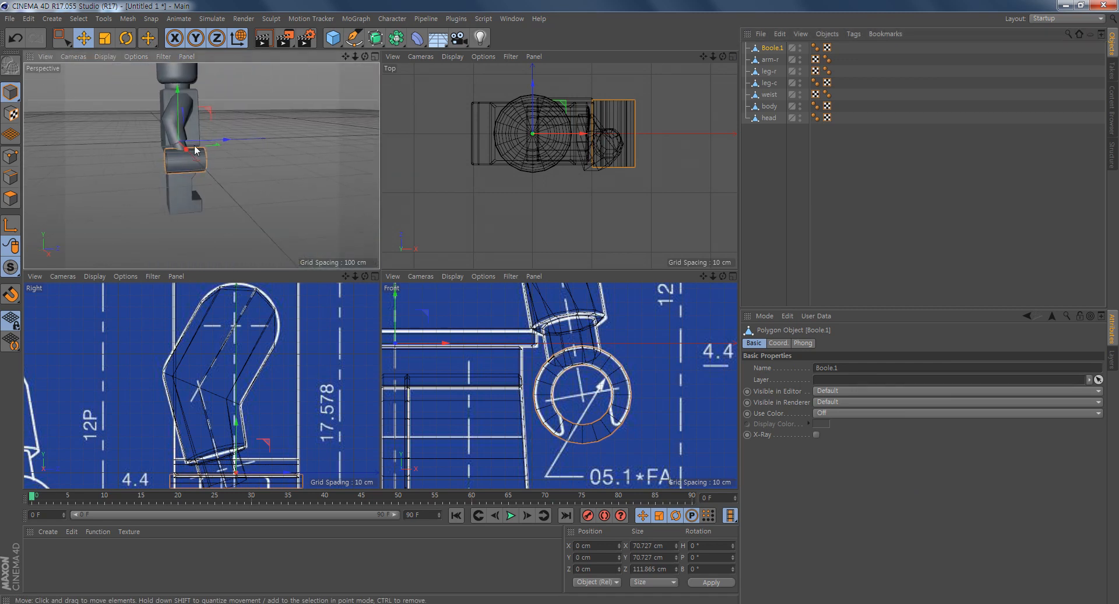
alt+right_drag(201, 165, 243, 170)
click(17, 156)
alt+drag(128, 187, 256, 220)
key(0)
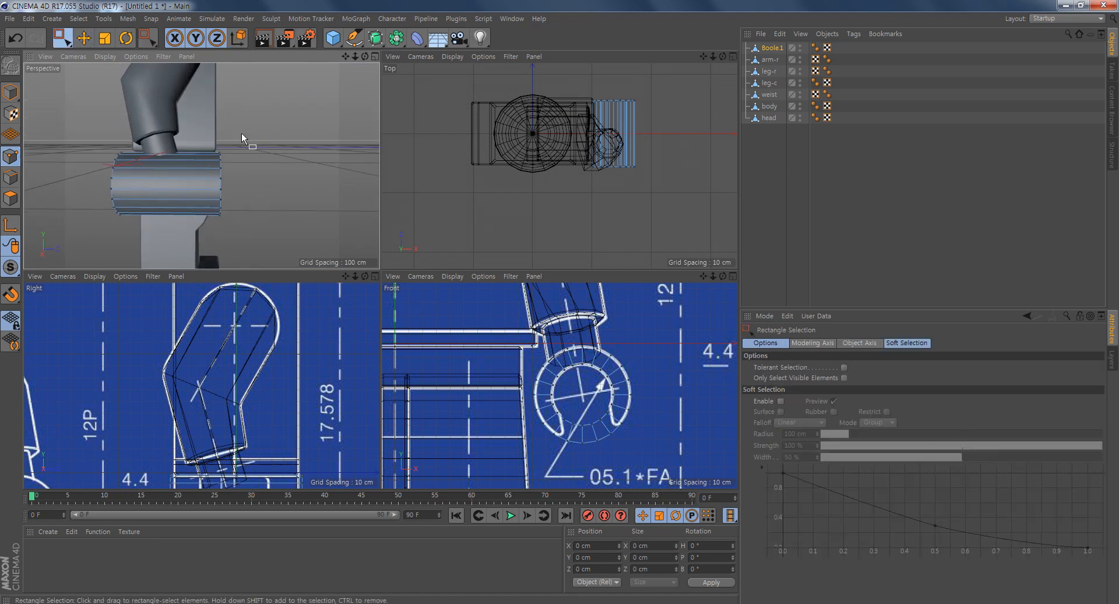
drag(290, 116, 201, 239)
key(Delete)
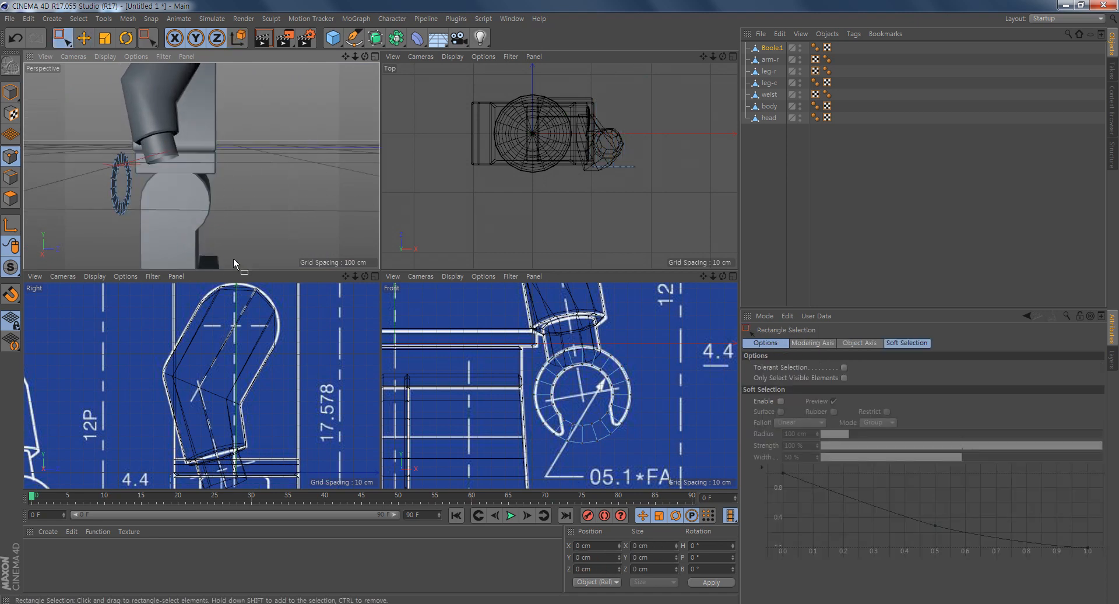
- Delete the three polygons at the underside of the flat ring in the Front view to open it into a C shape
alt+drag(155, 124, 209, 162)
alt+right_drag(515, 421, 589, 442)
mouse_move(589, 443)
alt+middle_down()
mouse_move(503, 419)
mouse_move(564, 424)
mouse_move(553, 421)
alt+middle_up()
alt+right_drag(553, 421, 579, 430)
middle_click(557, 418)
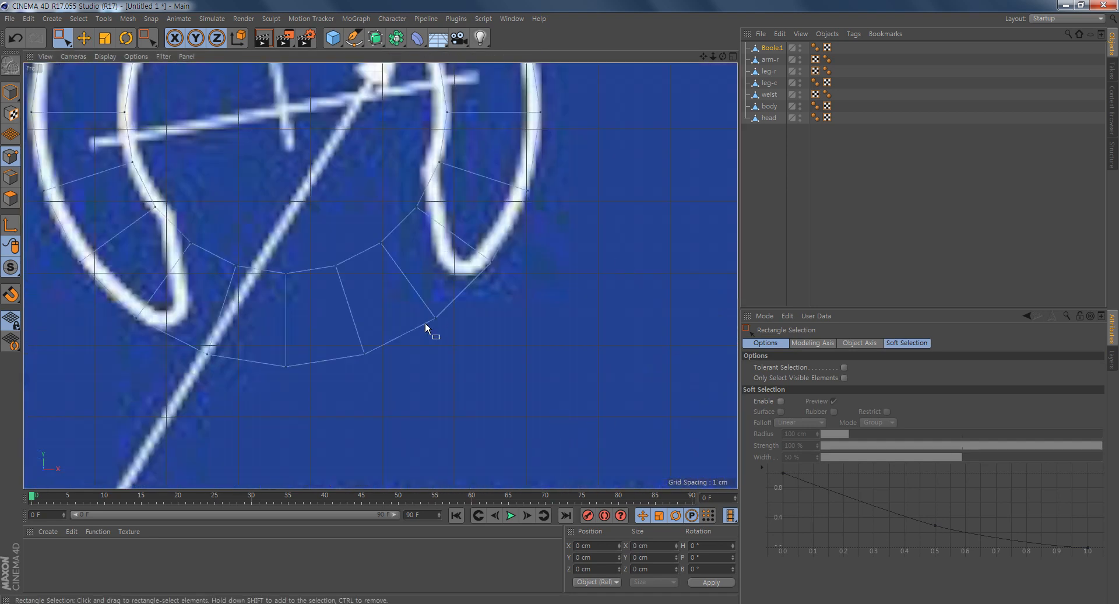
alt+middle_drag(425, 323, 478, 353)
click(11, 198)
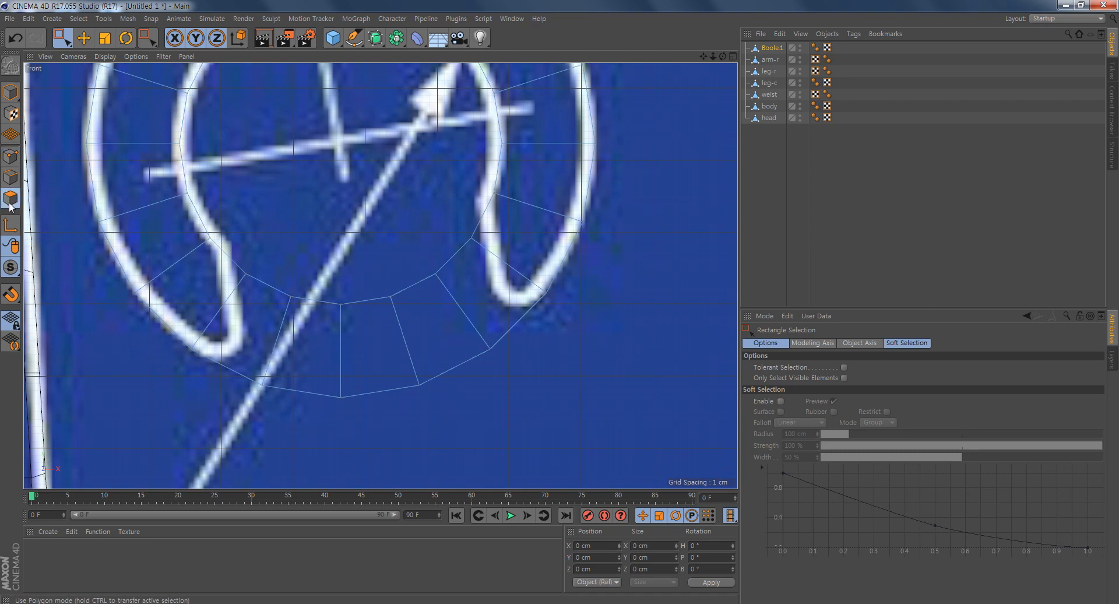
click(85, 39)
click(464, 332)
key(Delete)
click(370, 342)
key(Delete)
click(299, 362)
key(Delete)
alt+middle_drag(322, 379, 408, 422)
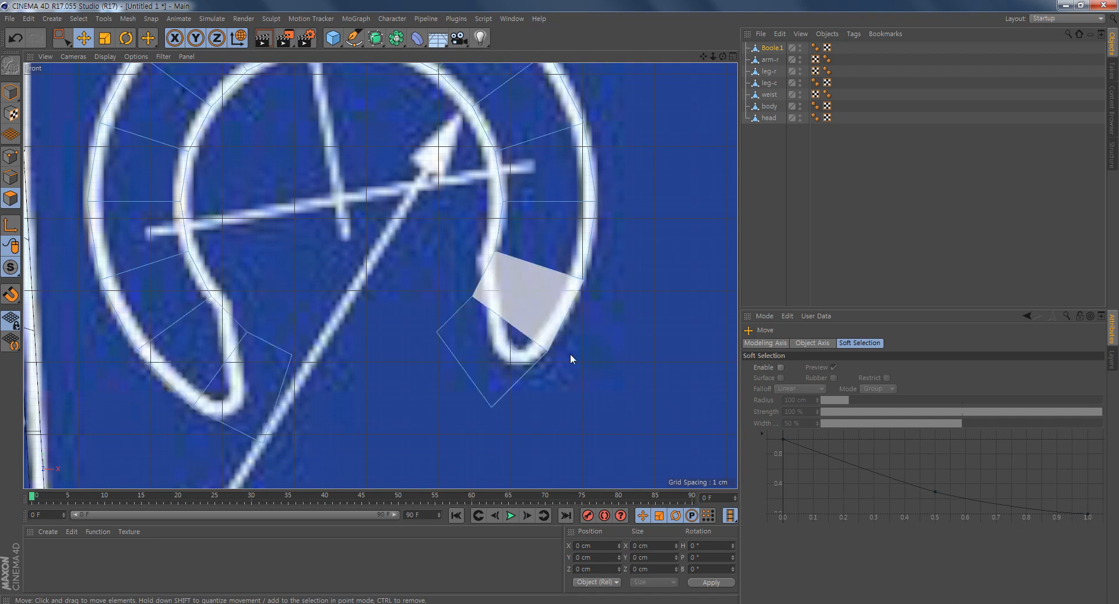
- Move the end points of the outer finger, farther from the body, onto its rounded tip in the front blueprint
click(11, 156)
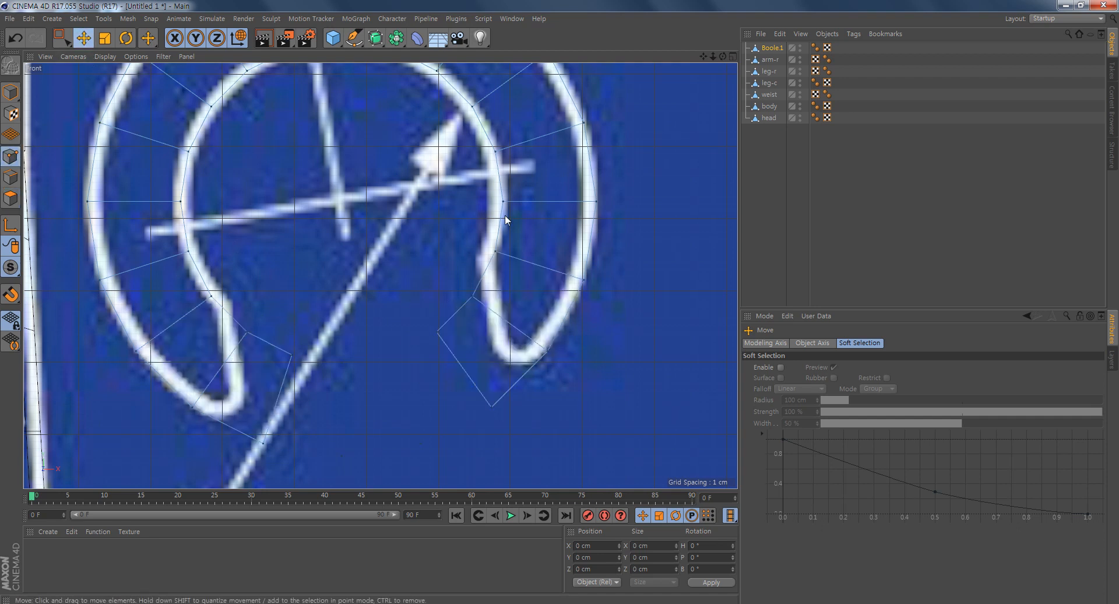
click(474, 297)
drag(409, 236, 423, 200)
click(436, 332)
drag(380, 275, 439, 287)
click(490, 407)
drag(436, 348, 460, 298)
- Move the end points of the inner finger, nearer the body, onto its rounded tip in the front blueprint
click(248, 332)
drag(186, 269, 205, 242)
click(248, 332)
drag(183, 271, 161, 251)
click(292, 354)
drag(233, 296, 175, 331)
click(291, 354)
click(264, 444)
drag(203, 385, 162, 359)
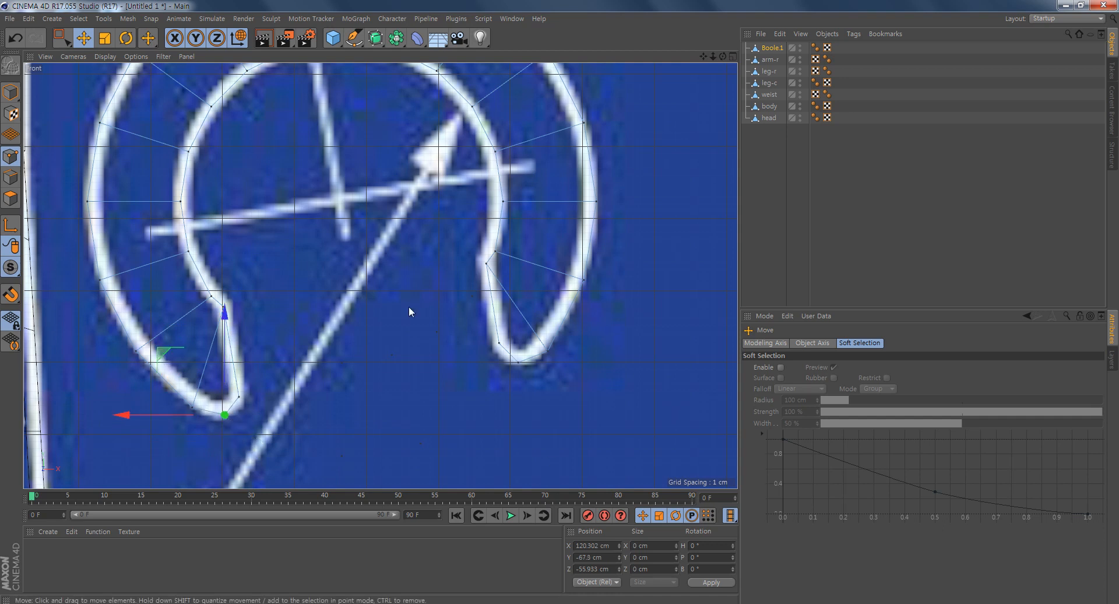
mouse_move(464, 399)
alt+middle_down()
mouse_move(453, 293)
mouse_move(458, 311)
alt+middle_up()
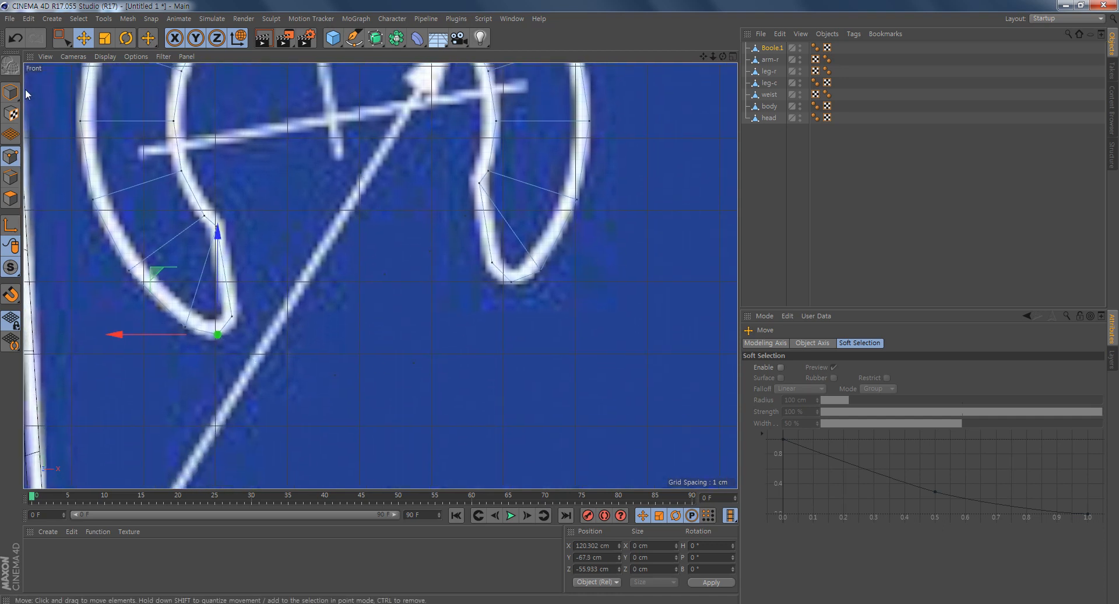
- Delete the stray points left in the opening of the C shape, using Rectangle Selection in the Perspective view
middle_click(320, 257)
alt+drag(179, 183, 150, 182)
alt+right_drag(151, 181, 235, 196)
alt+middle_drag(255, 135, 244, 212)
alt+drag(244, 211, 191, 213)
alt+middle_drag(223, 247, 223, 218)
alt+right_drag(212, 215, 225, 219)
alt+drag(225, 220, 190, 215)
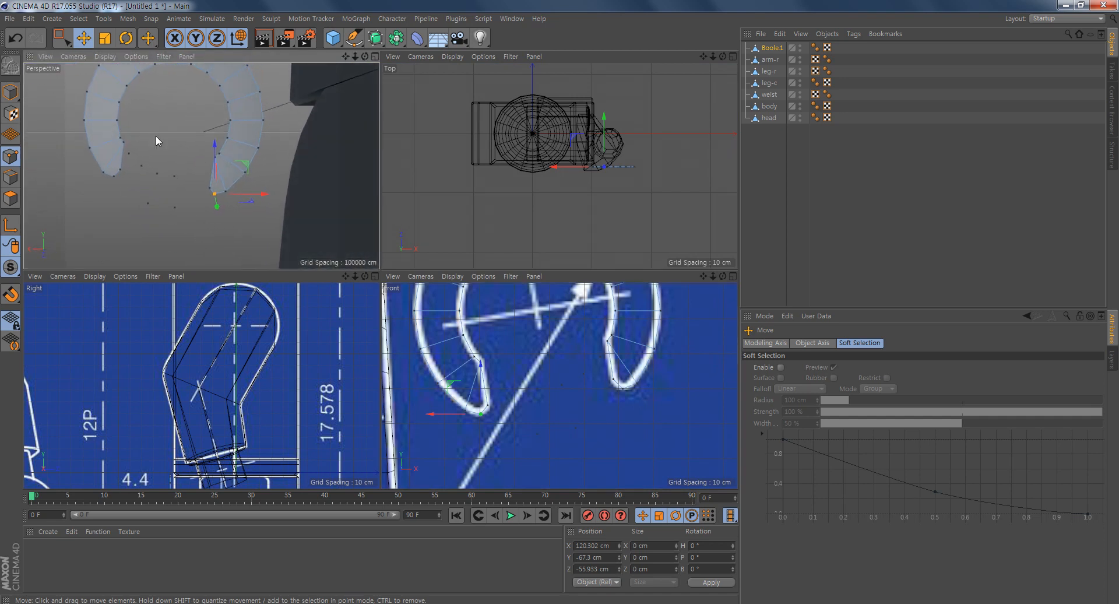
alt+middle_drag(166, 169, 181, 174)
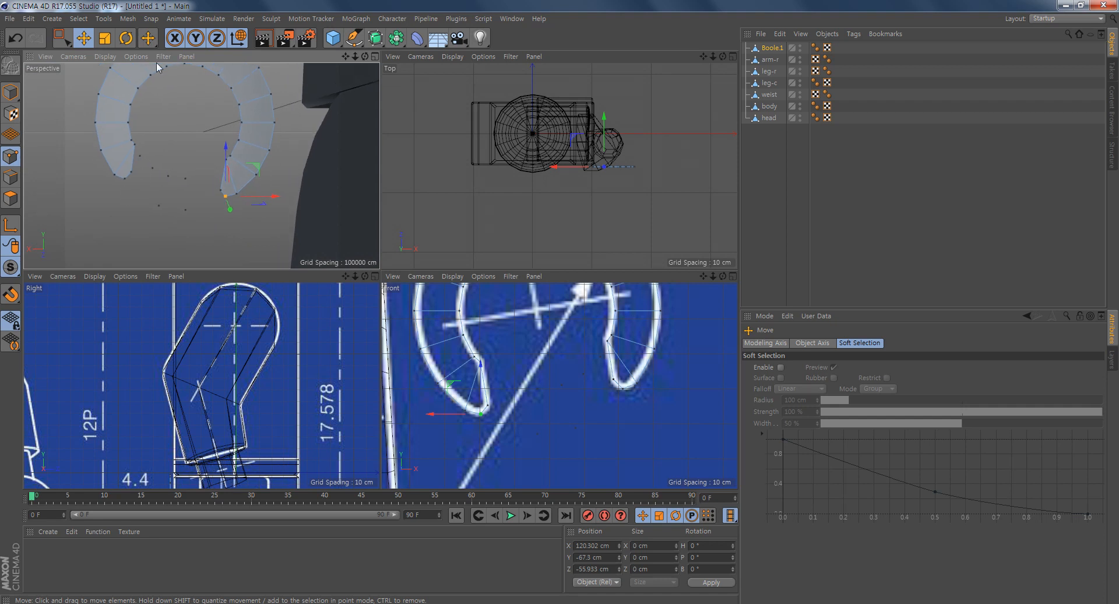
click(61, 38)
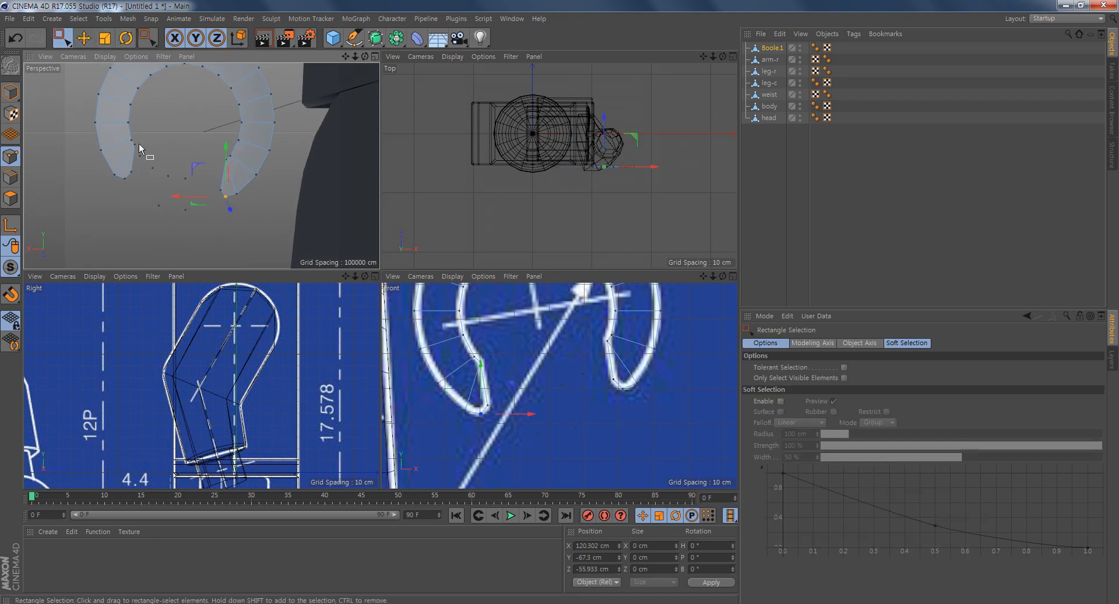
drag(198, 221, 198, 220)
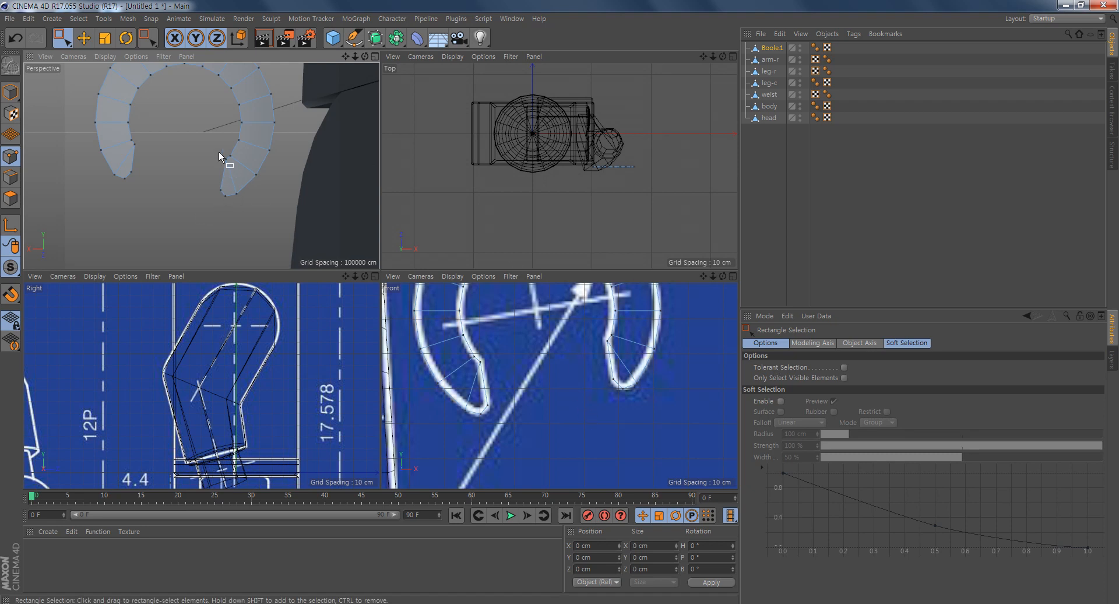
alt+middle_drag(222, 162, 230, 187)
- Select all polygons of the C shape and move them along Z to about -30.2 cm, at the hand's edge in the side blueprint
alt+middle_drag(276, 417, 282, 303)
alt+right_drag(274, 364, 299, 370)
alt+middle_drag(299, 399, 297, 380)
alt+right_drag(641, 389, 603, 366)
alt+middle_drag(603, 367, 604, 408)
drag(695, 293, 467, 454)
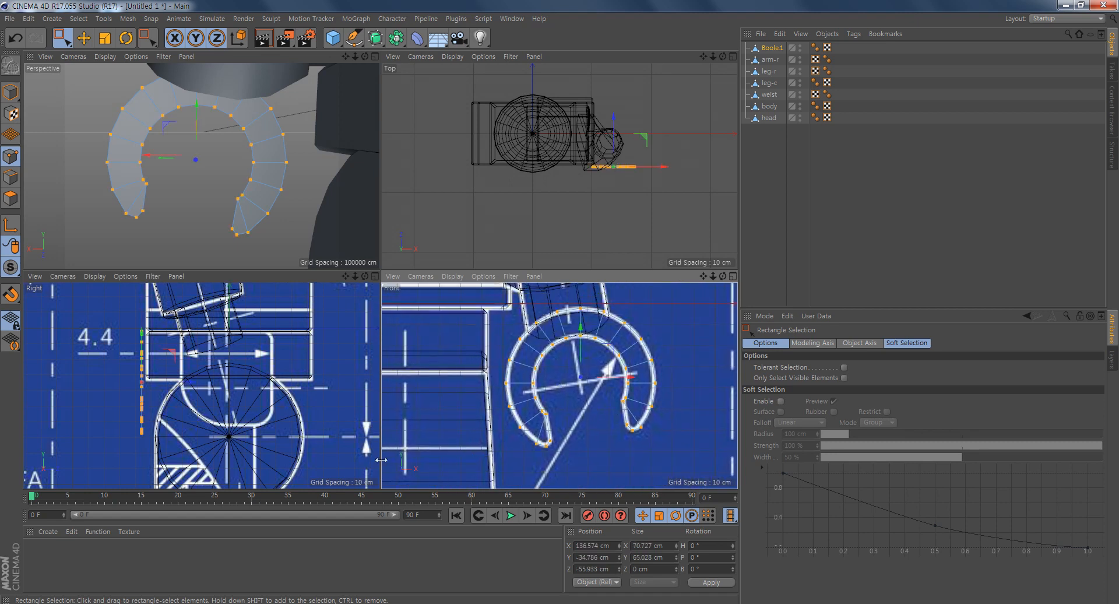
alt+middle_drag(185, 358, 183, 353)
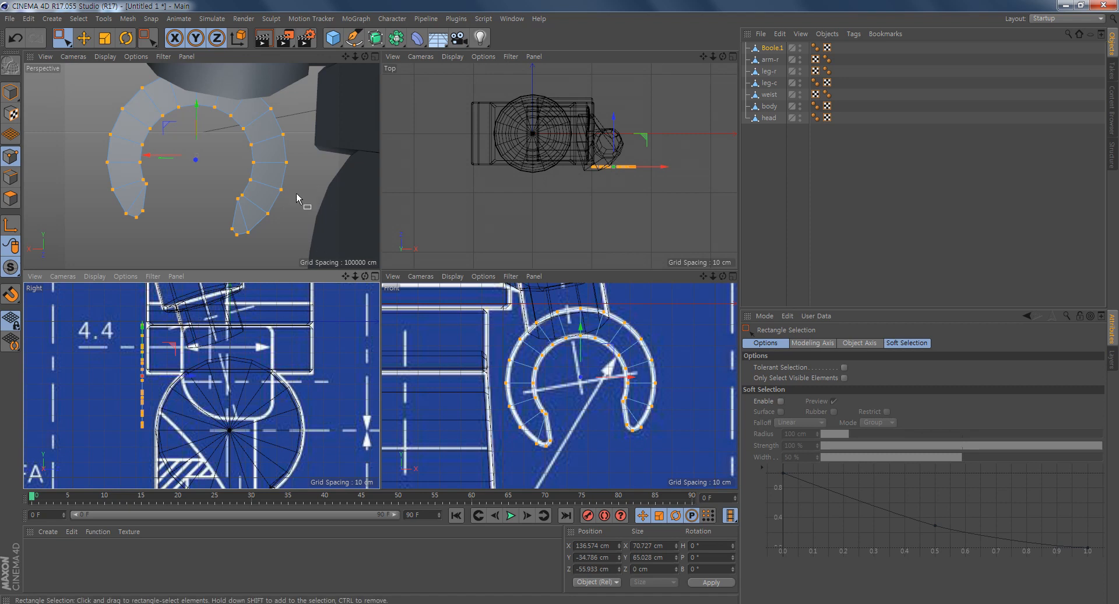
click(11, 199)
key(ctrl+a)
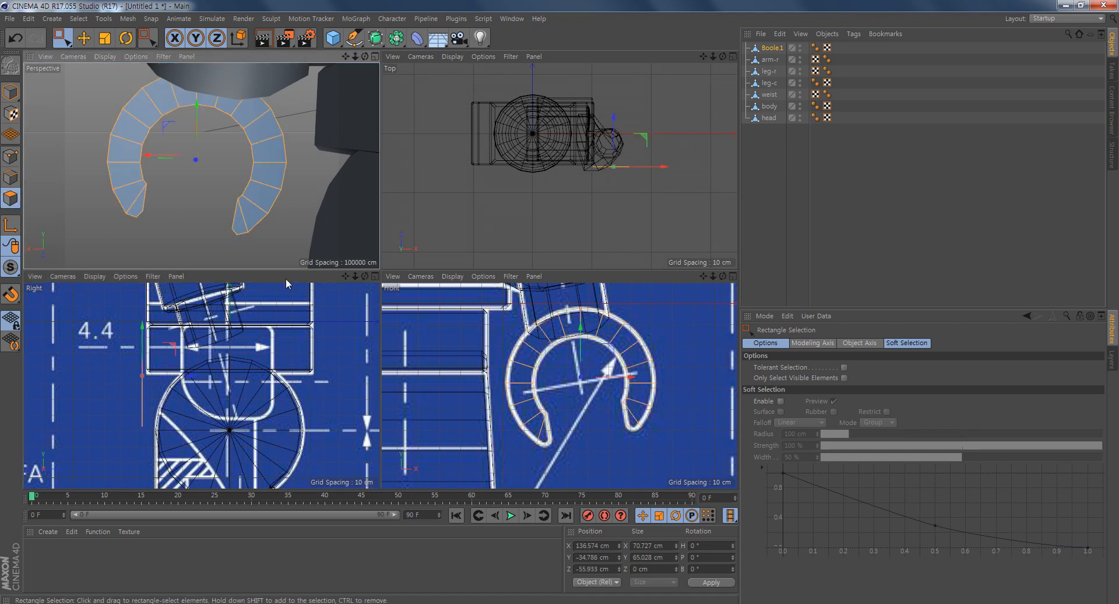
drag(191, 378, 232, 380)
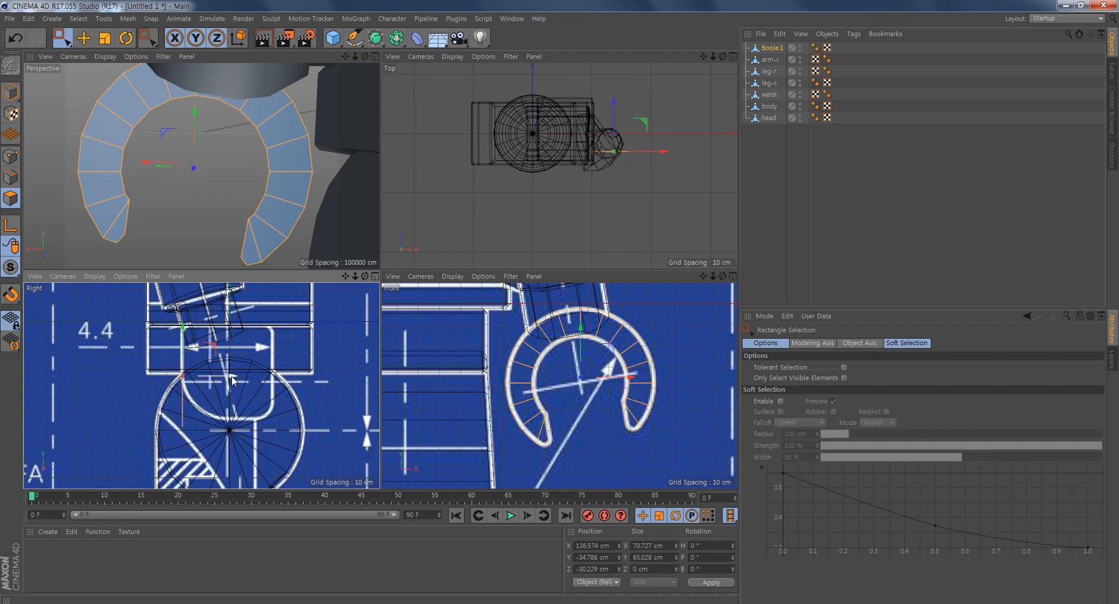
- Extrude the C-shaped polygons with an offset of about -57.3 cm and Create Caps enabled
alt+middle_drag(334, 421, 315, 417)
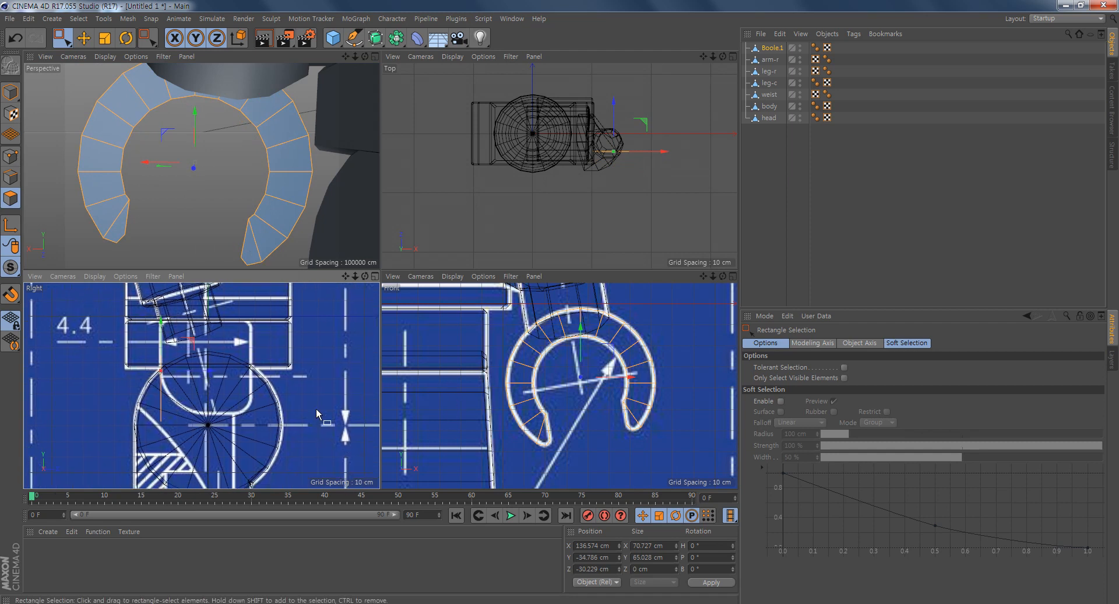
right_click(291, 345)
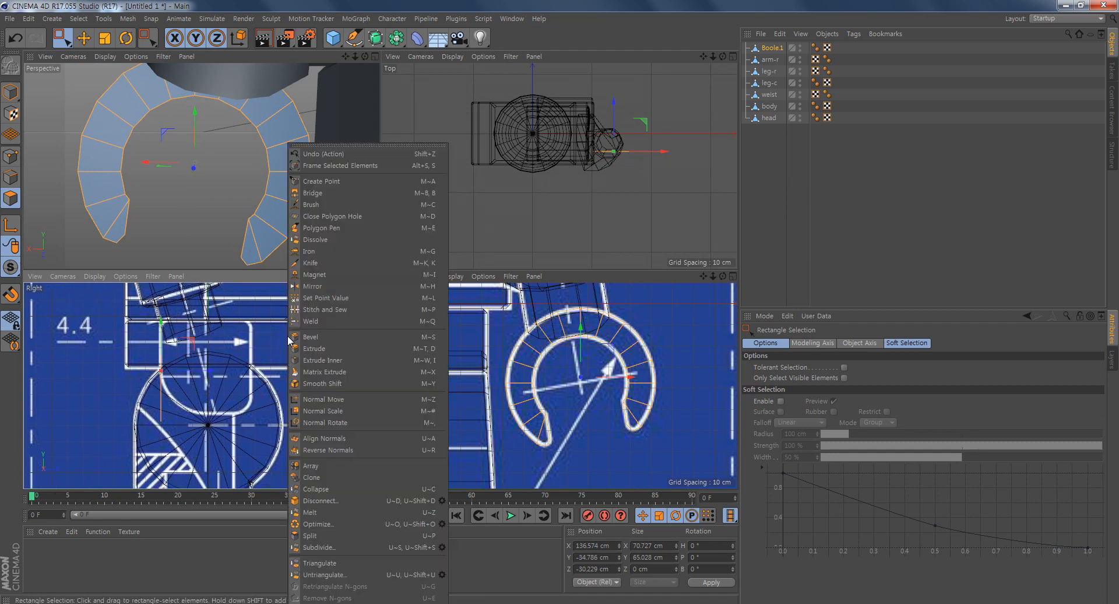
click(328, 350)
drag(284, 353, 222, 353)
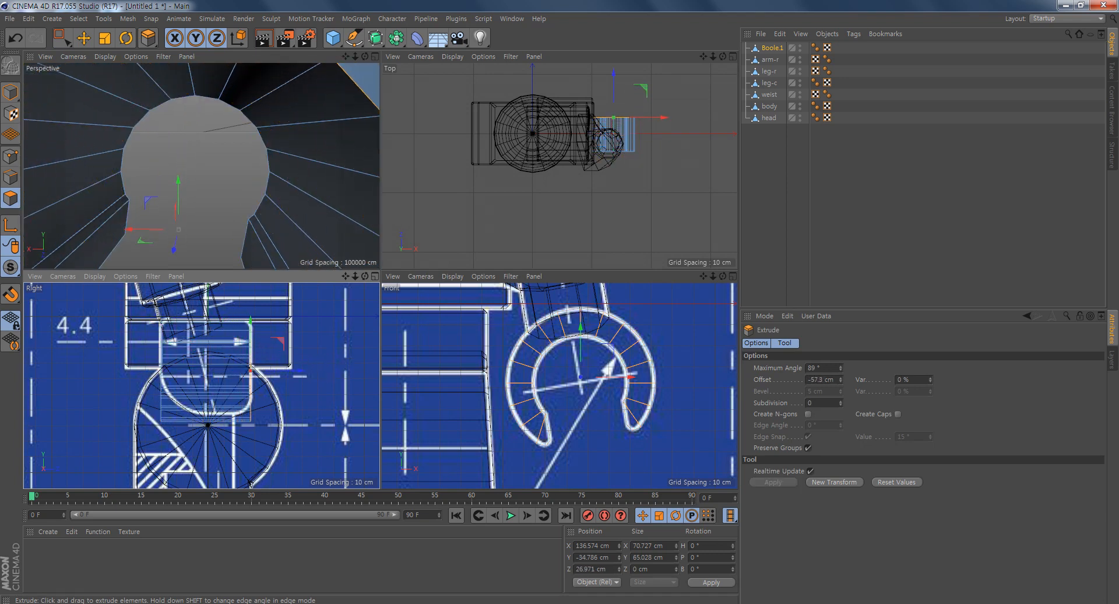
alt+right_drag(293, 173, 261, 197)
alt+drag(261, 197, 242, 145)
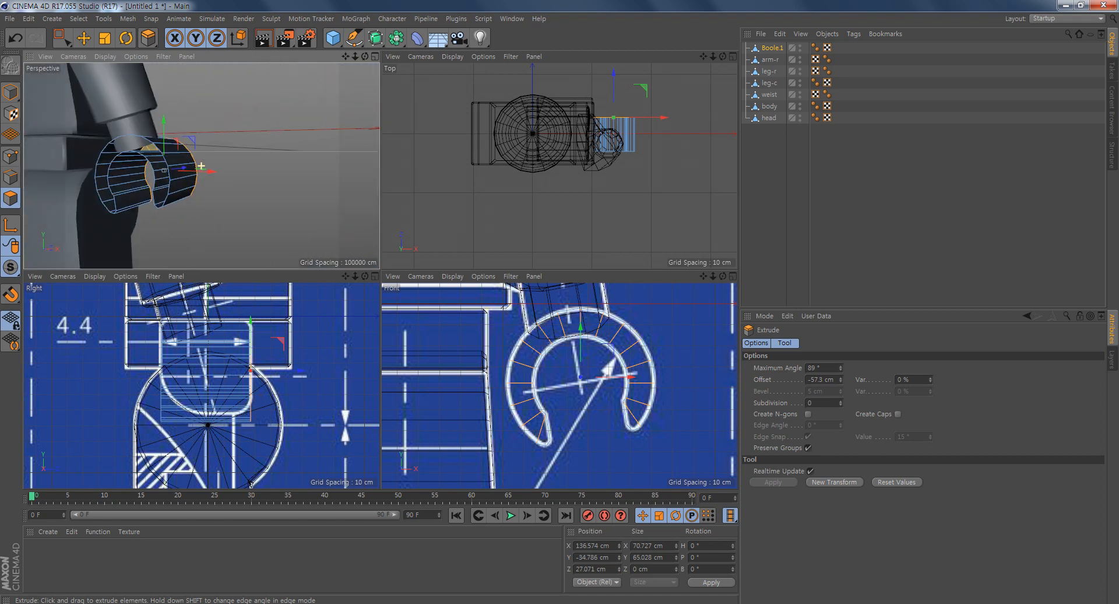
alt+drag(136, 203, 166, 217)
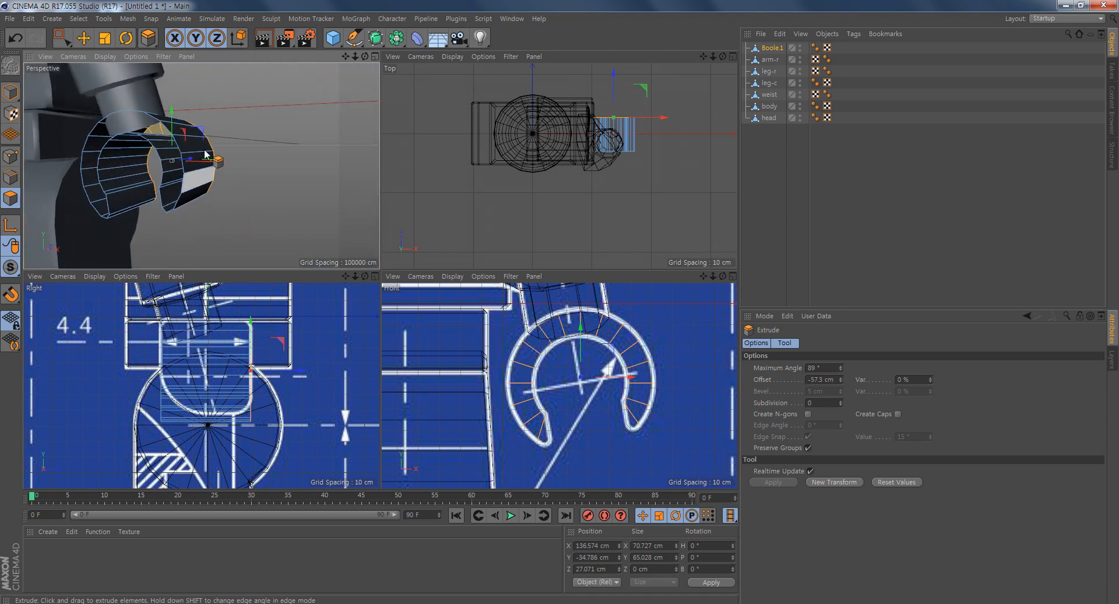
click(897, 414)
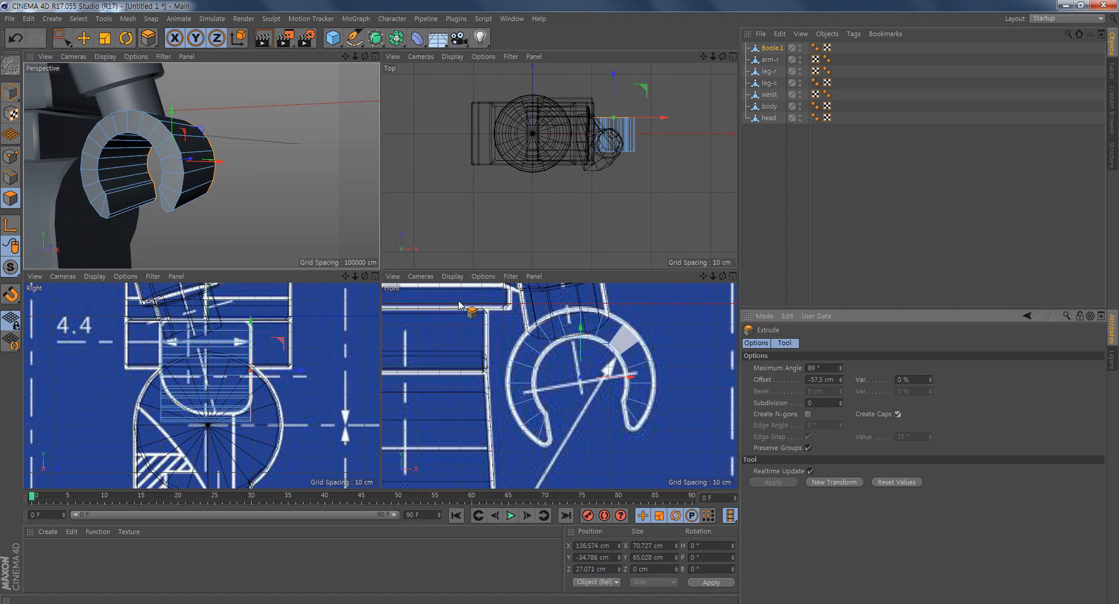
alt+drag(233, 166, 145, 175)
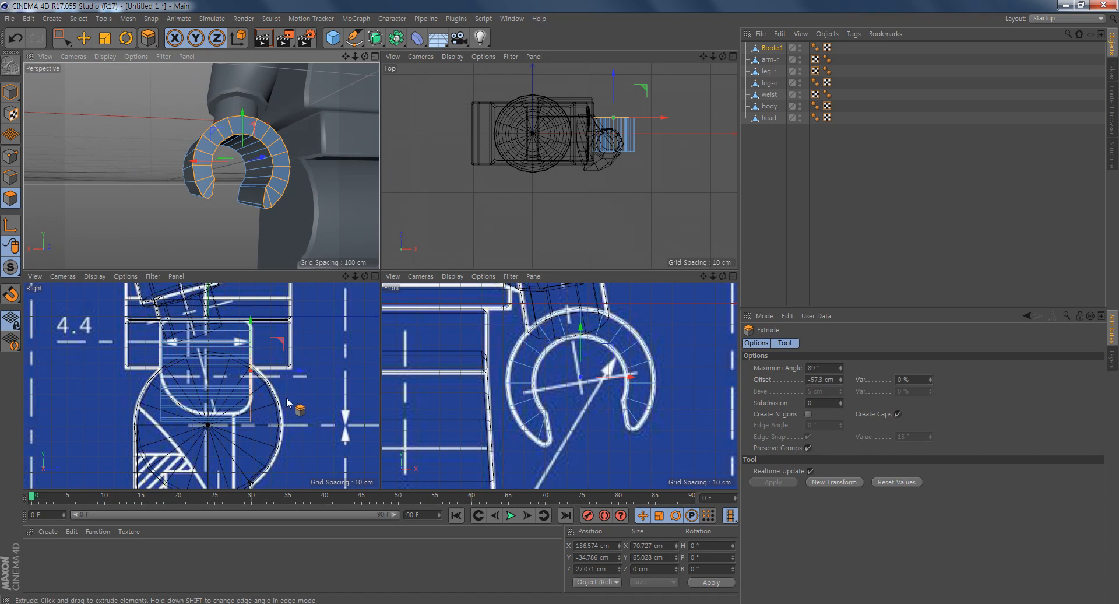
- Examine the extruded hand from several angles and compare its side profile with the rounded outline in the side blueprint
middle_click(270, 393)
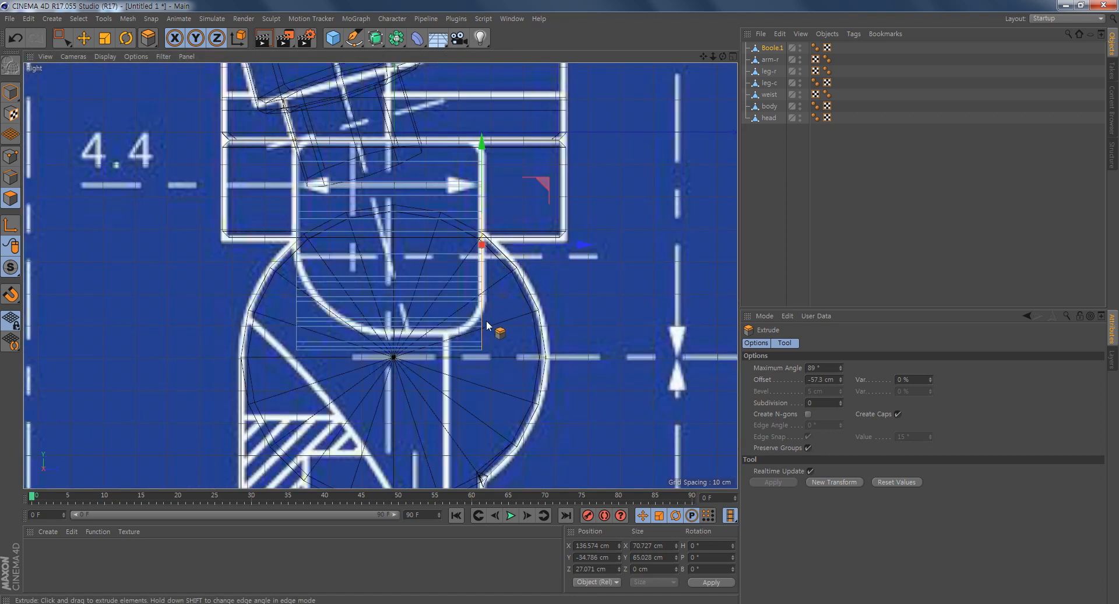
middle_click(455, 293)
alt+drag(251, 222, 225, 219)
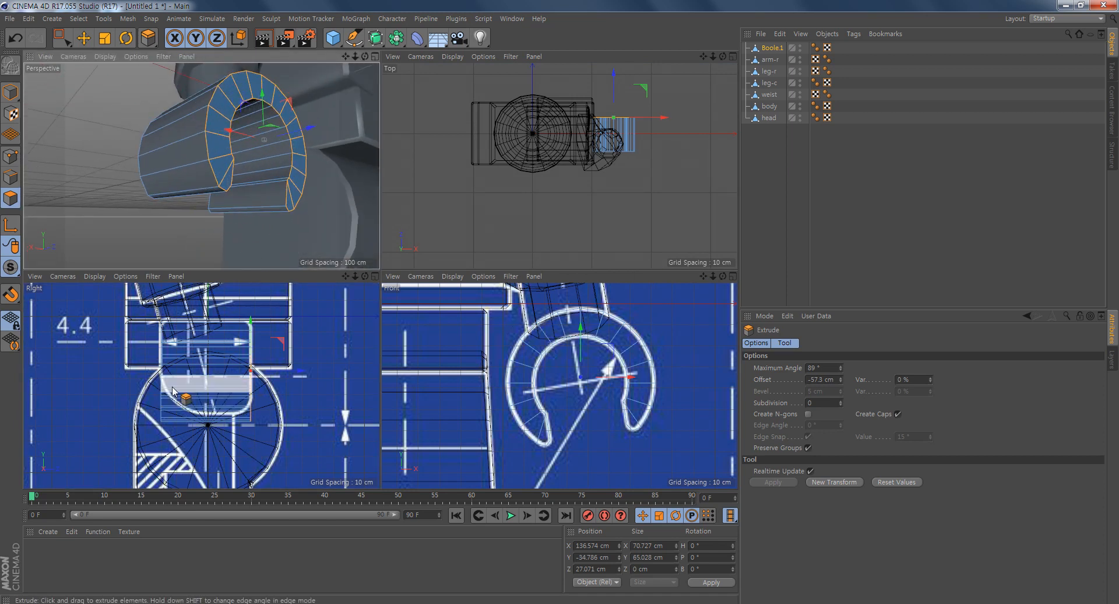
scroll(227, 428, up, 3)
middle_click(210, 405)
alt+middle_drag(545, 293, 513, 322)
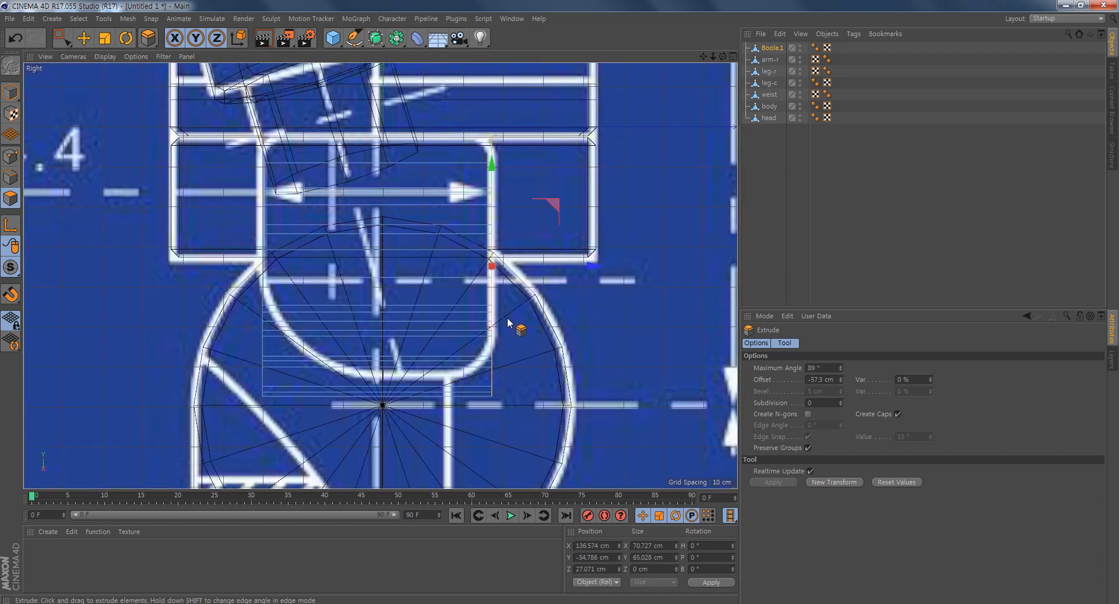
middle_click(364, 332)
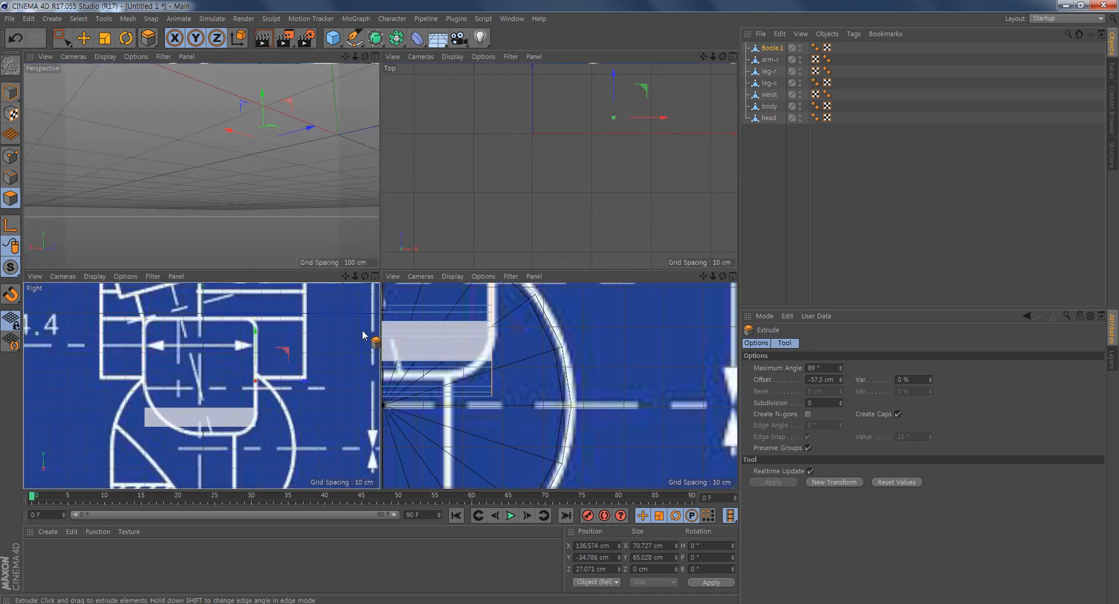
alt+drag(217, 143, 251, 206)
scroll(256, 206, down, 3)
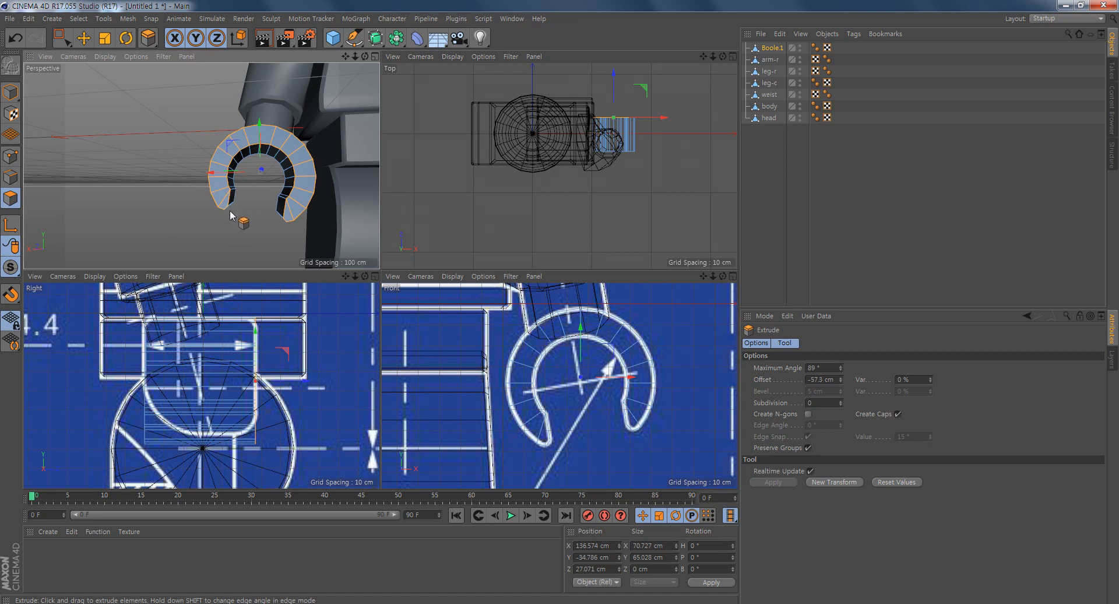
scroll(261, 425, up, 5)
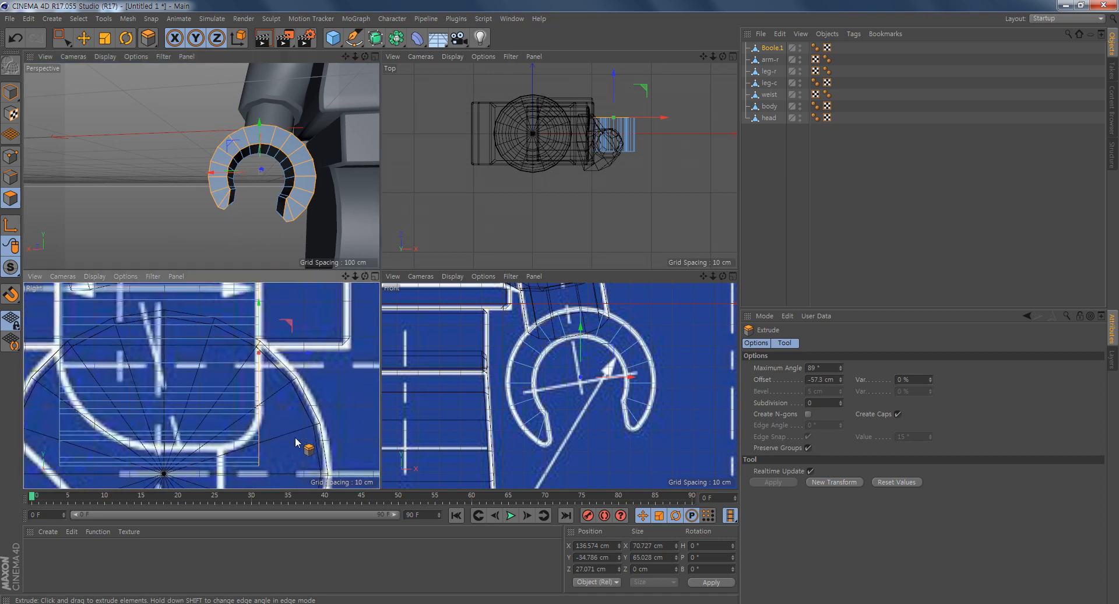
- Select the two upper points at the outer fingertip's +Z end and move them inward to a Z position of about 24.5 cm
click(10, 156)
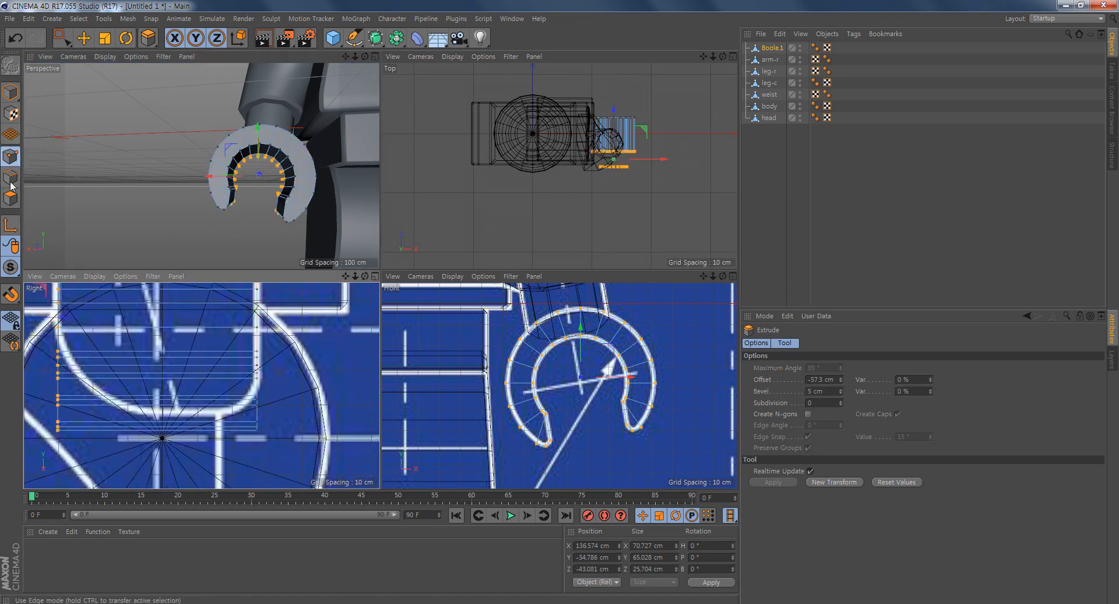
click(61, 39)
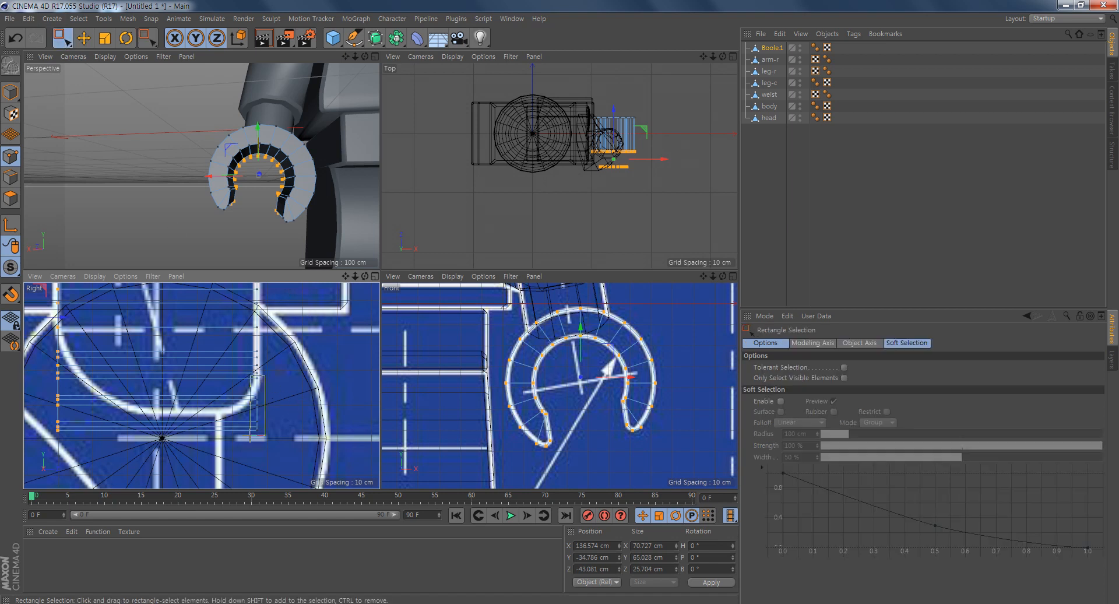
drag(245, 450, 243, 448)
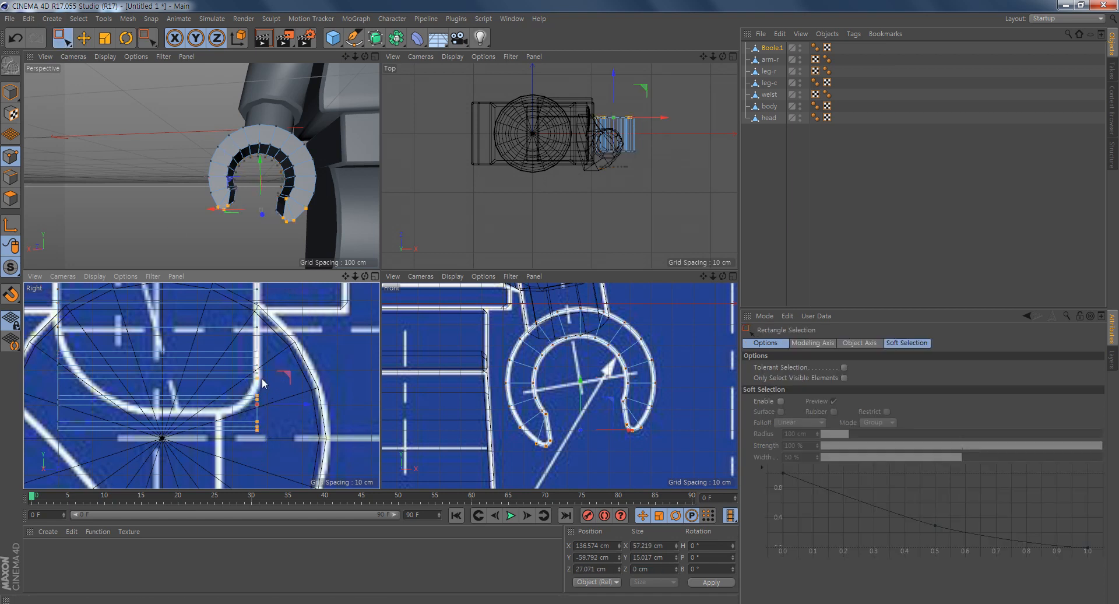
alt+right_drag(222, 225, 281, 241)
alt+drag(277, 225, 201, 175)
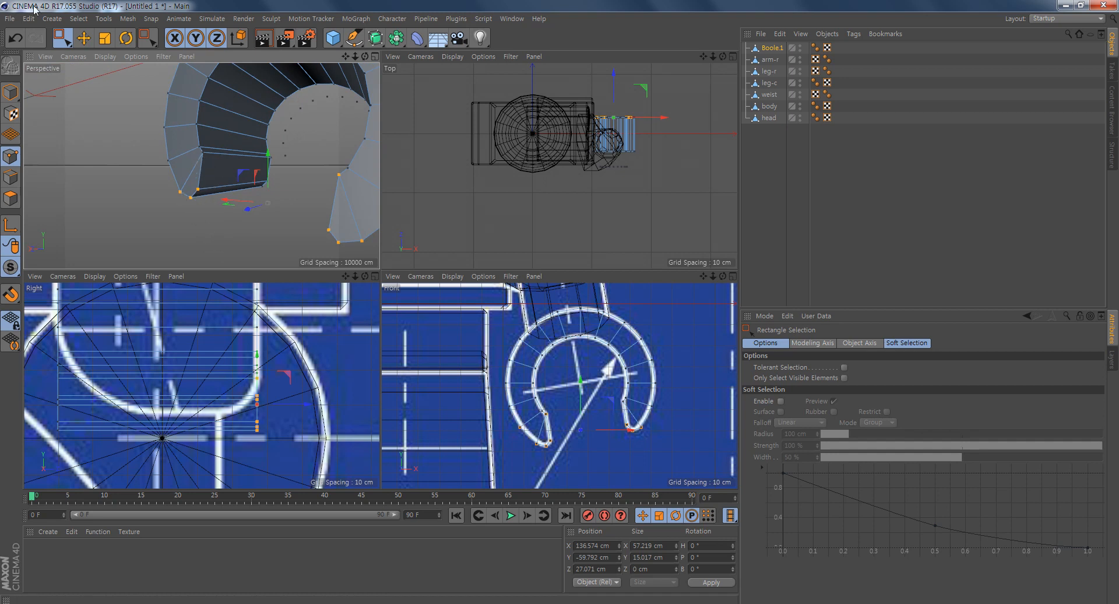
click(84, 38)
click(203, 152)
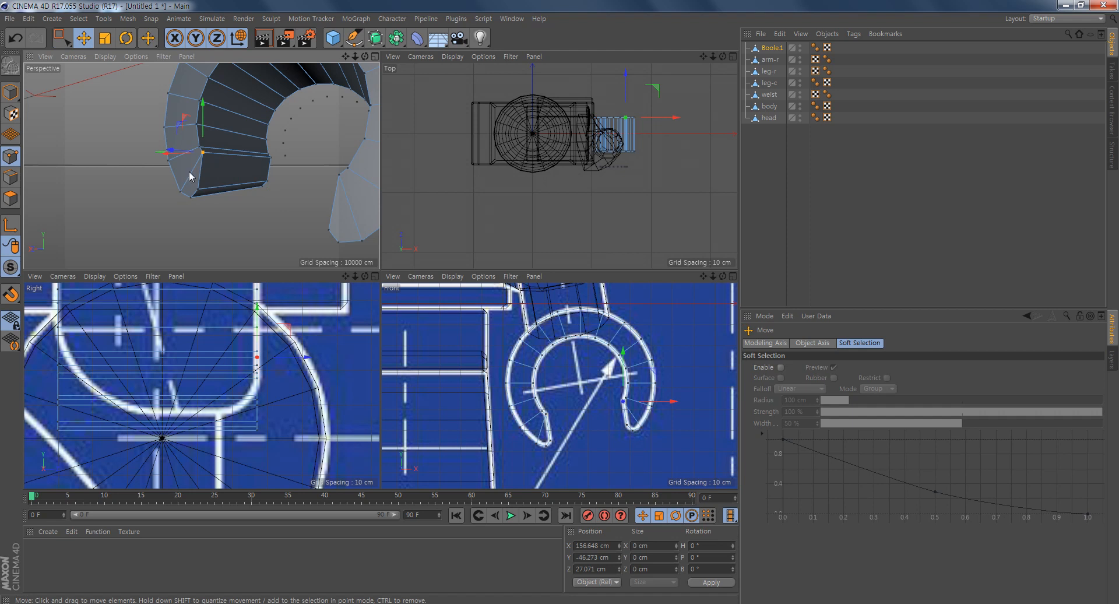
shift+click(181, 189)
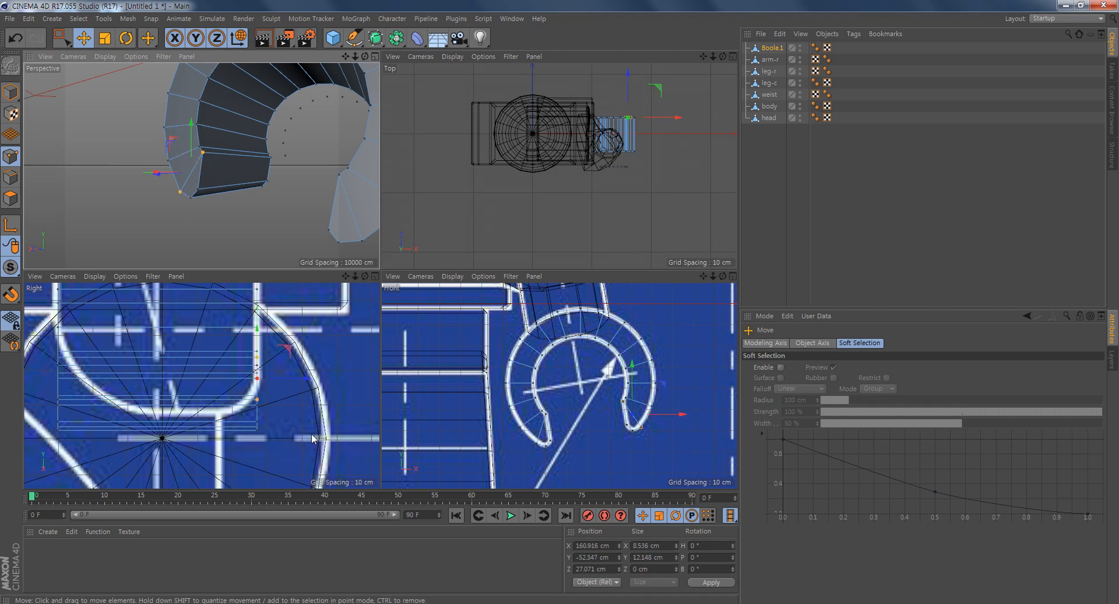
scroll(313, 438, up, 3)
drag(309, 359, 296, 355)
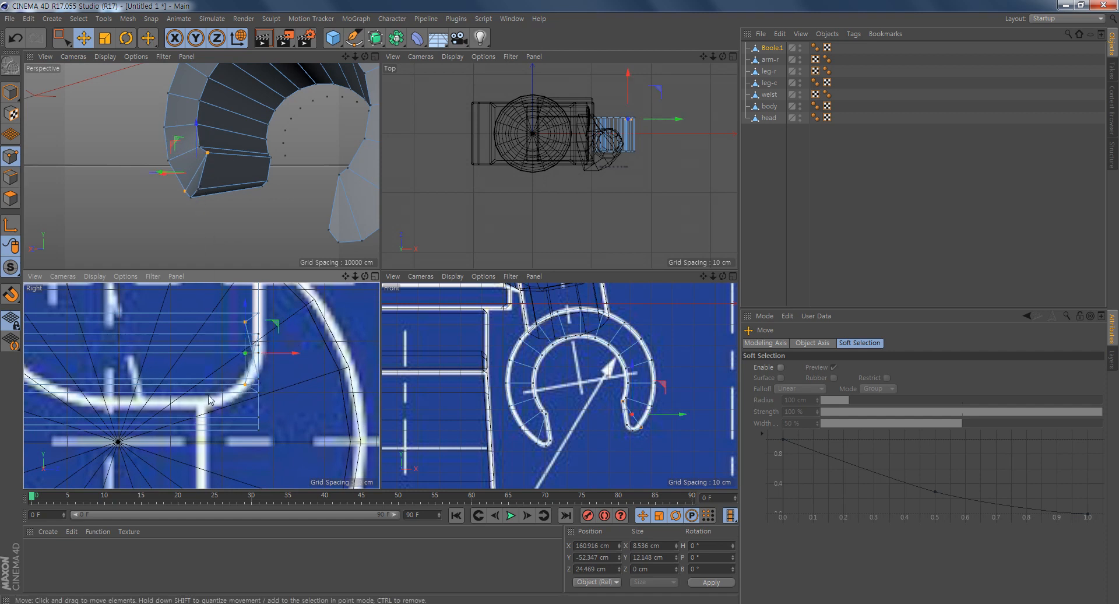
- Move the two lowest points of the outer fingertip's +Z end inward along the side outline and set its inner-edge point at Z about 26.4 cm
click(198, 190)
shift+click(190, 198)
drag(313, 385, 285, 394)
alt+drag(289, 257, 328, 183)
click(203, 176)
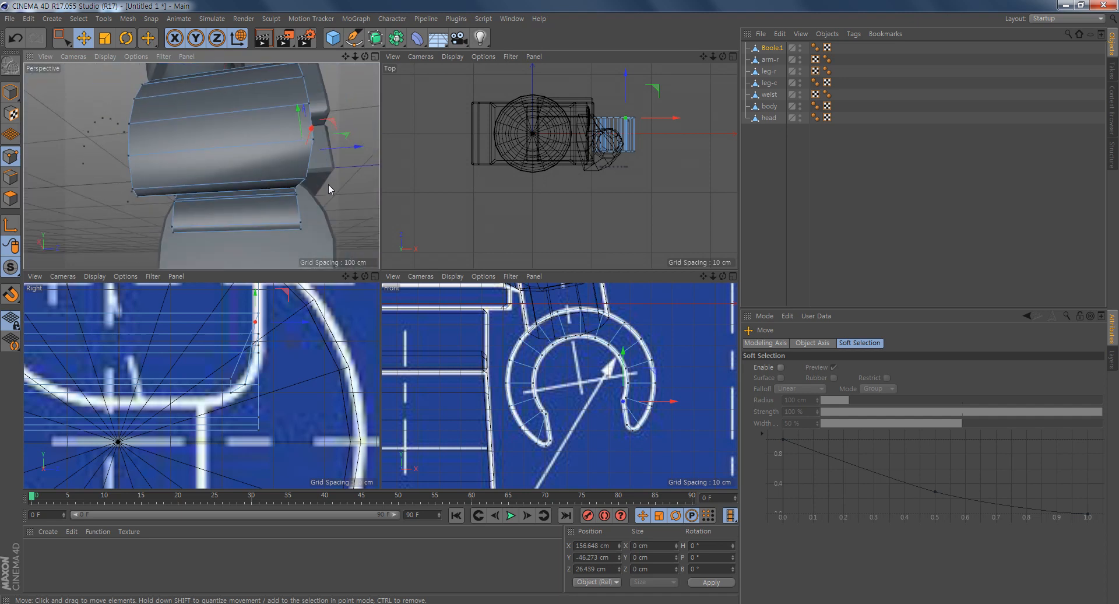
- Box-select the hand's lower points at the -Z end and turn the view to face that end
alt+drag(218, 222, 190, 190)
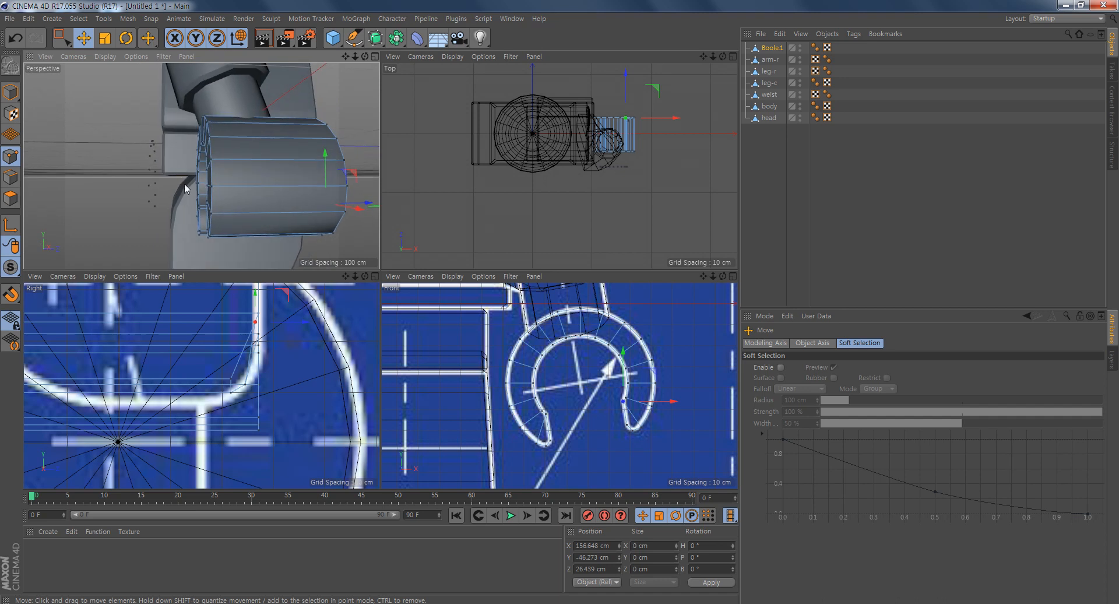
click(67, 39)
drag(117, 108, 176, 243)
mouse_move(224, 134)
alt+mouse_down()
mouse_move(141, 163)
mouse_move(64, 135)
mouse_move(158, 123)
mouse_move(161, 152)
alt+mouse_up()
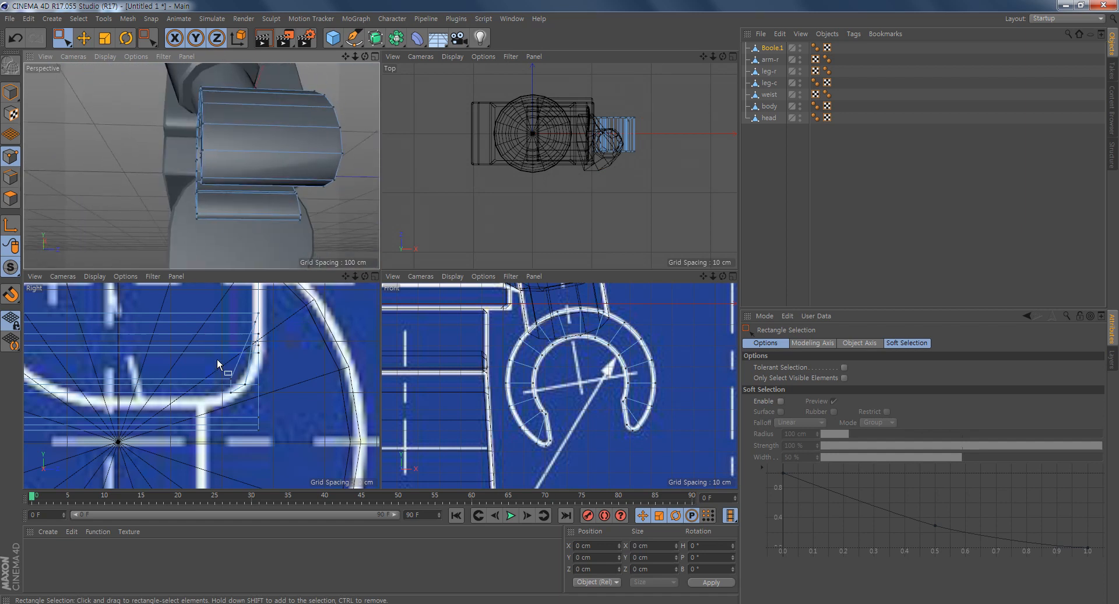
mouse_move(167, 381)
alt+middle_down()
mouse_move(283, 410)
mouse_move(210, 390)
mouse_move(224, 385)
alt+middle_up()
alt+right_drag(226, 384, 213, 383)
drag(106, 310, 153, 465)
alt+drag(191, 196, 280, 198)
alt+right_drag(269, 191, 292, 195)
alt+middle_drag(292, 194, 232, 221)
alt+right_drag(232, 222, 254, 224)
alt+drag(254, 224, 266, 229)
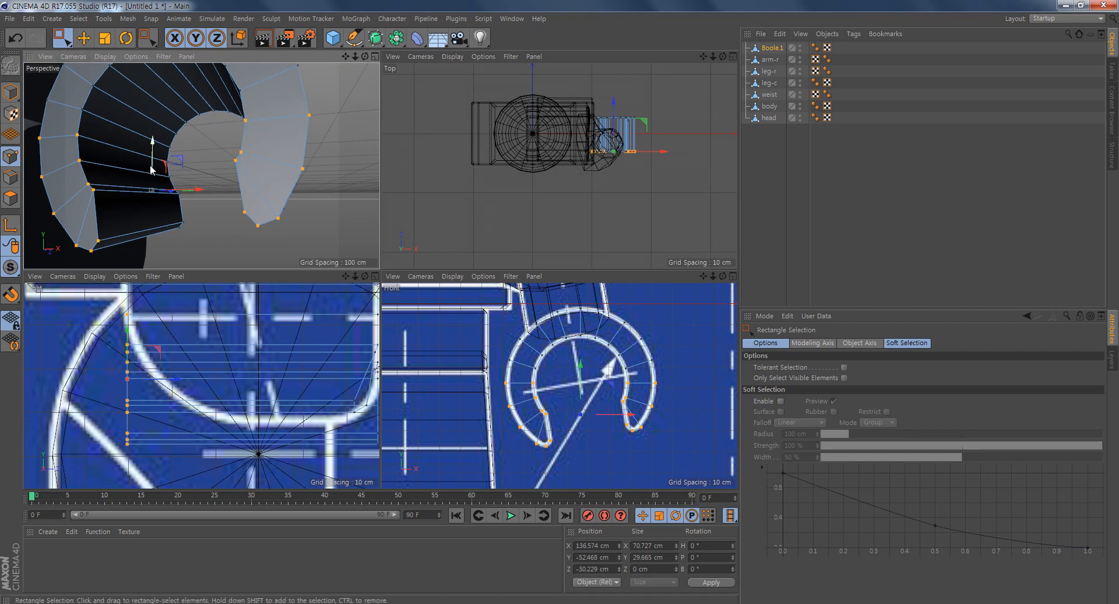
- Move the two pairs of side points at the outer fingertip's -Z end inward along Z to follow the rounded outline
click(84, 38)
click(244, 152)
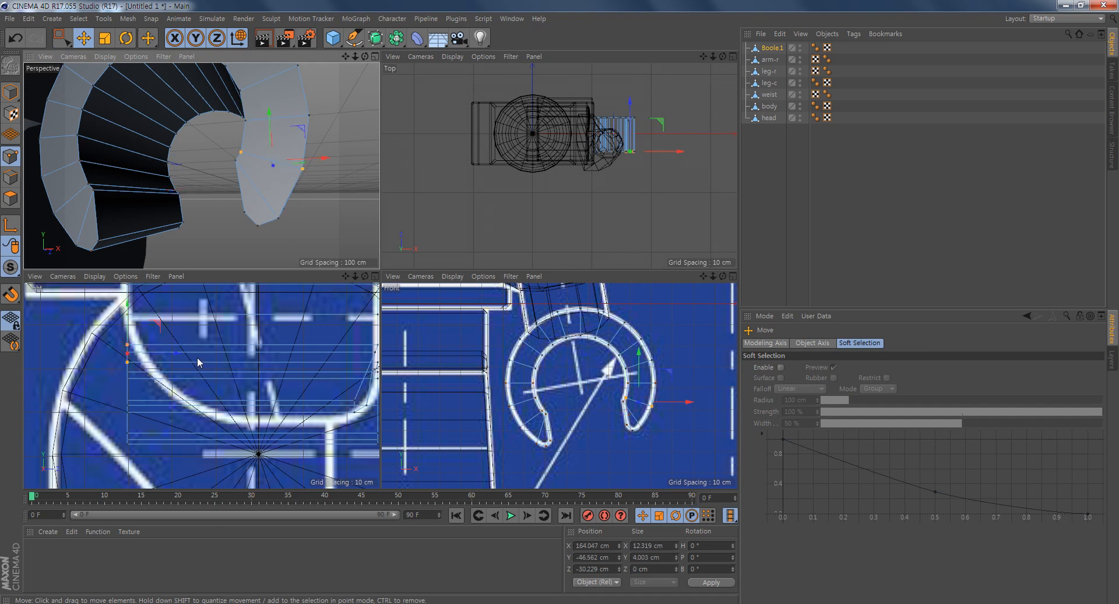
drag(178, 354, 197, 358)
click(236, 160)
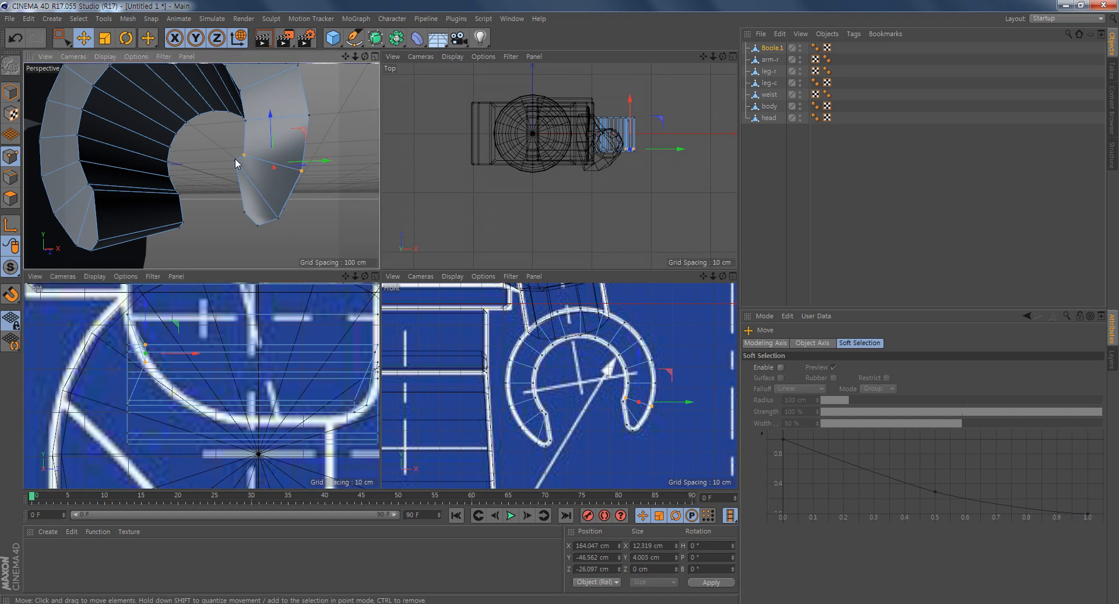
shift+click(278, 218)
drag(177, 377, 227, 388)
- Select the two lowest points at the outer fingertip's -Z end and move them inward to a Z position of about -9 cm
click(244, 212)
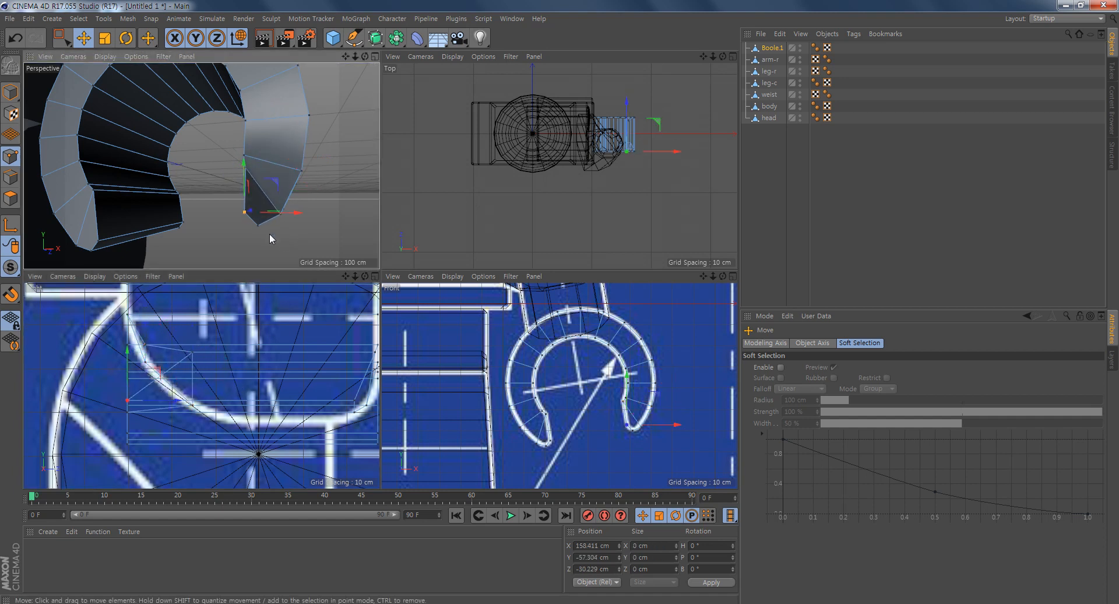
shift+click(257, 224)
drag(299, 225, 352, 226)
key(ctrl+z)
drag(179, 406, 276, 424)
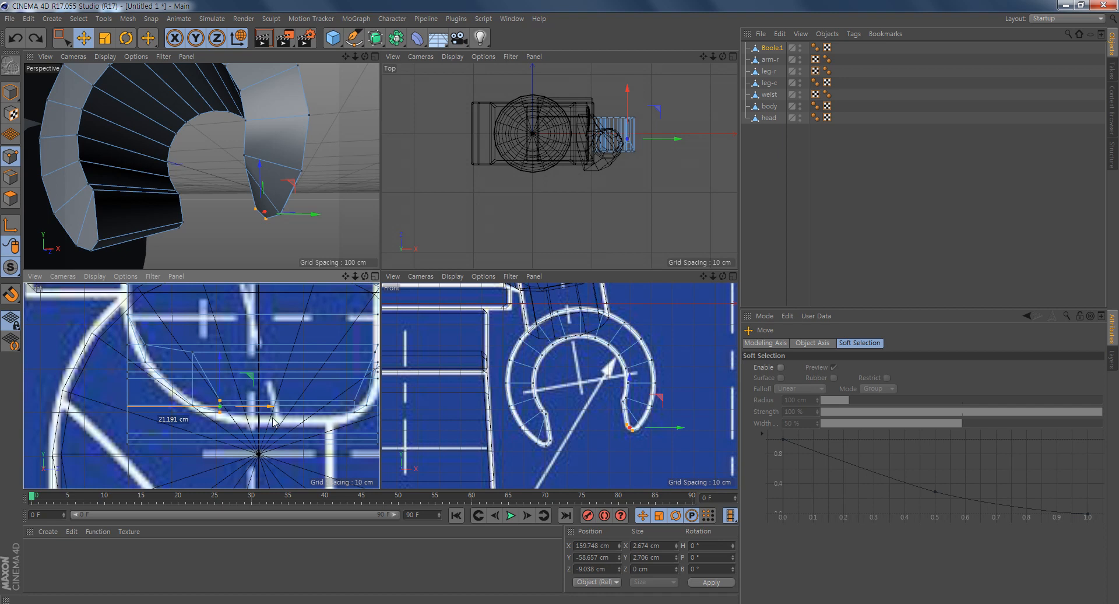
drag(274, 423, 275, 423)
- Examine the reshaped outer fingertip from several angles and compare its profile with the side blueprint
alt+drag(279, 243, 261, 187)
alt+right_drag(248, 185, 315, 213)
mouse_move(201, 166)
alt+mouse_down()
mouse_move(266, 213)
mouse_move(240, 202)
mouse_move(328, 215)
mouse_move(284, 152)
mouse_move(296, 184)
mouse_move(369, 125)
mouse_move(358, 192)
mouse_move(378, 190)
alt+mouse_up()
mouse_move(214, 193)
mouse_down()
mouse_move(173, 192)
mouse_move(233, 200)
mouse_up()
alt+drag(308, 212, 264, 151)
click(295, 231)
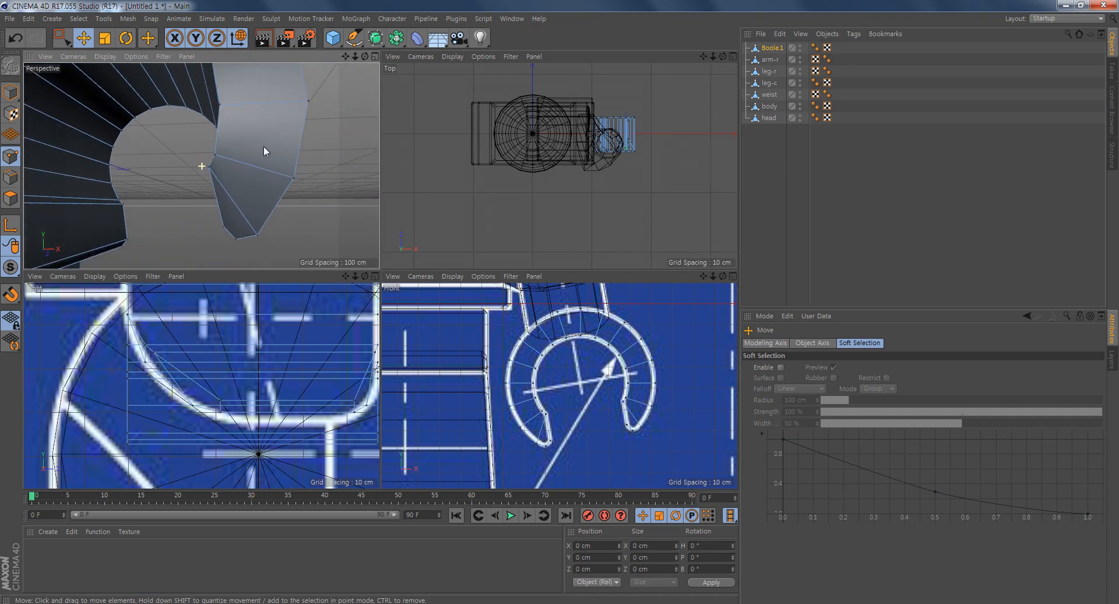
alt+drag(245, 213, 212, 218)
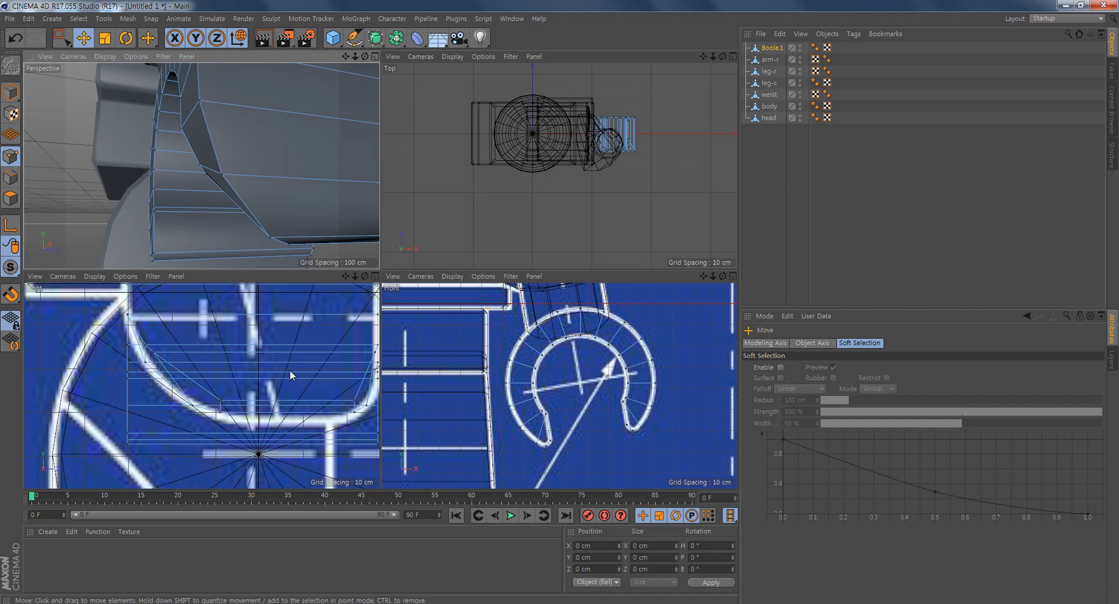
alt+drag(276, 222, 240, 186)
- Select the two side points at the inner fingertip's +Z end and move them inward to a Z position of about 26.2 cm
shift+click(271, 221)
alt+middle_drag(359, 424, 245, 397)
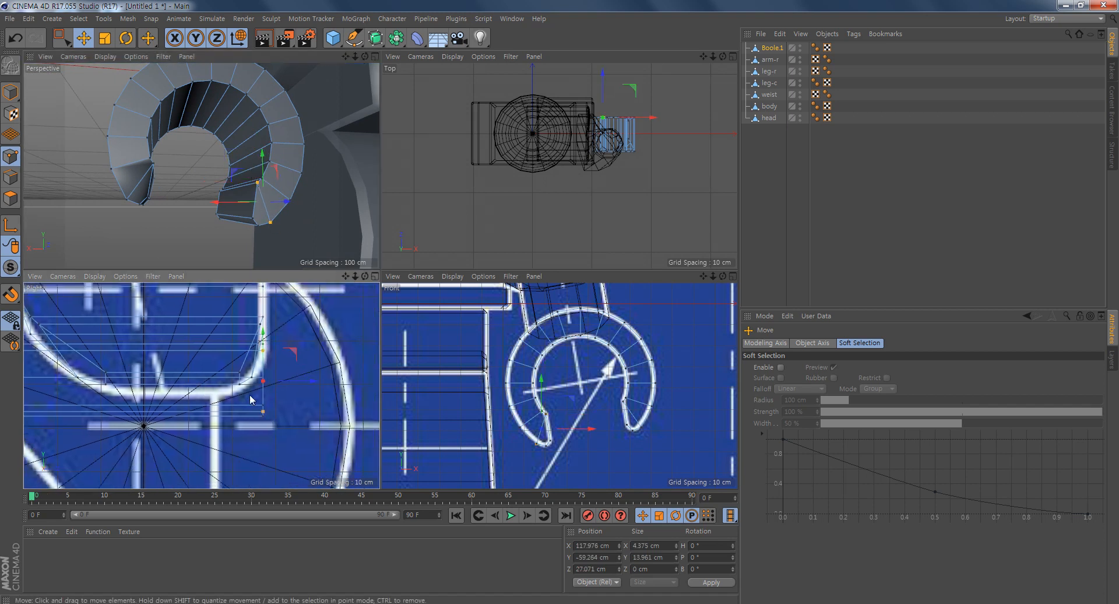
alt+right_drag(254, 387, 279, 391)
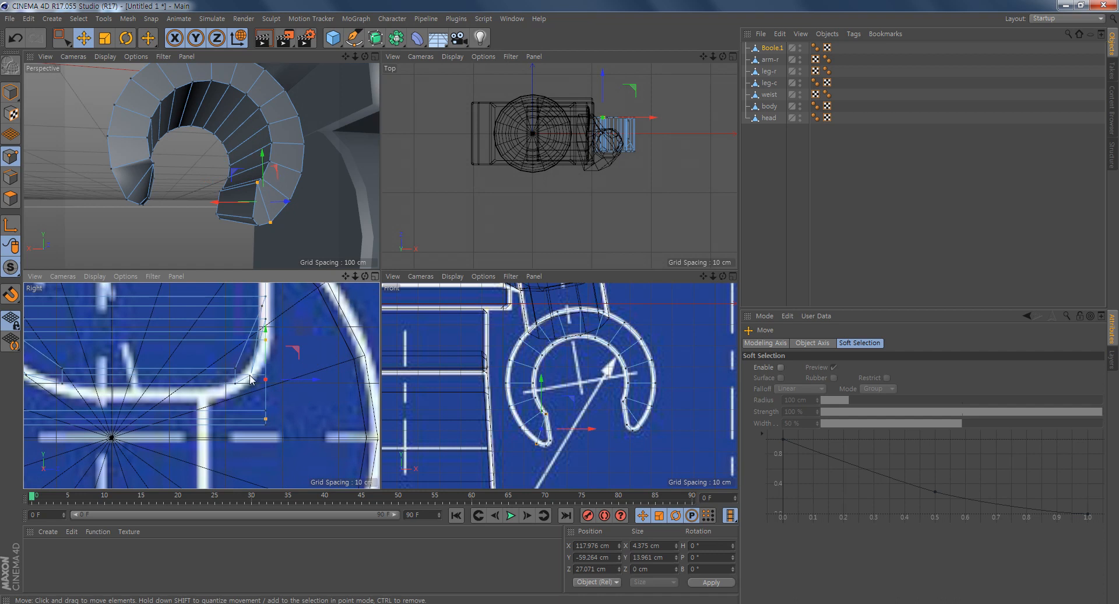
drag(307, 380, 307, 380)
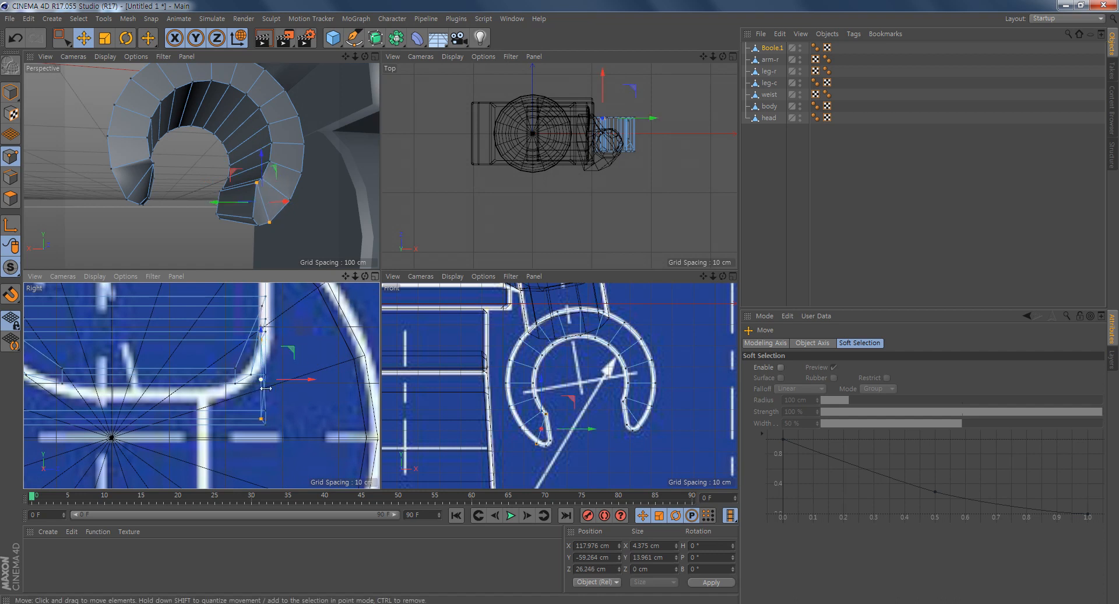
drag(305, 382, 304, 385)
key(ctrl+z)
- At the inner fingertip's +Z end, move the outer point to Z about 24.4 cm and the two lowest tip points to about 21.7 cm
click(270, 222)
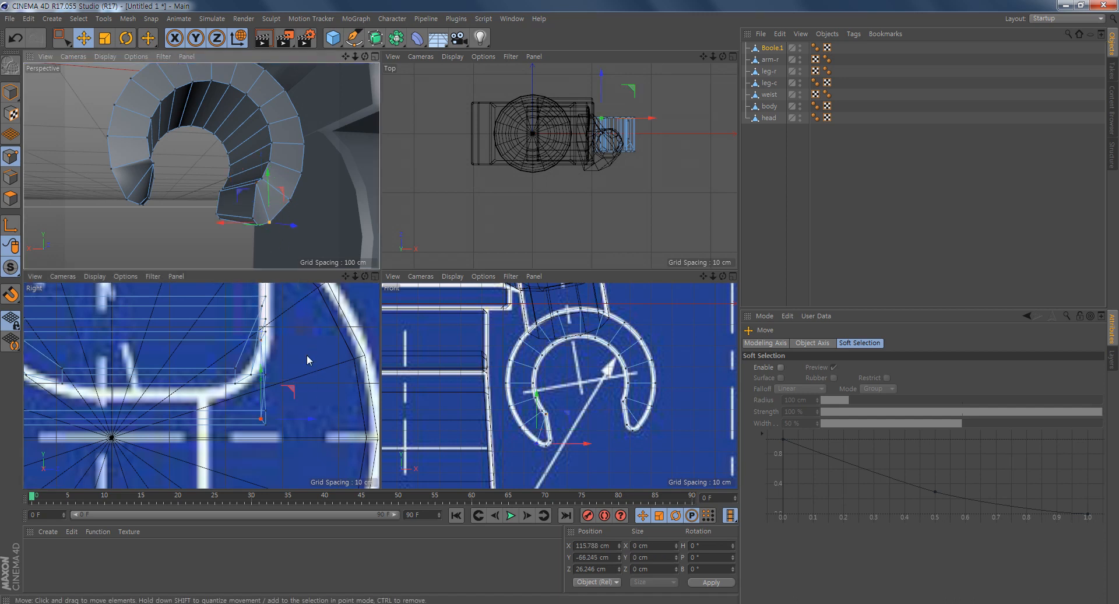
scroll(292, 378, up, 2)
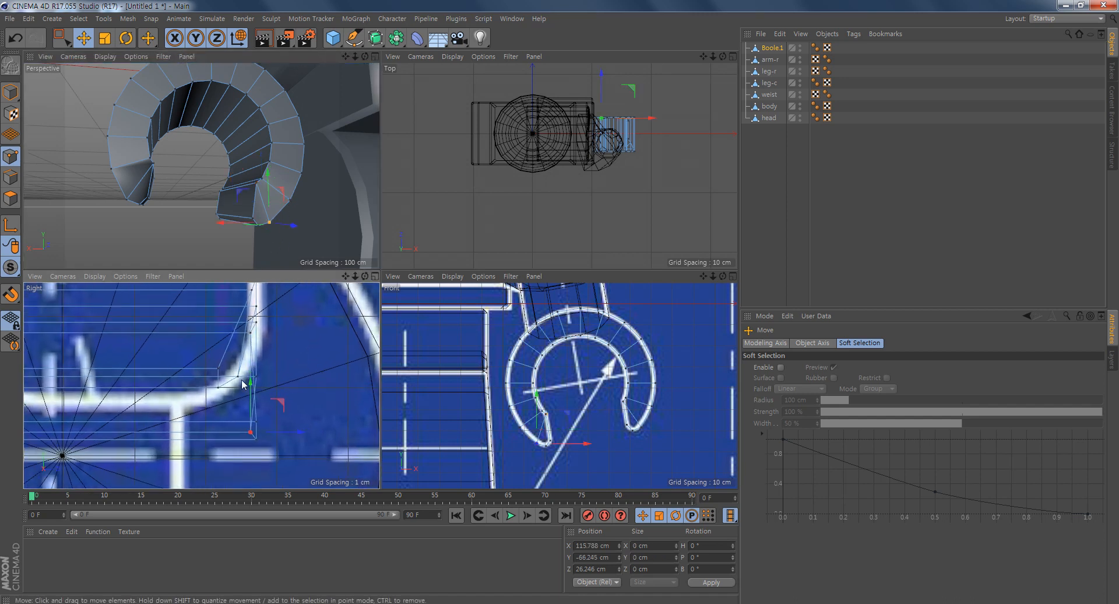
drag(256, 432, 288, 435)
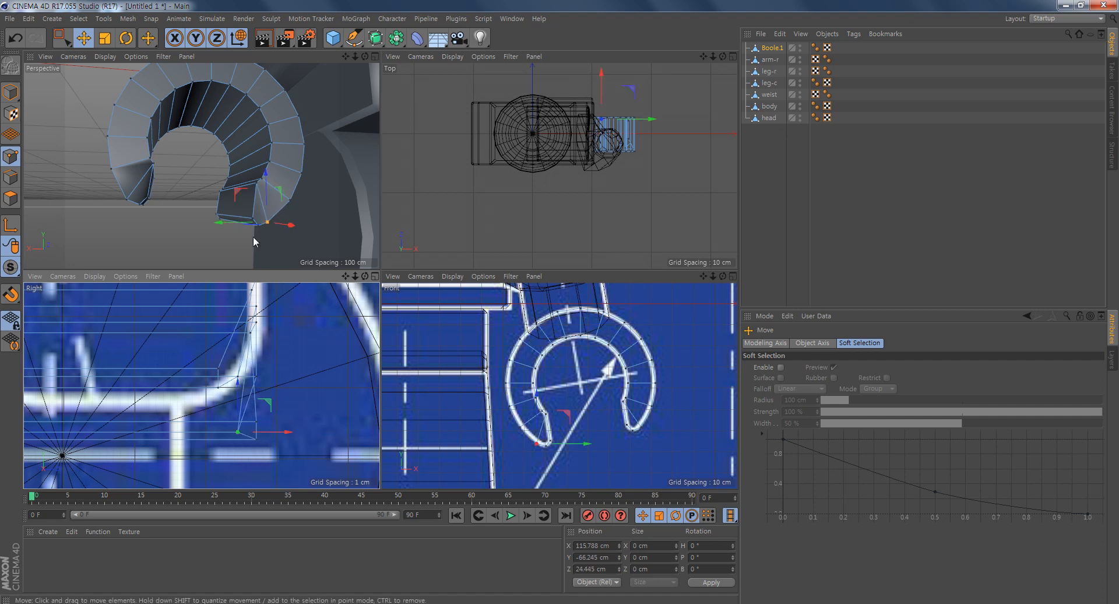
click(252, 221)
click(254, 220)
shift+click(258, 225)
drag(304, 432, 268, 438)
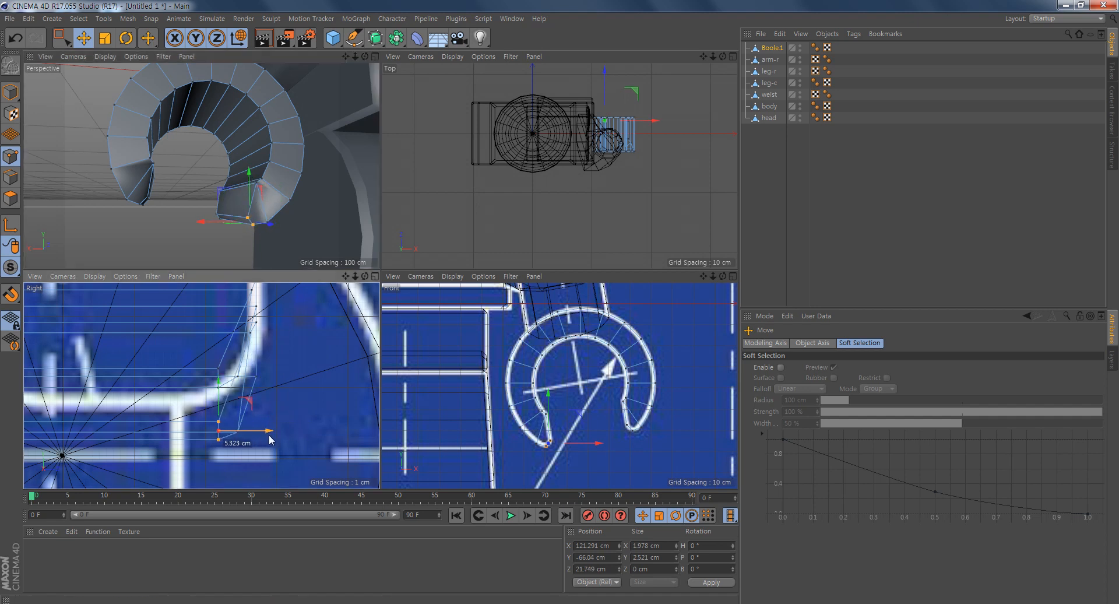
- Select the lower points at the inner fingertip's -Z end and move them inward to a Z position of about -26.2 cm
alt+drag(255, 238, 348, 191)
alt+middle_drag(347, 192, 236, 205)
alt+right_drag(220, 175, 247, 180)
alt+drag(247, 182, 370, 141)
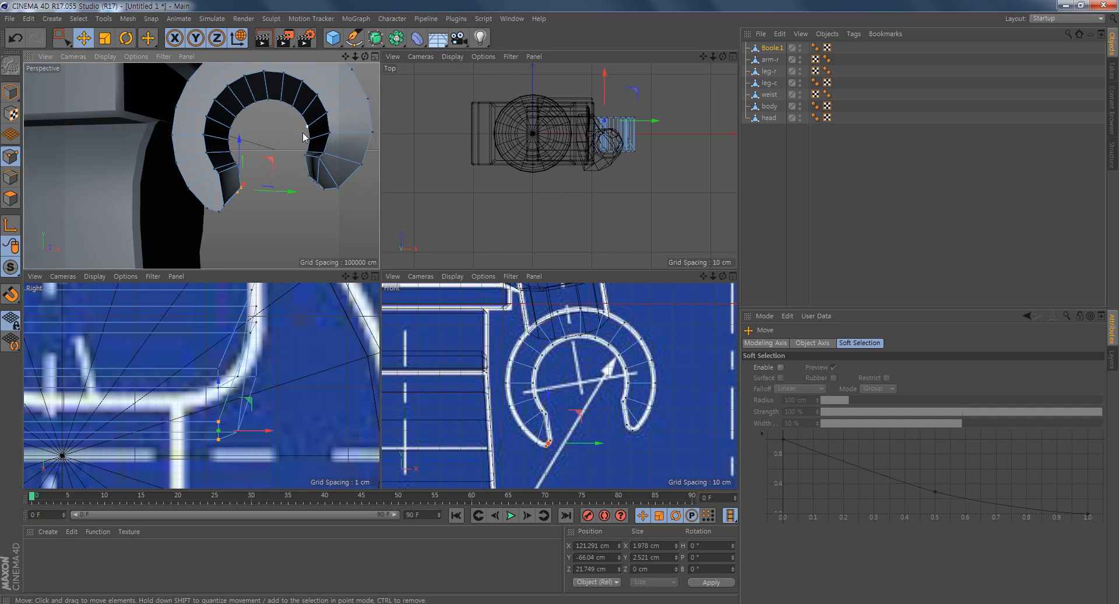
click(215, 170)
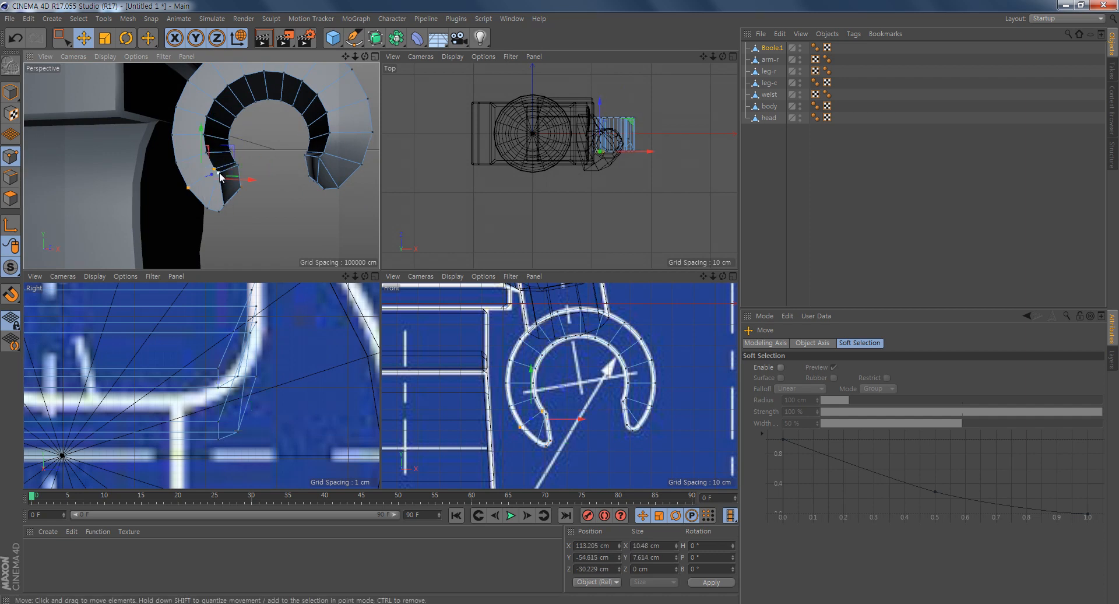
shift+click(208, 209)
shift+click(225, 206)
shift+click(220, 211)
alt+middle_drag(143, 370, 370, 380)
alt+right_drag(143, 371, 36, 392)
drag(130, 390, 158, 393)
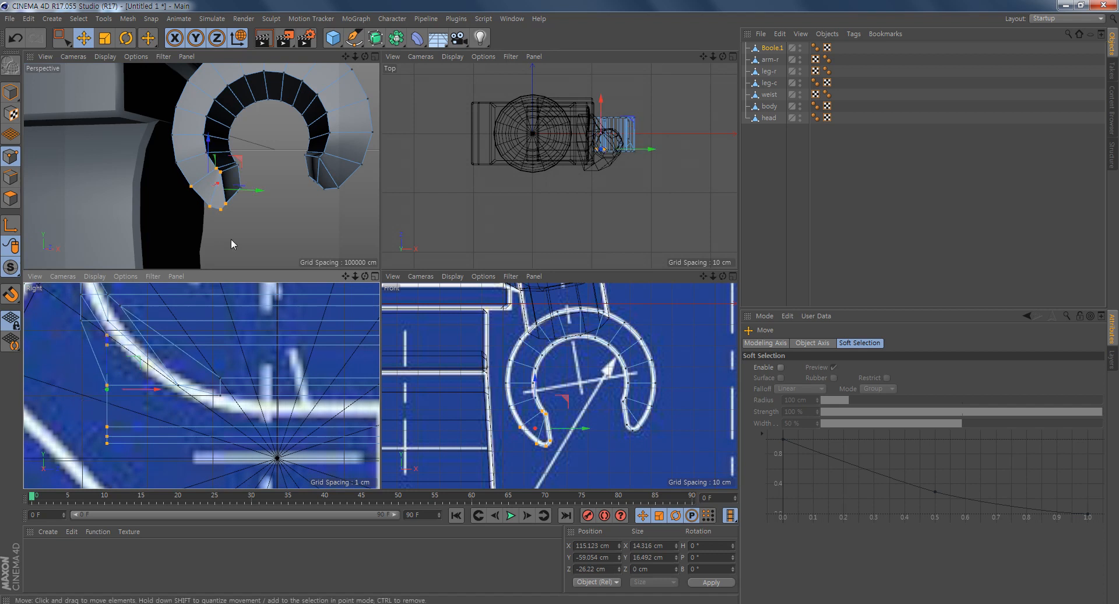
- Move the inner fingertip's lower -Z points to a Z position of about -15.3 cm, and the lowest tip points further inward
alt+drag(225, 242, 235, 238)
click(222, 171)
shift+click(211, 205)
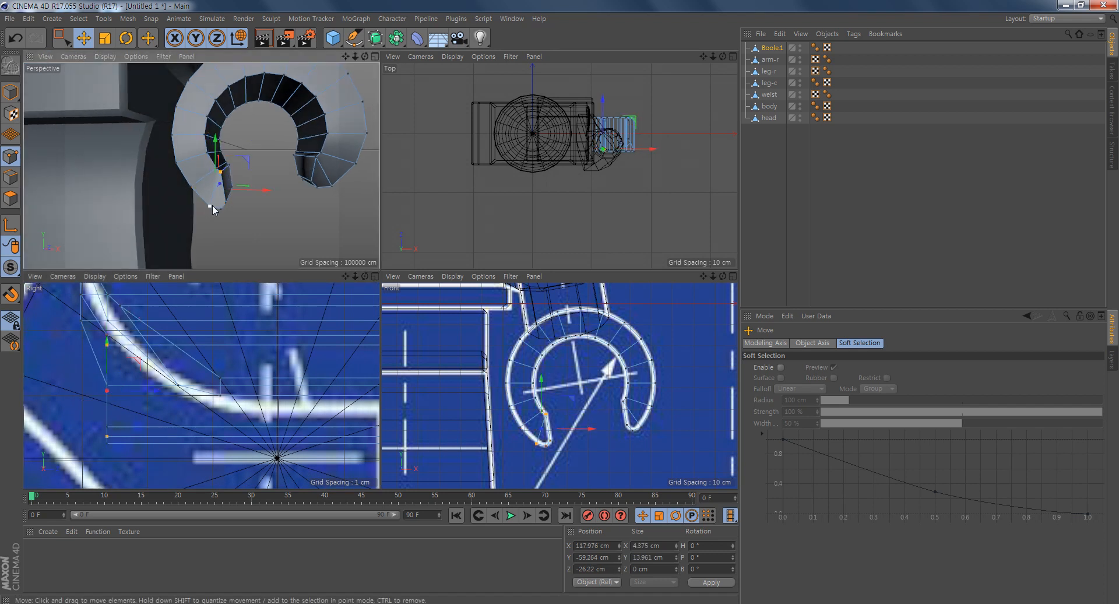
shift+click(225, 203)
drag(168, 394, 231, 406)
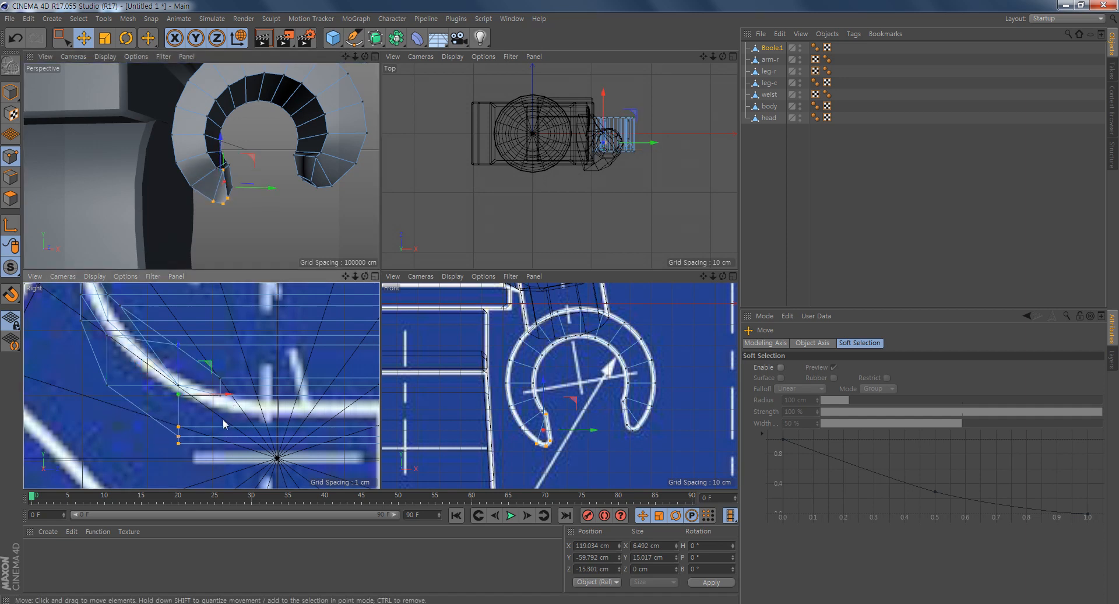
click(227, 198)
drag(229, 436, 272, 441)
- Move the inner-edge point of the inner fingertip's -Z end back outward to a Z position of about -24.6 cm
middle_click(229, 224)
alt+drag(490, 327, 343, 292)
alt+middle_drag(361, 290, 310, 264)
alt+drag(345, 282, 400, 392)
click(360, 258)
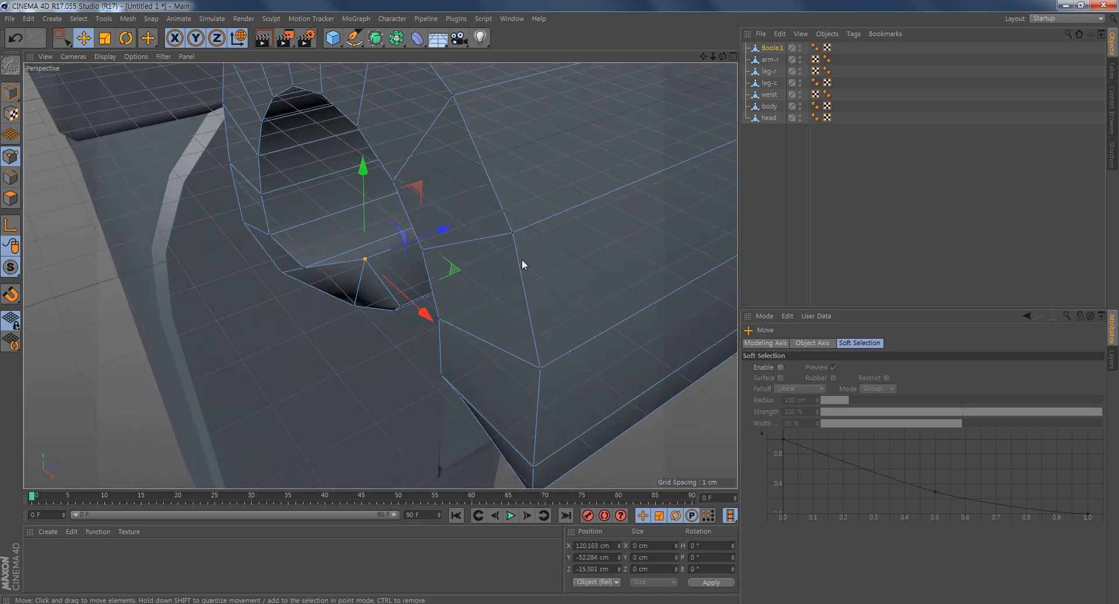
drag(445, 231, 401, 246)
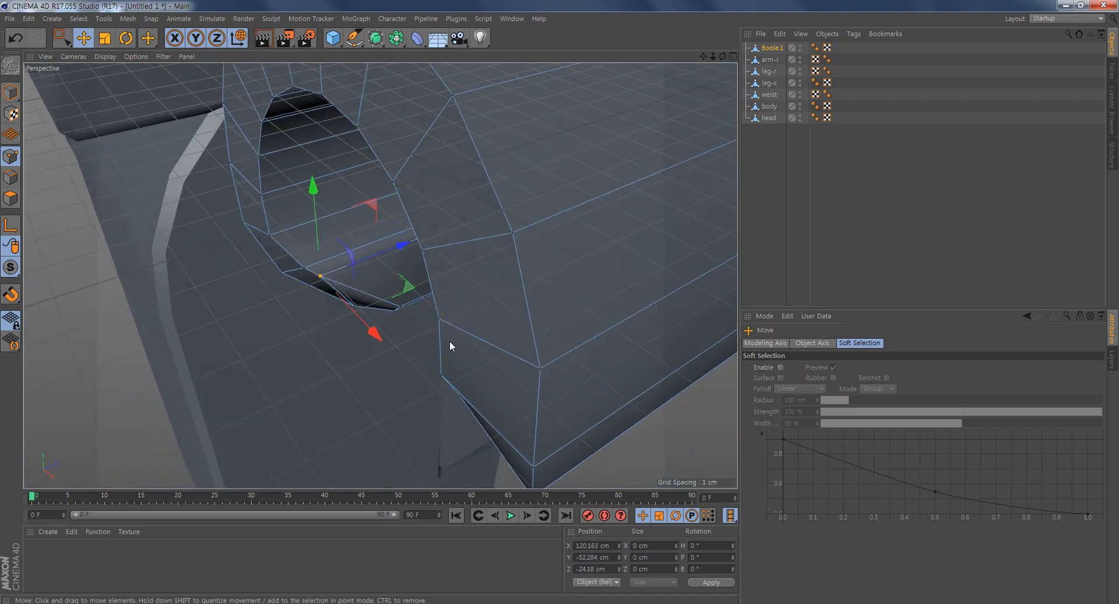
alt+drag(449, 340, 392, 295)
alt+right_drag(393, 347, 513, 380)
alt+middle_drag(514, 381, 291, 302)
alt+drag(389, 326, 371, 284)
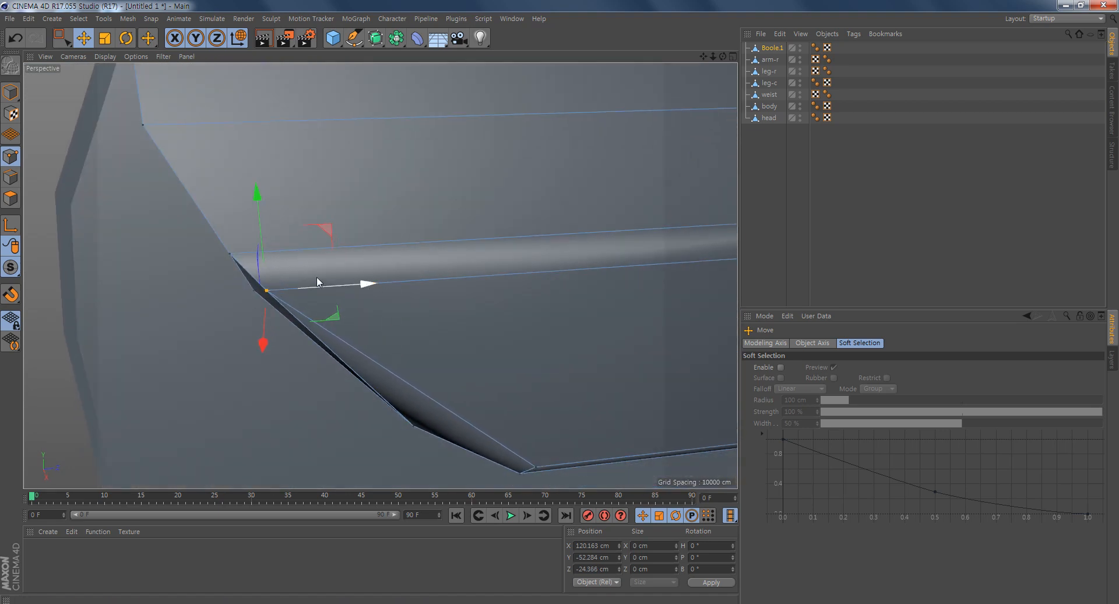
- Examine the shaped hand and both fingertips from several angles to check their rounded outline
alt+middle_drag(343, 378, 315, 319)
alt+drag(316, 320, 442, 226)
alt+drag(556, 257, 380, 325)
scroll(540, 355, down, 6)
alt+middle_drag(550, 348, 394, 330)
alt+drag(394, 330, 473, 302)
alt+drag(222, 206, 407, 284)
alt+middle_drag(470, 250, 463, 303)
- Add a Bevel deformer as a child of the hand object Boole.1 and enable Use Angle
drag(415, 40, 526, 200)
drag(771, 46, 775, 58)
alt+drag(406, 243, 433, 301)
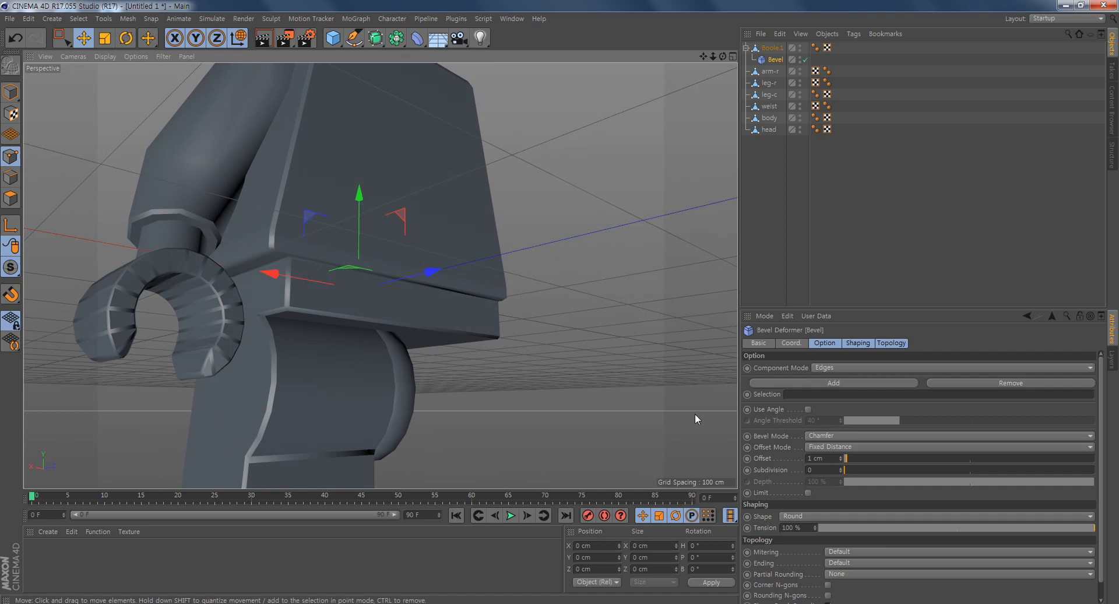
click(808, 409)
alt+drag(267, 352, 373, 374)
alt+right_drag(371, 371, 292, 366)
alt+middle_drag(292, 366, 244, 356)
alt+drag(274, 357, 321, 327)
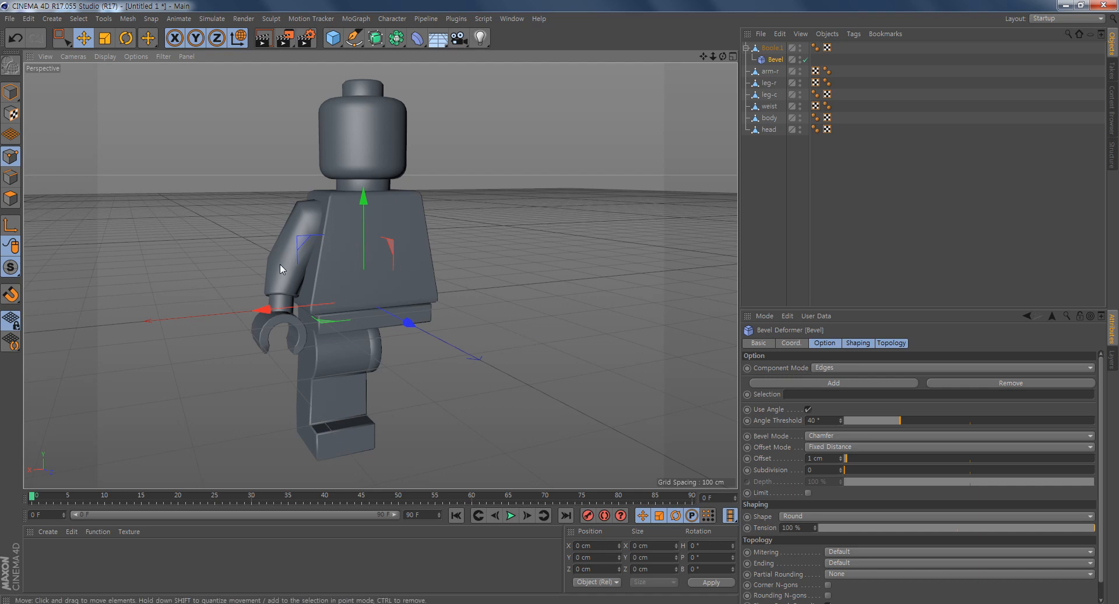
- Merge the hand and its Bevel deformer with Connect Objects + Delete, then return to Model mode with nothing selected
click(775, 48)
shift+click(775, 61)
right_click(776, 61)
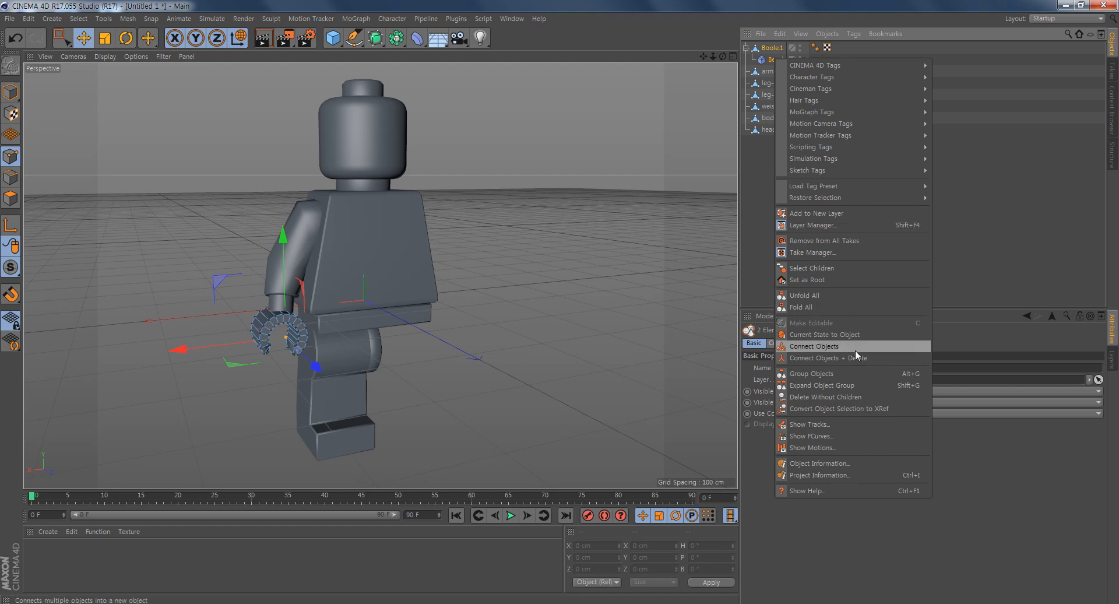
click(840, 358)
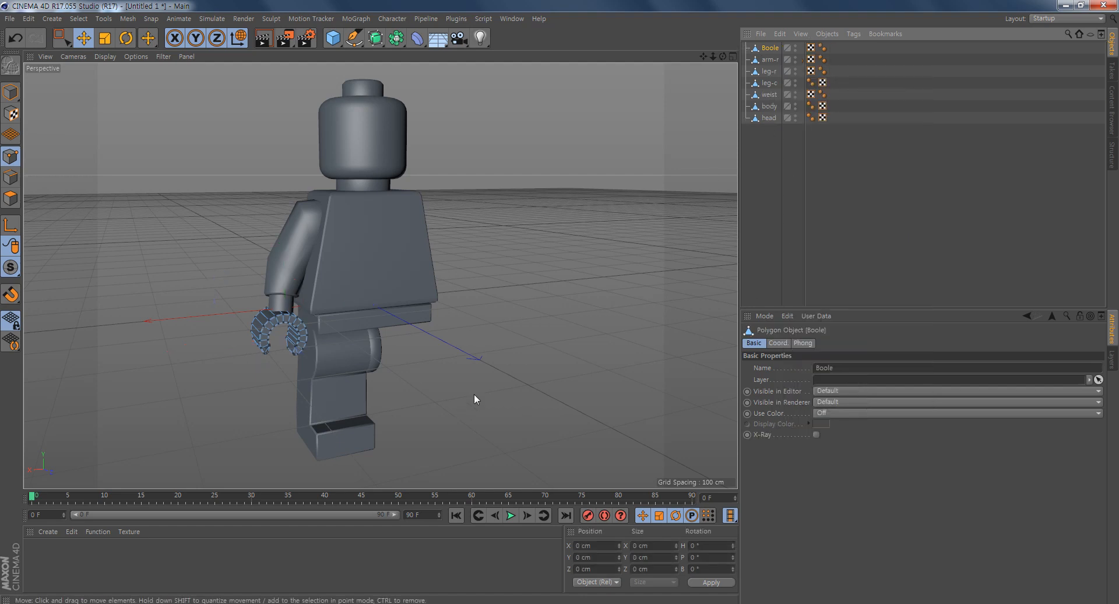
click(10, 92)
click(510, 337)
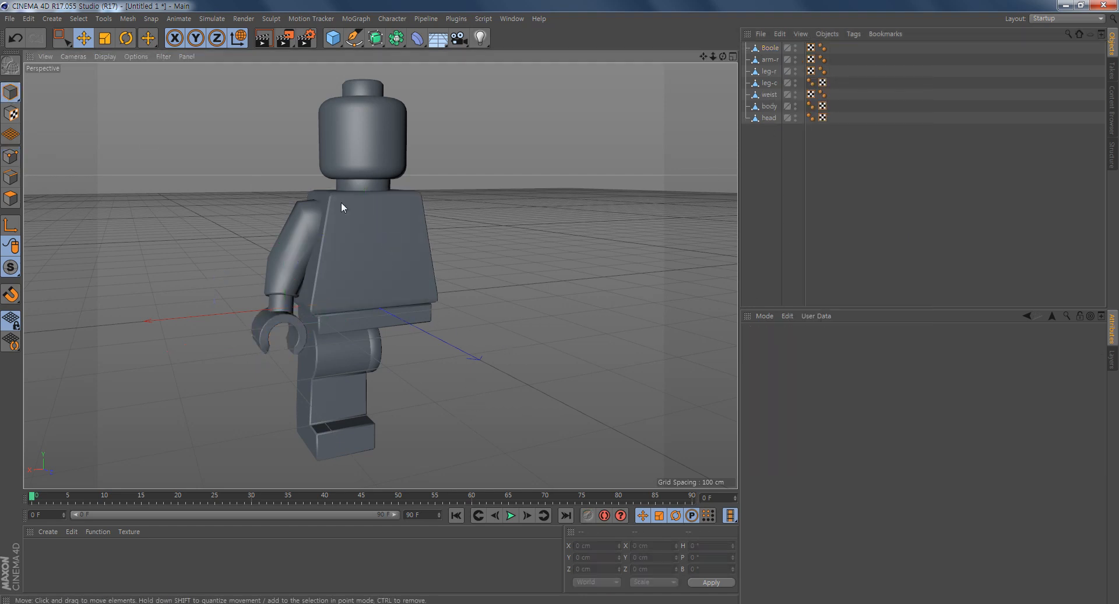
alt+drag(521, 325, 501, 343)
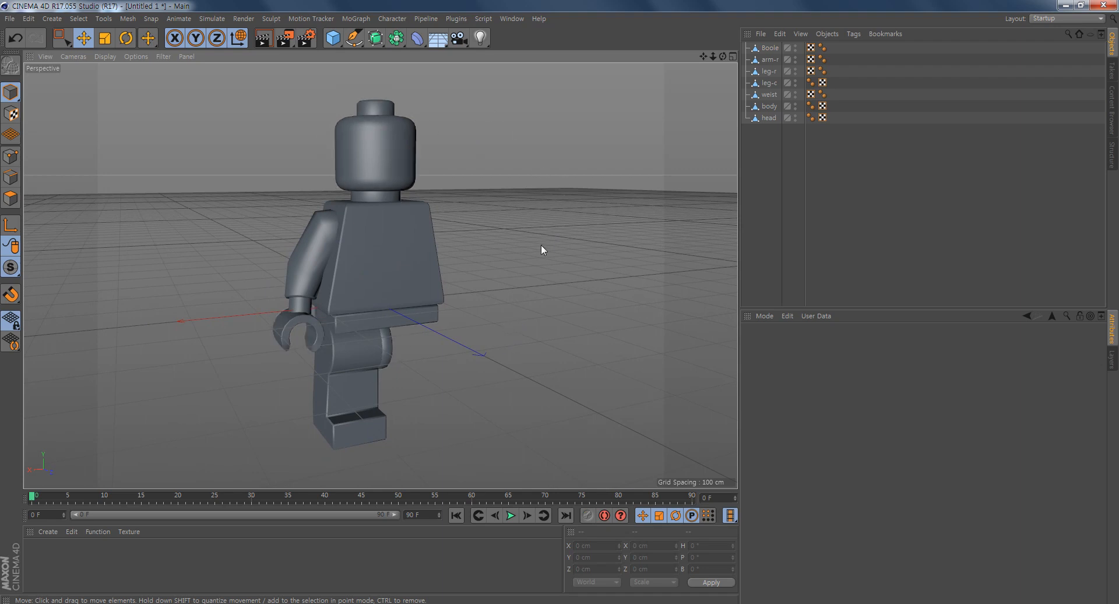
alt+drag(470, 257, 473, 258)
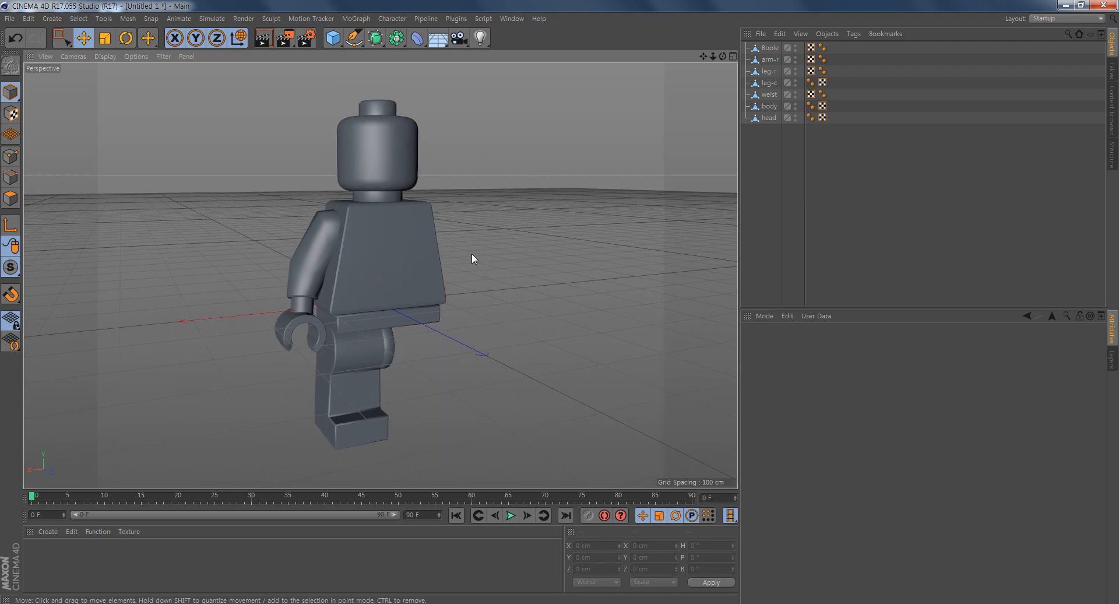